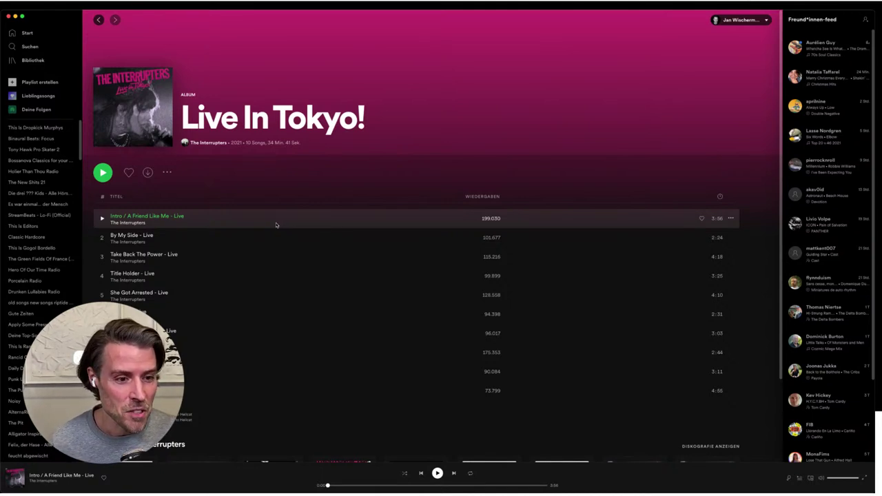
Play the first track of the album Live In Tokyo!, Intro / A Friend Like Me - Live
{"action": "double_click", "coordinate": [276, 224]}
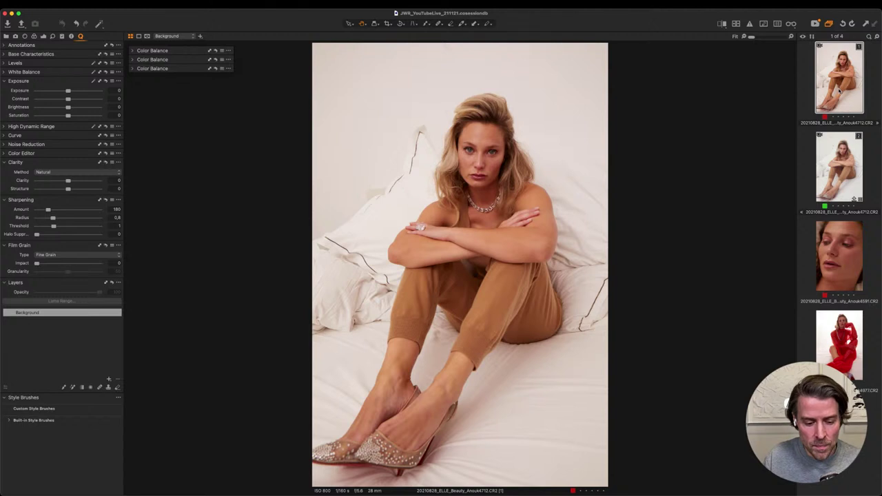
Switch to Capture One and compare the face in the edited and unedited variants of the seated portrait up close
{"action": "left_click", "coordinate": [852, 169]}
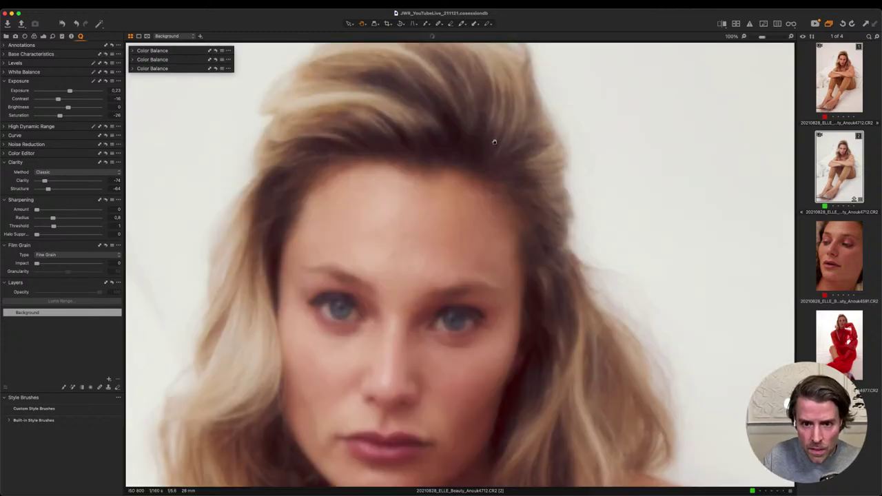
{"action": "left_click", "coordinate": [494, 141]}
{"action": "scroll", "coordinate": [437, 151], "scroll_direction": "down", "scroll_amount": 3}
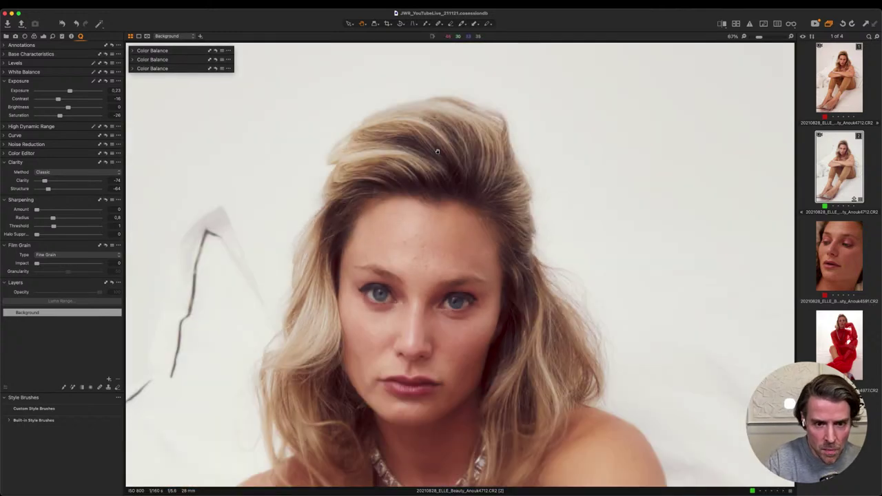
{"action": "scroll", "coordinate": [477, 266], "scroll_direction": "up", "scroll_amount": 2}
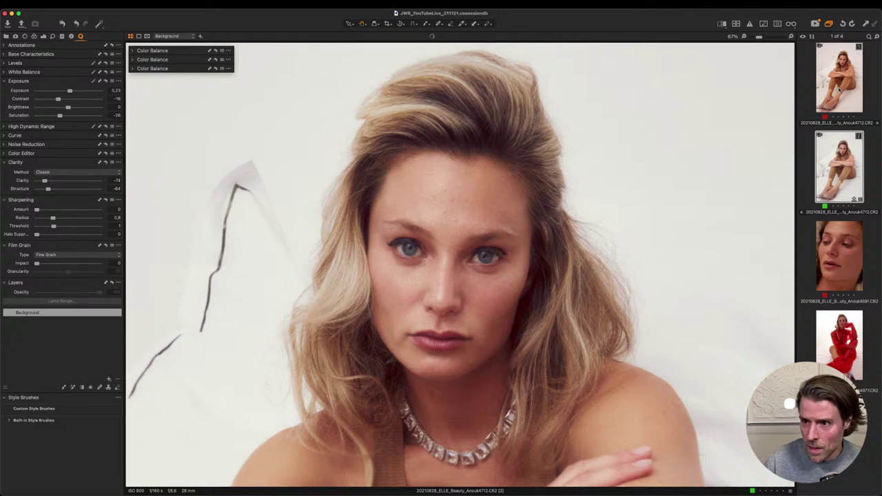
{"action": "key", "text": "Up"}
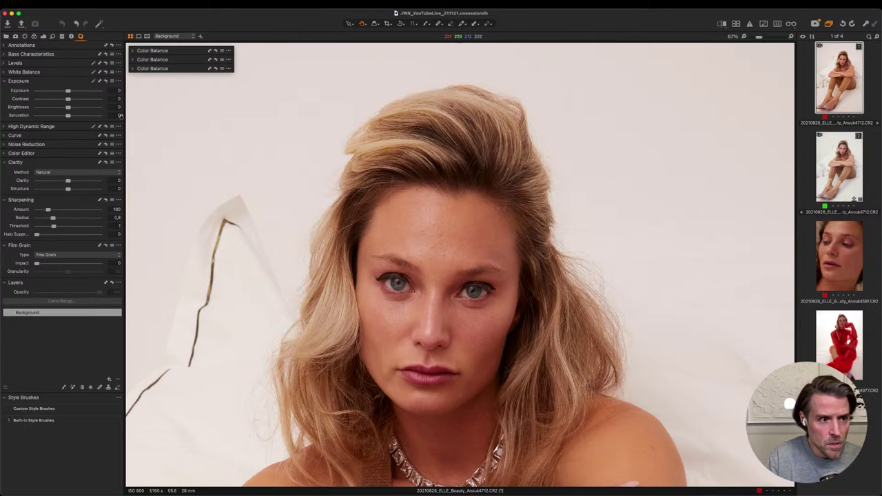
{"action": "left_click", "coordinate": [842, 164]}
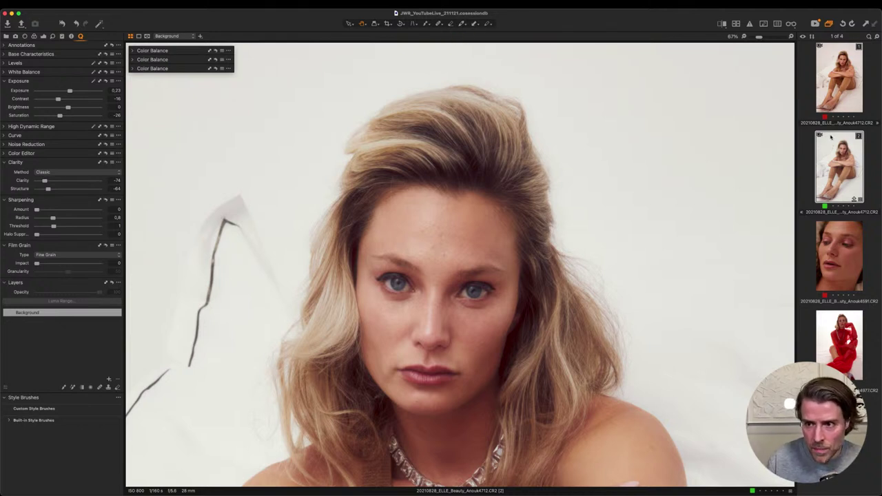
Compare the edited variant with its original state using Before/After, examining the face, hair, jewellery and arms
{"action": "left_click", "coordinate": [722, 24]}
{"action": "left_click", "coordinate": [722, 23]}
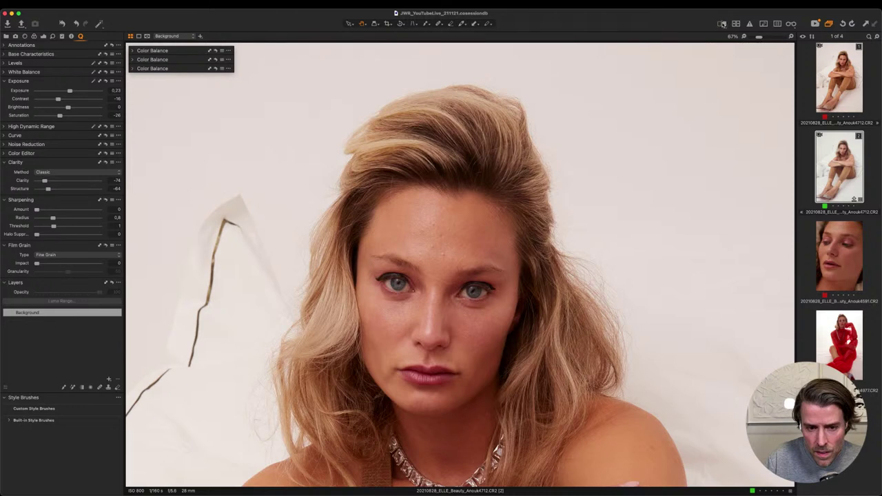
{"action": "left_click", "coordinate": [722, 24]}
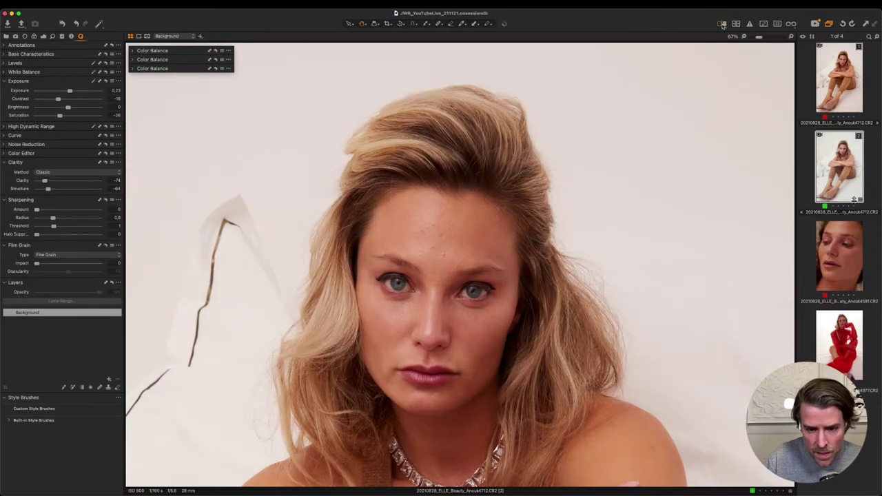
{"action": "left_click", "coordinate": [722, 24]}
{"action": "scroll", "coordinate": [523, 349], "scroll_direction": "down", "scroll_amount": 10}
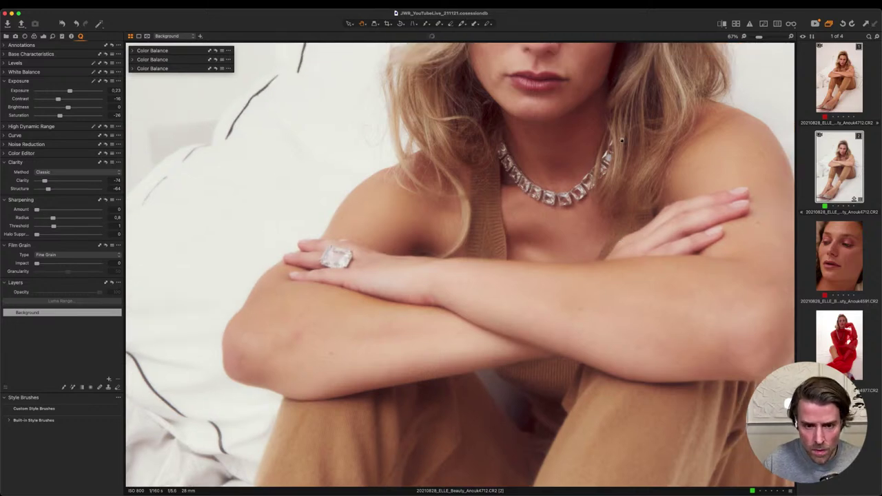
{"action": "scroll", "coordinate": [622, 142], "scroll_direction": "up", "scroll_amount": 10}
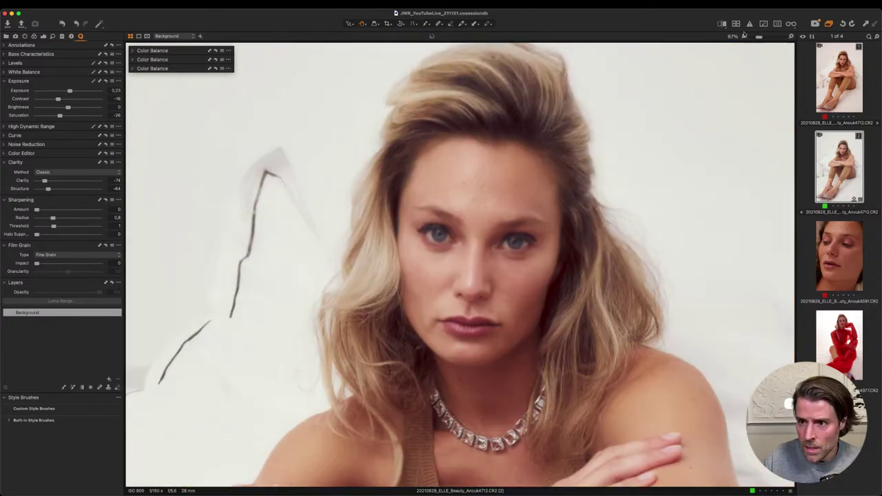
{"action": "left_click", "coordinate": [723, 24]}
{"action": "left_click", "coordinate": [723, 23]}
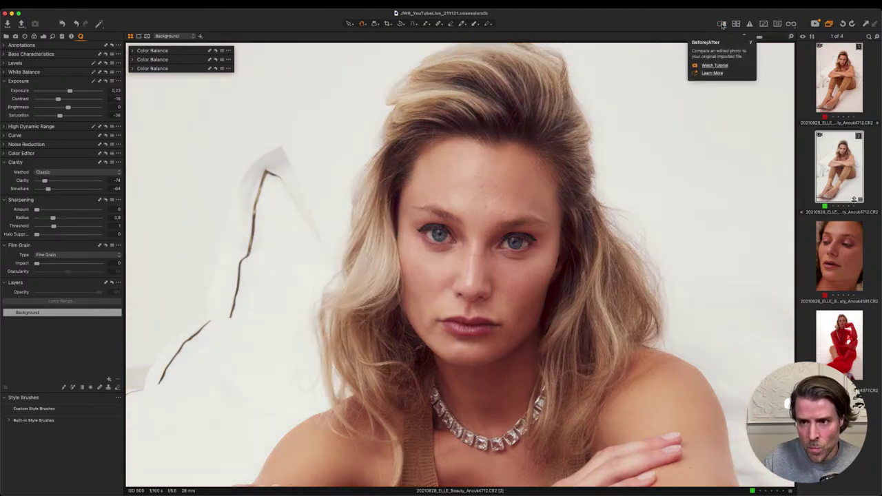
{"action": "left_click", "coordinate": [722, 23]}
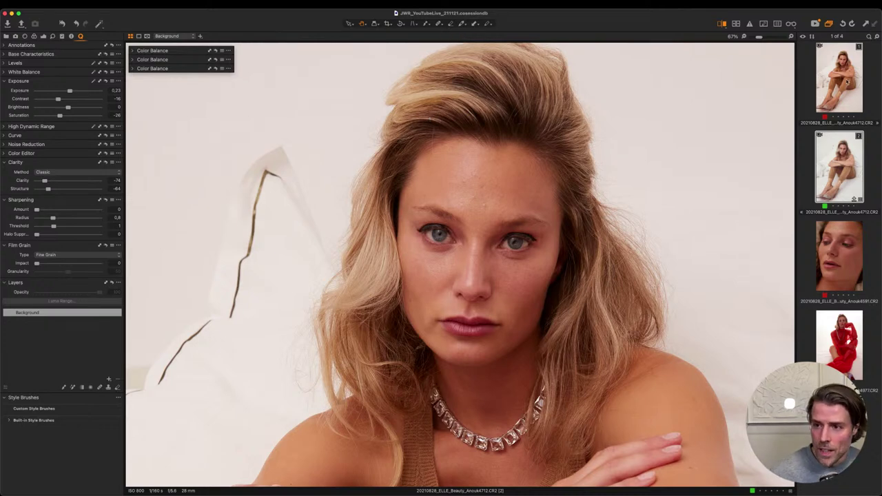
Set the white balance of the unedited first variant to 4818 Kelvin with a tint of -1.5
{"action": "left_click", "coordinate": [848, 83]}
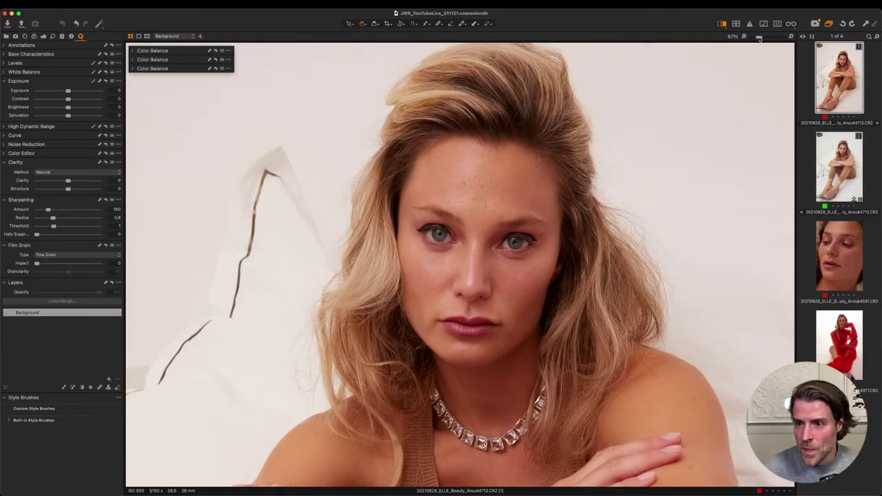
{"action": "key", "text": "super+0"}
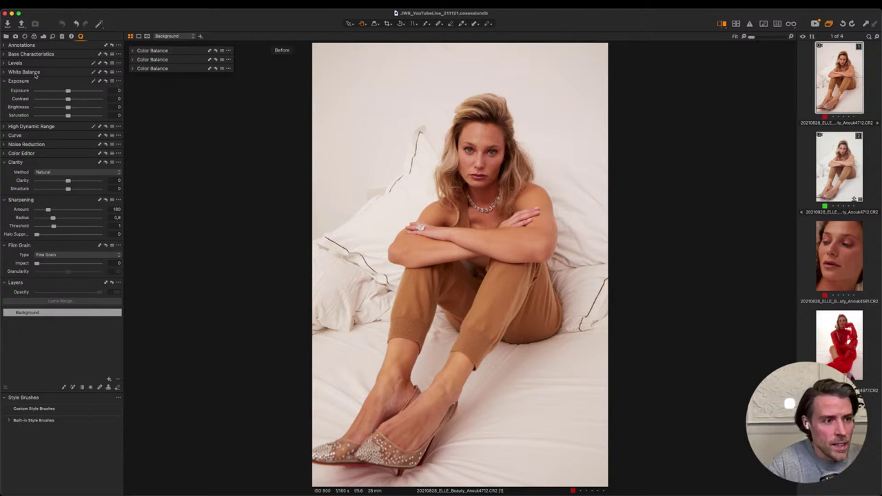
{"action": "left_click", "coordinate": [4, 73]}
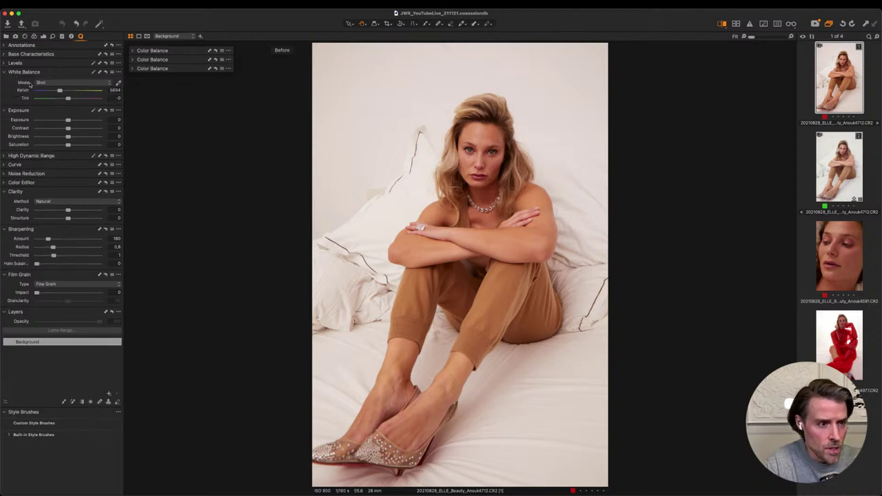
{"action": "left_click", "coordinate": [114, 90]}
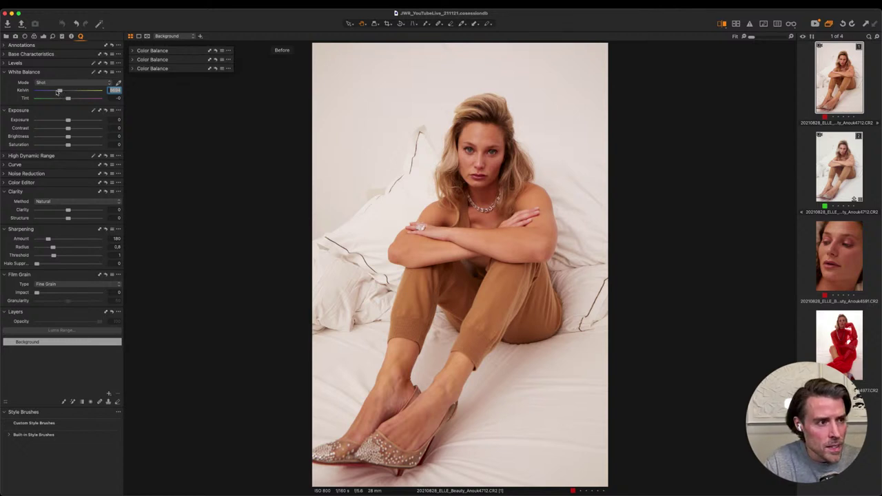
{"action": "left_click_drag", "start_coordinate": [60, 93], "coordinate": [56, 93]}
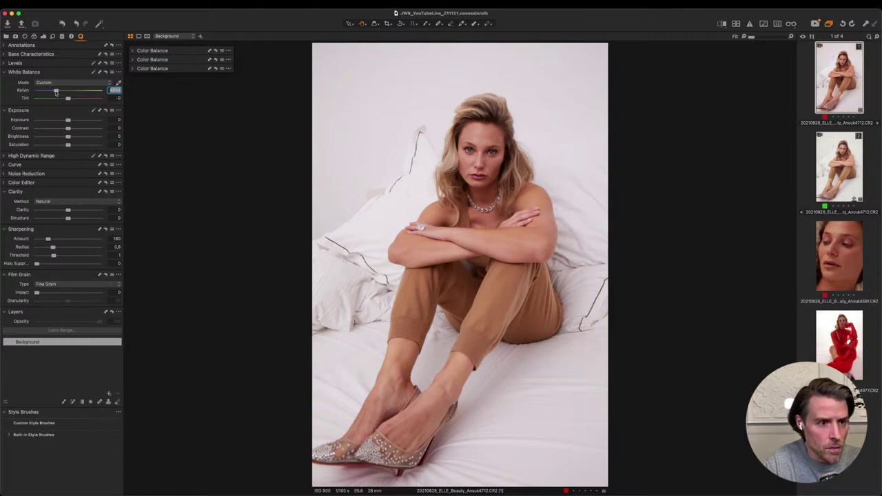
{"action": "left_click", "coordinate": [56, 92]}
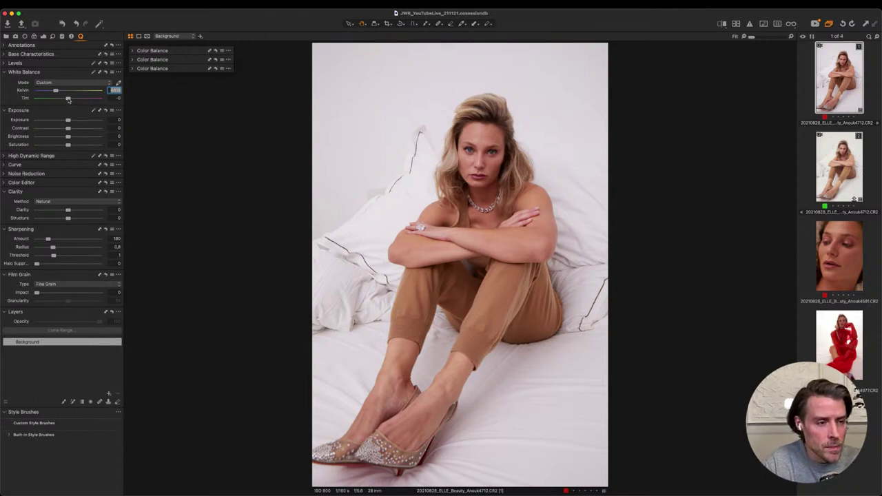
{"action": "left_click_drag", "start_coordinate": [68, 100], "coordinate": [67, 98]}
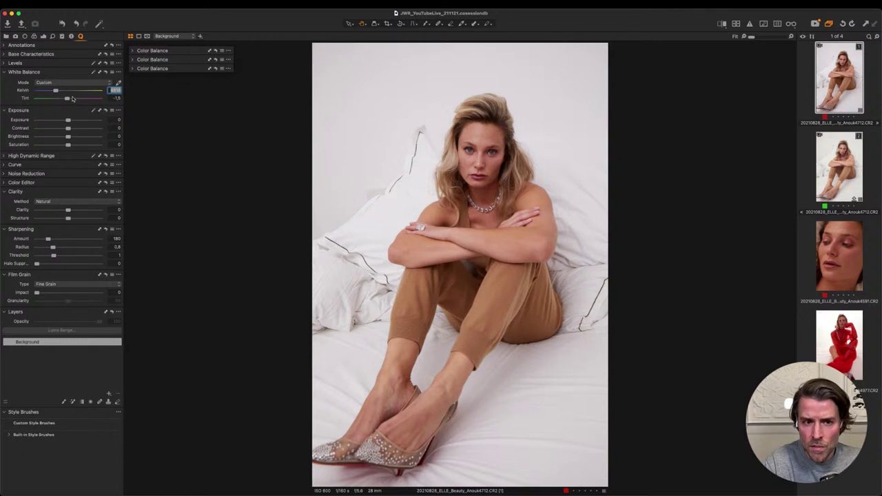
Check the white balance correction against the original photo and lower the contrast to -16
{"action": "left_click", "coordinate": [721, 25]}
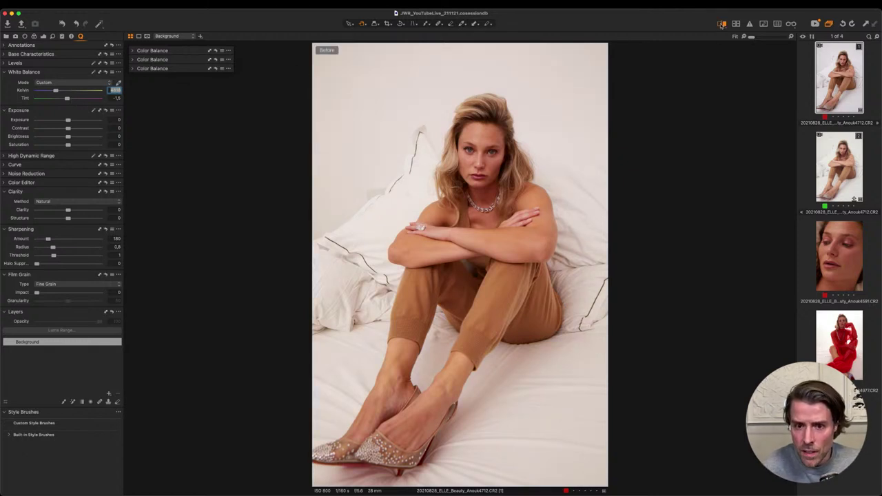
{"action": "left_click", "coordinate": [720, 24]}
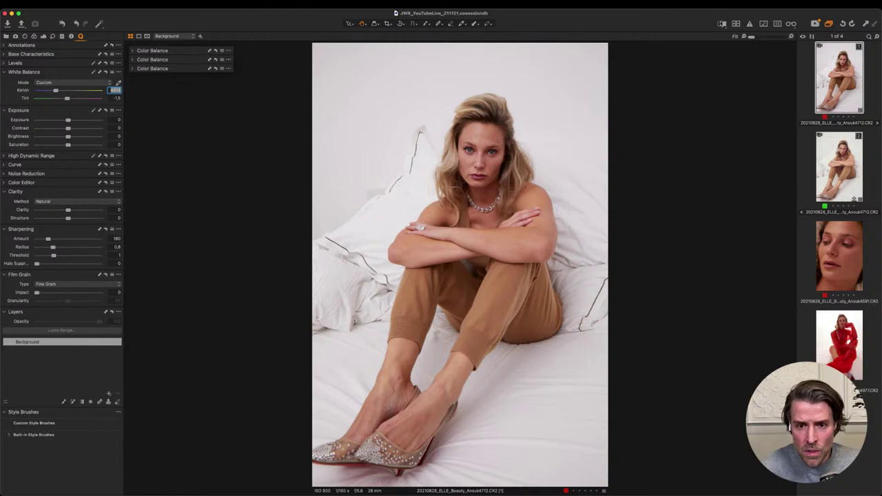
{"action": "left_click", "coordinate": [722, 24]}
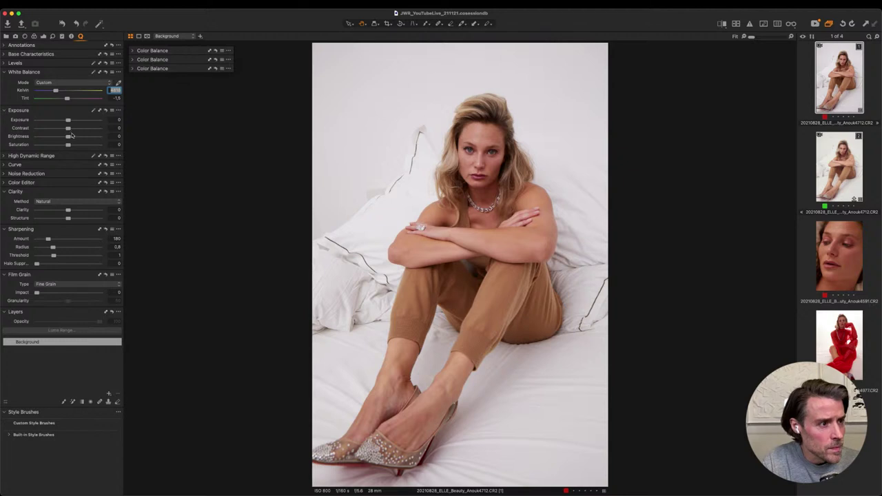
{"action": "left_click_drag", "start_coordinate": [67, 130], "coordinate": [57, 128]}
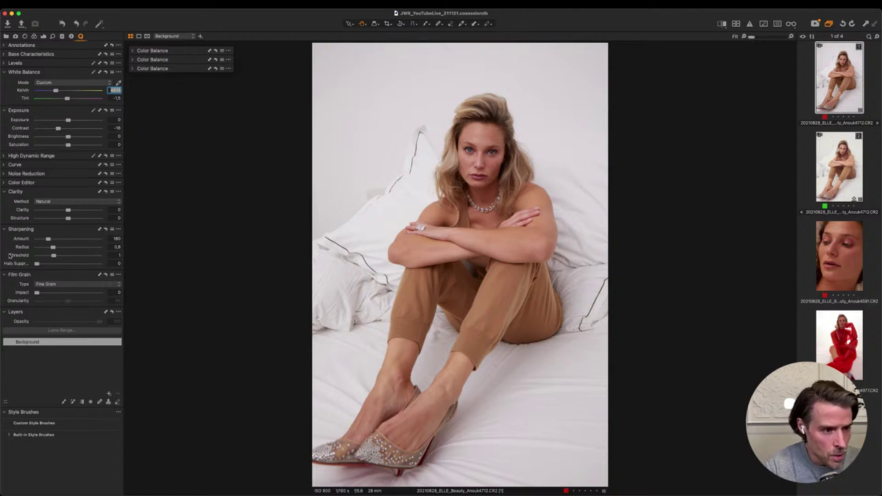
Switch the Clarity method to Classic, set clarity to -73 and preview the photo without that adjustment
{"action": "left_click", "coordinate": [100, 204]}
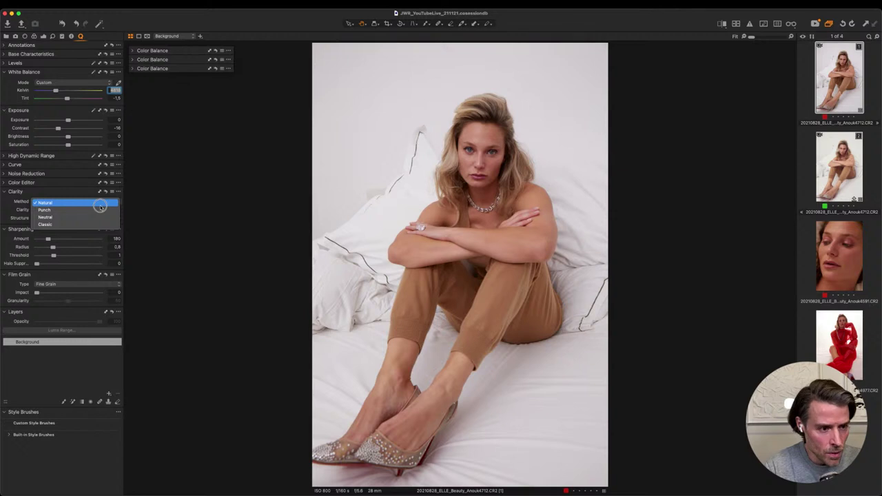
{"action": "left_click", "coordinate": [100, 205]}
{"action": "mouse_move", "coordinate": [68, 211]}
{"action": "left_mouse_down"}
{"action": "mouse_move", "coordinate": [55, 203]}
{"action": "mouse_move", "coordinate": [61, 212]}
{"action": "left_mouse_up"}
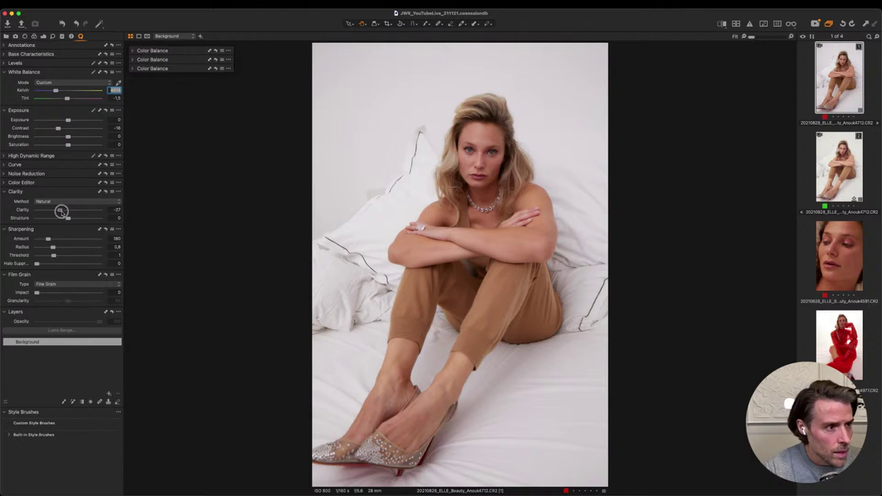
{"action": "left_click", "coordinate": [62, 202]}
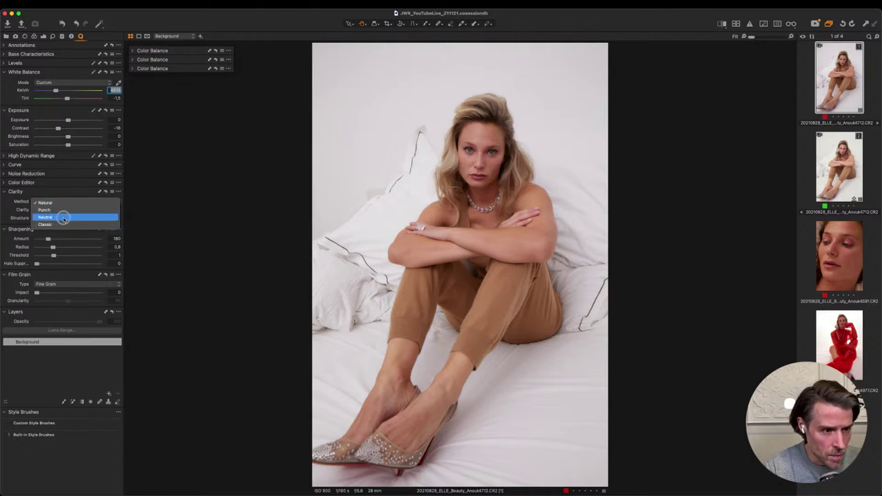
{"action": "left_click", "coordinate": [62, 224]}
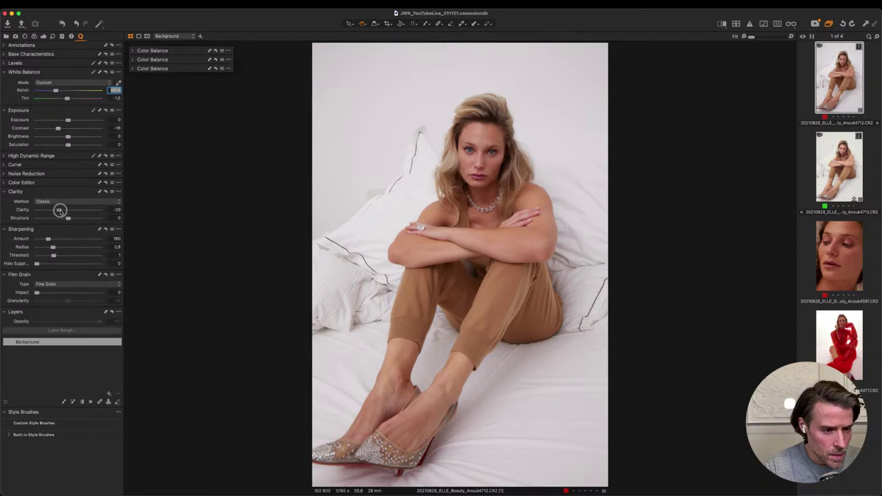
{"action": "left_click_drag", "start_coordinate": [60, 210], "coordinate": [46, 210]}
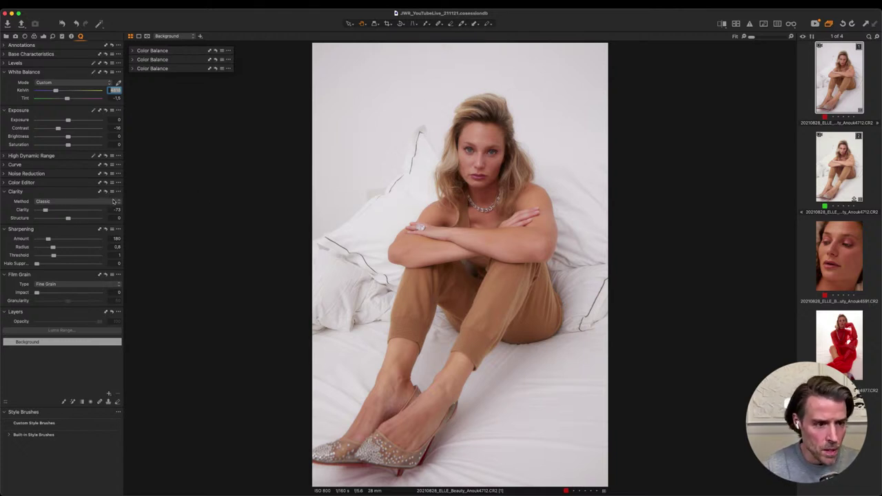
{"action": "left_click", "coordinate": [106, 191]}
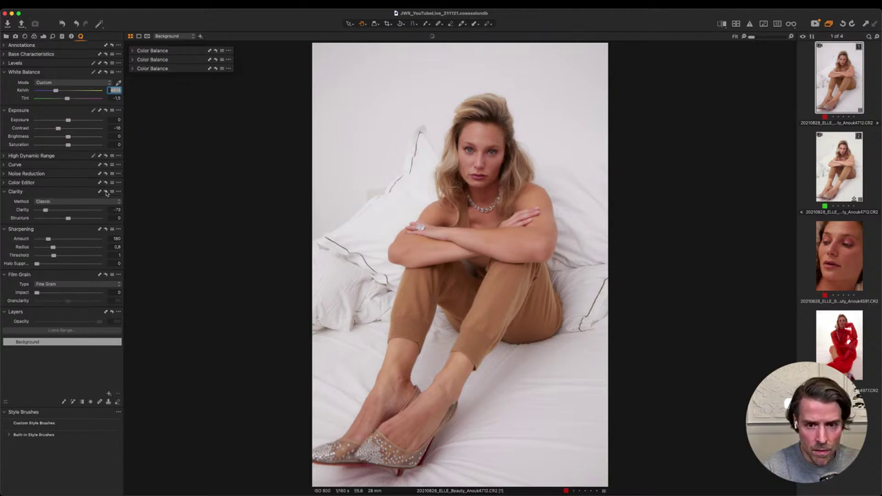
{"action": "left_click_drag", "start_coordinate": [107, 192], "coordinate": [106, 195]}
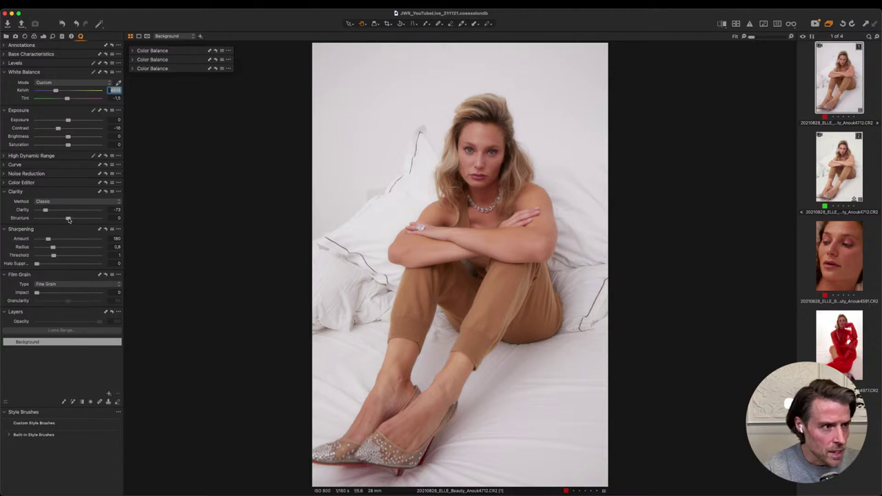
Set the Structure to -62 and compare the face at 100% with and without the Clarity adjustments
{"action": "left_click_drag", "start_coordinate": [67, 219], "coordinate": [49, 218]}
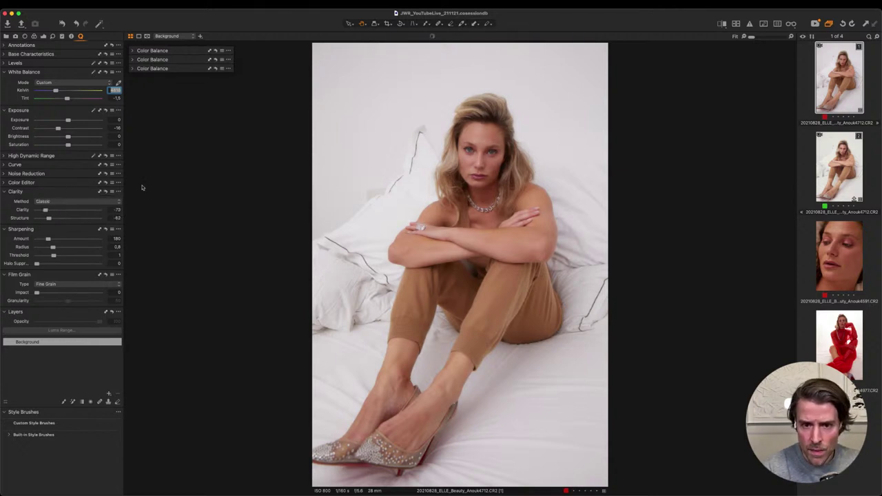
{"action": "left_click", "coordinate": [479, 158]}
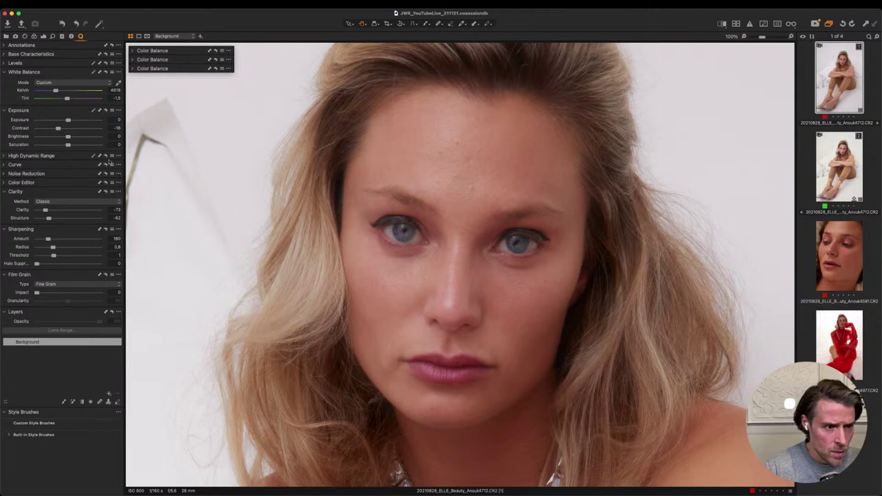
{"action": "left_click", "coordinate": [105, 191]}
{"action": "left_click", "coordinate": [105, 191]}
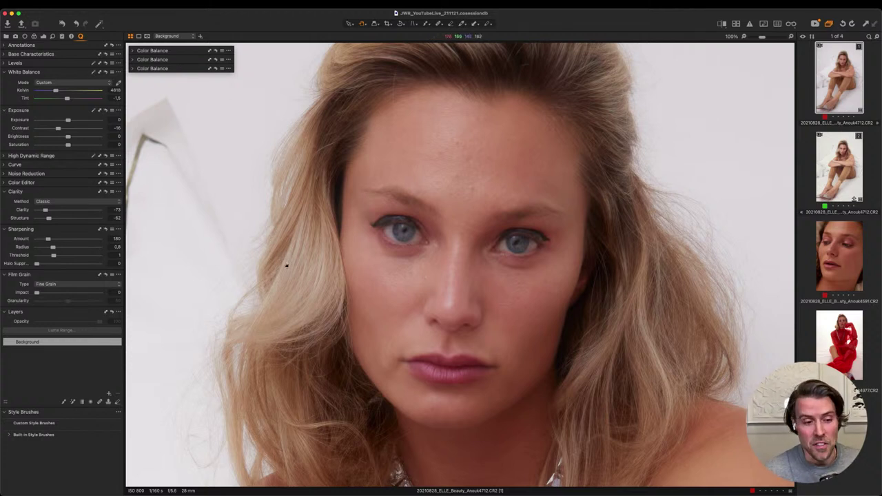
{"action": "left_click_drag", "start_coordinate": [299, 262], "coordinate": [376, 256]}
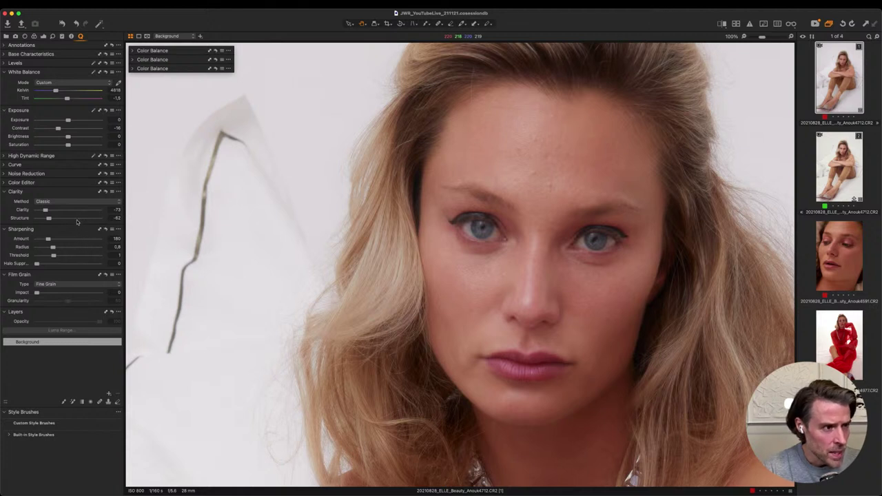
{"action": "key", "text": "super+0"}
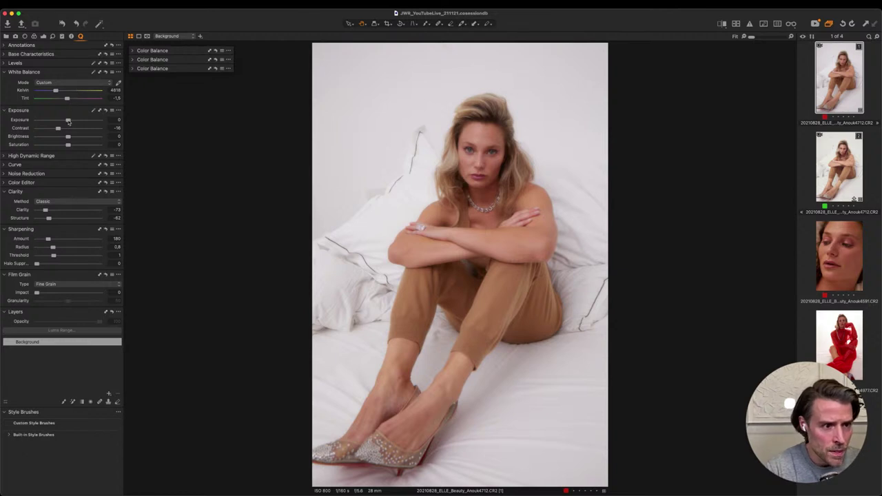
Set the exposure to 0.24 and the High Dynamic Range sliders to highlight 12, shadow 13 and white -40
{"action": "left_click_drag", "start_coordinate": [68, 121], "coordinate": [70, 121]}
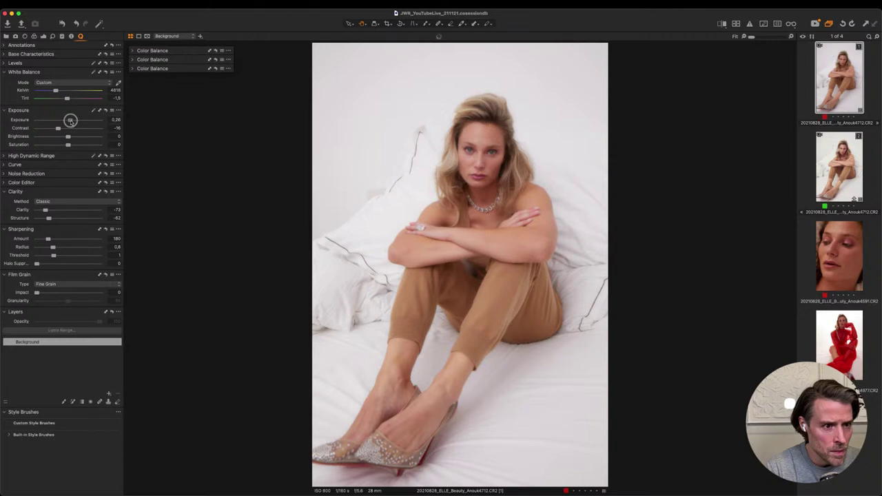
{"action": "left_click_drag", "start_coordinate": [69, 120], "coordinate": [71, 120]}
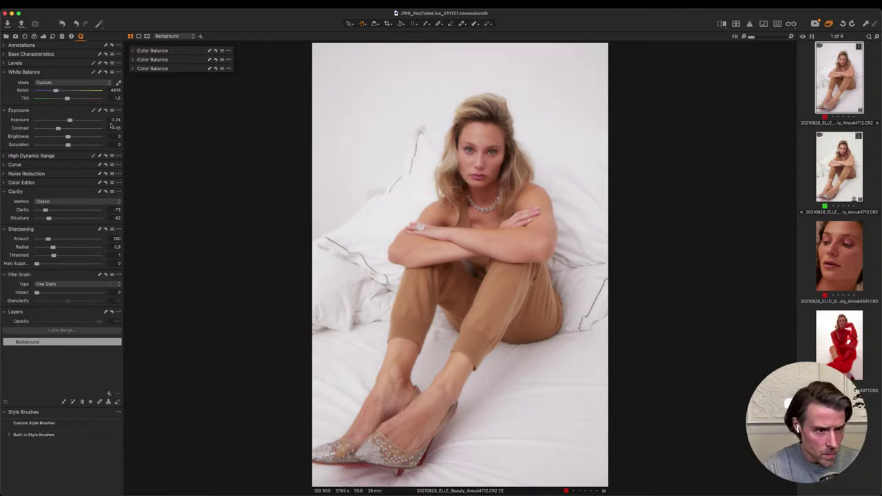
{"action": "left_click", "coordinate": [5, 157]}
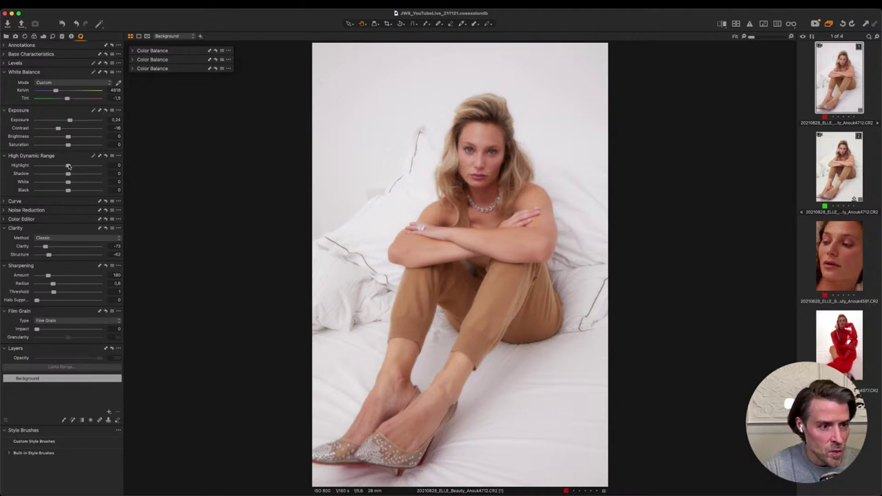
{"action": "left_click_drag", "start_coordinate": [68, 166], "coordinate": [71, 167]}
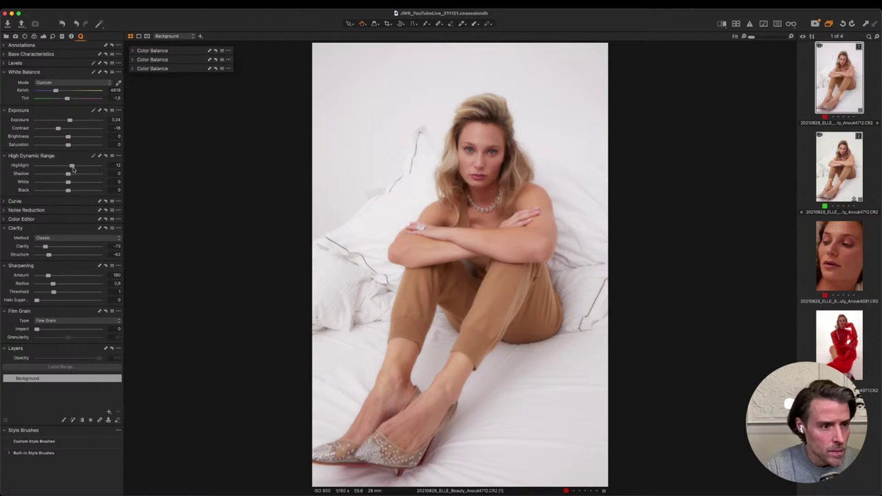
{"action": "mouse_move", "coordinate": [73, 168]}
{"action": "left_mouse_down"}
{"action": "mouse_move", "coordinate": [102, 168]}
{"action": "mouse_move", "coordinate": [77, 165]}
{"action": "left_mouse_up"}
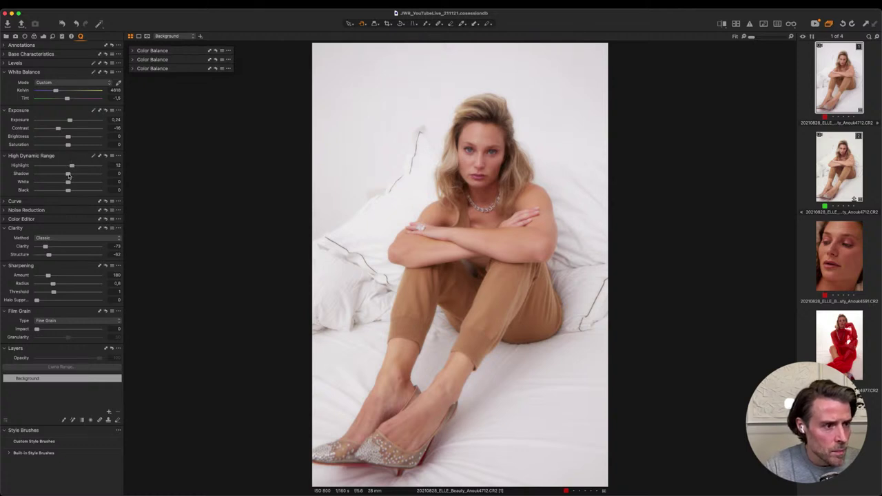
{"action": "mouse_move", "coordinate": [68, 175]}
{"action": "left_mouse_down"}
{"action": "mouse_move", "coordinate": [80, 173]}
{"action": "mouse_move", "coordinate": [73, 175]}
{"action": "left_mouse_up"}
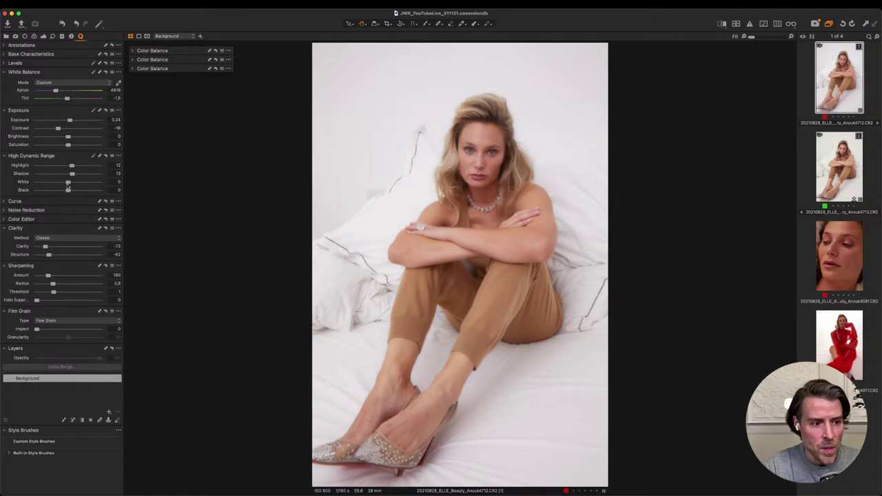
{"action": "mouse_move", "coordinate": [68, 184]}
{"action": "left_mouse_down"}
{"action": "mouse_move", "coordinate": [29, 177]}
{"action": "mouse_move", "coordinate": [69, 180]}
{"action": "mouse_move", "coordinate": [37, 179]}
{"action": "mouse_move", "coordinate": [37, 169]}
{"action": "mouse_move", "coordinate": [72, 168]}
{"action": "mouse_move", "coordinate": [40, 183]}
{"action": "mouse_move", "coordinate": [56, 185]}
{"action": "left_mouse_up"}
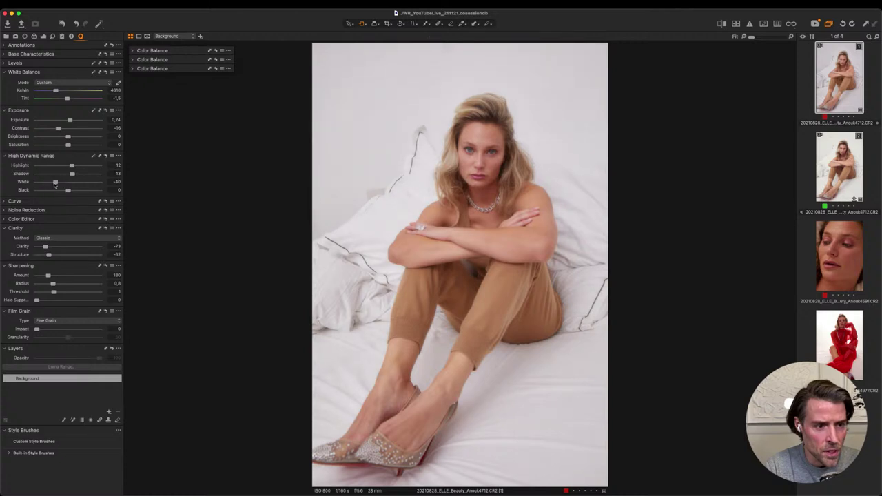
Compare the photo with and without the High Dynamic Range adjustments, and preview it without the Exposure adjustments
{"action": "left_click", "coordinate": [105, 156]}
{"action": "left_click_drag", "start_coordinate": [105, 157], "coordinate": [106, 157]}
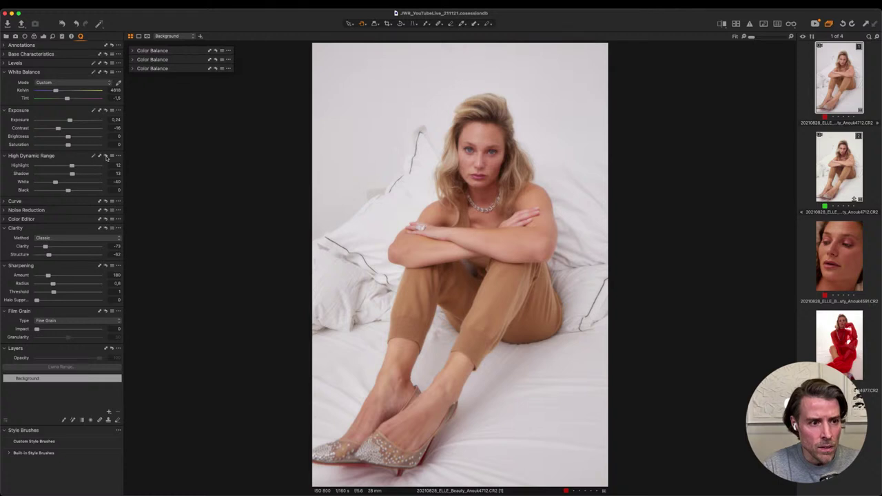
{"action": "left_click", "coordinate": [105, 157]}
{"action": "left_click_drag", "start_coordinate": [106, 156], "coordinate": [106, 157]}
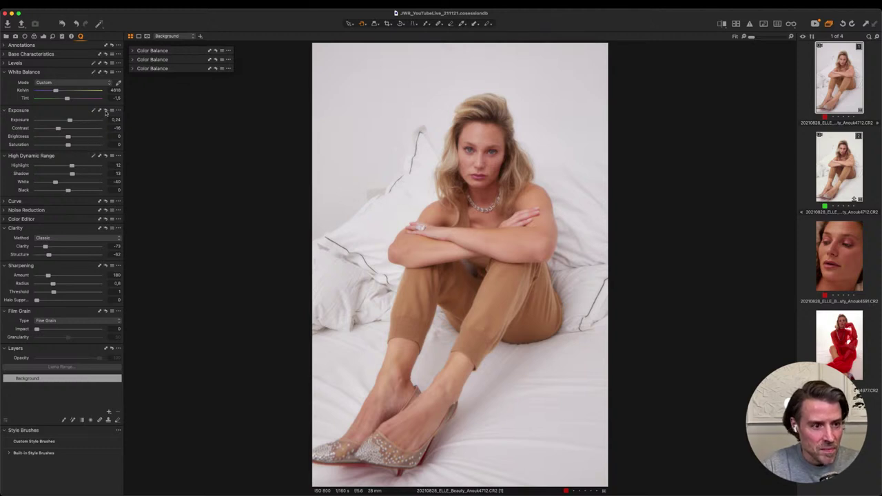
{"action": "left_click_drag", "start_coordinate": [106, 111], "coordinate": [105, 111]}
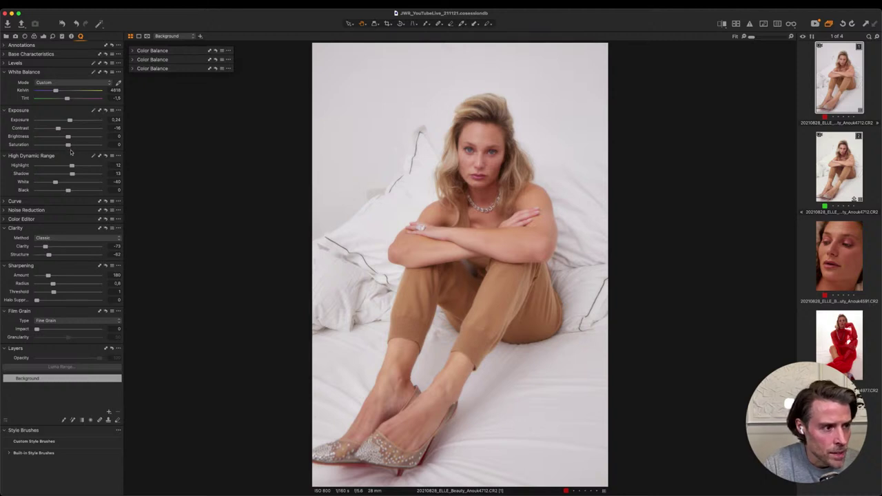
Lower the saturation to -21 and compare the edited photo with the original using Before/After
{"action": "left_click_drag", "start_coordinate": [67, 145], "coordinate": [62, 145]}
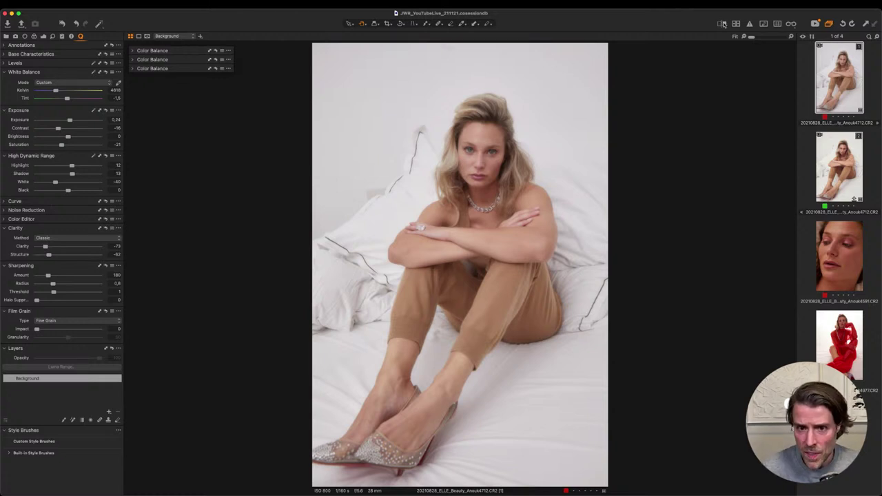
{"action": "left_click", "coordinate": [723, 24]}
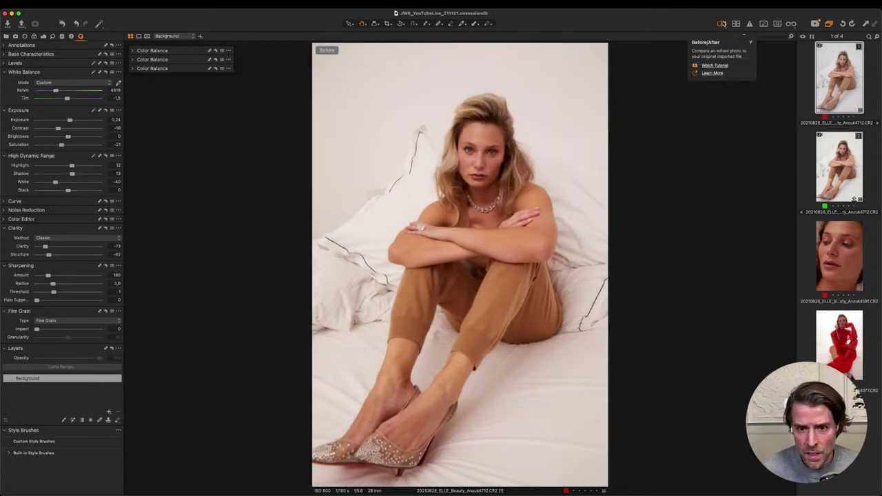
{"action": "left_click", "coordinate": [723, 24]}
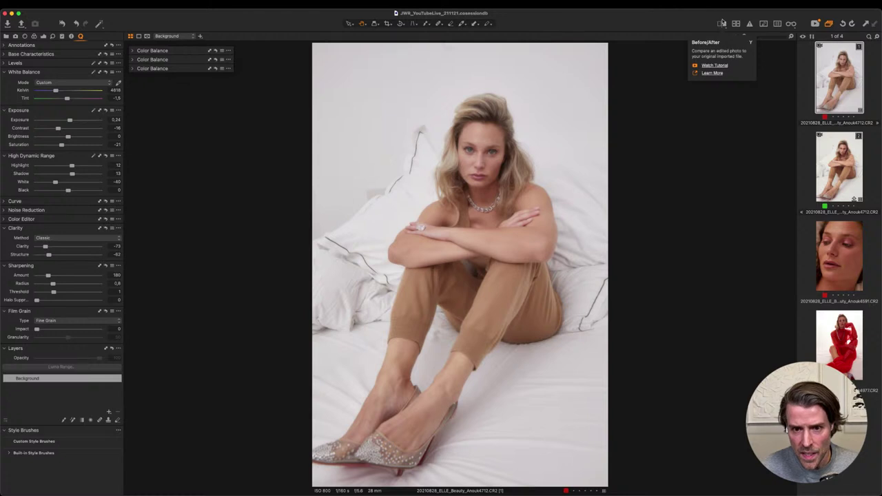
{"action": "left_click", "coordinate": [723, 24]}
{"action": "left_click", "coordinate": [723, 24]}
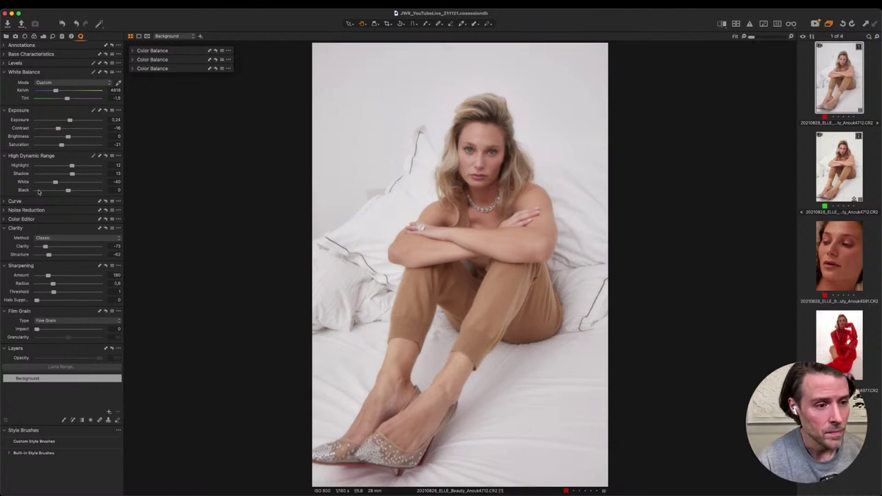
Try a gentle S-curve on the Luma curve with raised highlights and lowered shadows, preview the photo without it, and reset the curve
{"action": "left_click", "coordinate": [6, 201]}
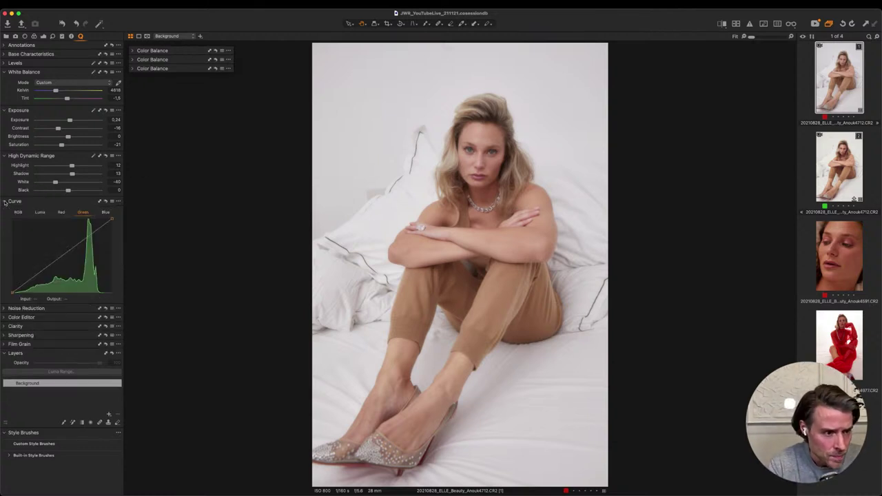
{"action": "left_click", "coordinate": [40, 212]}
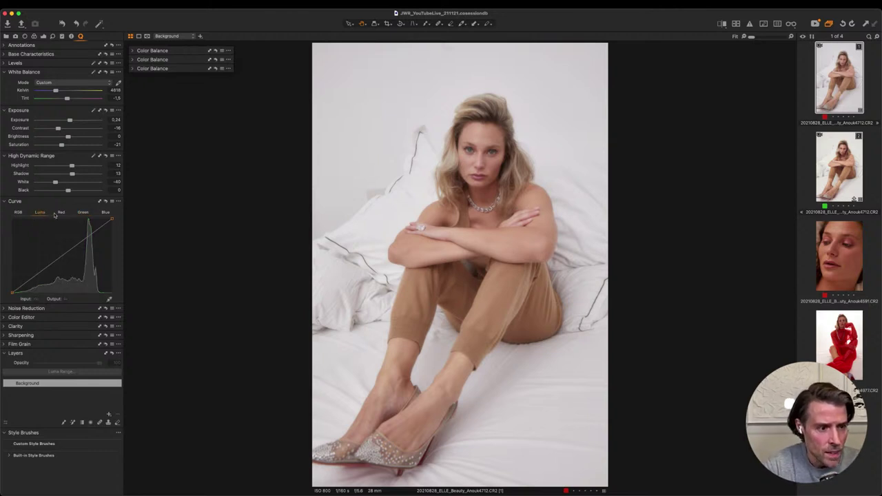
{"action": "left_click_drag", "start_coordinate": [87, 239], "coordinate": [88, 233]}
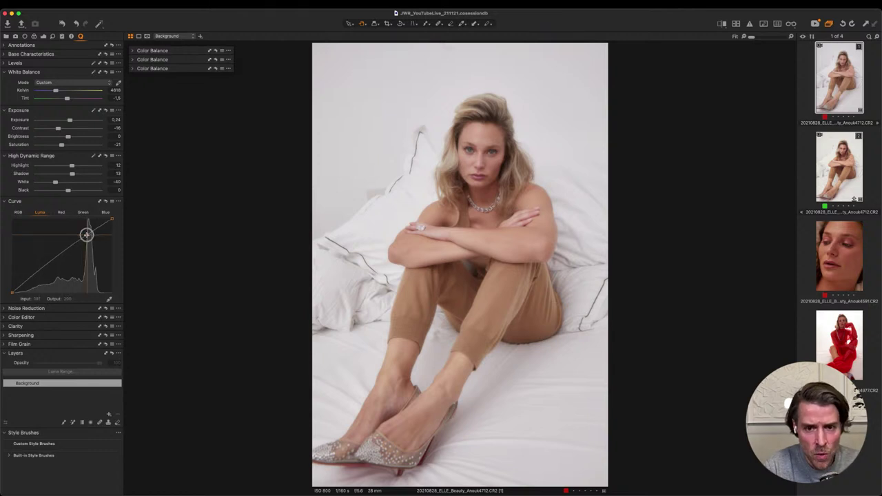
{"action": "left_click_drag", "start_coordinate": [38, 273], "coordinate": [36, 281]}
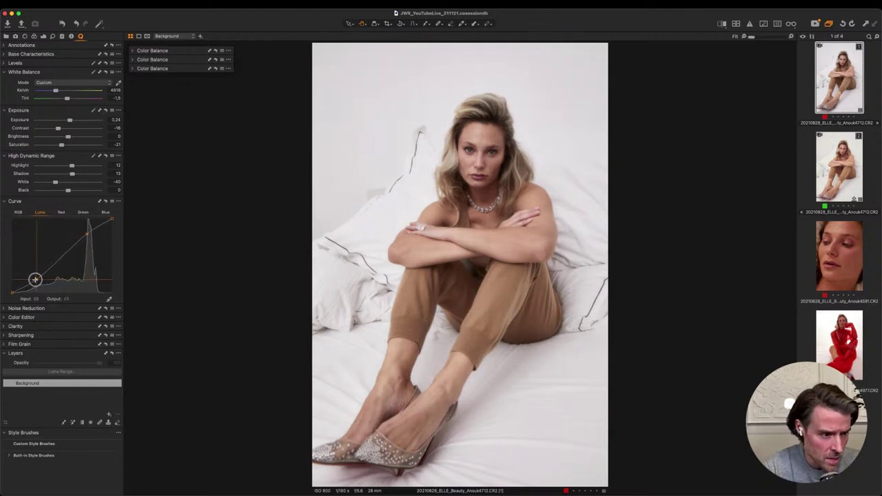
{"action": "left_click", "coordinate": [105, 201]}
{"action": "left_click", "coordinate": [105, 200]}
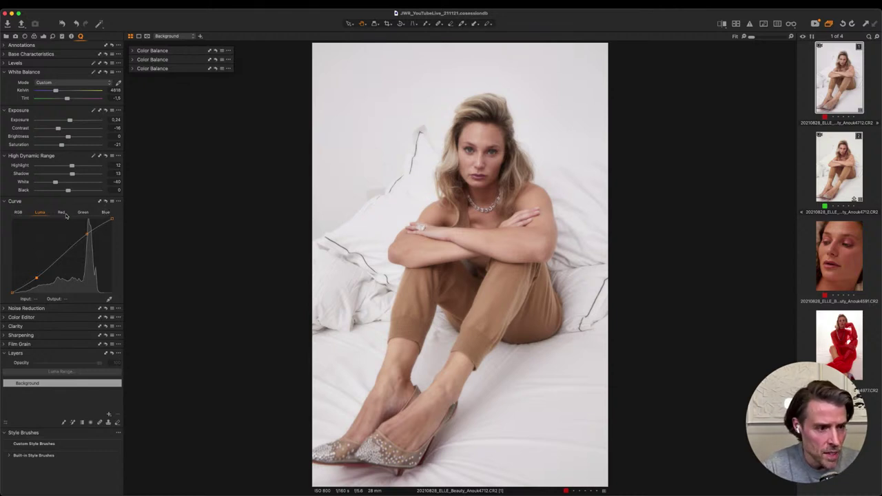
{"action": "left_click", "coordinate": [108, 202]}
Raise the black point of the Red curve slightly and add a deep-shadow point beside it, nudged down to flatten the curve's start
{"action": "left_click", "coordinate": [62, 213]}
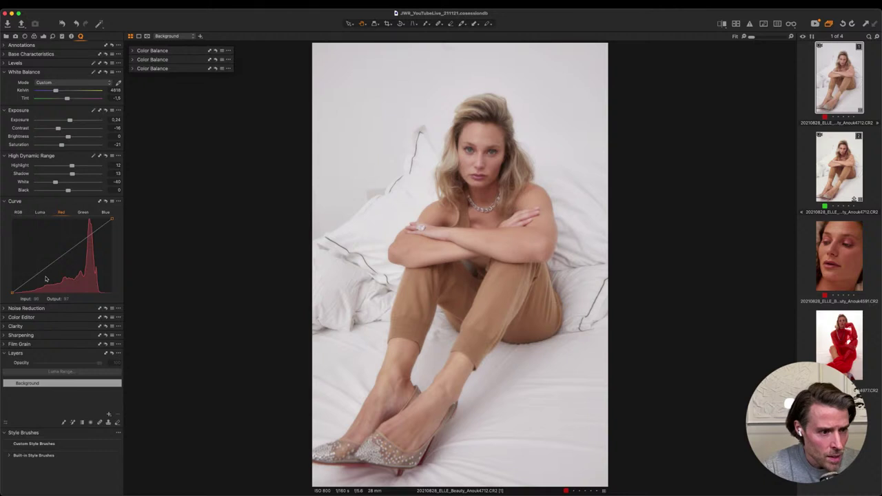
{"action": "left_click", "coordinate": [12, 294]}
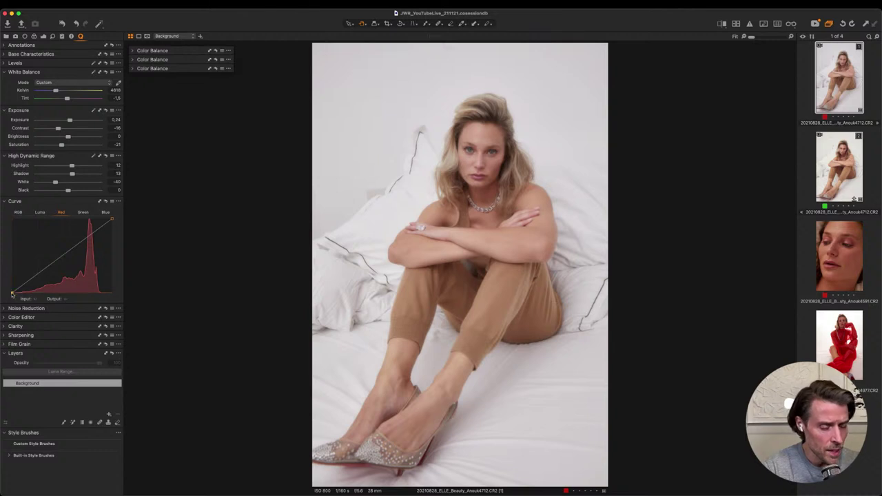
{"action": "mouse_move", "coordinate": [12, 295]}
{"action": "left_mouse_down"}
{"action": "mouse_move", "coordinate": [9, 278]}
{"action": "mouse_move", "coordinate": [9, 289]}
{"action": "left_mouse_up"}
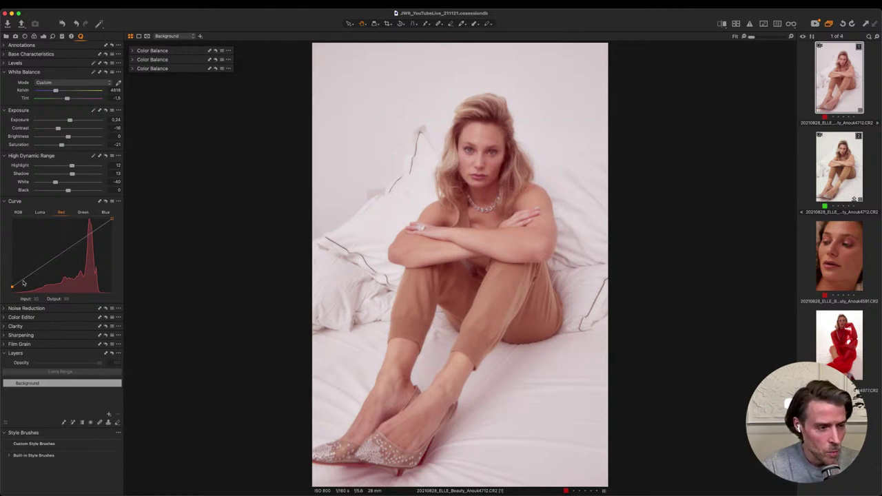
{"action": "left_click_drag", "start_coordinate": [22, 283], "coordinate": [23, 285]}
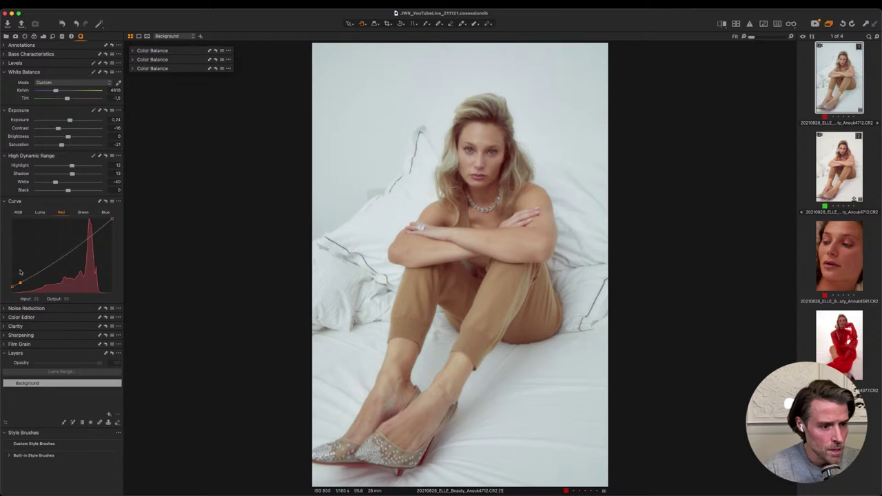
{"action": "key", "text": "Down"}
{"action": "key", "text": "Down"}
{"action": "key", "text": "Down"}
{"action": "key", "text": "Down"}
{"action": "key", "text": "Down"}
{"action": "key", "text": "Down"}
{"action": "key", "text": "Down"}
{"action": "key", "text": "Down"}
{"action": "key", "text": "Down"}
{"action": "key", "text": "Down"}
{"action": "key", "text": "Down"}
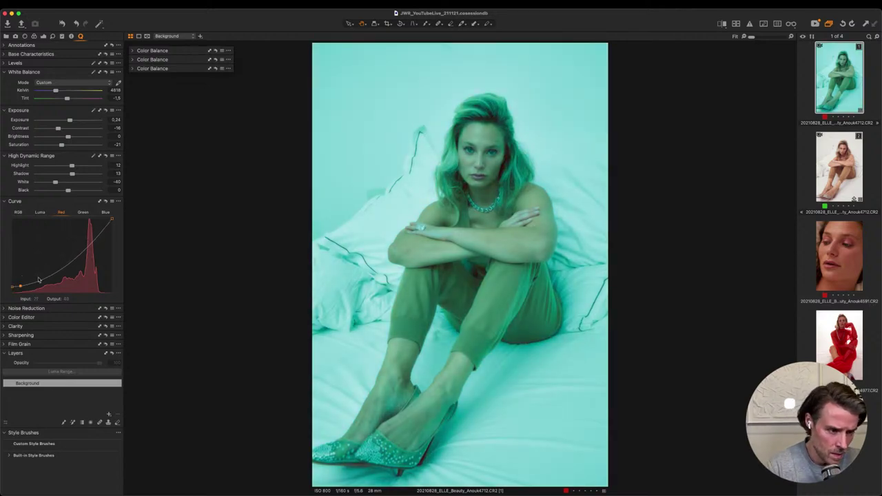
Shape the Red curve into an S with added lower-midtone, midtone and raised highlight points, and preview the photo without the curve
{"action": "left_click", "coordinate": [36, 280]}
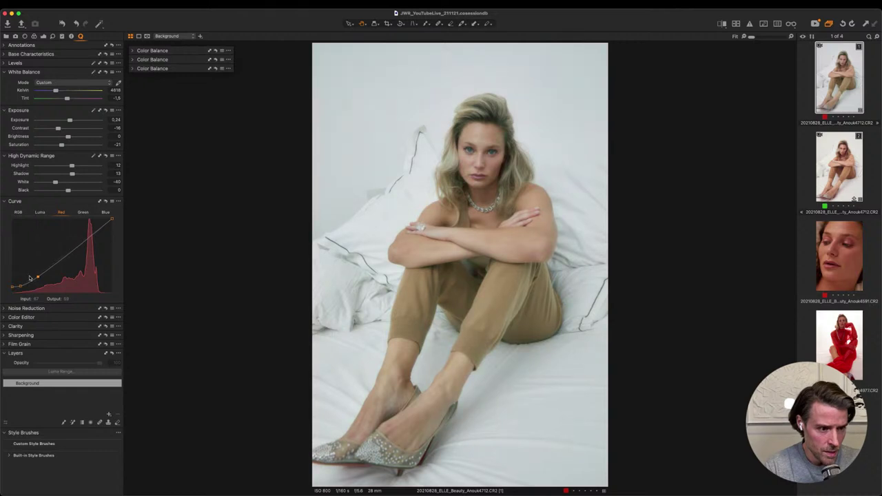
{"action": "left_click_drag", "start_coordinate": [64, 259], "coordinate": [60, 255]}
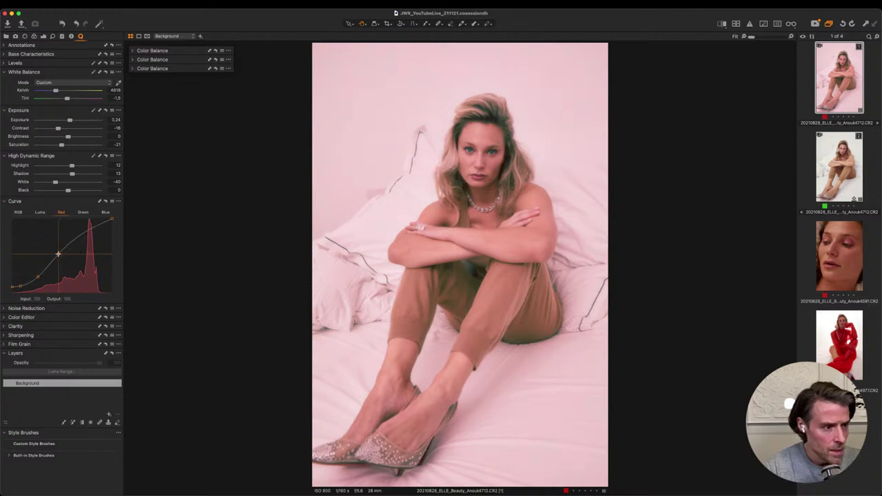
{"action": "left_click_drag", "start_coordinate": [58, 254], "coordinate": [58, 258]}
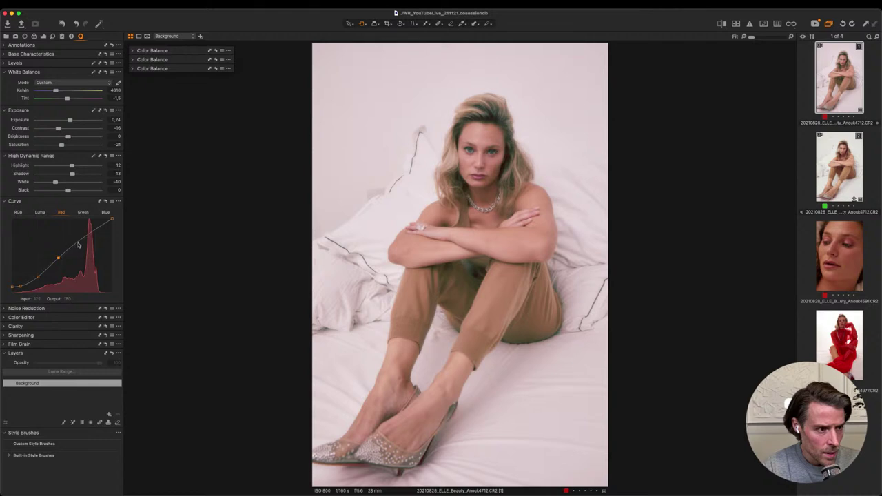
{"action": "left_click_drag", "start_coordinate": [77, 245], "coordinate": [77, 232]}
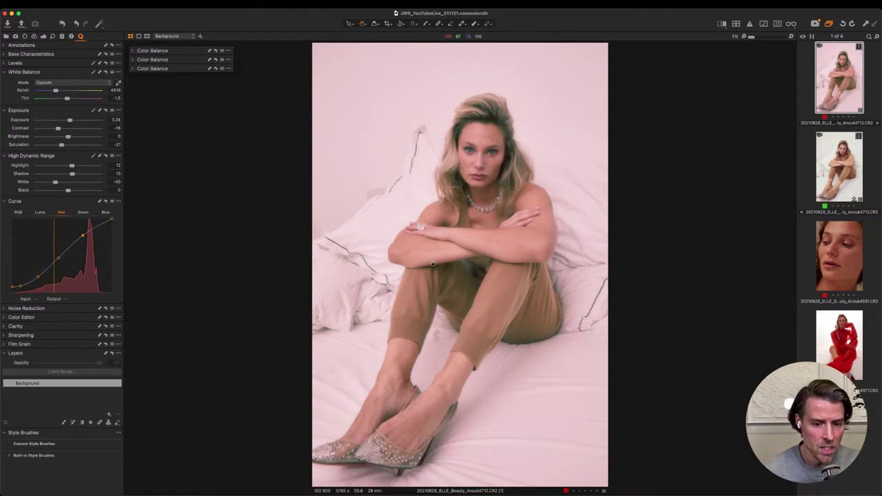
{"action": "left_click", "coordinate": [104, 201]}
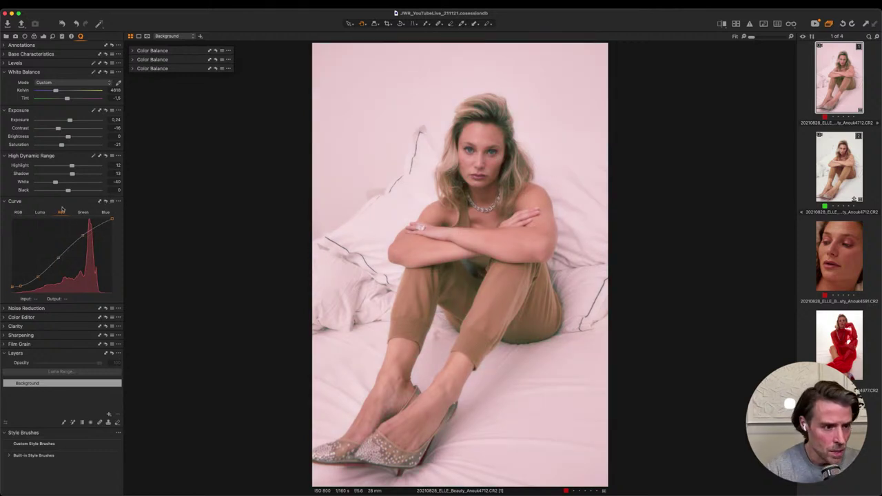
Shape the Green curve into a soft S with a lowered deep-shadow point and added lower-midtone, raised midtone and highlight points
{"action": "left_click", "coordinate": [84, 212]}
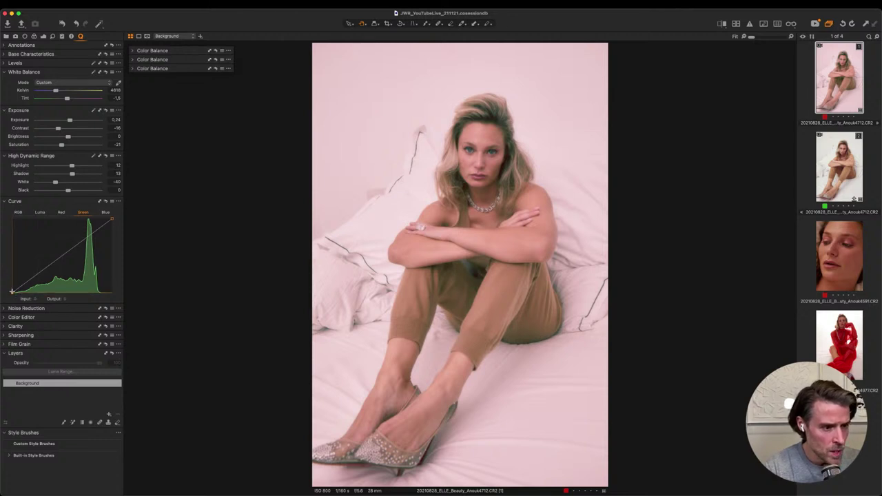
{"action": "mouse_move", "coordinate": [12, 294]}
{"action": "left_mouse_down"}
{"action": "mouse_move", "coordinate": [9, 275]}
{"action": "mouse_move", "coordinate": [10, 295]}
{"action": "mouse_move", "coordinate": [21, 283]}
{"action": "left_mouse_up"}
{"action": "key", "text": "super+z"}
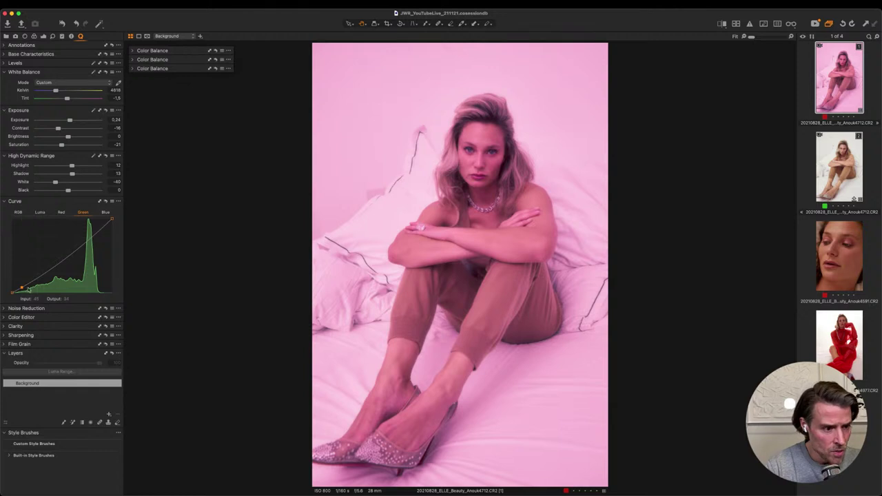
{"action": "left_click_drag", "start_coordinate": [43, 280], "coordinate": [40, 269]}
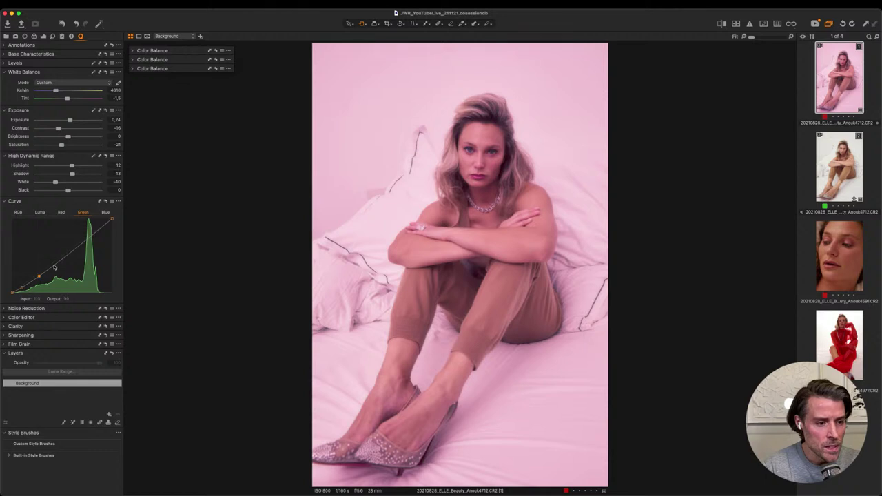
{"action": "left_click_drag", "start_coordinate": [54, 267], "coordinate": [55, 261]}
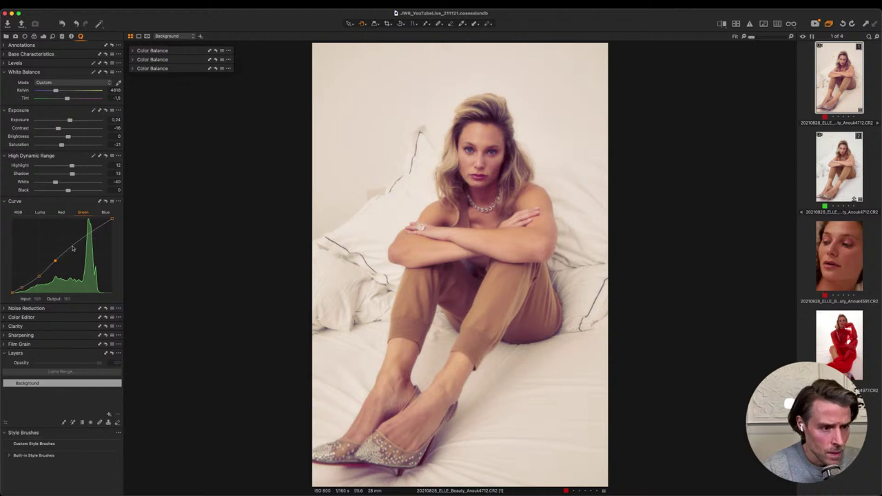
{"action": "left_click_drag", "start_coordinate": [76, 246], "coordinate": [74, 240]}
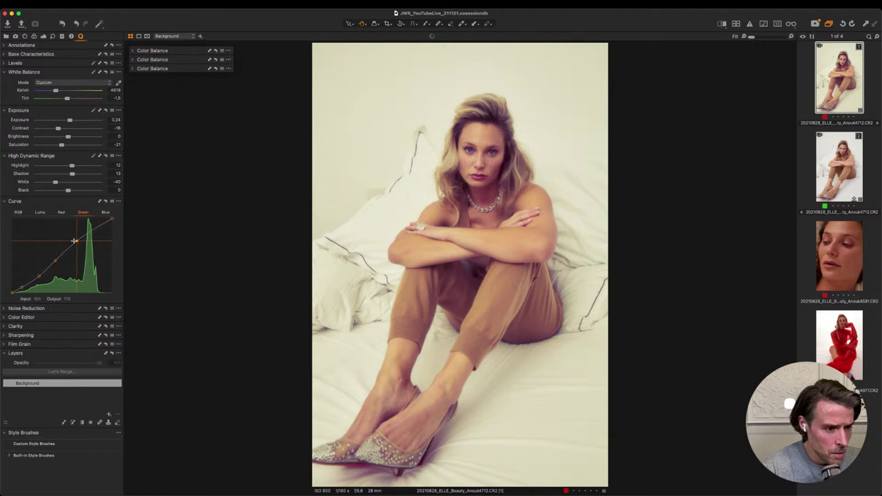
{"action": "left_click_drag", "start_coordinate": [74, 240], "coordinate": [75, 240]}
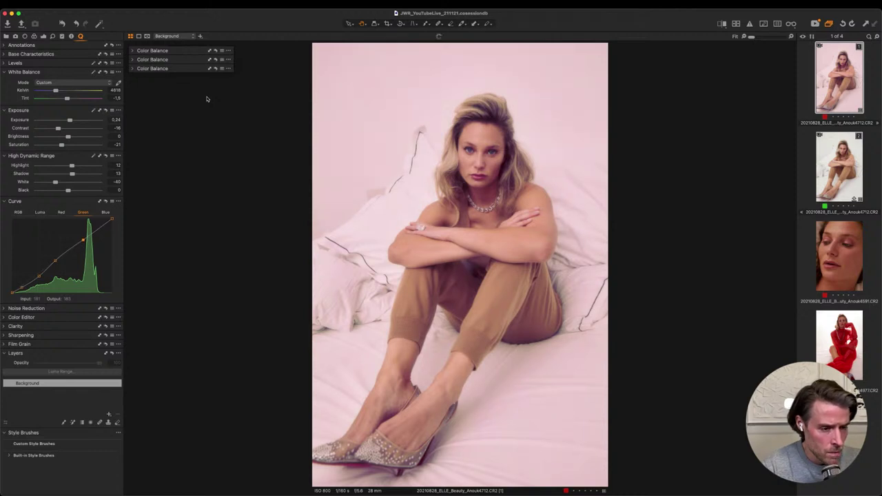
Refine the Green curve's soft S by raising its highlight point and shifting the midtone point slightly up and toward the highlights
{"action": "key", "text": "super+z"}
{"action": "key", "text": "super+z"}
{"action": "key", "text": "super+z"}
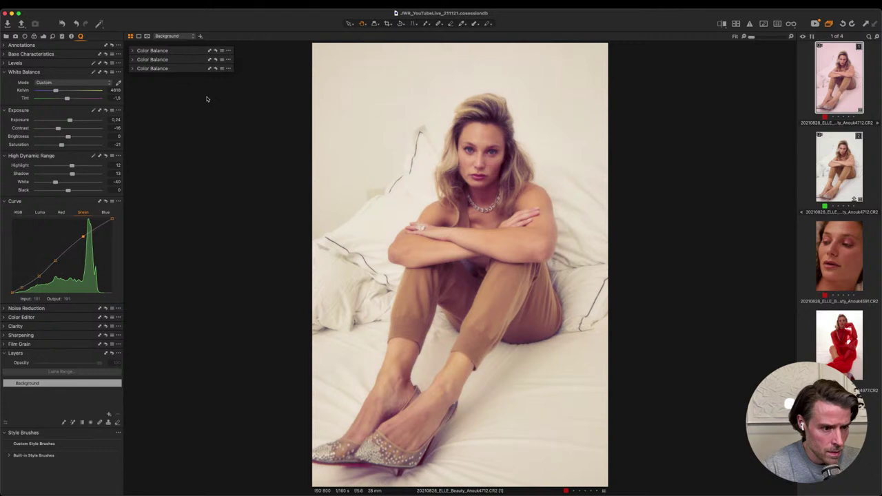
{"action": "left_click_drag", "start_coordinate": [55, 261], "coordinate": [57, 262]}
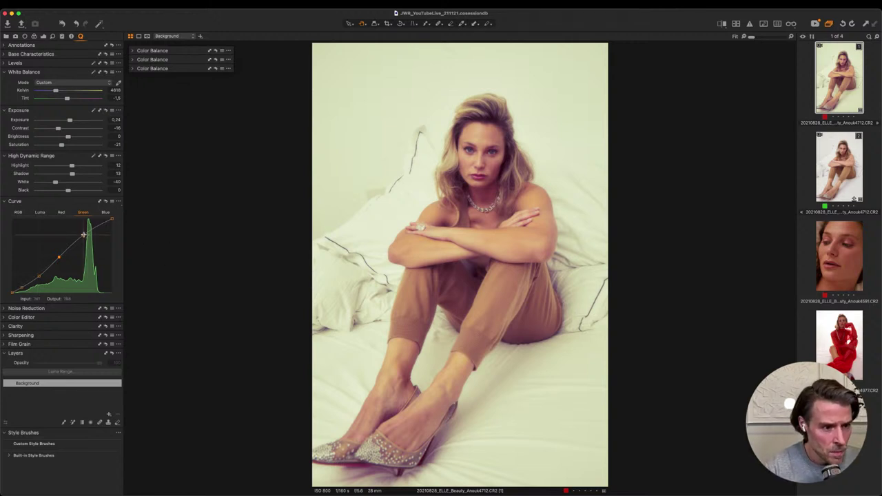
{"action": "left_click_drag", "start_coordinate": [88, 234], "coordinate": [90, 231]}
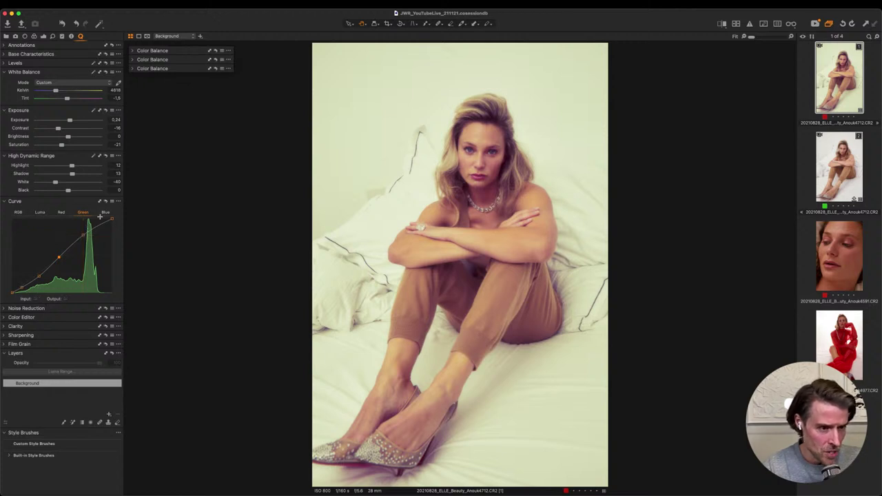
Start the Blue curve with a deep-shadow point and a lower-midtone point, nudging the latter slightly below the diagonal
{"action": "left_click", "coordinate": [104, 212]}
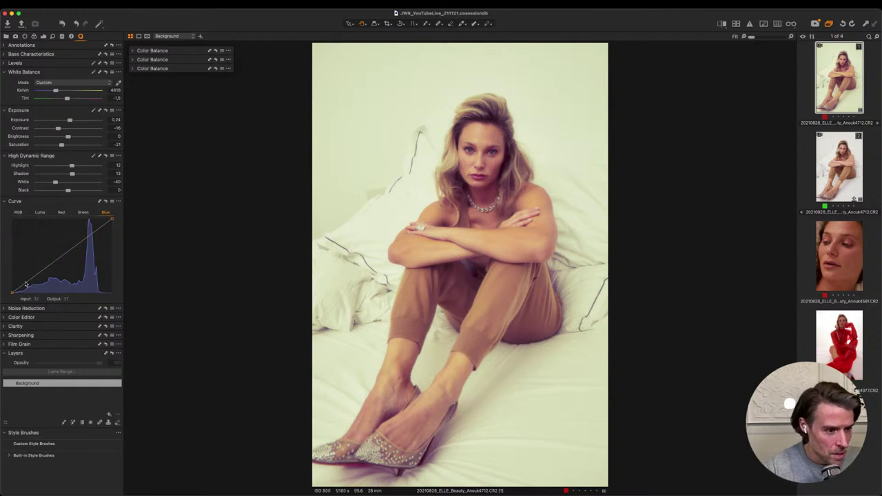
{"action": "left_click_drag", "start_coordinate": [25, 284], "coordinate": [34, 277]}
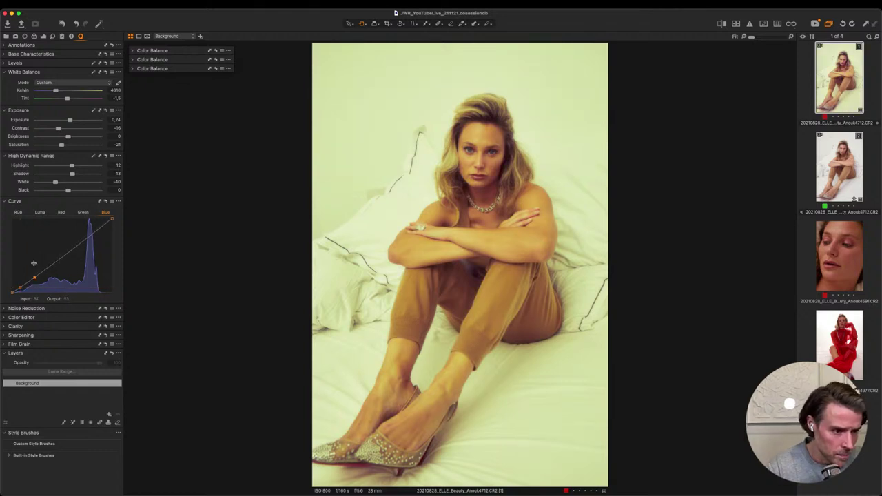
{"action": "key", "text": "Up"}
{"action": "key", "text": "Up"}
{"action": "key", "text": "Up"}
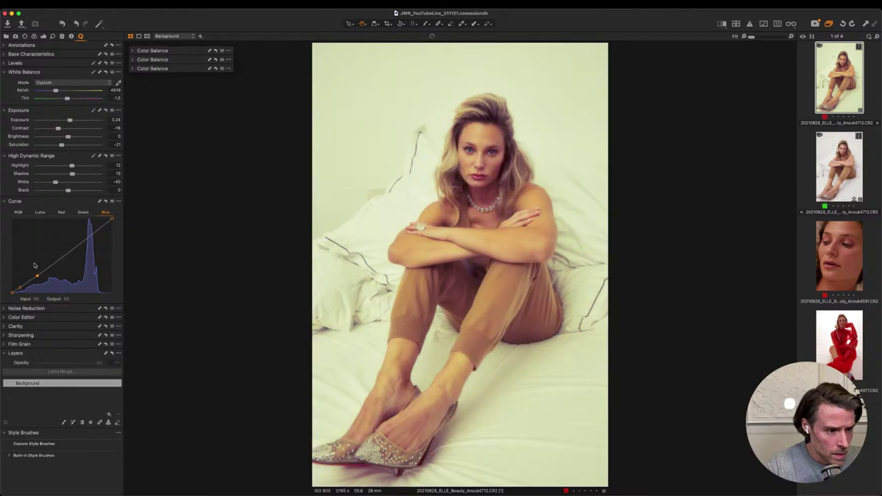
{"action": "key", "text": "Up"}
{"action": "key", "text": "Down"}
{"action": "key", "text": "Down"}
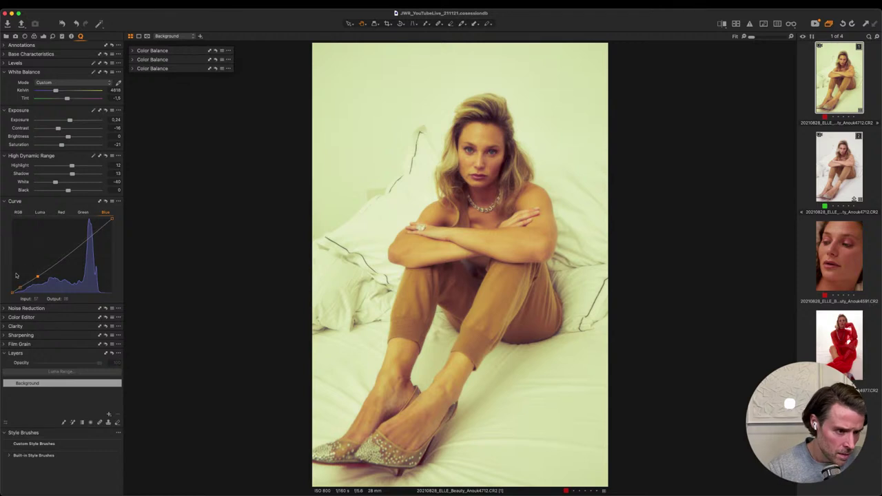
Add a midtone point to the Blue curve, shift it toward the highlights to input 121, and raise its output in small nudges
{"action": "left_click", "coordinate": [51, 264]}
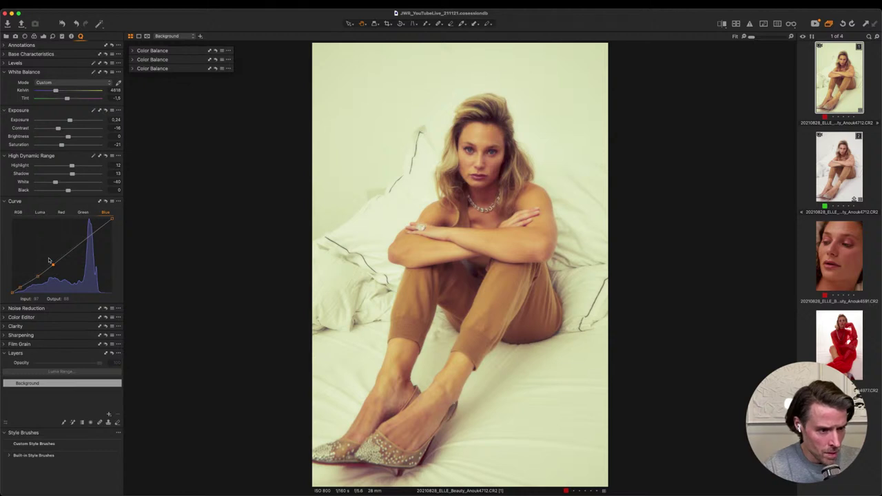
{"action": "key", "text": "Right"}
{"action": "key", "text": "Right"}
{"action": "key", "text": "Right"}
{"action": "key", "text": "Right"}
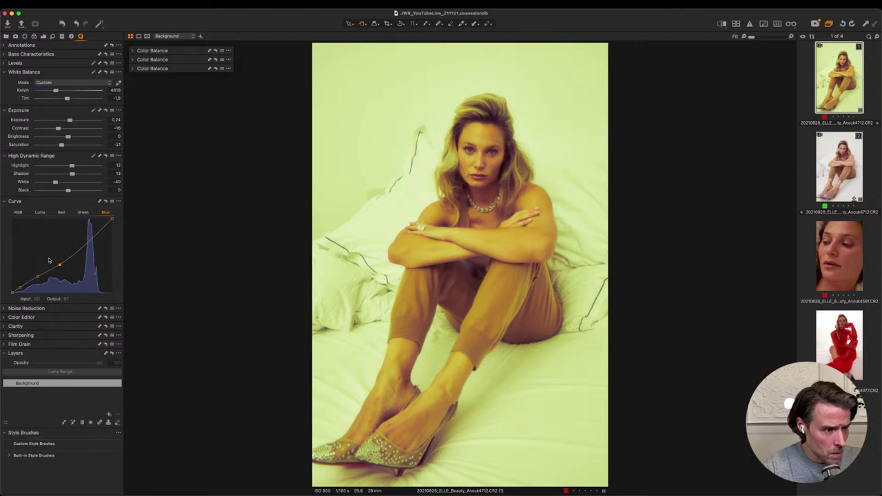
{"action": "key", "text": "Up"}
{"action": "key", "text": "Up"}
{"action": "key", "text": "Up"}
{"action": "key", "text": "Up"}
{"action": "key", "text": "Up"}
{"action": "key", "text": "Up"}
{"action": "key", "text": "Up"}
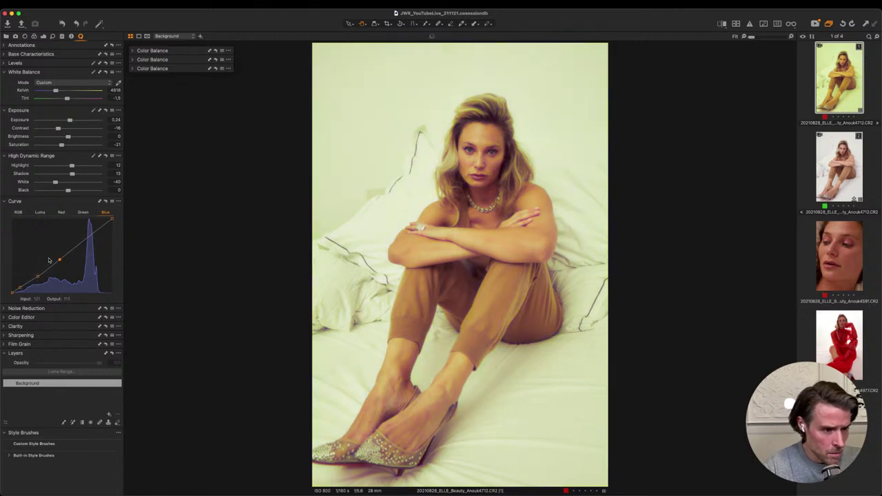
{"action": "key", "text": "Up"}
{"action": "key", "text": "Up"}
{"action": "key", "text": "Up"}
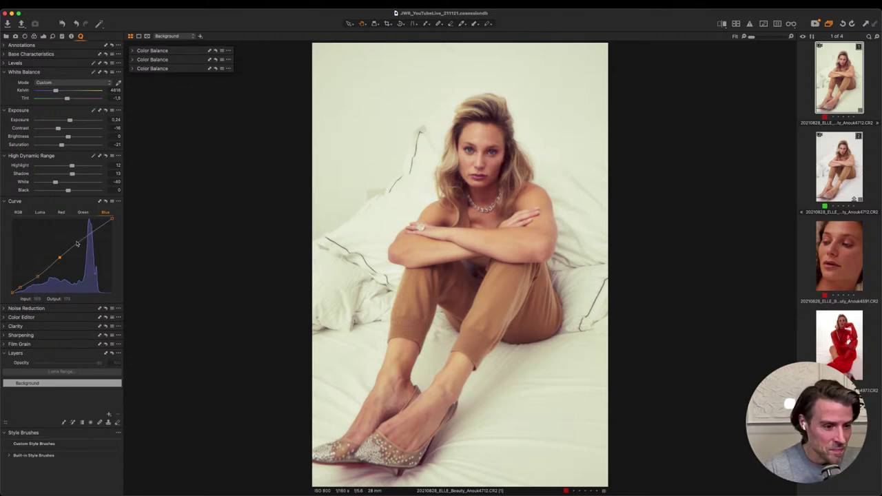
Complete the Blue curve's S with a raised upper-midtone point and an additional highlight point near the curve's upper end
{"action": "left_click", "coordinate": [78, 240]}
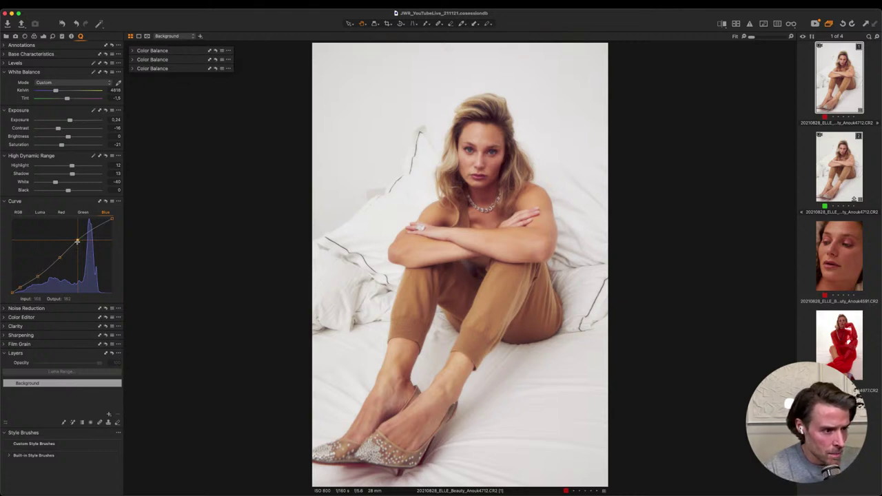
{"action": "left_click_drag", "start_coordinate": [77, 241], "coordinate": [76, 237]}
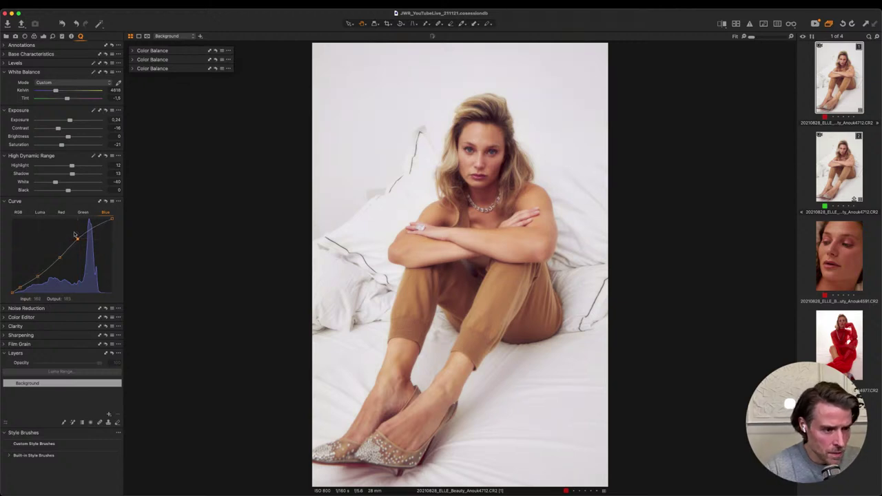
{"action": "key", "text": "Right"}
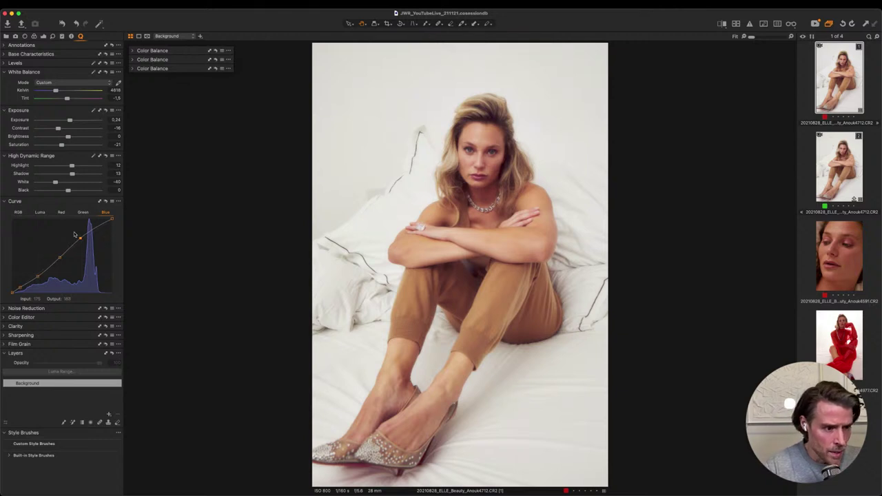
{"action": "left_click_drag", "start_coordinate": [92, 233], "coordinate": [94, 219]}
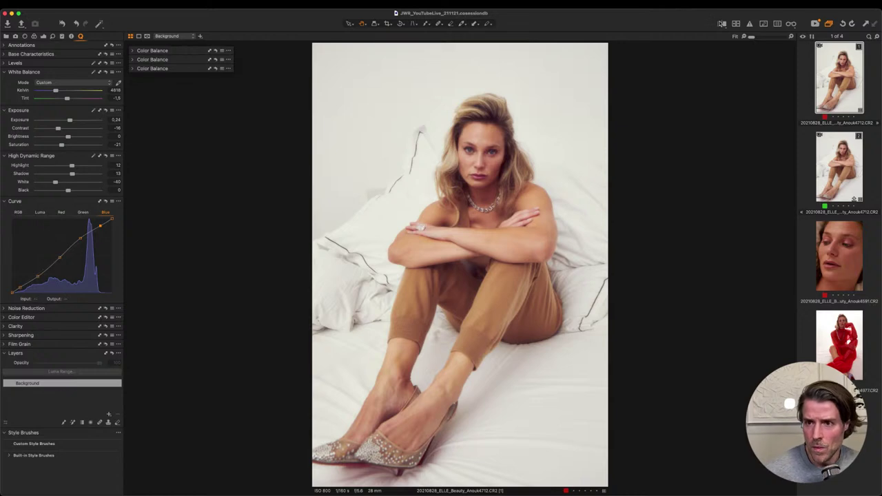
Compare the edited portrait with its original several times using Before/After
{"action": "left_click", "coordinate": [722, 24]}
{"action": "left_click", "coordinate": [722, 24]}
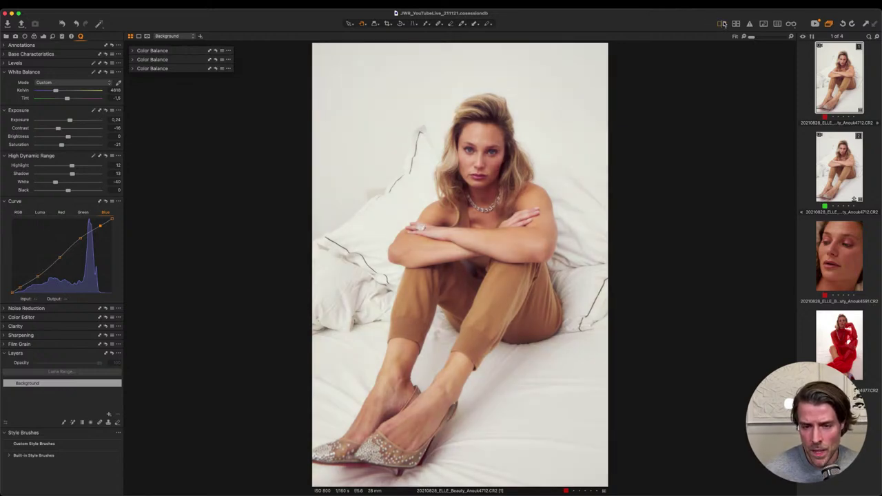
{"action": "left_click", "coordinate": [722, 24]}
{"action": "left_click", "coordinate": [722, 24]}
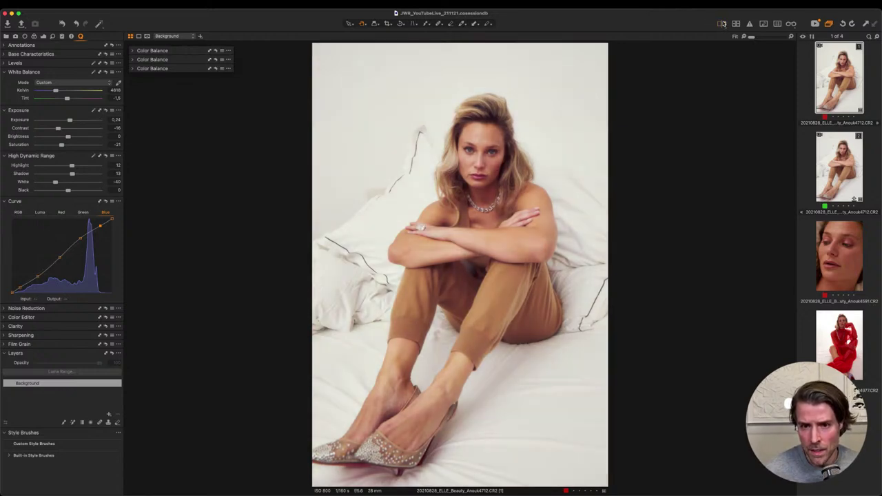
{"action": "left_click", "coordinate": [723, 24]}
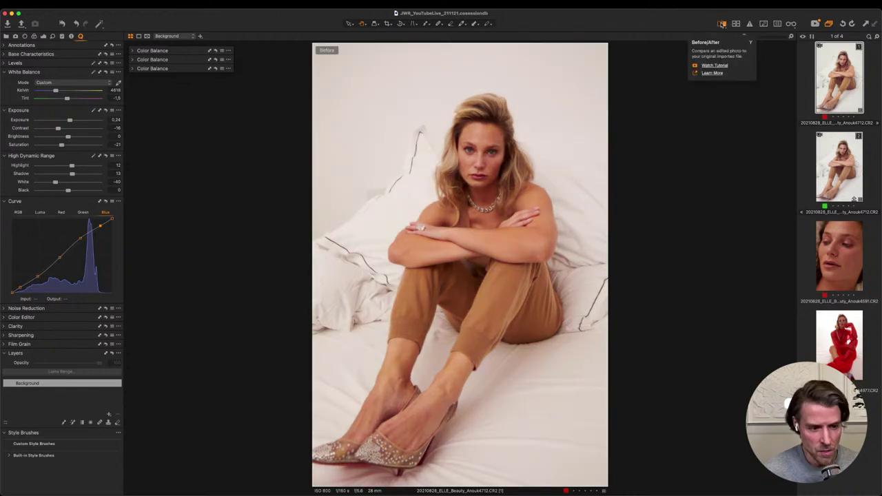
{"action": "left_click", "coordinate": [722, 24]}
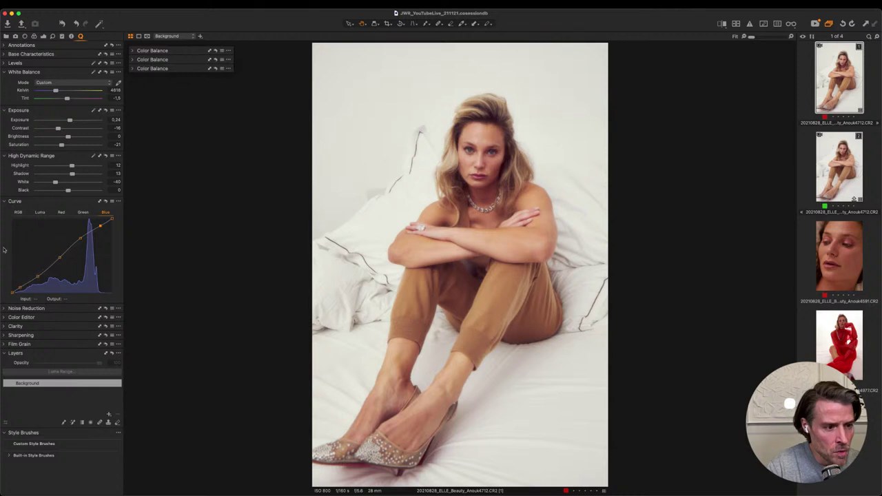
Collapse the Curve tool, expand the Color Editor, and select the red range in Basic mode
{"action": "left_click", "coordinate": [4, 202]}
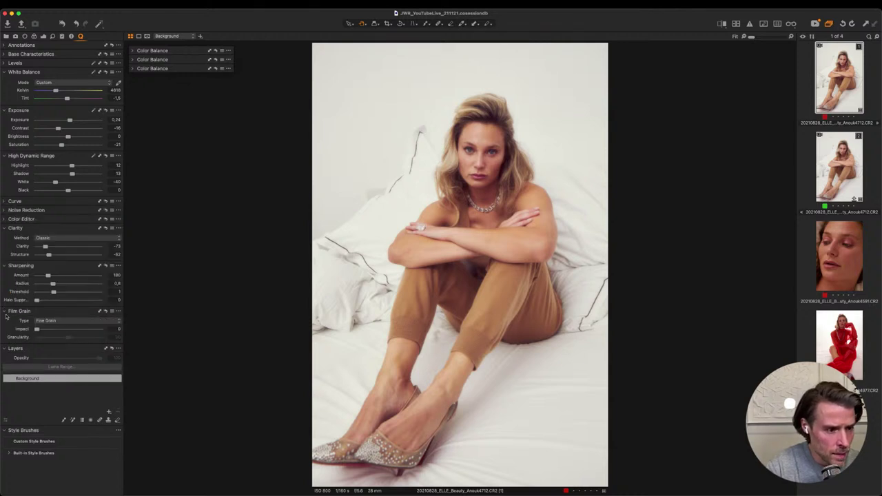
{"action": "left_click", "coordinate": [7, 220]}
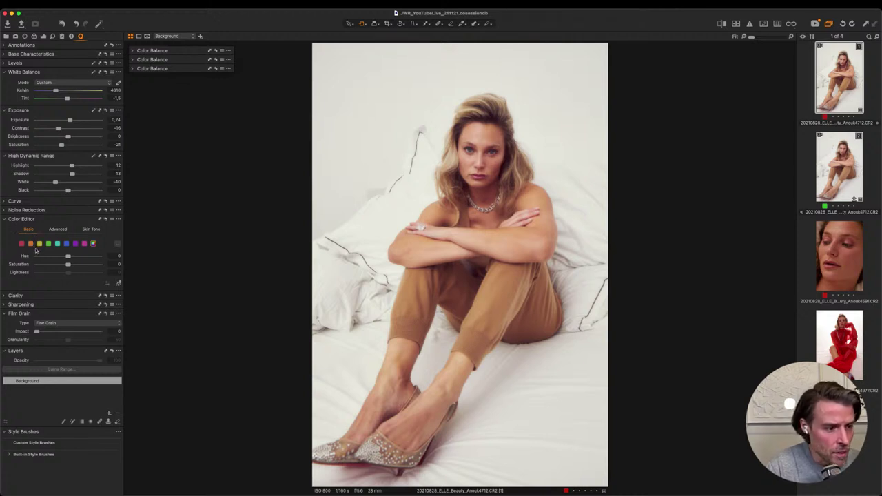
{"action": "left_click", "coordinate": [21, 244]}
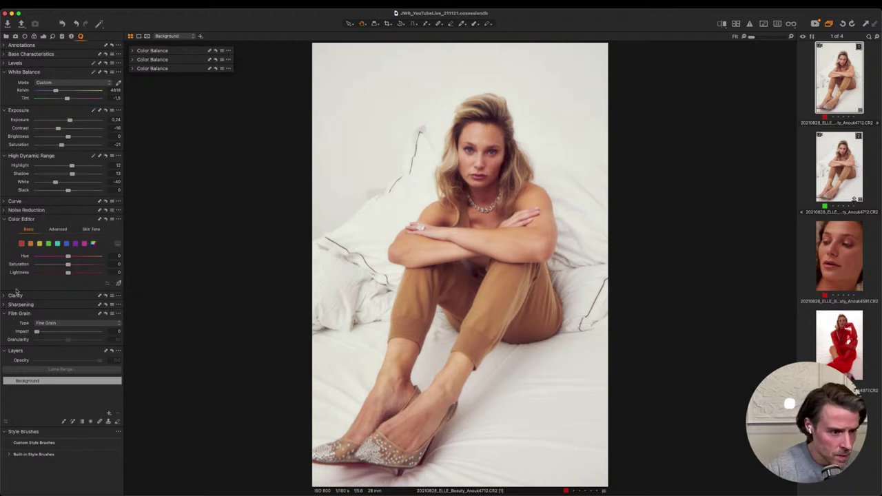
Preview the photo without the curve adjustments, both at full frame and at 100% on the face, and return to the fitted view
{"action": "left_click", "coordinate": [7, 201]}
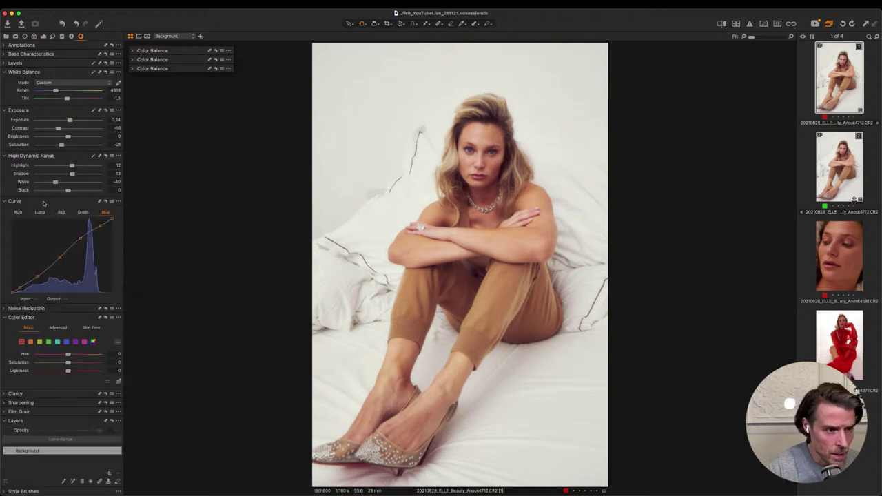
{"action": "left_click", "coordinate": [106, 202]}
{"action": "left_click", "coordinate": [106, 202]}
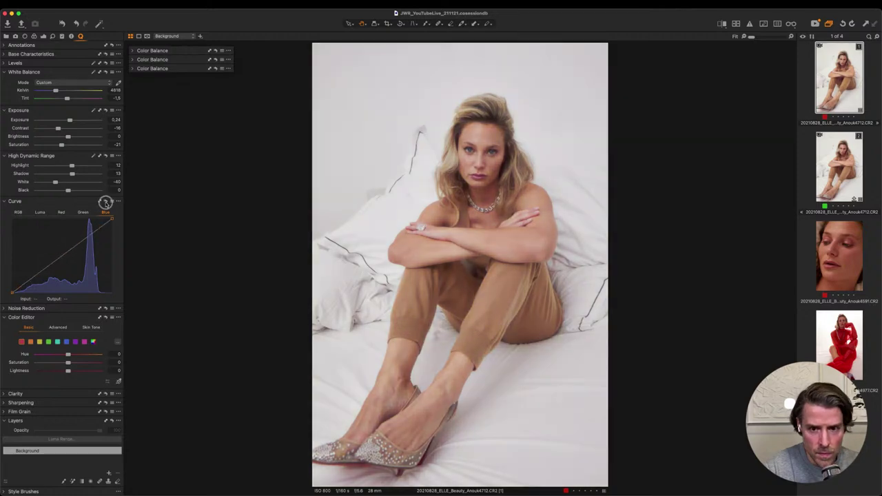
{"action": "left_click", "coordinate": [105, 202]}
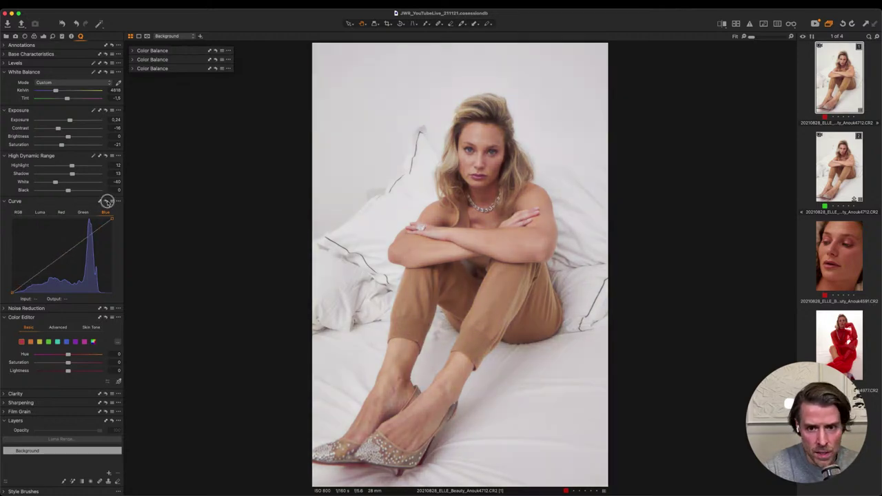
{"action": "left_click", "coordinate": [107, 202]}
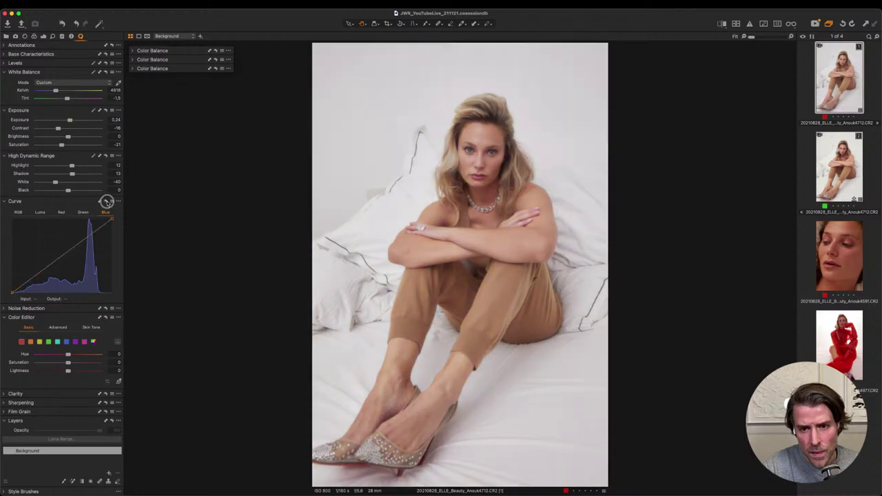
{"action": "left_click", "coordinate": [448, 150]}
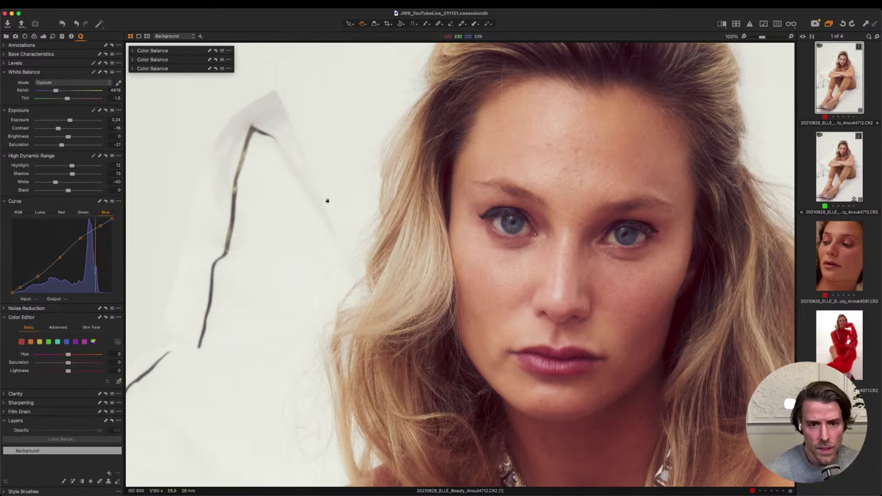
{"action": "left_click", "coordinate": [107, 202]}
{"action": "left_click_drag", "start_coordinate": [107, 202], "coordinate": [107, 202]}
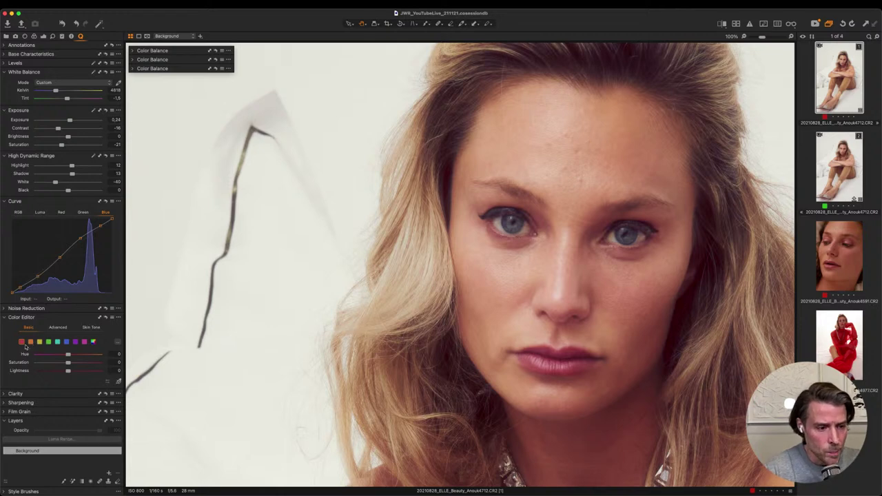
{"action": "double_click", "coordinate": [528, 154]}
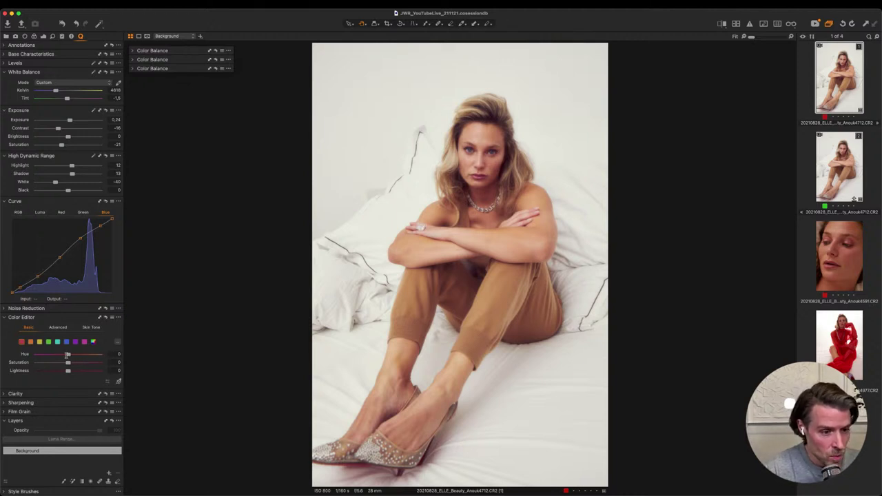
Set the red range's Hue to 6 and Saturation to 8 in the Color Editor
{"action": "left_click_drag", "start_coordinate": [68, 354], "coordinate": [75, 355]}
{"action": "left_click", "coordinate": [117, 353]}
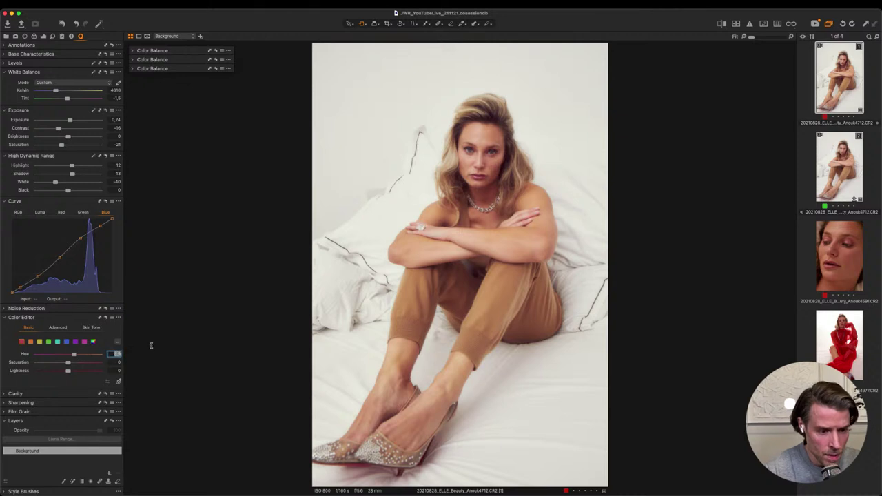
{"action": "key", "text": "Return"}
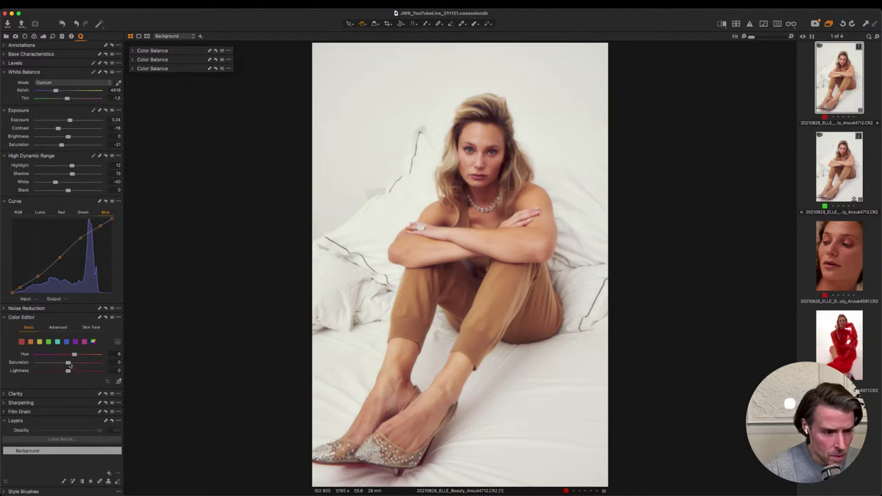
{"action": "left_click_drag", "start_coordinate": [69, 364], "coordinate": [70, 364]}
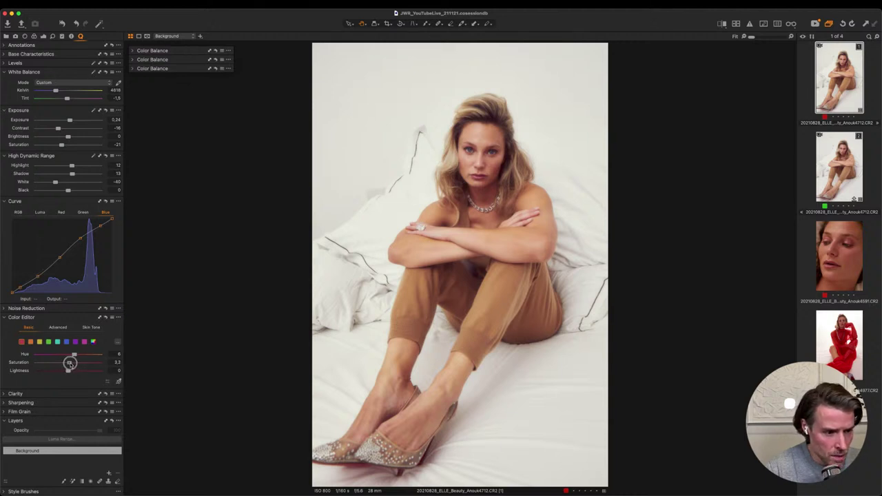
{"action": "left_click", "coordinate": [106, 361]}
{"action": "type", "text": "8"}
{"action": "key", "text": "Return"}
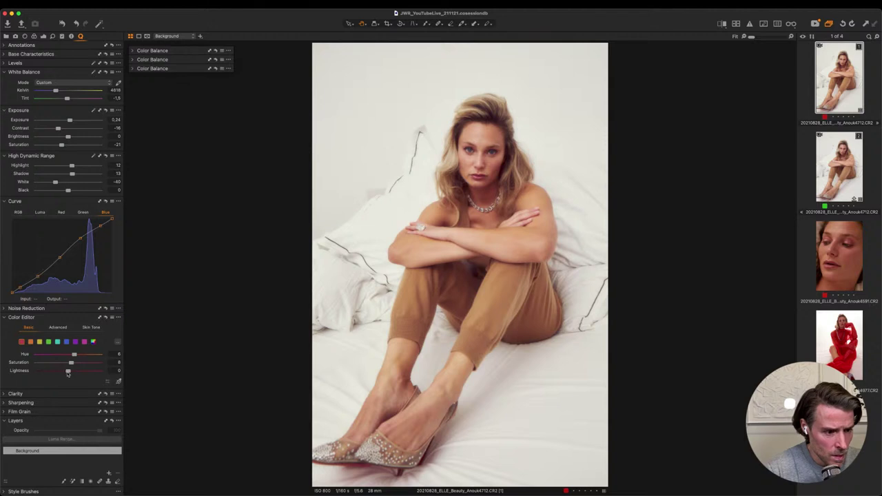
Set the red range's Lightness to -1,5 in the Color Editor
{"action": "mouse_move", "coordinate": [68, 373]}
{"action": "left_mouse_down"}
{"action": "mouse_move", "coordinate": [43, 369]}
{"action": "mouse_move", "coordinate": [74, 369]}
{"action": "mouse_move", "coordinate": [63, 370]}
{"action": "left_mouse_up"}
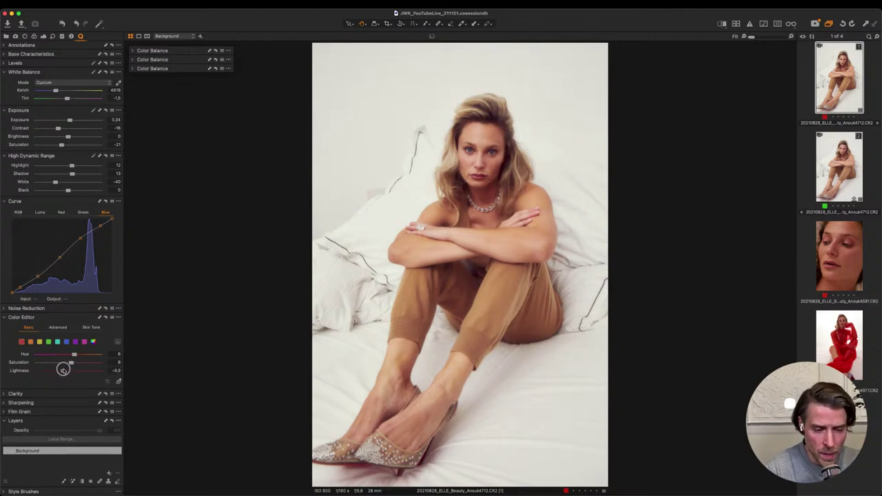
{"action": "left_click", "coordinate": [114, 371]}
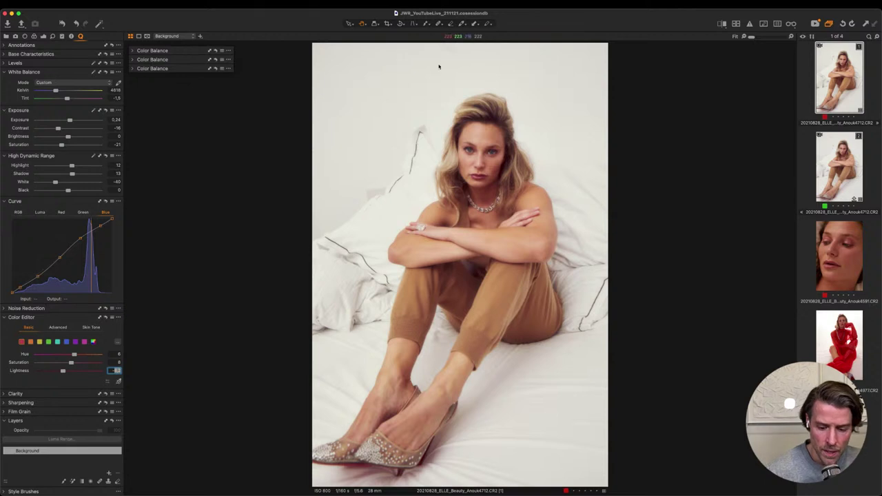
{"action": "key", "text": "BackSpace"}
{"action": "key", "text": "Return"}
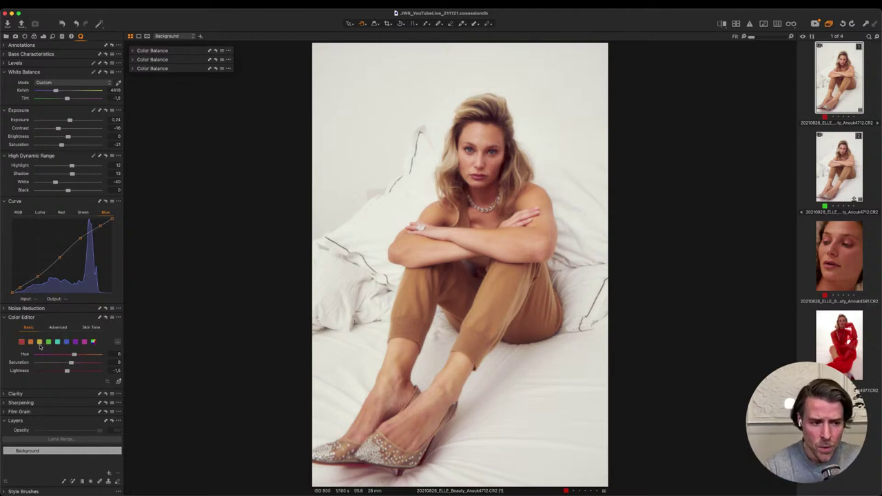
Set the yellow range's Hue to 1,2, Saturation to -4 and Lightness to 0,5
{"action": "left_click", "coordinate": [40, 342]}
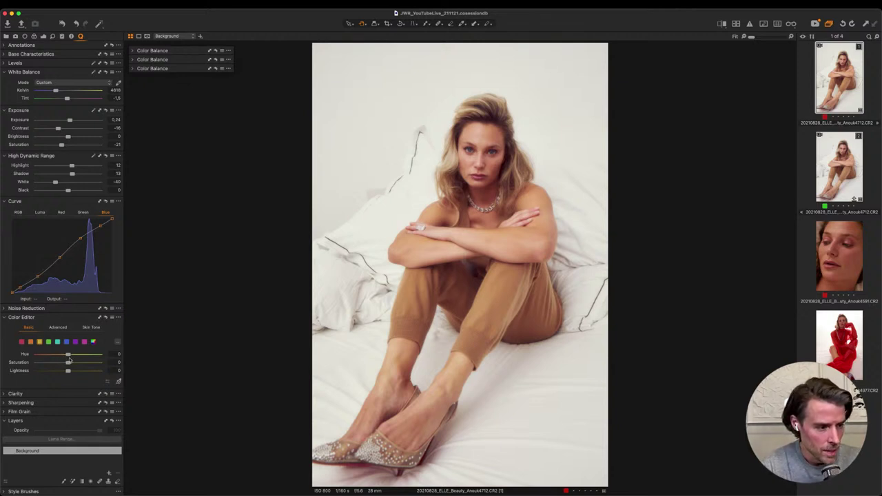
{"action": "left_click", "coordinate": [112, 353]}
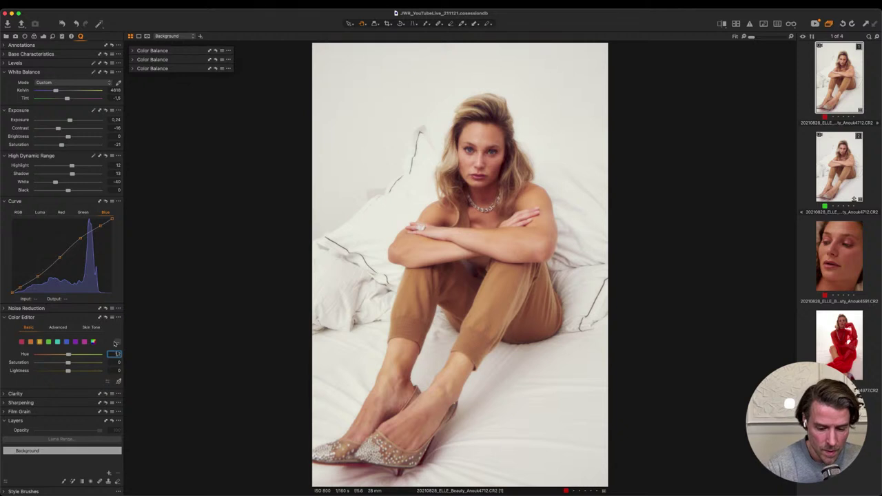
{"action": "key", "text": "Return"}
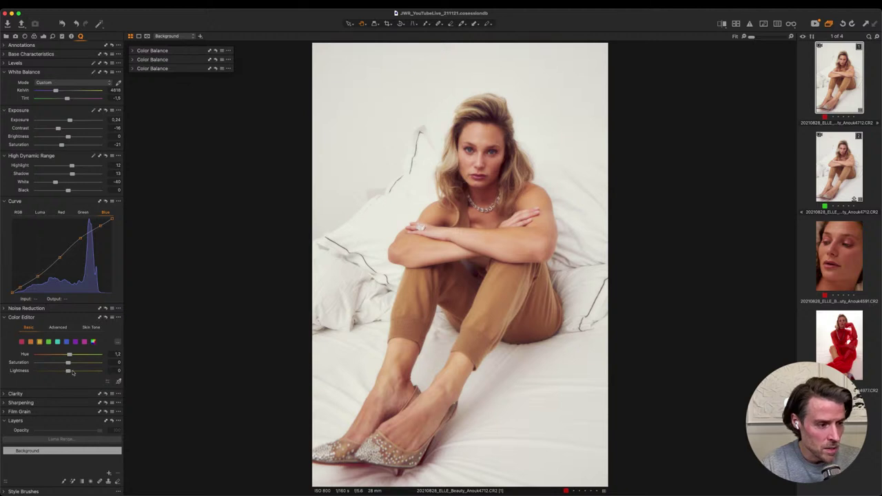
{"action": "left_click", "coordinate": [117, 363]}
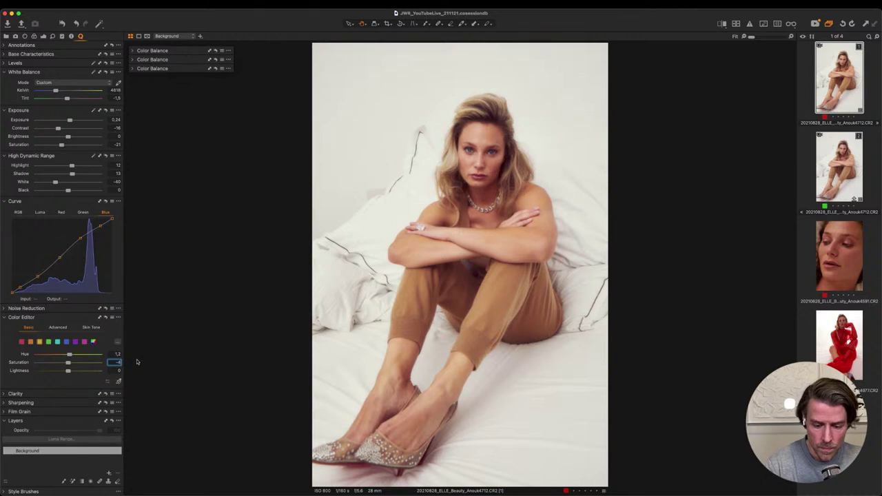
{"action": "type", "text": "-4"}
{"action": "key", "text": "Return"}
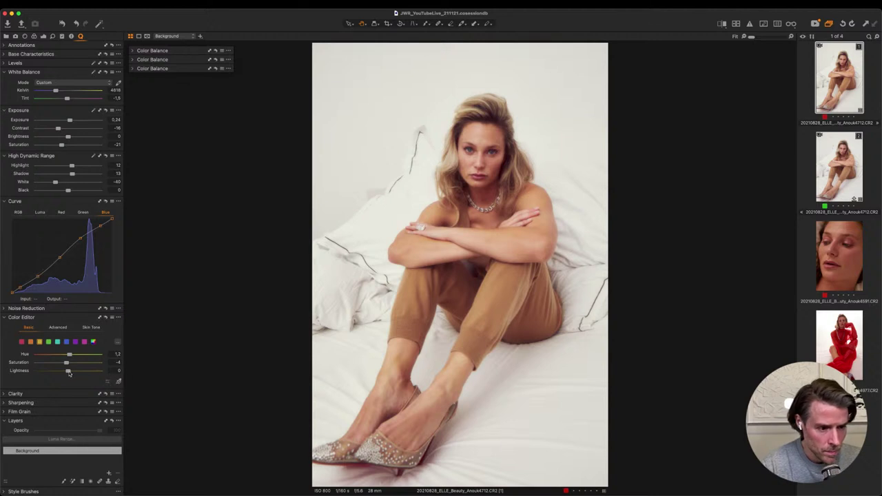
{"action": "mouse_move", "coordinate": [68, 373]}
{"action": "left_mouse_down"}
{"action": "mouse_move", "coordinate": [87, 369]}
{"action": "mouse_move", "coordinate": [68, 370]}
{"action": "left_mouse_up"}
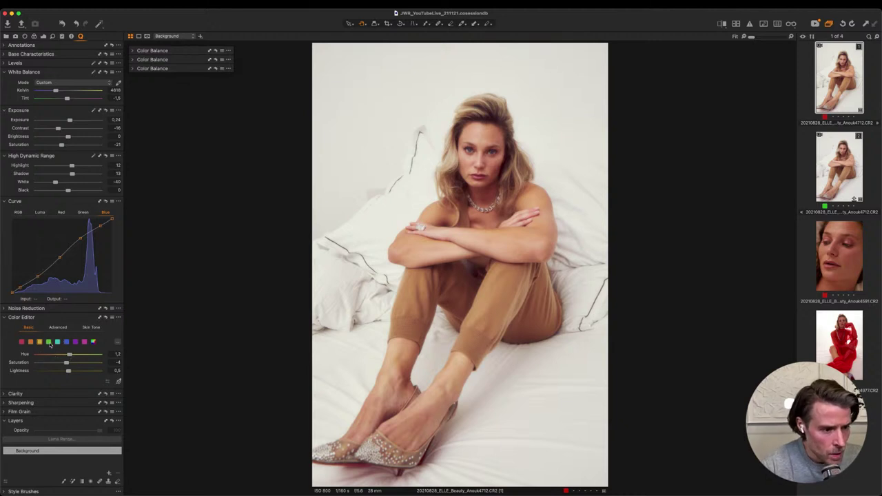
Set the green range's Hue to 3, Saturation to -29,3 and Lightness to 2,5
{"action": "left_click", "coordinate": [49, 342]}
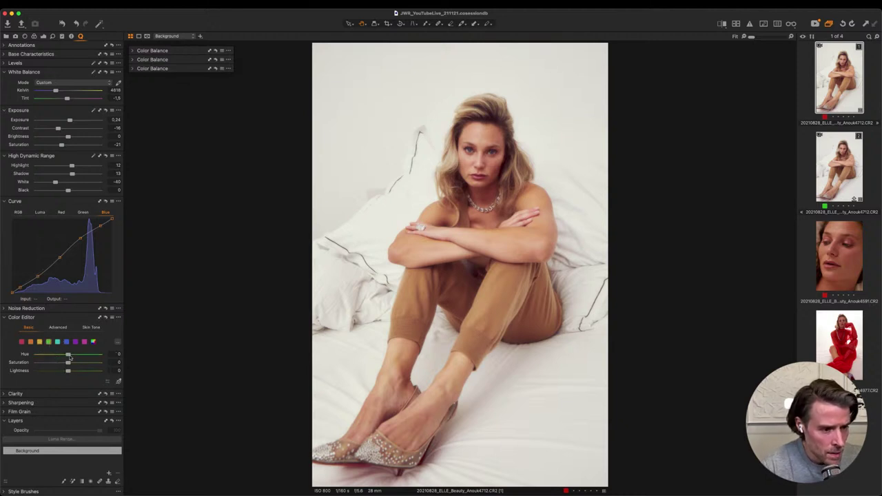
{"action": "left_click_drag", "start_coordinate": [69, 355], "coordinate": [51, 364]}
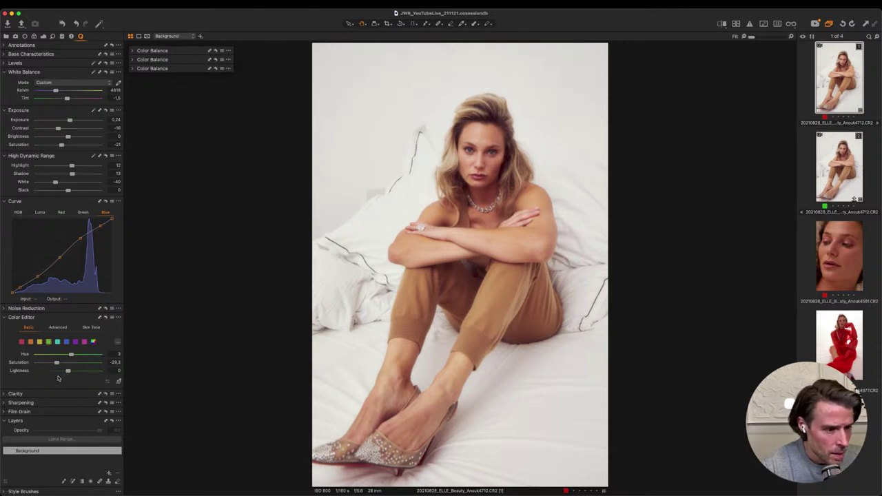
{"action": "left_click_drag", "start_coordinate": [67, 373], "coordinate": [69, 371]}
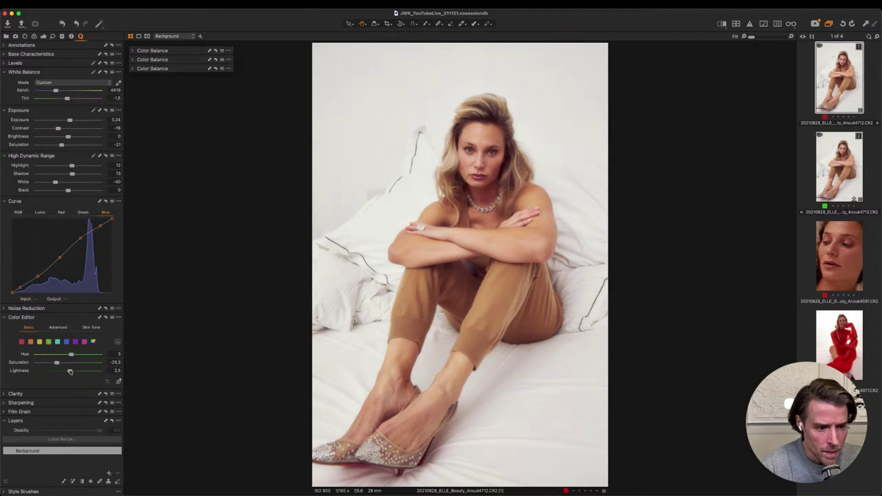
Preview the full photo without the Color Editor adjustments several times
{"action": "left_click", "coordinate": [106, 318]}
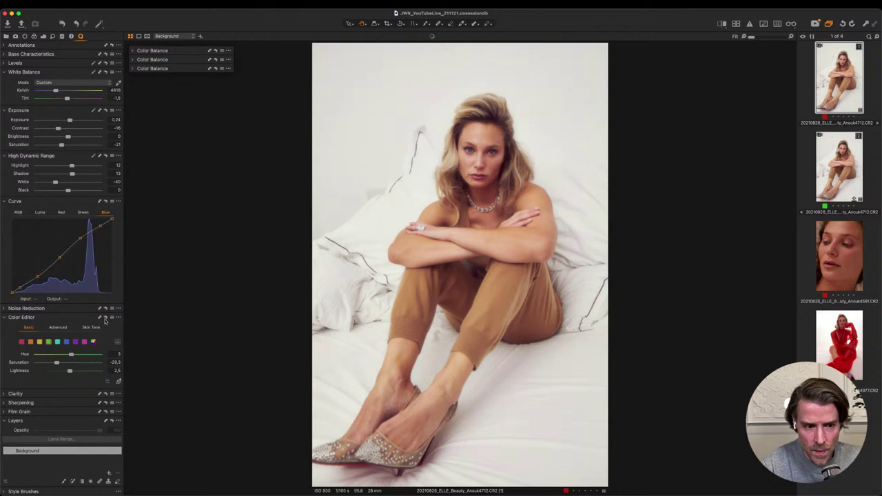
{"action": "left_click", "coordinate": [106, 318]}
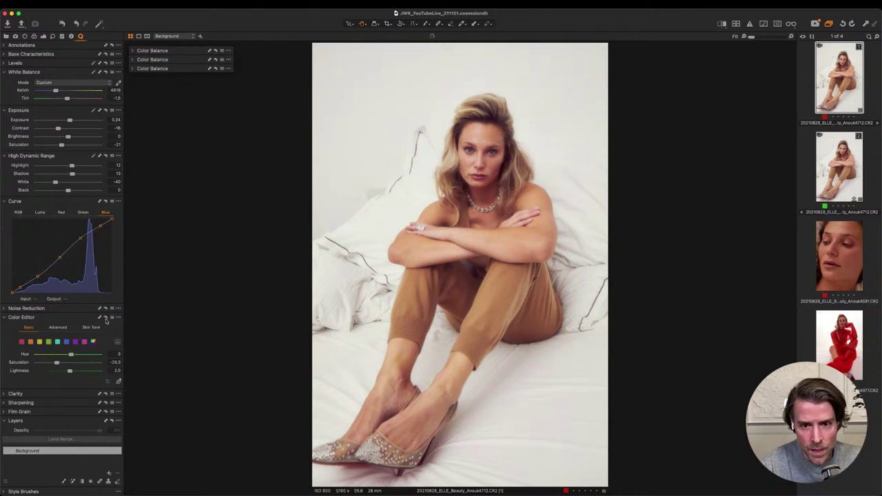
{"action": "left_click", "coordinate": [107, 319]}
{"action": "left_click", "coordinate": [107, 318]}
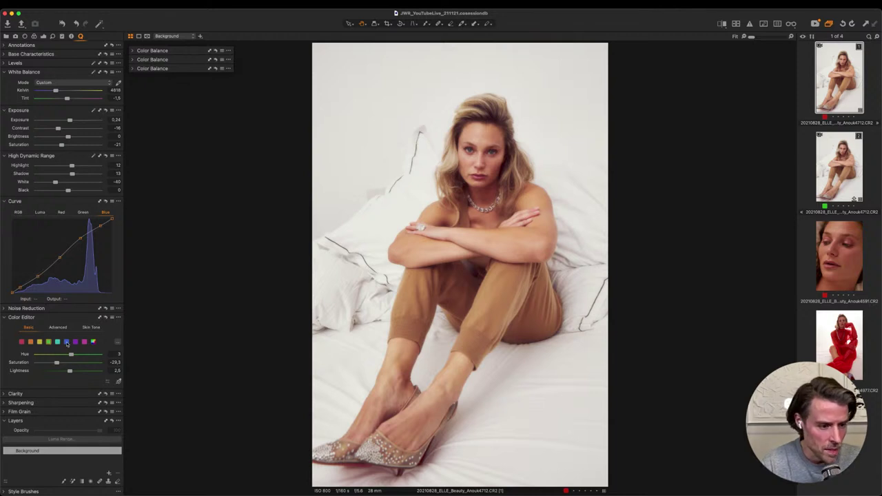
Set the cyan range's Saturation to -29,7 and the blue range's Hue to 1,7, Saturation to -28,8 and Lightness to -1,2
{"action": "left_click", "coordinate": [59, 344]}
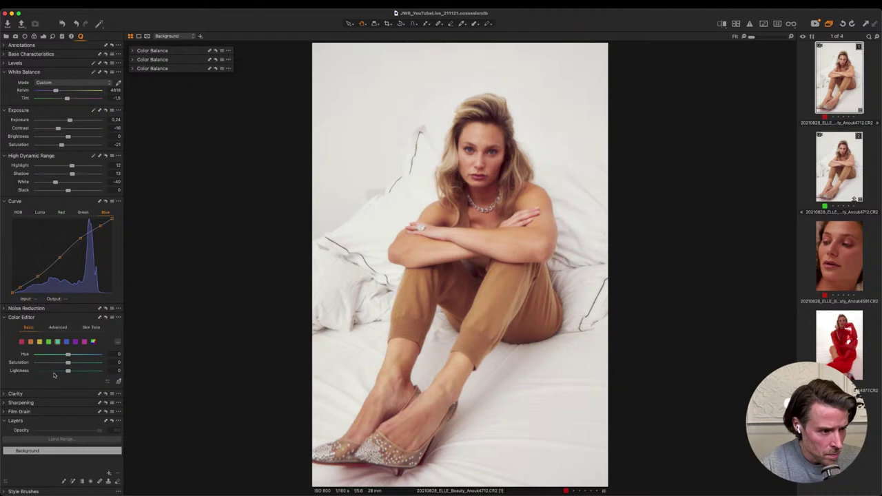
{"action": "mouse_move", "coordinate": [67, 361]}
{"action": "left_mouse_down"}
{"action": "mouse_move", "coordinate": [38, 362]}
{"action": "mouse_move", "coordinate": [58, 364]}
{"action": "left_mouse_up"}
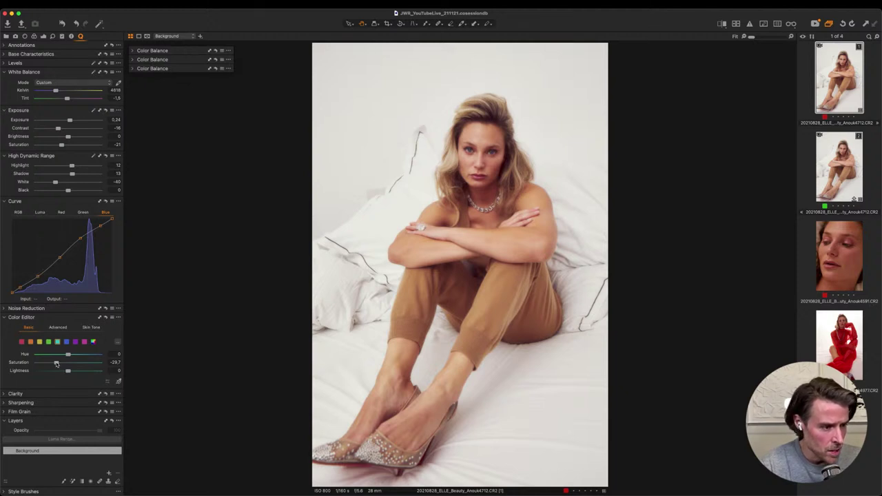
{"action": "left_click", "coordinate": [67, 342]}
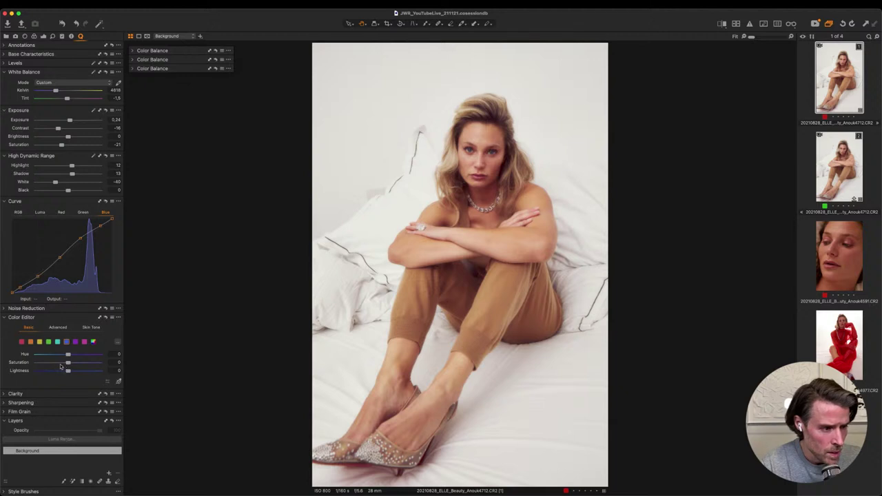
{"action": "mouse_move", "coordinate": [69, 363]}
{"action": "left_mouse_down"}
{"action": "mouse_move", "coordinate": [60, 363]}
{"action": "mouse_move", "coordinate": [69, 354]}
{"action": "mouse_move", "coordinate": [66, 371]}
{"action": "left_mouse_up"}
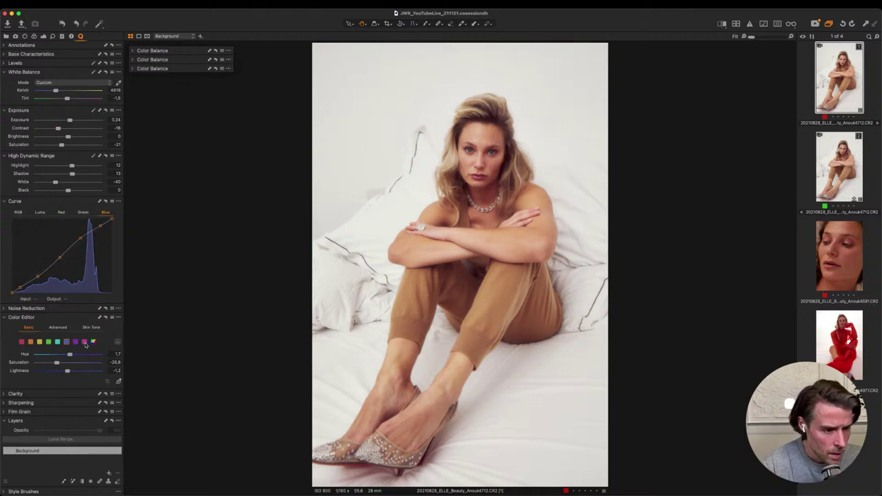
Set the purple range's Saturation to -24,8, leaving the magenta range unchanged
{"action": "left_click", "coordinate": [83, 343]}
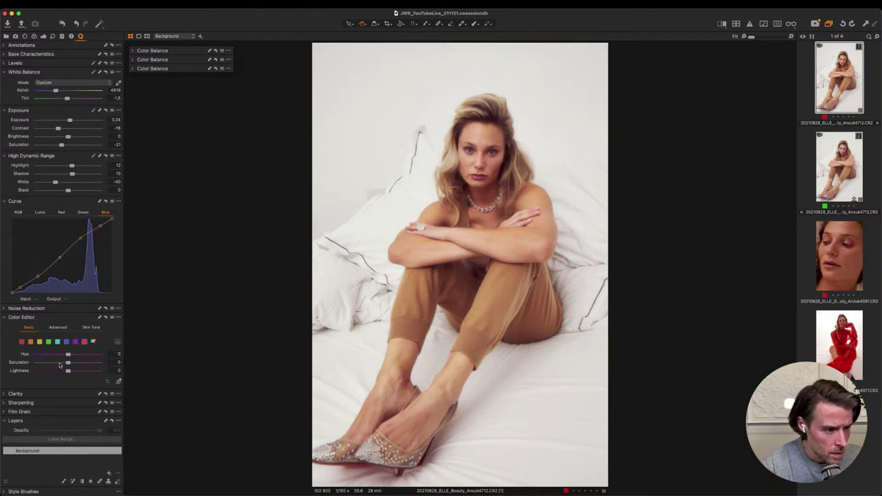
{"action": "left_click", "coordinate": [75, 342]}
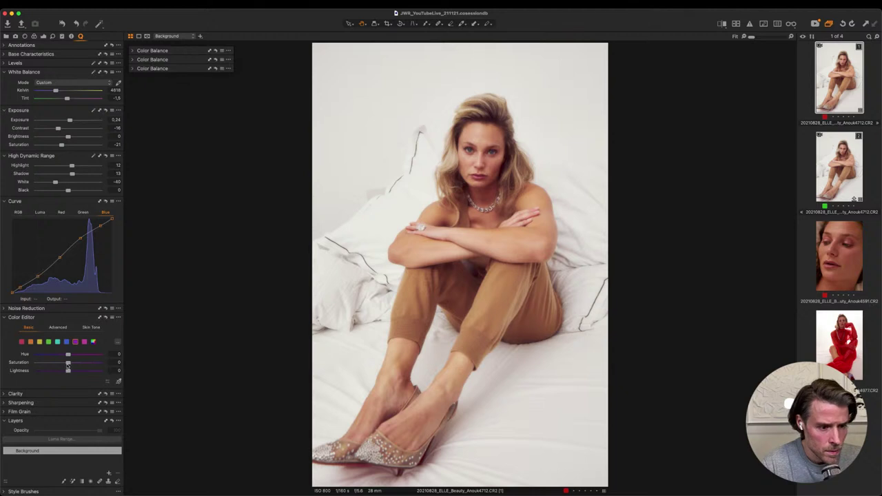
{"action": "left_click_drag", "start_coordinate": [67, 363], "coordinate": [58, 364]}
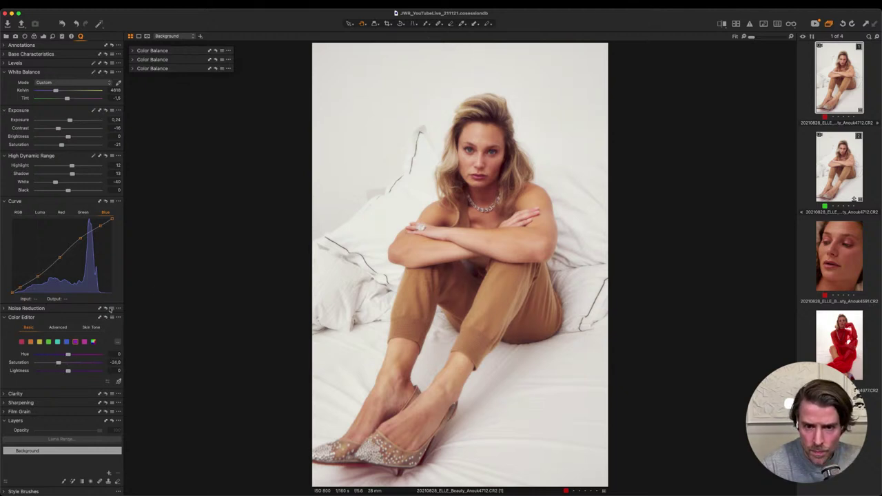
Compare the face and arms up close with and without the Color Editor adjustments, and return to the fitted view
{"action": "left_click", "coordinate": [481, 164]}
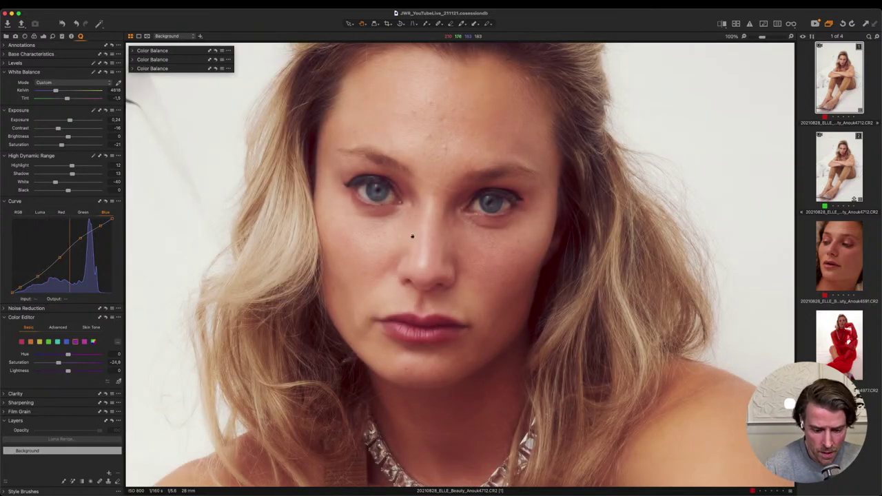
{"action": "scroll", "coordinate": [412, 236], "scroll_direction": "down", "scroll_amount": 2}
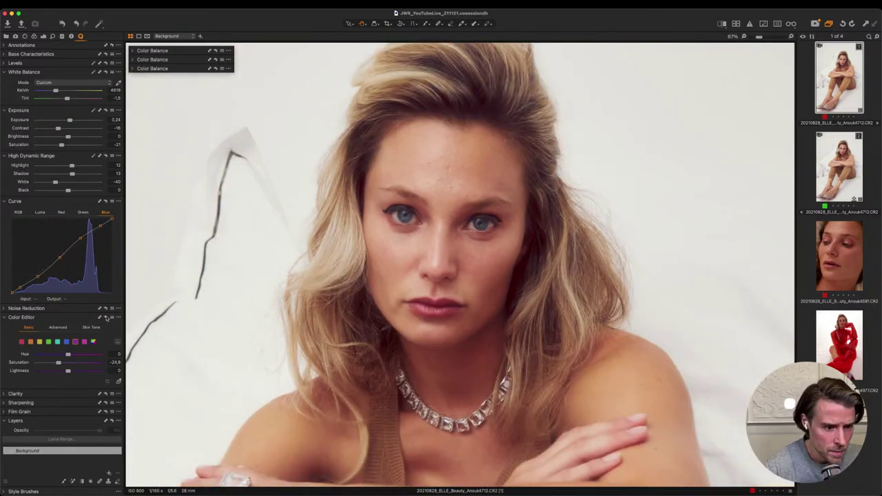
{"action": "left_click", "coordinate": [107, 317]}
{"action": "left_click", "coordinate": [106, 317]}
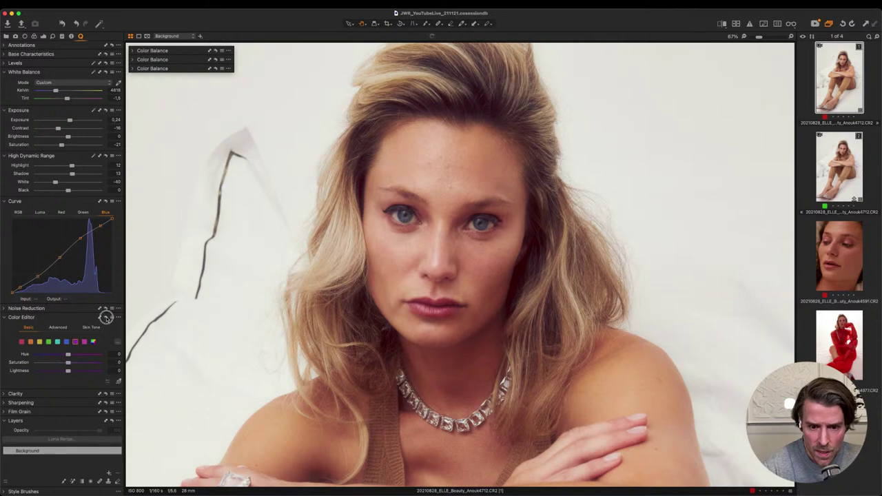
{"action": "left_click_drag", "start_coordinate": [382, 383], "coordinate": [411, 219]}
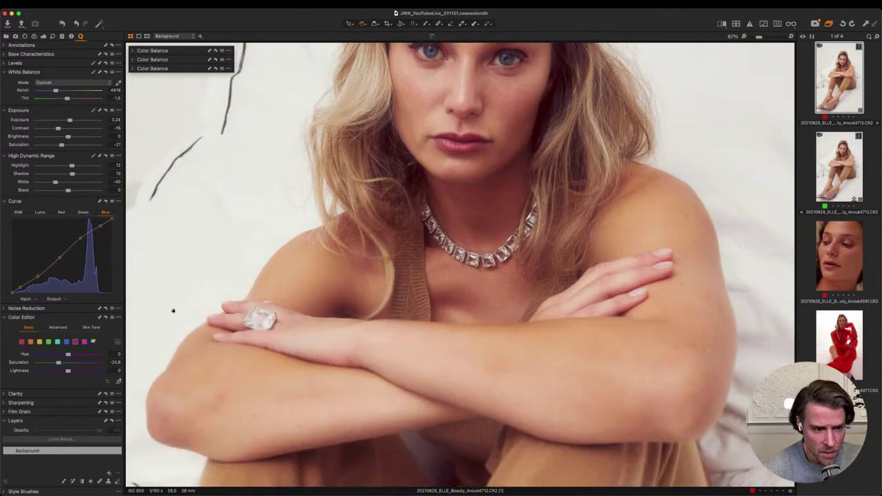
{"action": "left_click", "coordinate": [106, 317]}
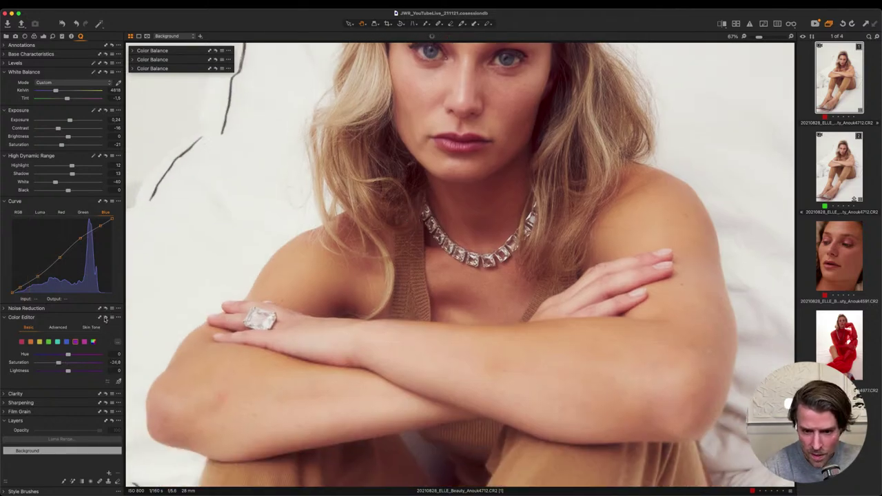
{"action": "left_click", "coordinate": [105, 317]}
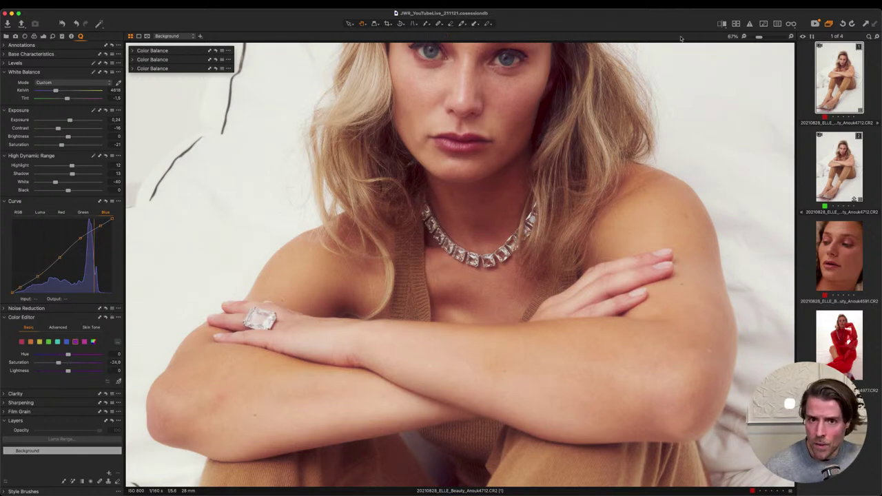
{"action": "key", "text": "super+0"}
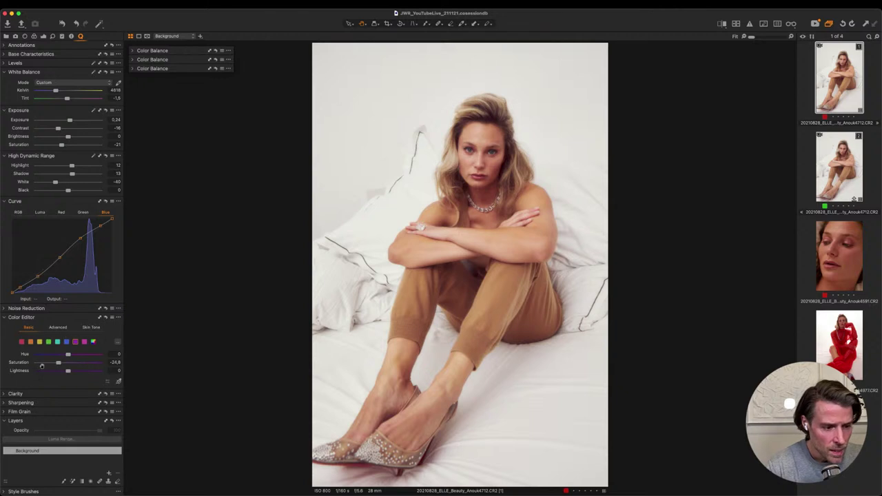
Reduce the Sharpening Amount to 0, testing a stronger amount of 192 on the face at 100% before restoring 0
{"action": "left_click", "coordinate": [4, 404]}
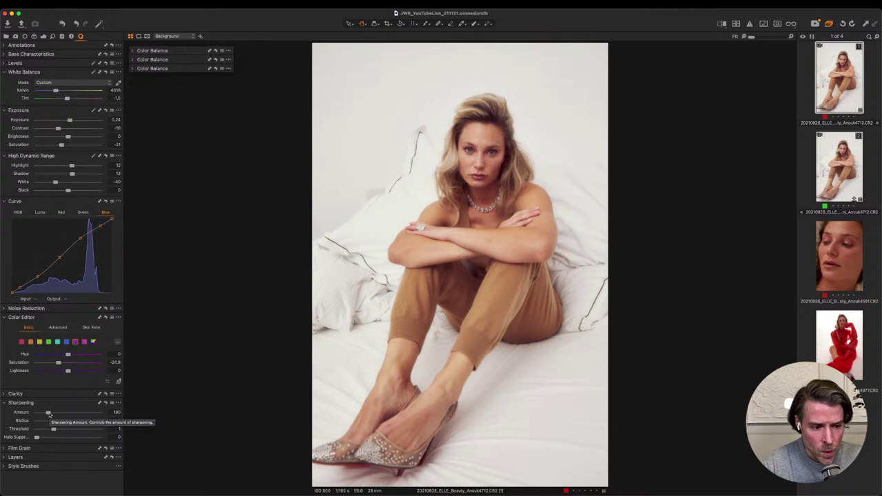
{"action": "left_click_drag", "start_coordinate": [48, 413], "coordinate": [33, 411]}
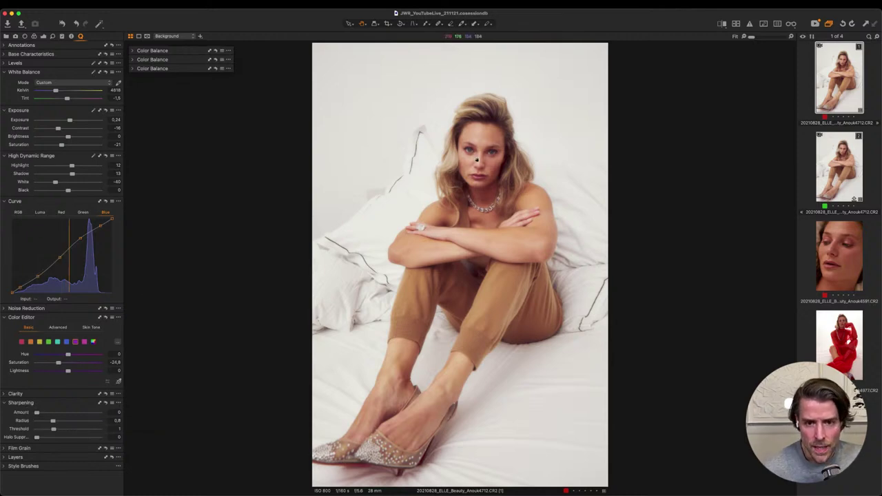
{"action": "left_click", "coordinate": [477, 160]}
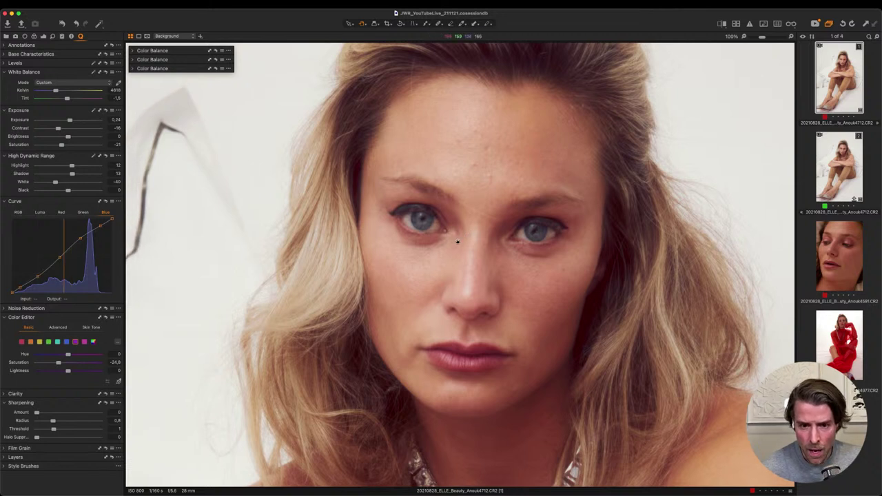
{"action": "left_click_drag", "start_coordinate": [68, 413], "coordinate": [48, 413]}
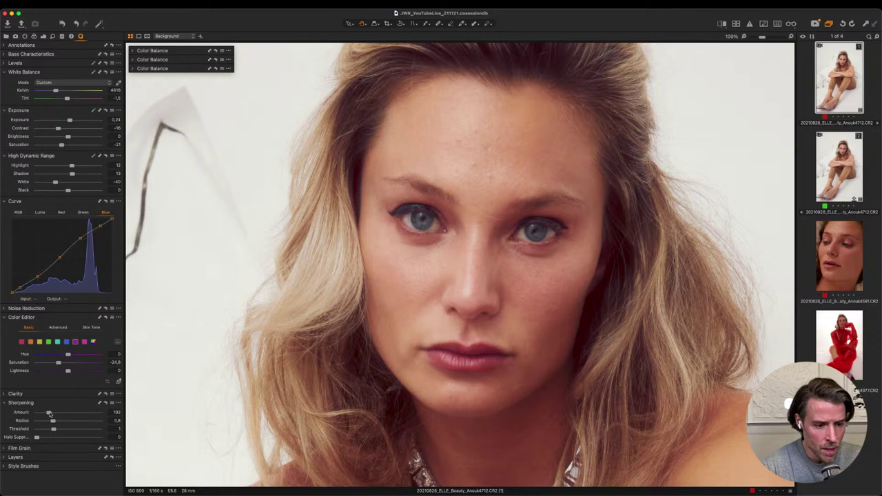
{"action": "left_click_drag", "start_coordinate": [49, 413], "coordinate": [28, 409]}
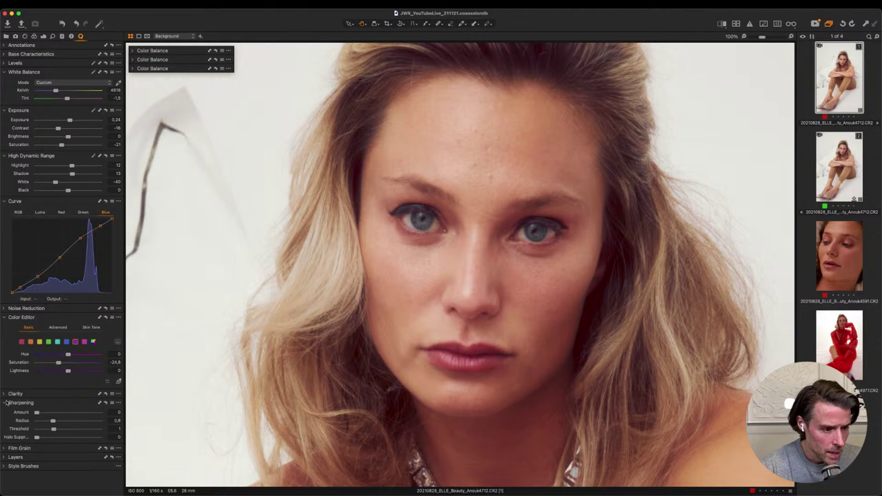
Try Silver Rich film grain on the face with an Impact of 52, and reset the Film Grain settings
{"action": "left_click", "coordinate": [7, 403]}
{"action": "left_click", "coordinate": [9, 413]}
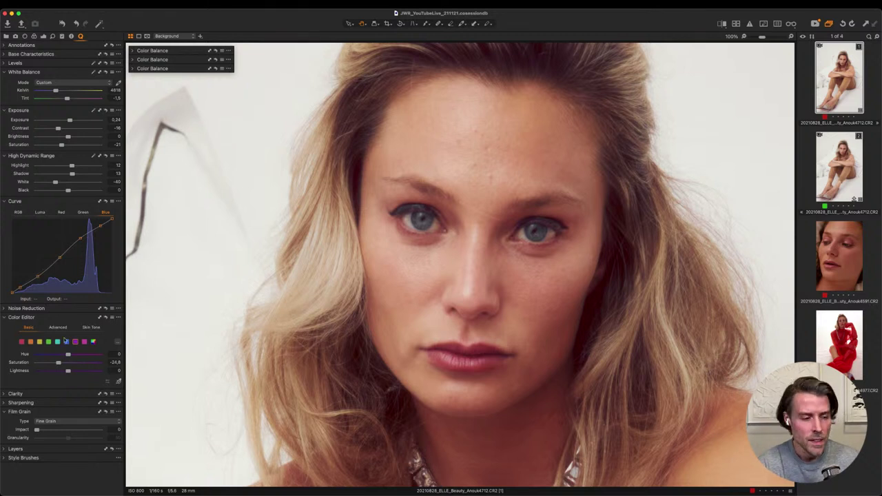
{"action": "left_click_drag", "start_coordinate": [39, 430], "coordinate": [63, 431]}
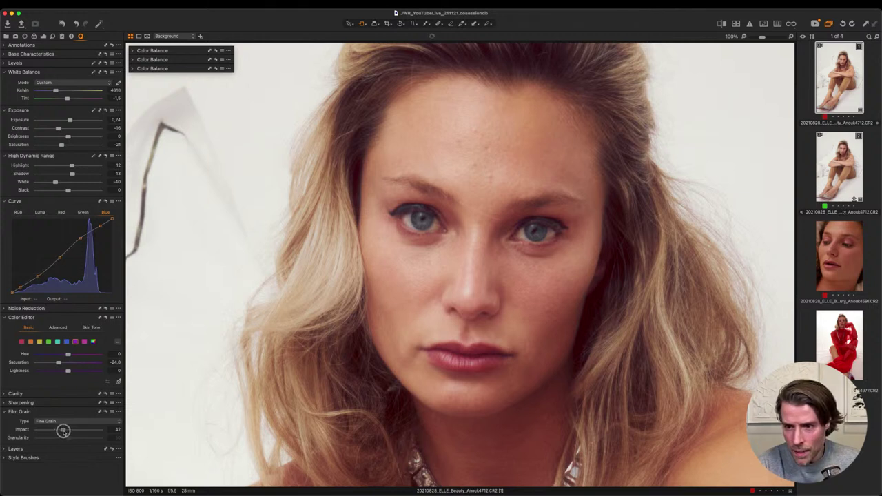
{"action": "left_click", "coordinate": [65, 422]}
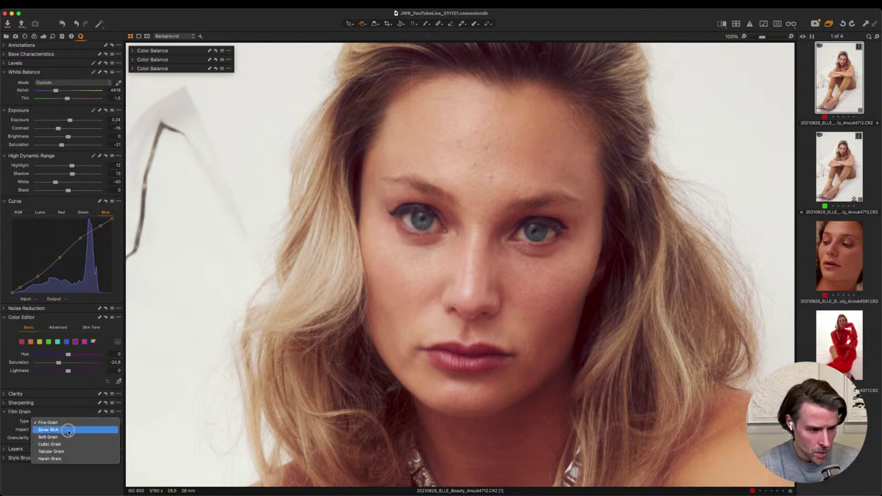
{"action": "left_click", "coordinate": [68, 430]}
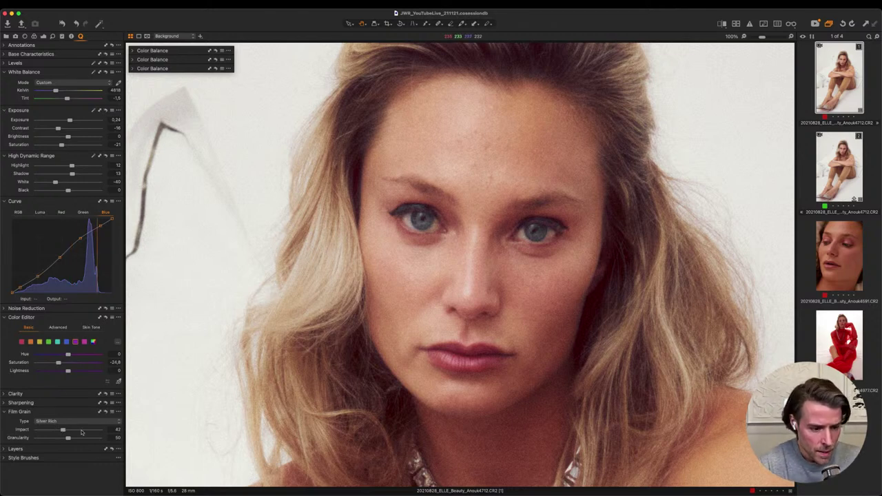
{"action": "left_click_drag", "start_coordinate": [64, 430], "coordinate": [69, 429]}
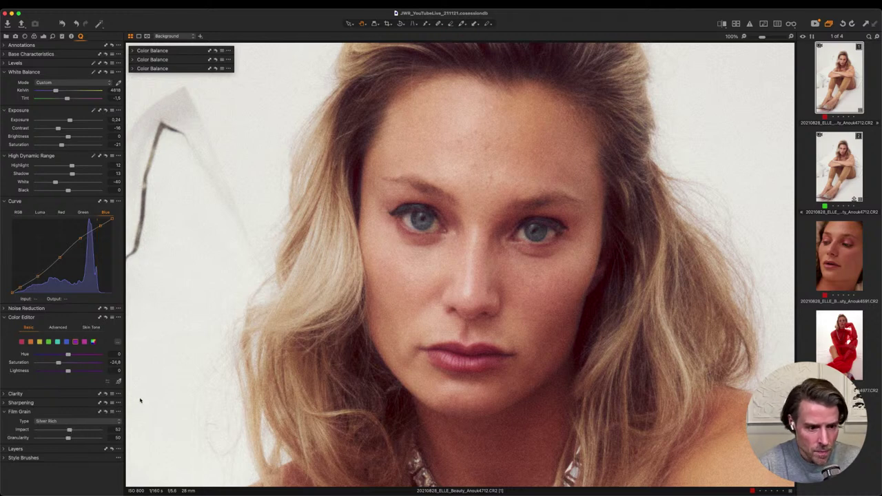
{"action": "left_click", "coordinate": [106, 412]}
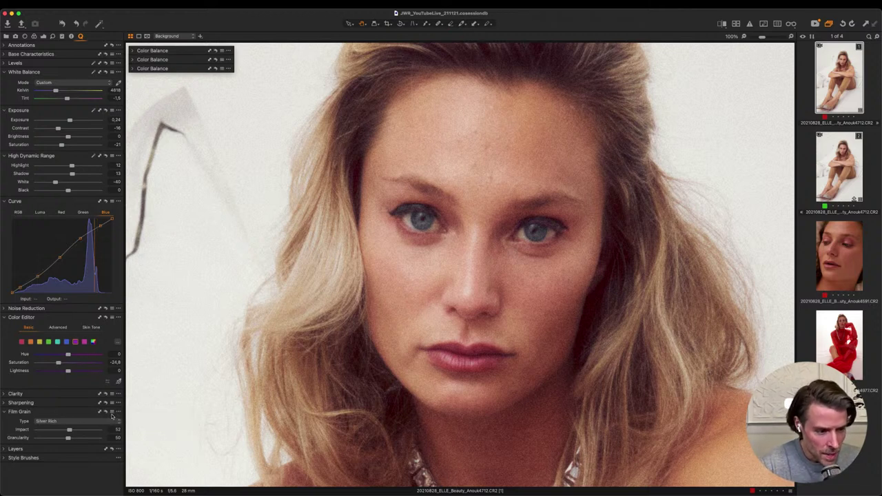
{"action": "left_click", "coordinate": [106, 412]}
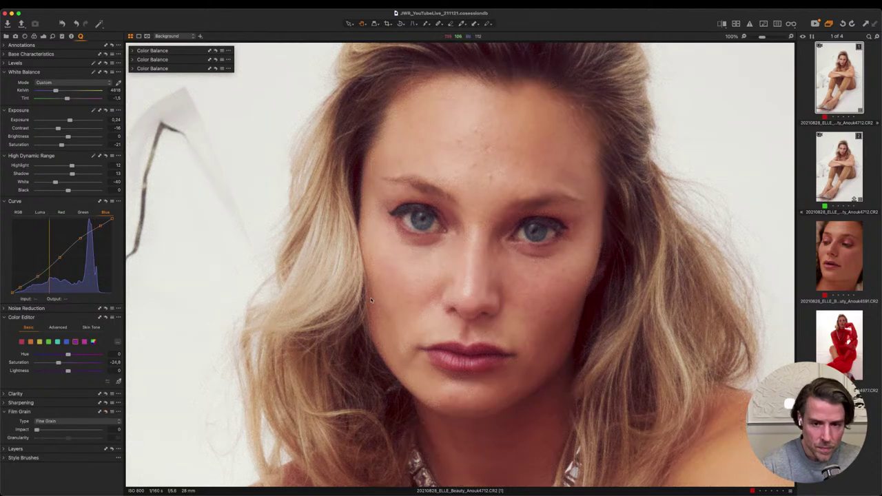
Compare the portrait before and after all edits, in the fitted view and up close on the face at 67%
{"action": "left_click", "coordinate": [537, 204]}
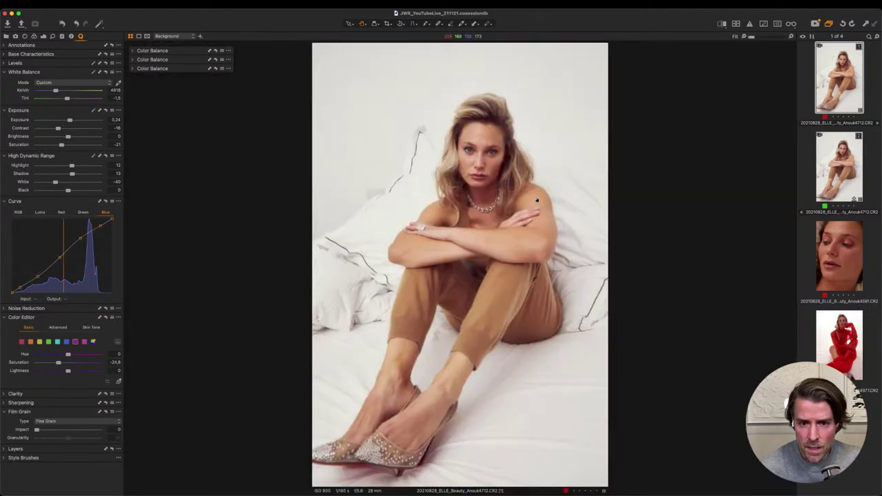
{"action": "left_click", "coordinate": [723, 24]}
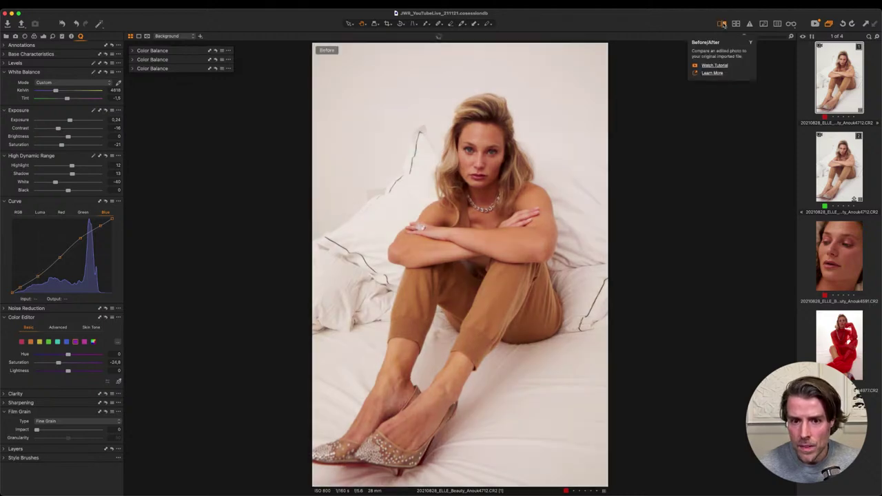
{"action": "left_click", "coordinate": [724, 24]}
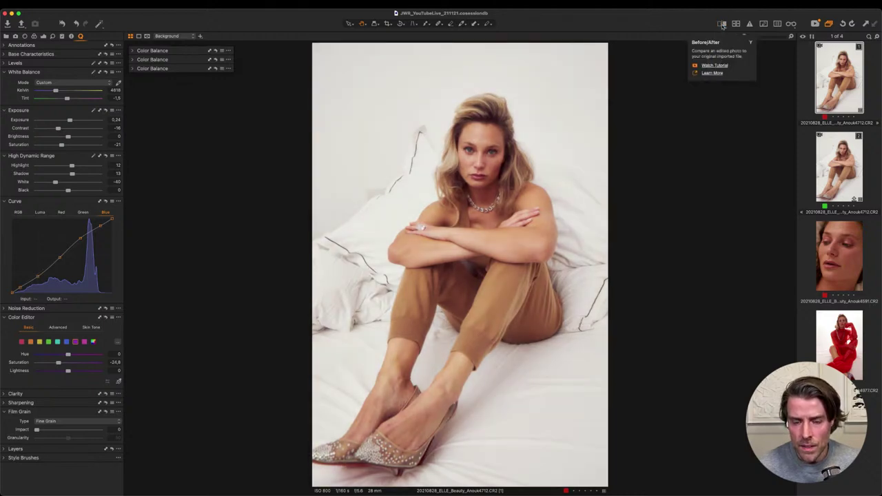
{"action": "left_click", "coordinate": [482, 156]}
{"action": "scroll", "coordinate": [491, 191], "scroll_direction": "down", "scroll_amount": 2}
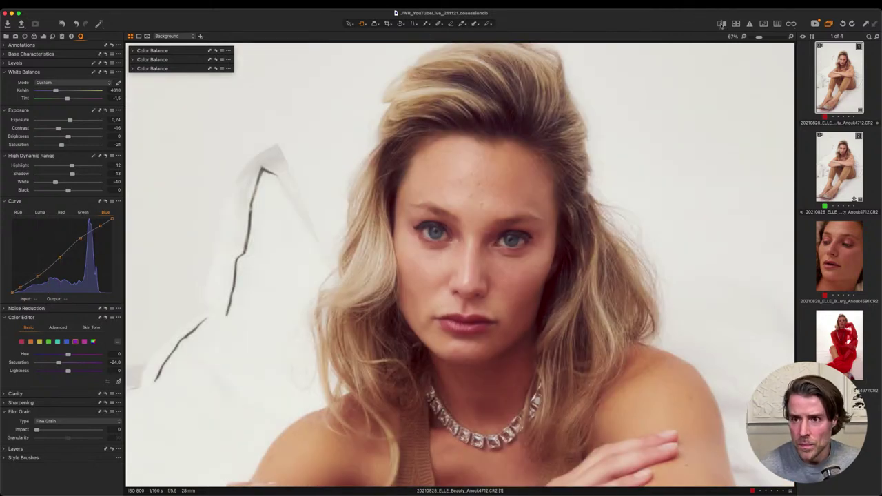
{"action": "left_click", "coordinate": [722, 24]}
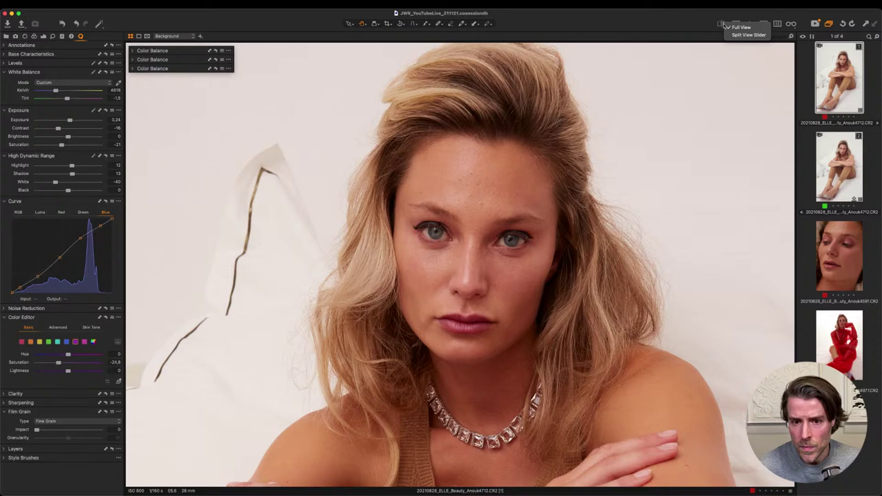
{"action": "left_click", "coordinate": [721, 25]}
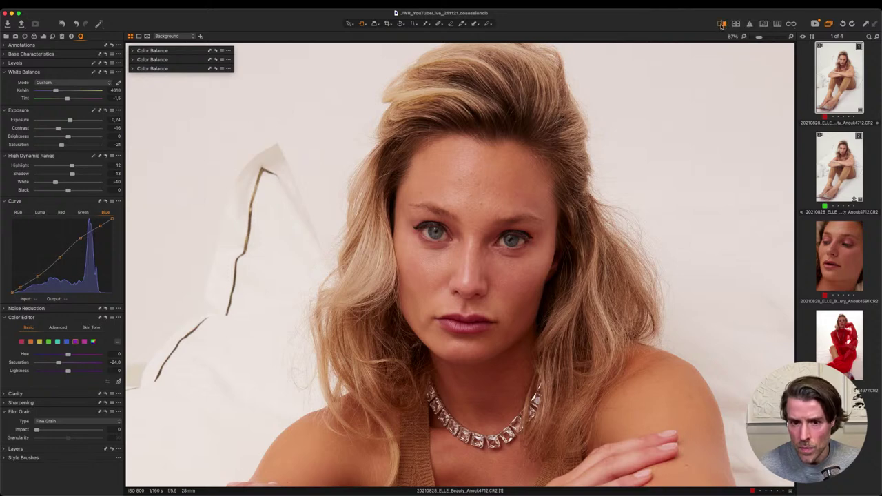
{"action": "left_click", "coordinate": [722, 25]}
{"action": "left_click", "coordinate": [723, 24]}
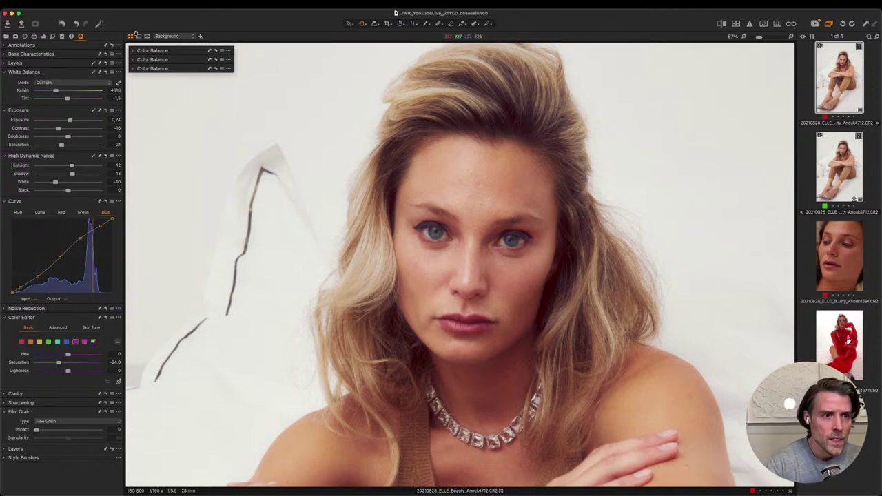
Save the portrait's preselected adjustments as a custom style named test on the Desktop, after reviewing which settings are included
{"action": "left_click", "coordinate": [127, 5]}
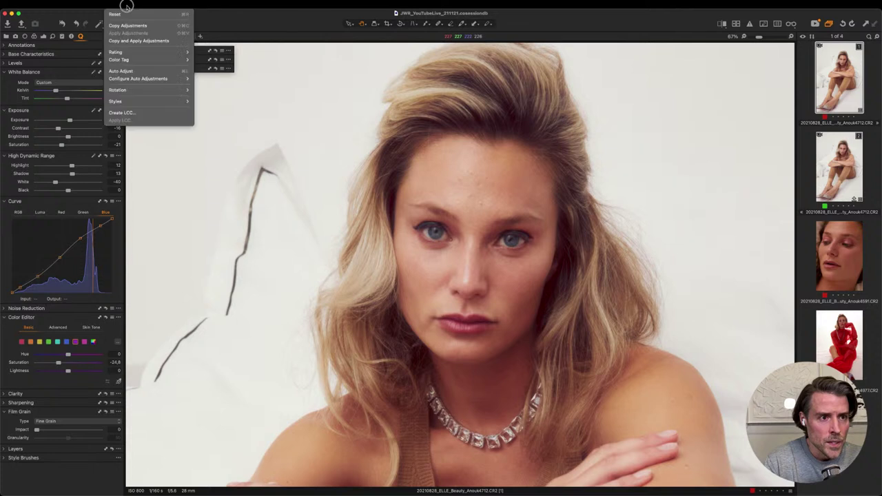
{"action": "mouse_move", "coordinate": [137, 102]}
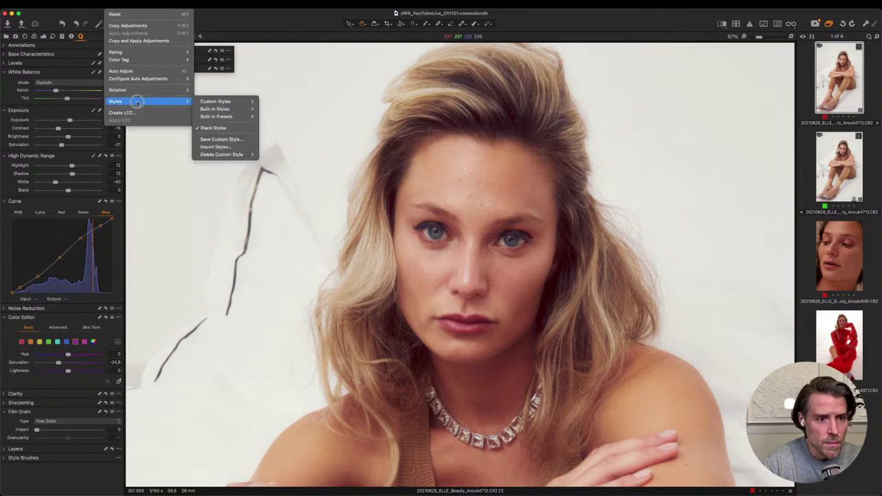
{"action": "left_click", "coordinate": [234, 140]}
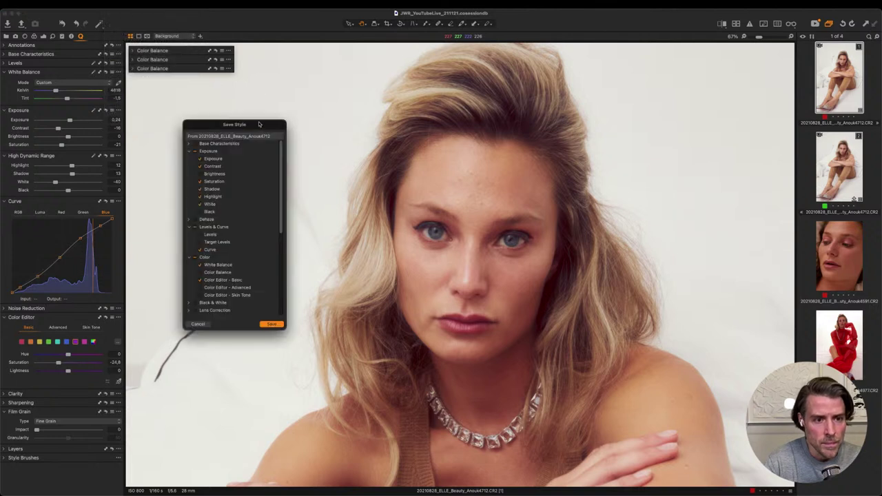
{"action": "left_click_drag", "start_coordinate": [257, 125], "coordinate": [348, 115]}
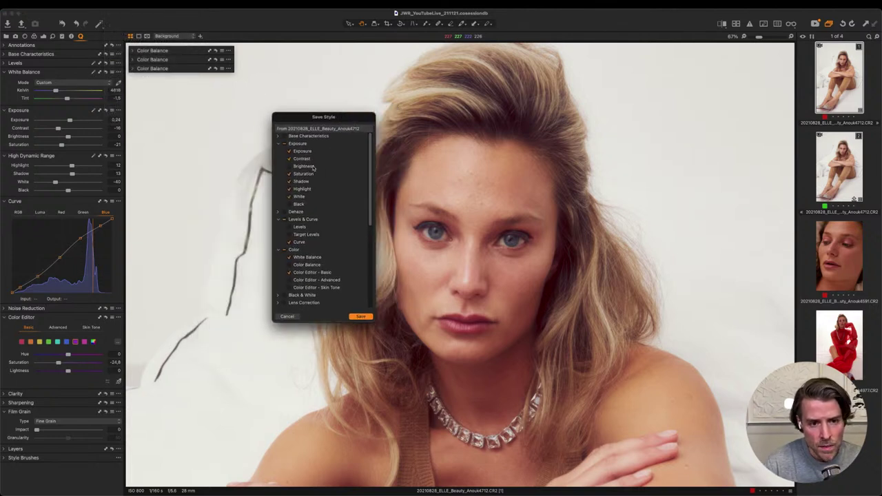
{"action": "left_click_drag", "start_coordinate": [370, 157], "coordinate": [365, 243]}
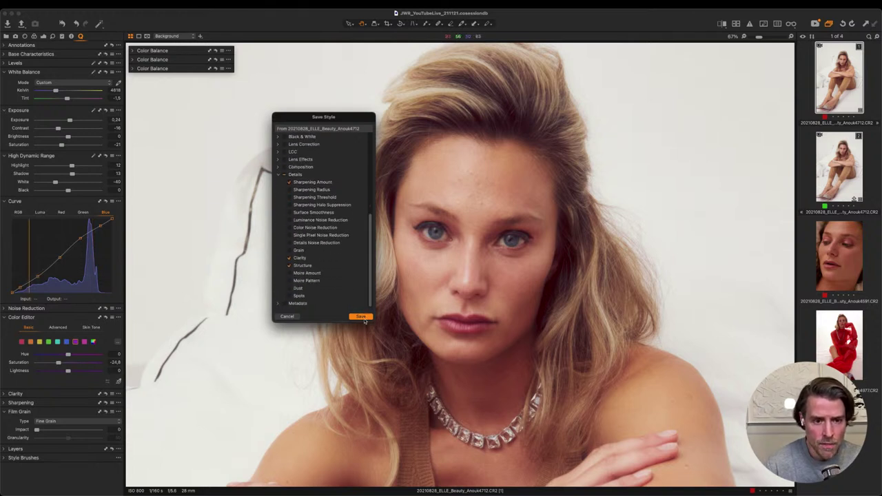
{"action": "left_click", "coordinate": [361, 318]}
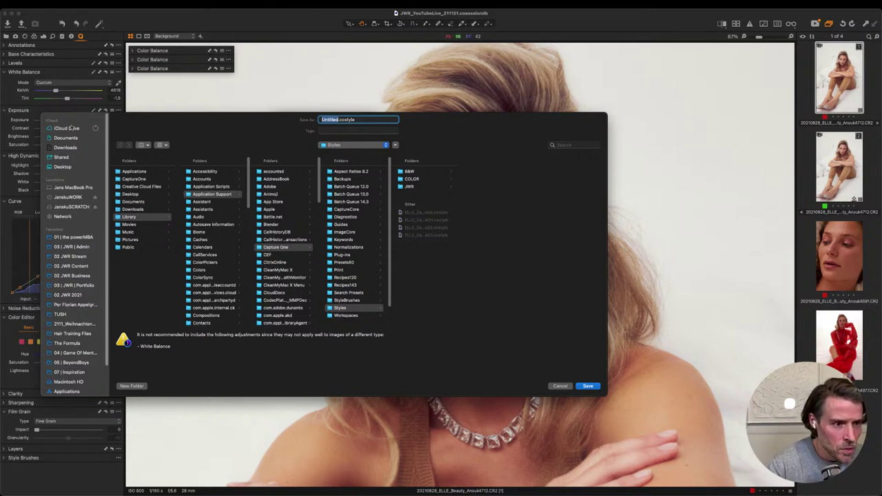
{"action": "left_click", "coordinate": [70, 168]}
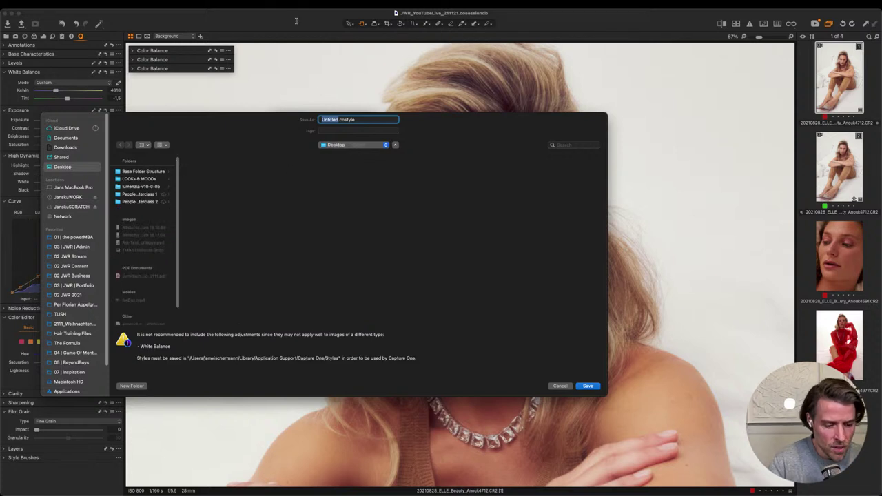
{"action": "type", "text": "test"}
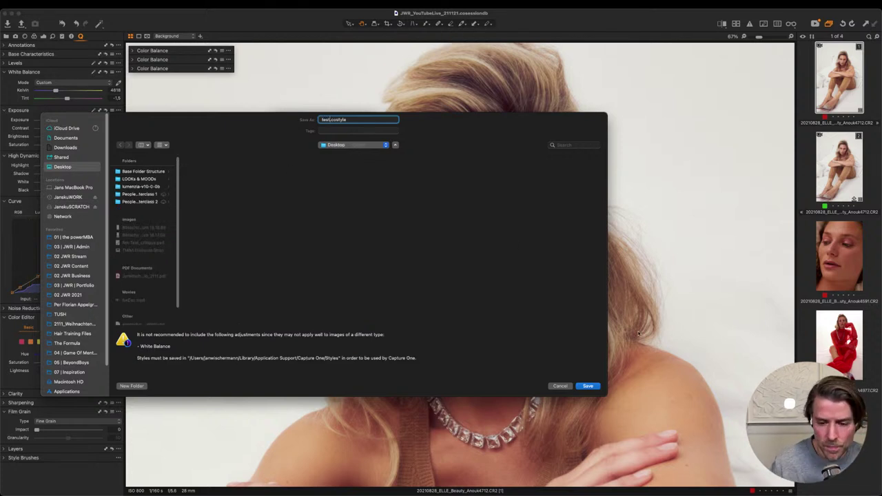
{"action": "left_click", "coordinate": [588, 385]}
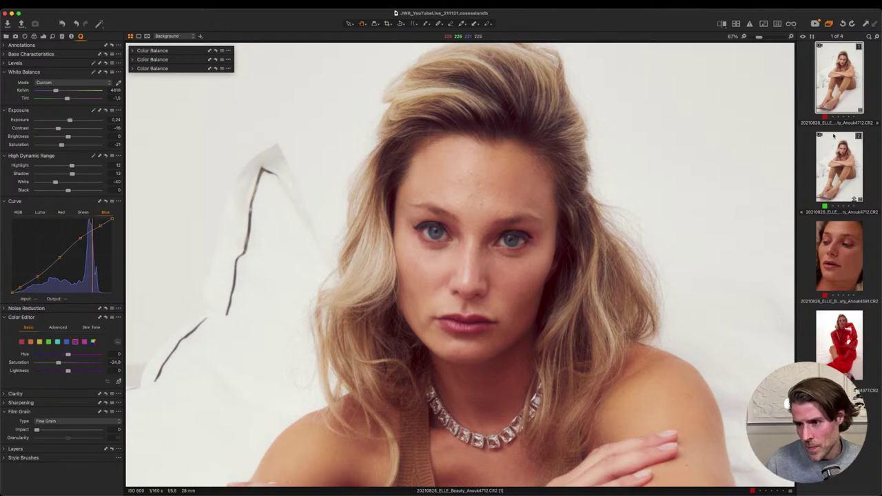
Switch to the unedited close-up face photo in the fitted view and look through the available custom styles, including the JWR group
{"action": "left_click", "coordinate": [842, 263]}
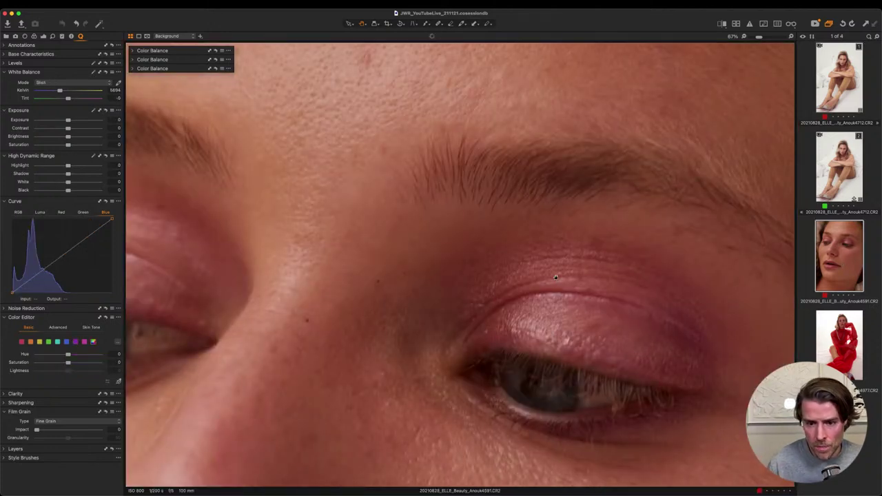
{"action": "double_click", "coordinate": [556, 279]}
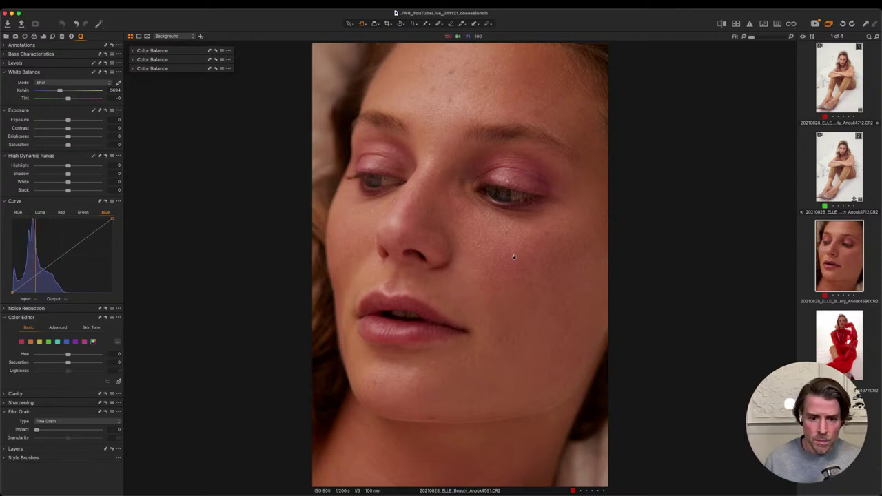
{"action": "left_click", "coordinate": [170, 4]}
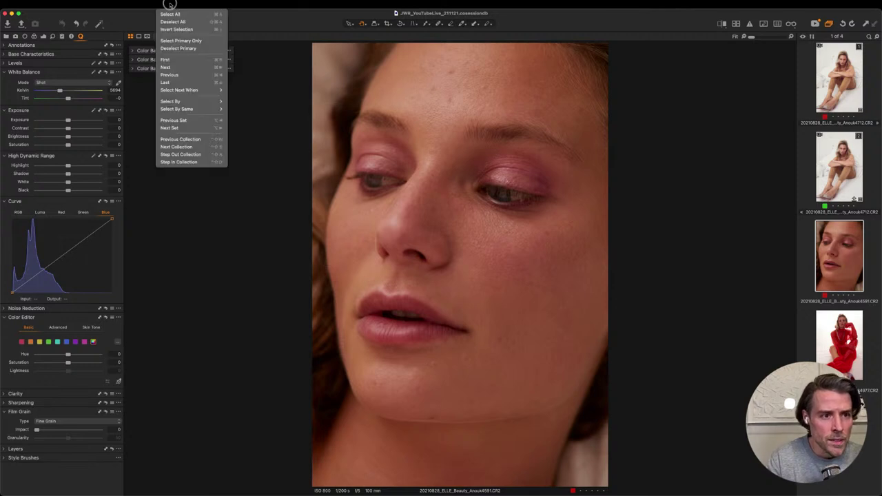
{"action": "mouse_move", "coordinate": [131, 4]}
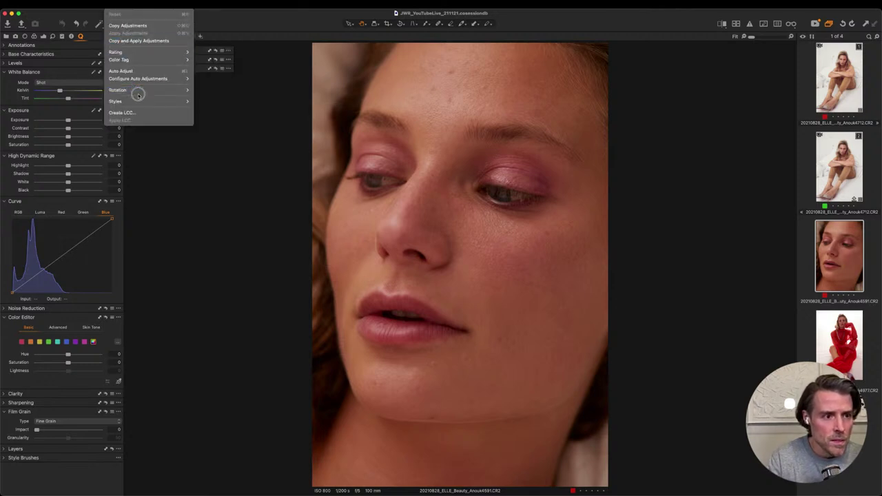
{"action": "mouse_move", "coordinate": [146, 101]}
{"action": "mouse_move", "coordinate": [211, 104]}
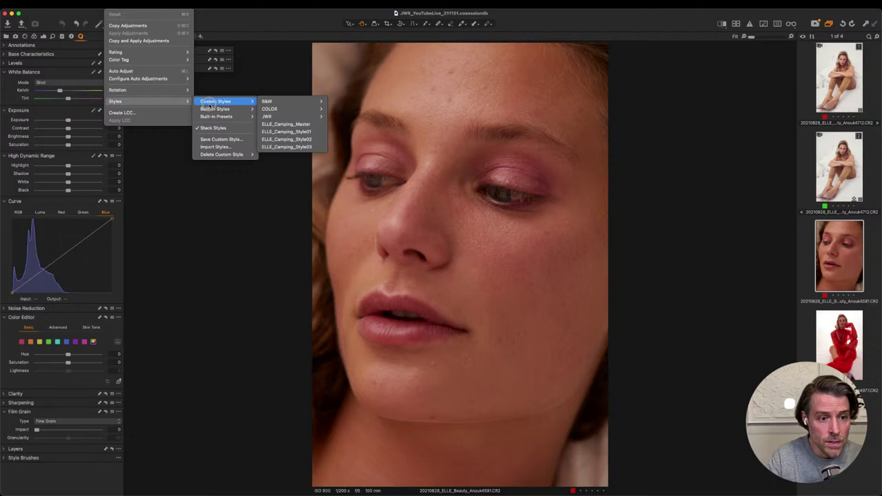
{"action": "mouse_move", "coordinate": [217, 119]}
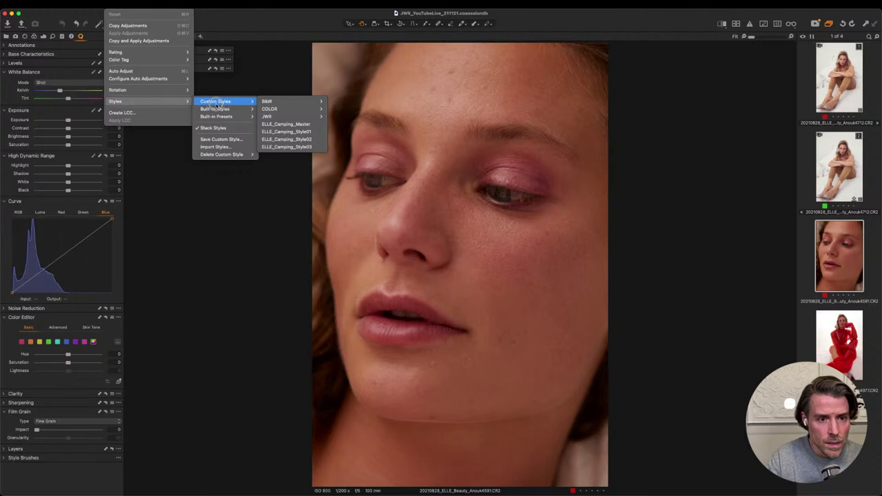
{"action": "mouse_move", "coordinate": [279, 118]}
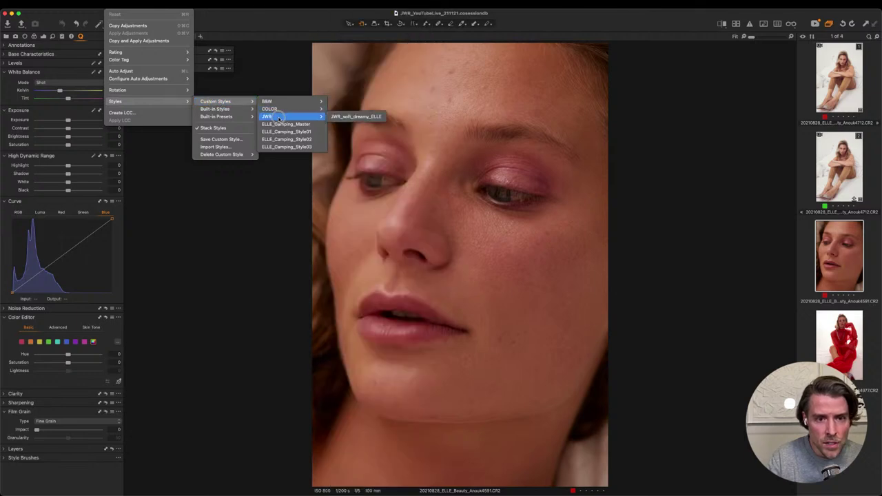
Import the style file test.costyle from the Desktop
{"action": "left_click", "coordinate": [229, 148]}
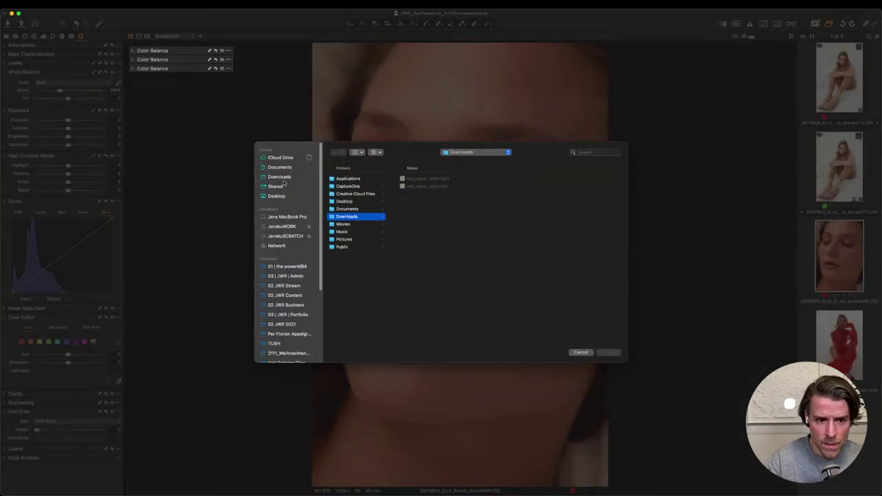
{"action": "left_click", "coordinate": [283, 197]}
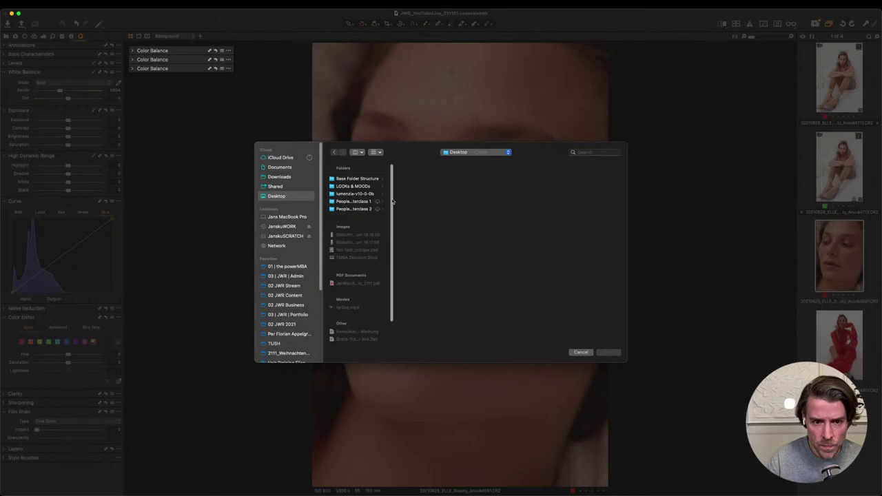
{"action": "scroll", "coordinate": [392, 226], "scroll_direction": "down", "scroll_amount": 1}
{"action": "left_click", "coordinate": [355, 335]}
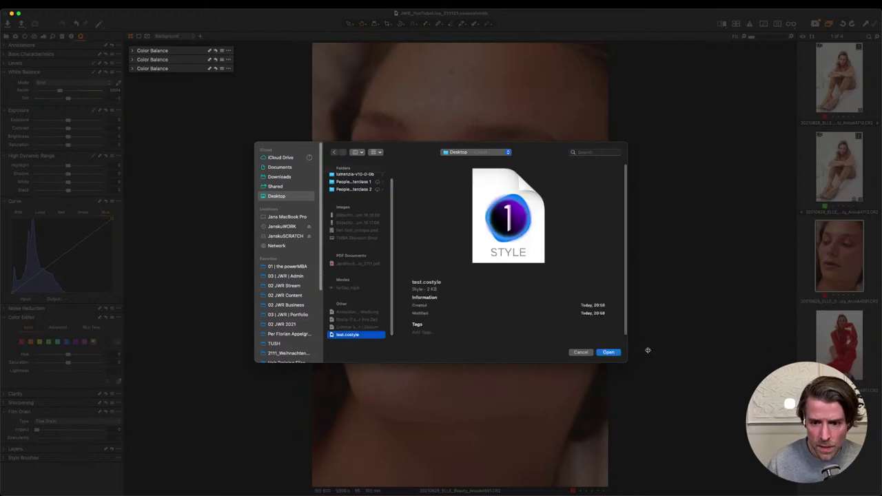
{"action": "left_click", "coordinate": [610, 353]}
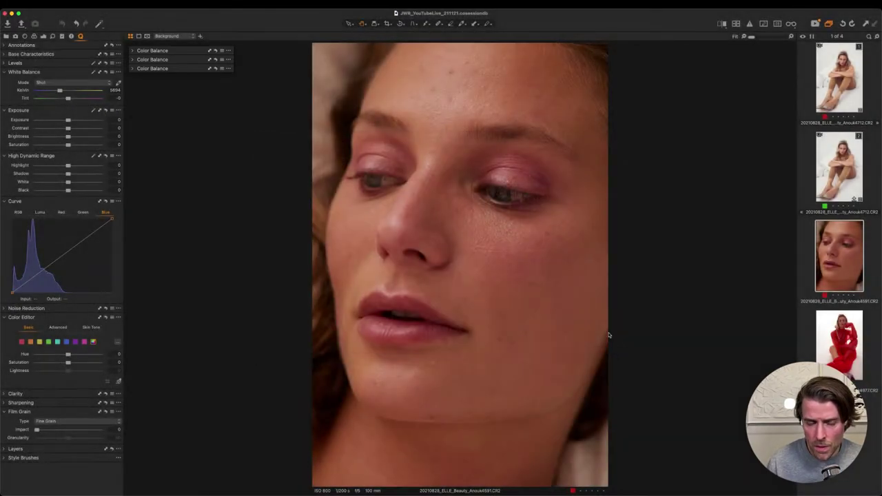
Apply the imported custom style test to the close-up face photo and compare it before and after
{"action": "left_click", "coordinate": [119, 12]}
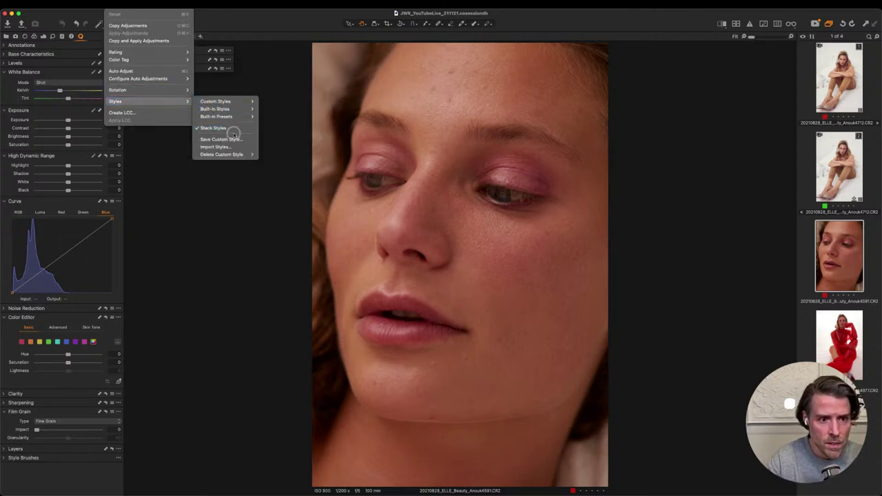
{"action": "mouse_move", "coordinate": [234, 102]}
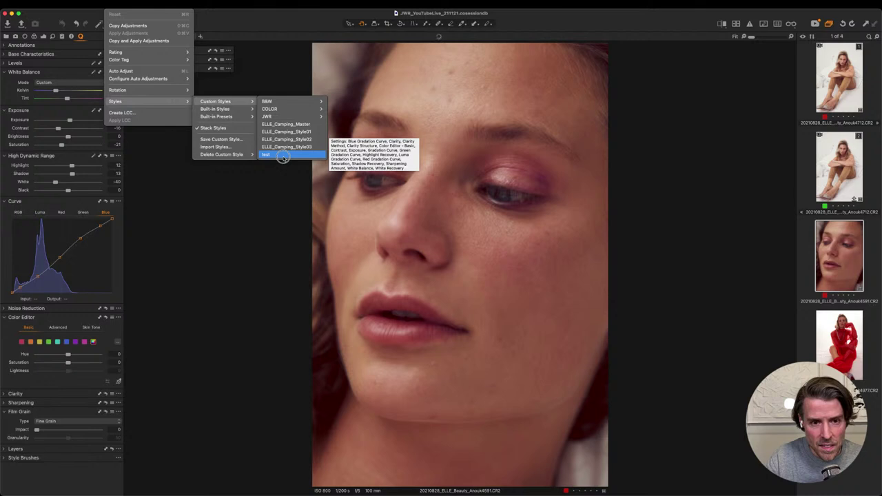
{"action": "left_click", "coordinate": [283, 155]}
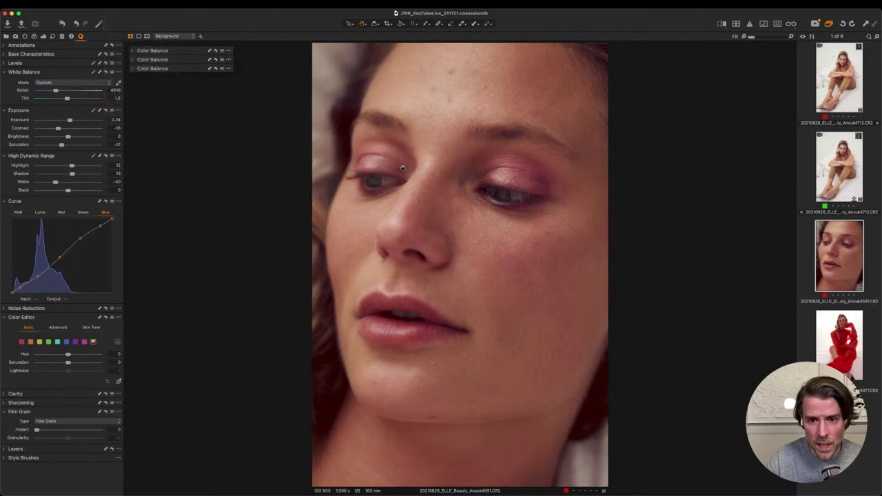
{"action": "left_click", "coordinate": [721, 25]}
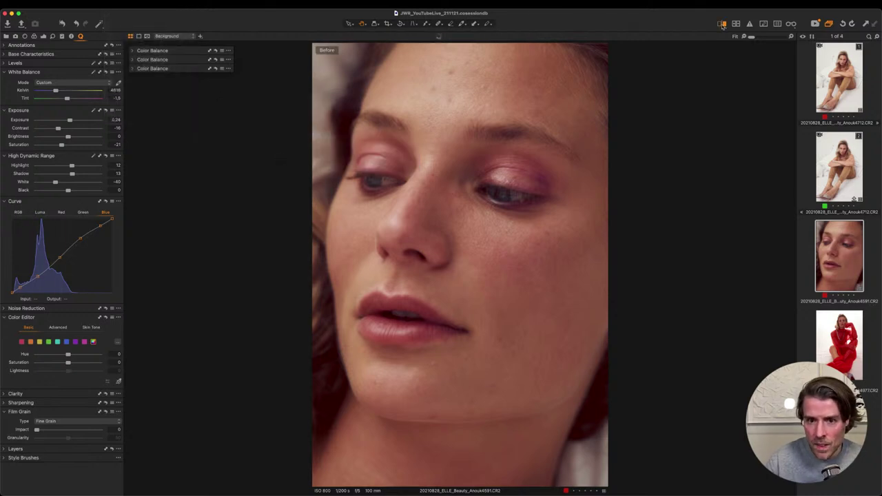
{"action": "left_click", "coordinate": [721, 25]}
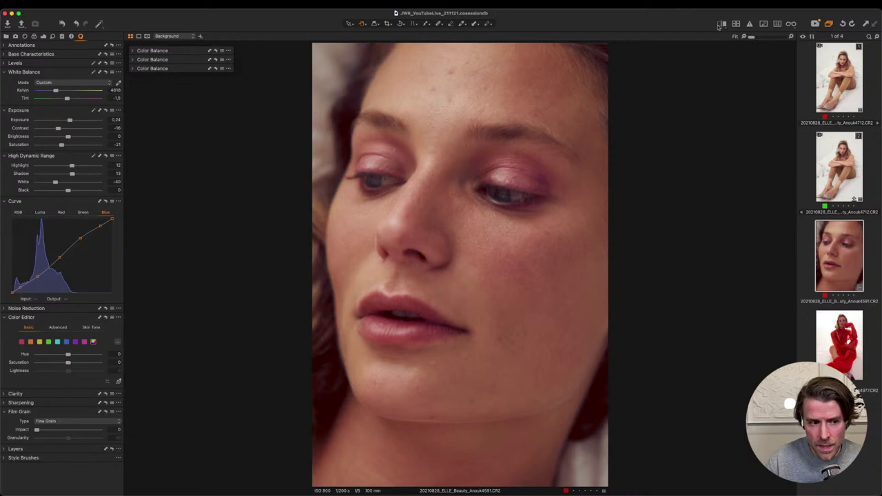
Fine-tune the close-up face photo to Exposure 0.62, Saturation -25 and Highlight 44, checking the before and after views
{"action": "left_click", "coordinate": [23, 342]}
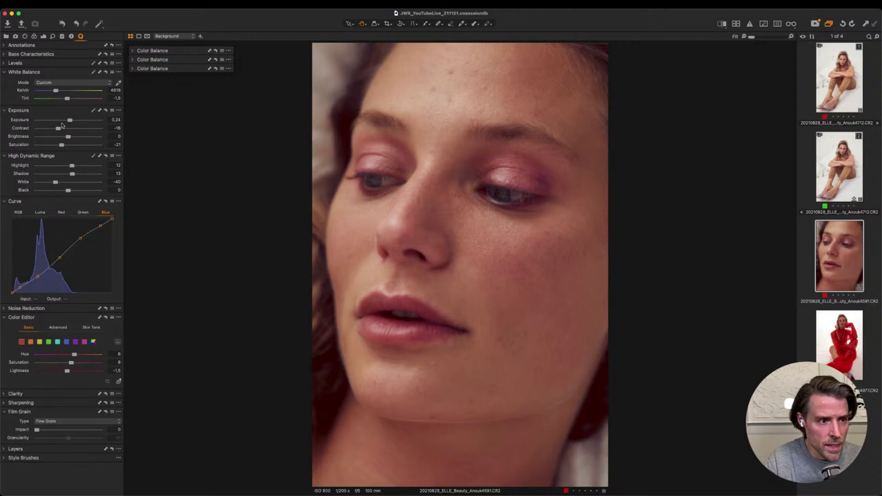
{"action": "left_click_drag", "start_coordinate": [69, 120], "coordinate": [73, 120]}
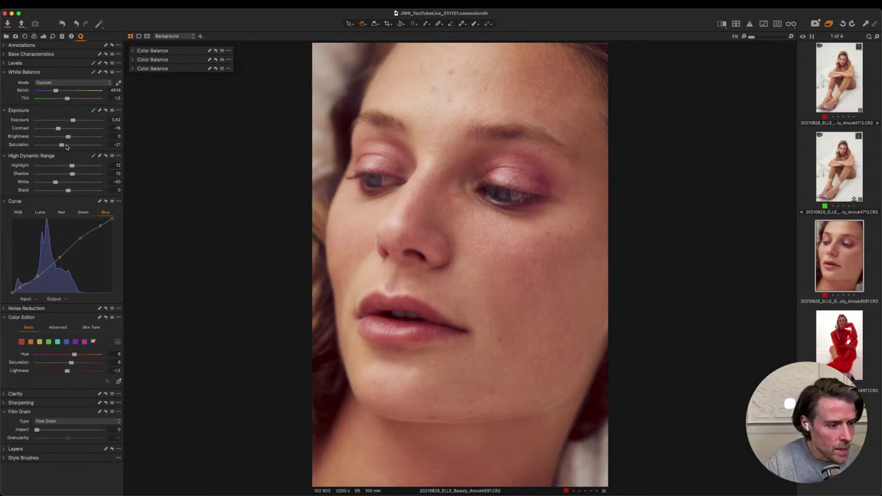
{"action": "left_click_drag", "start_coordinate": [63, 145], "coordinate": [60, 145]}
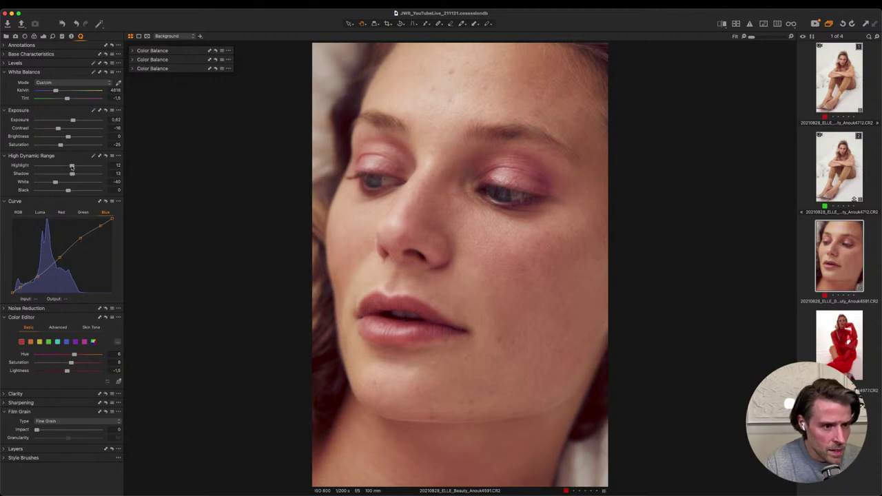
{"action": "left_click_drag", "start_coordinate": [73, 166], "coordinate": [82, 166]}
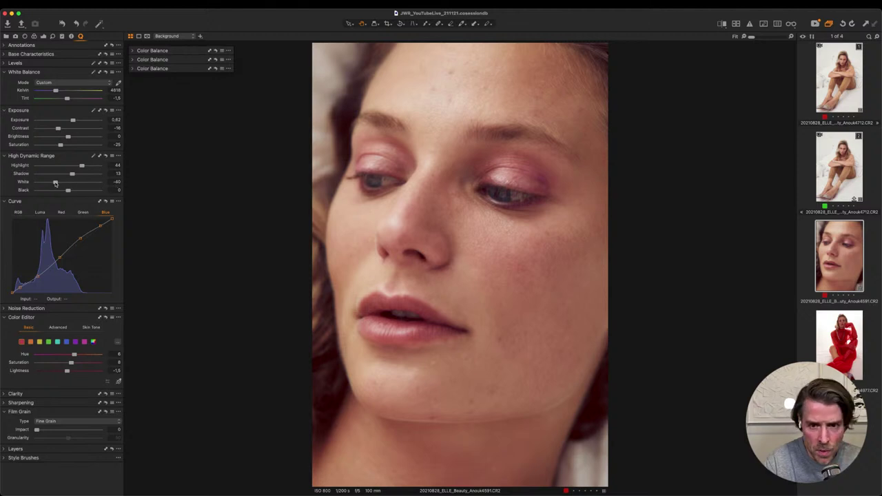
{"action": "left_click", "coordinate": [723, 24]}
{"action": "left_click", "coordinate": [722, 24]}
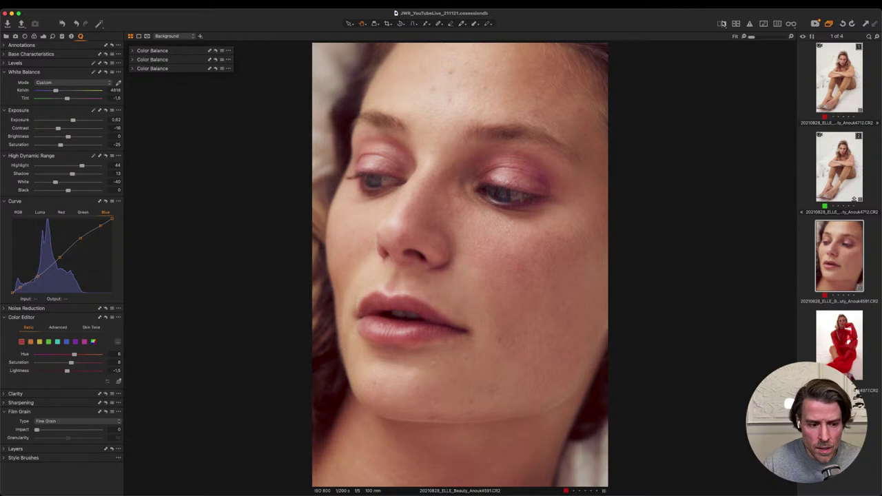
{"action": "left_click", "coordinate": [722, 25]}
{"action": "left_click", "coordinate": [722, 24]}
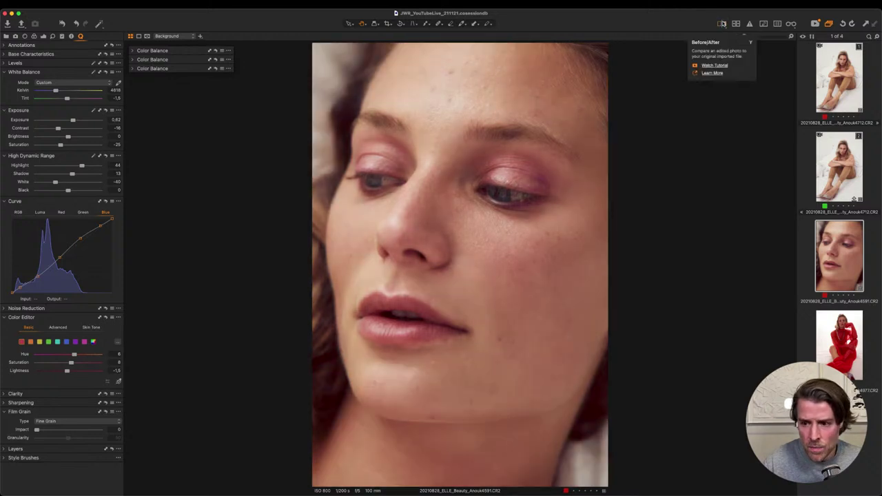
Copy the close-up's adjustments to the red dress photo and set its Exposure to 0.51 and Highlight to 7
{"action": "left_click", "coordinate": [840, 337]}
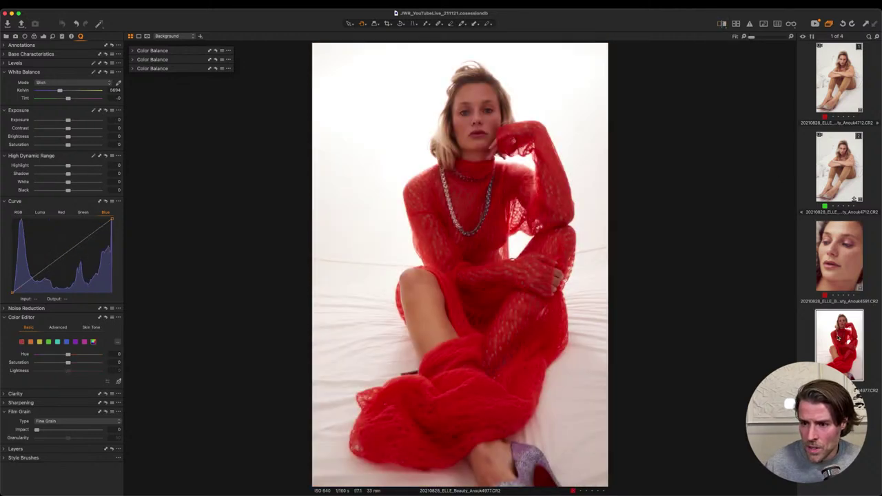
{"action": "left_click", "coordinate": [838, 255]}
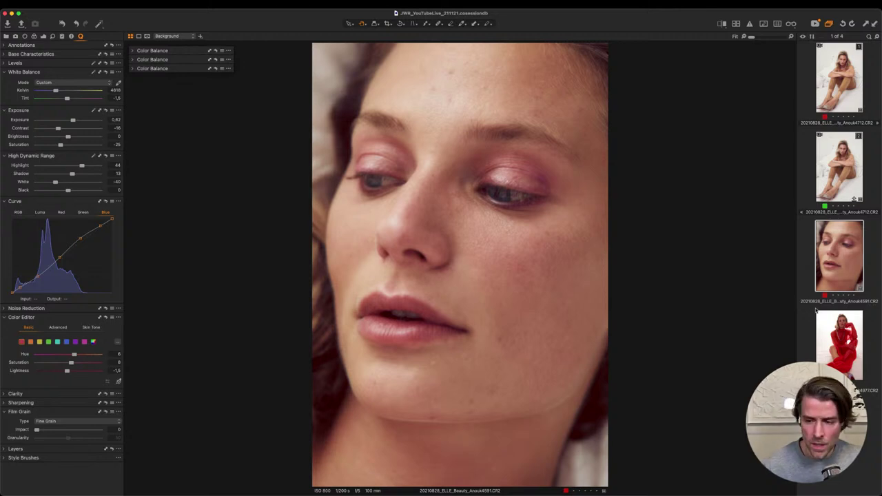
{"action": "left_click", "coordinate": [846, 340]}
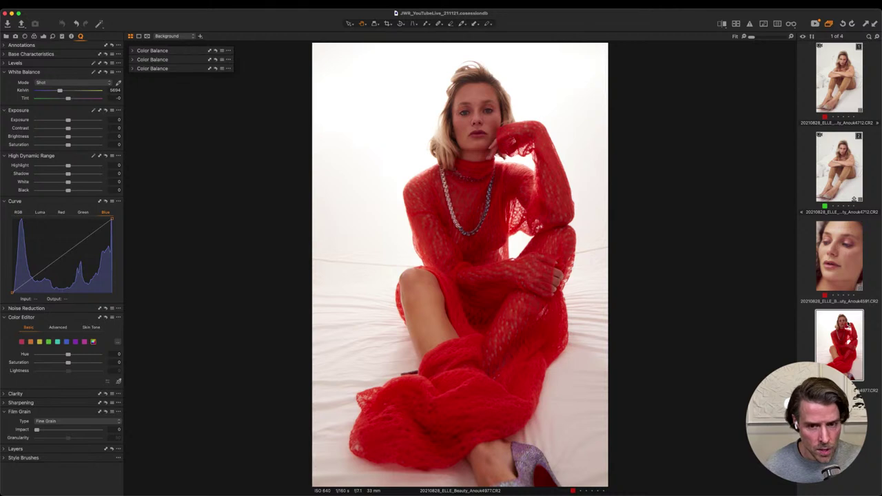
{"action": "key", "text": "super+shift+v"}
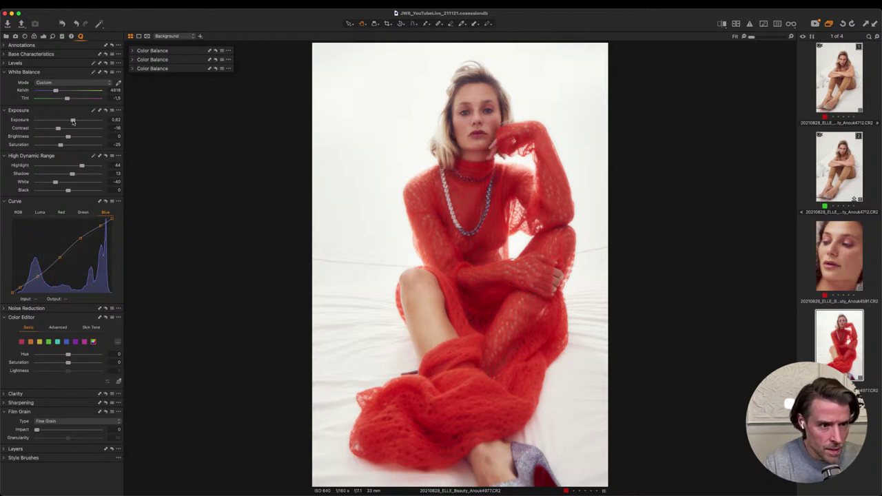
{"action": "left_click_drag", "start_coordinate": [73, 120], "coordinate": [71, 121]}
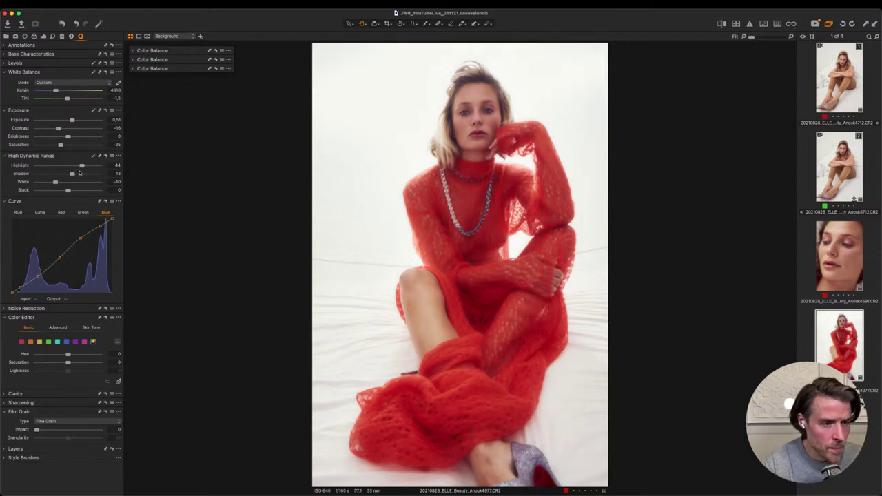
{"action": "left_click_drag", "start_coordinate": [81, 165], "coordinate": [71, 166]}
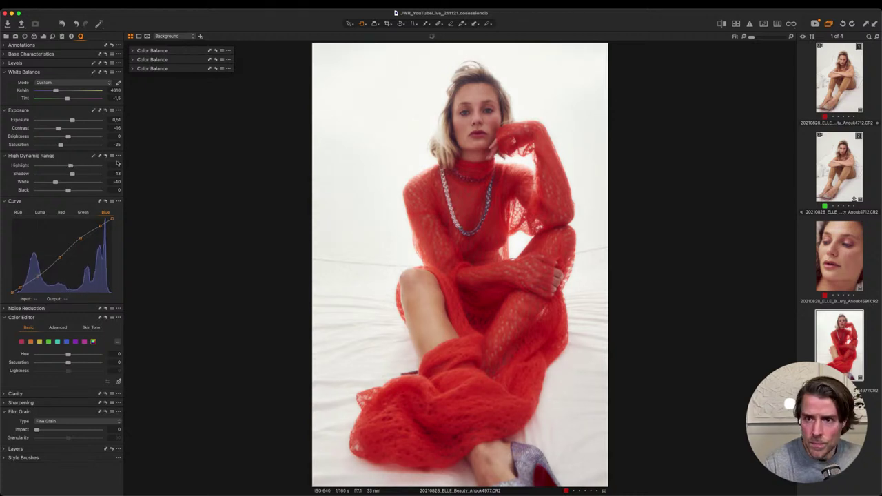
Compare the red dress photo before and after, and view it side by side with the close-up and the first seated portrait
{"action": "left_click", "coordinate": [722, 23]}
{"action": "left_click", "coordinate": [721, 23]}
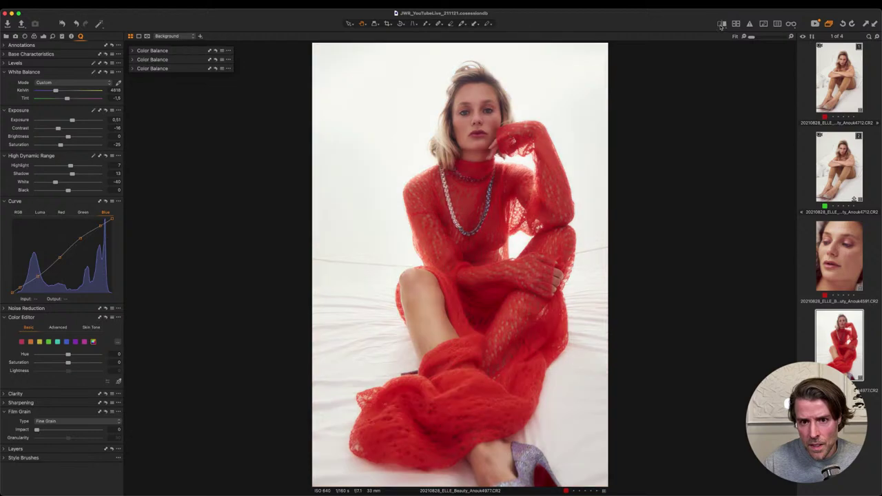
{"action": "left_click", "coordinate": [834, 247], "text": "super"}
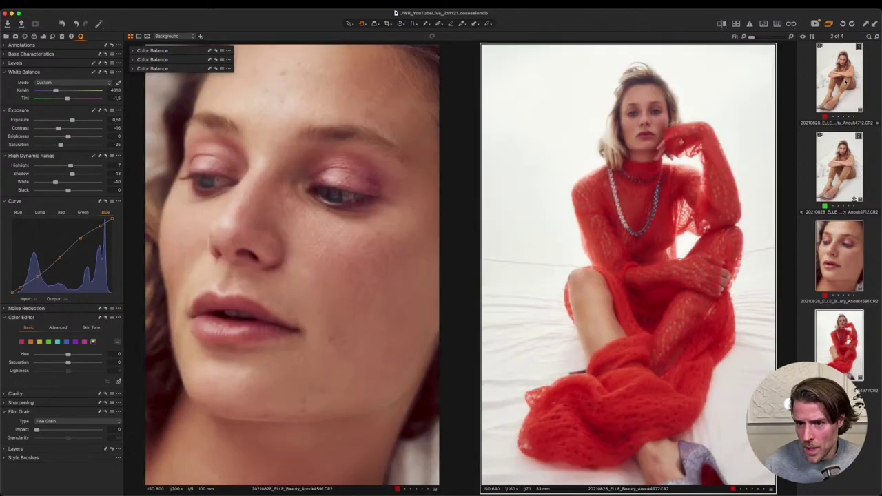
{"action": "left_click", "coordinate": [845, 81], "text": "super"}
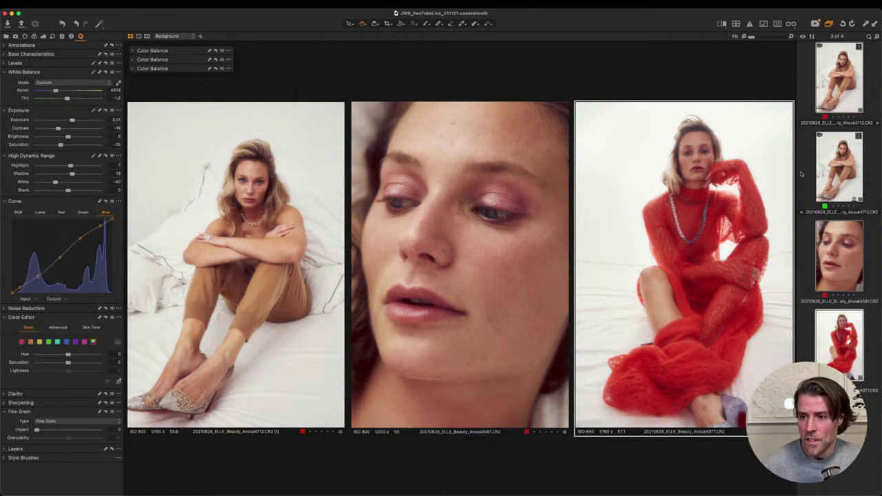
Export the first edited seated portrait with the recipe PSD Adobe RGB (8bit) open in PS
{"action": "left_click", "coordinate": [842, 85]}
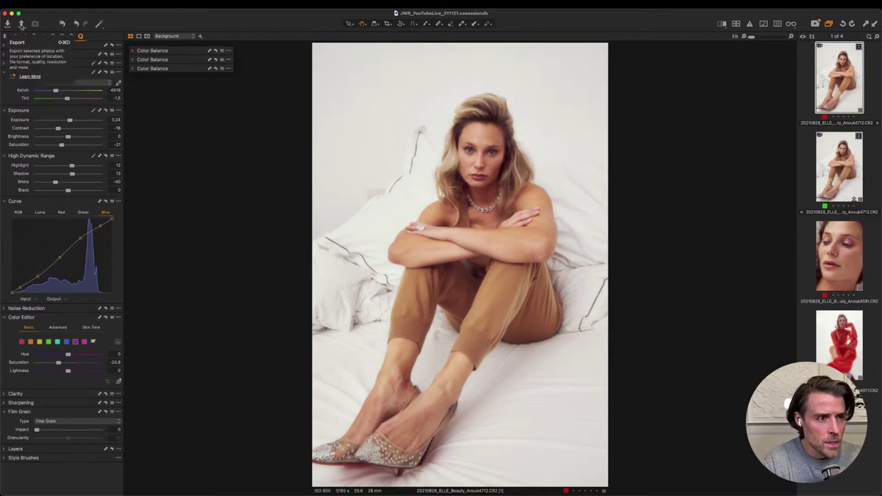
{"action": "left_click", "coordinate": [21, 24]}
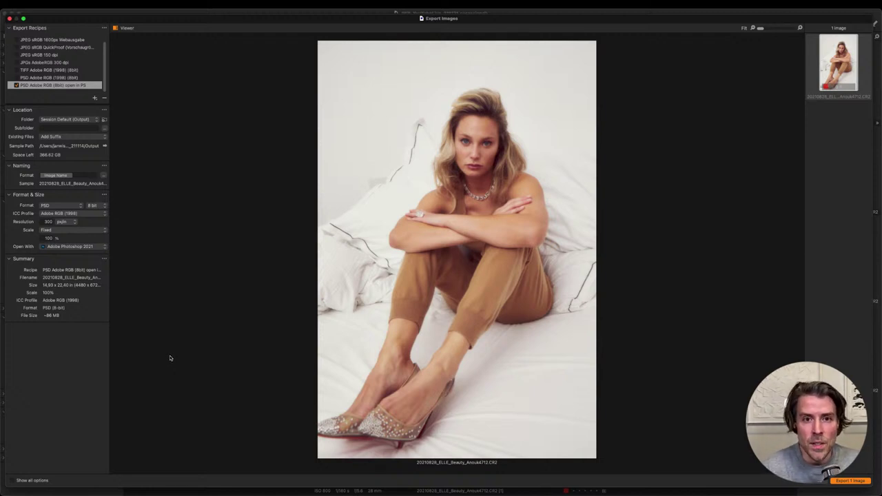
{"action": "left_click", "coordinate": [852, 481]}
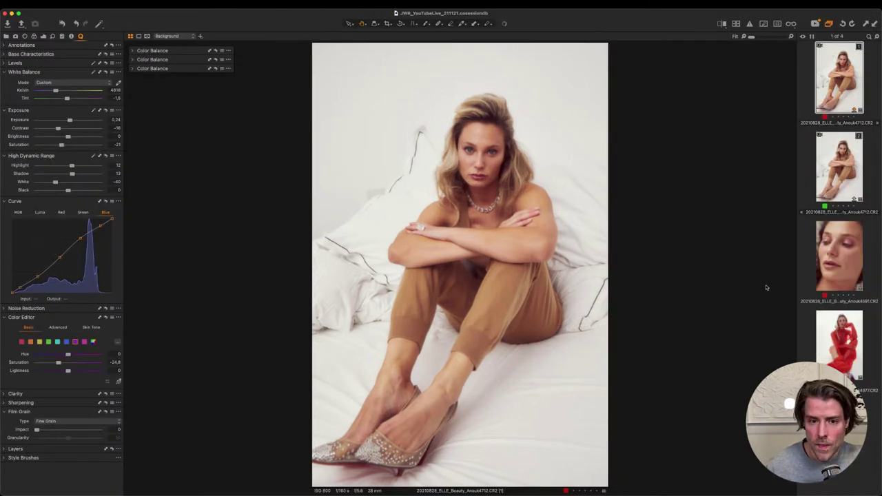
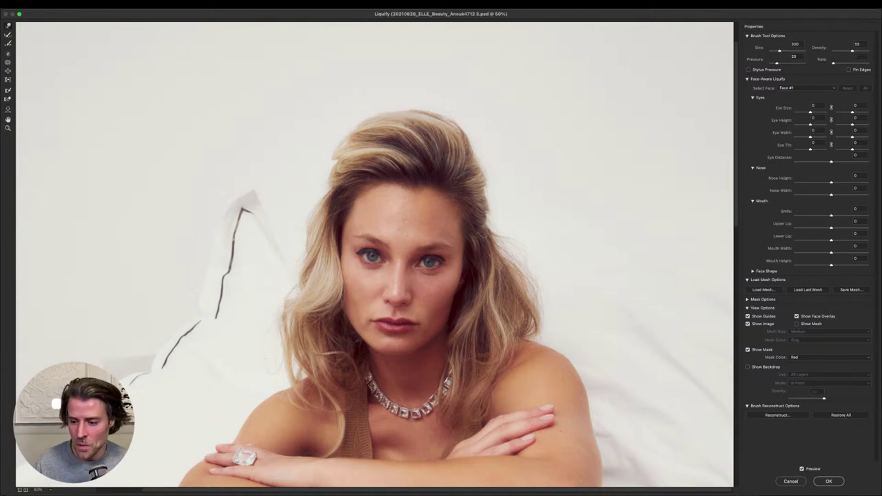
In Photoshop, discard the current Liquify changes and reopen Liquify on the layer above Background
{"action": "left_click", "coordinate": [790, 481]}
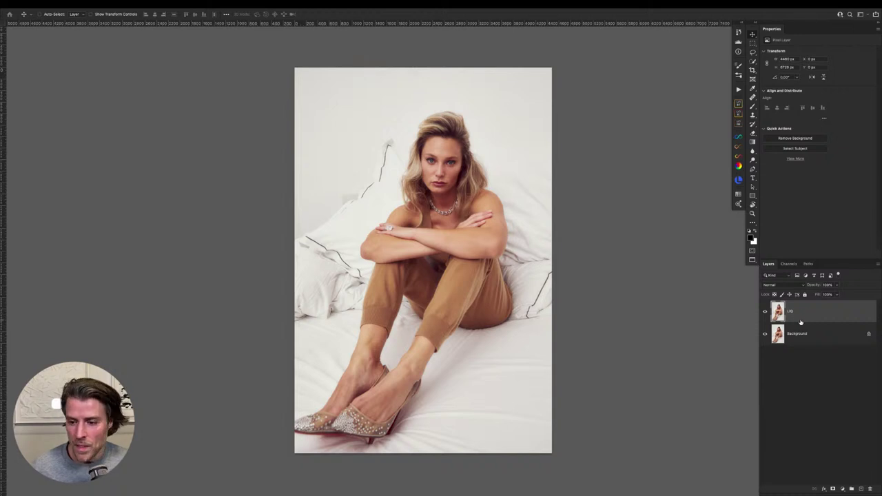
{"action": "left_click", "coordinate": [158, 5]}
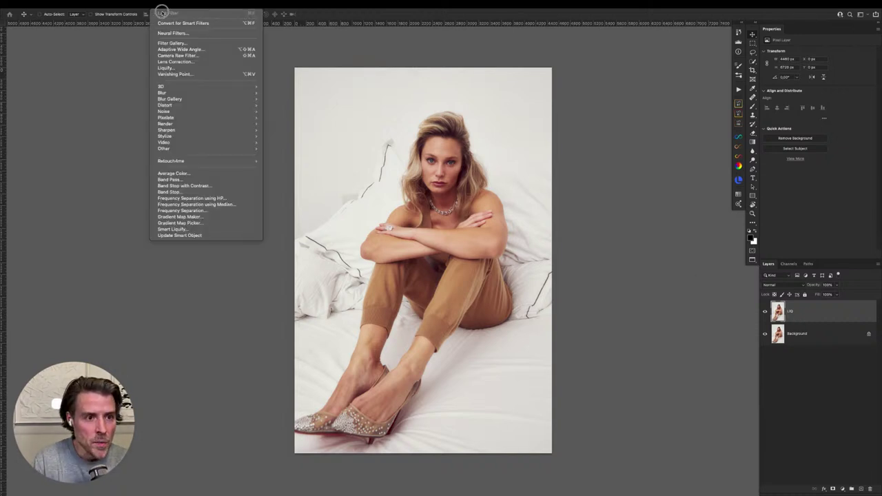
{"action": "left_click", "coordinate": [166, 68]}
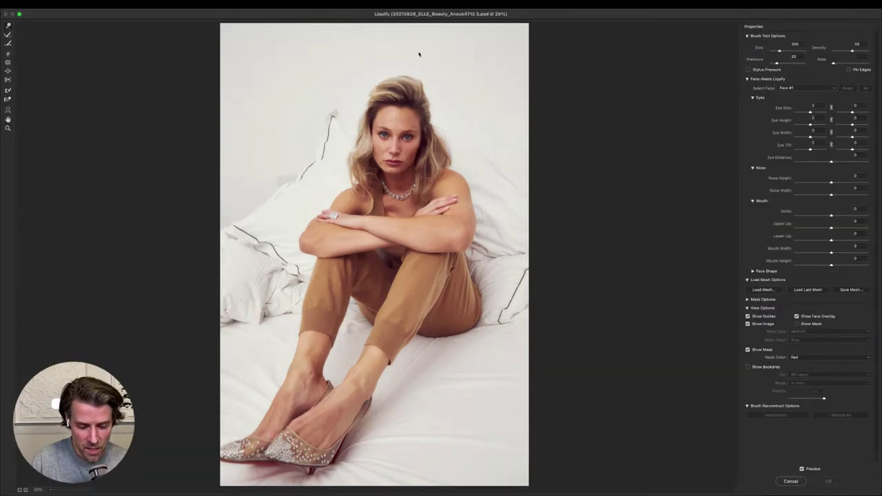
Warp the top of the hair with the Forward Warp brush at size 300 to fill out the crown's outline
{"action": "key", "text": "ctrl+plus"}
{"action": "key", "text": "ctrl+plus"}
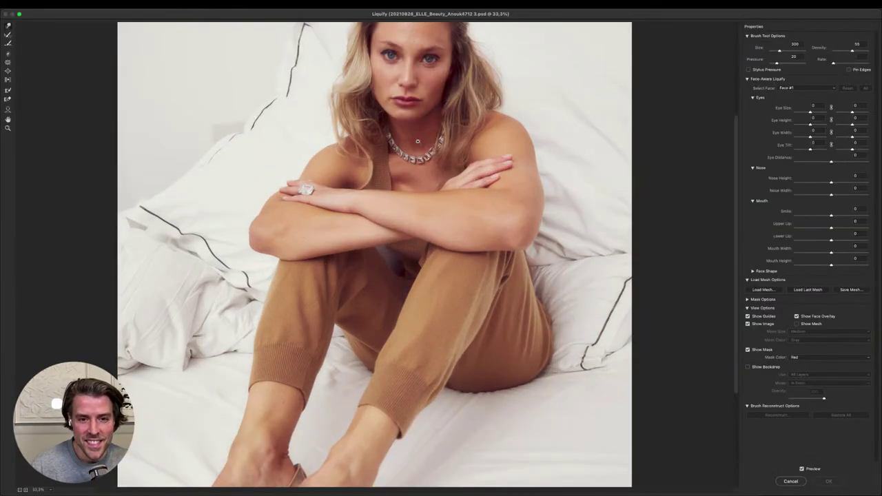
{"action": "scroll", "coordinate": [427, 89], "scroll_direction": "up", "scroll_amount": 5}
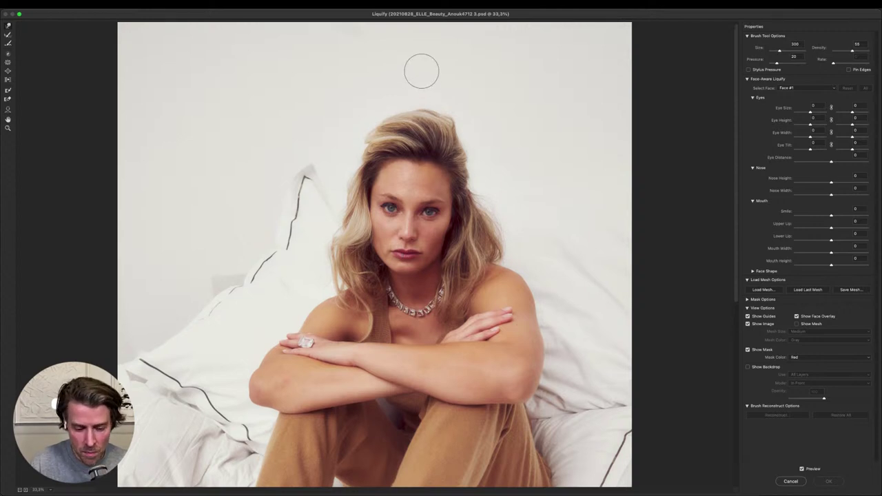
{"action": "key", "text": "ctrl+plus"}
{"action": "scroll", "coordinate": [422, 72], "scroll_direction": "up", "scroll_amount": 5}
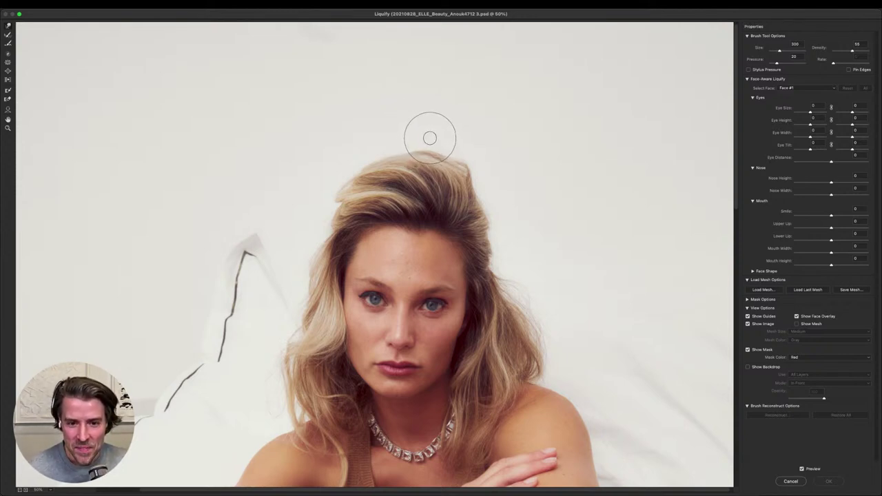
{"action": "left_click", "coordinate": [430, 138]}
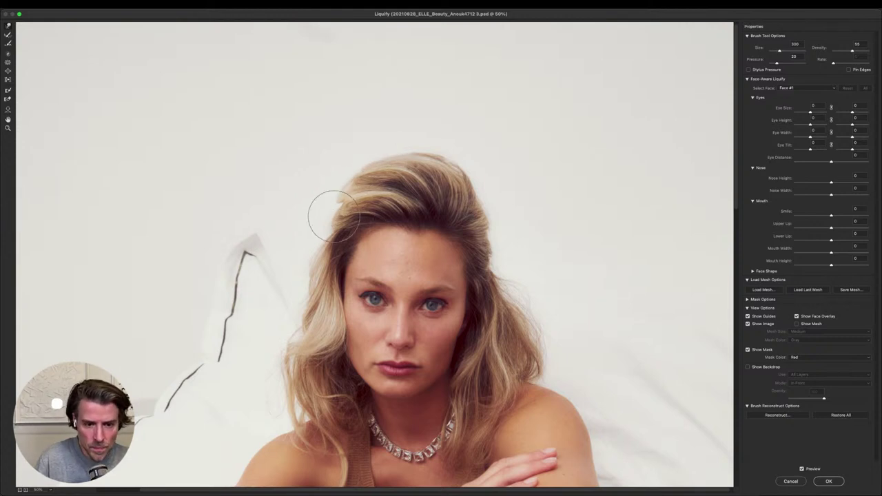
Add fullness to the hair around the crown and along both sides using warp brush sizes between about 390 and 570
{"action": "scroll", "coordinate": [427, 221], "scroll_direction": "down", "scroll_amount": 1}
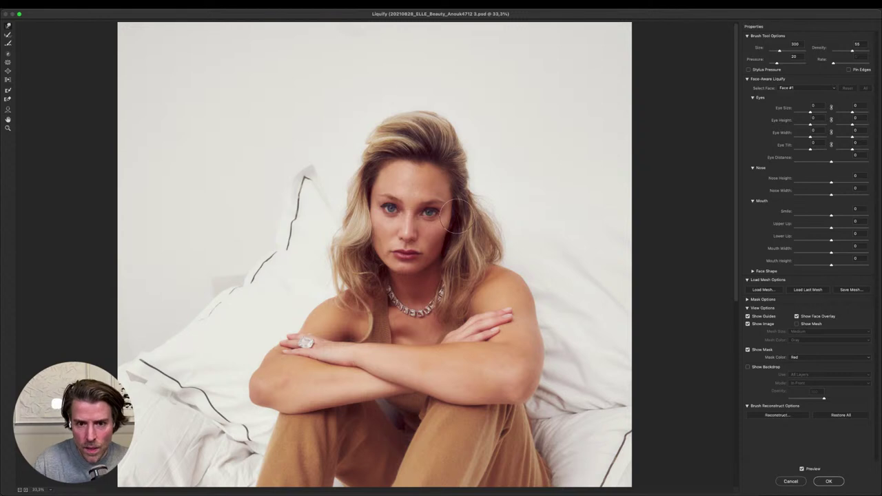
{"action": "left_click_drag", "start_coordinate": [443, 118], "coordinate": [451, 122]}
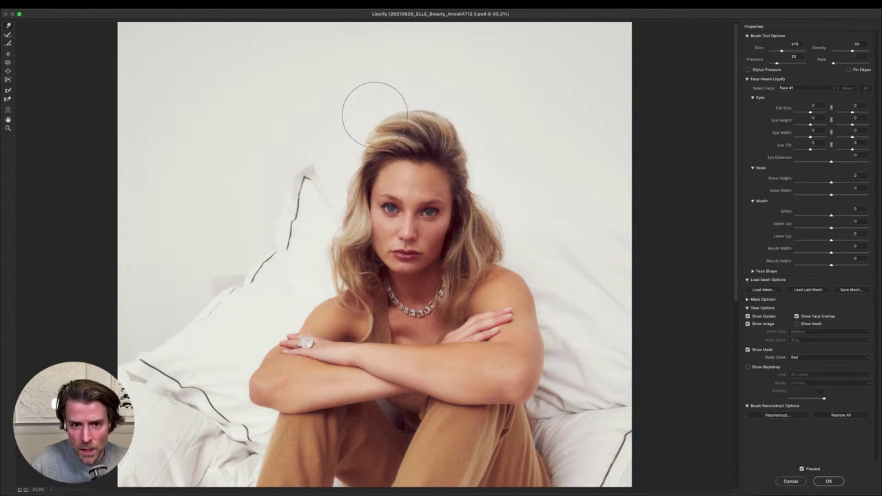
{"action": "left_click_drag", "start_coordinate": [360, 128], "coordinate": [357, 131]}
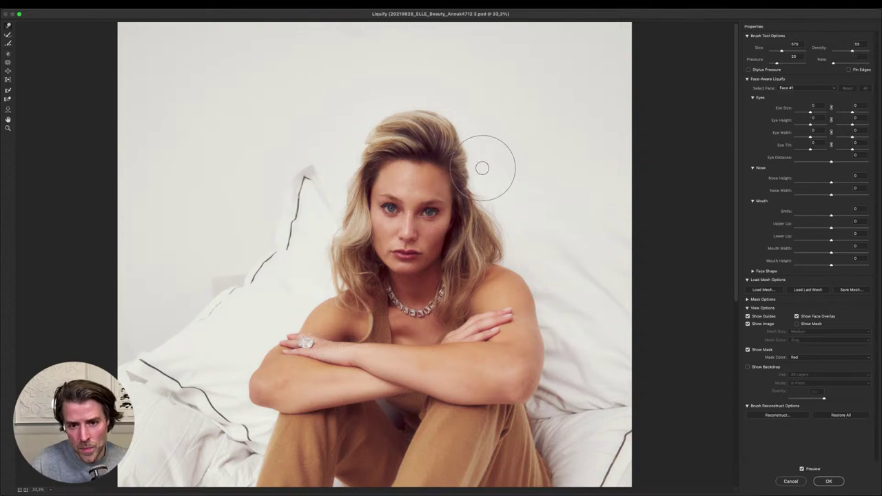
{"action": "left_click_drag", "start_coordinate": [341, 198], "coordinate": [338, 193]}
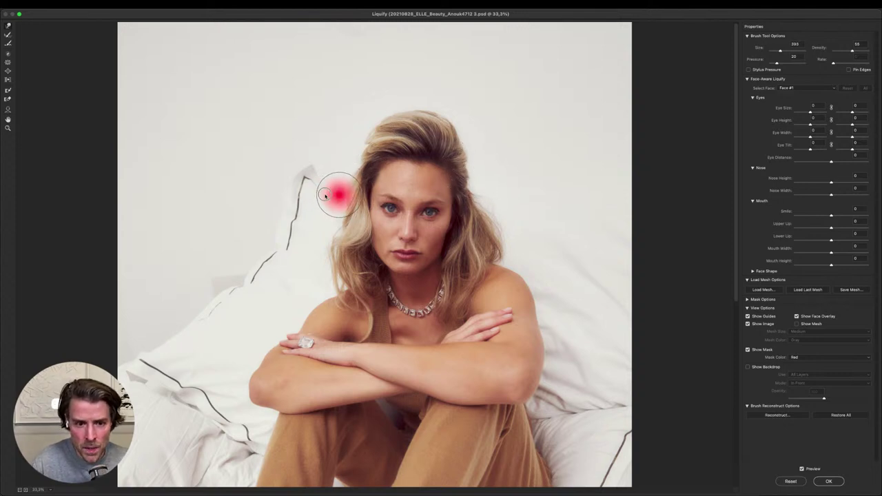
{"action": "key", "text": "super+plus"}
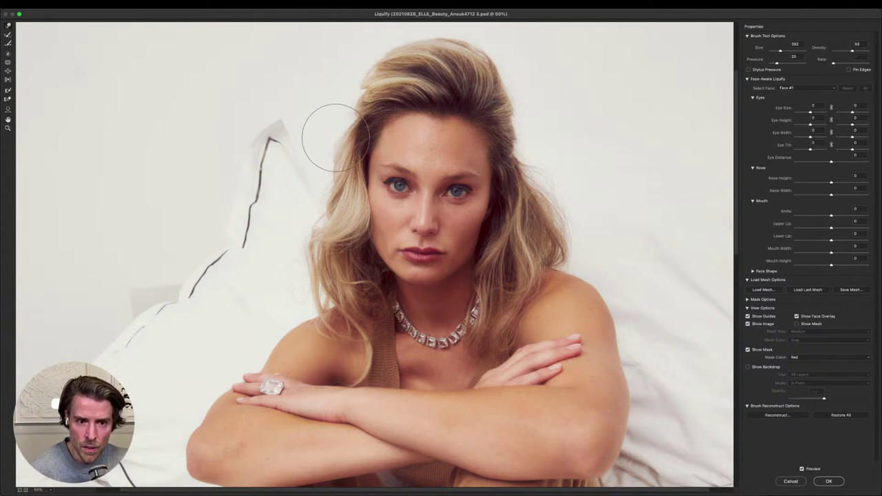
{"action": "left_click_drag", "start_coordinate": [333, 199], "coordinate": [337, 199]}
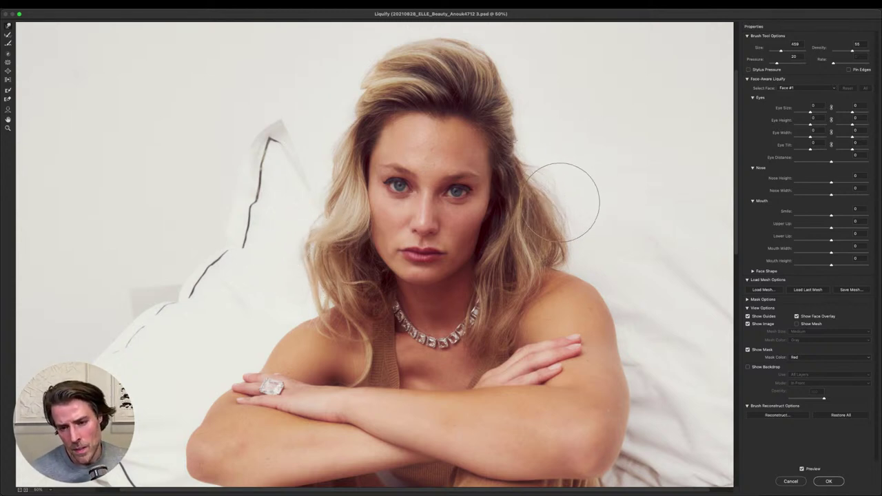
Compare the portrait with and without the Liquify changes by toggling the preview
{"action": "scroll", "coordinate": [545, 206], "scroll_direction": "down", "scroll_amount": 5}
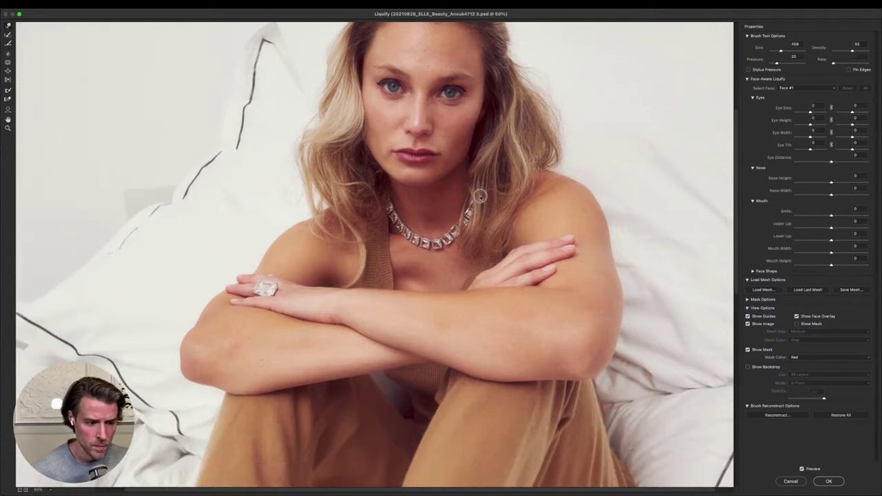
{"action": "scroll", "coordinate": [476, 273], "scroll_direction": "down", "scroll_amount": 4}
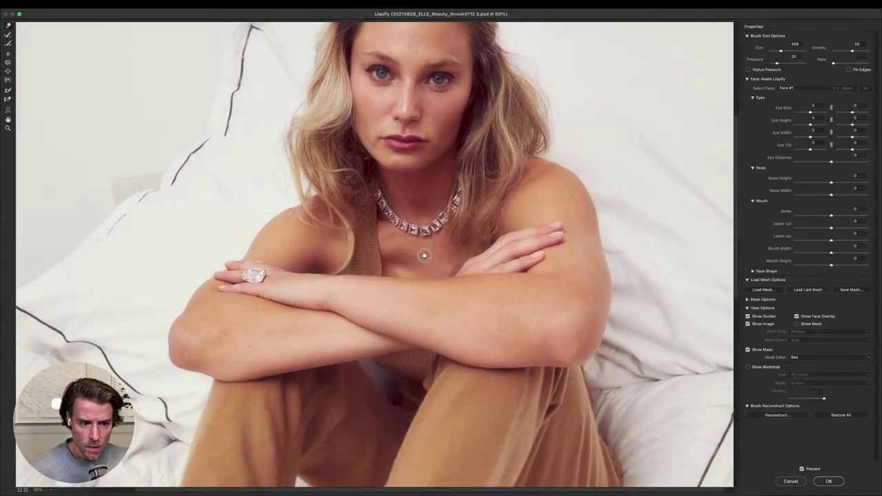
{"action": "key", "text": "super+minus"}
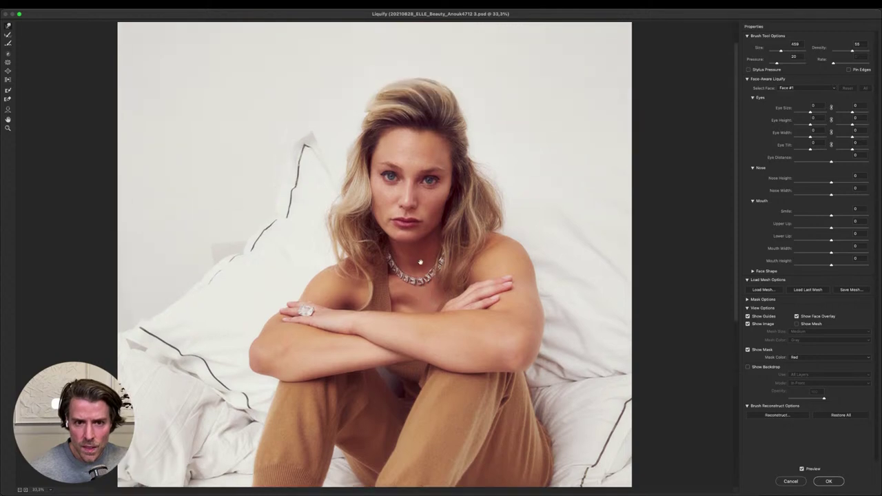
{"action": "left_click", "coordinate": [802, 470]}
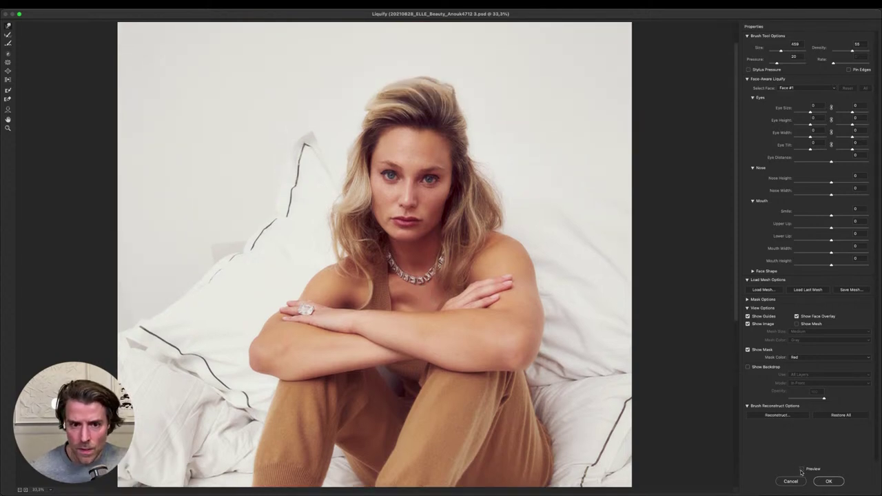
{"action": "left_click", "coordinate": [801, 469]}
{"action": "left_click", "coordinate": [801, 470]}
{"action": "left_click", "coordinate": [802, 470]}
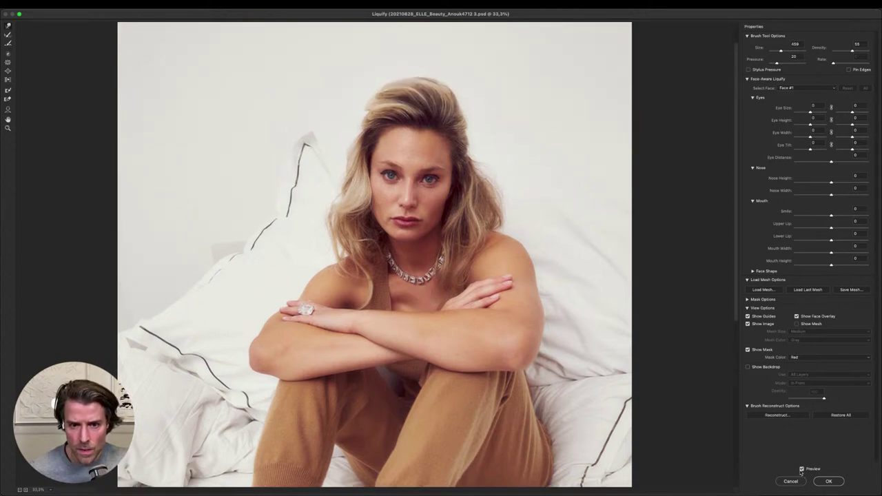
{"action": "left_click", "coordinate": [801, 470]}
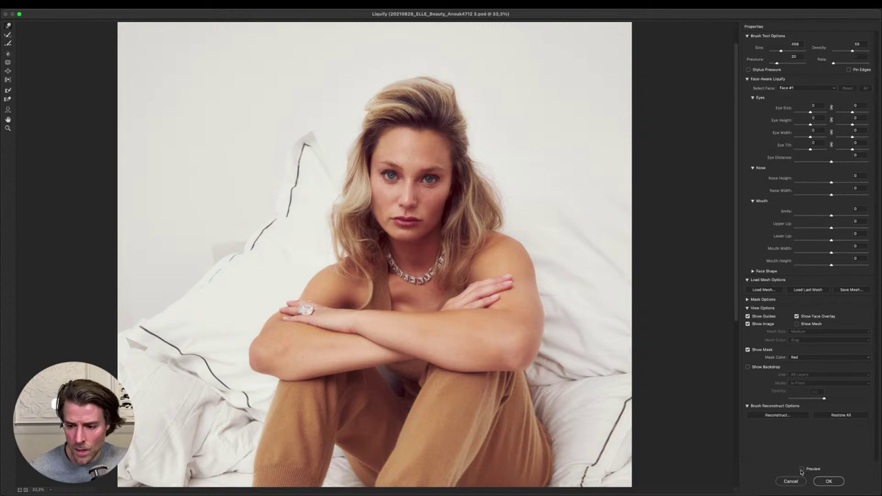
{"action": "left_click", "coordinate": [802, 470]}
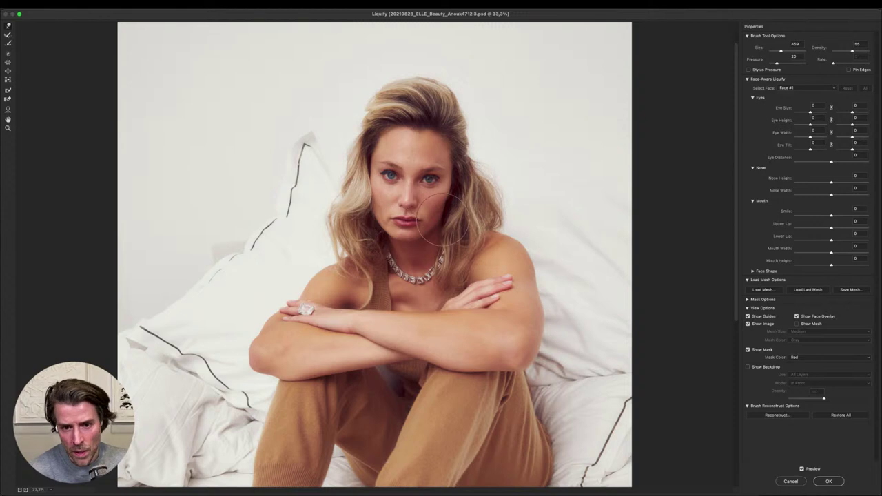
Refine the hair falling toward the raised shoulder with the warp brush reduced to size 366
{"action": "key", "text": "super+plus"}
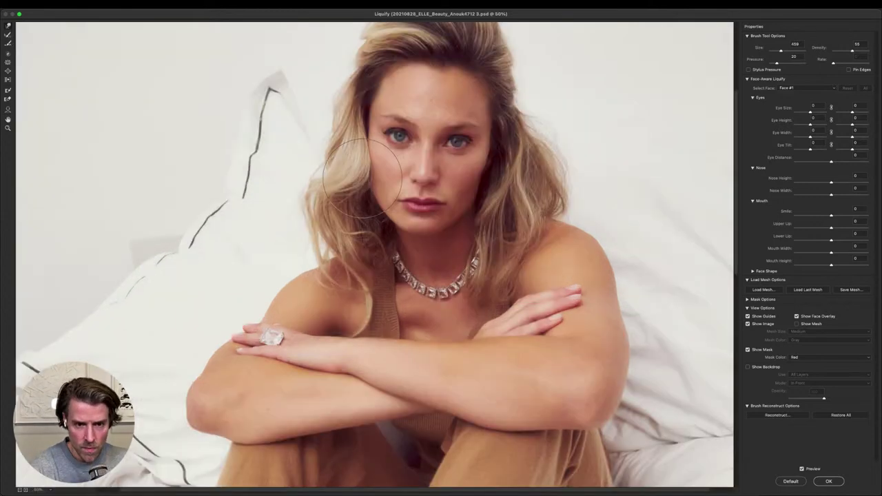
{"action": "scroll", "coordinate": [335, 309], "scroll_direction": "up", "scroll_amount": 3}
{"action": "scroll", "coordinate": [334, 308], "scroll_direction": "up", "scroll_amount": 1}
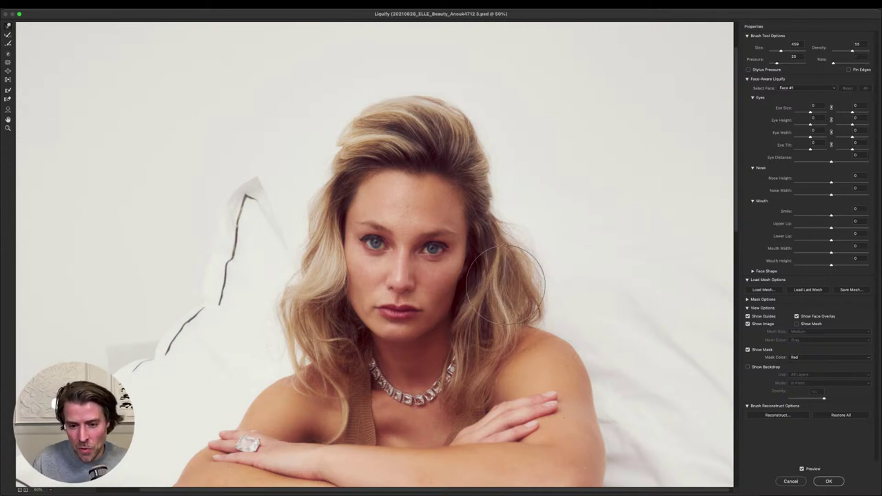
{"action": "left_click_drag", "start_coordinate": [504, 285], "coordinate": [503, 295]}
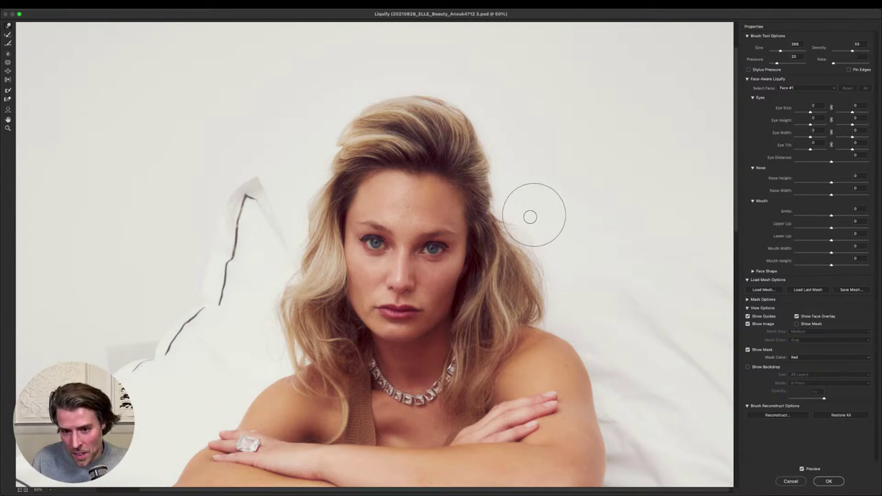
Smooth the trousers' hip outline against the pillow with the warp brush at sizes 100 and 177
{"action": "key", "text": "h"}
{"action": "left_click_drag", "start_coordinate": [348, 303], "coordinate": [337, 245]}
{"action": "scroll", "coordinate": [351, 283], "scroll_direction": "up", "scroll_amount": 6}
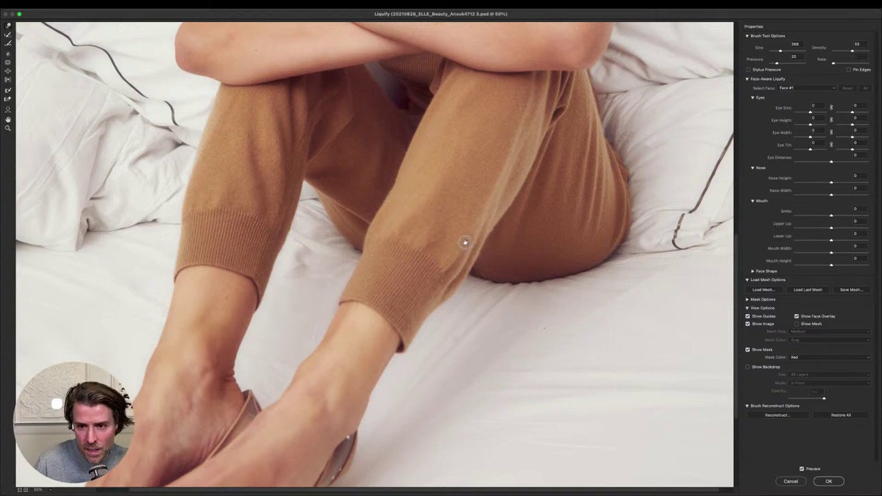
{"action": "scroll", "coordinate": [601, 238], "scroll_direction": "down", "scroll_amount": 5}
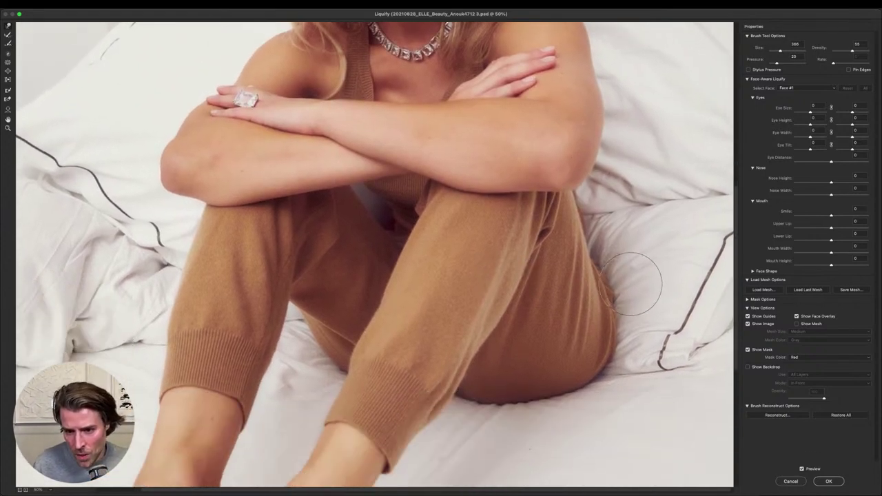
{"action": "left_click_drag", "start_coordinate": [624, 221], "coordinate": [596, 214]}
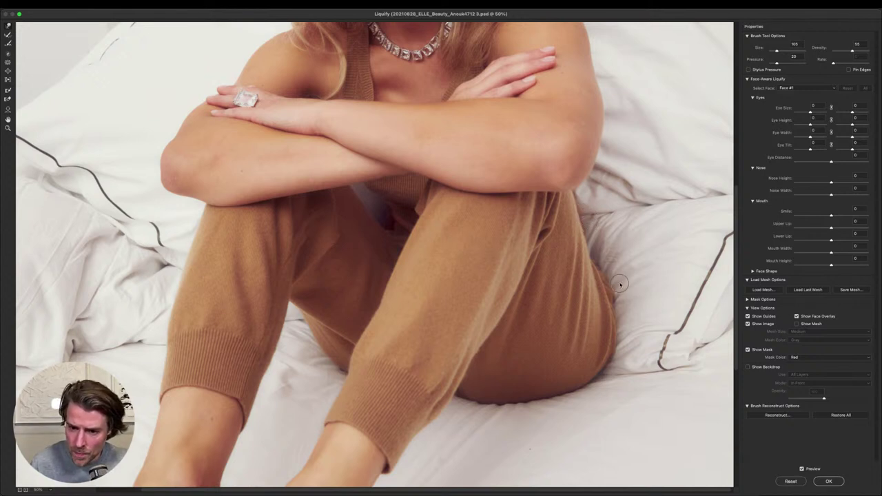
{"action": "mouse_move", "coordinate": [616, 285]}
{"action": "left_mouse_down"}
{"action": "mouse_move", "coordinate": [634, 285]}
{"action": "mouse_move", "coordinate": [606, 282]}
{"action": "mouse_move", "coordinate": [610, 276]}
{"action": "left_mouse_up"}
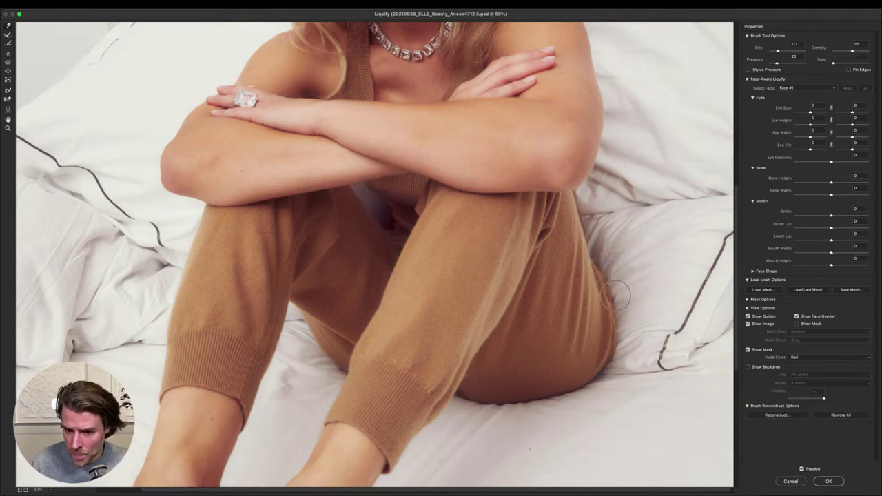
Reshape both trouser legs, warping the rear leg's outer edge at size 418 and the front leg's inner edge at size 298
{"action": "scroll", "coordinate": [465, 451], "scroll_direction": "down", "scroll_amount": 5}
{"action": "scroll", "coordinate": [348, 296], "scroll_direction": "up", "scroll_amount": 4}
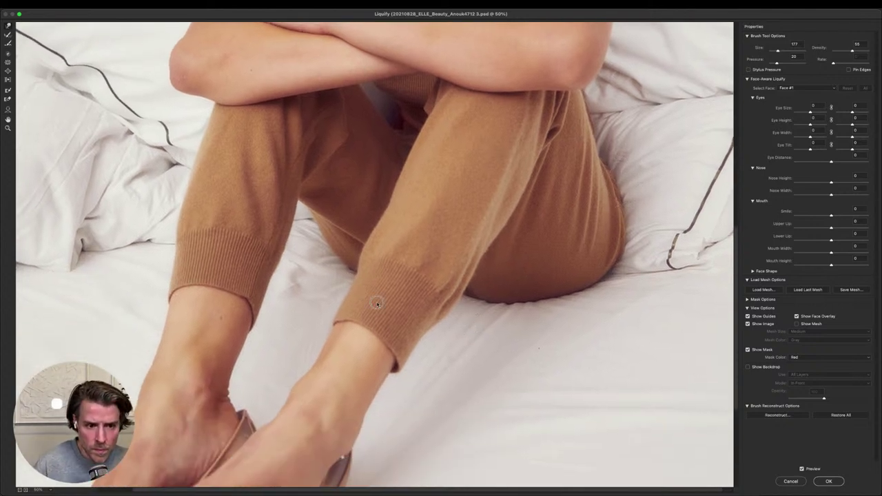
{"action": "left_click_drag", "start_coordinate": [230, 272], "coordinate": [212, 279]}
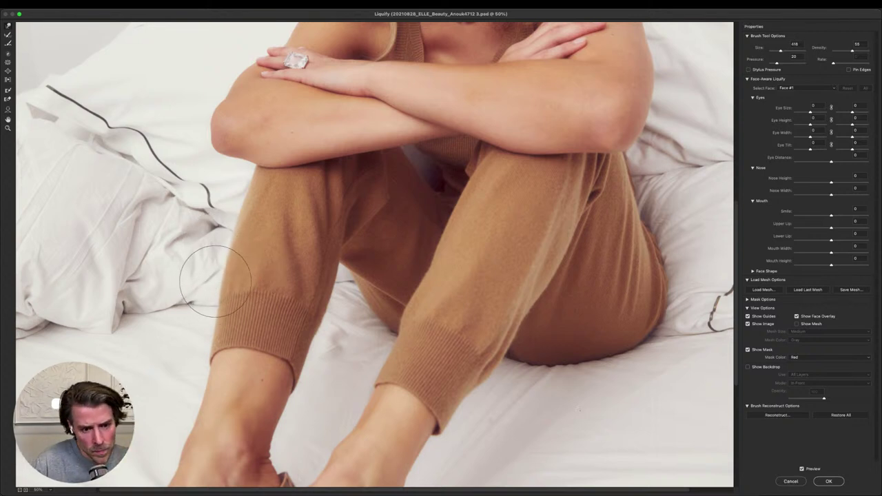
{"action": "scroll", "coordinate": [253, 270], "scroll_direction": "down", "scroll_amount": 2}
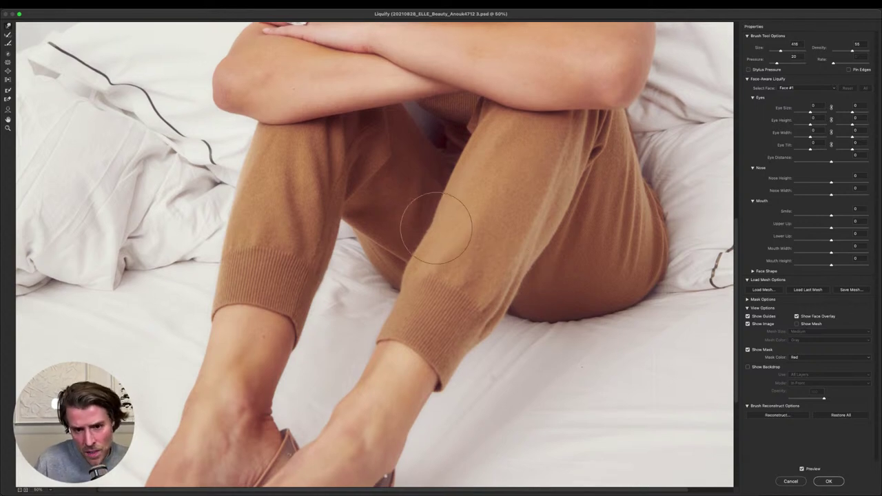
{"action": "mouse_move", "coordinate": [433, 213]}
{"action": "left_mouse_down"}
{"action": "mouse_move", "coordinate": [423, 209]}
{"action": "mouse_move", "coordinate": [434, 228]}
{"action": "left_mouse_up"}
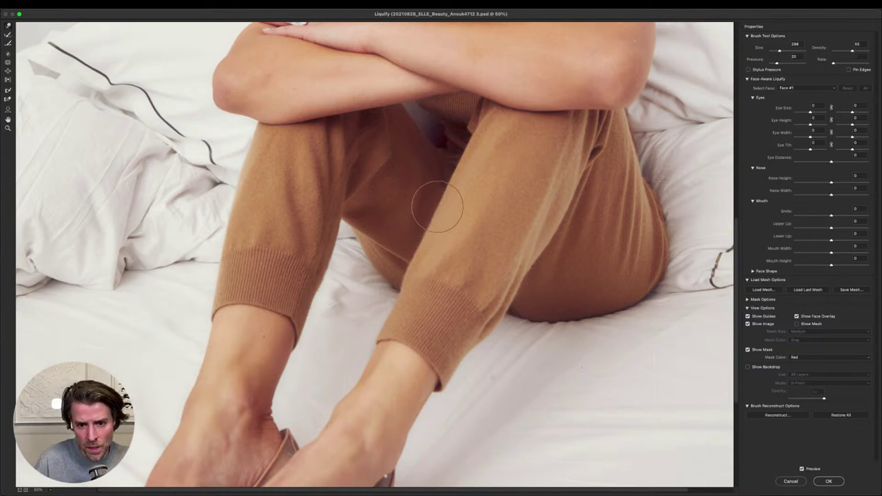
Reduce the warp brush to about 186 and refine the front trouser leg's outer edge above the ribbed cuff
{"action": "scroll", "coordinate": [441, 289], "scroll_direction": "down", "scroll_amount": 3}
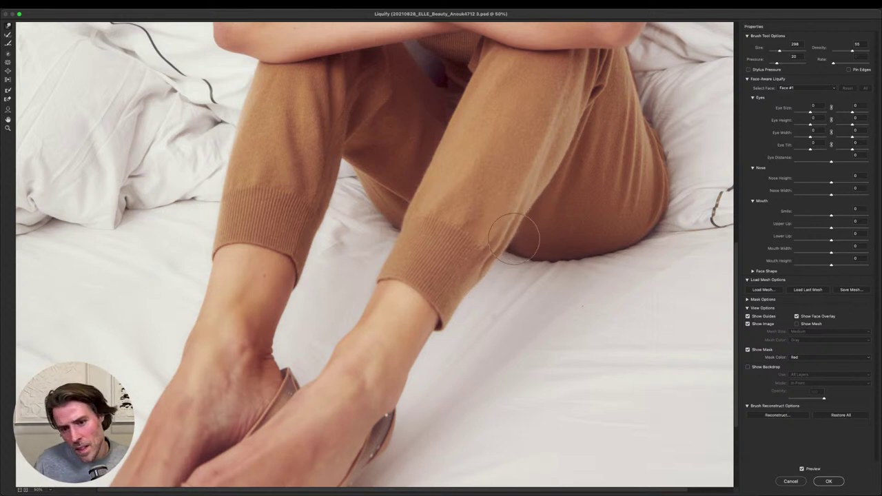
{"action": "key", "text": "alt"}
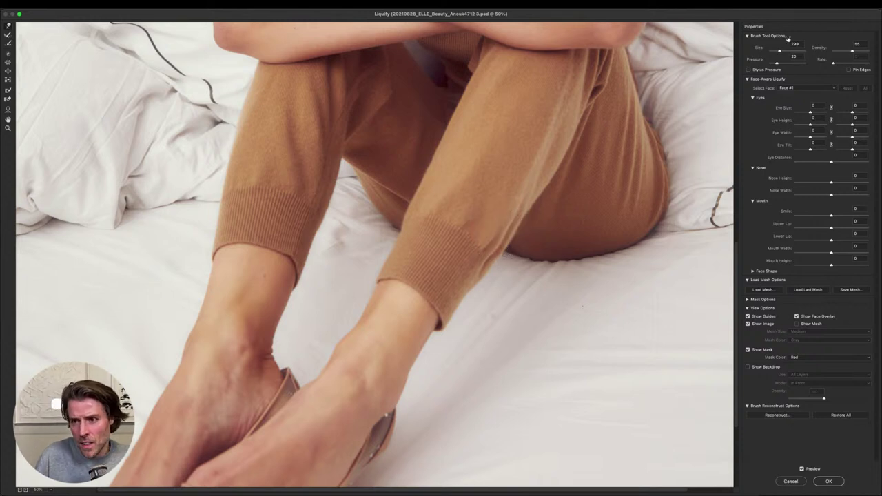
{"action": "left_click_drag", "start_coordinate": [780, 51], "coordinate": [778, 51]}
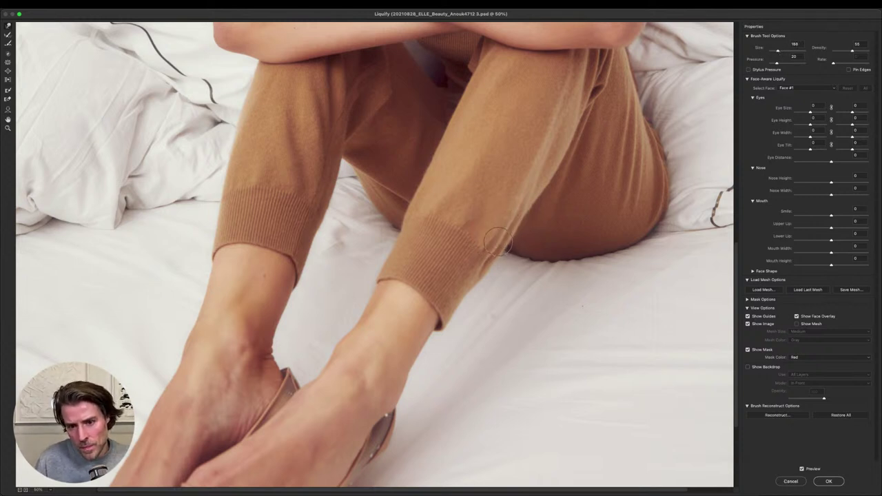
Try to warp the edge where the forearm rests on the knee, undo it, and enlarge the brush to size 284
{"action": "scroll", "coordinate": [376, 255], "scroll_direction": "up", "scroll_amount": 10}
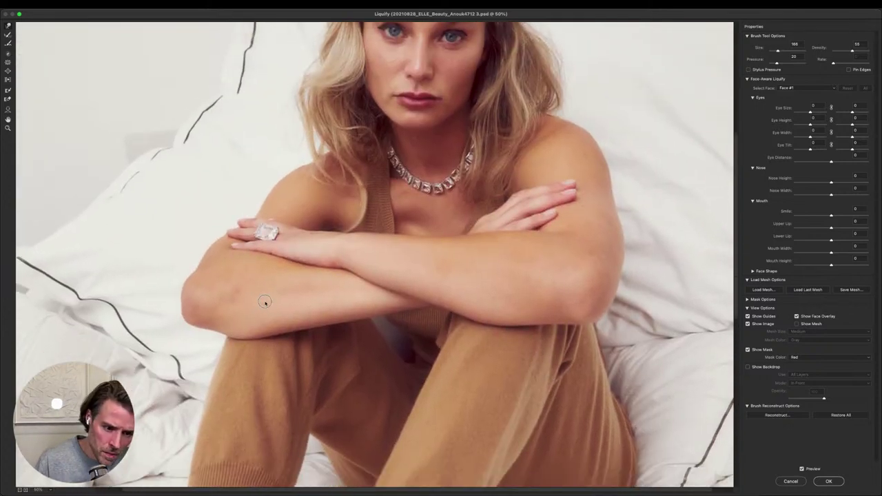
{"action": "scroll", "coordinate": [266, 302], "scroll_direction": "down", "scroll_amount": 2}
{"action": "left_click", "coordinate": [249, 318]}
{"action": "key", "text": "super+z"}
{"action": "key", "text": "bracketright"}
{"action": "key", "text": "bracketright"}
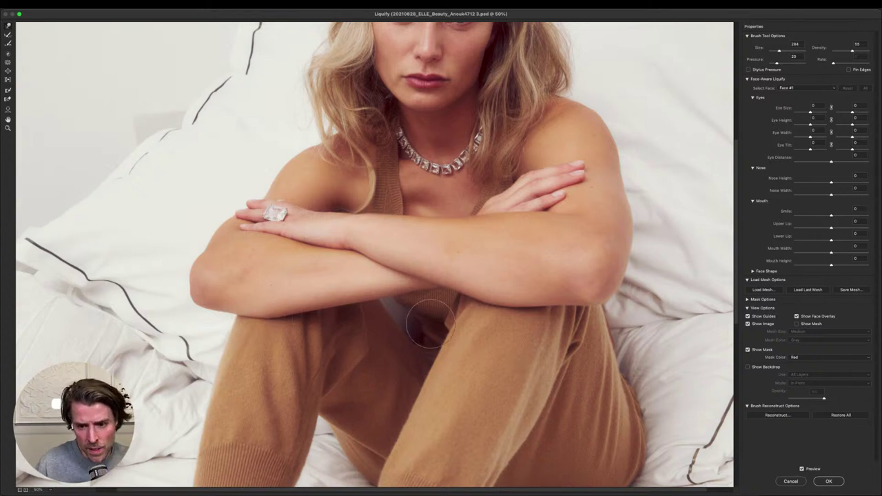
Inspect the legs and ankles up close, and compare the full image with and without the Liquify changes
{"action": "scroll", "coordinate": [508, 345], "scroll_direction": "down", "scroll_amount": 5}
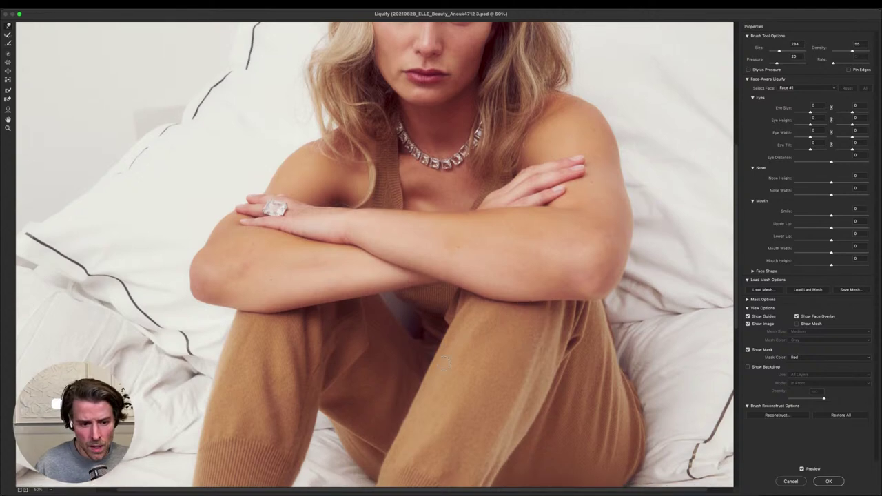
{"action": "scroll", "coordinate": [389, 351], "scroll_direction": "down", "scroll_amount": 5}
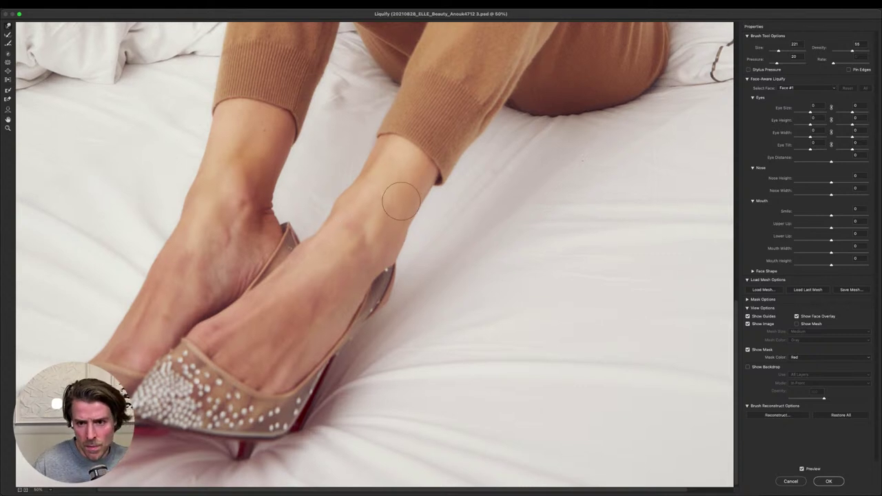
{"action": "scroll", "coordinate": [390, 269], "scroll_direction": "up", "scroll_amount": 3}
{"action": "scroll", "coordinate": [391, 269], "scroll_direction": "up", "scroll_amount": 2}
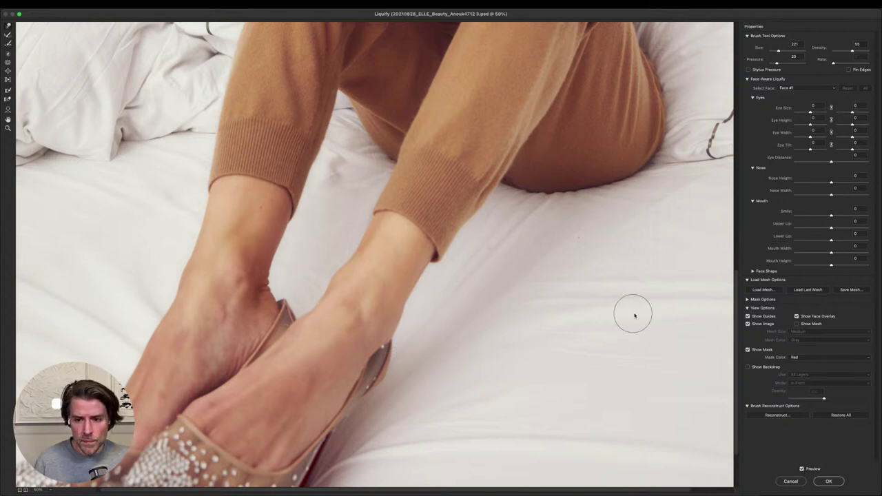
{"action": "key", "text": "super+0"}
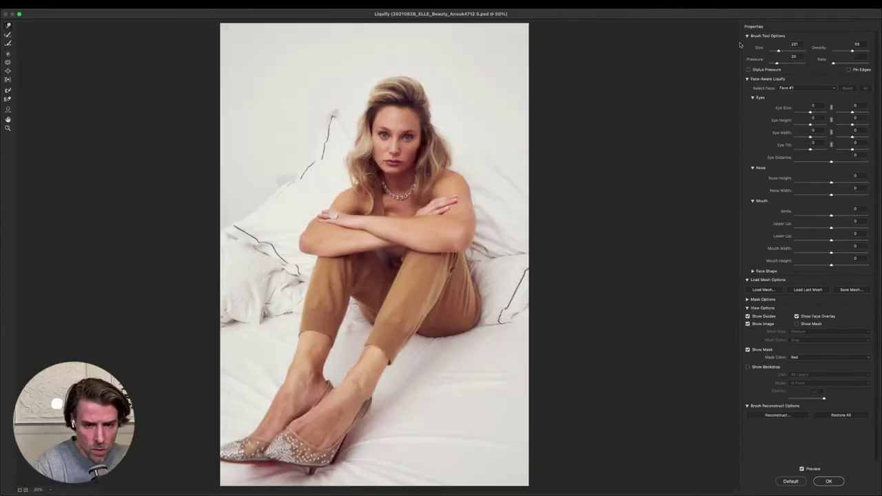
{"action": "left_click", "coordinate": [802, 469]}
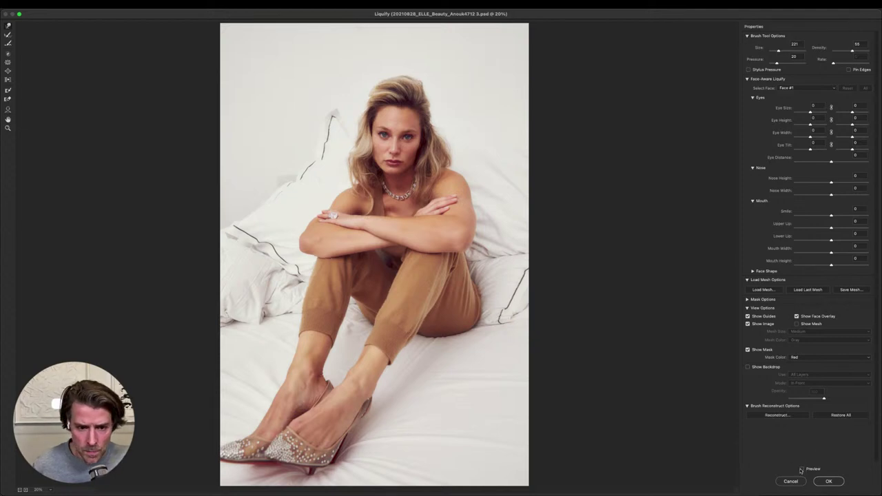
{"action": "left_click", "coordinate": [802, 469]}
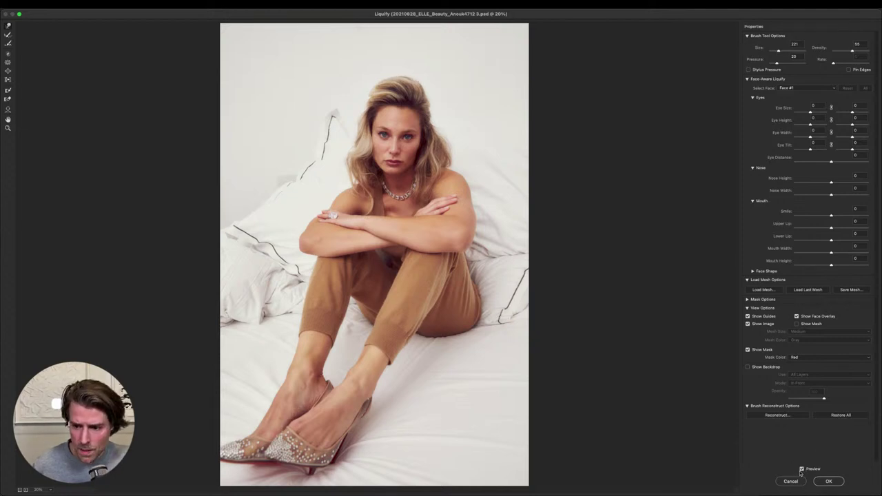
{"action": "left_click", "coordinate": [802, 470]}
{"action": "left_click", "coordinate": [802, 470]}
{"action": "left_click", "coordinate": [801, 470]}
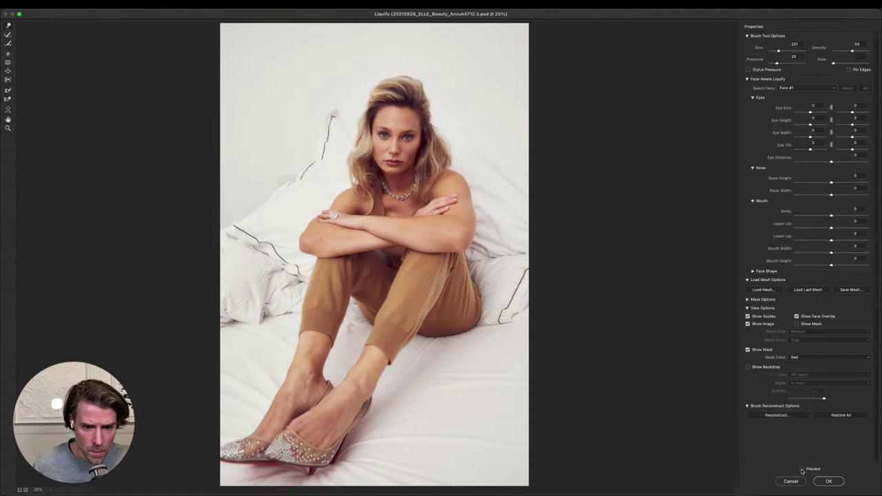
{"action": "left_click", "coordinate": [802, 470]}
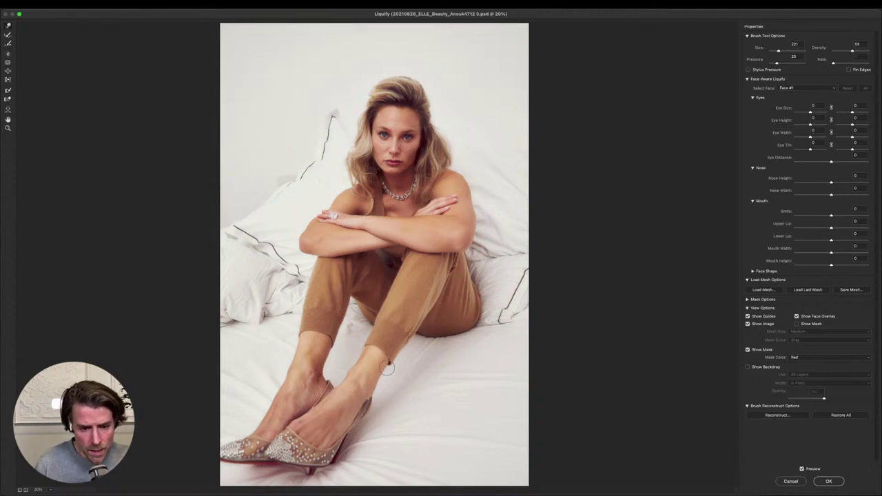
{"action": "left_click", "coordinate": [802, 470]}
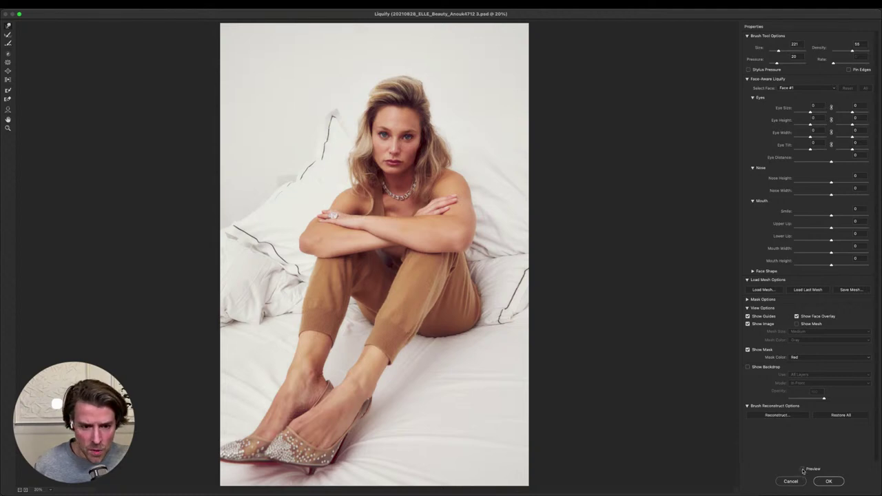
{"action": "left_click", "coordinate": [802, 470]}
{"action": "left_click", "coordinate": [802, 469]}
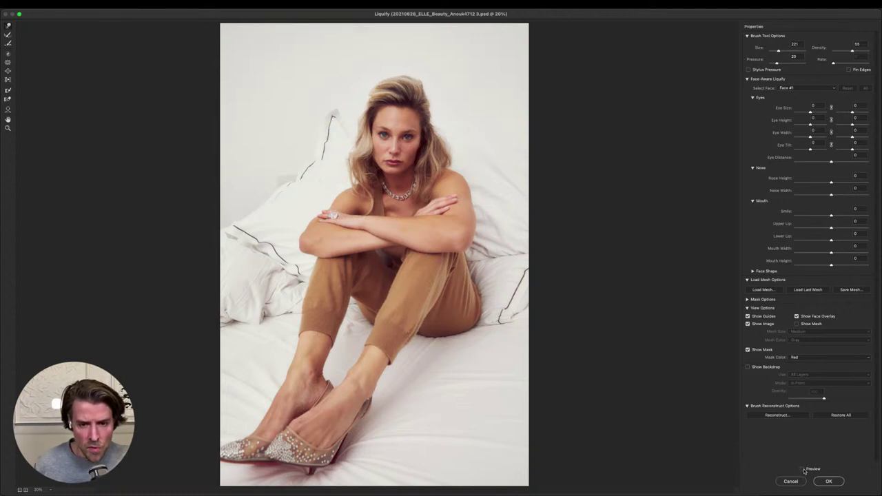
{"action": "left_click", "coordinate": [802, 470]}
{"action": "left_click", "coordinate": [802, 470]}
{"action": "left_click", "coordinate": [802, 471]}
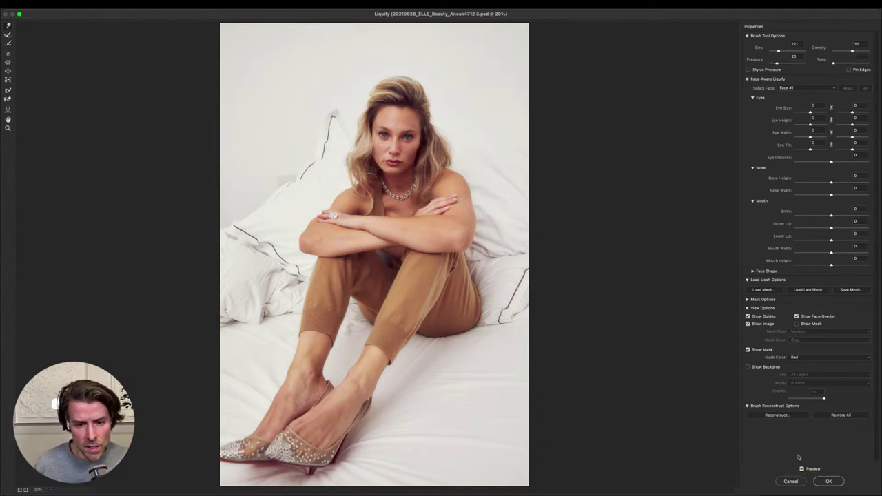
{"action": "left_click", "coordinate": [803, 470]}
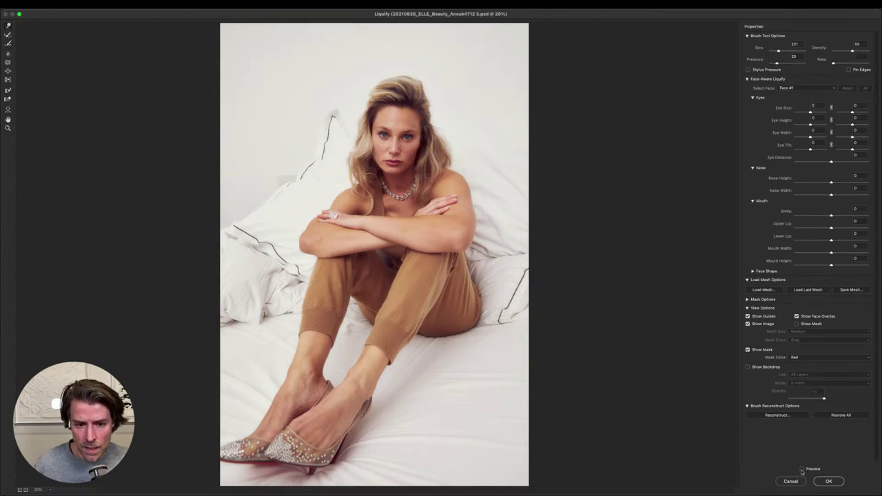
{"action": "left_click", "coordinate": [802, 470]}
Apply the Liquify changes and add a renamed, position-locked empty layer above the liquified layer for healing
{"action": "left_click", "coordinate": [835, 480]}
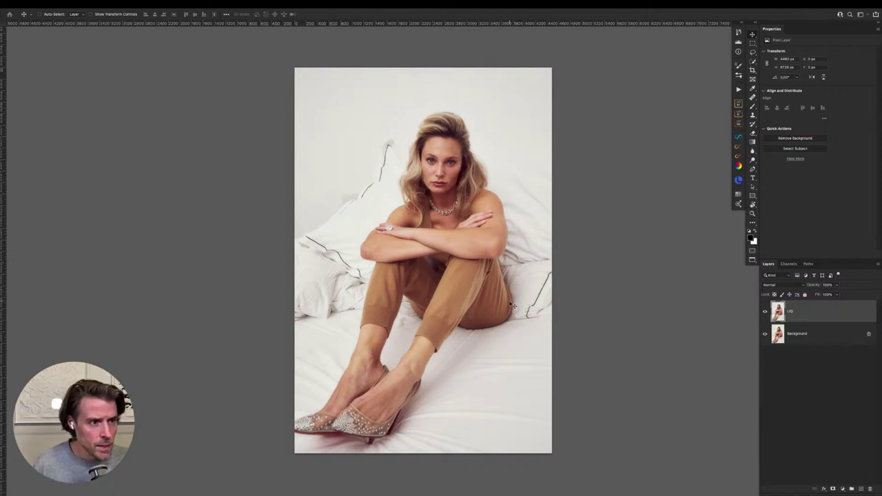
{"action": "left_click", "coordinate": [859, 489]}
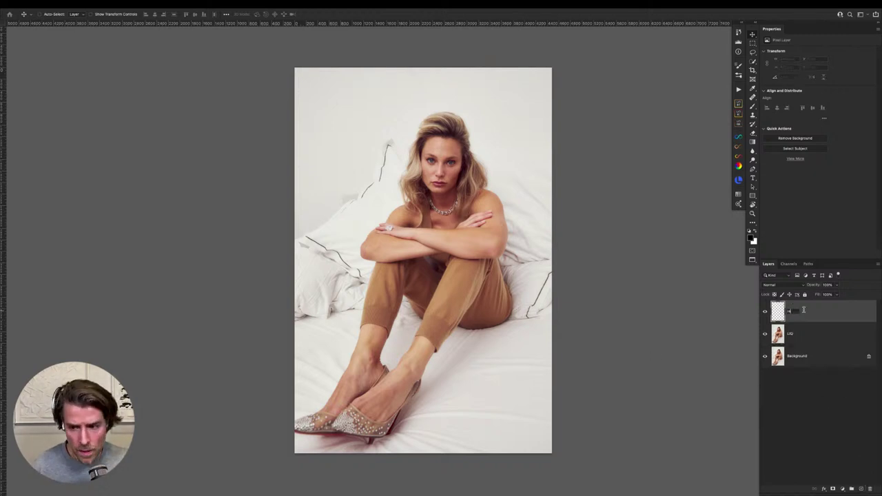
{"action": "left_click", "coordinate": [839, 308]}
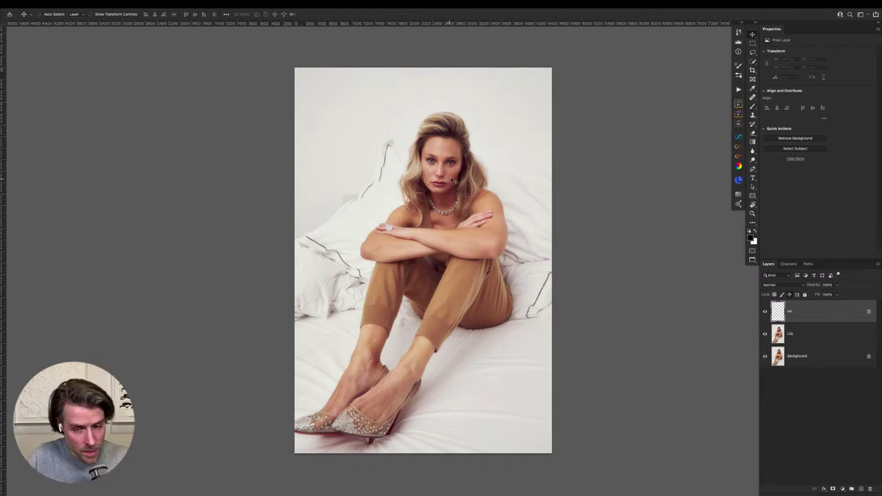
Reduce the Healing Brush size and start healing the small blemishes in the middle of the forehead
{"action": "key", "text": "j"}
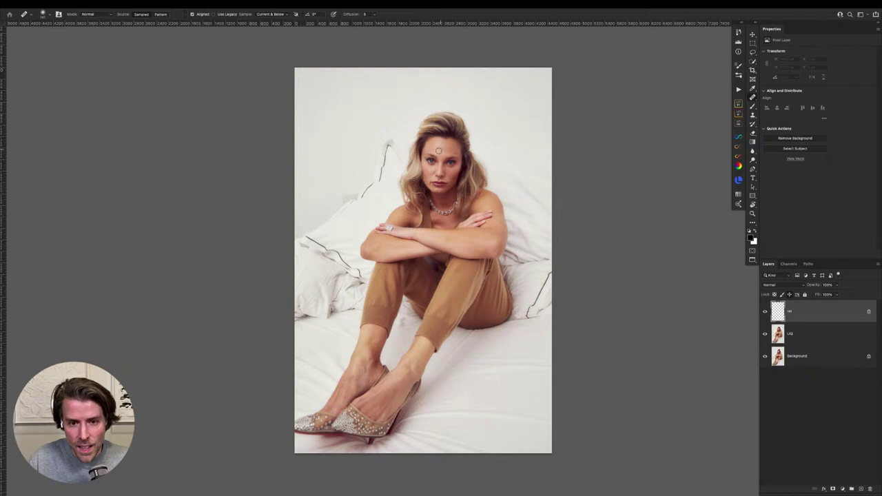
{"action": "scroll", "coordinate": [445, 150], "scroll_direction": "up", "scroll_amount": 5}
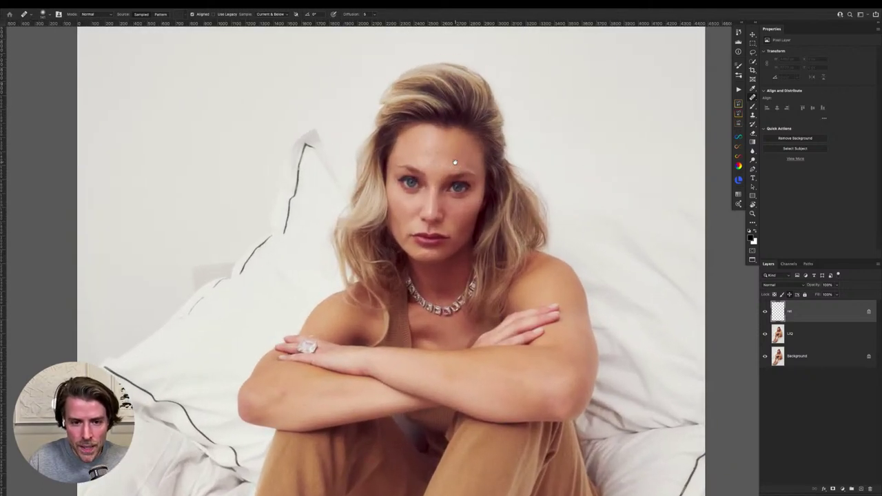
{"action": "right_click", "coordinate": [445, 153], "text": "alt"}
{"action": "left_click_drag", "start_coordinate": [444, 153], "coordinate": [444, 152]}
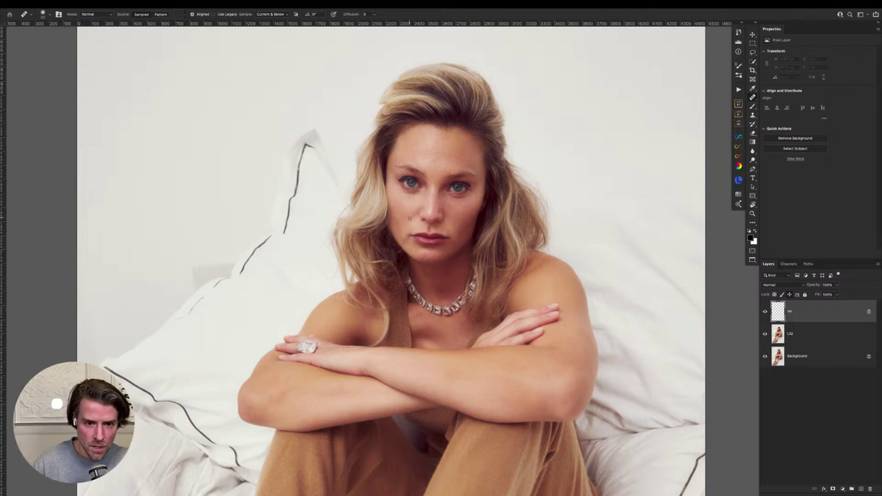
{"action": "scroll", "coordinate": [431, 166], "scroll_direction": "up", "scroll_amount": 4}
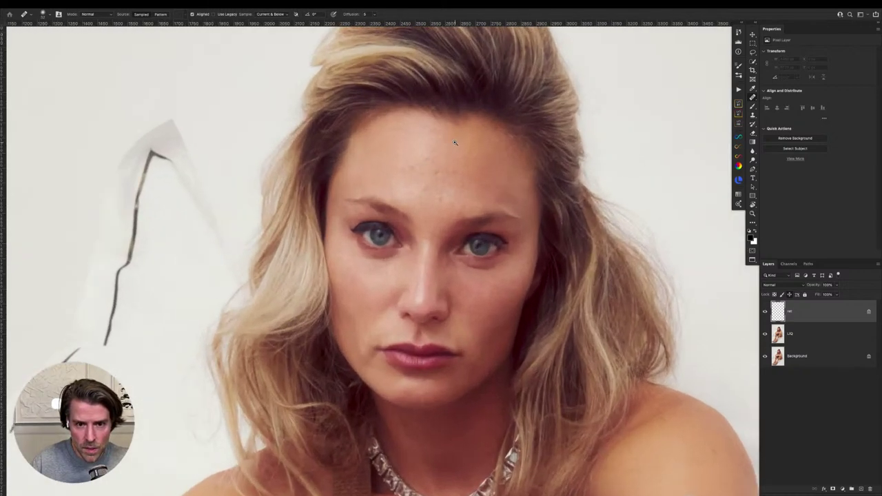
{"action": "scroll", "coordinate": [455, 142], "scroll_direction": "up", "scroll_amount": 2}
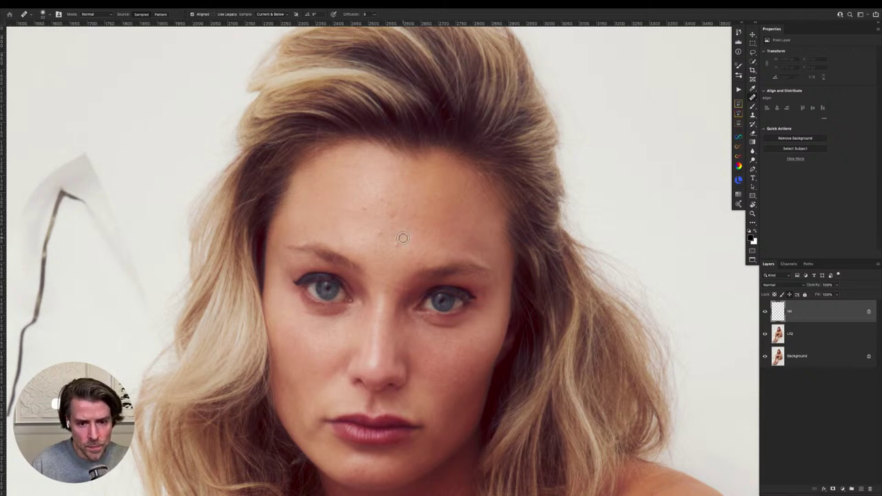
{"action": "left_click_drag", "start_coordinate": [413, 235], "coordinate": [403, 243]}
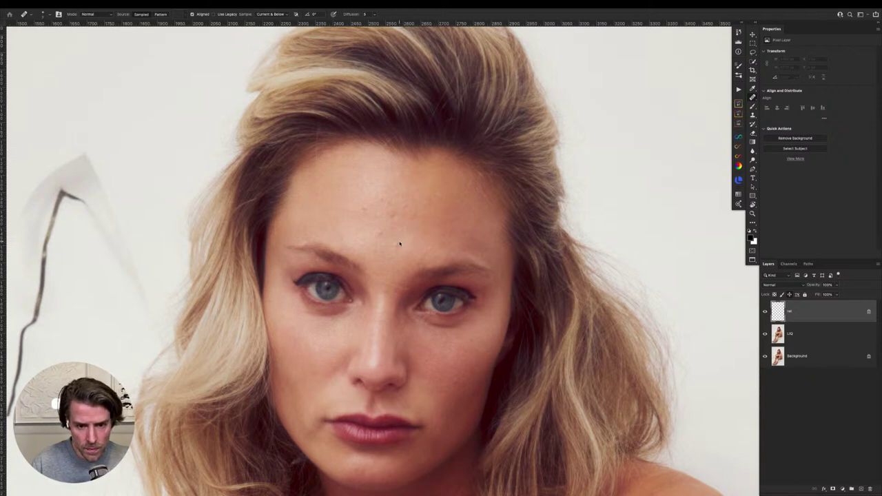
{"action": "scroll", "coordinate": [402, 243], "scroll_direction": "up", "scroll_amount": 2}
{"action": "left_click_drag", "start_coordinate": [380, 225], "coordinate": [366, 217]}
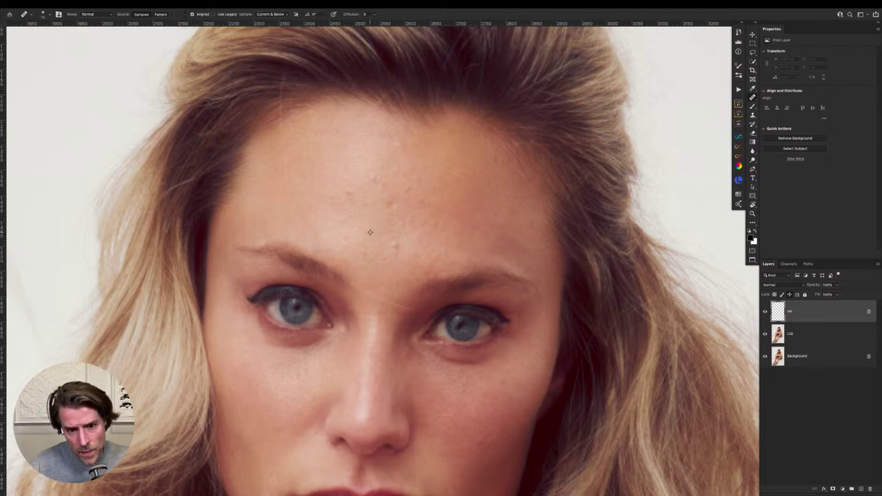
Sample clean skin high on the forehead and heal the blemishes below the hairline and across the forehead's centre
{"action": "left_click", "coordinate": [419, 169], "text": "alt"}
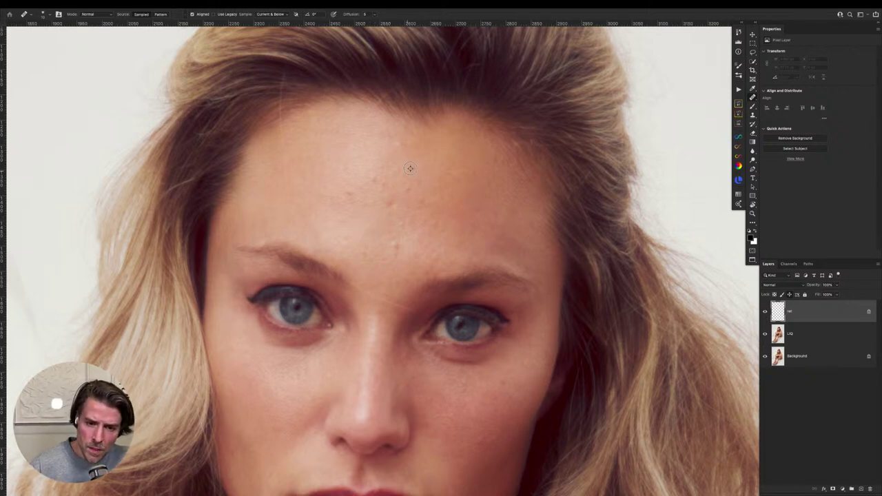
{"action": "mouse_move", "coordinate": [407, 174]}
{"action": "left_mouse_down"}
{"action": "mouse_move", "coordinate": [404, 193]}
{"action": "mouse_move", "coordinate": [422, 186]}
{"action": "mouse_move", "coordinate": [412, 182]}
{"action": "mouse_move", "coordinate": [428, 206]}
{"action": "left_mouse_up"}
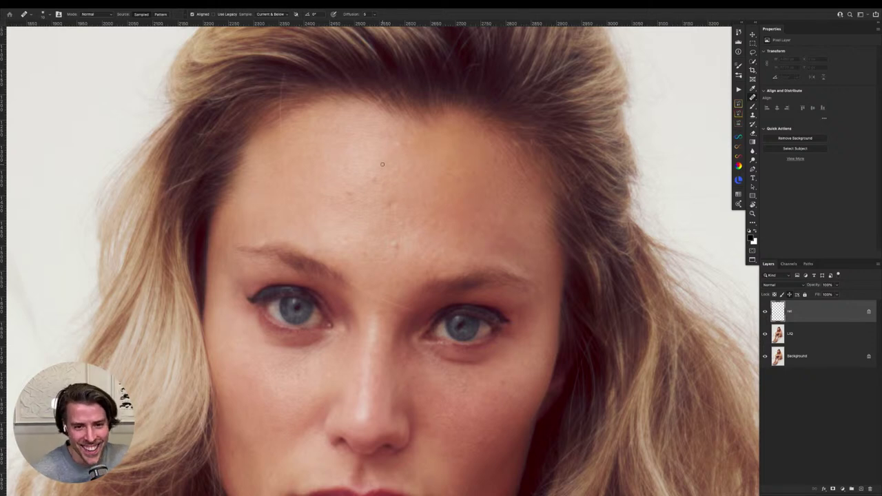
{"action": "mouse_move", "coordinate": [379, 166]}
{"action": "left_mouse_down"}
{"action": "mouse_move", "coordinate": [368, 189]}
{"action": "mouse_move", "coordinate": [350, 195]}
{"action": "mouse_move", "coordinate": [348, 184]}
{"action": "mouse_move", "coordinate": [349, 195]}
{"action": "mouse_move", "coordinate": [363, 179]}
{"action": "mouse_move", "coordinate": [383, 186]}
{"action": "mouse_move", "coordinate": [396, 164]}
{"action": "left_mouse_up"}
{"action": "scroll", "coordinate": [398, 175], "scroll_direction": "down", "scroll_amount": 1}
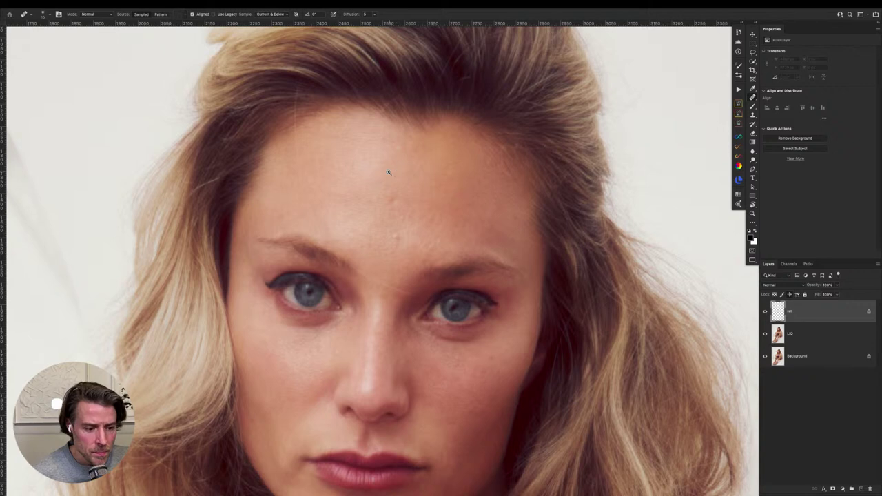
Heal the remaining bumps above the inner eyebrows and the uneven spots up the middle of the forehead
{"action": "scroll", "coordinate": [391, 155], "scroll_direction": "down", "scroll_amount": 1}
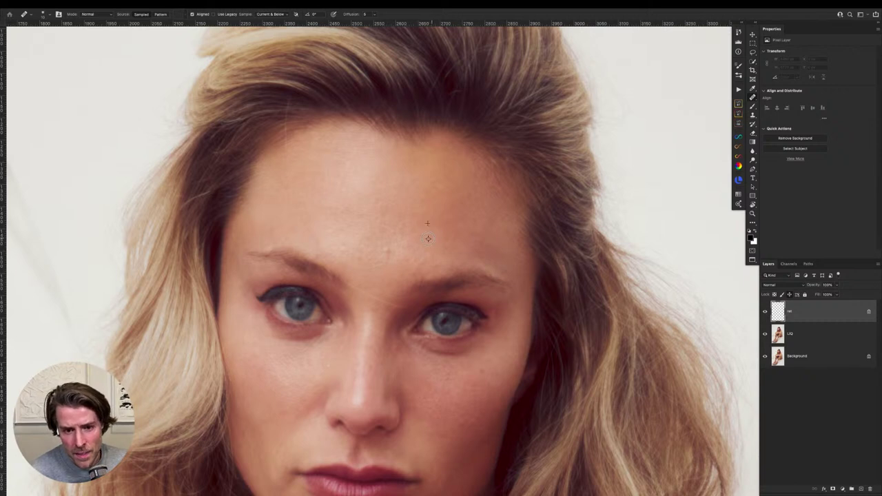
{"action": "mouse_move", "coordinate": [418, 234]}
{"action": "left_mouse_down"}
{"action": "mouse_move", "coordinate": [385, 248]}
{"action": "mouse_move", "coordinate": [388, 256]}
{"action": "left_mouse_up"}
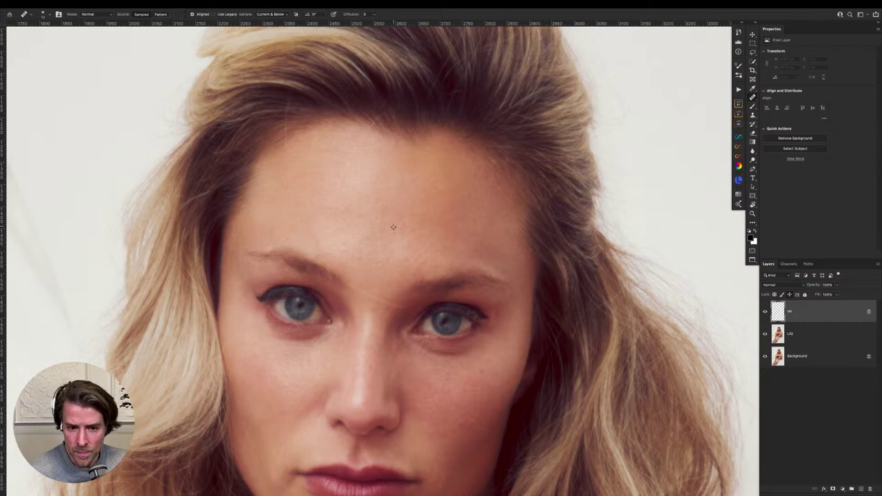
{"action": "mouse_move", "coordinate": [394, 226]}
{"action": "left_mouse_down"}
{"action": "mouse_move", "coordinate": [414, 223]}
{"action": "mouse_move", "coordinate": [384, 206]}
{"action": "mouse_move", "coordinate": [371, 182]}
{"action": "mouse_move", "coordinate": [379, 196]}
{"action": "mouse_move", "coordinate": [365, 189]}
{"action": "mouse_move", "coordinate": [346, 200]}
{"action": "mouse_move", "coordinate": [362, 214]}
{"action": "mouse_move", "coordinate": [338, 211]}
{"action": "mouse_move", "coordinate": [371, 174]}
{"action": "left_mouse_up"}
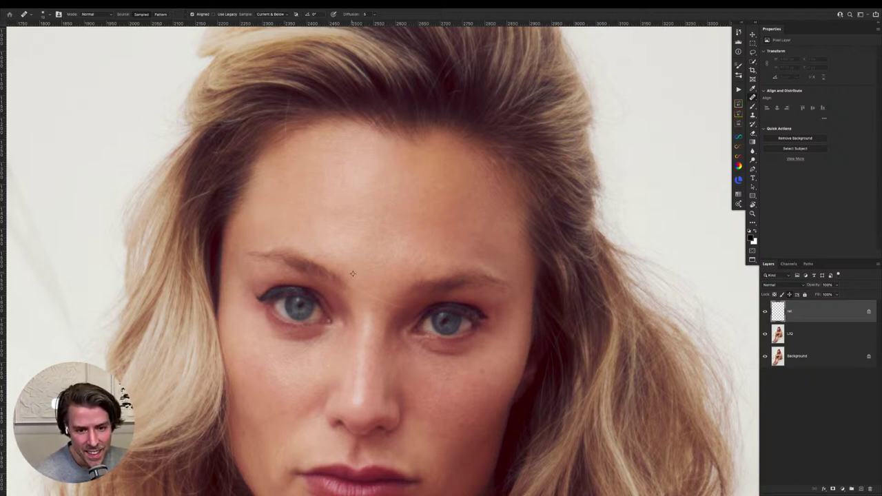
Sample skin between the eyebrows and heal the fine lines there and the marks on the lower forehead
{"action": "left_click", "coordinate": [378, 298], "text": "alt"}
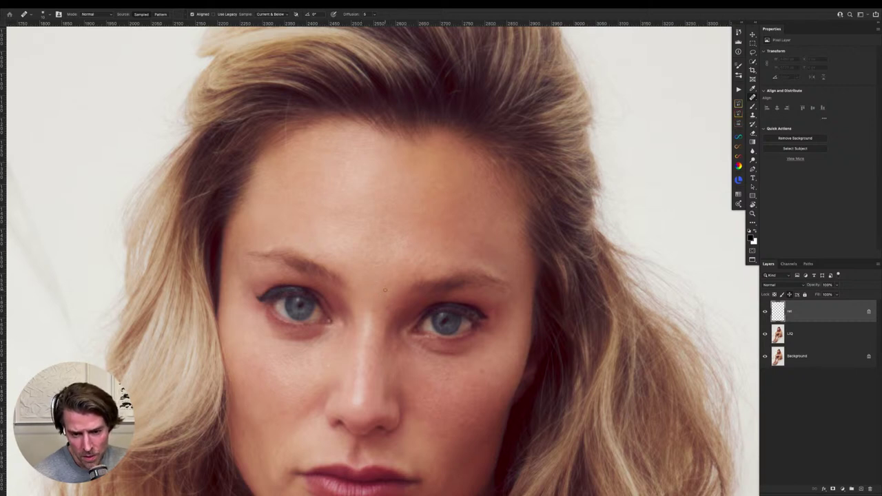
{"action": "left_click_drag", "start_coordinate": [389, 304], "coordinate": [386, 239]}
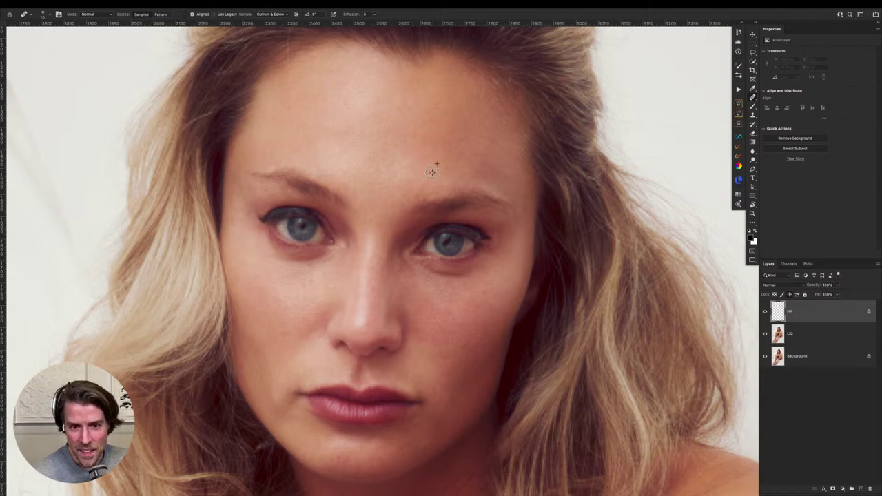
{"action": "left_click_drag", "start_coordinate": [425, 181], "coordinate": [427, 165]}
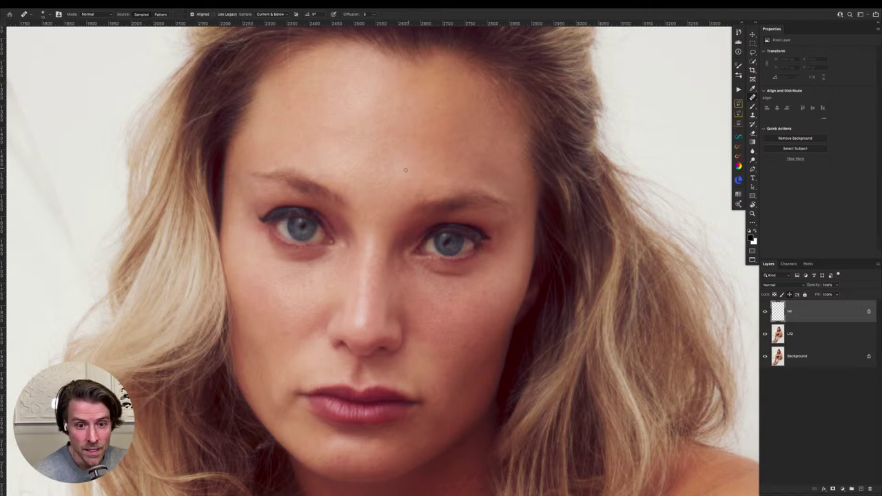
{"action": "left_click_drag", "start_coordinate": [405, 170], "coordinate": [391, 175]}
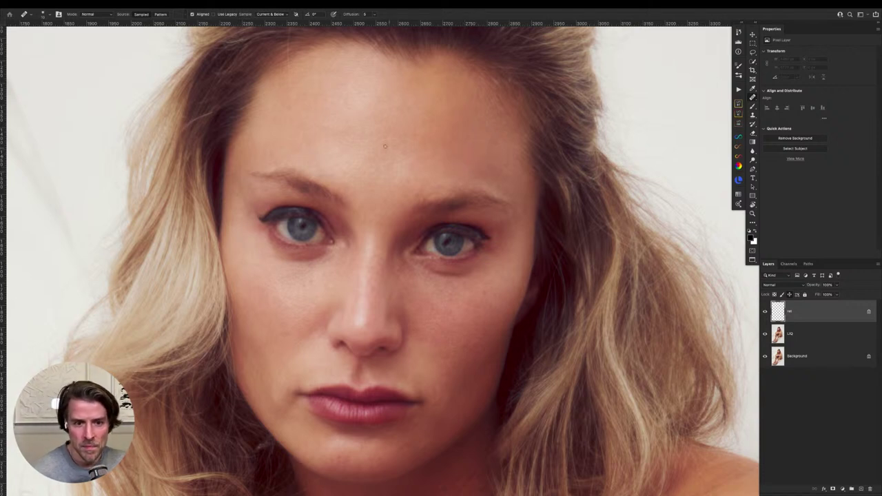
Check the forehead retouching by toggling the healing layer's visibility and viewing that layer on its own
{"action": "key", "text": "ctrl+comma"}
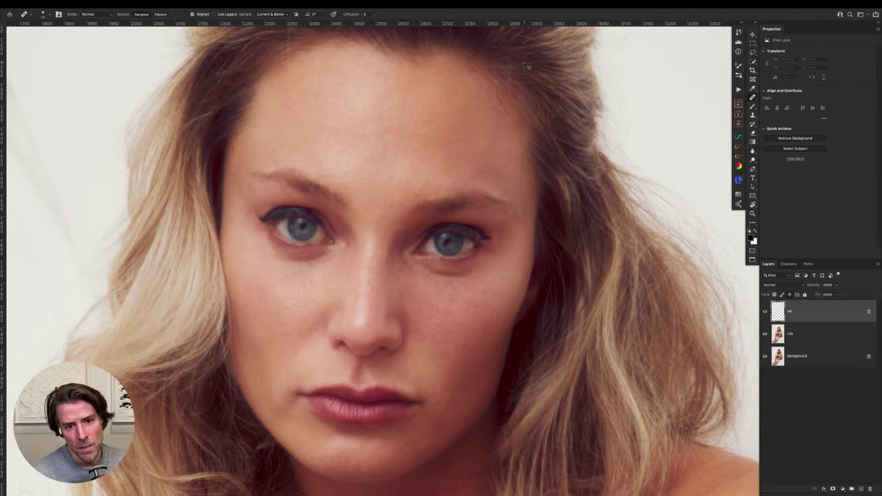
{"action": "key", "text": "ctrl+comma"}
{"action": "left_click", "coordinate": [765, 312], "text": "alt"}
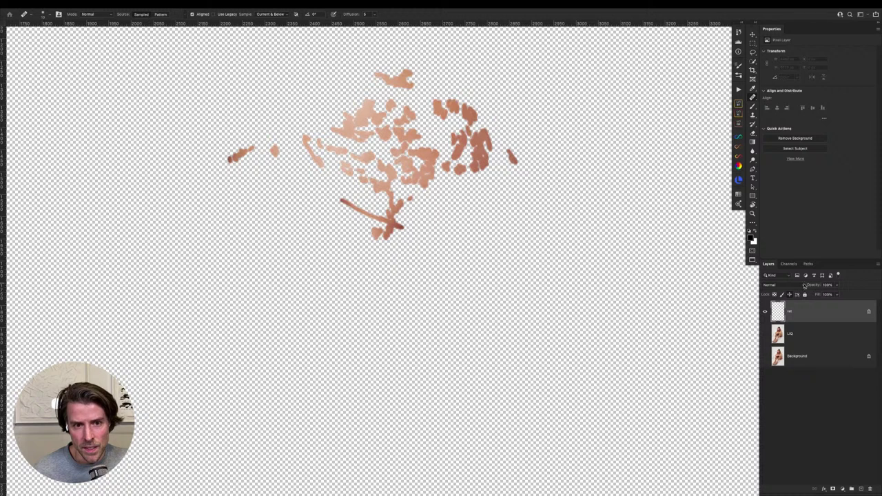
{"action": "left_click", "coordinate": [765, 312], "text": "alt"}
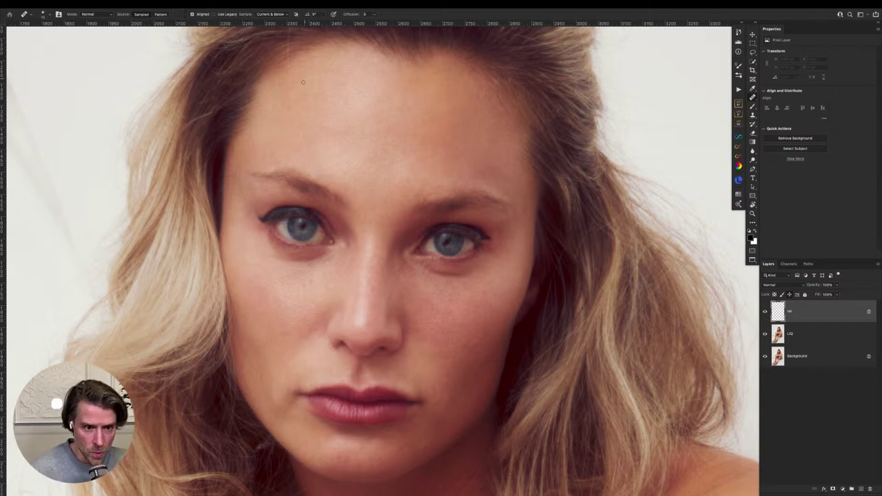
Heal the small mark on the upper bridge of the nose with the Healing Brush
{"action": "scroll", "coordinate": [294, 255], "scroll_direction": "down", "scroll_amount": 2}
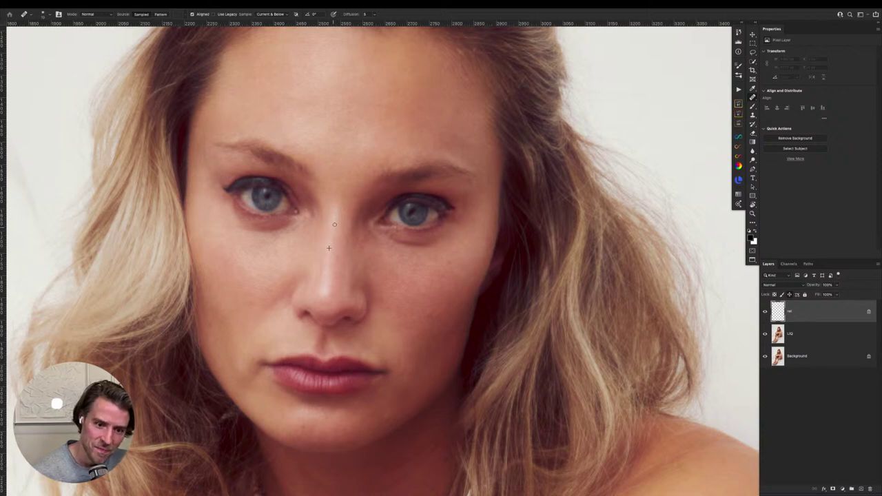
{"action": "left_click", "coordinate": [335, 239]}
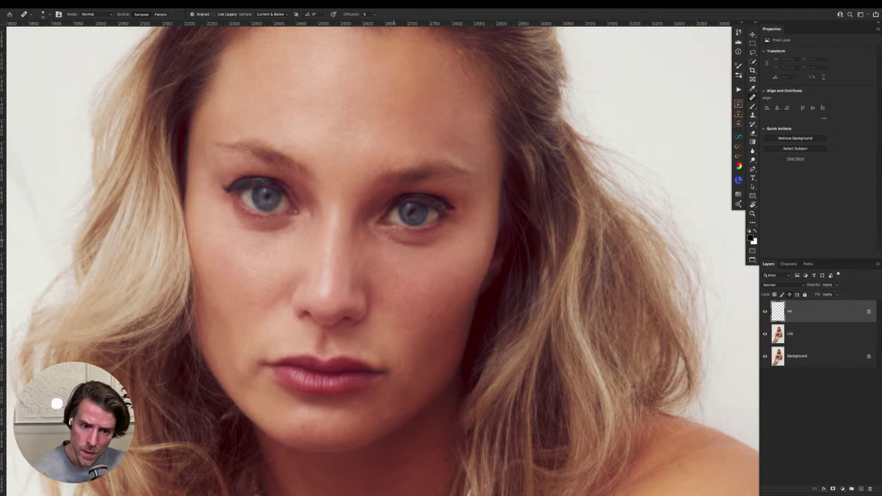
{"action": "scroll", "coordinate": [405, 247], "scroll_direction": "up", "scroll_amount": 3}
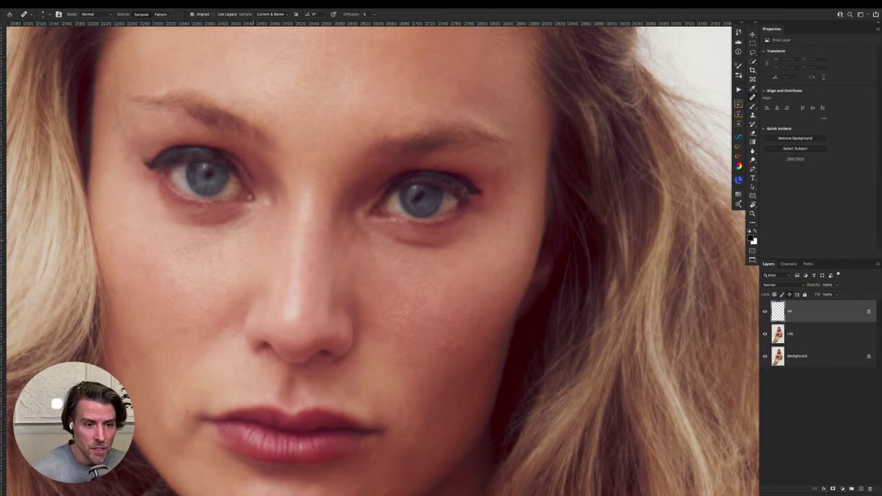
{"action": "left_click_drag", "start_coordinate": [285, 216], "coordinate": [363, 184]}
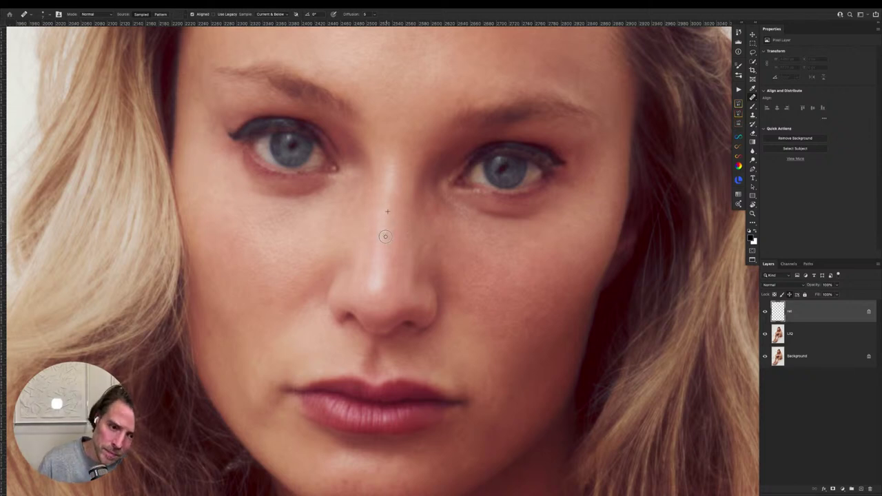
Heal the uneven spots on the shaded side of the chin and up the shaded cheek, sampling clean cheek skin nearby
{"action": "left_click_drag", "start_coordinate": [353, 344], "coordinate": [361, 199]}
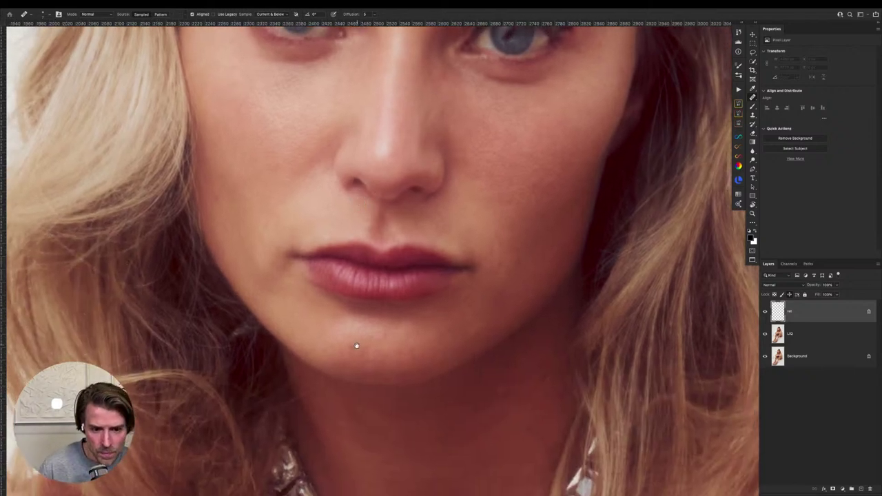
{"action": "scroll", "coordinate": [406, 349], "scroll_direction": "down", "scroll_amount": 3}
{"action": "scroll", "coordinate": [379, 339], "scroll_direction": "up", "scroll_amount": 6}
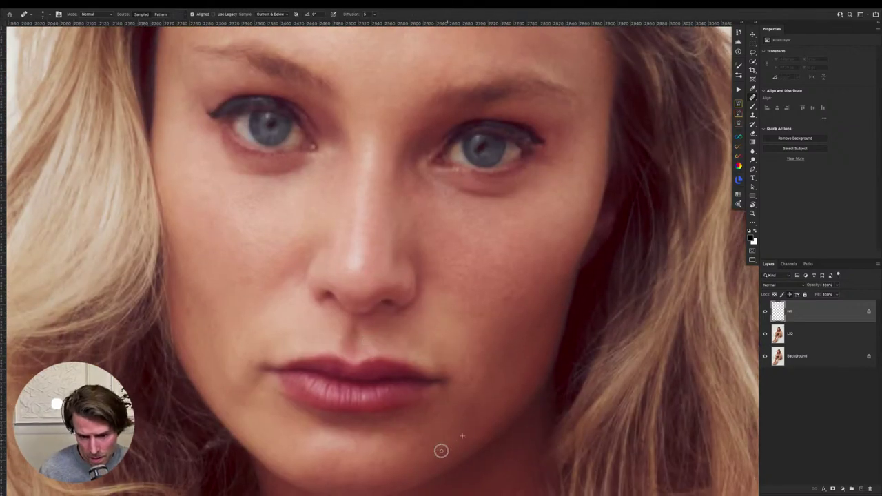
{"action": "mouse_move", "coordinate": [441, 448]}
{"action": "left_mouse_down"}
{"action": "mouse_move", "coordinate": [442, 430]}
{"action": "mouse_move", "coordinate": [401, 422]}
{"action": "mouse_move", "coordinate": [437, 406]}
{"action": "mouse_move", "coordinate": [438, 417]}
{"action": "left_mouse_up"}
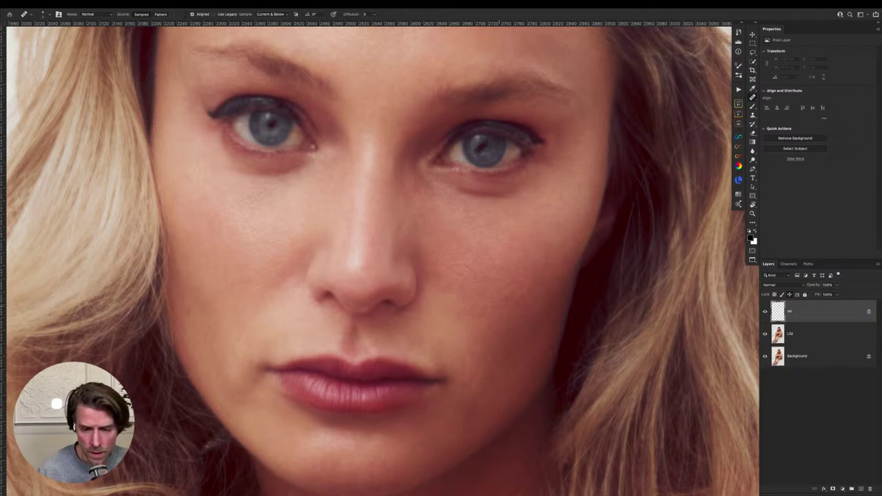
{"action": "mouse_move", "coordinate": [471, 370]}
{"action": "left_mouse_down"}
{"action": "mouse_move", "coordinate": [465, 355]}
{"action": "mouse_move", "coordinate": [484, 349]}
{"action": "left_mouse_up"}
{"action": "left_click", "coordinate": [475, 331], "text": "alt"}
{"action": "mouse_move", "coordinate": [504, 287]}
{"action": "left_mouse_down"}
{"action": "mouse_move", "coordinate": [521, 300]}
{"action": "mouse_move", "coordinate": [488, 258]}
{"action": "mouse_move", "coordinate": [455, 257]}
{"action": "mouse_move", "coordinate": [463, 275]}
{"action": "left_mouse_up"}
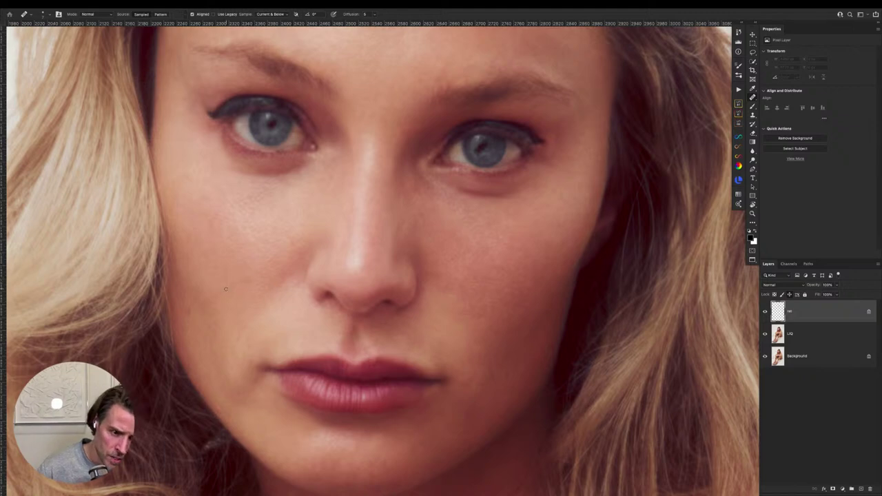
Sample clean skin on the lit cheek and heal the marks along its outer edge beside the hair
{"action": "left_click", "coordinate": [191, 295], "text": "alt"}
{"action": "left_click_drag", "start_coordinate": [189, 311], "coordinate": [190, 316]}
{"action": "scroll", "coordinate": [321, 250], "scroll_direction": "down", "scroll_amount": 5}
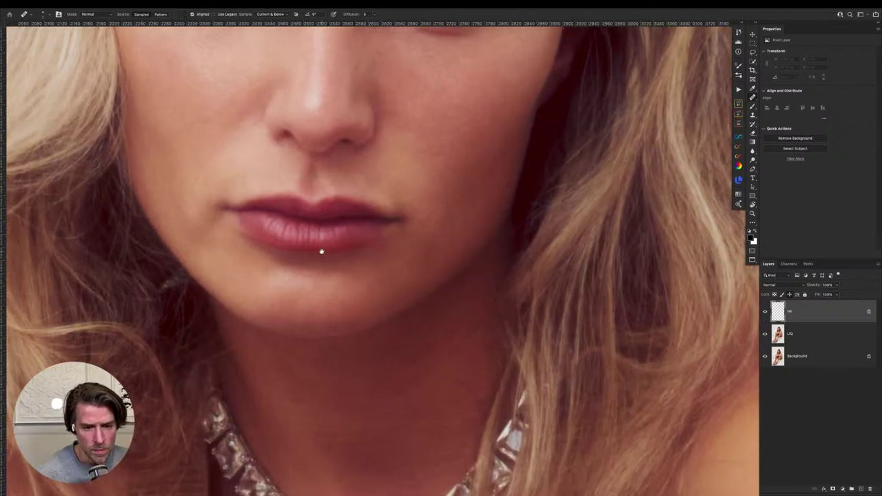
{"action": "scroll", "coordinate": [335, 292], "scroll_direction": "down", "scroll_amount": 3}
{"action": "scroll", "coordinate": [324, 267], "scroll_direction": "down", "scroll_amount": 3}
{"action": "scroll", "coordinate": [345, 270], "scroll_direction": "up", "scroll_amount": 3}
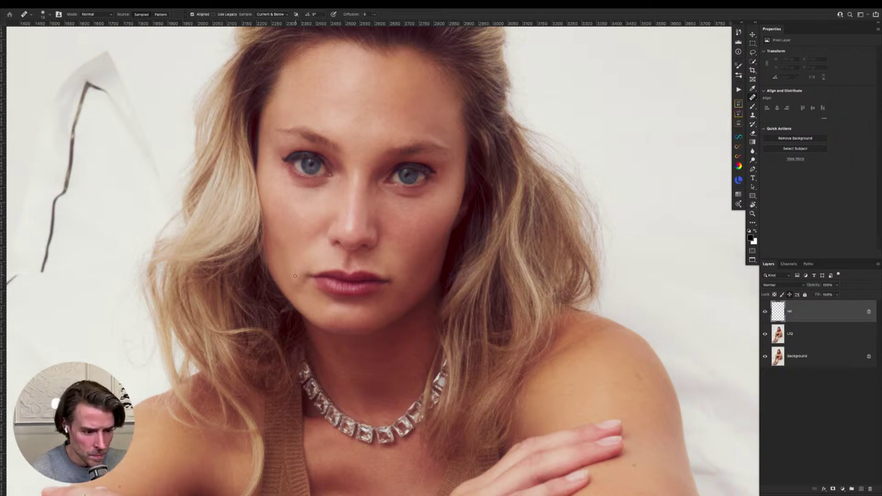
{"action": "scroll", "coordinate": [298, 288], "scroll_direction": "down", "scroll_amount": 1}
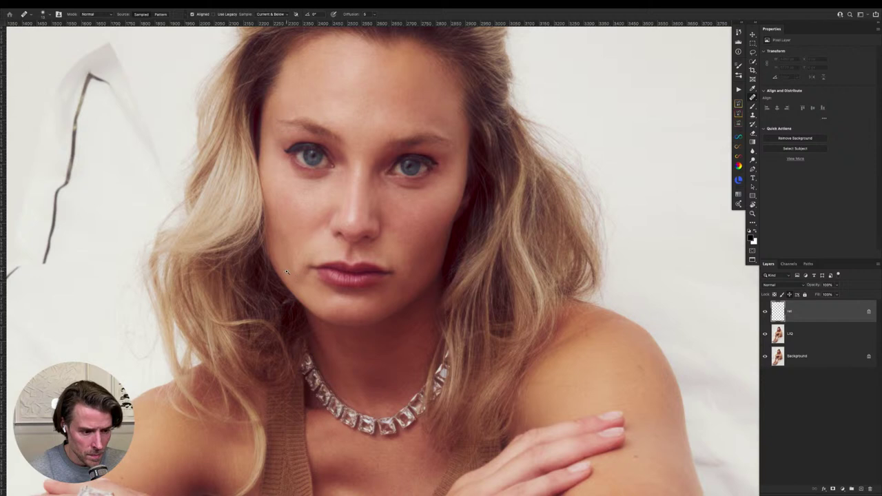
{"action": "scroll", "coordinate": [288, 272], "scroll_direction": "up", "scroll_amount": 1}
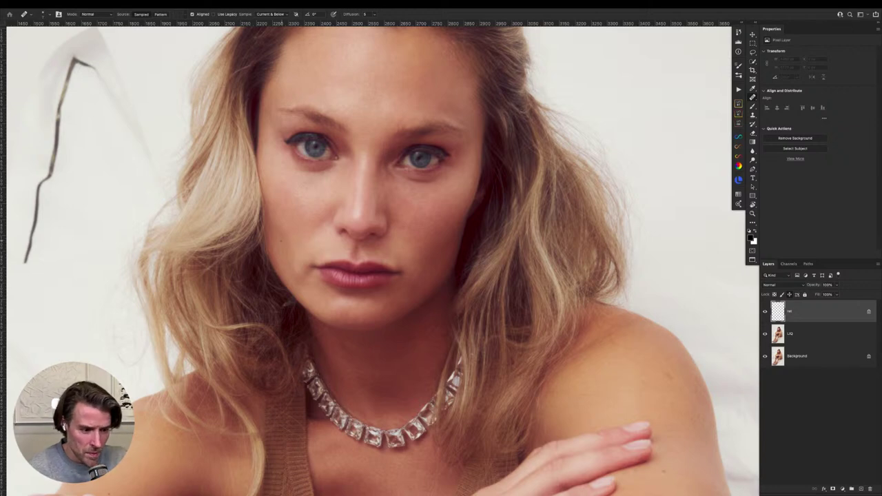
{"action": "scroll", "coordinate": [293, 269], "scroll_direction": "up", "scroll_amount": 3}
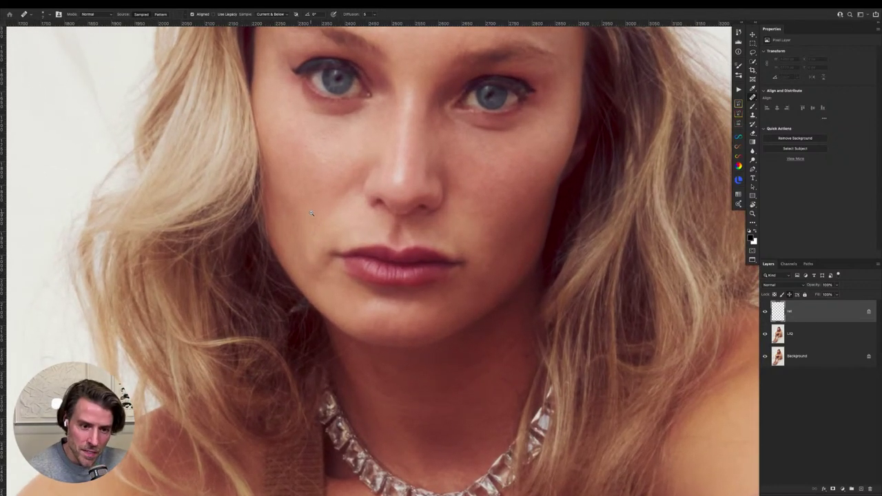
{"action": "left_click", "coordinate": [311, 212], "text": "alt"}
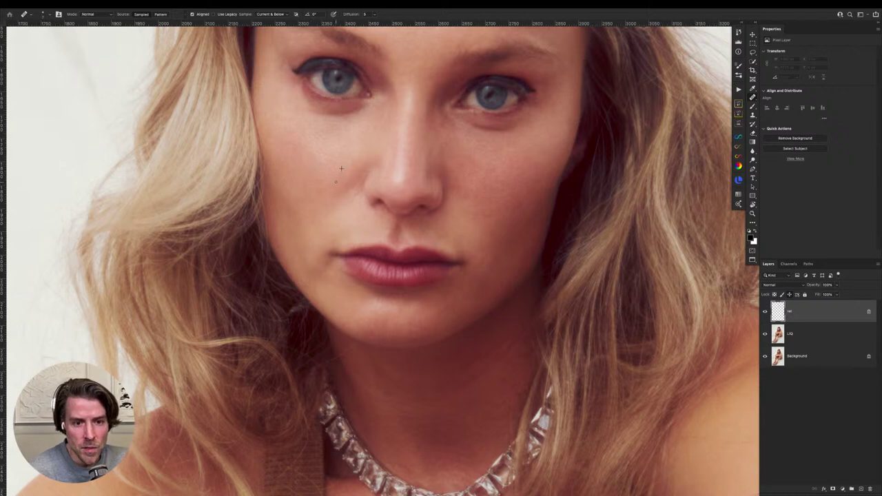
Sample skin at the lit temple and heal the marks beyond the eyebrow's tail and beside the outer eye corner
{"action": "left_click_drag", "start_coordinate": [384, 136], "coordinate": [362, 181]}
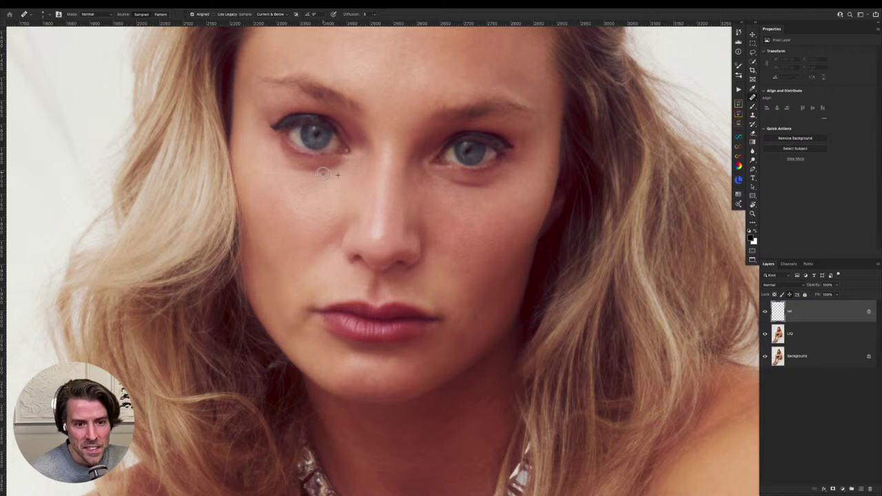
{"action": "scroll", "coordinate": [329, 187], "scroll_direction": "up", "scroll_amount": 5}
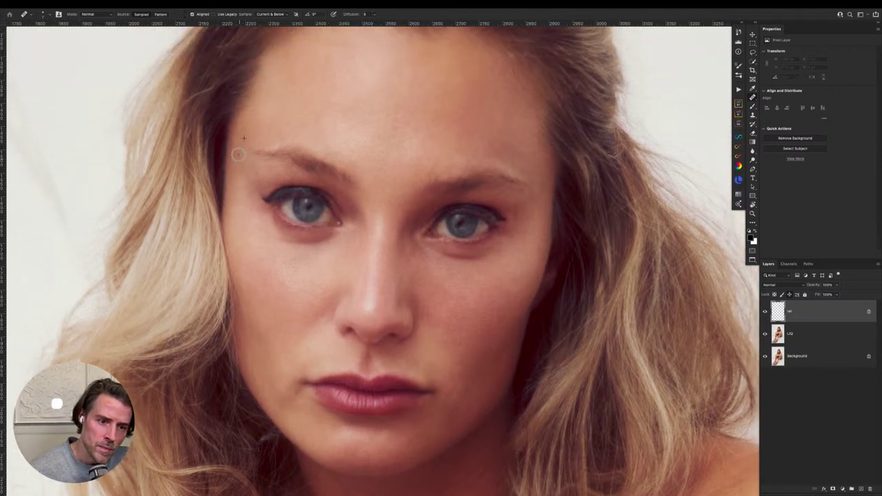
{"action": "left_click", "coordinate": [238, 186], "text": "alt"}
{"action": "left_click_drag", "start_coordinate": [235, 162], "coordinate": [236, 163]}
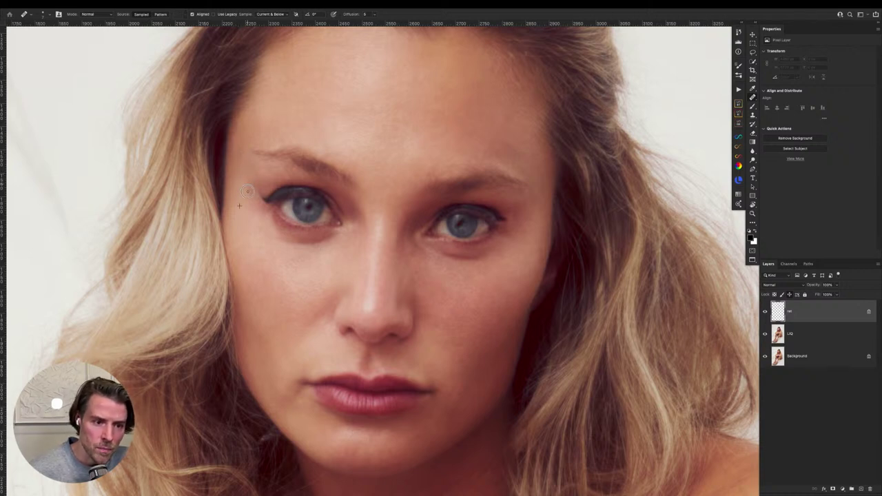
{"action": "left_click_drag", "start_coordinate": [254, 196], "coordinate": [247, 185]}
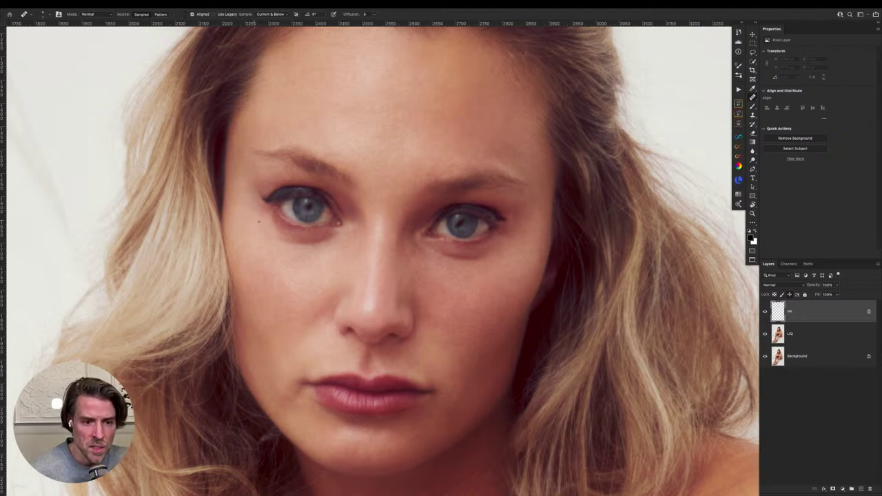
Switch to the Spot Healing Brush in Content-Aware mode and remove the stray hairs along the upper forehead's hairline
{"action": "scroll", "coordinate": [314, 211], "scroll_direction": "up", "scroll_amount": 3}
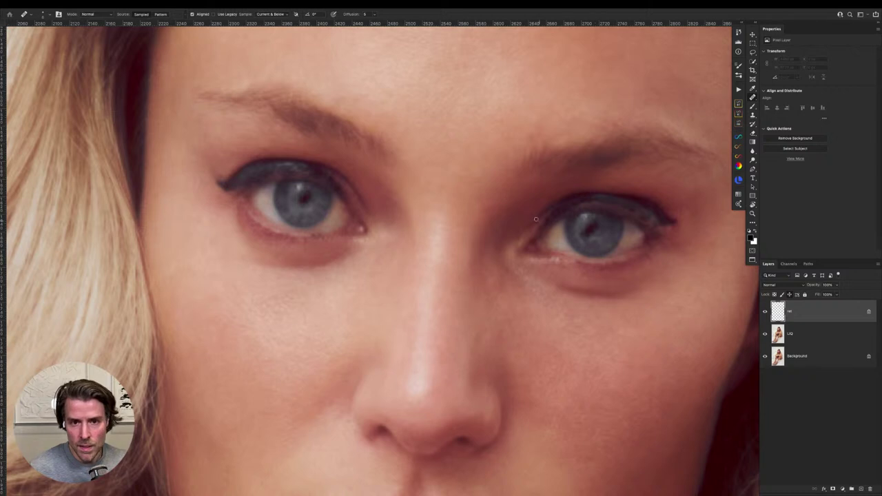
{"action": "scroll", "coordinate": [536, 219], "scroll_direction": "down", "scroll_amount": 5}
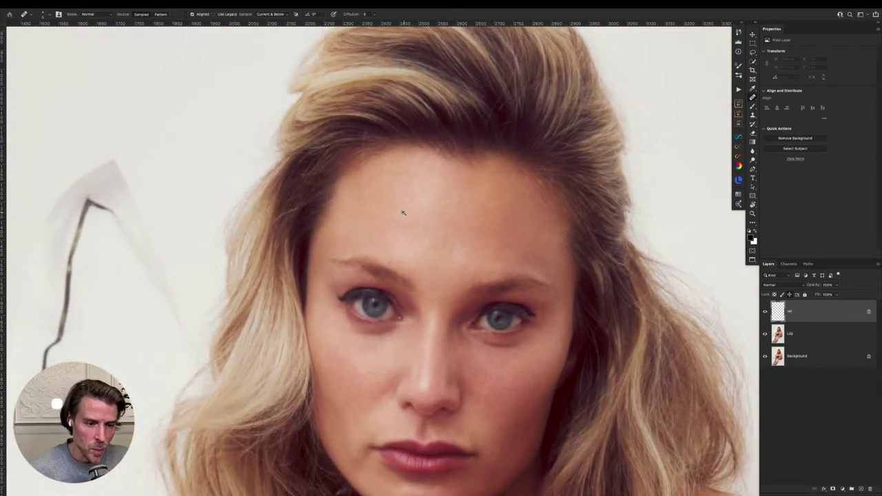
{"action": "scroll", "coordinate": [403, 212], "scroll_direction": "up", "scroll_amount": 3}
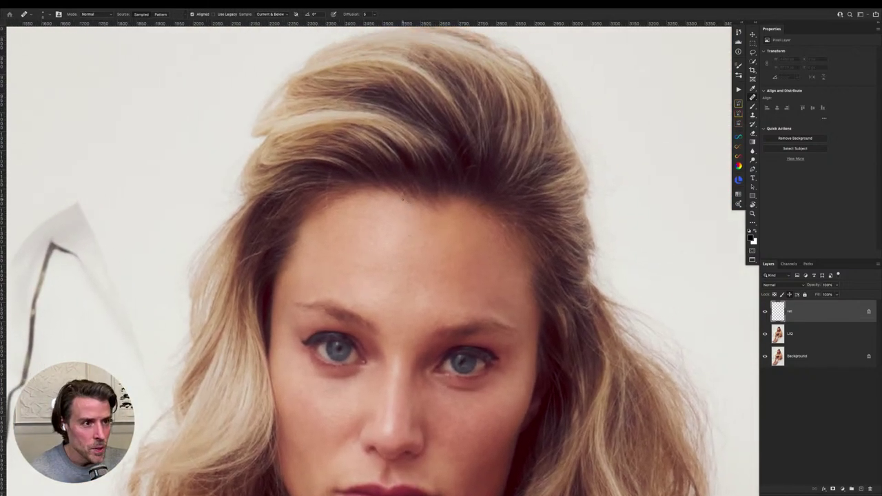
{"action": "key", "text": "shift+j"}
{"action": "key", "text": "shift+j"}
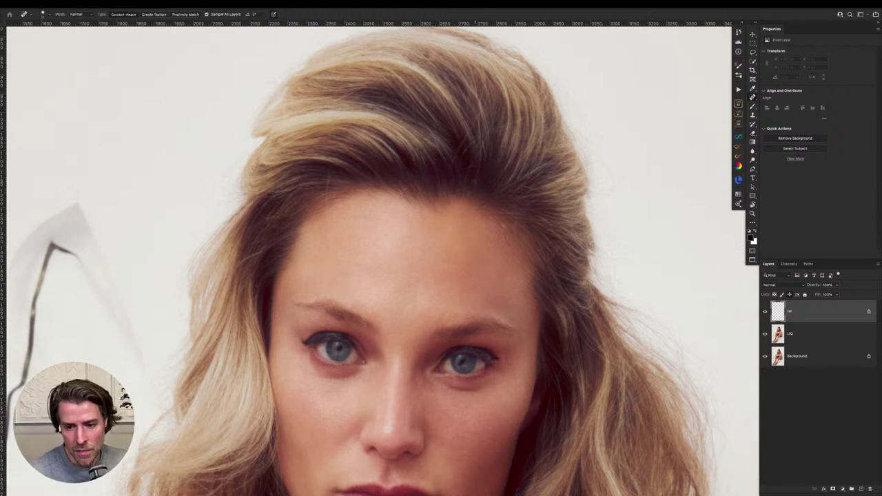
{"action": "left_click_drag", "start_coordinate": [336, 188], "coordinate": [331, 187]}
{"action": "scroll", "coordinate": [326, 201], "scroll_direction": "up", "scroll_amount": 3}
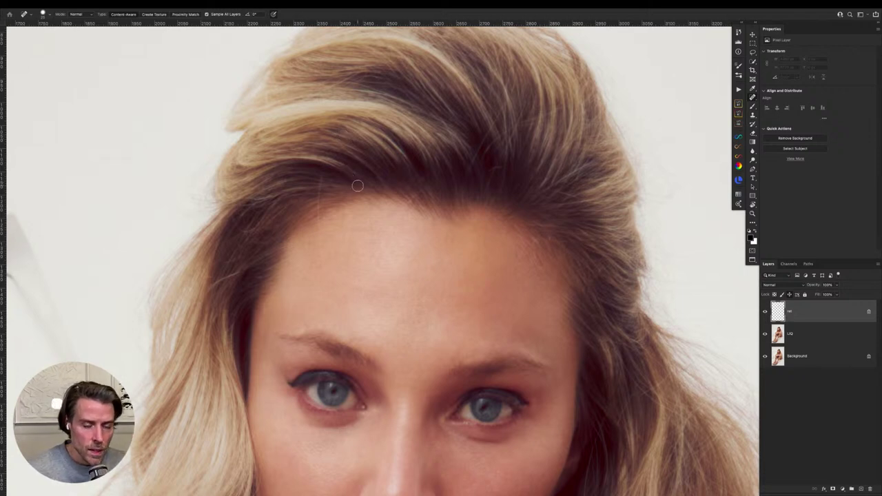
{"action": "left_click_drag", "start_coordinate": [323, 163], "coordinate": [319, 238]}
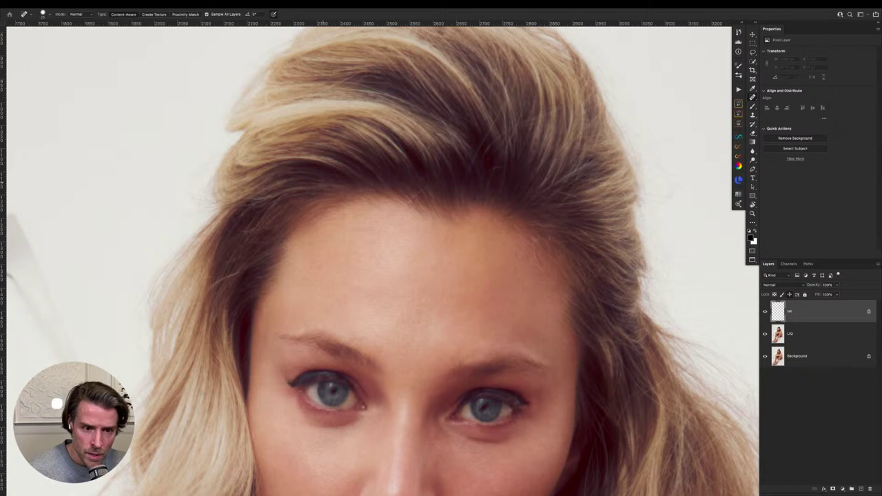
{"action": "left_click_drag", "start_coordinate": [319, 204], "coordinate": [319, 229]}
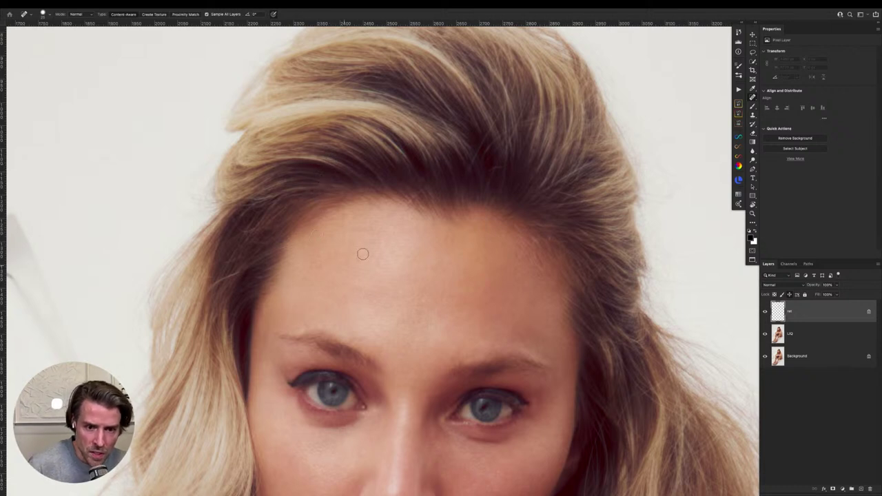
{"action": "left_click_drag", "start_coordinate": [418, 189], "coordinate": [408, 205]}
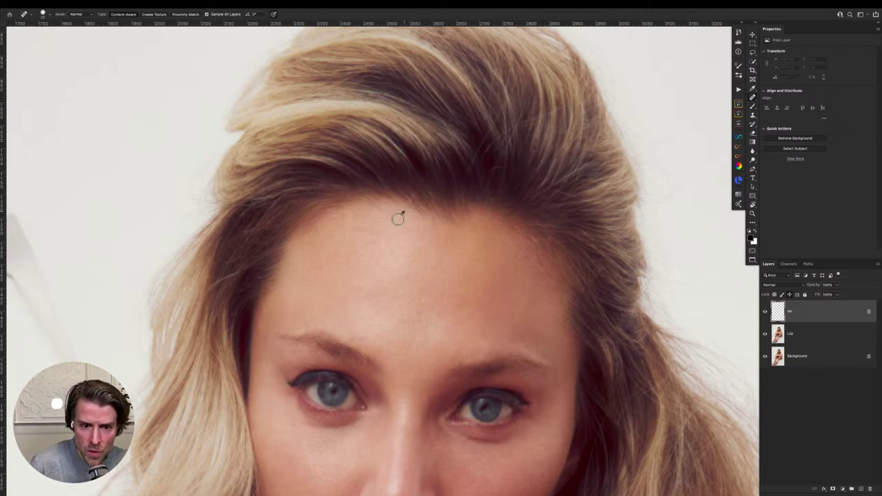
Clean up stray and crossing hairs along the hairline and crown with the Spot Healing Brush
{"action": "left_click_drag", "start_coordinate": [503, 137], "coordinate": [430, 216]}
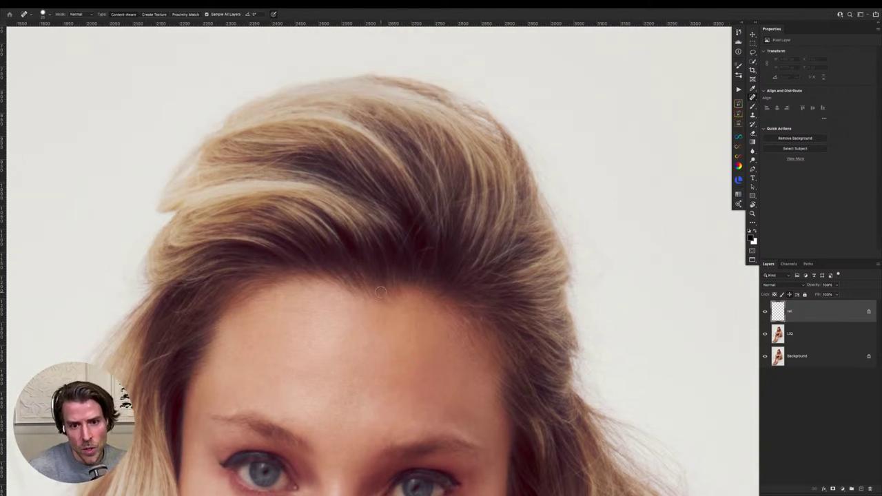
{"action": "mouse_move", "coordinate": [397, 254]}
{"action": "left_mouse_down"}
{"action": "mouse_move", "coordinate": [427, 197]}
{"action": "mouse_move", "coordinate": [396, 256]}
{"action": "mouse_move", "coordinate": [434, 218]}
{"action": "left_mouse_up"}
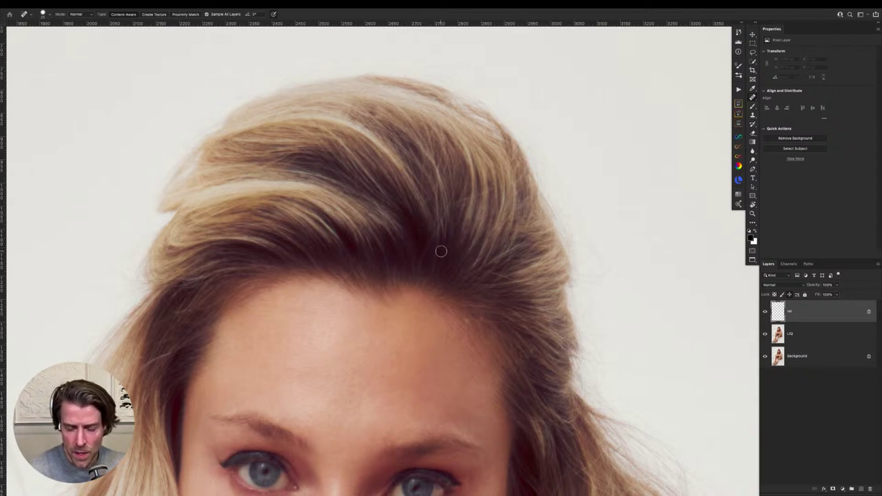
{"action": "left_click_drag", "start_coordinate": [494, 271], "coordinate": [522, 287]}
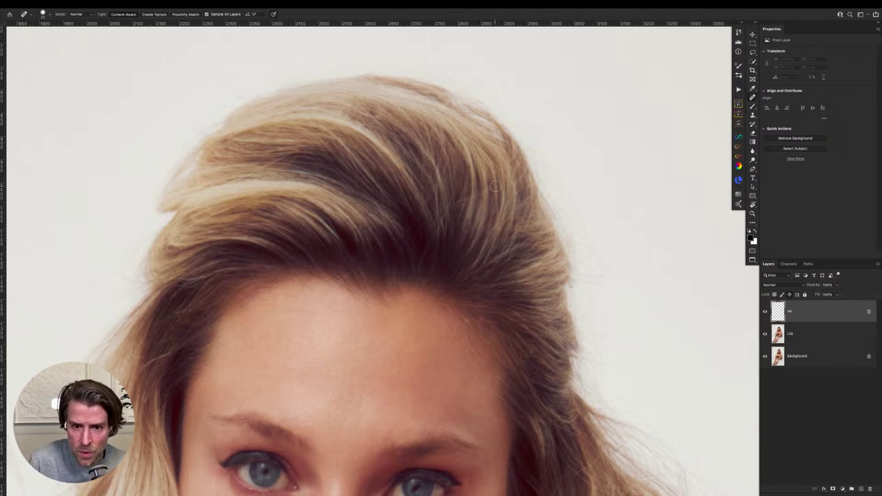
{"action": "left_click_drag", "start_coordinate": [457, 201], "coordinate": [459, 196]}
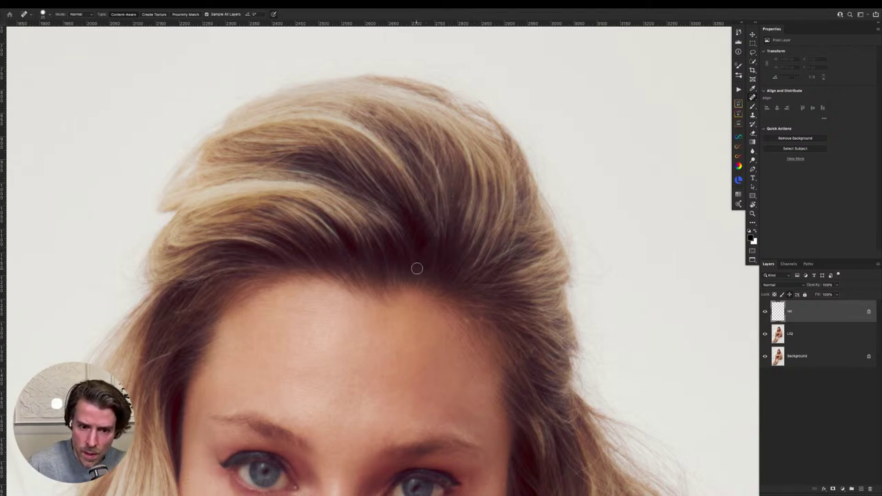
{"action": "left_click_drag", "start_coordinate": [435, 225], "coordinate": [412, 237]}
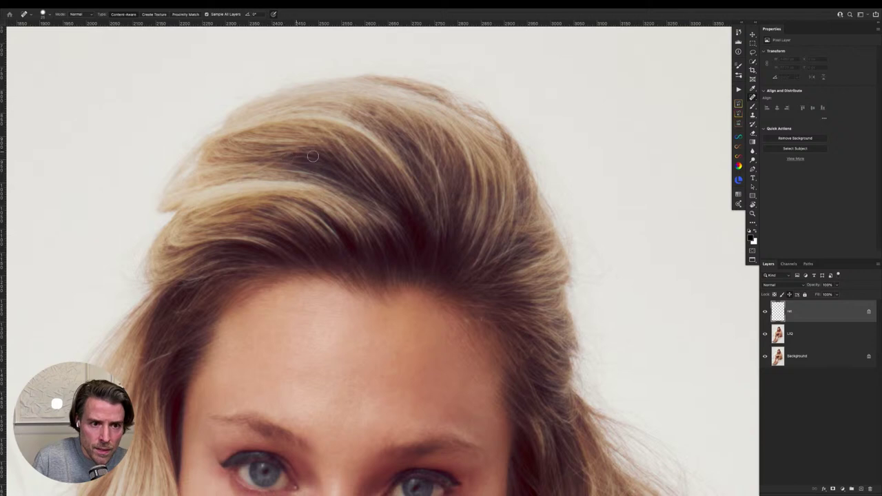
{"action": "left_click_drag", "start_coordinate": [292, 152], "coordinate": [276, 160]}
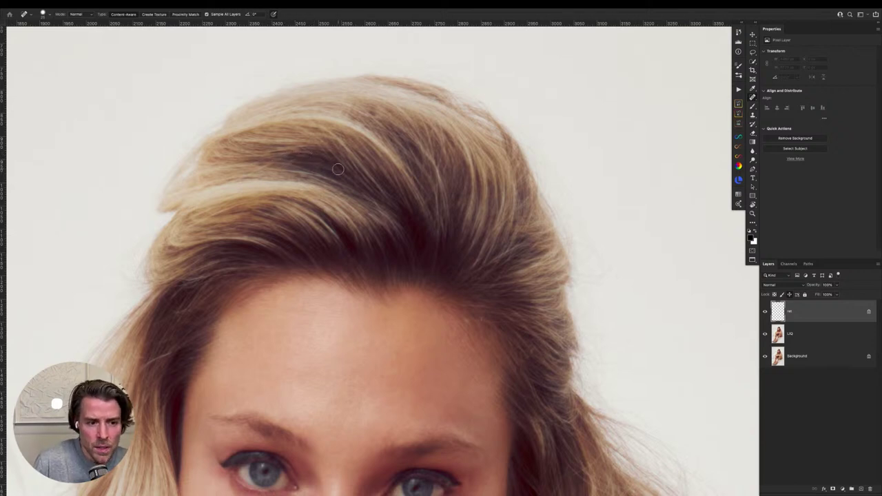
Heal the stray hairs, marks and small blemishes on the bare shoulder beside the hair with the Spot Healing Brush
{"action": "scroll", "coordinate": [262, 242], "scroll_direction": "down", "scroll_amount": 4}
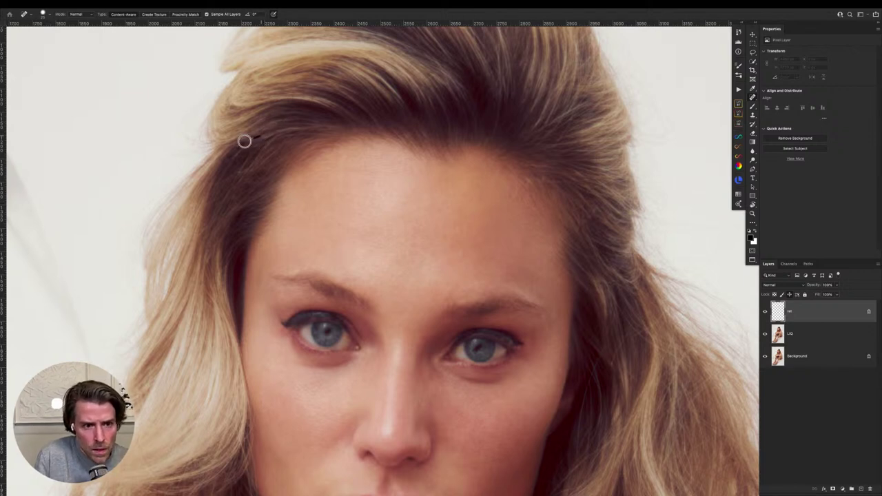
{"action": "scroll", "coordinate": [445, 158], "scroll_direction": "down", "scroll_amount": 10}
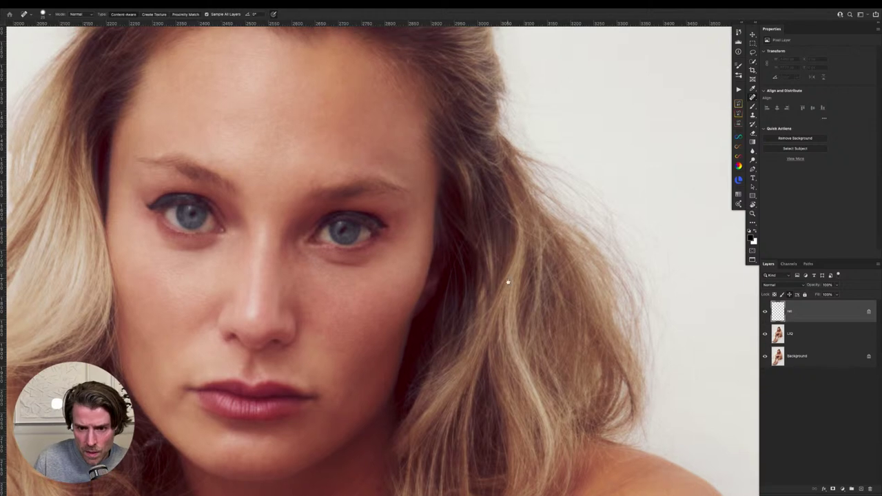
{"action": "scroll", "coordinate": [506, 208], "scroll_direction": "down", "scroll_amount": 3}
{"action": "scroll", "coordinate": [507, 207], "scroll_direction": "left", "scroll_amount": 4}
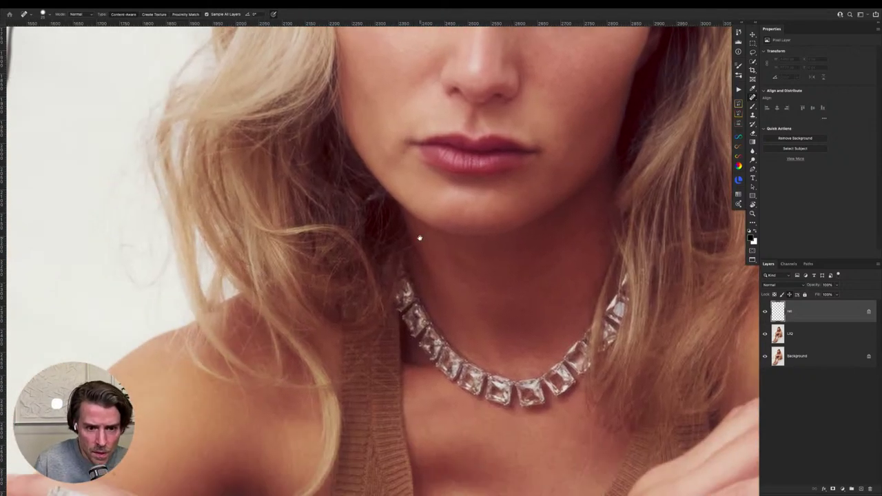
{"action": "scroll", "coordinate": [419, 238], "scroll_direction": "down", "scroll_amount": 5}
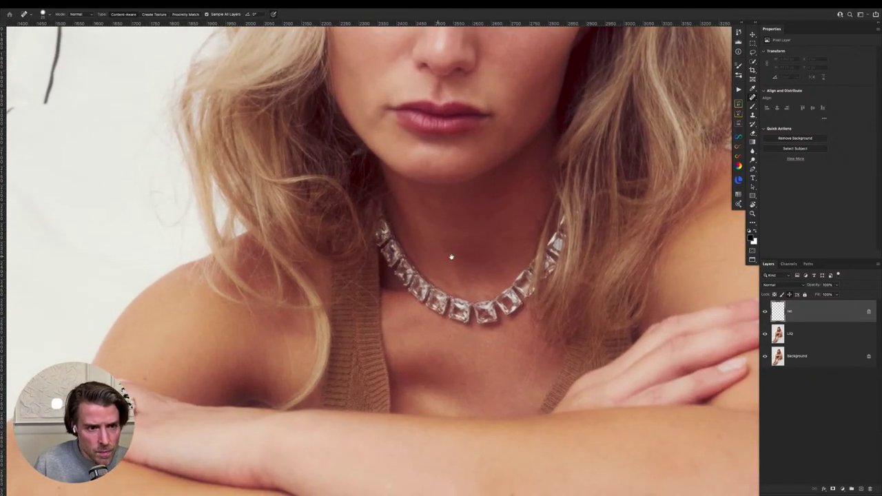
{"action": "scroll", "coordinate": [452, 257], "scroll_direction": "down", "scroll_amount": 5}
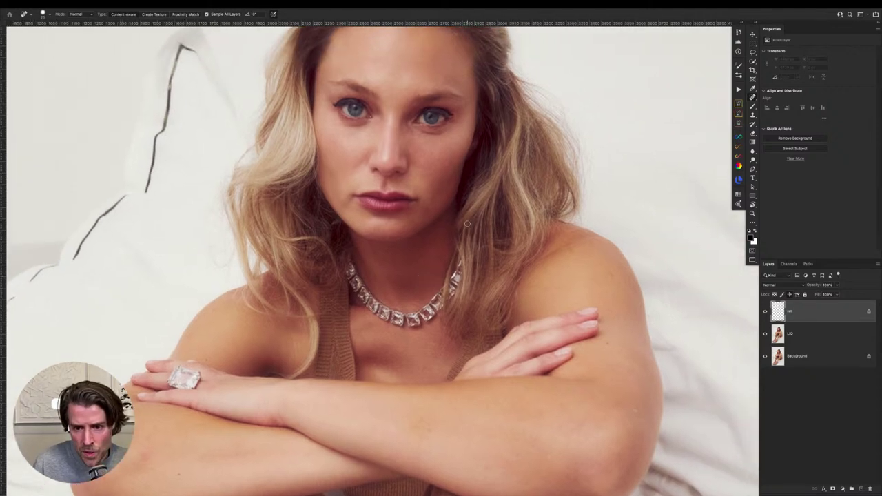
{"action": "scroll", "coordinate": [561, 285], "scroll_direction": "up", "scroll_amount": 5}
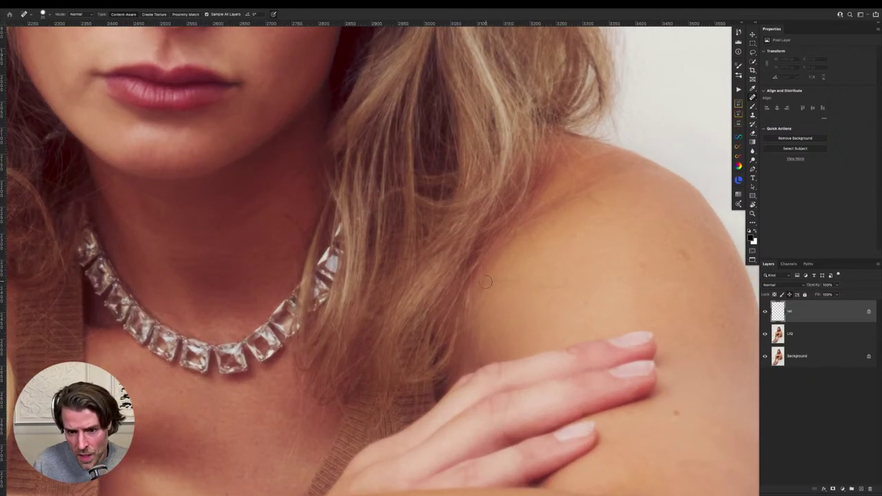
{"action": "left_click_drag", "start_coordinate": [486, 282], "coordinate": [581, 283]}
{"action": "left_click_drag", "start_coordinate": [525, 226], "coordinate": [539, 263]}
{"action": "left_click_drag", "start_coordinate": [591, 198], "coordinate": [643, 196]}
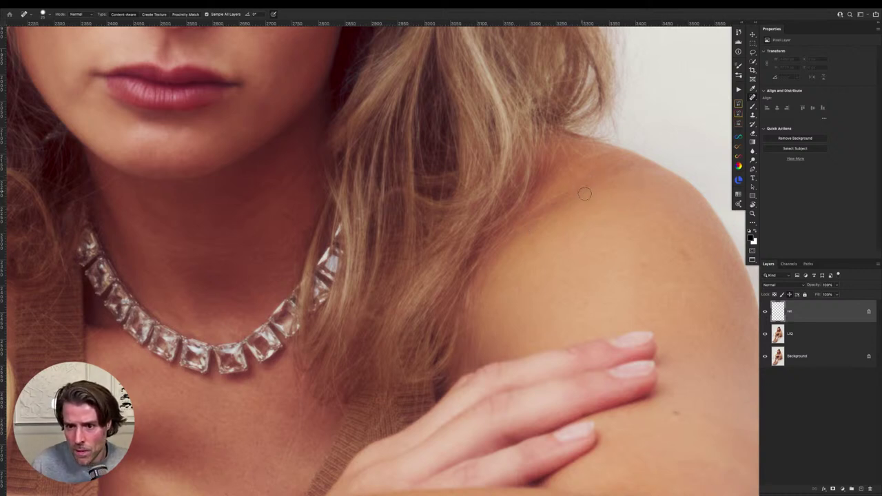
{"action": "left_click_drag", "start_coordinate": [679, 247], "coordinate": [683, 258]}
Heal the dark spot on the upper arm beside the fingertips and the blemish near the elbow
{"action": "scroll", "coordinate": [669, 266], "scroll_direction": "down", "scroll_amount": 3}
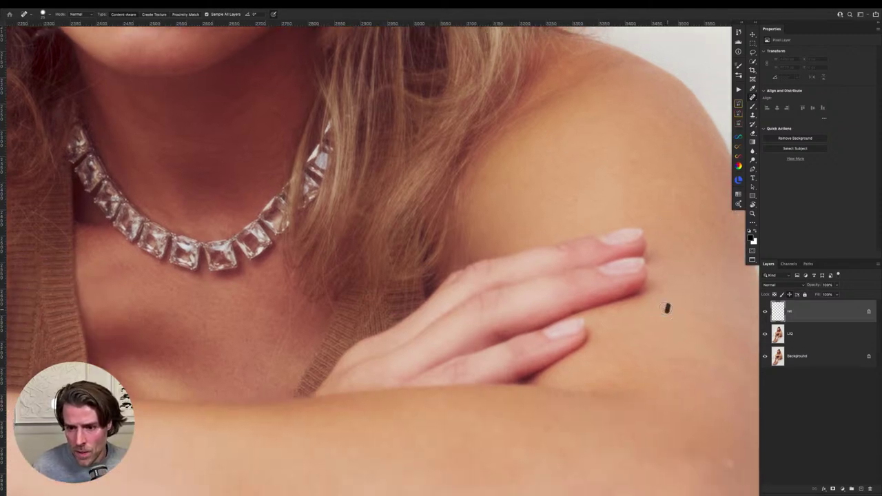
{"action": "scroll", "coordinate": [663, 319], "scroll_direction": "down", "scroll_amount": 2}
{"action": "mouse_move", "coordinate": [703, 381]}
{"action": "left_mouse_down"}
{"action": "mouse_move", "coordinate": [705, 374]}
{"action": "mouse_move", "coordinate": [705, 388]}
{"action": "left_mouse_up"}
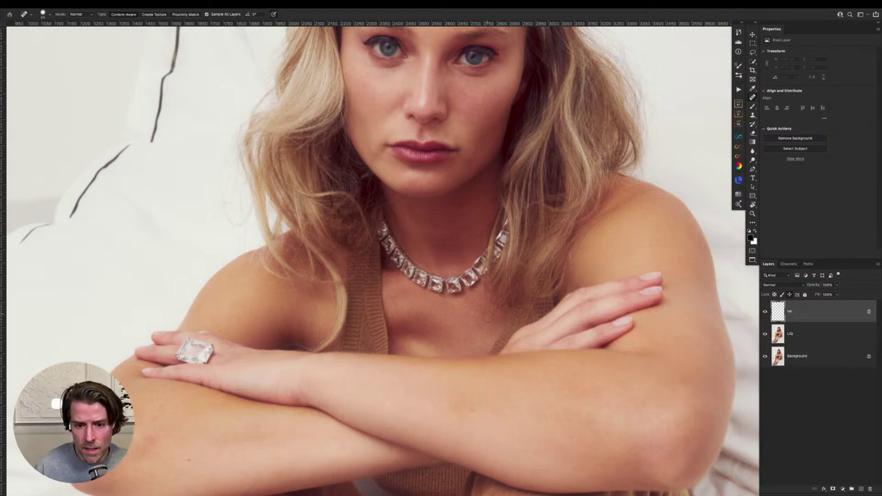
Retouch the shadowed side of the neck below the jaw with an enlarged Healing Brush, sampling nearby neck skin
{"action": "scroll", "coordinate": [549, 263], "scroll_direction": "up", "scroll_amount": 3}
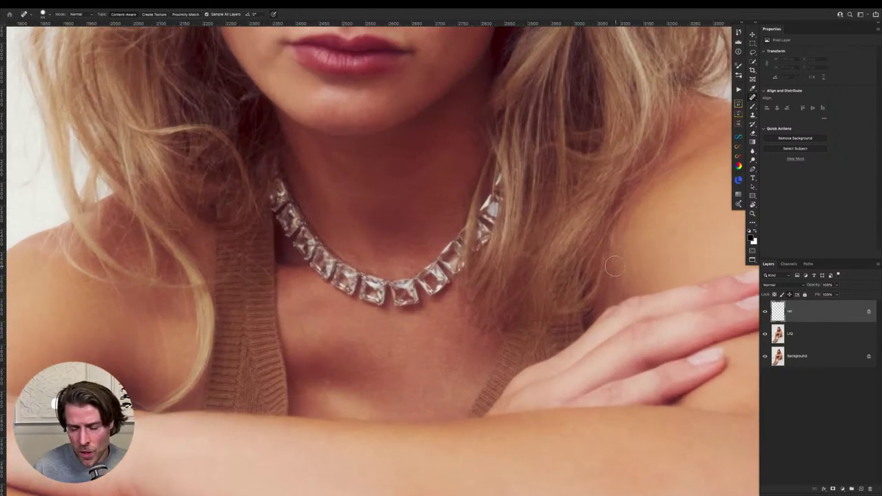
{"action": "scroll", "coordinate": [567, 287], "scroll_direction": "right", "scroll_amount": 2}
{"action": "scroll", "coordinate": [427, 169], "scroll_direction": "up", "scroll_amount": 3}
{"action": "scroll", "coordinate": [428, 168], "scroll_direction": "right", "scroll_amount": 1}
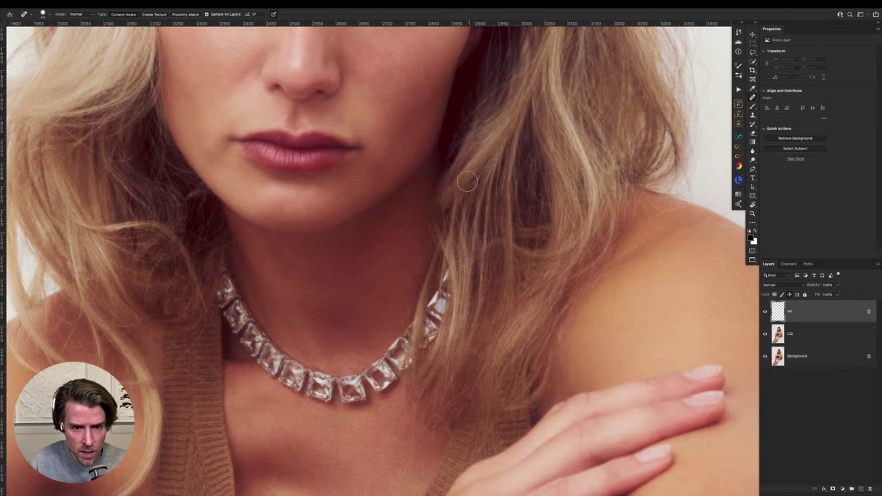
{"action": "key", "text": "shift+j"}
{"action": "key", "text": "bracketright"}
{"action": "key", "text": "bracketright"}
{"action": "key", "text": "bracketright"}
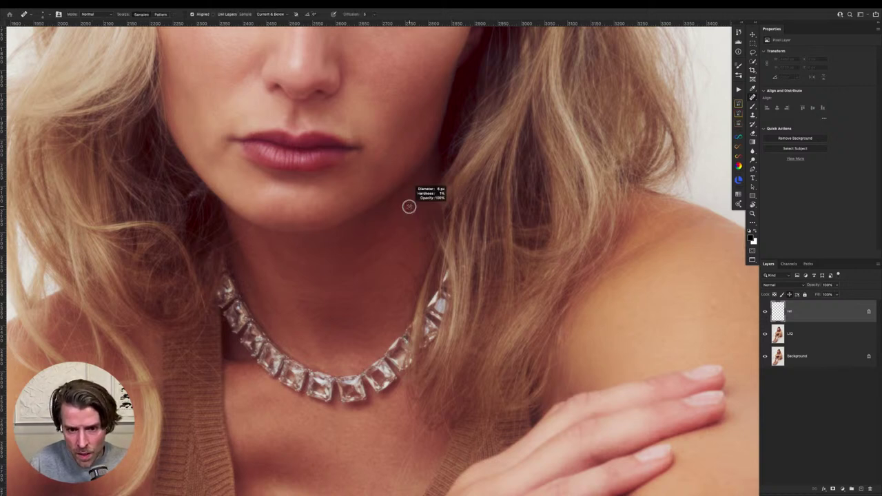
{"action": "left_click", "coordinate": [403, 218], "text": "alt"}
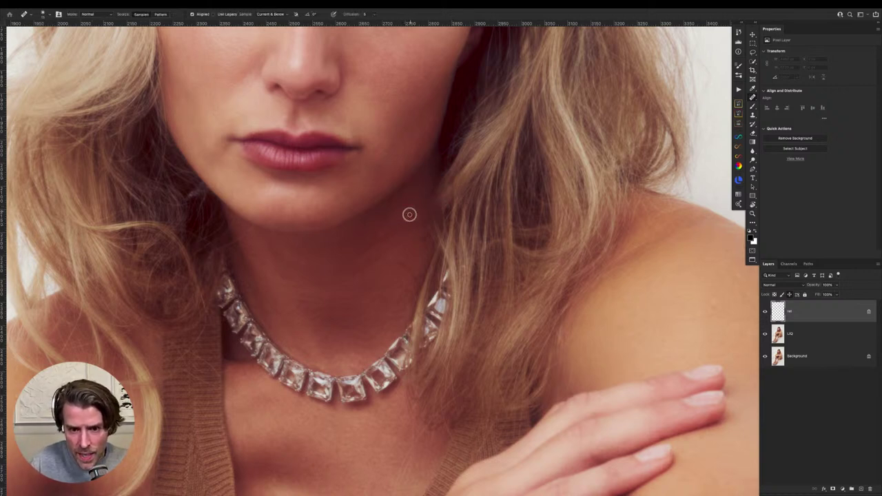
{"action": "mouse_move", "coordinate": [409, 214]}
{"action": "left_mouse_down"}
{"action": "mouse_move", "coordinate": [395, 258]}
{"action": "mouse_move", "coordinate": [373, 263]}
{"action": "left_mouse_up"}
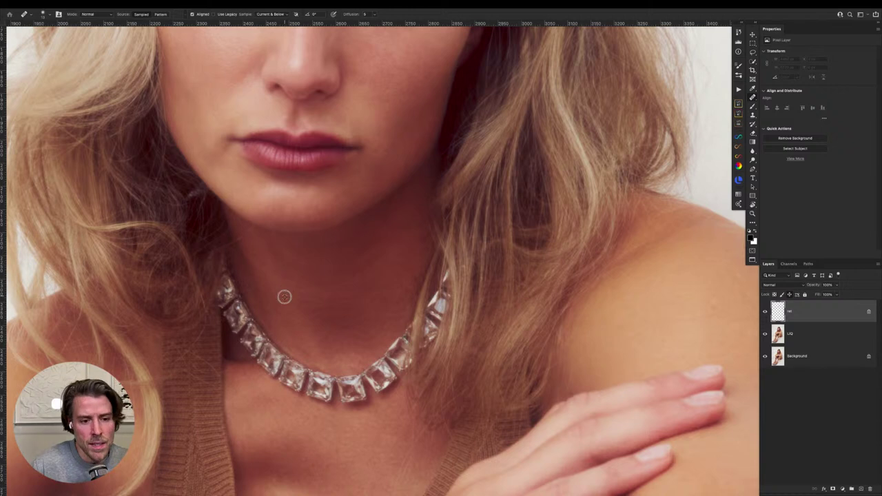
Heal the neck skin just beneath the chin with a smaller Healing Brush and resample clean skin there
{"action": "key", "text": "bracketleft"}
{"action": "key", "text": "bracketleft"}
{"action": "key", "text": "bracketleft"}
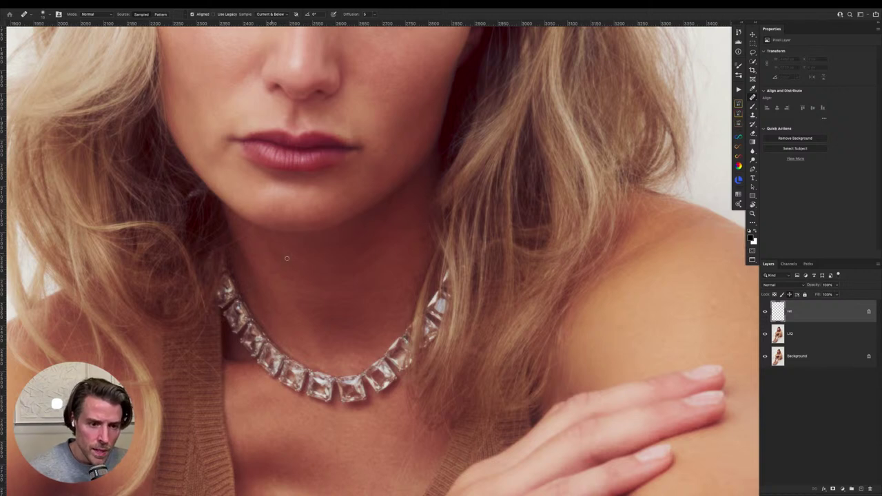
{"action": "left_click_drag", "start_coordinate": [287, 258], "coordinate": [306, 256]}
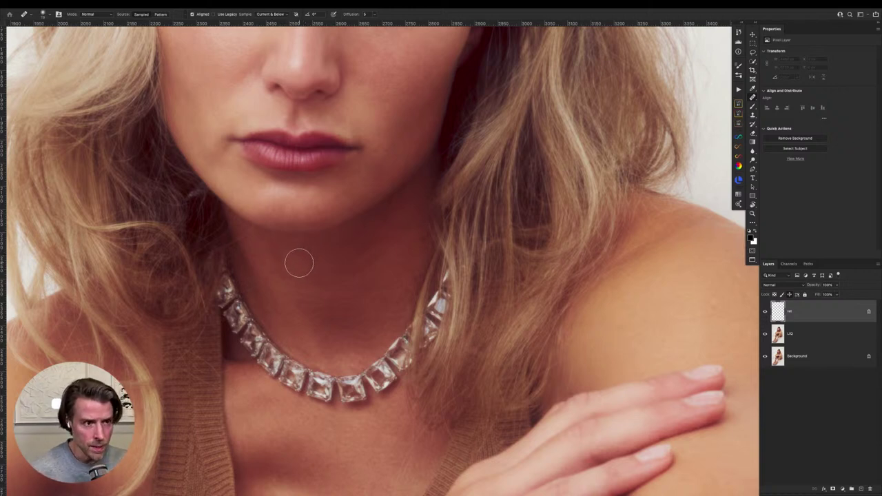
{"action": "left_click", "coordinate": [294, 257], "text": "alt"}
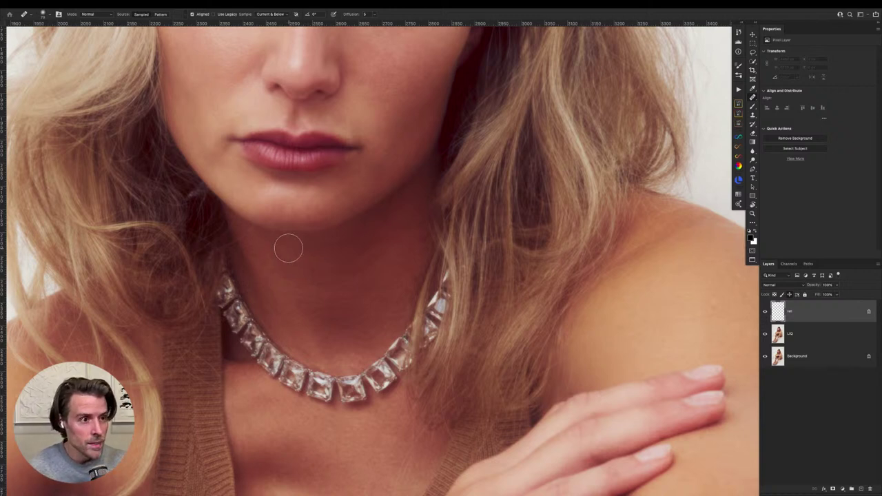
Smooth the lines and stray hairs on the front of the neck and under the jaw with the Spot Healing Brush
{"action": "key", "text": "shift+j"}
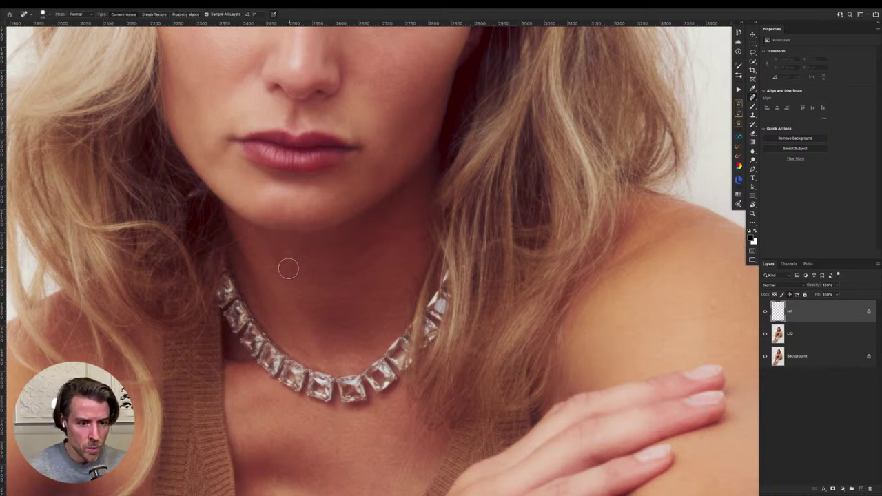
{"action": "mouse_move", "coordinate": [288, 268]}
{"action": "left_mouse_down"}
{"action": "mouse_move", "coordinate": [285, 258]}
{"action": "mouse_move", "coordinate": [296, 260]}
{"action": "mouse_move", "coordinate": [332, 297]}
{"action": "left_mouse_up"}
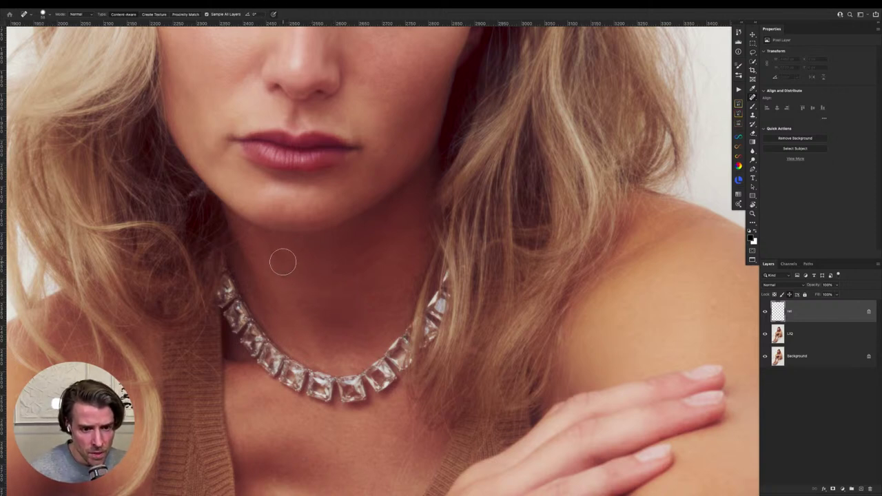
{"action": "left_click_drag", "start_coordinate": [283, 263], "coordinate": [308, 281]}
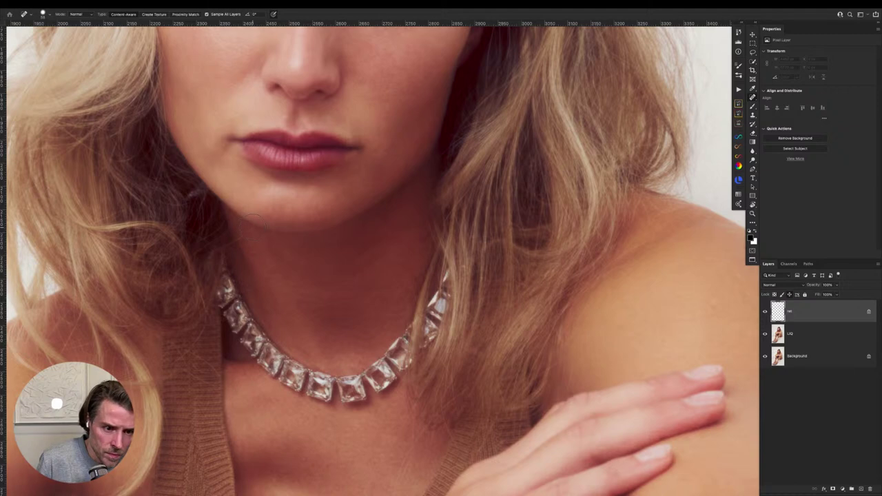
{"action": "mouse_move", "coordinate": [247, 233]}
{"action": "left_mouse_down"}
{"action": "mouse_move", "coordinate": [221, 249]}
{"action": "mouse_move", "coordinate": [263, 246]}
{"action": "left_mouse_up"}
Heal the loose hairs crossing the knitted top's strap beside the necklace
{"action": "scroll", "coordinate": [263, 246], "scroll_direction": "up", "scroll_amount": 3}
{"action": "scroll", "coordinate": [278, 289], "scroll_direction": "down", "scroll_amount": 6}
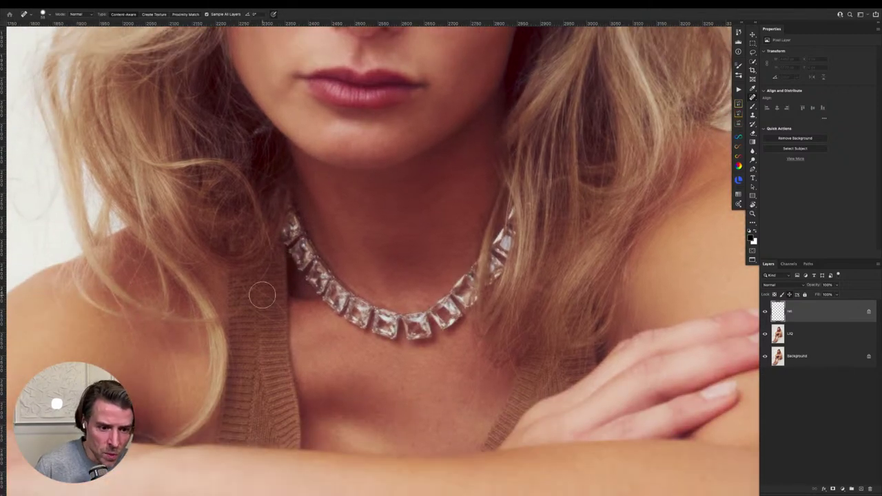
{"action": "mouse_move", "coordinate": [253, 289]}
{"action": "left_mouse_down"}
{"action": "mouse_move", "coordinate": [284, 312]}
{"action": "mouse_move", "coordinate": [303, 301]}
{"action": "left_mouse_up"}
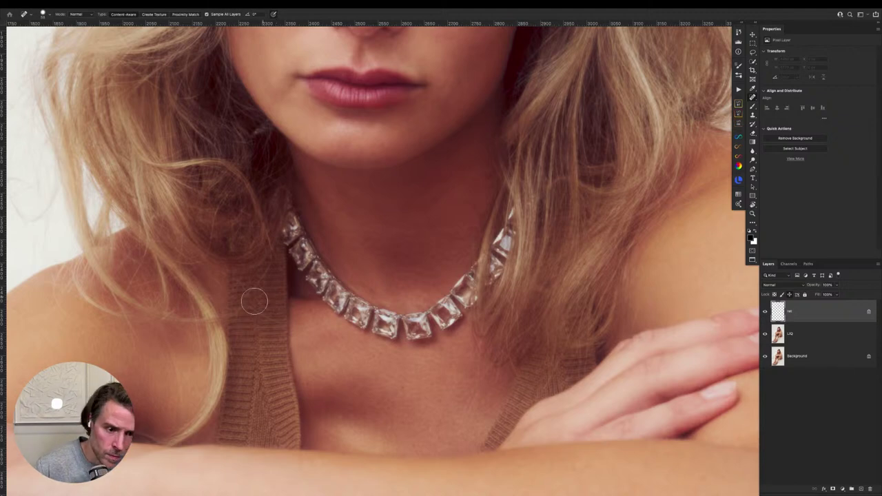
{"action": "left_click_drag", "start_coordinate": [251, 309], "coordinate": [266, 315]}
Remove the stray hairs from the skin between the shoulder and the long blonde lock above the crossed arms
{"action": "scroll", "coordinate": [266, 315], "scroll_direction": "down", "scroll_amount": 6}
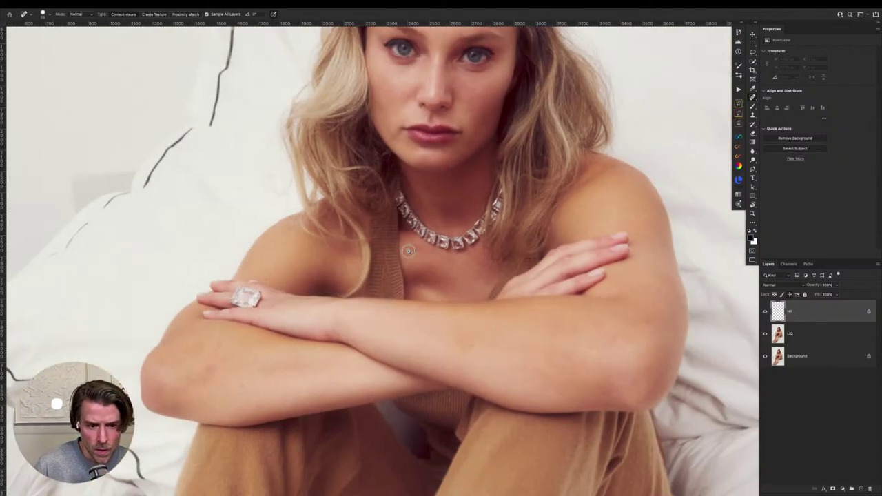
{"action": "scroll", "coordinate": [405, 276], "scroll_direction": "up", "scroll_amount": 5}
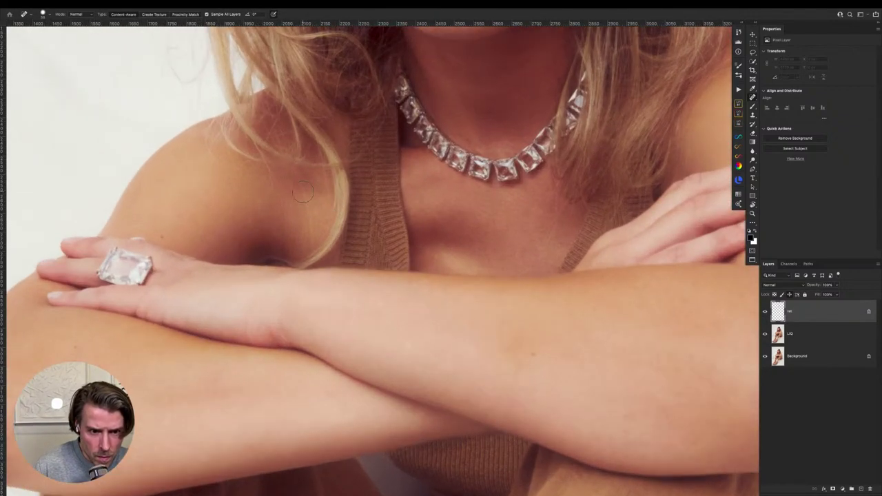
{"action": "left_click_drag", "start_coordinate": [299, 185], "coordinate": [311, 243]}
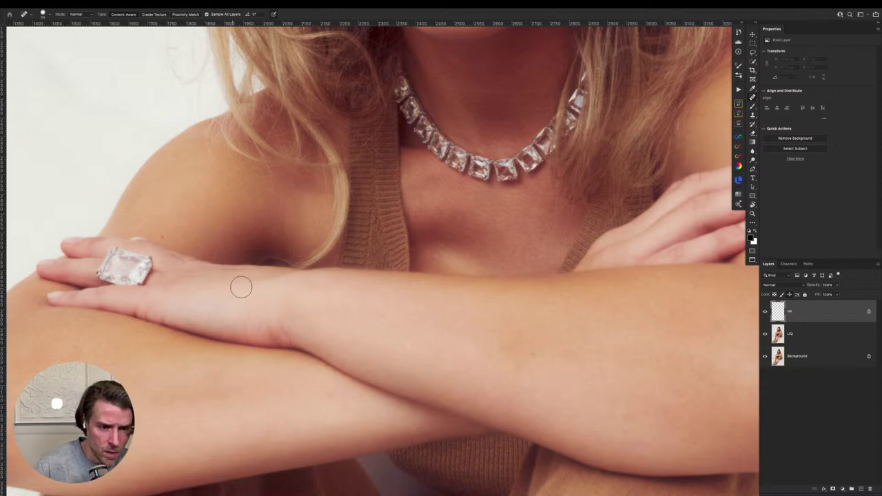
Heal the dark mole and the red blemish on the lower forearm near the elbow
{"action": "scroll", "coordinate": [299, 222], "scroll_direction": "down", "scroll_amount": 3}
{"action": "scroll", "coordinate": [299, 221], "scroll_direction": "down", "scroll_amount": 8}
{"action": "scroll", "coordinate": [329, 262], "scroll_direction": "left", "scroll_amount": 5}
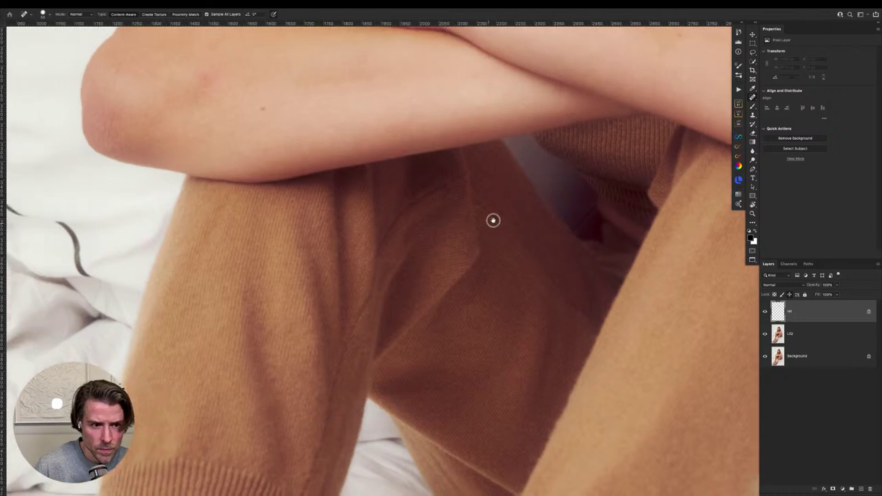
{"action": "scroll", "coordinate": [430, 362], "scroll_direction": "up", "scroll_amount": 7}
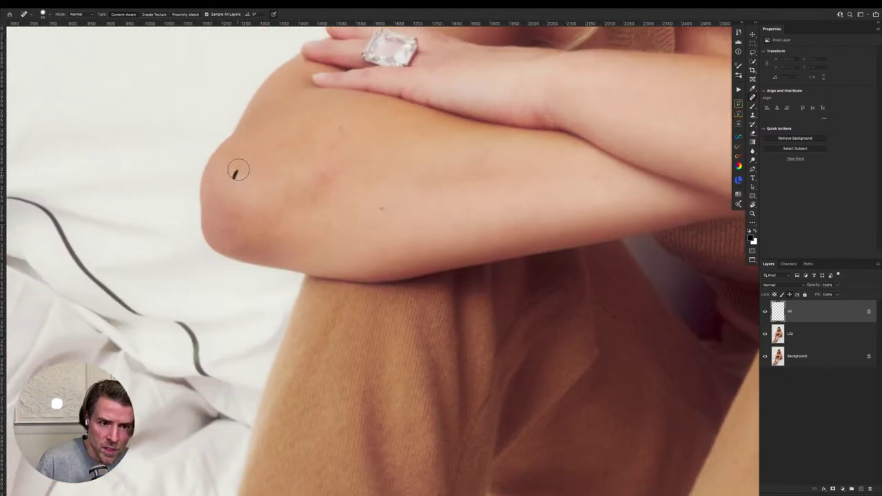
{"action": "left_click", "coordinate": [381, 207]}
{"action": "left_click", "coordinate": [321, 176]}
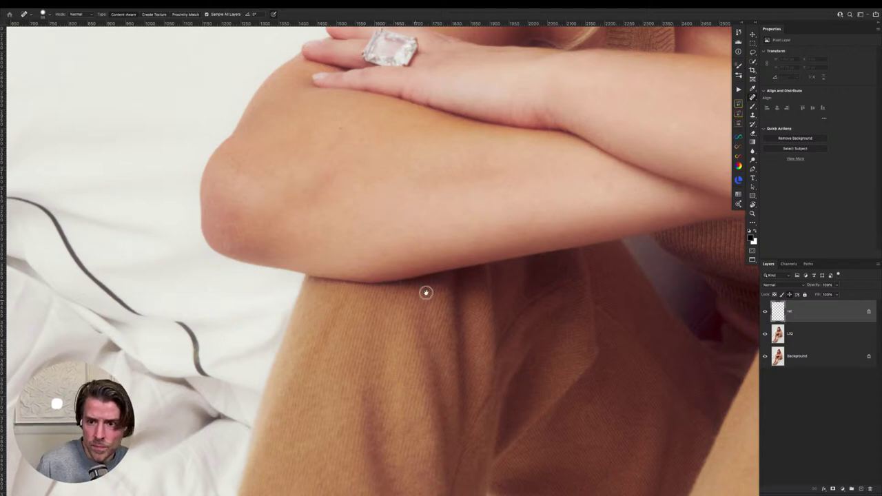
Heal the small dark mole on the rear ankle just below the trouser cuff
{"action": "left_click_drag", "start_coordinate": [425, 292], "coordinate": [392, 232]}
{"action": "scroll", "coordinate": [392, 232], "scroll_direction": "up", "scroll_amount": 2}
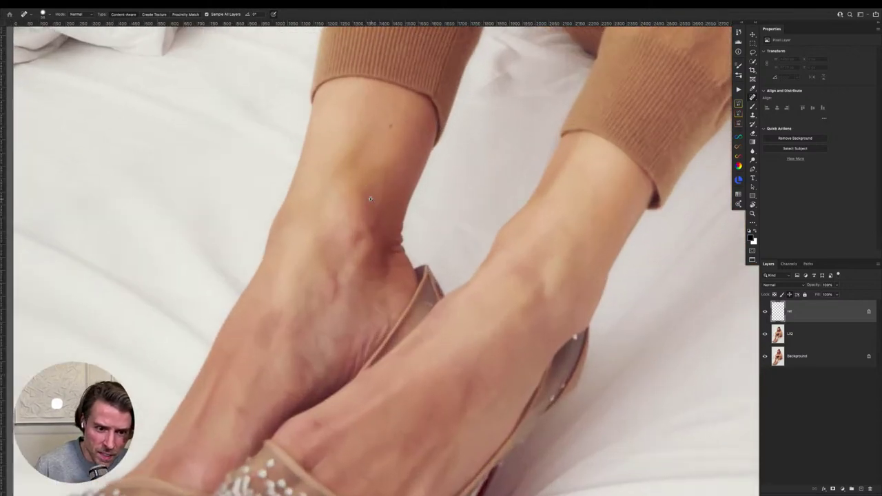
{"action": "scroll", "coordinate": [409, 183], "scroll_direction": "down", "scroll_amount": 3}
{"action": "left_click_drag", "start_coordinate": [409, 119], "coordinate": [408, 109]}
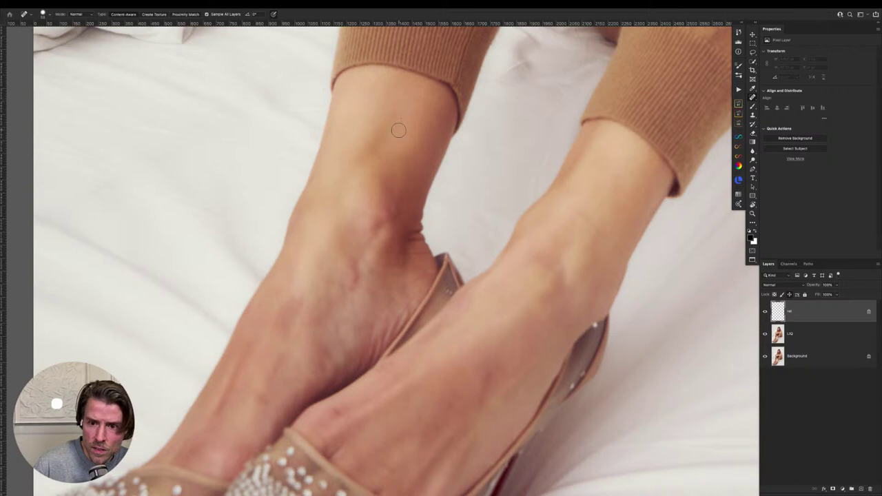
{"action": "scroll", "coordinate": [510, 221], "scroll_direction": "down", "scroll_amount": 1}
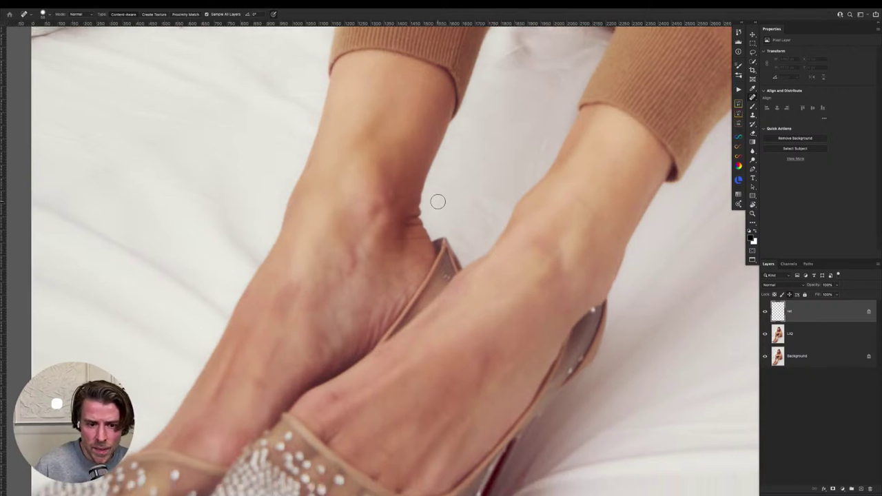
Heal the small skin marks on the tops of both feet above the jewelled shoe openings
{"action": "scroll", "coordinate": [437, 199], "scroll_direction": "down", "scroll_amount": 2}
{"action": "left_click", "coordinate": [393, 253]}
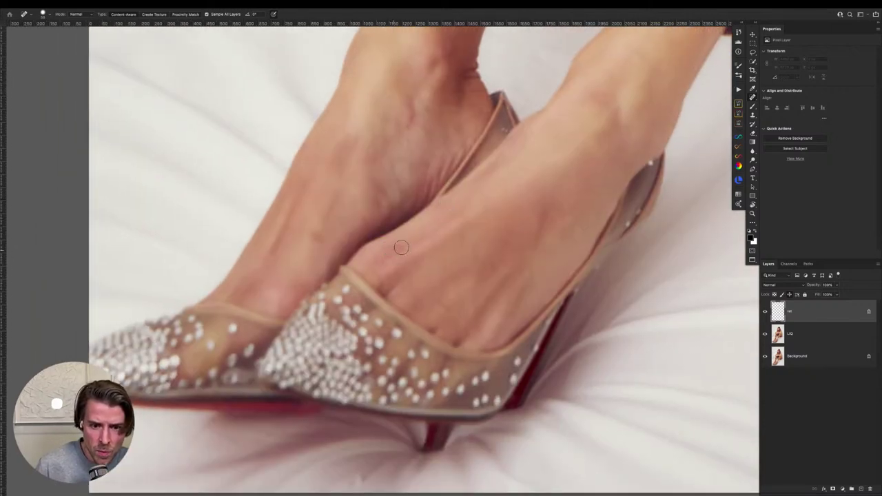
{"action": "left_click", "coordinate": [314, 233]}
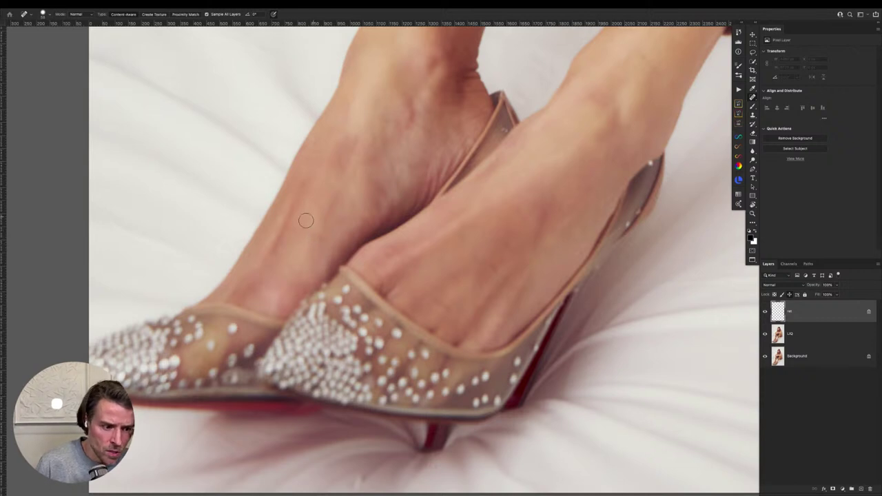
{"action": "left_click_drag", "start_coordinate": [326, 217], "coordinate": [328, 201]}
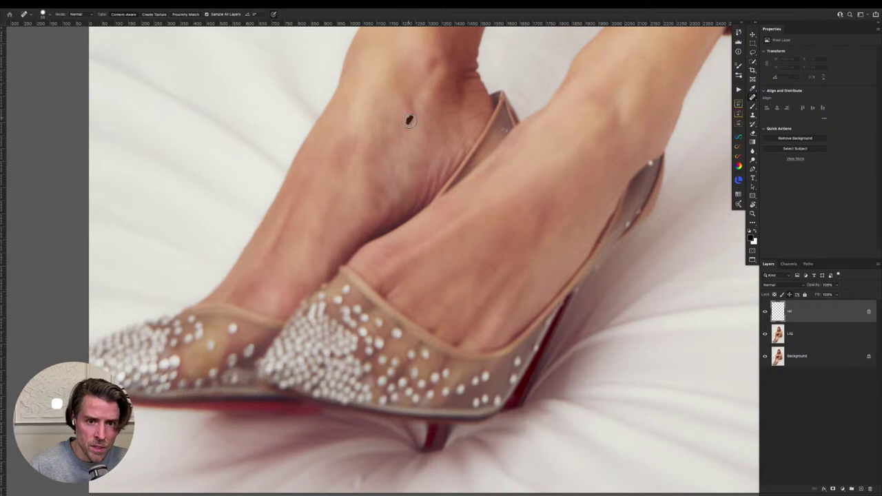
Heal the visible veins across the upper instep of the rear foot
{"action": "mouse_move", "coordinate": [414, 93]}
{"action": "left_mouse_down"}
{"action": "mouse_move", "coordinate": [410, 124]}
{"action": "mouse_move", "coordinate": [408, 115]}
{"action": "mouse_move", "coordinate": [379, 104]}
{"action": "left_mouse_up"}
{"action": "left_click", "coordinate": [411, 115]}
{"action": "left_click", "coordinate": [382, 139]}
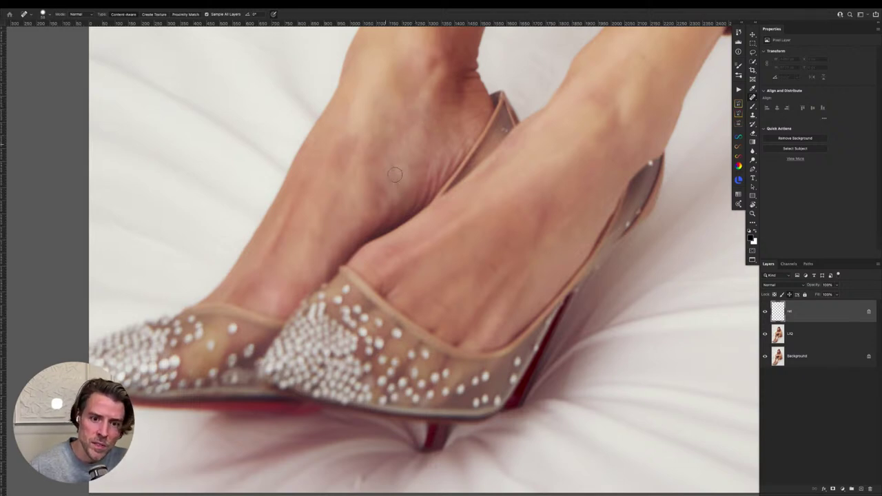
{"action": "left_click_drag", "start_coordinate": [395, 175], "coordinate": [387, 163]}
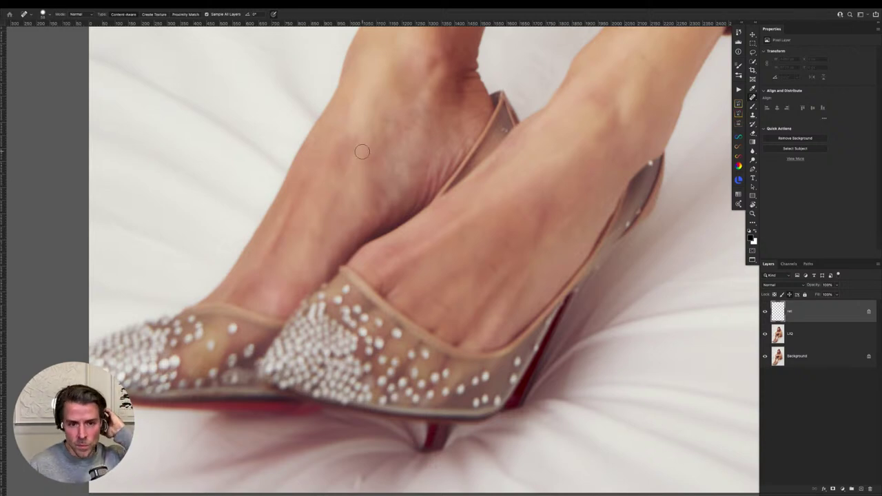
Even out the blotchy skin on the front foot's ankle and upper instep with the Clone Stamp
{"action": "scroll", "coordinate": [401, 182], "scroll_direction": "down", "scroll_amount": 5}
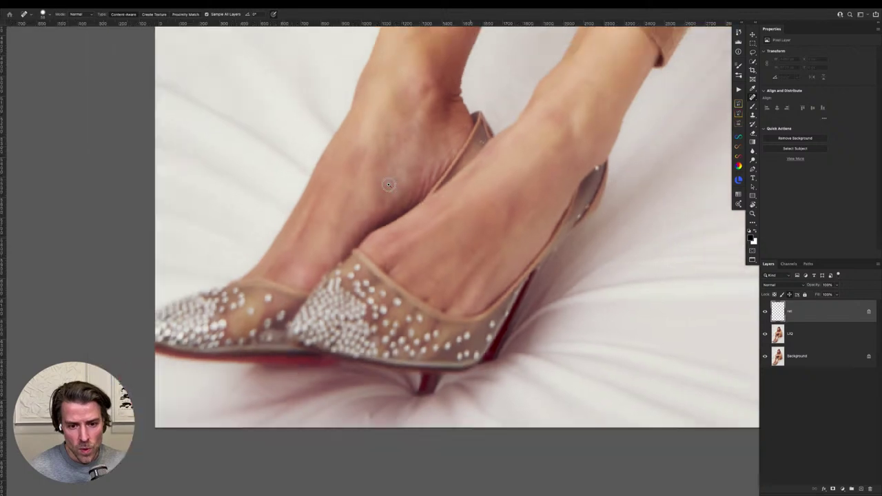
{"action": "scroll", "coordinate": [399, 206], "scroll_direction": "up", "scroll_amount": 1}
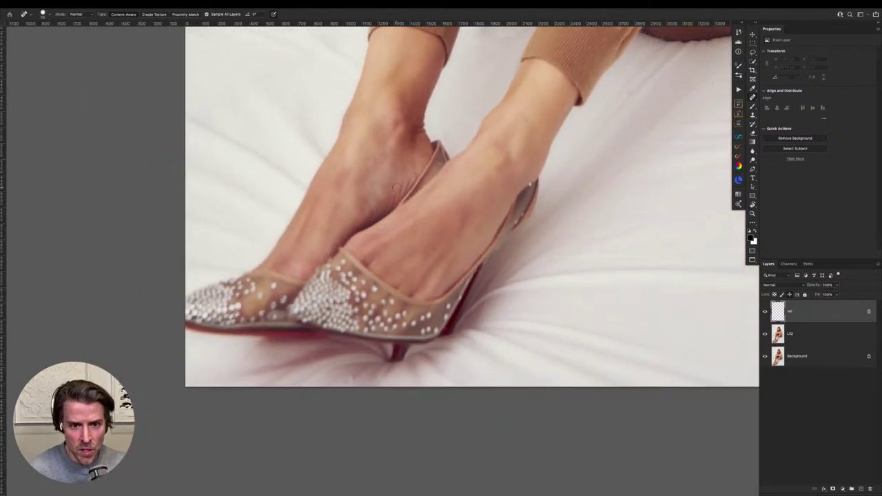
{"action": "scroll", "coordinate": [396, 186], "scroll_direction": "up", "scroll_amount": 2}
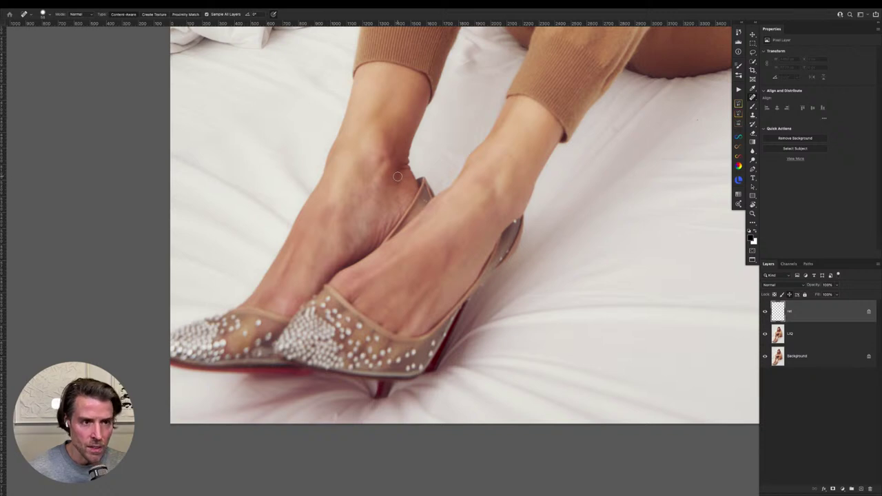
{"action": "key", "text": "s"}
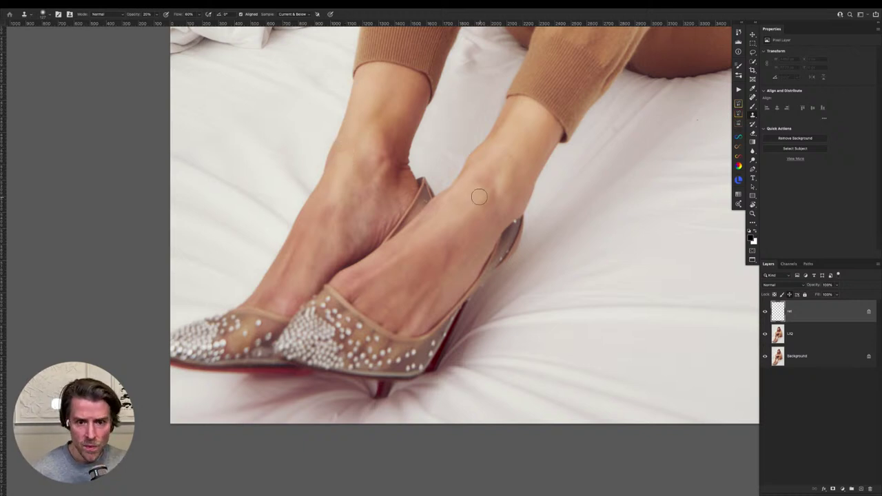
{"action": "scroll", "coordinate": [467, 197], "scroll_direction": "up", "scroll_amount": 5}
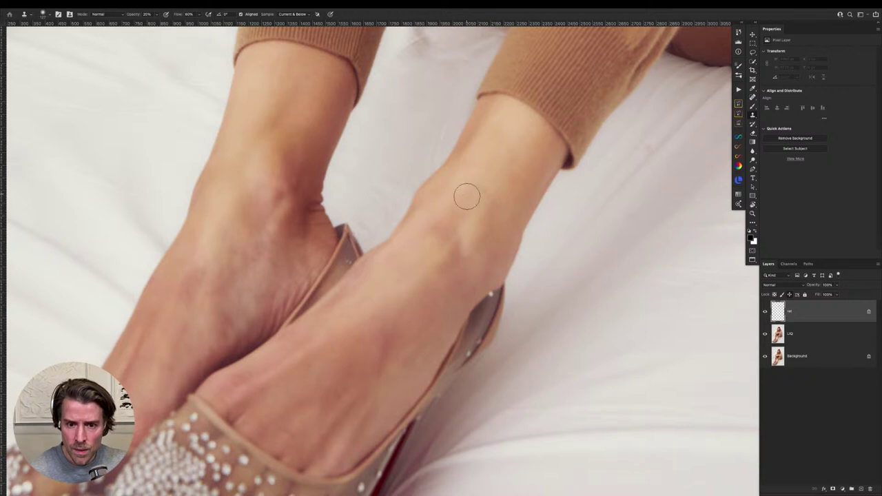
{"action": "mouse_move", "coordinate": [480, 191]}
{"action": "left_mouse_down"}
{"action": "mouse_move", "coordinate": [487, 181]}
{"action": "mouse_move", "coordinate": [483, 212]}
{"action": "left_mouse_up"}
{"action": "left_click", "coordinate": [482, 163], "text": "alt"}
{"action": "mouse_move", "coordinate": [436, 240]}
{"action": "left_mouse_down"}
{"action": "mouse_move", "coordinate": [441, 221]}
{"action": "mouse_move", "coordinate": [457, 213]}
{"action": "mouse_move", "coordinate": [447, 230]}
{"action": "mouse_move", "coordinate": [459, 253]}
{"action": "left_mouse_up"}
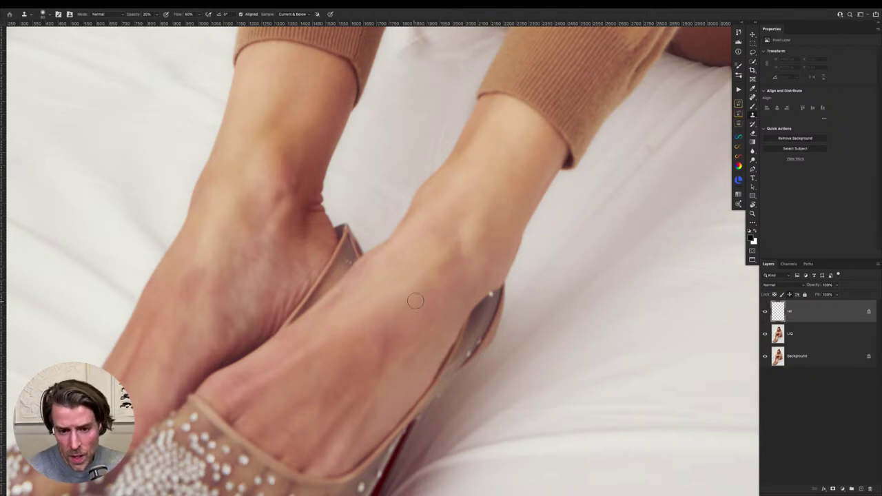
{"action": "left_click_drag", "start_coordinate": [435, 282], "coordinate": [462, 240]}
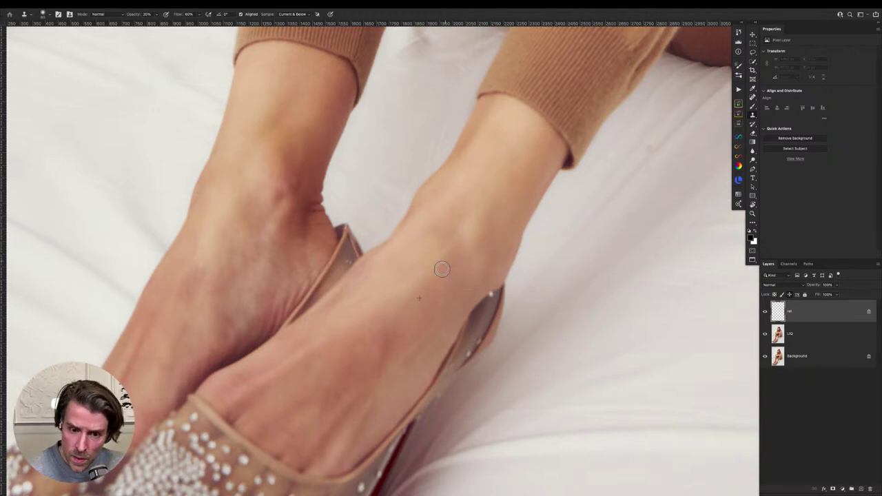
{"action": "left_click", "coordinate": [448, 300]}
{"action": "left_click_drag", "start_coordinate": [429, 270], "coordinate": [431, 265]}
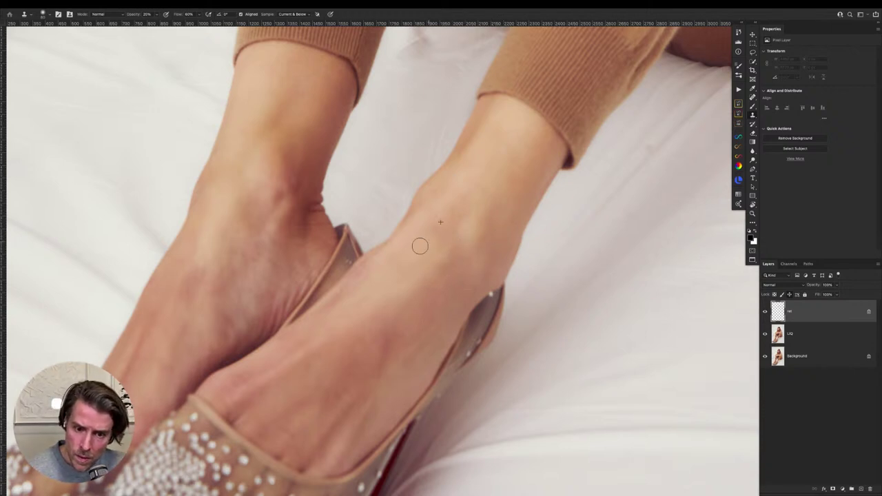
Toggle the healing layer's visibility to compare the feet before and after the retouching
{"action": "key", "text": "super+comma"}
{"action": "key", "text": "super+comma"}
{"action": "key", "text": "super+comma"}
{"action": "key", "text": "super+comma"}
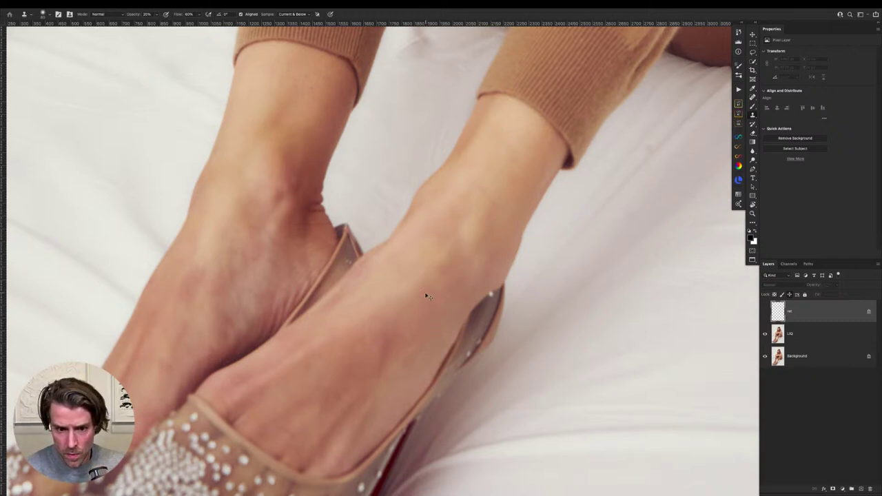
{"action": "scroll", "coordinate": [364, 215], "scroll_direction": "down", "scroll_amount": 6}
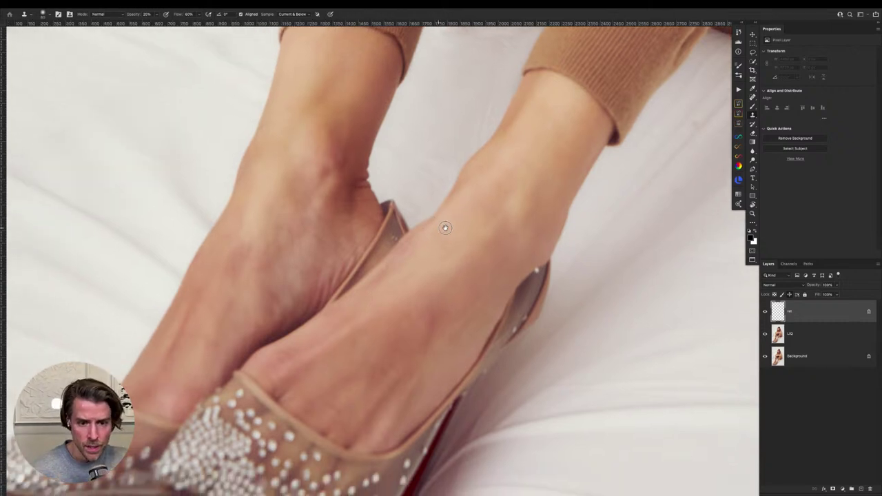
{"action": "scroll", "coordinate": [453, 158], "scroll_direction": "up", "scroll_amount": 4}
{"action": "key", "text": "super+comma"}
{"action": "key", "text": "super+comma"}
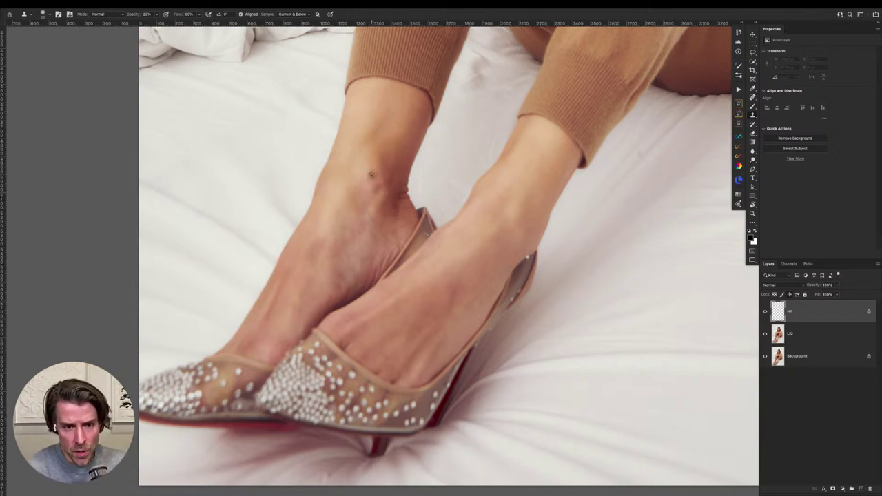
Clone smoother skin over the red ankle area and the veins on the rear foot's instep
{"action": "mouse_move", "coordinate": [372, 191]}
{"action": "left_mouse_down"}
{"action": "mouse_move", "coordinate": [373, 175]}
{"action": "mouse_move", "coordinate": [392, 183]}
{"action": "mouse_move", "coordinate": [396, 152]}
{"action": "mouse_move", "coordinate": [392, 172]}
{"action": "mouse_move", "coordinate": [397, 159]}
{"action": "left_mouse_up"}
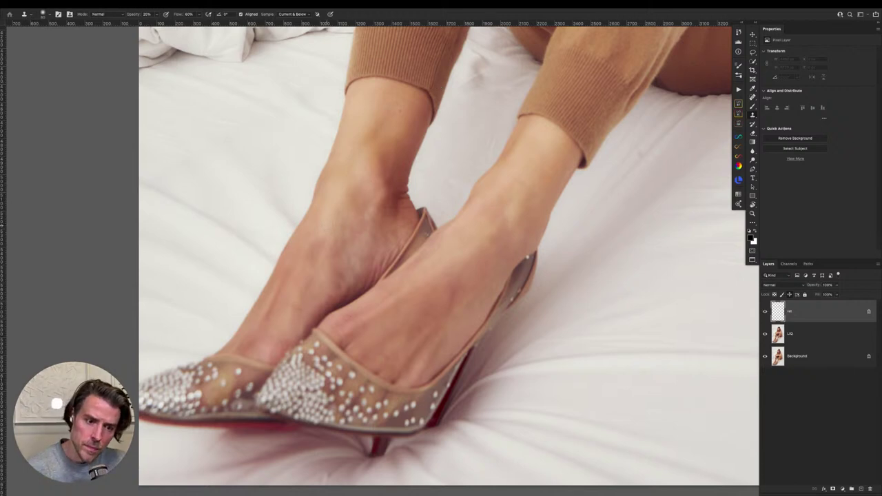
{"action": "mouse_move", "coordinate": [323, 239]}
{"action": "left_mouse_down"}
{"action": "mouse_move", "coordinate": [335, 213]}
{"action": "mouse_move", "coordinate": [312, 257]}
{"action": "mouse_move", "coordinate": [344, 207]}
{"action": "mouse_move", "coordinate": [331, 213]}
{"action": "mouse_move", "coordinate": [309, 252]}
{"action": "mouse_move", "coordinate": [362, 198]}
{"action": "mouse_move", "coordinate": [335, 211]}
{"action": "mouse_move", "coordinate": [350, 228]}
{"action": "mouse_move", "coordinate": [341, 203]}
{"action": "mouse_move", "coordinate": [360, 186]}
{"action": "mouse_move", "coordinate": [367, 194]}
{"action": "mouse_move", "coordinate": [355, 211]}
{"action": "mouse_move", "coordinate": [358, 229]}
{"action": "mouse_move", "coordinate": [348, 231]}
{"action": "mouse_move", "coordinate": [340, 207]}
{"action": "mouse_move", "coordinate": [345, 226]}
{"action": "left_mouse_up"}
{"action": "left_click", "coordinate": [361, 198], "text": "alt"}
{"action": "left_click", "coordinate": [366, 195], "text": "alt"}
{"action": "scroll", "coordinate": [377, 214], "scroll_direction": "up", "scroll_amount": 5}
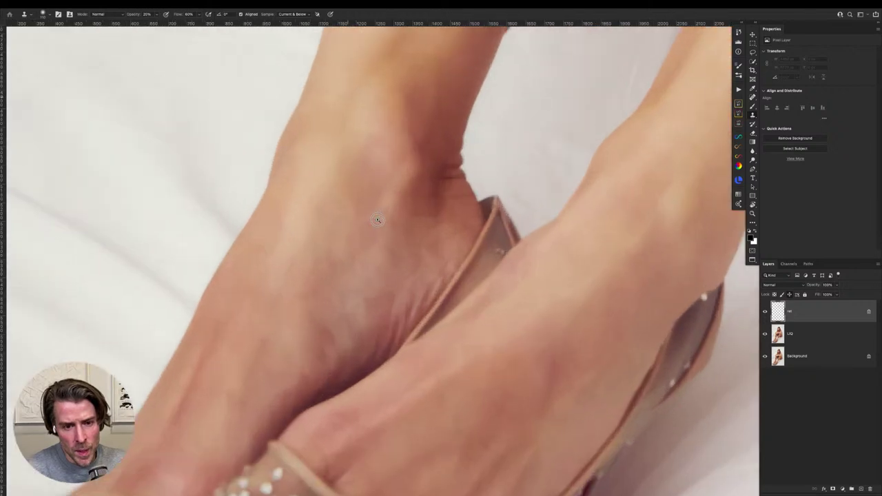
Soften the dark and reddish patches on the middle of the front foot with cloned skin
{"action": "scroll", "coordinate": [389, 238], "scroll_direction": "down", "scroll_amount": 5}
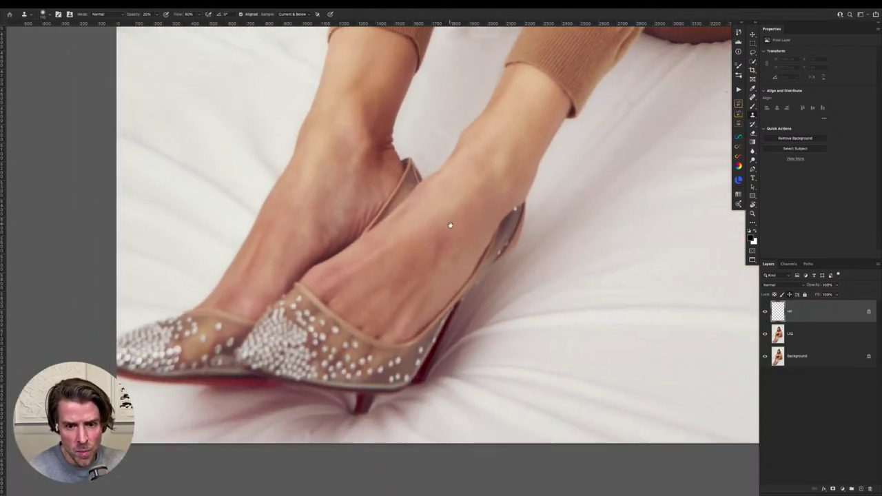
{"action": "mouse_move", "coordinate": [432, 255]}
{"action": "left_mouse_down"}
{"action": "mouse_move", "coordinate": [457, 220]}
{"action": "mouse_move", "coordinate": [435, 254]}
{"action": "left_mouse_up"}
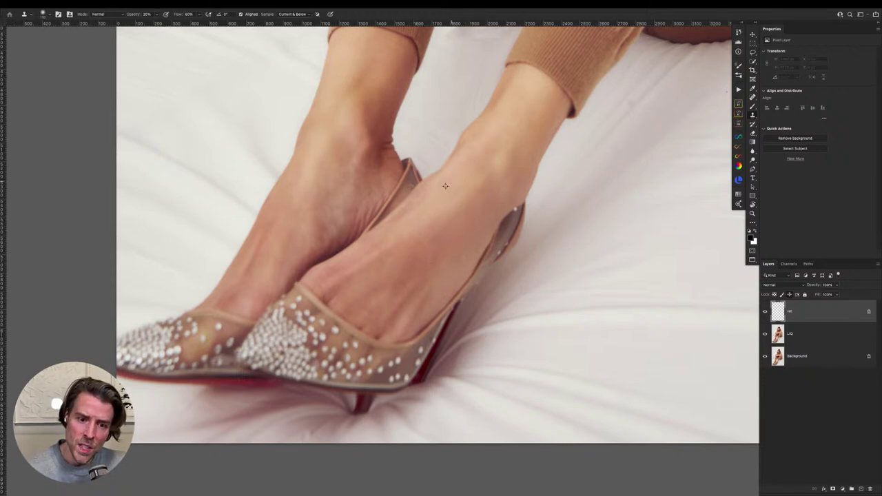
{"action": "left_click", "coordinate": [418, 201], "text": "alt"}
{"action": "left_click_drag", "start_coordinate": [376, 243], "coordinate": [390, 233]}
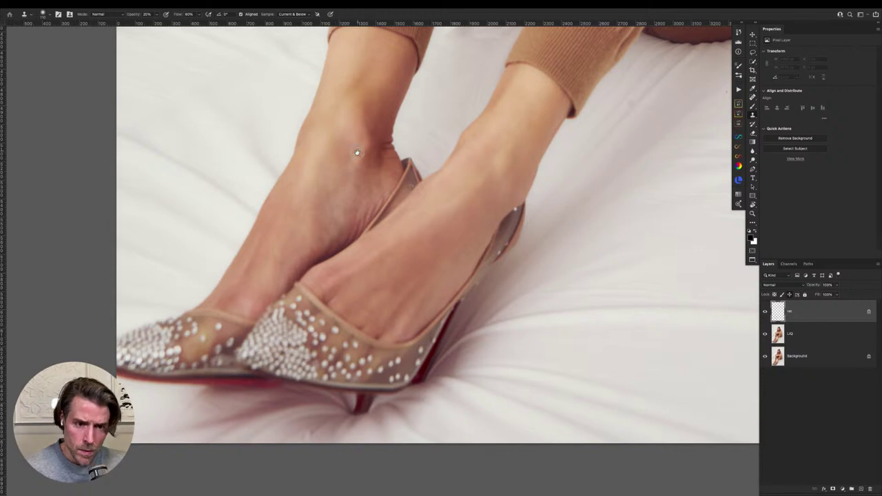
Blend the remaining uneven skin on the rear foot from below the ankle bone towards the toes with the Clone Stamp
{"action": "scroll", "coordinate": [351, 147], "scroll_direction": "up", "scroll_amount": 2}
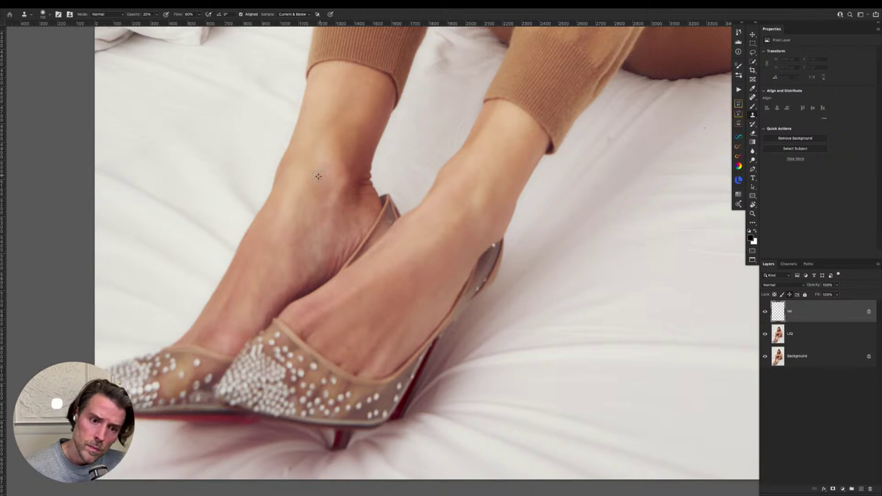
{"action": "left_click_drag", "start_coordinate": [343, 210], "coordinate": [350, 216]}
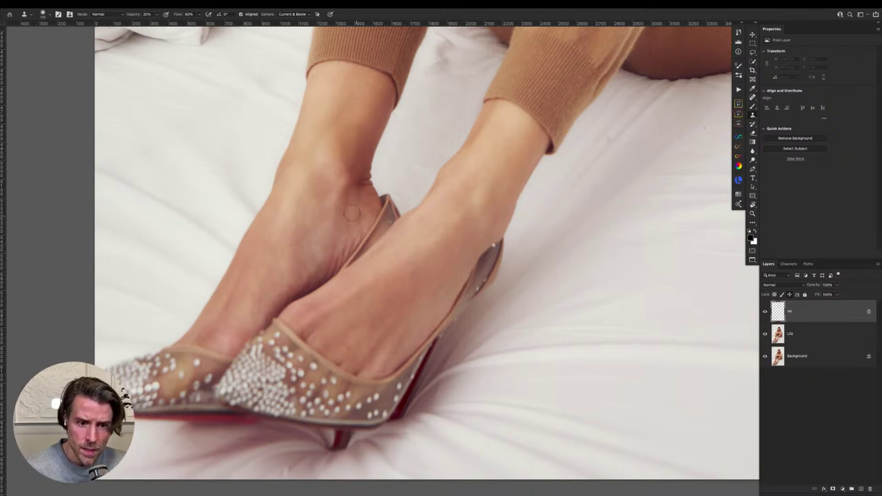
{"action": "key", "text": "ctrl+j"}
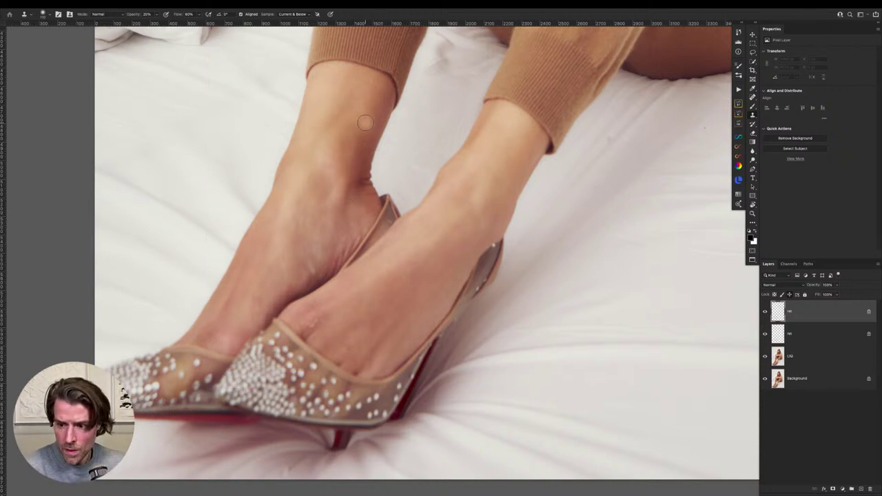
{"action": "key", "text": "ctrl+z"}
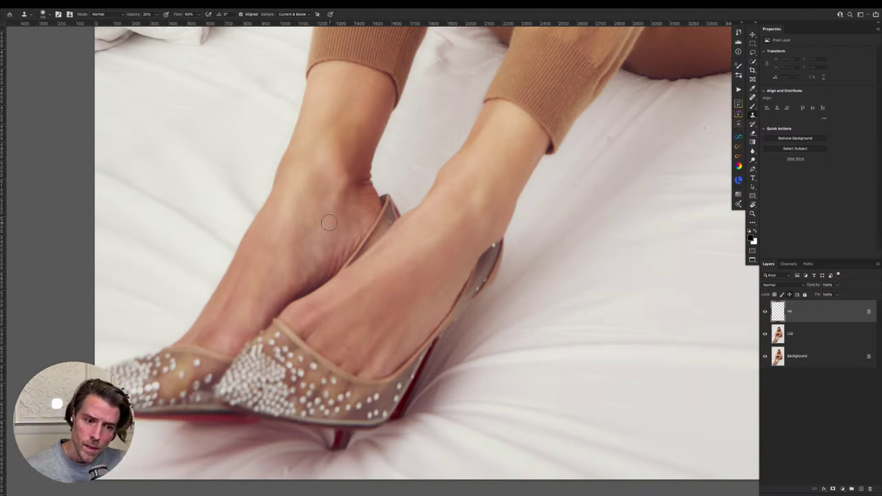
{"action": "left_click", "coordinate": [236, 286], "text": "alt"}
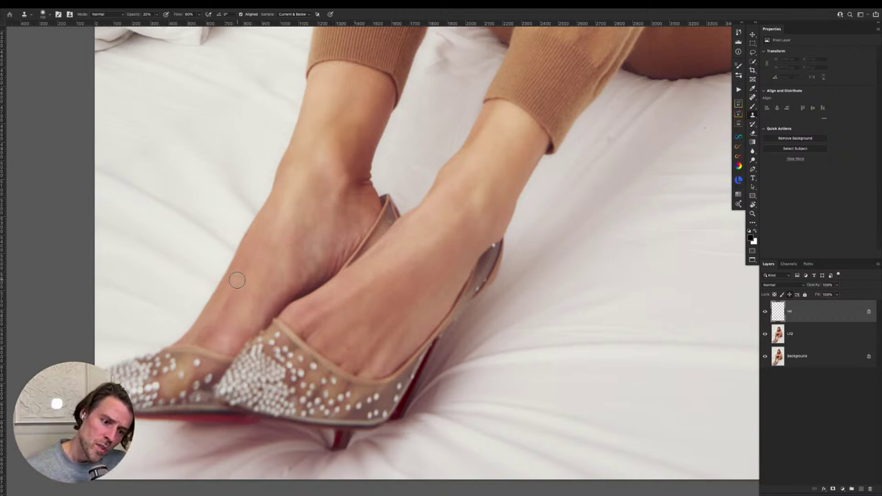
{"action": "left_click", "coordinate": [209, 327]}
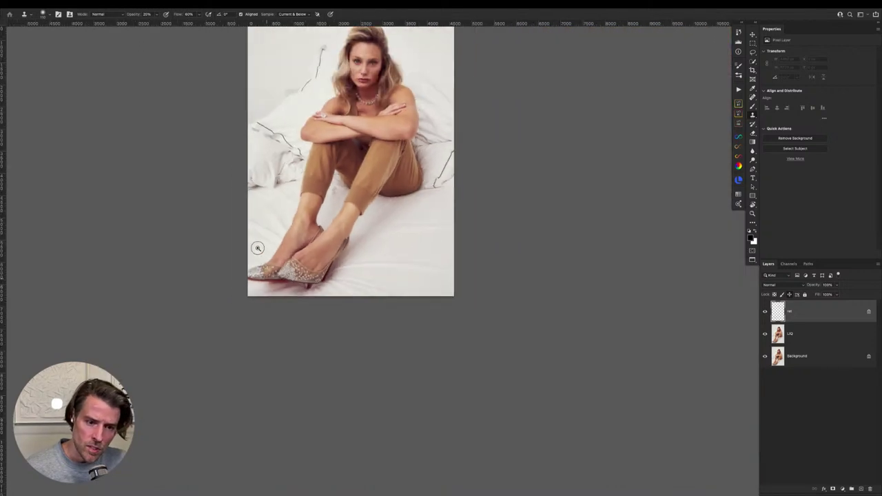
Fit the whole portrait in view and toggle the healing layer to compare the overall retouching
{"action": "key", "text": "ctrl+0"}
{"action": "key", "text": "ctrl+comma"}
{"action": "key", "text": "ctrl+comma"}
{"action": "key", "text": "ctrl+comma"}
{"action": "key", "text": "ctrl+comma"}
{"action": "key", "text": "ctrl+comma"}
{"action": "key", "text": "ctrl+comma"}
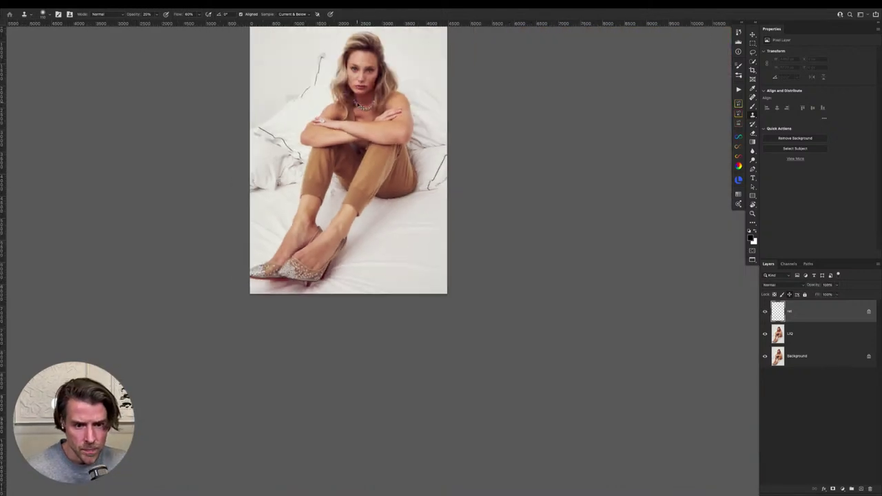
{"action": "scroll", "coordinate": [347, 207], "scroll_direction": "up", "scroll_amount": 5}
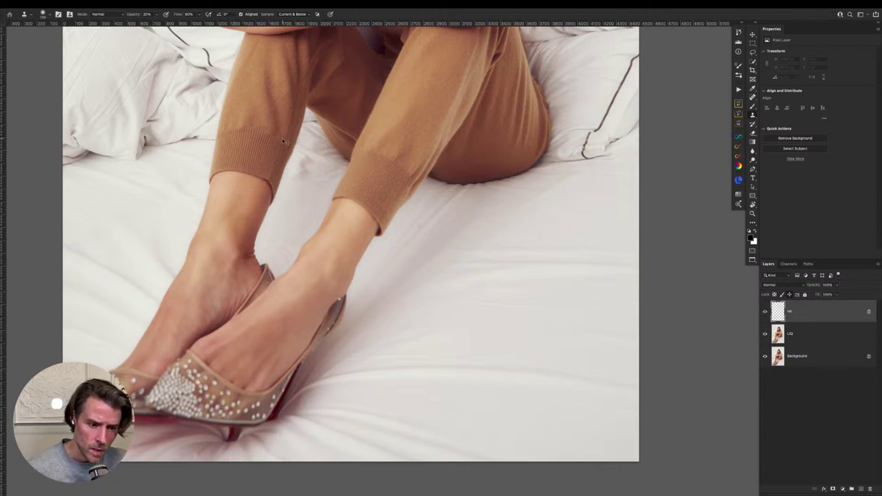
Clone skin over the uneven tones on the front foot between the ankle and the shoe opening
{"action": "scroll", "coordinate": [301, 269], "scroll_direction": "down", "scroll_amount": 5}
{"action": "scroll", "coordinate": [301, 270], "scroll_direction": "left", "scroll_amount": 7}
{"action": "left_click_drag", "start_coordinate": [368, 247], "coordinate": [364, 242]}
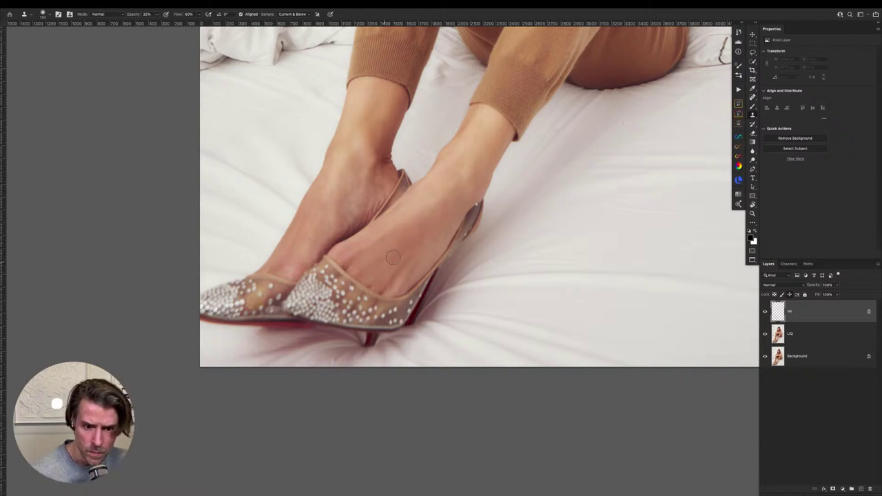
{"action": "left_click_drag", "start_coordinate": [445, 163], "coordinate": [401, 257]}
{"action": "scroll", "coordinate": [401, 257], "scroll_direction": "up", "scroll_amount": 10}
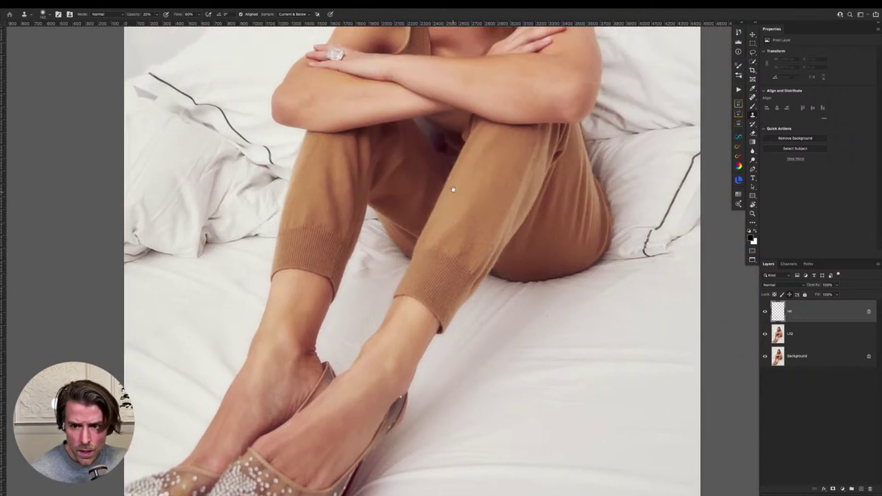
{"action": "scroll", "coordinate": [456, 168], "scroll_direction": "up", "scroll_amount": 3}
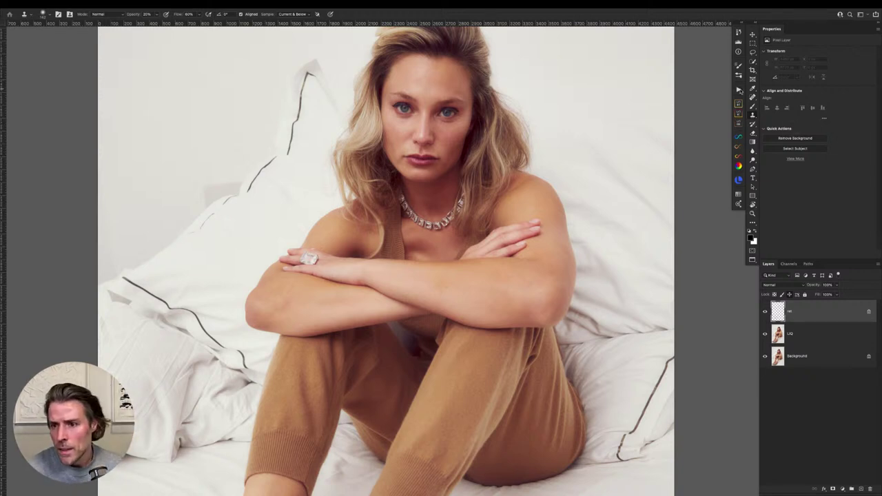
Add the dodge and burn curves layers with black masks by running the D&B | 2 Curves | light action
{"action": "left_click", "coordinate": [739, 90]}
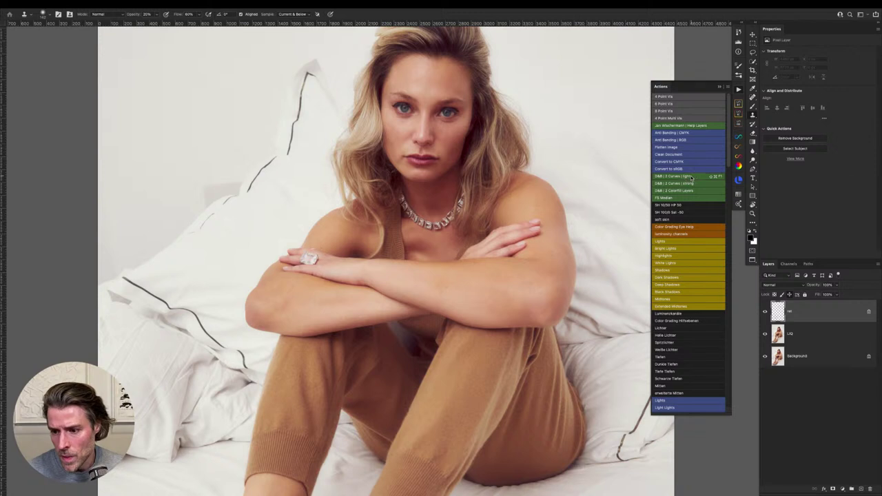
{"action": "left_click", "coordinate": [691, 177]}
{"action": "left_click", "coordinate": [725, 87]}
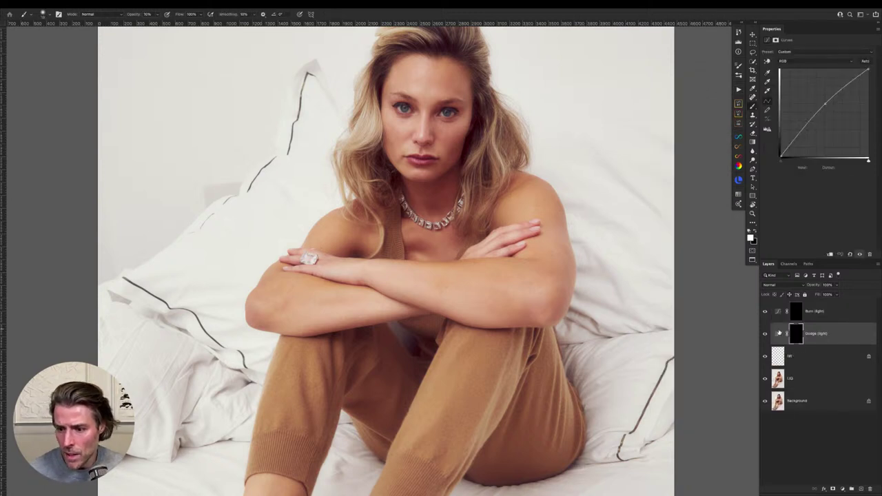
Review the curves of the Dodge (light) and Burn (light) layers
{"action": "left_click", "coordinate": [778, 335]}
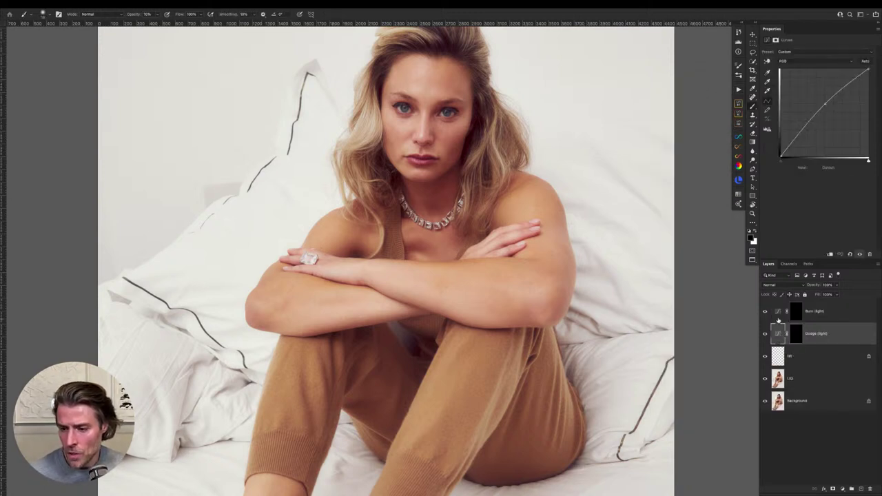
{"action": "left_click", "coordinate": [778, 312]}
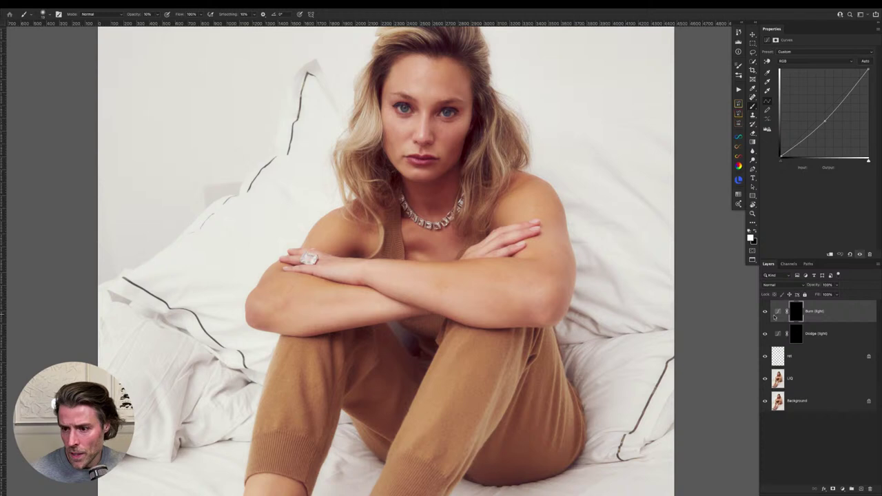
{"action": "left_click", "coordinate": [779, 336]}
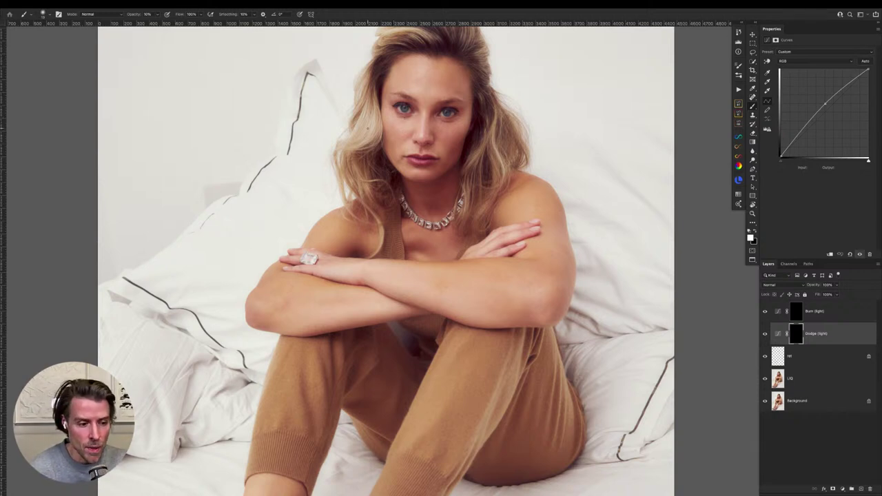
Add the group of helper layers above the Burn (light) layer by running the Help Layers action
{"action": "left_click_drag", "start_coordinate": [410, 134], "coordinate": [363, 177]}
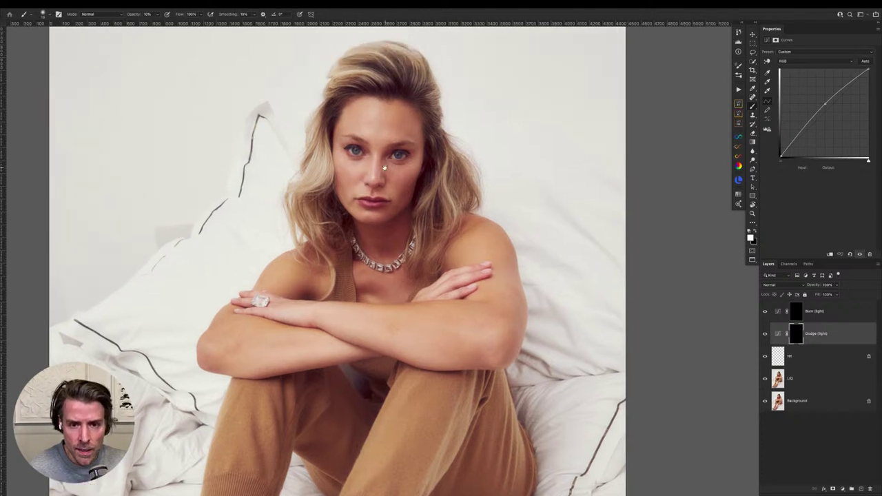
{"action": "left_click", "coordinate": [849, 317]}
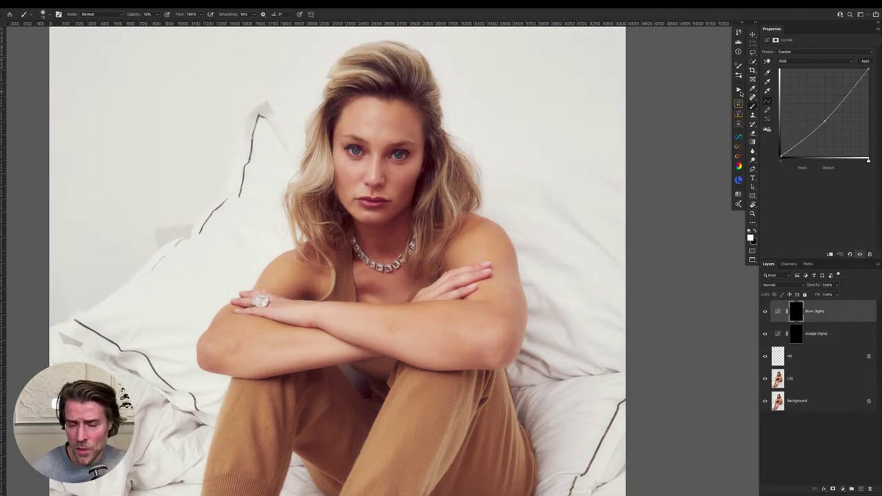
{"action": "left_click_drag", "start_coordinate": [582, 177], "coordinate": [615, 176]}
{"action": "left_click", "coordinate": [738, 91]}
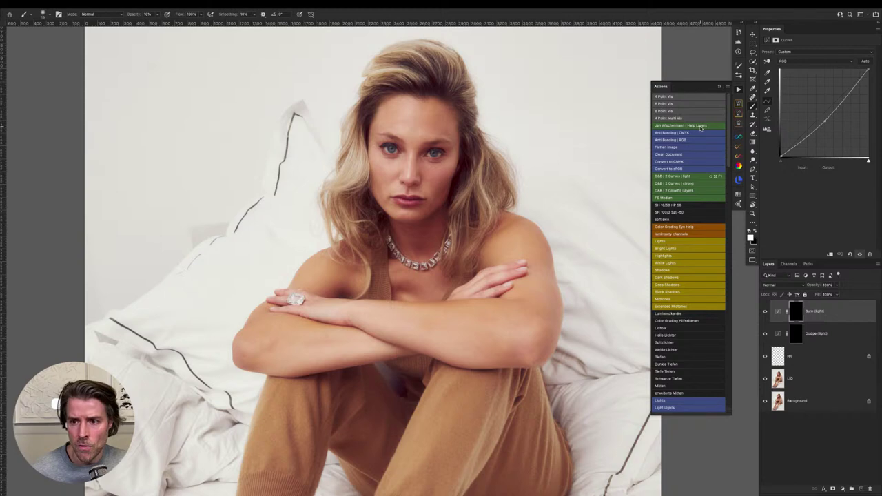
{"action": "left_click", "coordinate": [701, 125]}
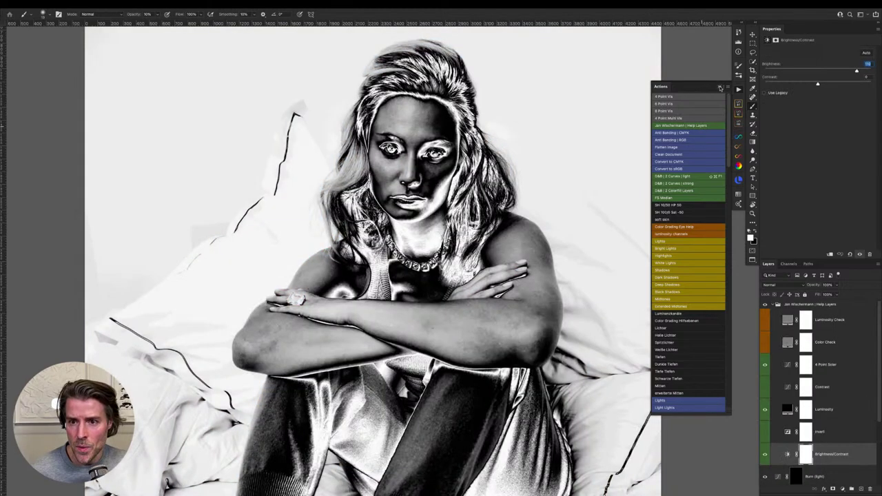
{"action": "left_click", "coordinate": [719, 86]}
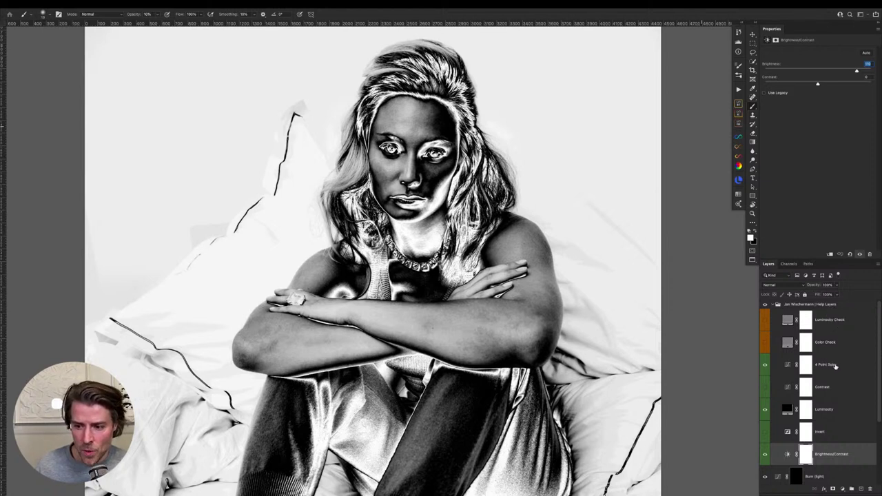
Hide the Luminosity and Brightness/Contrast helper layers and examine the coloured solar view of the face, neck, shoulders and arms
{"action": "left_click", "coordinate": [765, 409]}
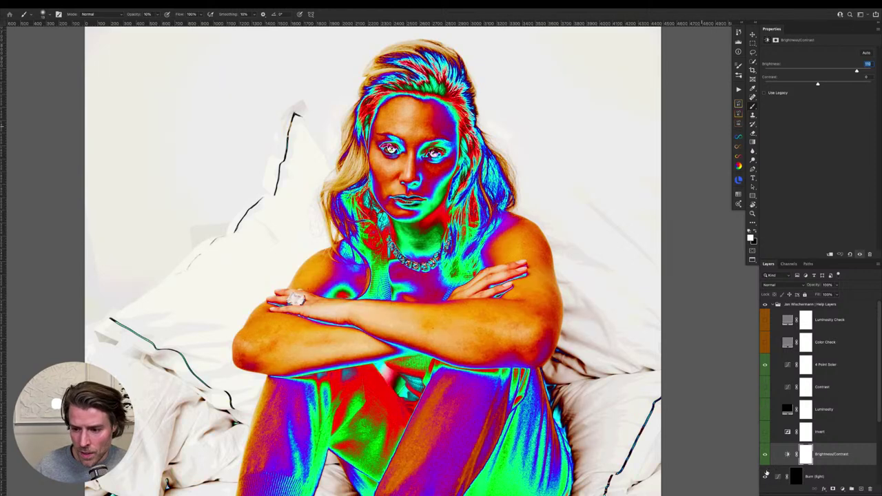
{"action": "left_click", "coordinate": [764, 455]}
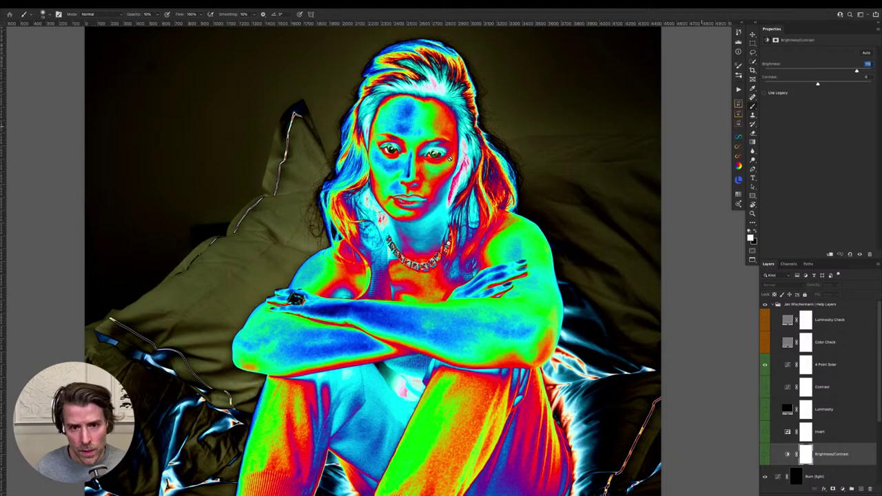
{"action": "left_click", "coordinate": [423, 135]}
{"action": "scroll", "coordinate": [422, 135], "scroll_direction": "up", "scroll_amount": 3}
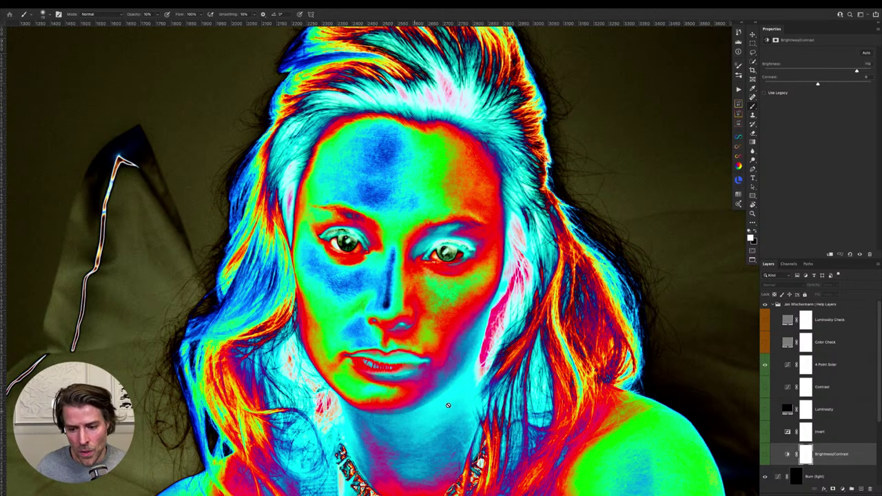
{"action": "scroll", "coordinate": [576, 264], "scroll_direction": "up", "scroll_amount": 2}
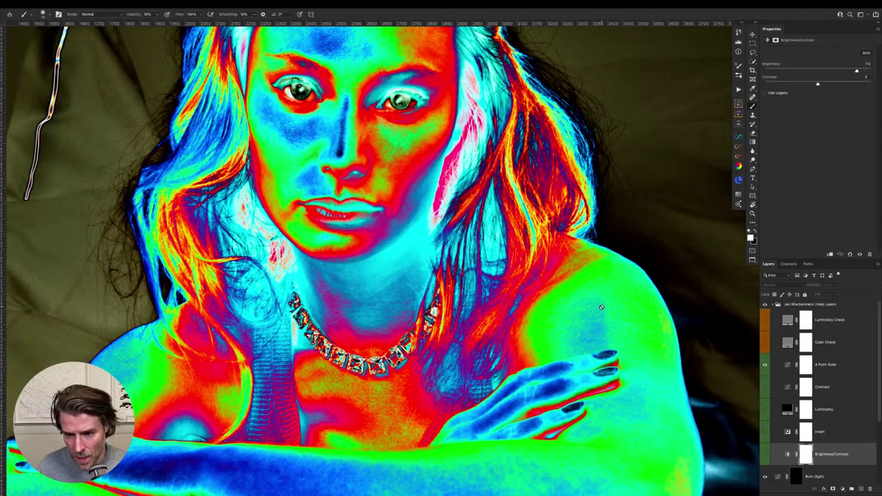
{"action": "scroll", "coordinate": [566, 318], "scroll_direction": "down", "scroll_amount": 4}
{"action": "scroll", "coordinate": [566, 317], "scroll_direction": "left", "scroll_amount": 4}
{"action": "scroll", "coordinate": [565, 318], "scroll_direction": "right", "scroll_amount": 1}
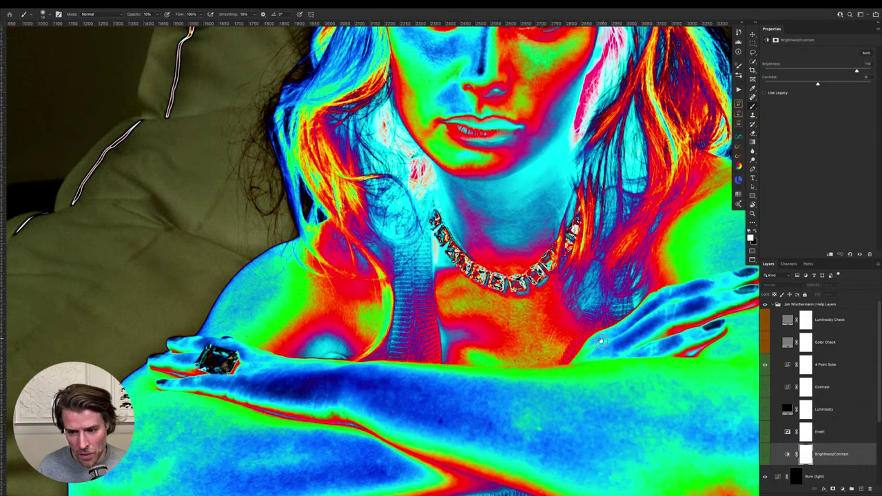
{"action": "scroll", "coordinate": [590, 378], "scroll_direction": "up", "scroll_amount": 5}
{"action": "scroll", "coordinate": [589, 378], "scroll_direction": "right", "scroll_amount": 1}
{"action": "scroll", "coordinate": [557, 290], "scroll_direction": "up", "scroll_amount": 2}
{"action": "scroll", "coordinate": [557, 289], "scroll_direction": "right", "scroll_amount": 1}
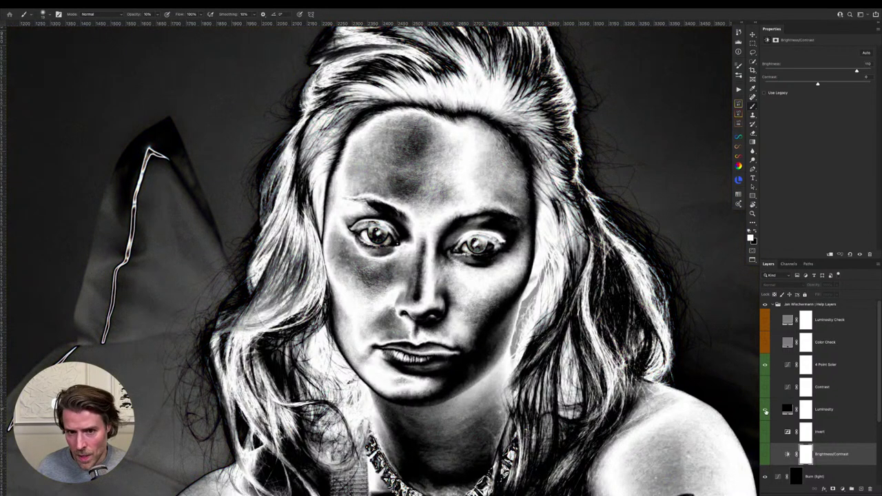
Show the Luminosity and Brightness/Contrast helper layers again and lower the helper's brightness to about 91
{"action": "left_click", "coordinate": [765, 410]}
{"action": "left_click", "coordinate": [827, 411]}
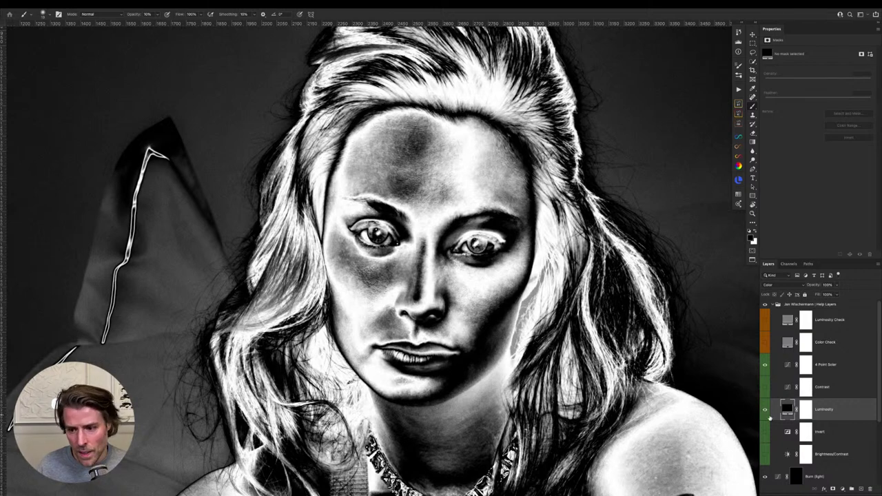
{"action": "left_click", "coordinate": [765, 455]}
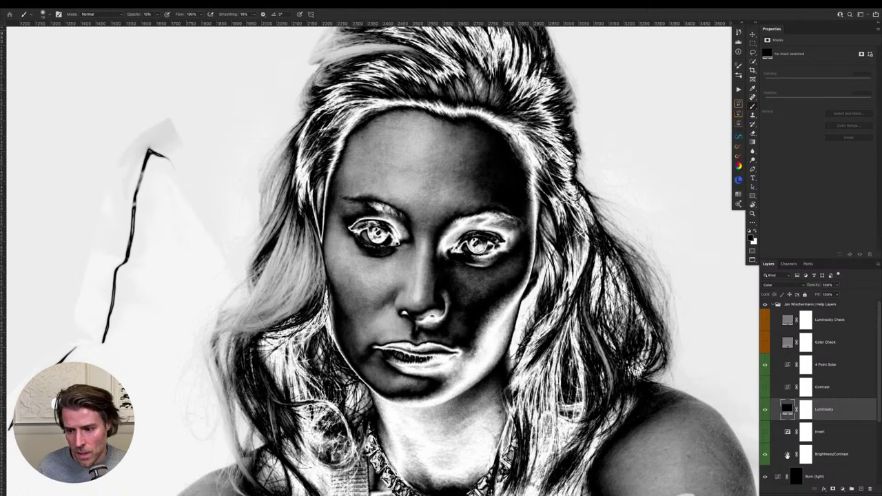
{"action": "left_click", "coordinate": [787, 454]}
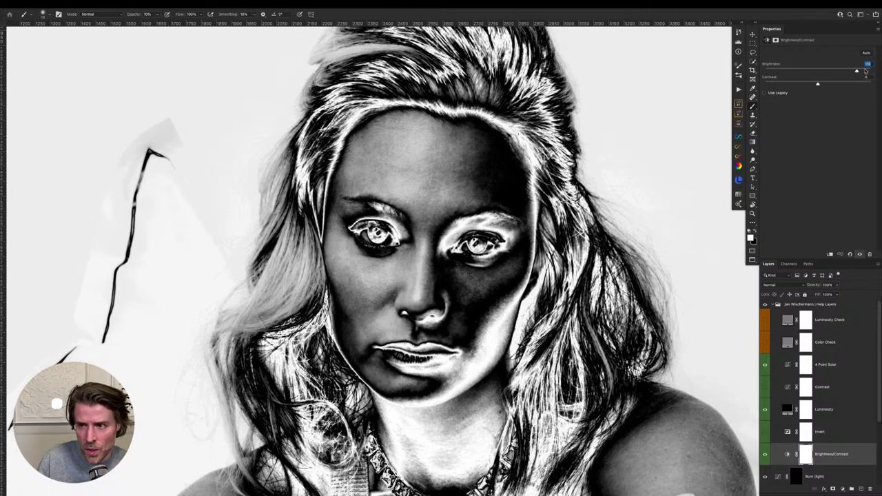
{"action": "left_click_drag", "start_coordinate": [858, 73], "coordinate": [848, 71]}
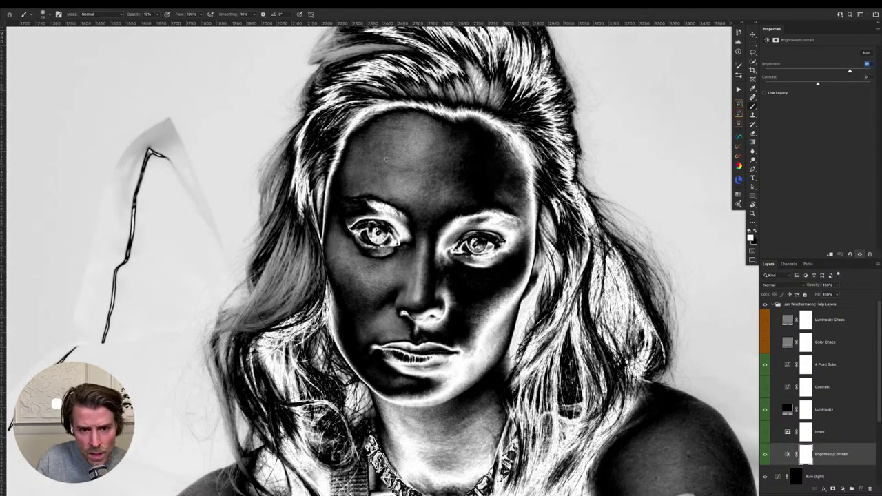
Compare the face in plain black and white and with the 4 Point Solar and Brightness/Contrast helper layers switched on
{"action": "scroll", "coordinate": [414, 135], "scroll_direction": "up", "scroll_amount": 5}
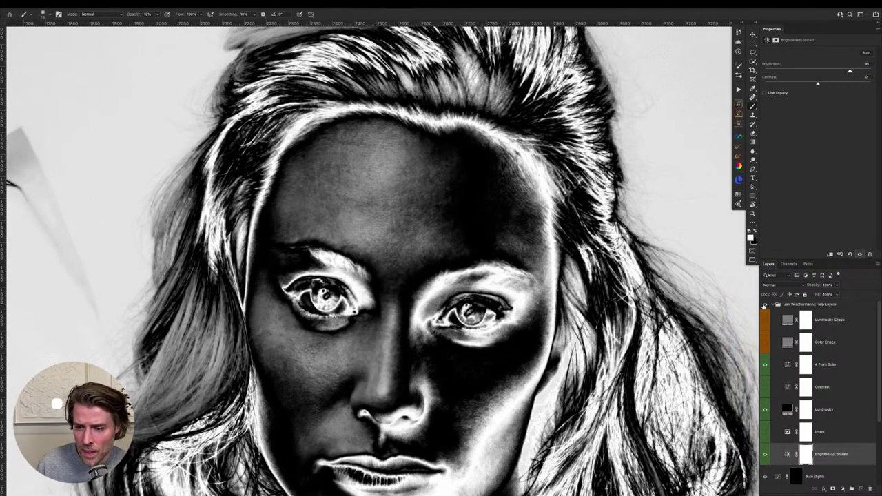
{"action": "left_click", "coordinate": [765, 366]}
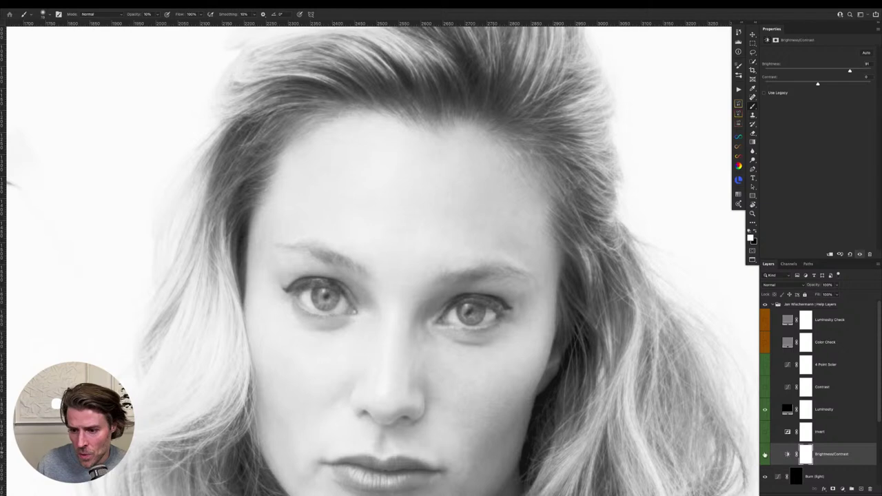
{"action": "left_click", "coordinate": [764, 455]}
{"action": "left_click", "coordinate": [838, 412]}
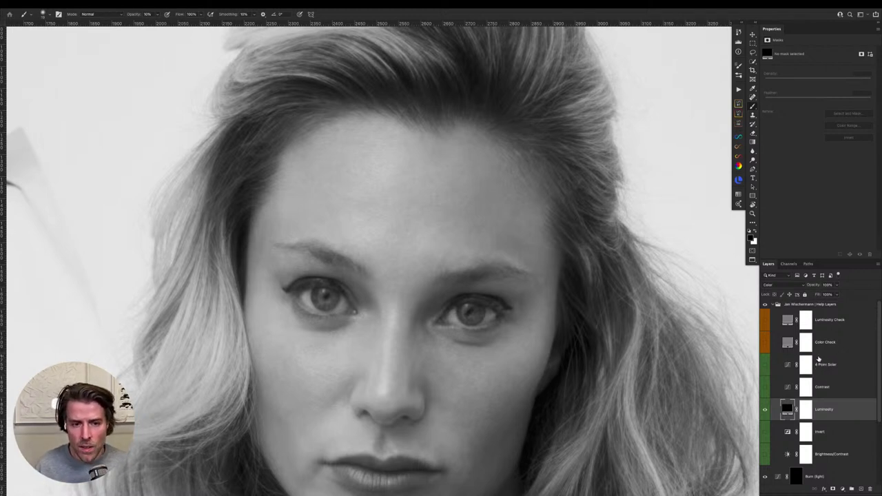
{"action": "left_click", "coordinate": [764, 365]}
{"action": "left_click", "coordinate": [764, 454]}
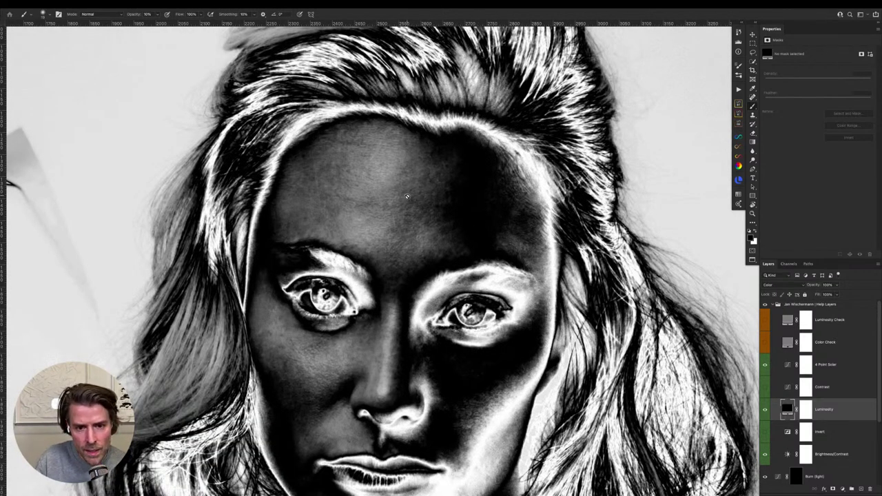
Make the Dodge (light) layer's mask active and toggle the visibility of the dodge and burn layers off and on
{"action": "scroll", "coordinate": [801, 466], "scroll_direction": "down", "scroll_amount": 2}
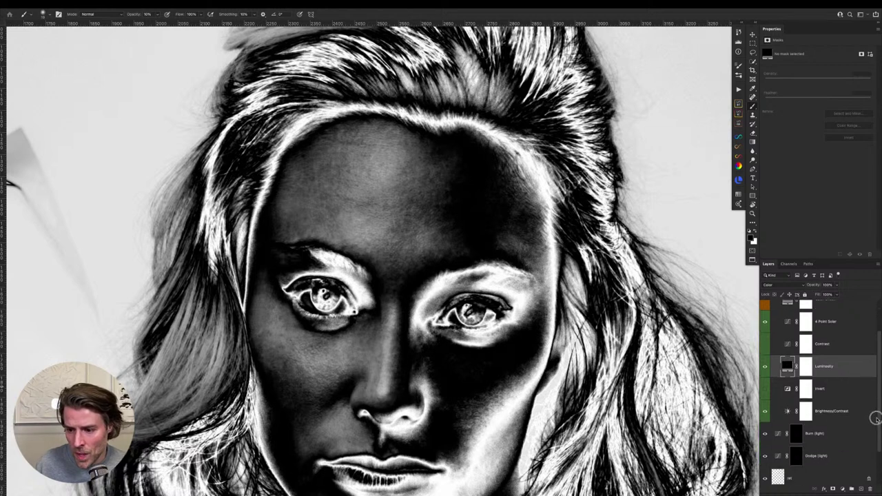
{"action": "left_click", "coordinate": [797, 455]}
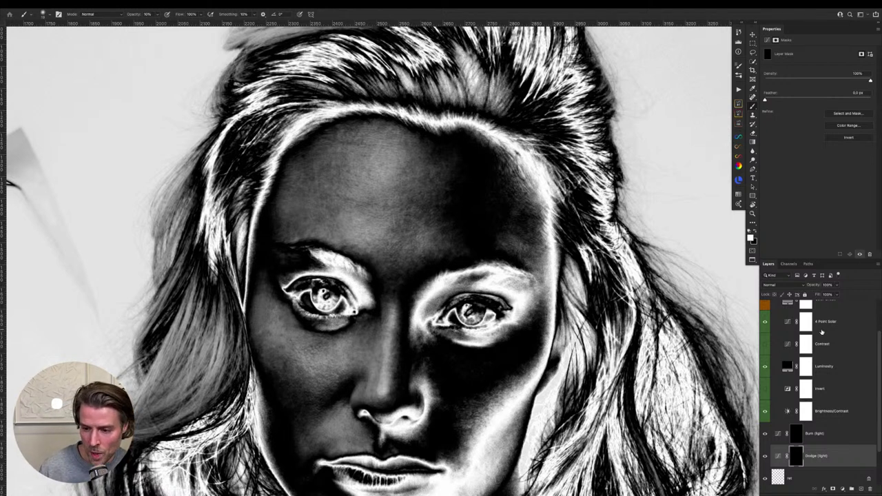
{"action": "left_click", "coordinate": [779, 433]}
{"action": "left_click", "coordinate": [779, 456]}
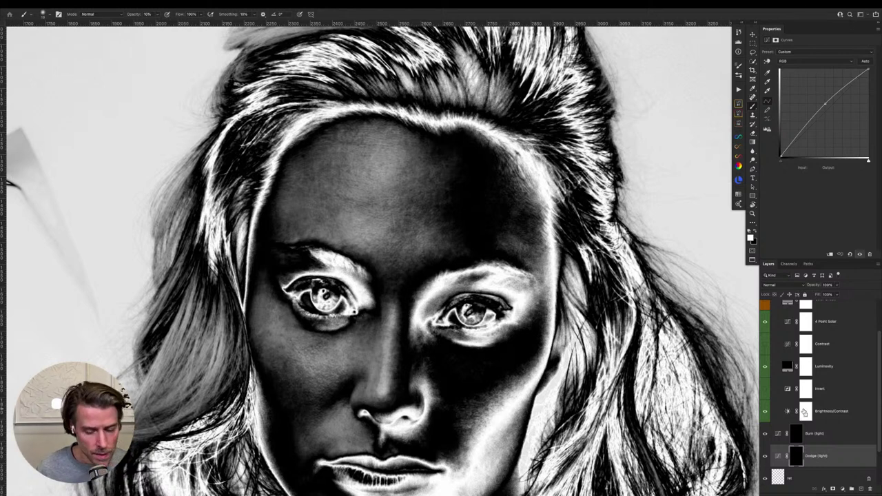
{"action": "key", "text": "ctrl+comma"}
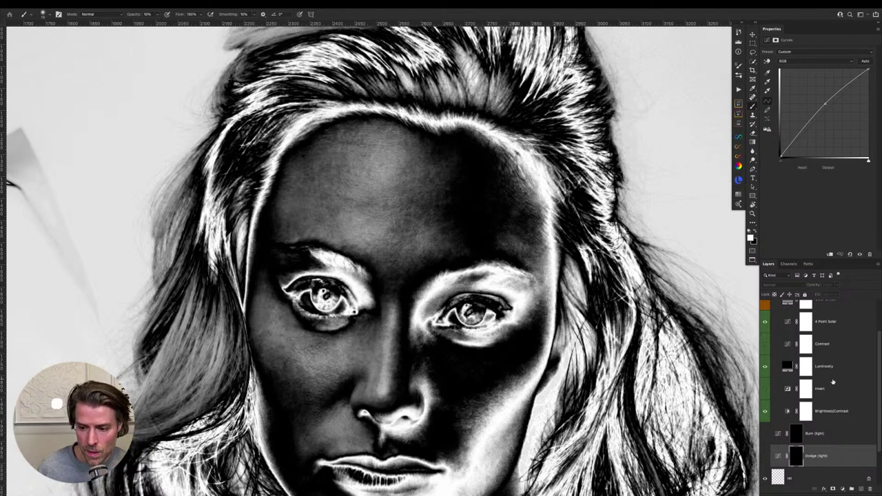
{"action": "key", "text": "ctrl+comma"}
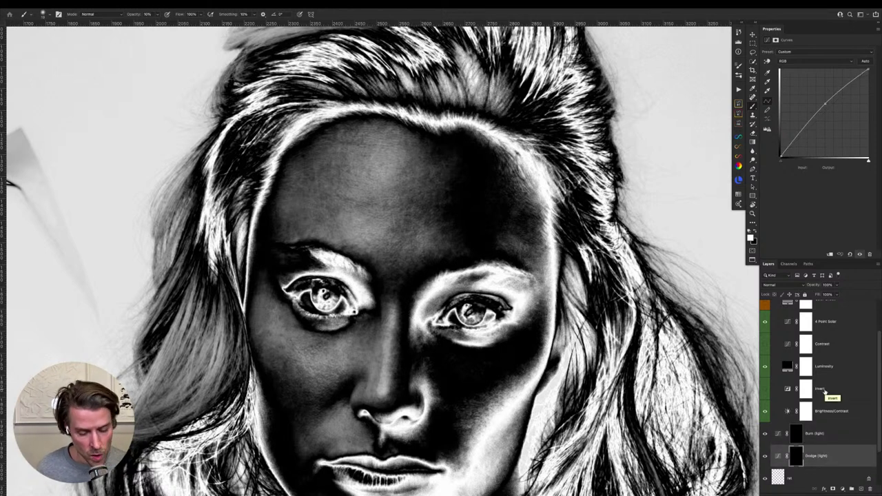
Alternate the active layer between Burn (light) and Dodge (light), ending on Dodge (light)
{"action": "key", "text": "alt+bracketright"}
{"action": "key", "text": "alt+bracketleft"}
{"action": "key", "text": "alt+bracketright"}
{"action": "key", "text": "alt+bracketleft"}
{"action": "key", "text": "alt+bracketright"}
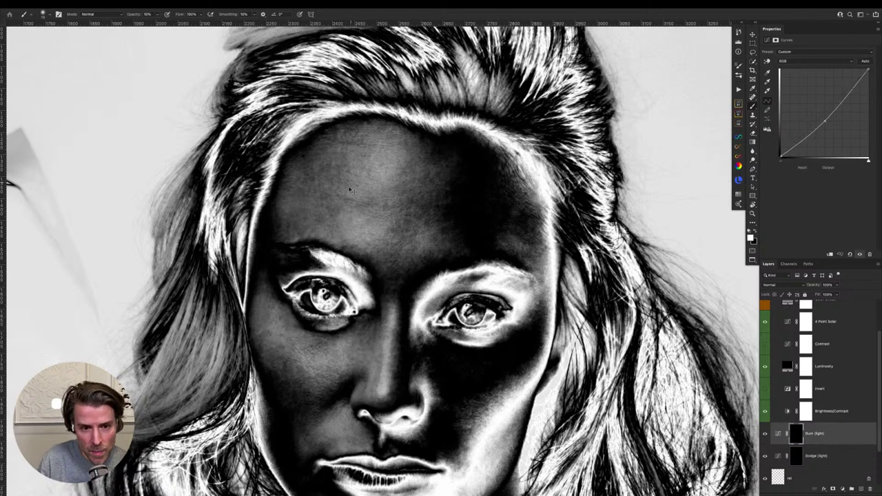
{"action": "key", "text": "alt+bracketleft"}
{"action": "key", "text": "alt+bracketright"}
{"action": "key", "text": "alt+bracketleft"}
{"action": "key", "text": "alt+bracketright"}
{"action": "key", "text": "alt+bracketleft"}
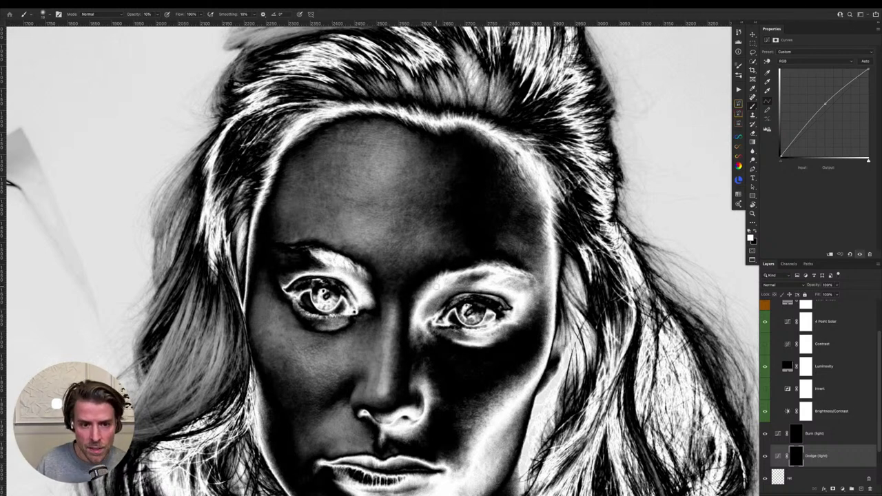
Alternate between the Dodge (light) and Burn (light) masks while evening out the forehead tones, ending on Burn (light)
{"action": "scroll", "coordinate": [359, 144], "scroll_direction": "up", "scroll_amount": 2}
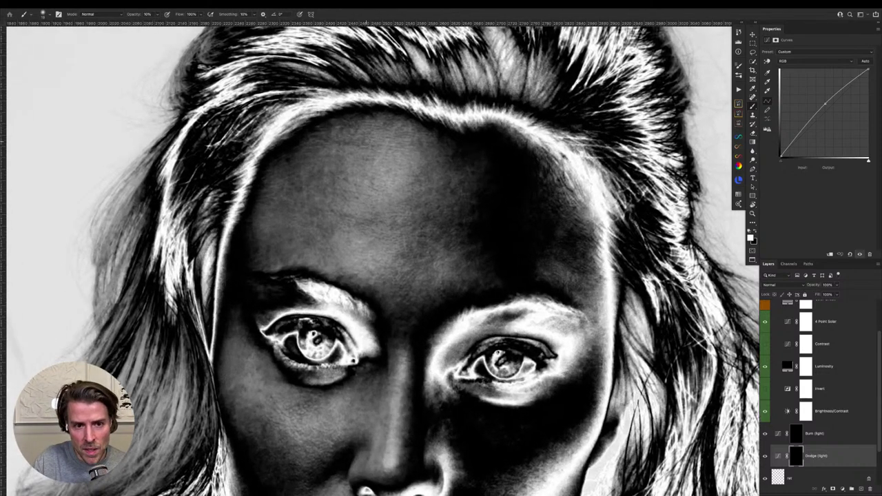
{"action": "scroll", "coordinate": [361, 181], "scroll_direction": "right", "scroll_amount": 2}
{"action": "scroll", "coordinate": [360, 181], "scroll_direction": "down", "scroll_amount": 1}
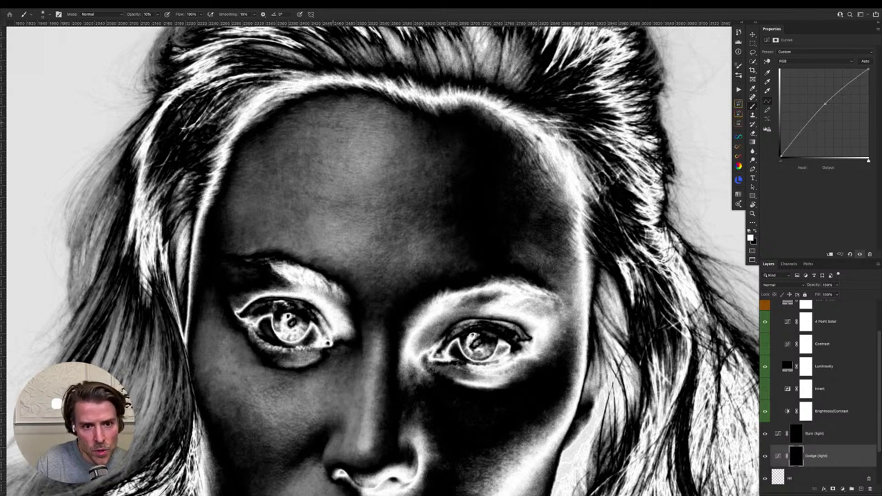
{"action": "scroll", "coordinate": [302, 151], "scroll_direction": "down", "scroll_amount": 4}
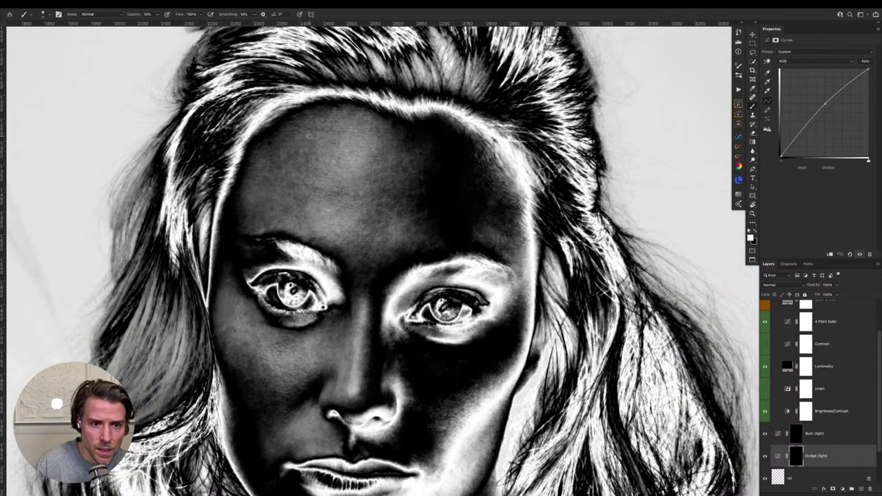
{"action": "key", "text": "alt+bracketright"}
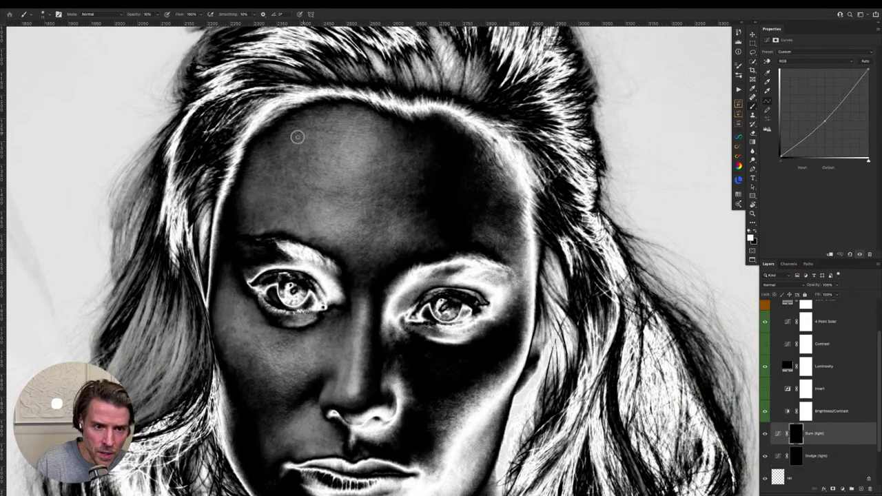
{"action": "key", "text": "alt+bracketleft"}
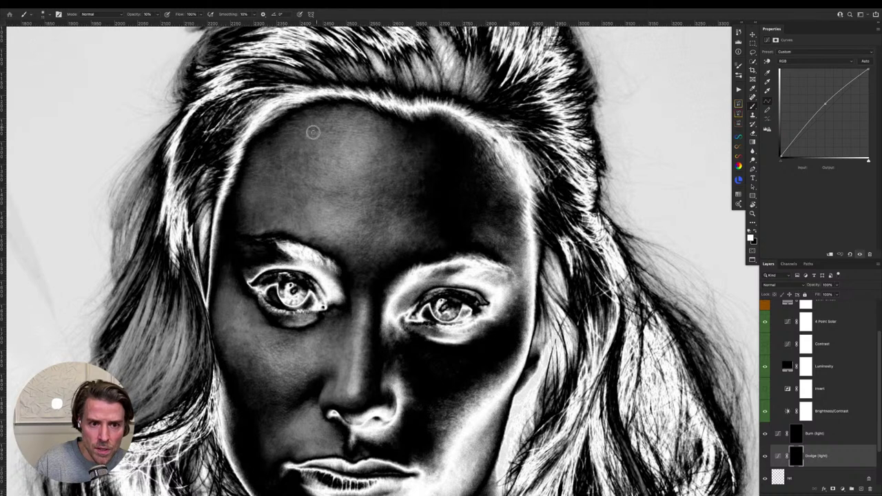
{"action": "key", "text": "alt+bracketright"}
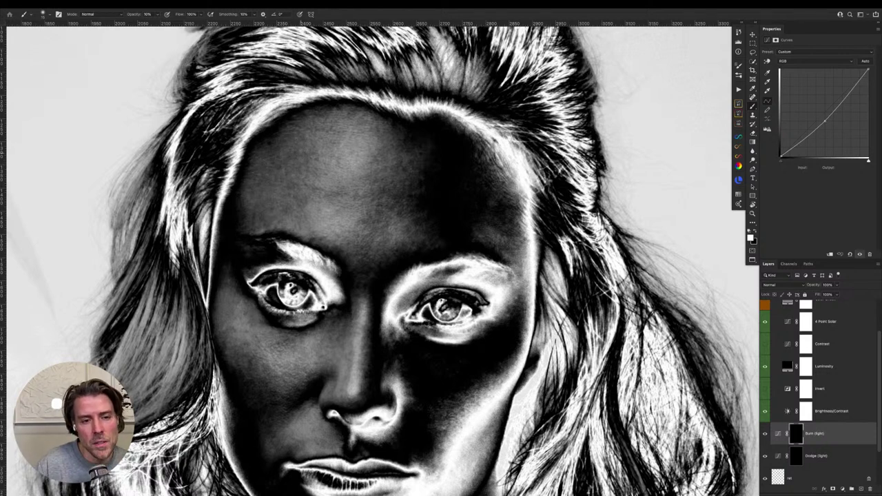
{"action": "key", "text": "alt+bracketleft"}
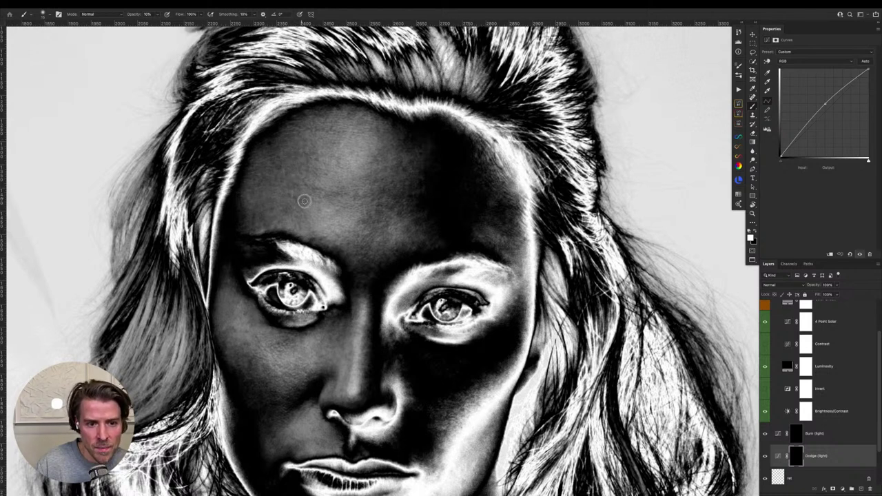
{"action": "key", "text": "alt+bracketright"}
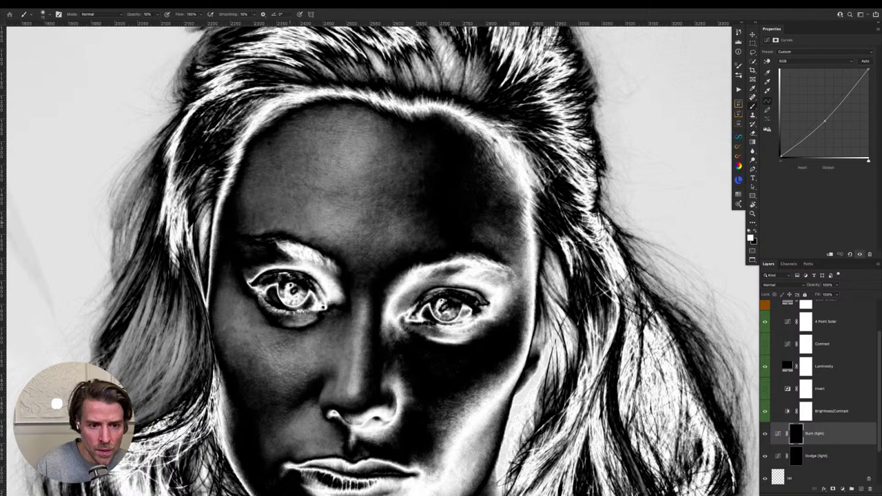
Resize the brush and switch between the Burn (light) and Dodge (light) masks for finer tonal corrections, ending on Burn (light)
{"action": "right_click", "coordinate": [259, 223], "text": "alt"}
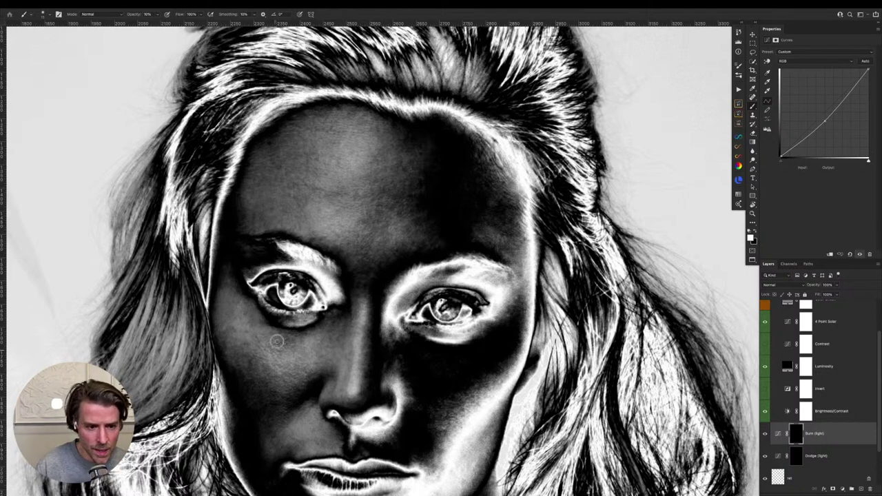
{"action": "scroll", "coordinate": [277, 341], "scroll_direction": "down", "scroll_amount": 3}
{"action": "scroll", "coordinate": [321, 315], "scroll_direction": "right", "scroll_amount": 1}
{"action": "scroll", "coordinate": [330, 203], "scroll_direction": "up", "scroll_amount": 3}
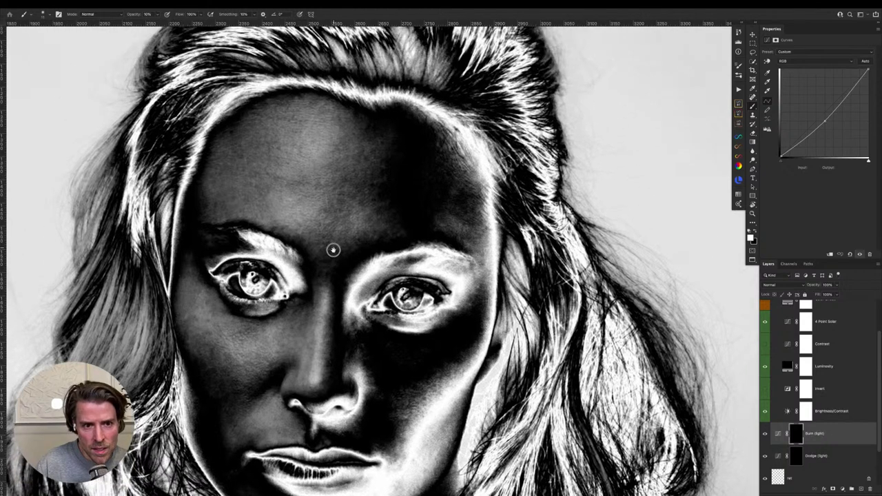
{"action": "key", "text": "alt+bracketleft"}
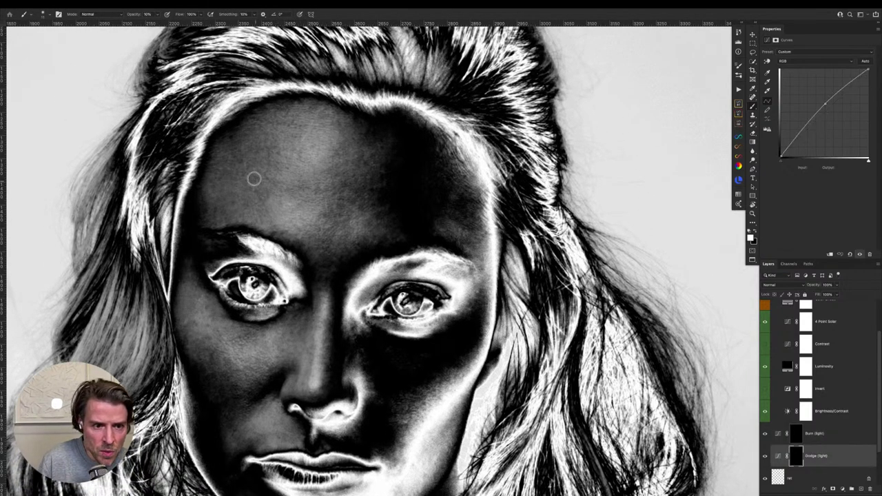
{"action": "key", "text": "bracketleft"}
{"action": "key", "text": "bracketleft"}
{"action": "key", "text": "bracketleft"}
{"action": "key", "text": "alt+bracketright"}
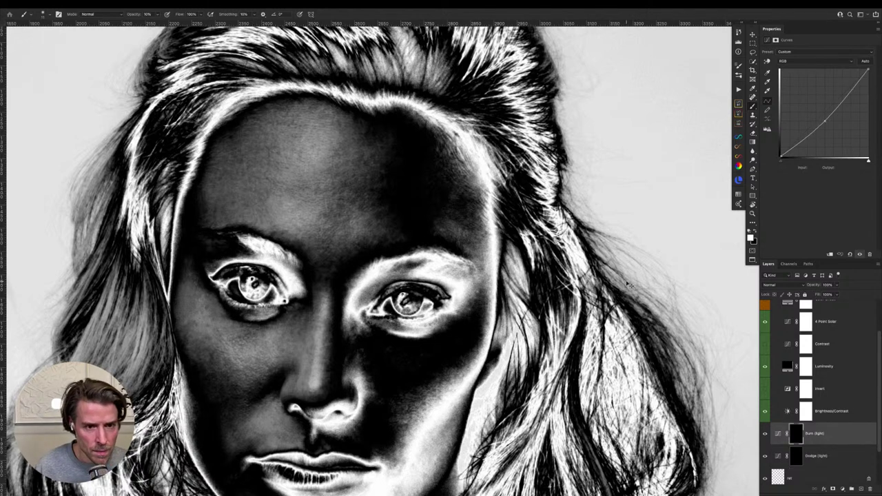
Hide the Help Layers group and compare the colour portrait with the Burn (light) layer off and on
{"action": "key", "text": "ctrl+comma"}
{"action": "key", "text": "ctrl+comma"}
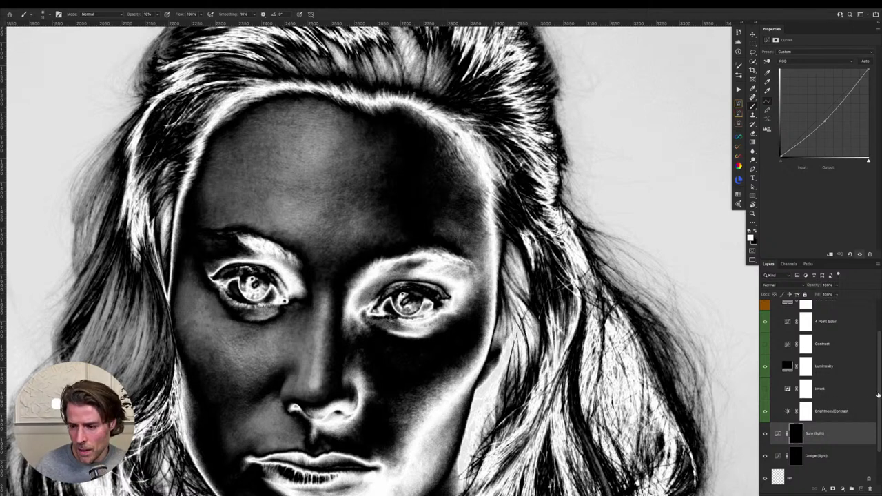
{"action": "scroll", "coordinate": [877, 387], "scroll_direction": "up", "scroll_amount": 2}
{"action": "left_click", "coordinate": [764, 305]}
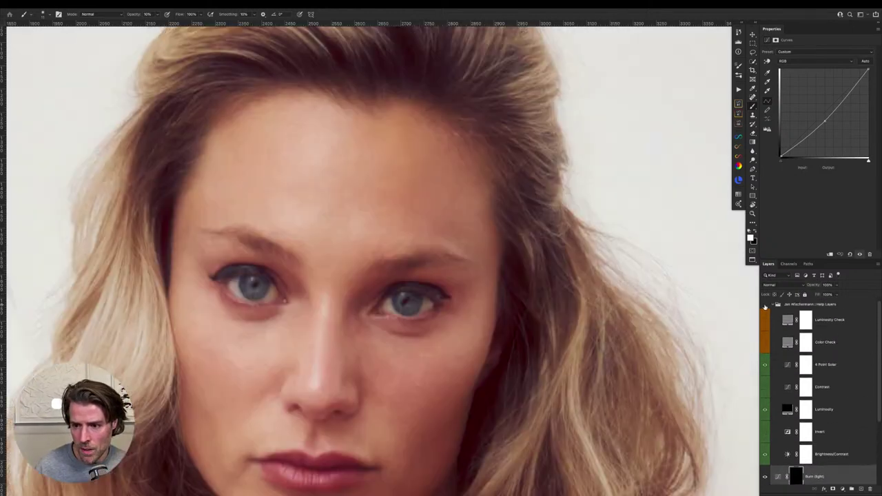
{"action": "key", "text": "ctrl+comma"}
{"action": "key", "text": "ctrl+comma"}
{"action": "key", "text": "ctrl+comma"}
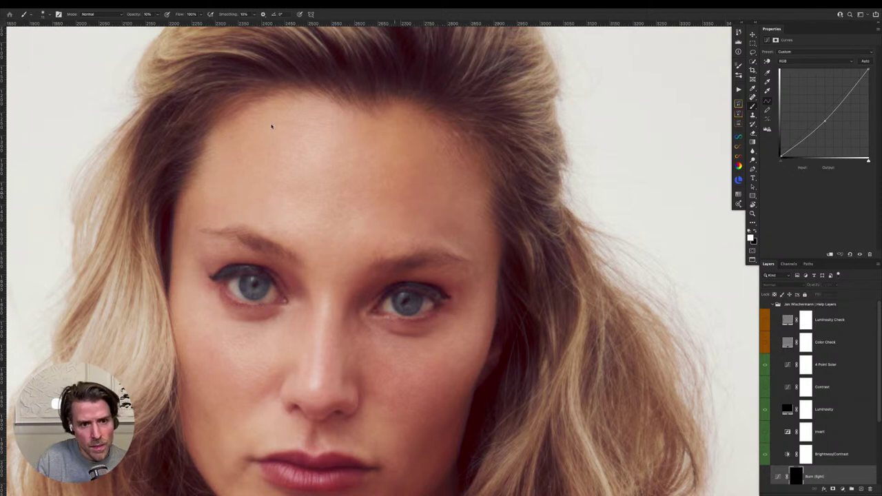
{"action": "key", "text": "ctrl+comma"}
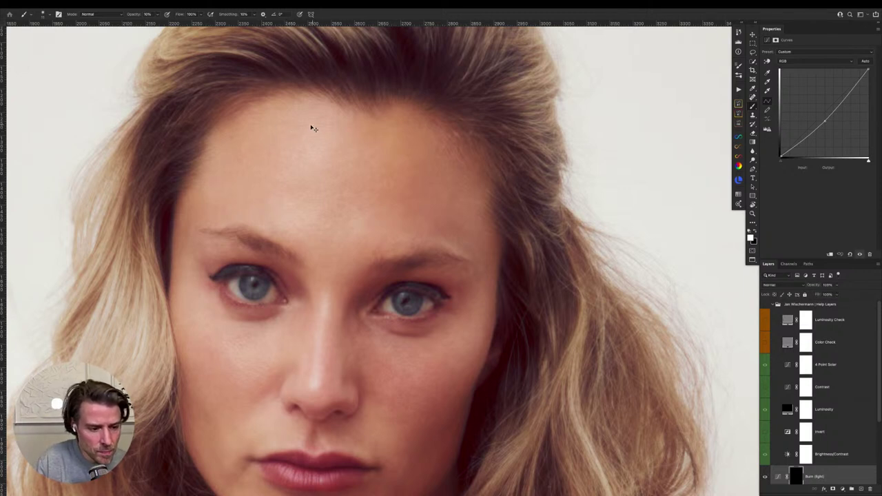
{"action": "key", "text": "ctrl+comma"}
{"action": "key", "text": "ctrl+comma"}
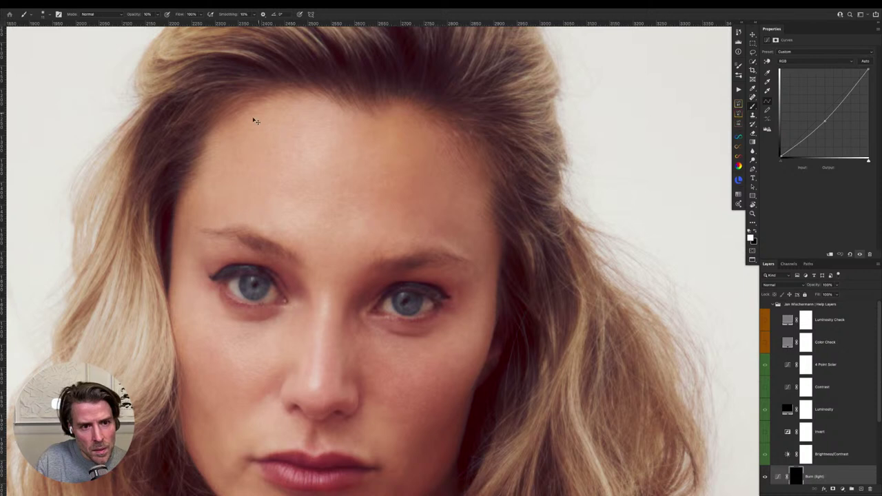
{"action": "key", "text": "ctrl+comma"}
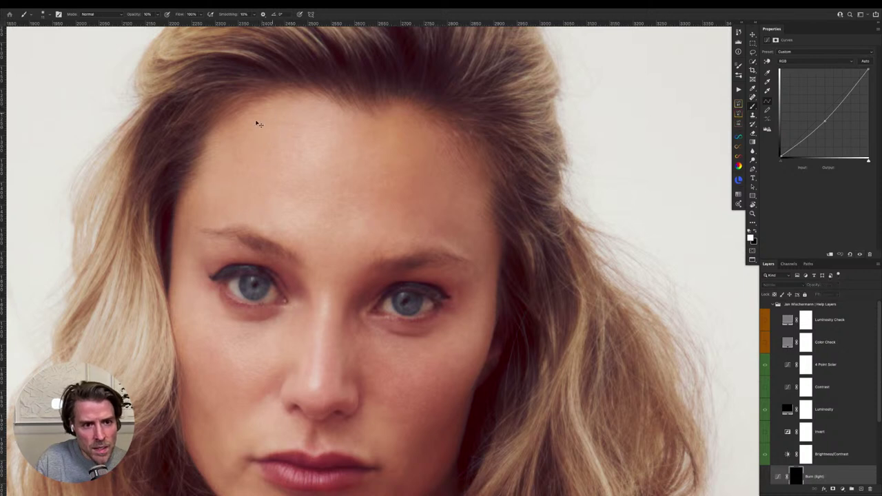
{"action": "key", "text": "ctrl+comma"}
{"action": "key", "text": "ctrl+comma"}
{"action": "key", "text": "ctrl+comma"}
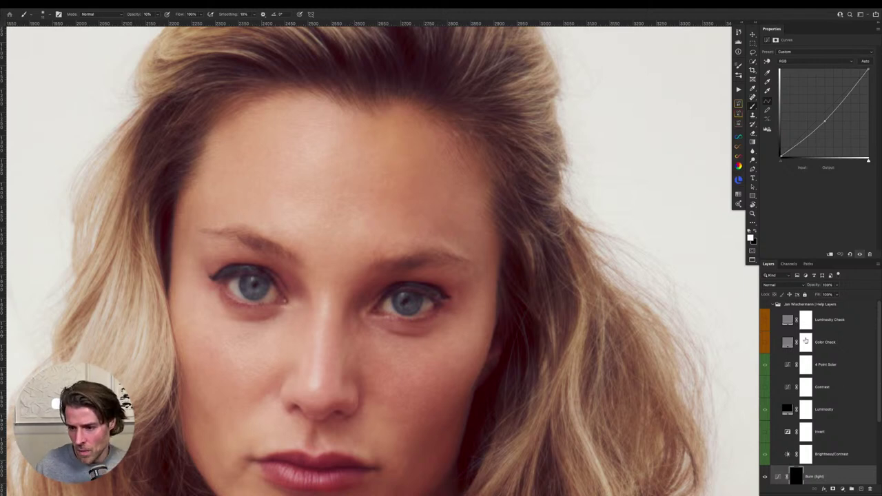
Show the Help Layers group again and set the Brightness/Contrast helper to brightness about 120 and contrast about 53
{"action": "left_click", "coordinate": [765, 304]}
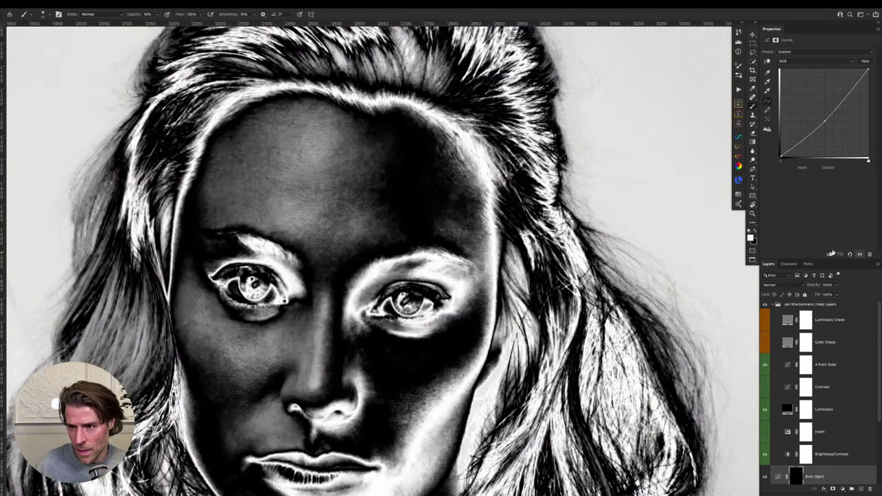
{"action": "left_click", "coordinate": [790, 454]}
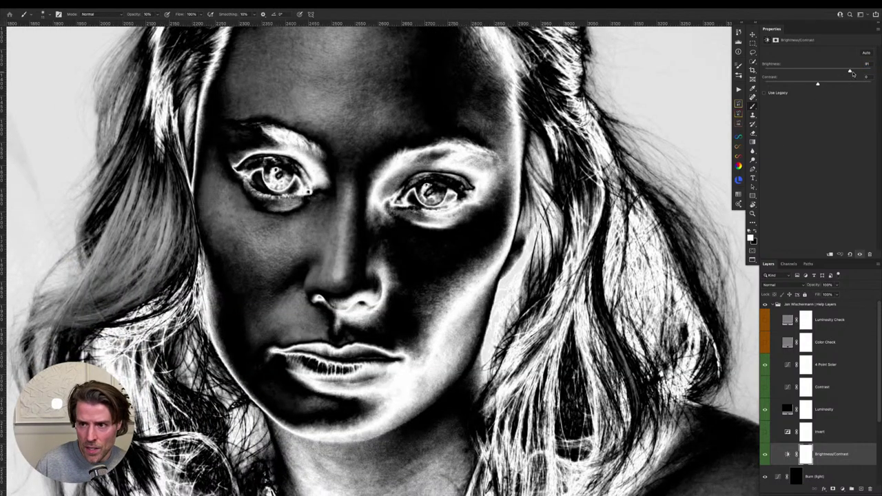
{"action": "mouse_move", "coordinate": [852, 73]}
{"action": "left_mouse_down"}
{"action": "mouse_move", "coordinate": [807, 85]}
{"action": "mouse_move", "coordinate": [847, 84]}
{"action": "mouse_move", "coordinate": [861, 70]}
{"action": "left_mouse_up"}
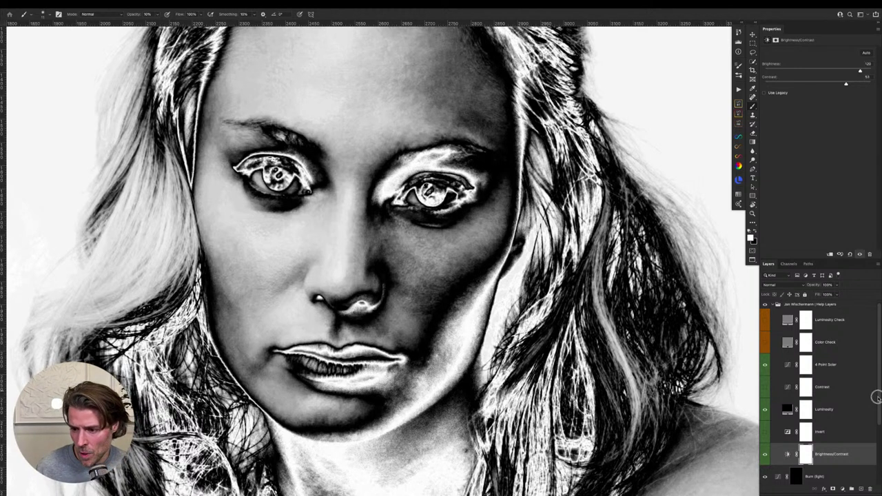
Activate the Dodge (light) mask and alternate it with Burn (light) while evening out the lower cheek, ending on Burn (light)
{"action": "scroll", "coordinate": [875, 400], "scroll_direction": "down", "scroll_amount": 3}
{"action": "left_click", "coordinate": [796, 438]}
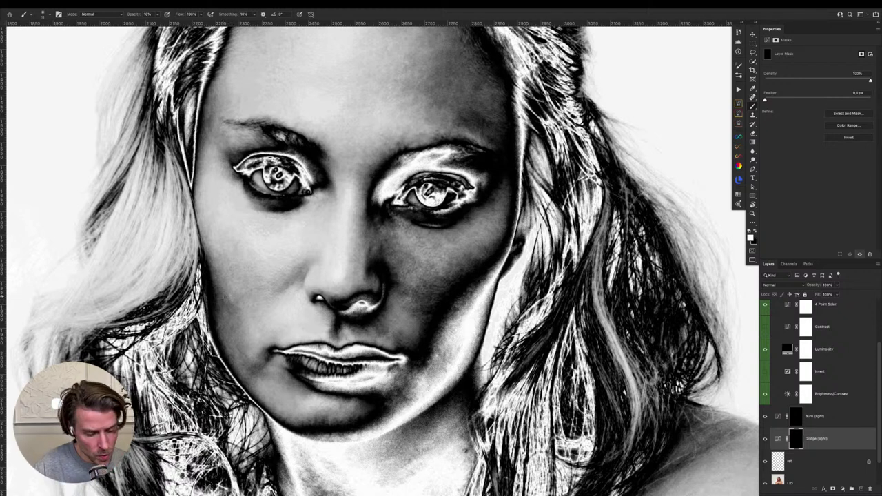
{"action": "key", "text": "alt+bracketright"}
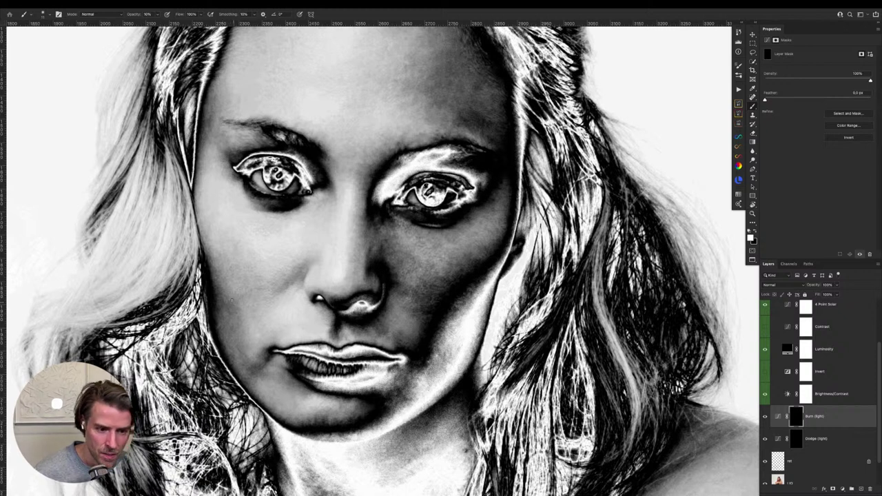
{"action": "key", "text": "alt+bracketleft"}
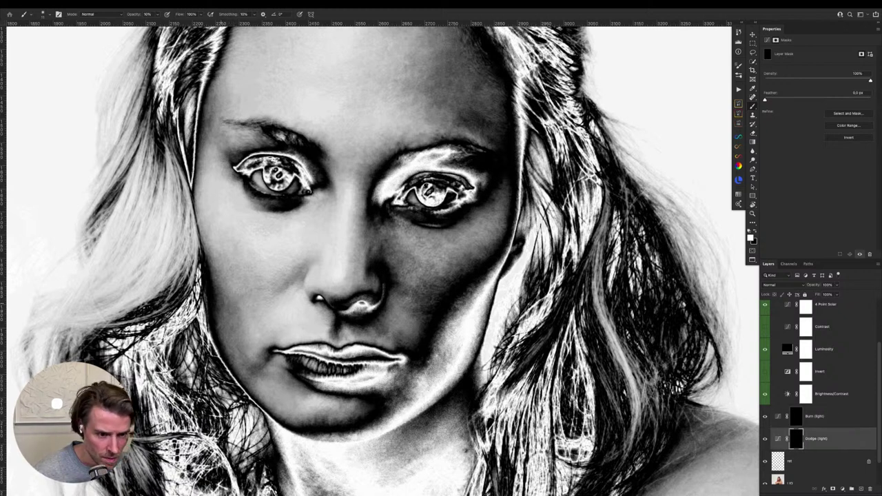
{"action": "key", "text": "alt+bracketright"}
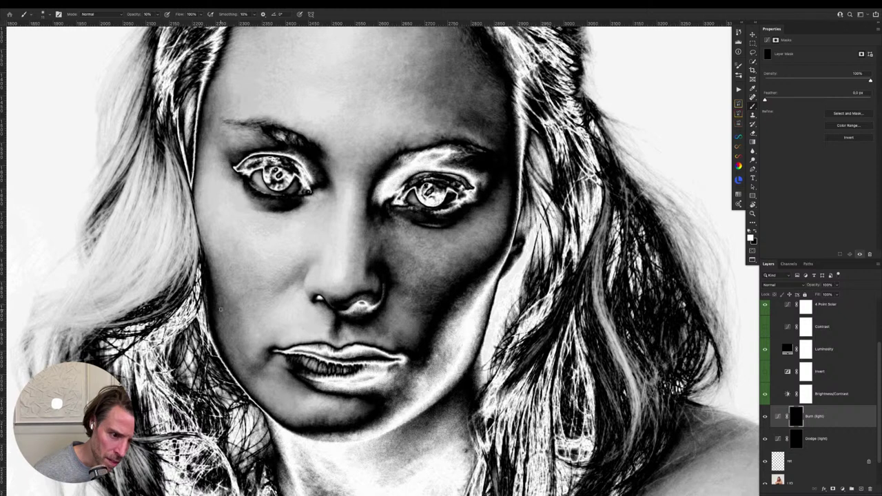
{"action": "key", "text": "alt+bracketleft"}
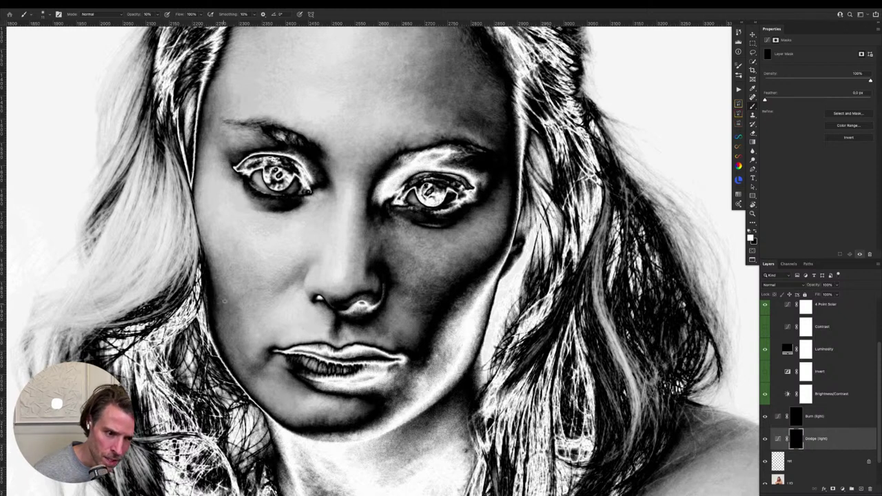
{"action": "key", "text": "alt+bracketright"}
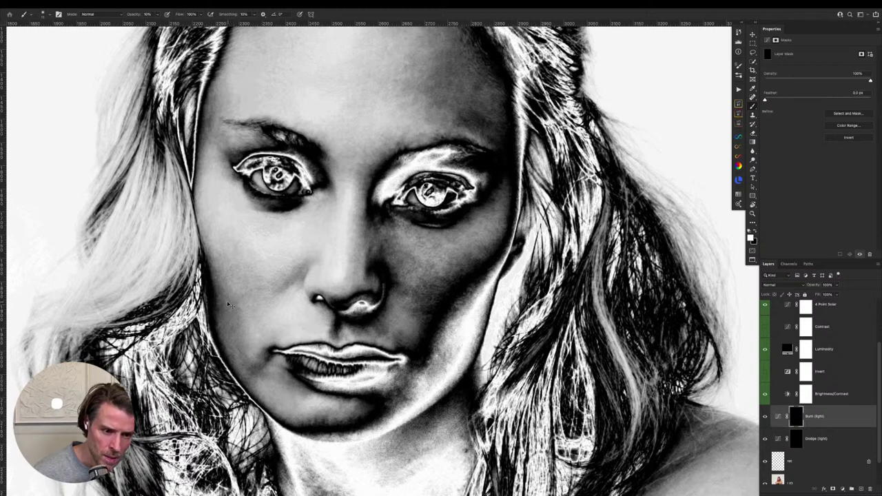
{"action": "key", "text": "alt+bracketleft"}
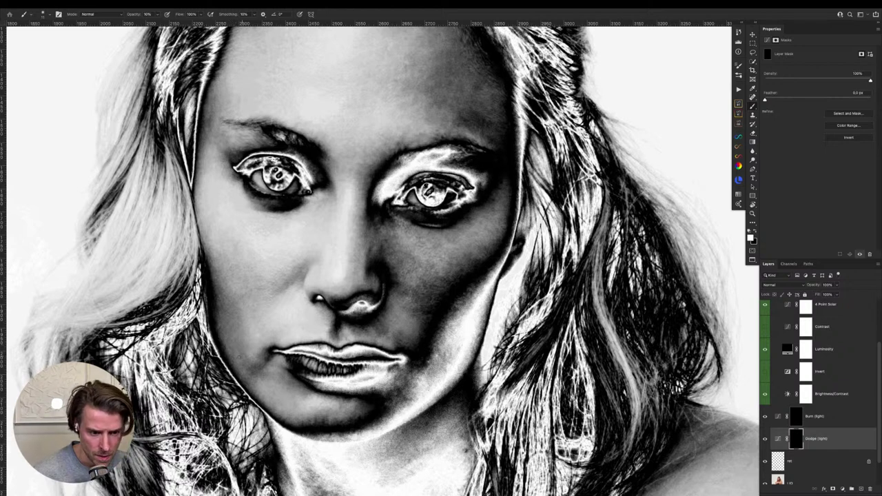
{"action": "key", "text": "alt+bracketright"}
Even out the jawline beside the mouth corner using the Burn (light) and Dodge (light) masks, ending on Dodge (light)
{"action": "scroll", "coordinate": [245, 271], "scroll_direction": "down", "scroll_amount": 5}
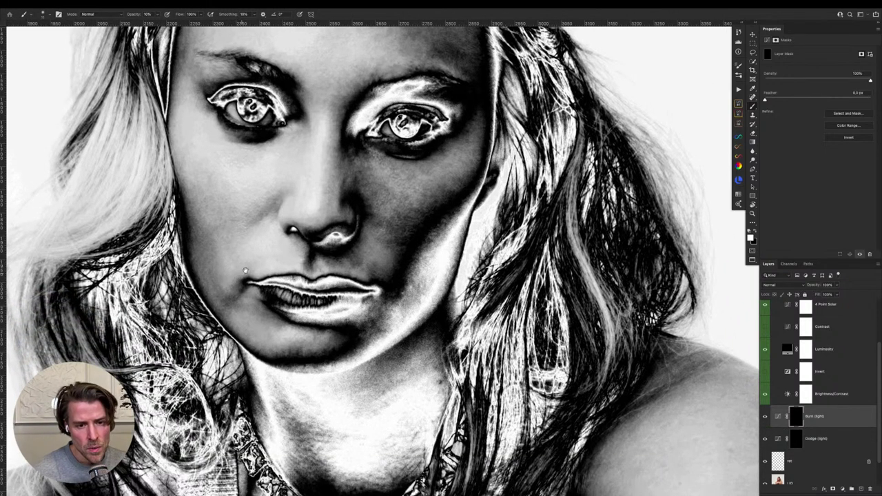
{"action": "scroll", "coordinate": [242, 290], "scroll_direction": "up", "scroll_amount": 3}
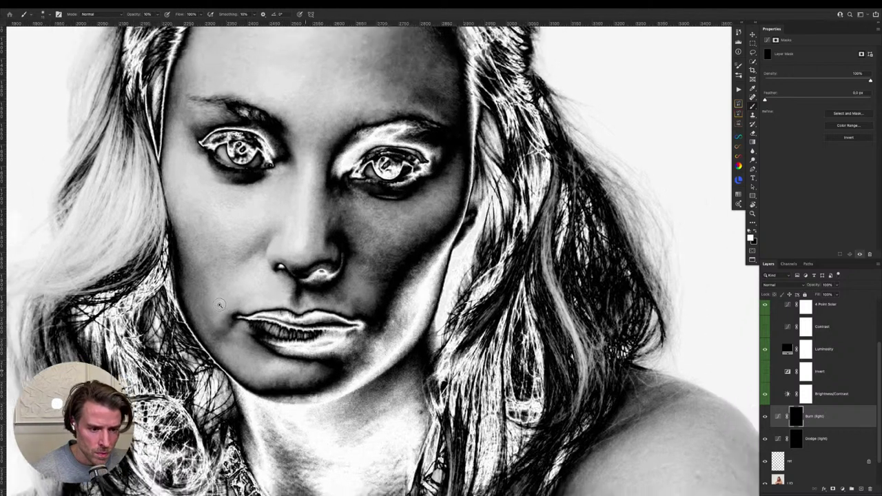
{"action": "scroll", "coordinate": [219, 304], "scroll_direction": "down", "scroll_amount": 2}
{"action": "left_click_drag", "start_coordinate": [224, 311], "coordinate": [211, 314]}
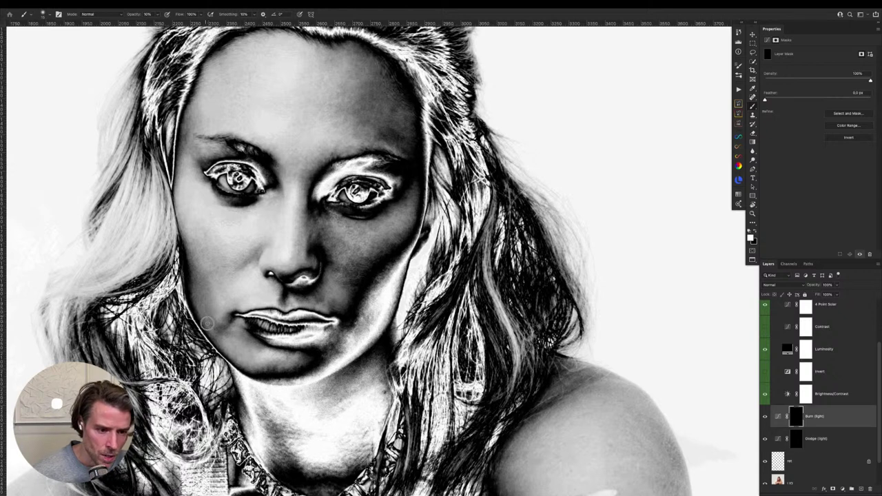
{"action": "key", "text": "alt+bracketleft"}
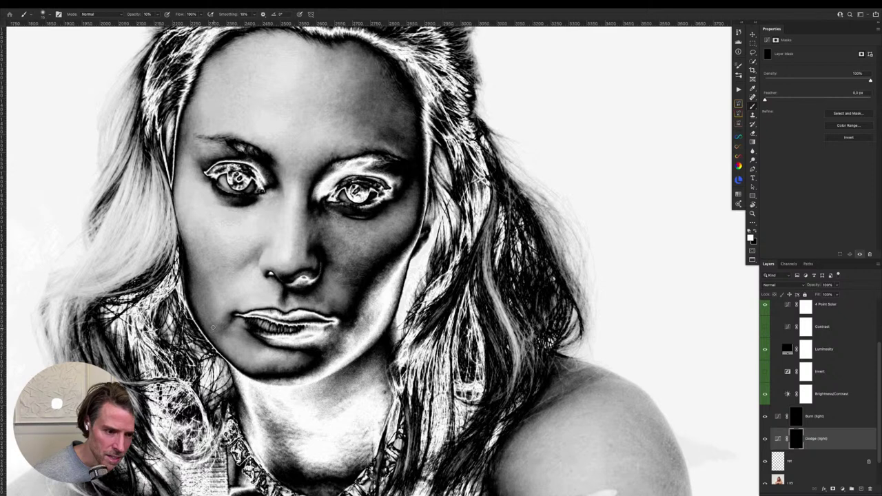
{"action": "key", "text": "alt+bracketright"}
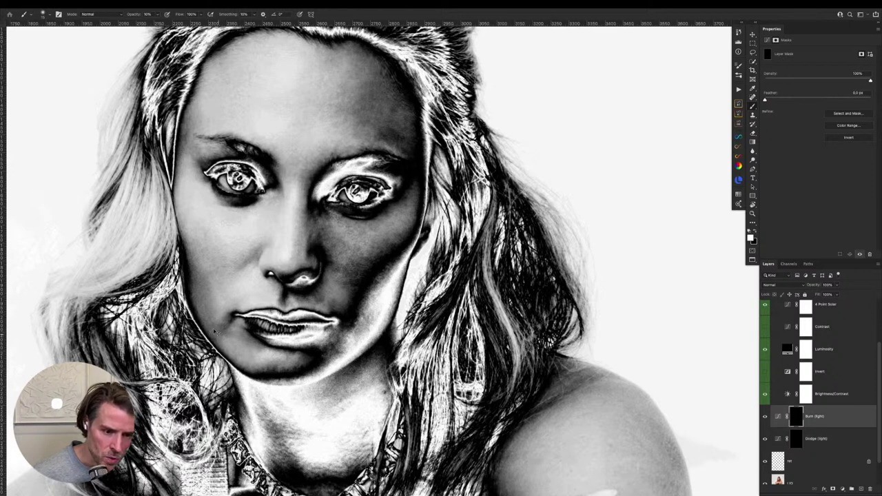
{"action": "key", "text": "alt+bracketleft"}
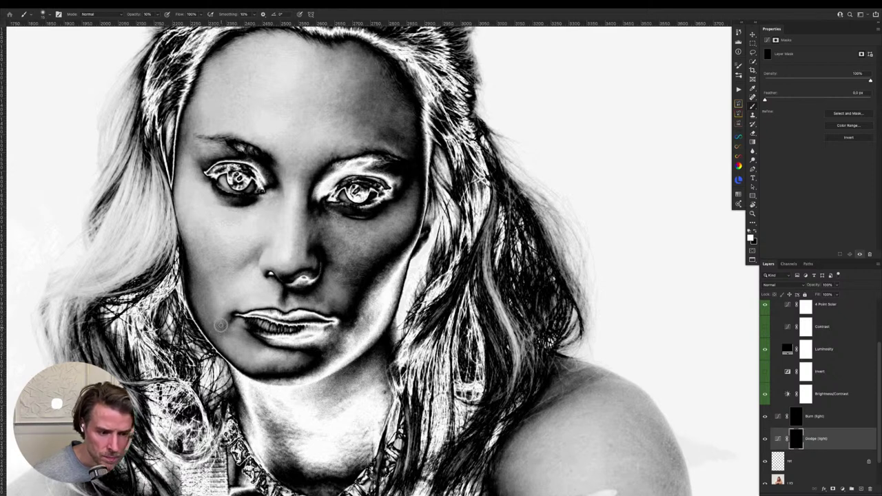
Even out the skin between the mouth corner and chin using the Burn (light) and Dodge (light) masks, ending on Dodge (light)
{"action": "scroll", "coordinate": [220, 326], "scroll_direction": "down", "scroll_amount": 2}
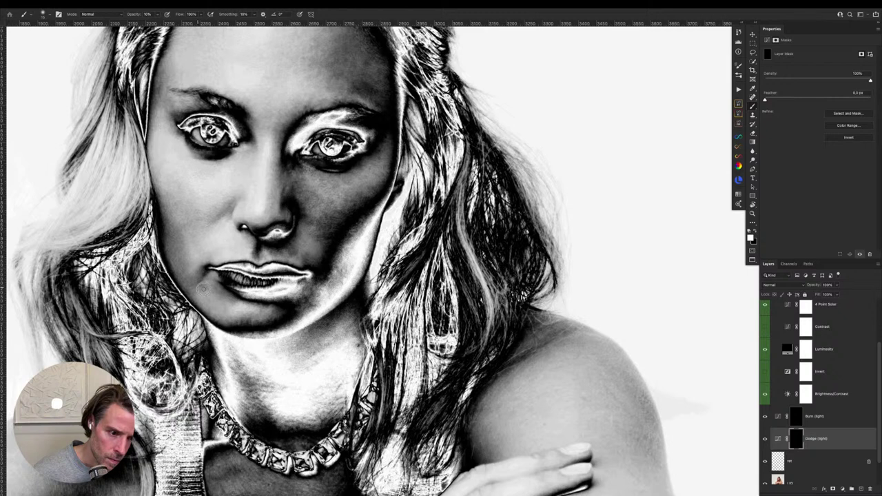
{"action": "key", "text": "alt+bracketright"}
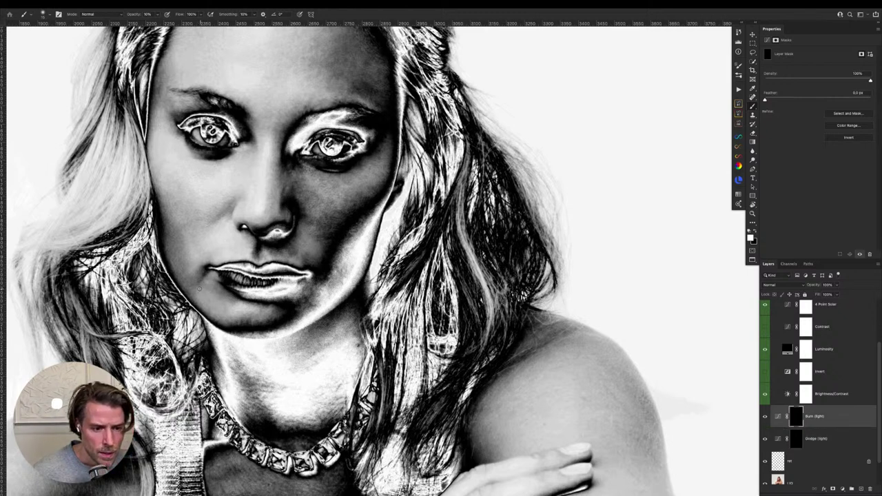
{"action": "key", "text": "alt+bracketleft"}
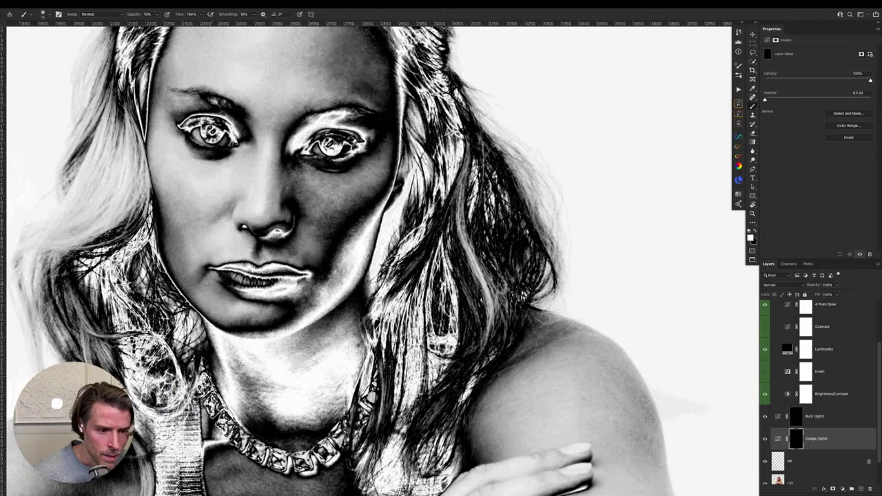
{"action": "key", "text": "alt+bracketright"}
{"action": "key", "text": "alt+bracketleft"}
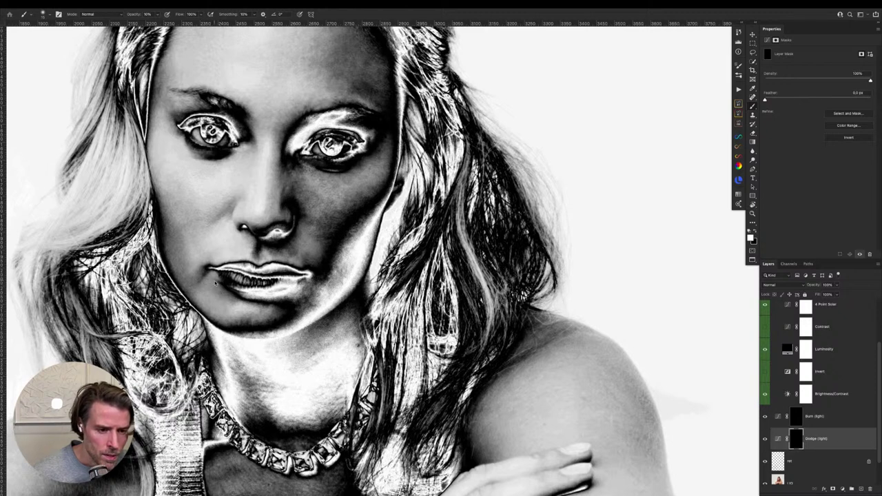
{"action": "key", "text": "alt+bracketright"}
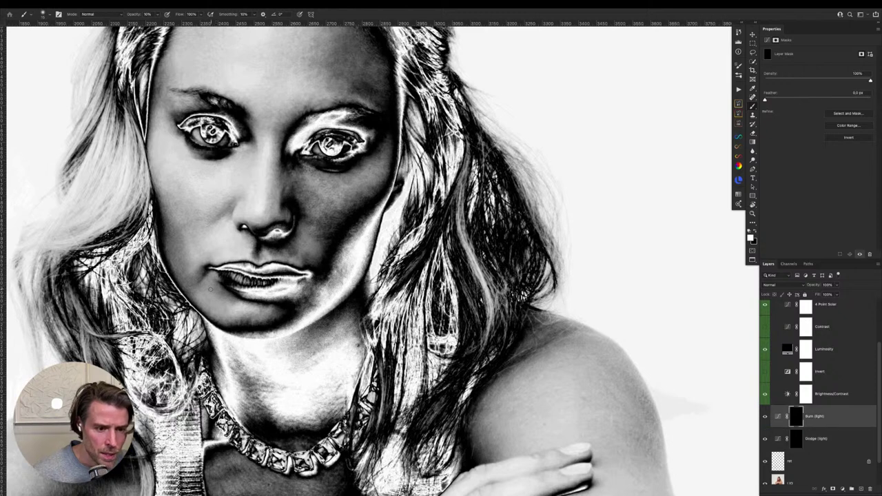
{"action": "key", "text": "alt+bracketleft"}
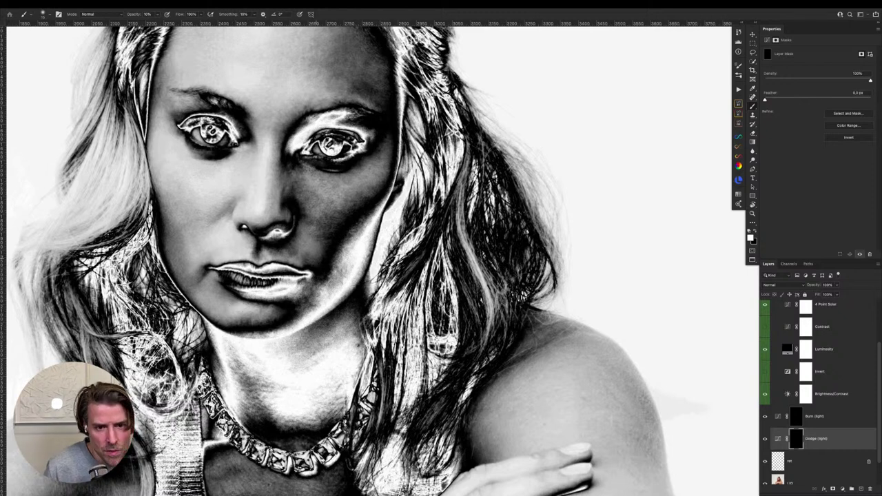
Select the Burn (light) and Dodge (light) layers together and return to Dodge (light) alone
{"action": "scroll", "coordinate": [273, 283], "scroll_direction": "down", "scroll_amount": 1}
{"action": "scroll", "coordinate": [315, 278], "scroll_direction": "up", "scroll_amount": 1}
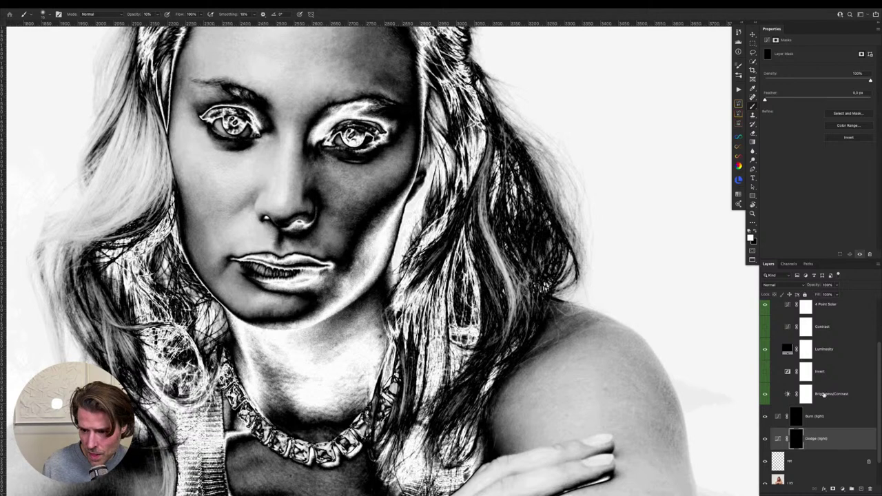
{"action": "left_click", "coordinate": [835, 417], "text": "shift"}
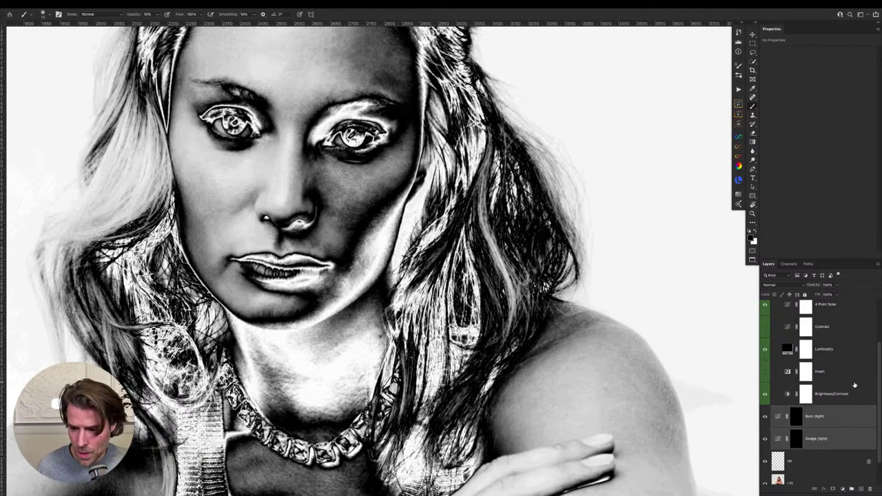
{"action": "key", "text": "ctrl+comma"}
{"action": "key", "text": "ctrl+z"}
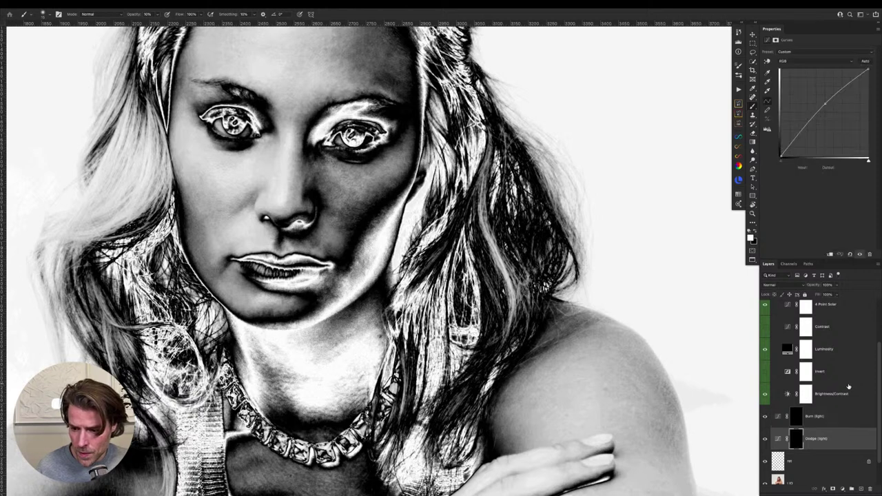
Activate Burn (light) and alternate the active layer between Dodge (light) and Burn (light), ending on Burn (light)
{"action": "left_click", "coordinate": [842, 416]}
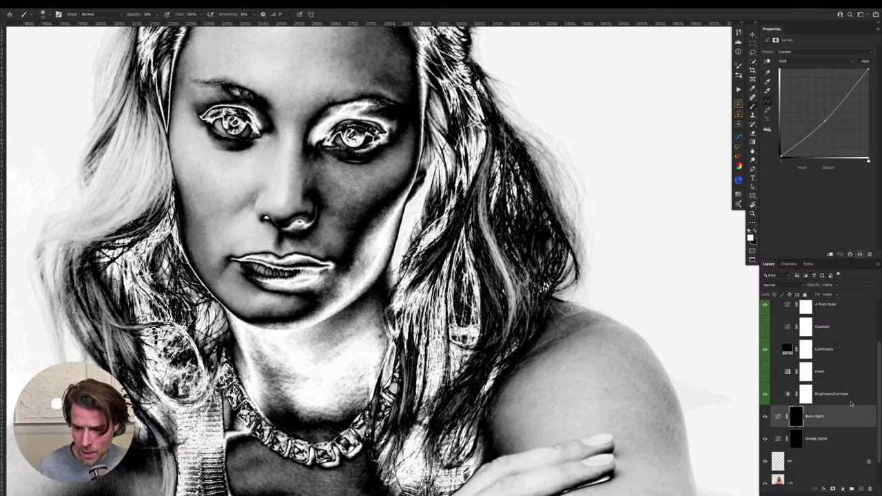
{"action": "key", "text": "alt+bracketleft"}
{"action": "key", "text": "alt+bracketright"}
{"action": "key", "text": "alt+bracketleft"}
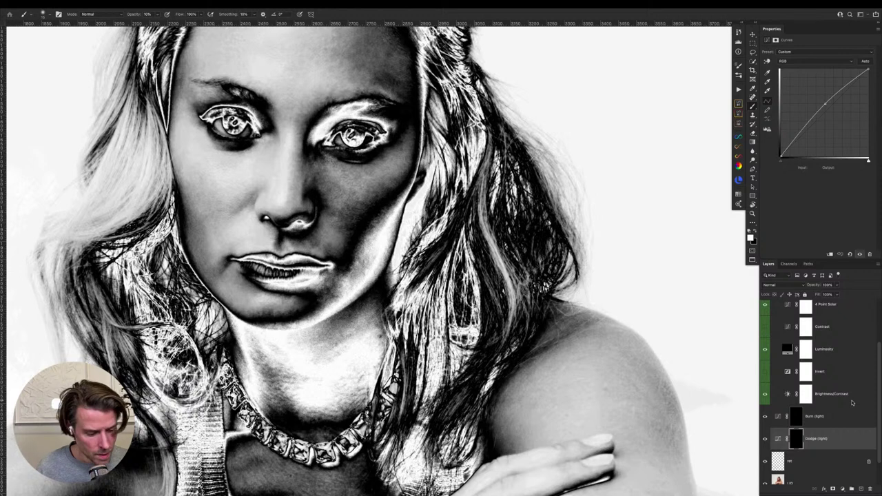
{"action": "key", "text": "alt+bracketright"}
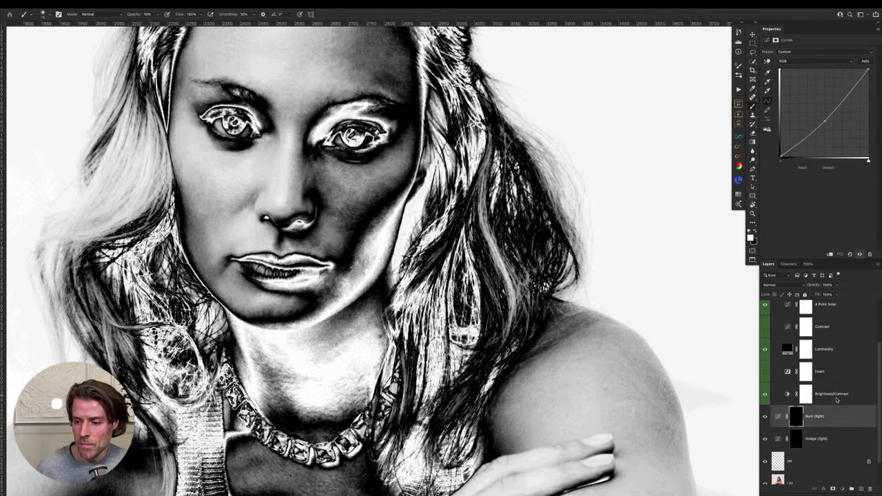
Cycle the active layer repeatedly through Brightness/Contrast, Burn (light), Dodge (light) and the retouch layer, ending on Brightness/Contrast
{"action": "left_click", "coordinate": [837, 397]}
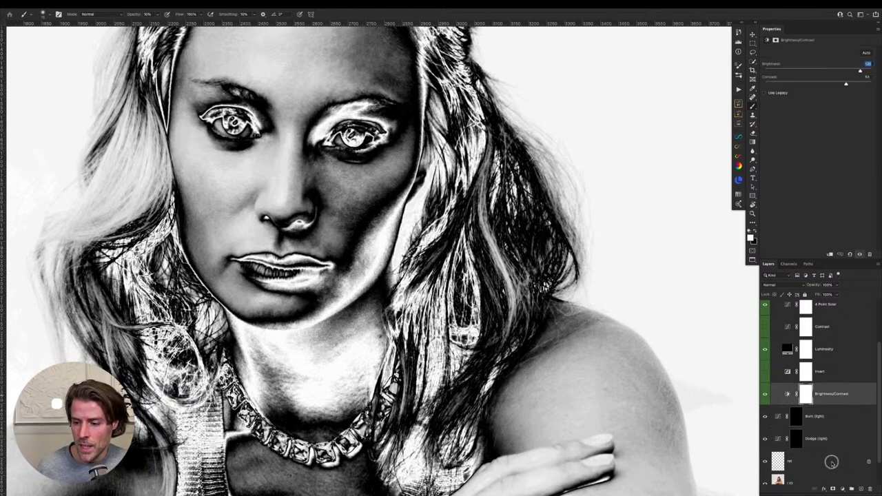
{"action": "left_click", "coordinate": [847, 433]}
{"action": "key", "text": "alt+bracketright"}
{"action": "key", "text": "alt+bracketright"}
{"action": "key", "text": "alt+bracketleft"}
{"action": "key", "text": "alt+bracketleft"}
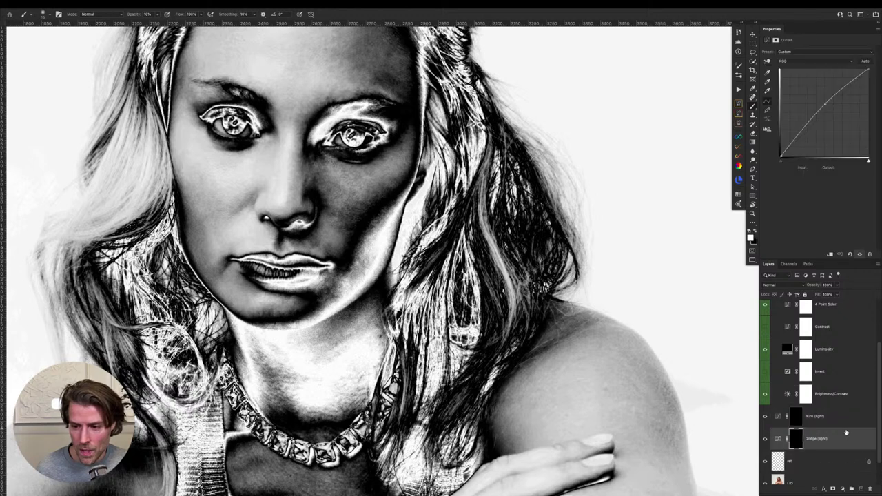
{"action": "key", "text": "alt+bracketright"}
{"action": "key", "text": "alt+bracketright"}
{"action": "key", "text": "alt+bracketleft"}
{"action": "key", "text": "alt+bracketleft"}
{"action": "key", "text": "alt+bracketright"}
{"action": "key", "text": "alt+bracketright"}
{"action": "key", "text": "alt+bracketleft"}
{"action": "key", "text": "alt+bracketleft"}
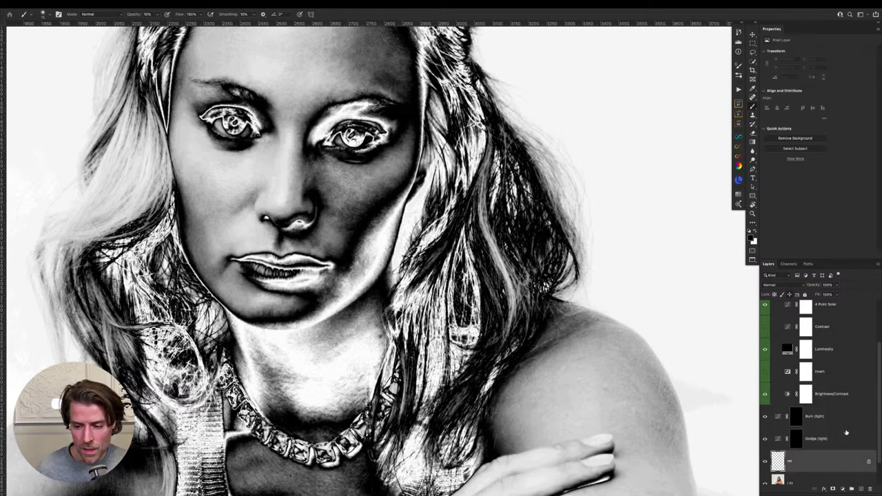
{"action": "key", "text": "alt+bracketright"}
{"action": "key", "text": "alt+bracketright"}
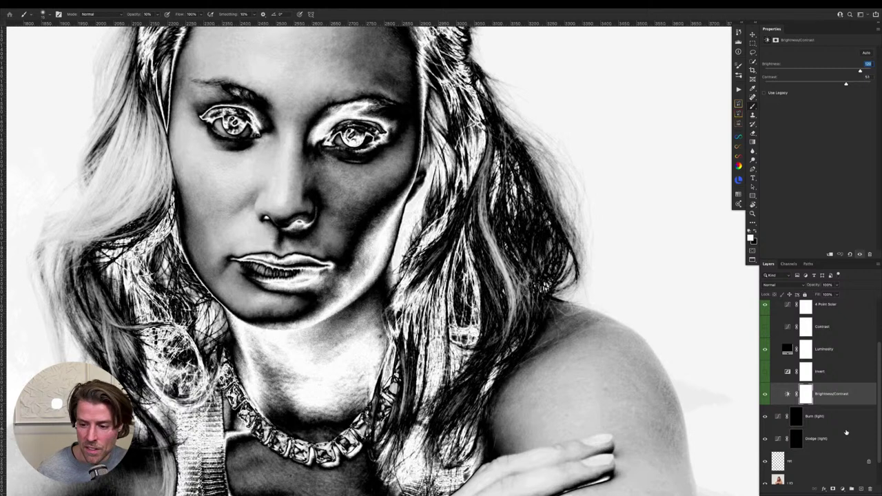
Select Burn (light) and Dodge (light) together and remove Burn (light) from the selection, leaving Dodge (light) active
{"action": "key", "text": "alt+bracketleft"}
{"action": "key", "text": "alt+bracketleft"}
{"action": "key", "text": "alt+bracketleft"}
{"action": "left_click", "coordinate": [833, 421]}
{"action": "left_click", "coordinate": [839, 438], "text": "shift"}
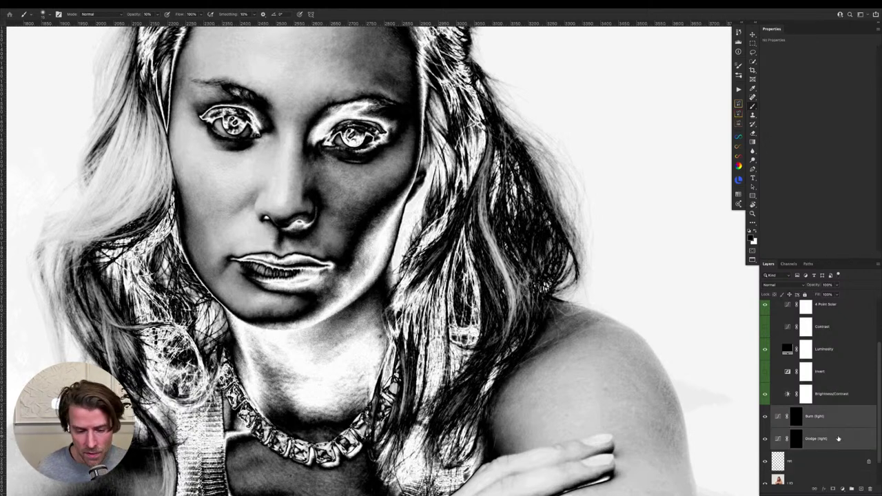
{"action": "left_click", "coordinate": [842, 421], "text": "ctrl"}
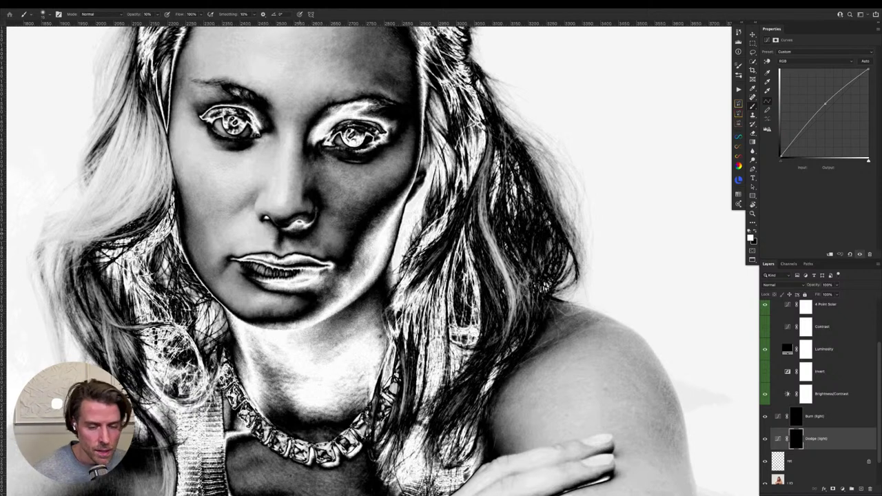
Even out the shadow-side cheek below the eye using the Dodge (light) and Burn (light) masks, ending on Dodge (light)
{"action": "scroll", "coordinate": [365, 255], "scroll_direction": "up", "scroll_amount": 3}
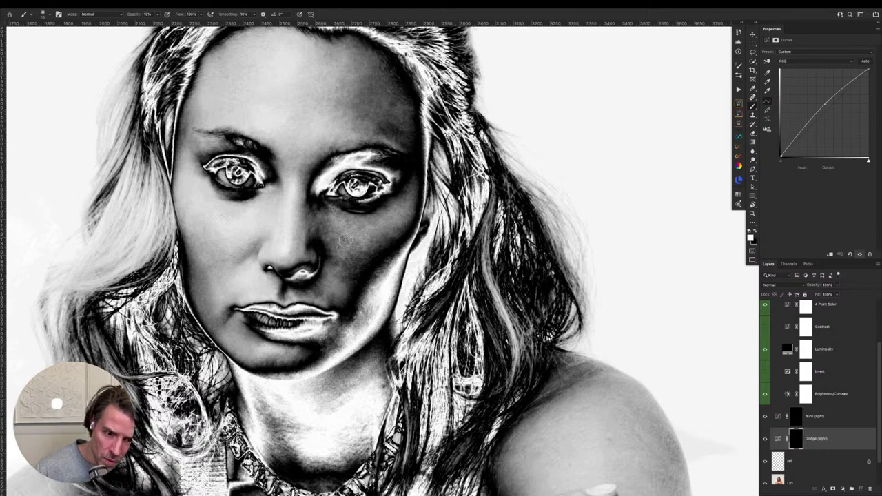
{"action": "key", "text": "alt+bracketright"}
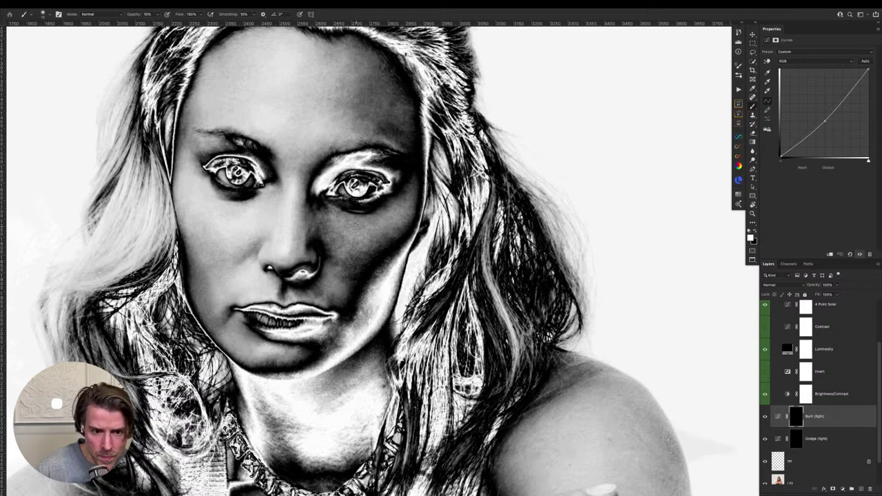
{"action": "key", "text": "alt+bracketleft"}
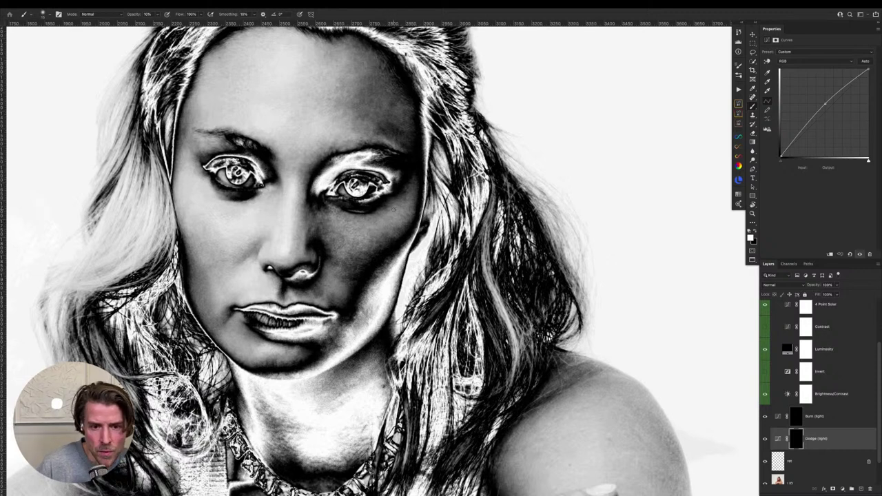
{"action": "key", "text": "alt+bracketright"}
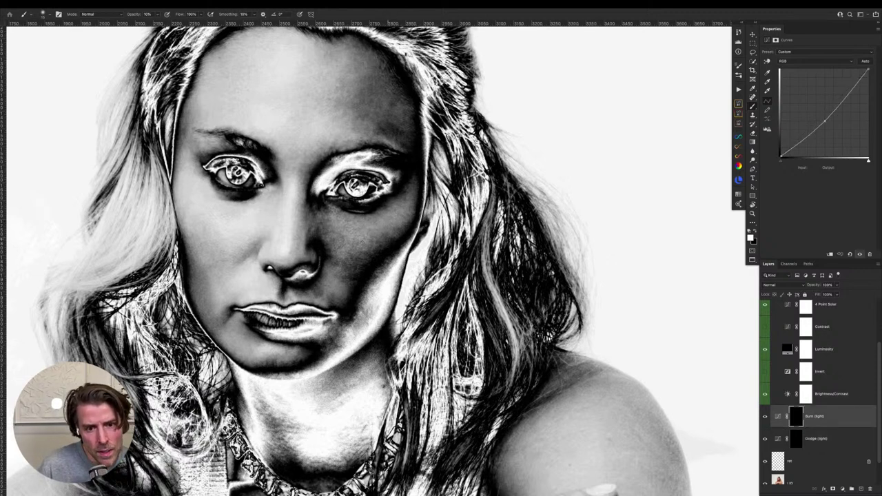
{"action": "key", "text": "alt+bracketleft"}
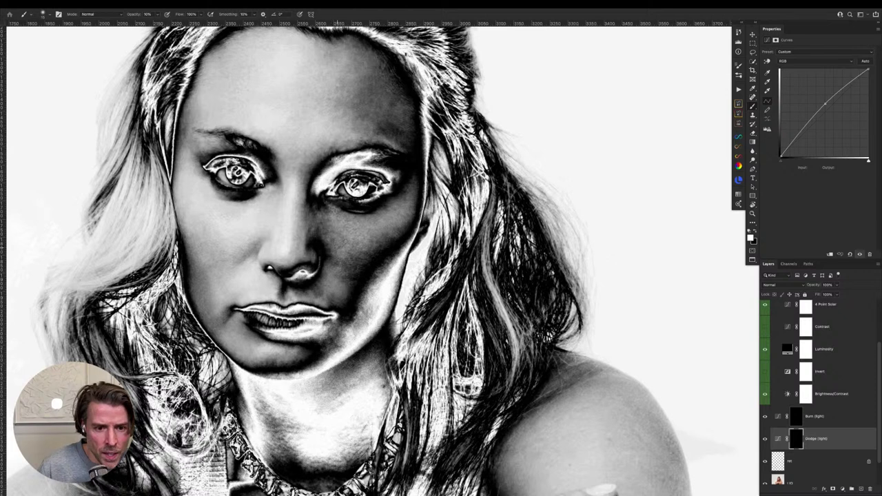
{"action": "key", "text": "alt+bracketright"}
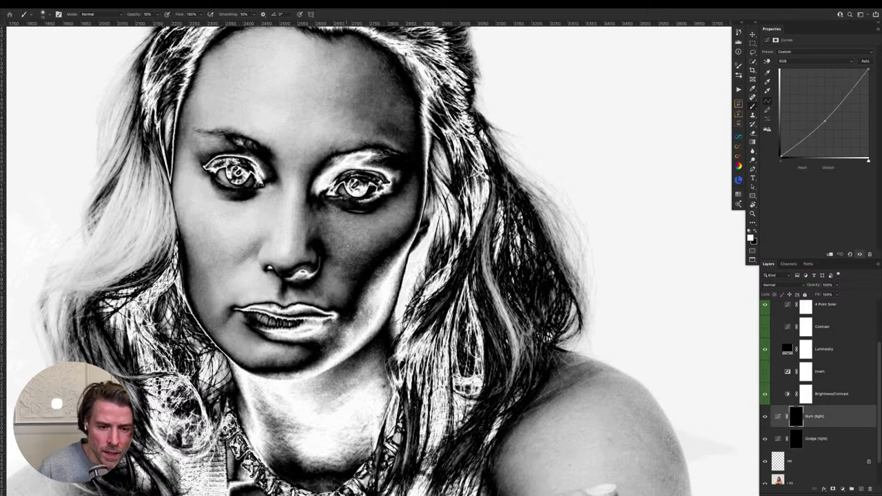
{"action": "key", "text": "alt+bracketleft"}
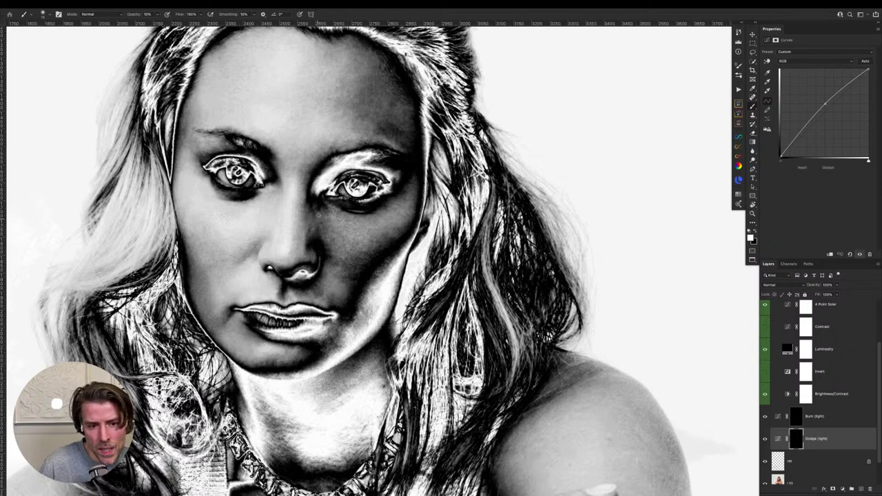
Smooth the transition between the nose bridge and the shadow-side inner under-eye with the Burn (light) and Dodge (light) masks, ending on Dodge (light)
{"action": "scroll", "coordinate": [317, 221], "scroll_direction": "up", "scroll_amount": 3}
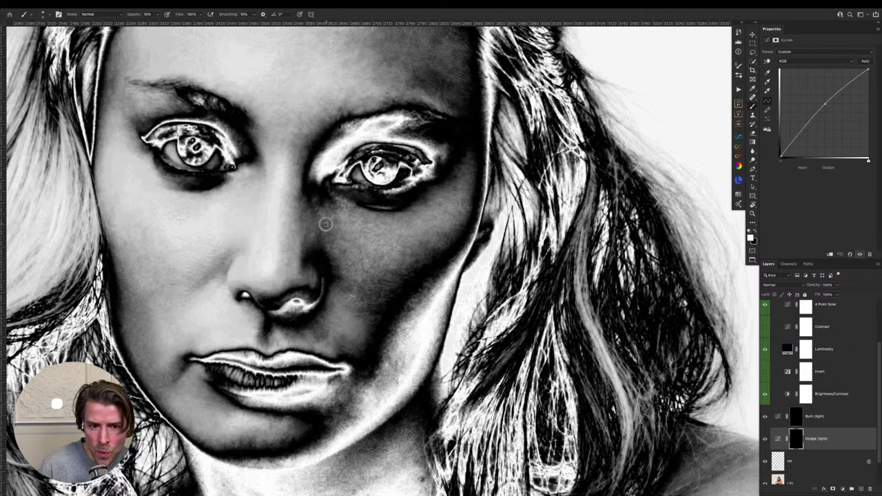
{"action": "key", "text": "alt+bracketright"}
{"action": "key", "text": "alt+bracketleft"}
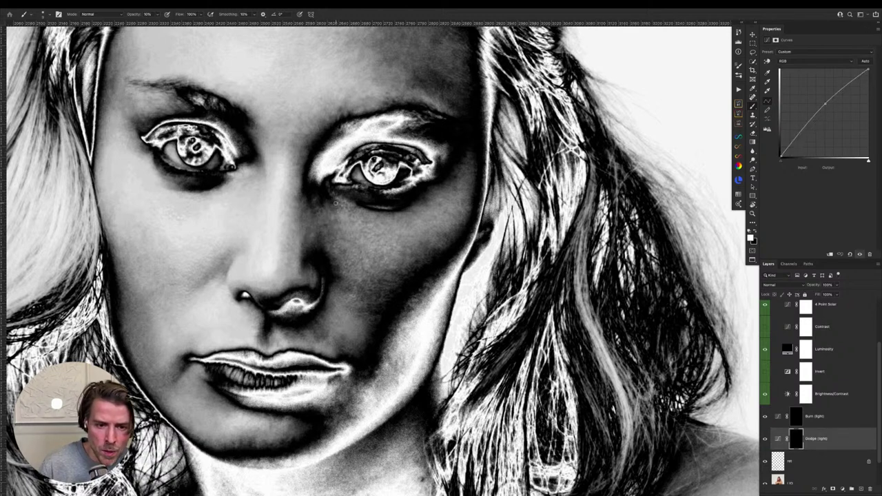
{"action": "key", "text": "alt+bracketright"}
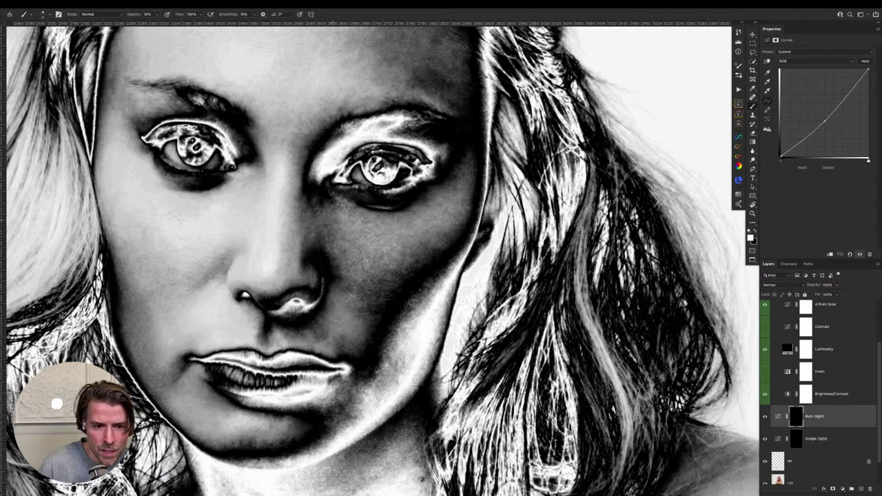
{"action": "key", "text": "alt+bracketleft"}
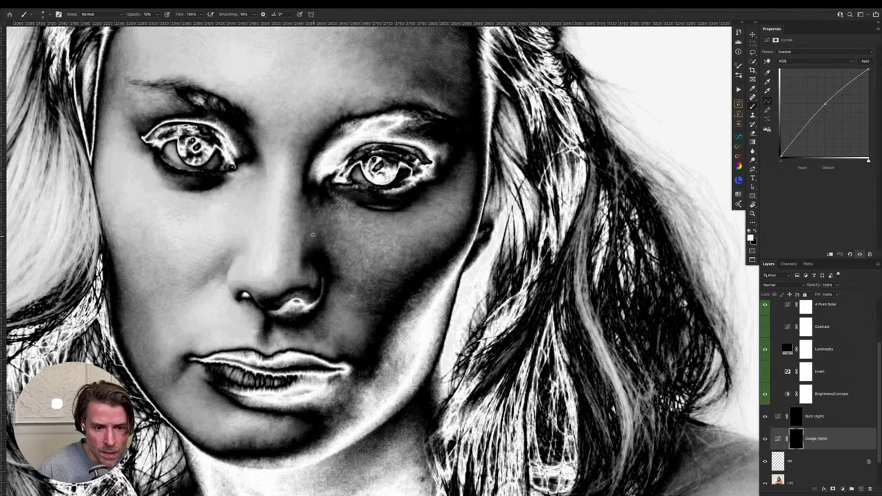
{"action": "key", "text": "alt+bracketright"}
{"action": "key", "text": "alt+bracketleft"}
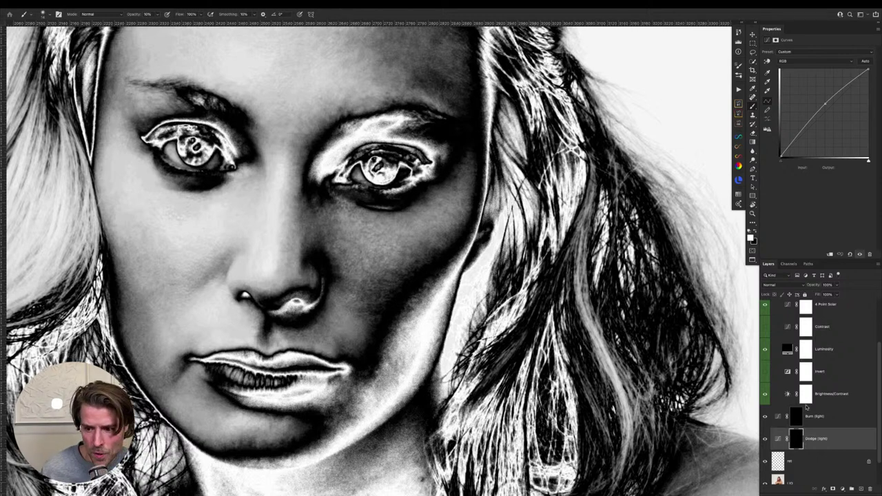
Display the Dodge (light) mask on its own, examine its painted strokes, and return to the image view
{"action": "left_click", "coordinate": [796, 438], "text": "alt"}
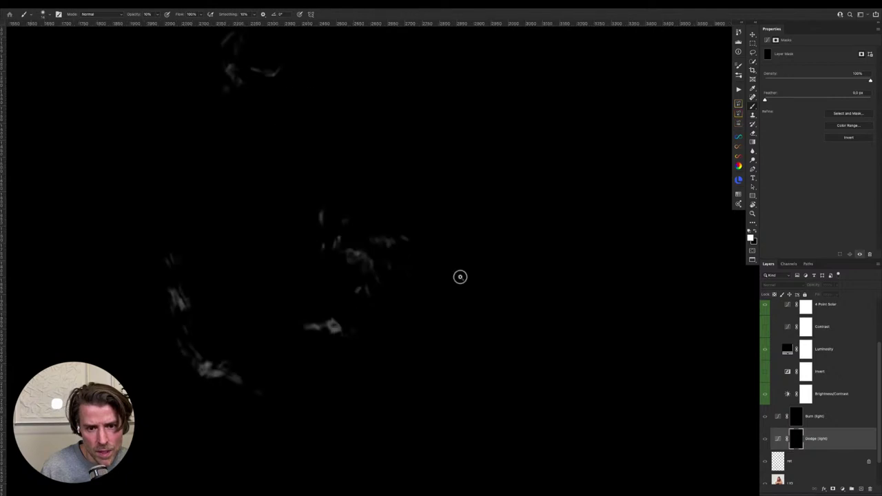
{"action": "scroll", "coordinate": [460, 276], "scroll_direction": "down", "scroll_amount": 3}
{"action": "scroll", "coordinate": [445, 278], "scroll_direction": "up", "scroll_amount": 2}
{"action": "scroll", "coordinate": [464, 278], "scroll_direction": "down", "scroll_amount": 5}
{"action": "scroll", "coordinate": [388, 216], "scroll_direction": "up", "scroll_amount": 5}
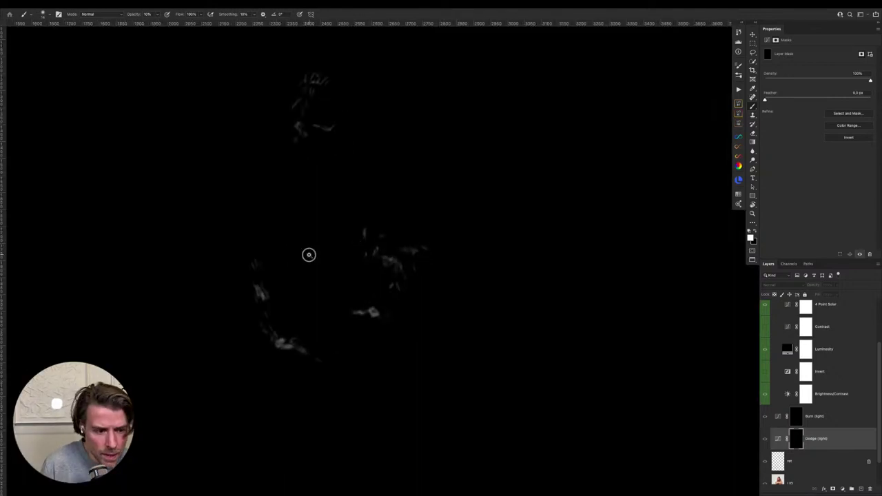
{"action": "left_click", "coordinate": [796, 444], "text": "alt"}
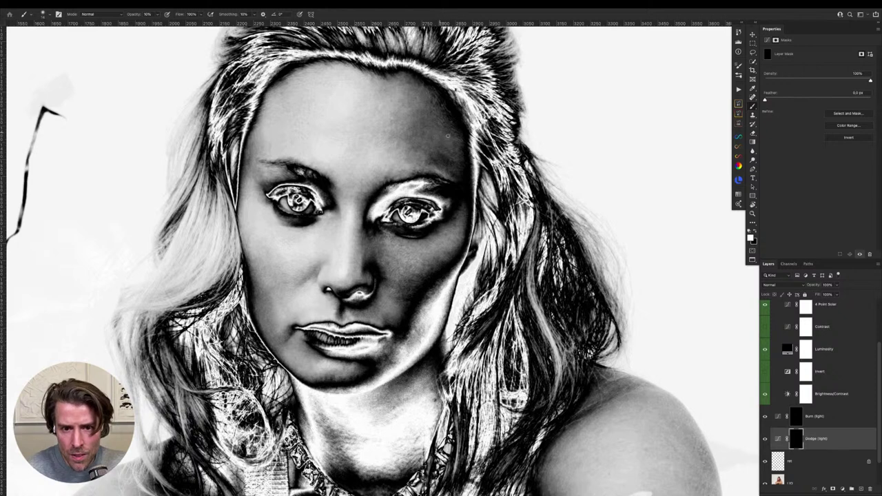
Even out the shadow-side forehead with the Burn (light) and Dodge (light) masks, enlarging the brush slightly and ending on Dodge (light)
{"action": "key", "text": "alt+bracketright"}
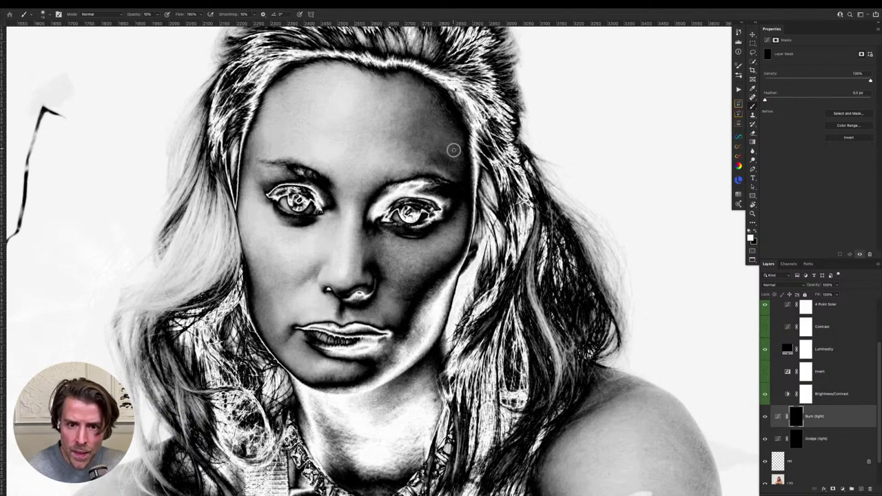
{"action": "key", "text": "alt+bracketleft"}
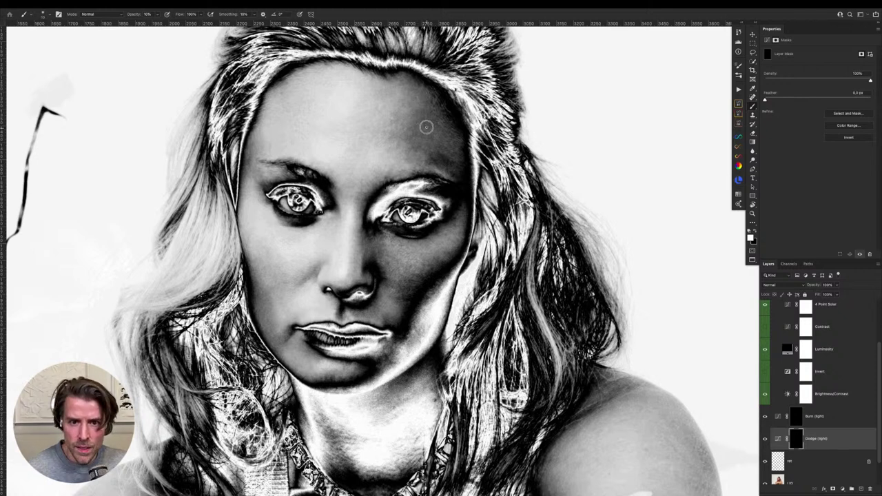
{"action": "key", "text": "bracketright"}
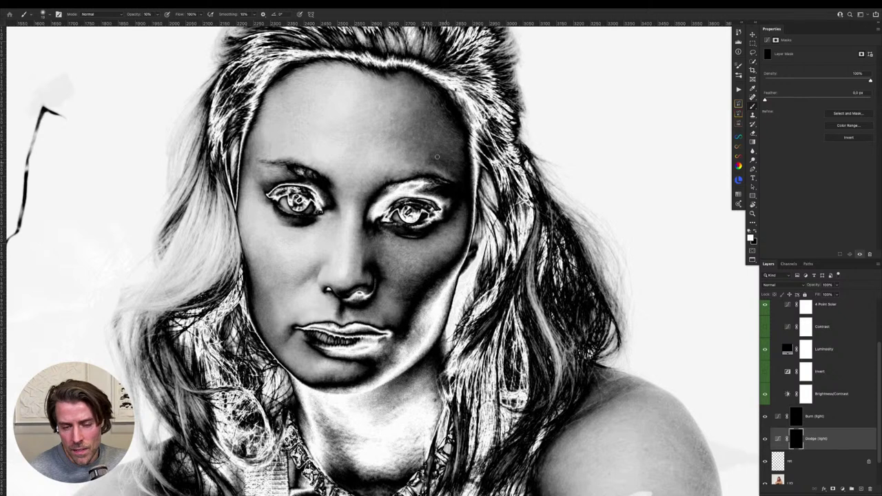
{"action": "key", "text": "alt+bracketright"}
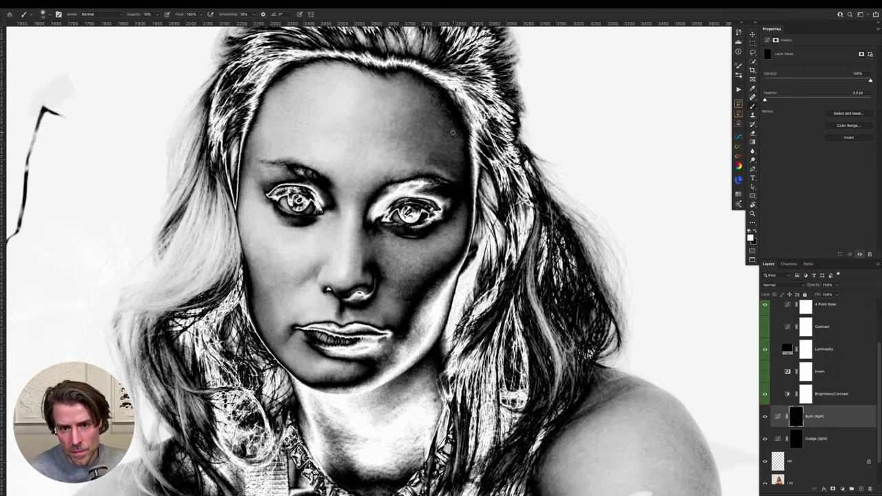
{"action": "key", "text": "alt+bracketleft"}
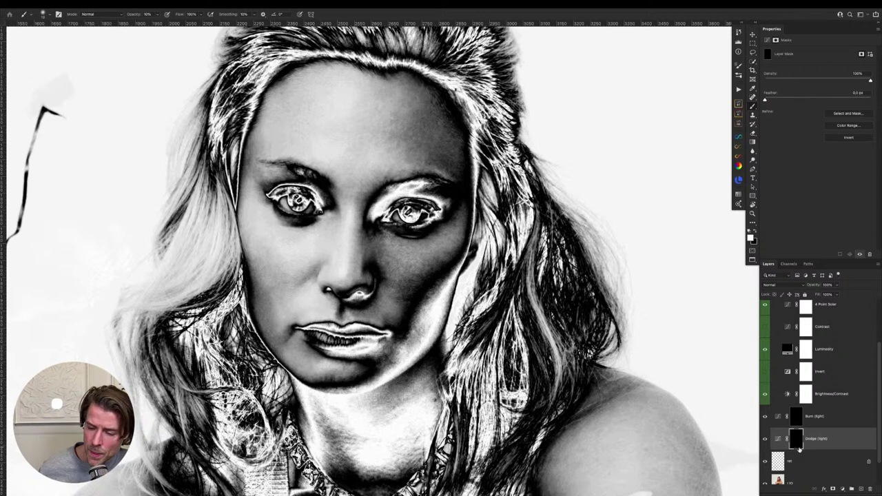
Make the Invert helper layer visible and set the Brightness/Contrast helper layer's brightness to -20
{"action": "scroll", "coordinate": [799, 449], "scroll_direction": "down", "scroll_amount": 2}
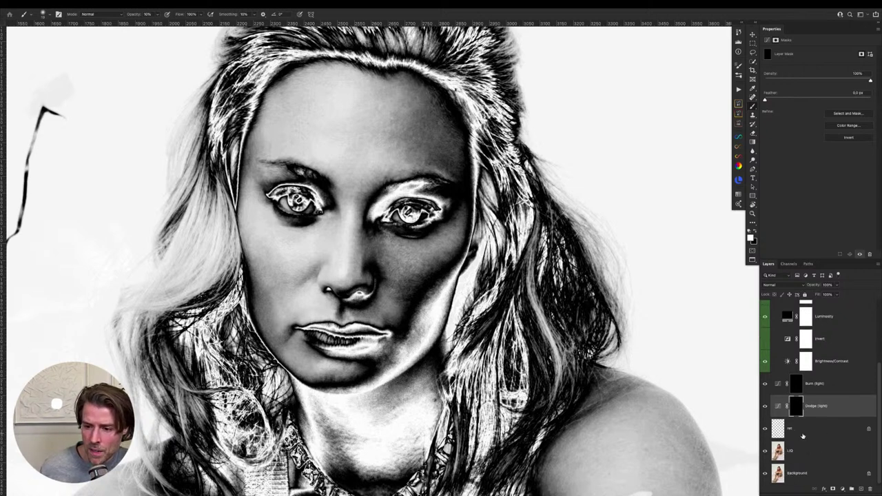
{"action": "scroll", "coordinate": [829, 384], "scroll_direction": "up", "scroll_amount": 5}
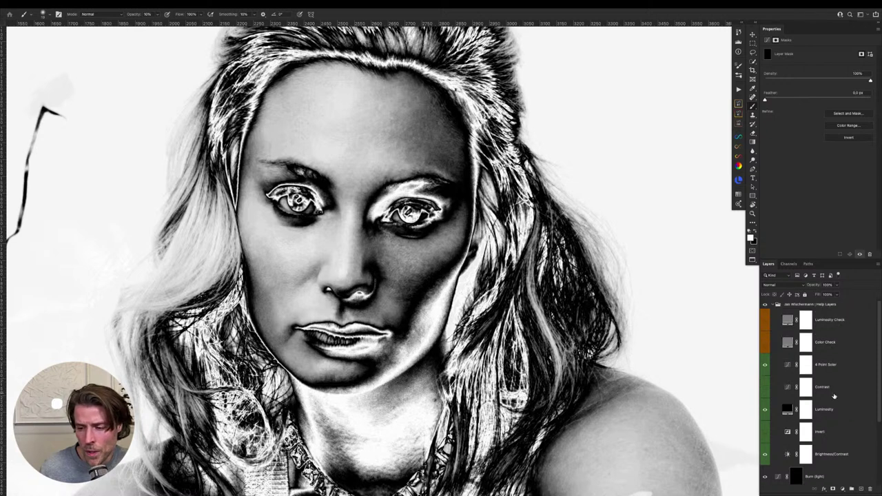
{"action": "scroll", "coordinate": [834, 396], "scroll_direction": "down", "scroll_amount": 5}
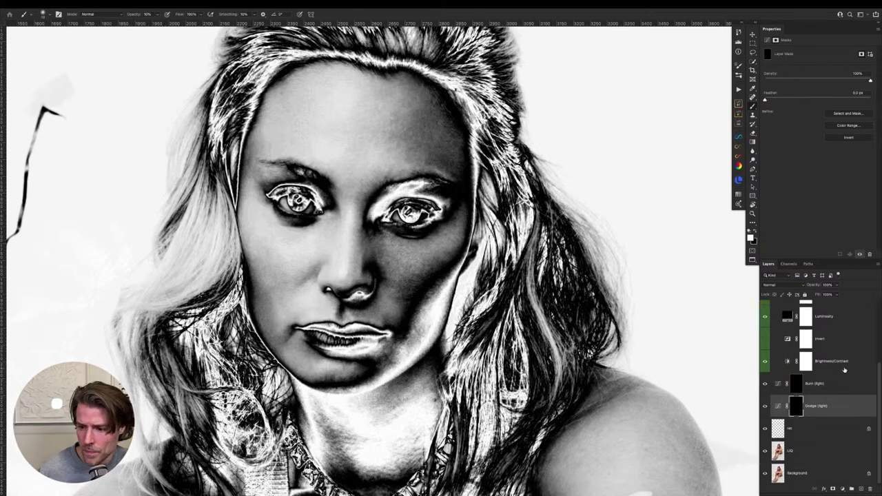
{"action": "left_click", "coordinate": [844, 369]}
{"action": "mouse_move", "coordinate": [860, 71]}
{"action": "left_mouse_down"}
{"action": "mouse_move", "coordinate": [869, 71]}
{"action": "mouse_move", "coordinate": [824, 84]}
{"action": "mouse_move", "coordinate": [867, 69]}
{"action": "mouse_move", "coordinate": [852, 70]}
{"action": "left_mouse_up"}
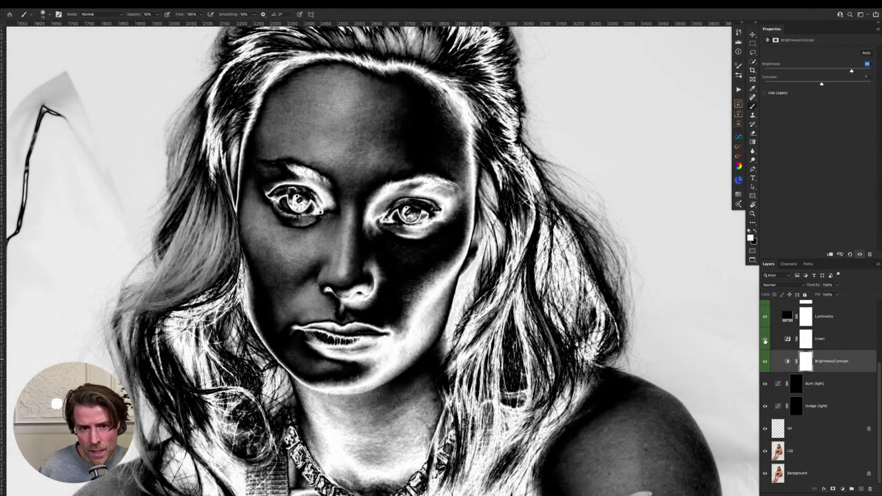
{"action": "left_click", "coordinate": [765, 340]}
{"action": "left_click", "coordinate": [788, 341]}
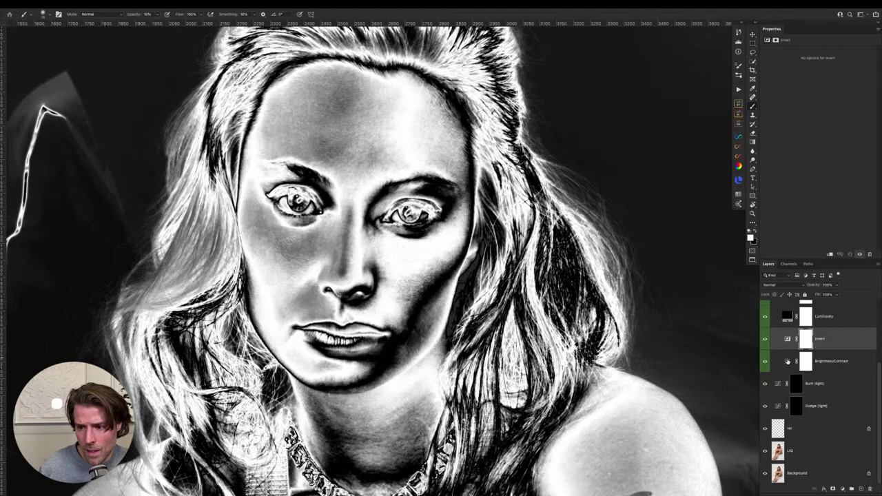
{"action": "left_click", "coordinate": [788, 361]}
{"action": "left_click_drag", "start_coordinate": [853, 71], "coordinate": [810, 69]}
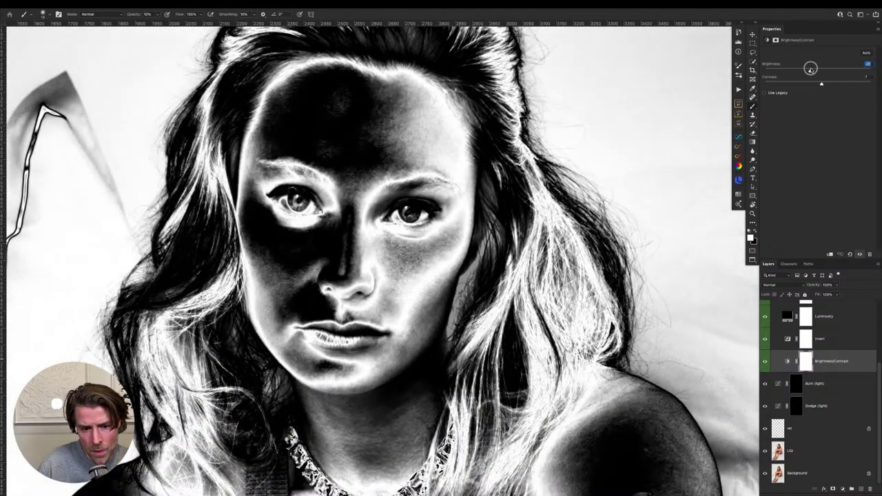
Even out the shadow-side lower cheek and jaw with the Burn (light) and Dodge (light) masks, ending on Burn (light)
{"action": "scroll", "coordinate": [435, 324], "scroll_direction": "up", "scroll_amount": 2}
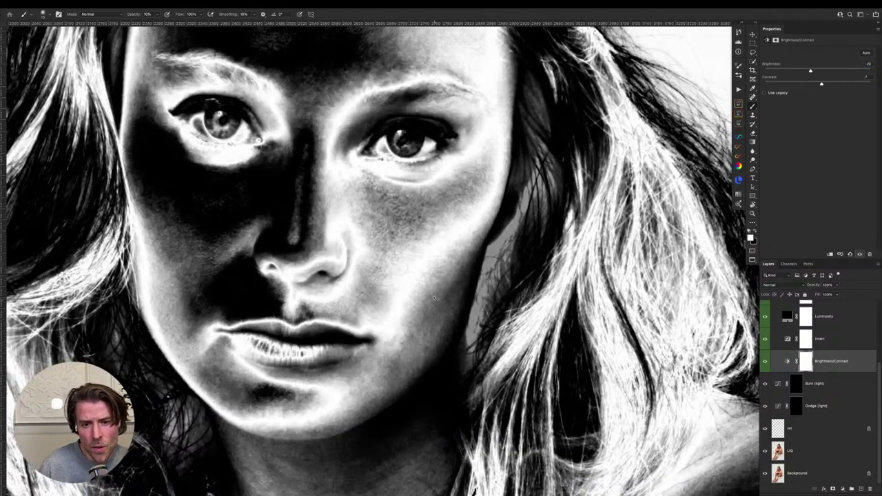
{"action": "scroll", "coordinate": [441, 295], "scroll_direction": "down", "scroll_amount": 3}
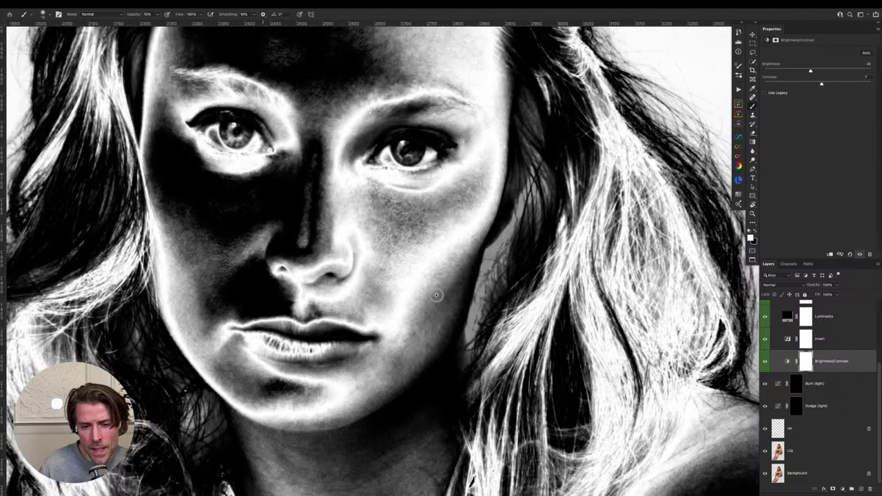
{"action": "scroll", "coordinate": [448, 288], "scroll_direction": "down", "scroll_amount": 2}
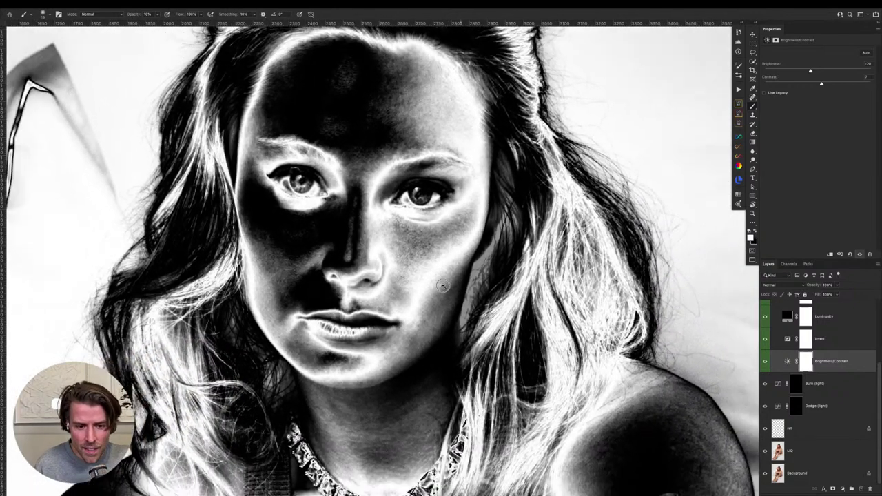
{"action": "scroll", "coordinate": [426, 310], "scroll_direction": "up", "scroll_amount": 1}
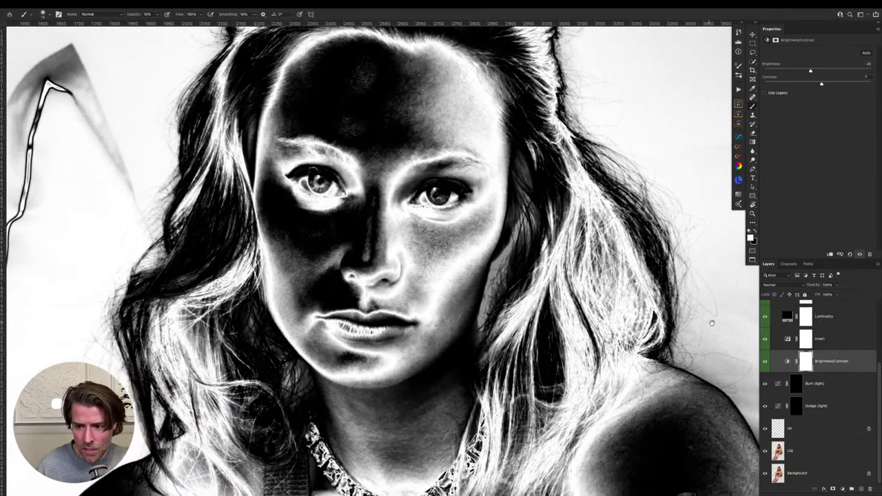
{"action": "left_click", "coordinate": [837, 341]}
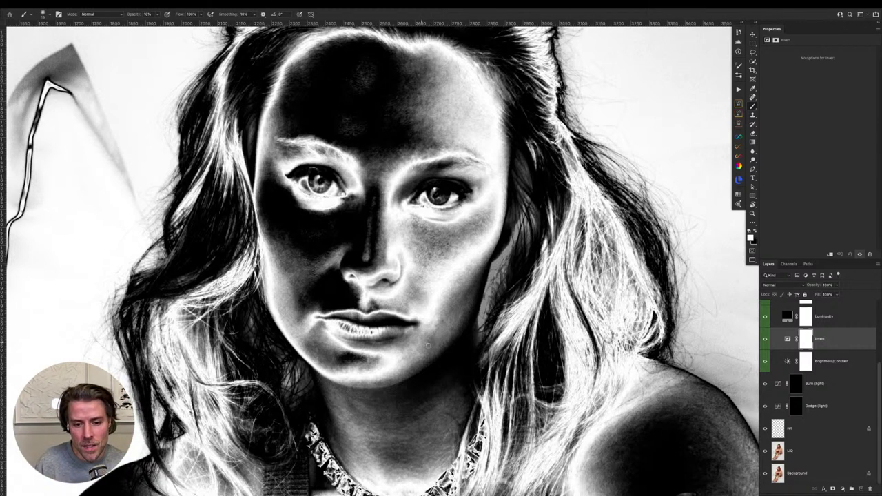
{"action": "left_click", "coordinate": [796, 384]}
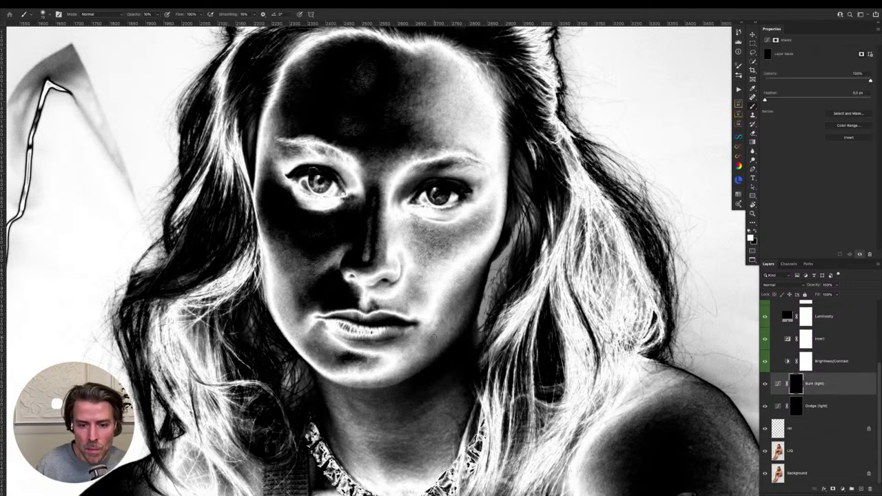
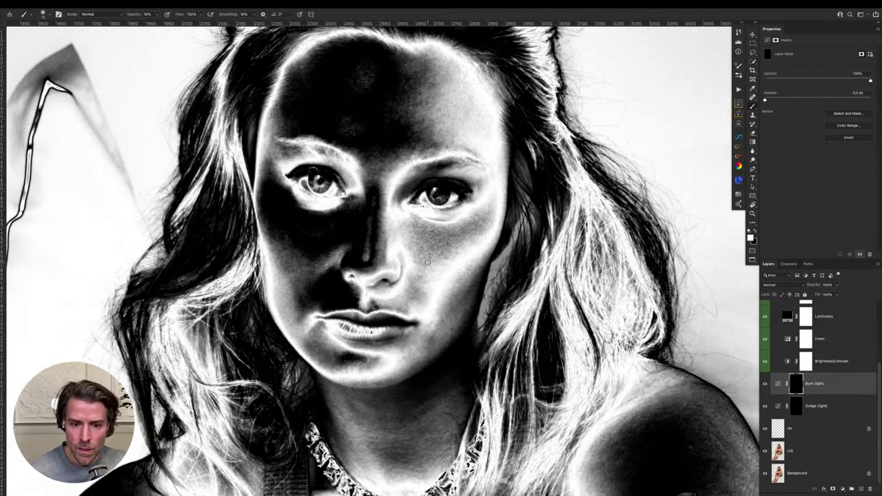
{"action": "key", "text": "alt+bracketleft"}
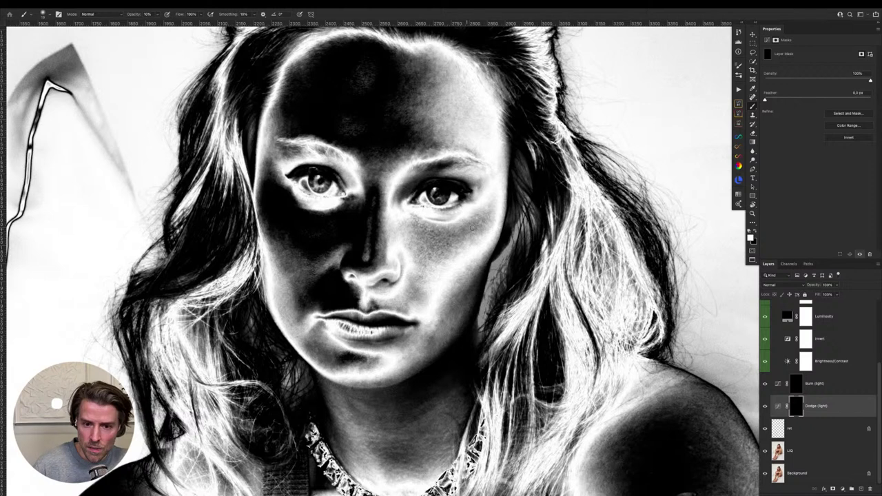
{"action": "key", "text": "alt+bracketright"}
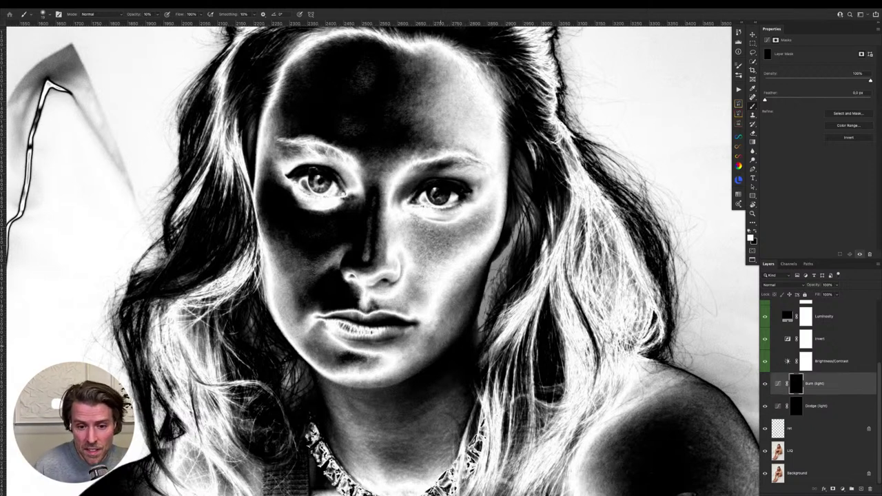
{"action": "key", "text": "alt+bracketleft"}
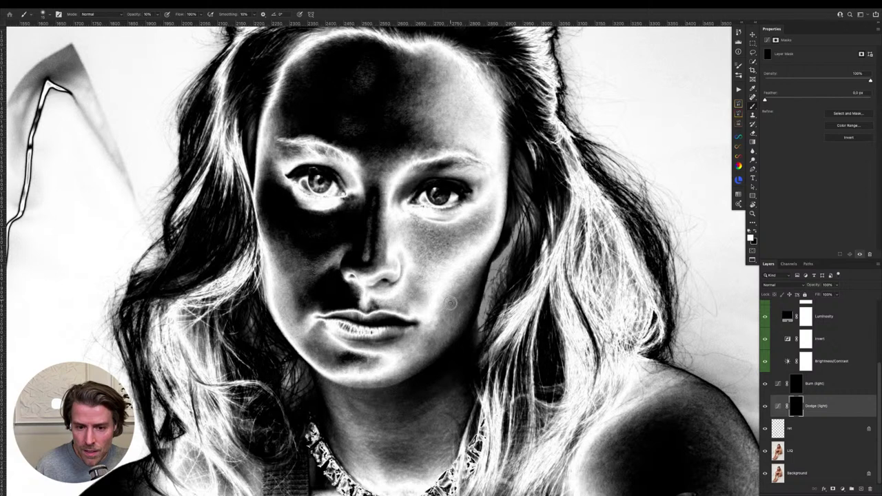
{"action": "key", "text": "alt+]"}
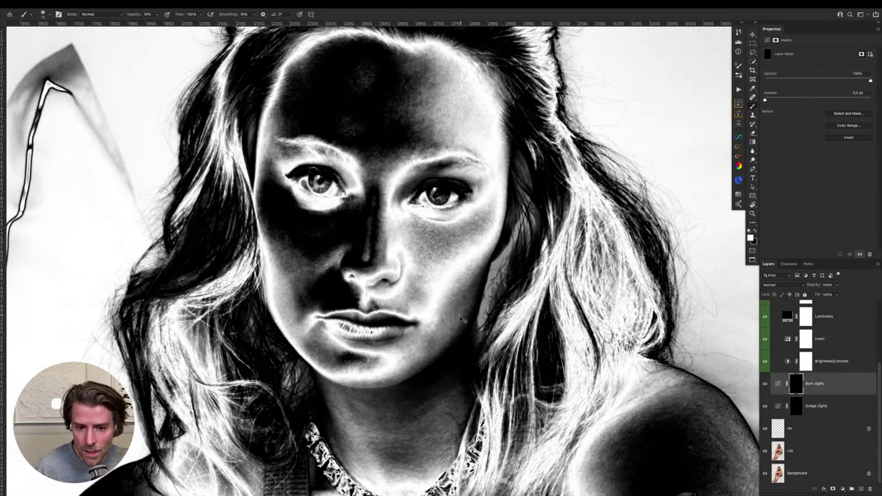
{"action": "key", "text": "alt+["}
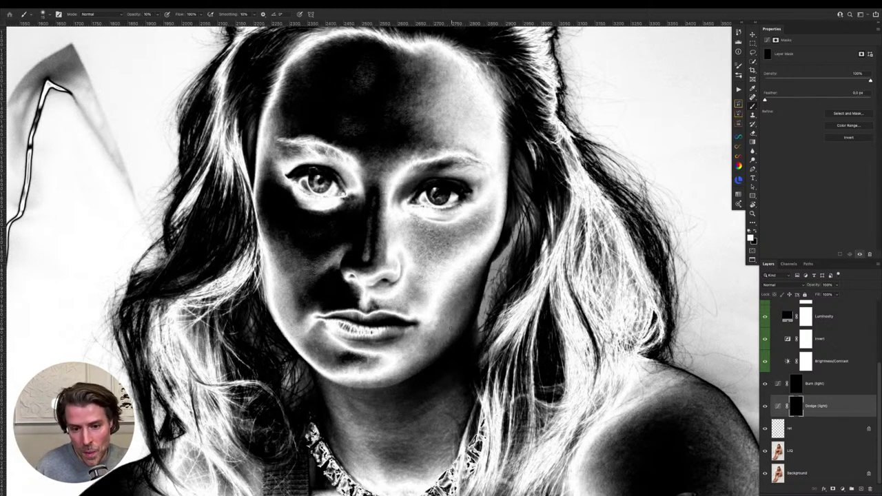
{"action": "key", "text": "alt+]"}
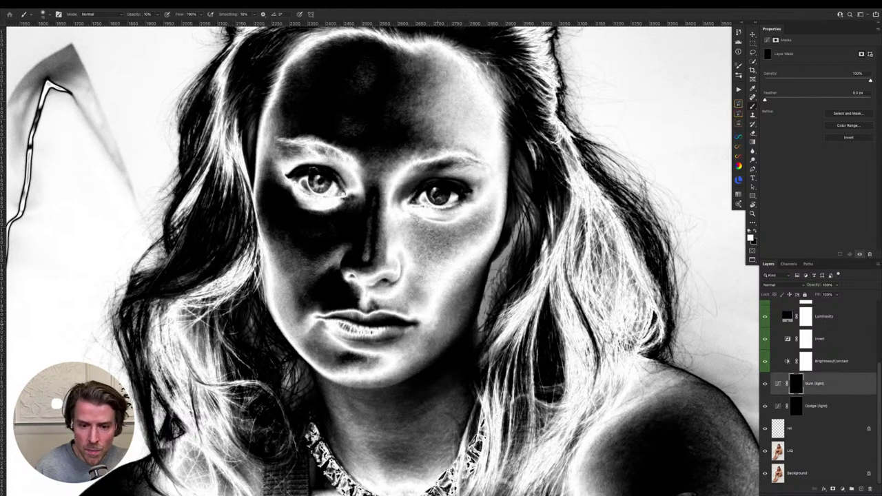
Smooth the tones along the chin with the Dodge (light) and Burn (light) masks, ending on Burn (light)
{"action": "key", "text": "alt+["}
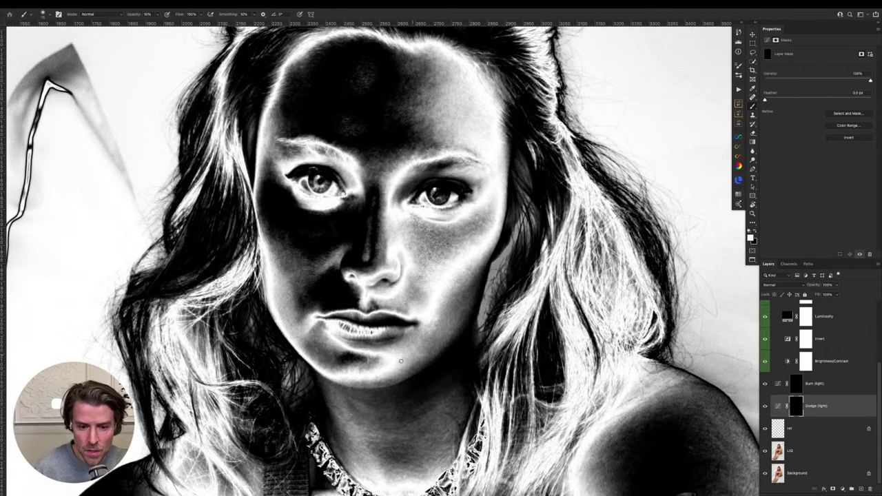
{"action": "key", "text": "alt+bracketright"}
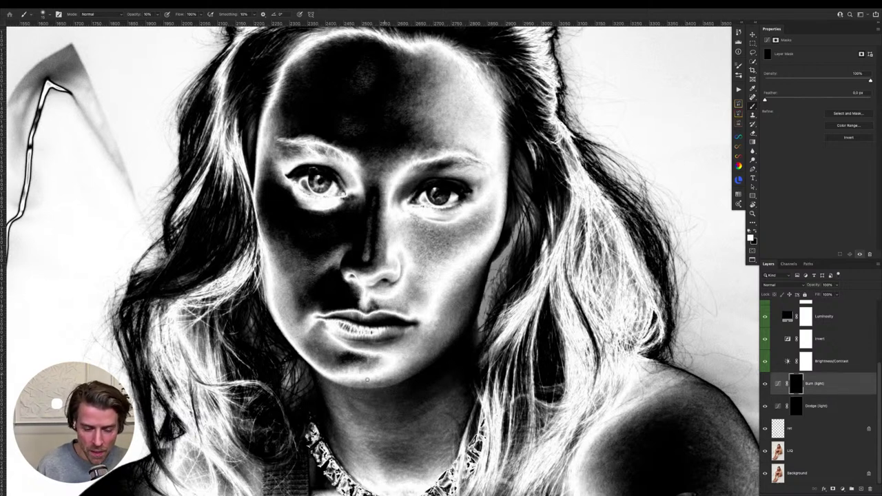
{"action": "key", "text": "alt+bracketleft"}
{"action": "key", "text": "alt+bracketright"}
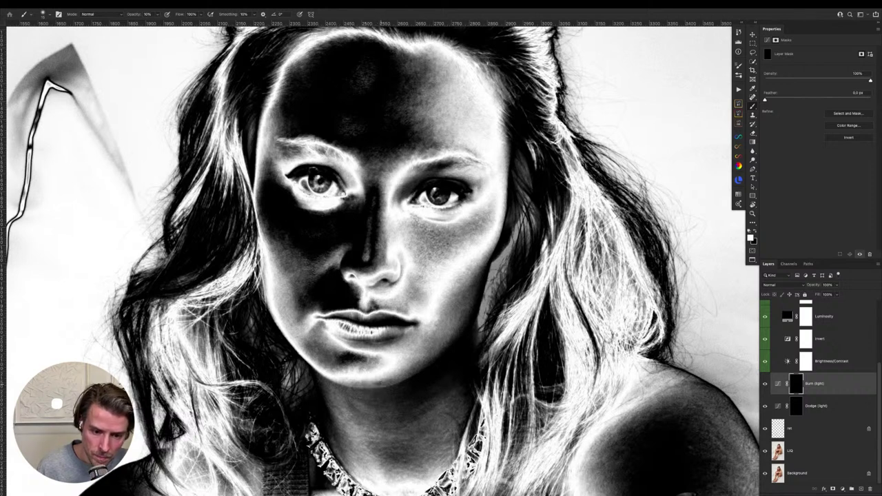
Even out the light-side jaw below the mouth corner, alternating the Dodge (light) and Burn (light) masks and ending on Burn (light)
{"action": "key", "text": "alt+bracketleft"}
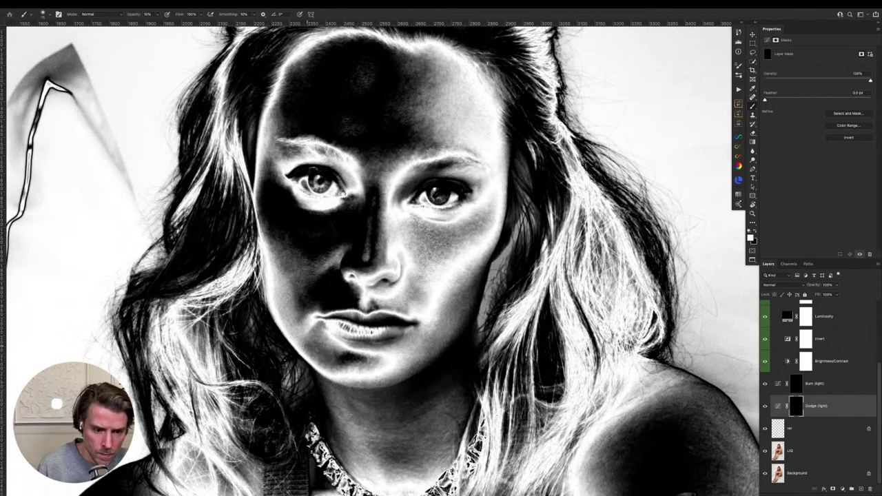
{"action": "key", "text": "alt+bracketright"}
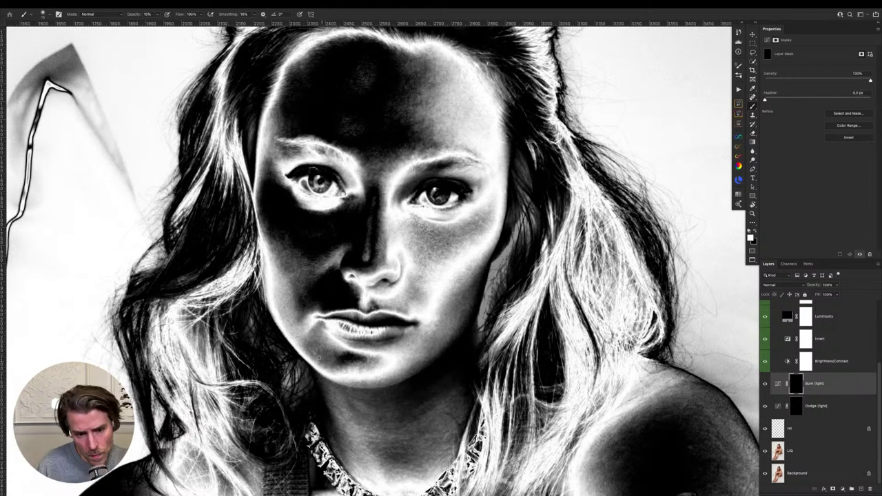
{"action": "key", "text": "alt+bracketleft"}
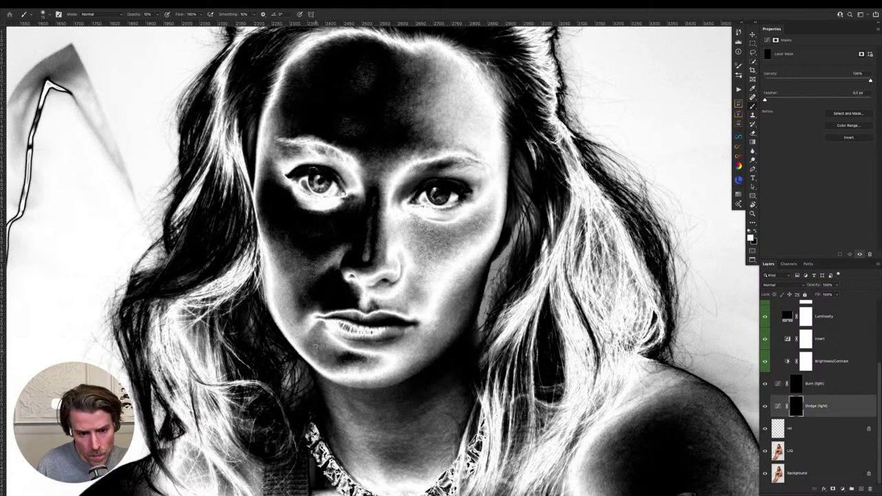
{"action": "key", "text": "alt+bracketright"}
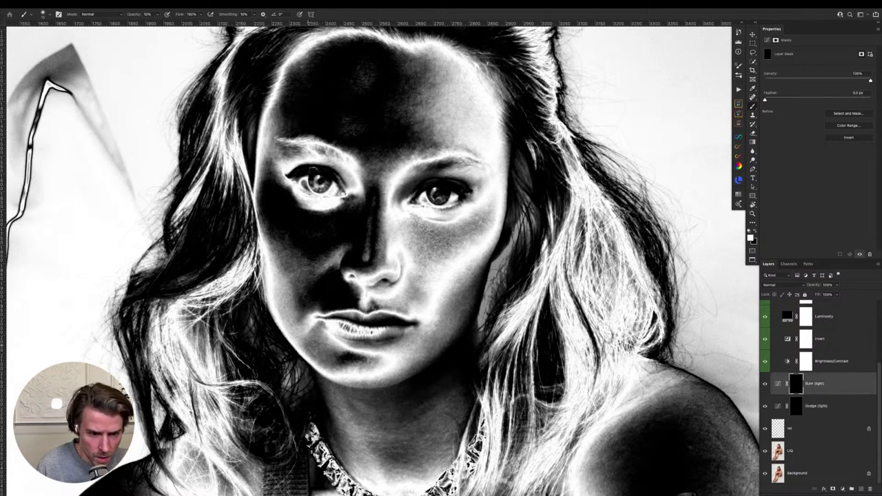
{"action": "key", "text": "alt+bracketleft"}
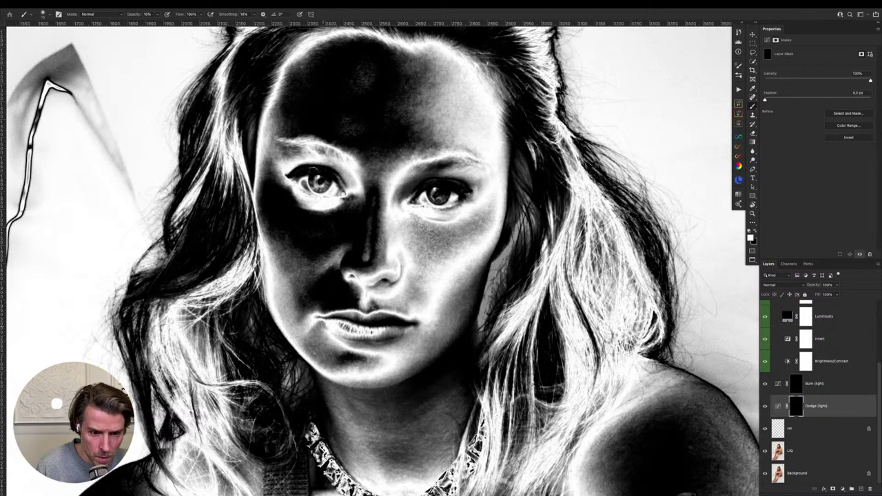
{"action": "key", "text": "alt+bracketright"}
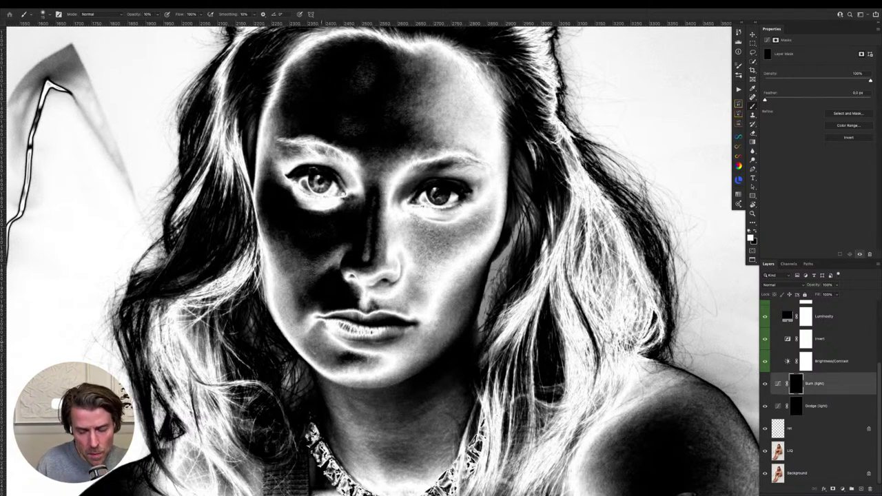
Hide the whole Help Layers group to return to the normal colour view of the portrait
{"action": "scroll", "coordinate": [880, 371], "scroll_direction": "up", "scroll_amount": 5}
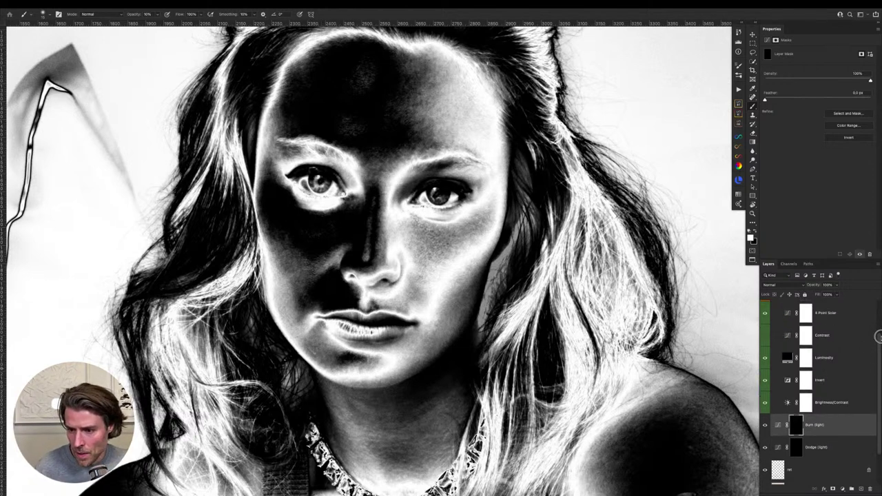
{"action": "left_click", "coordinate": [765, 304]}
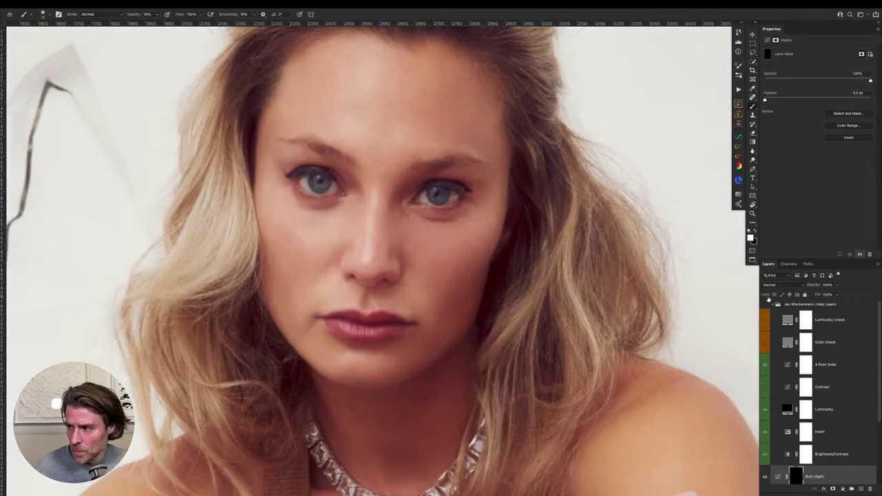
Clone clean skin over the areas beneath both eyes on the retouching layer with the Clone Stamp, and compare the layer before and after
{"action": "left_click_drag", "start_coordinate": [471, 406], "coordinate": [457, 354]}
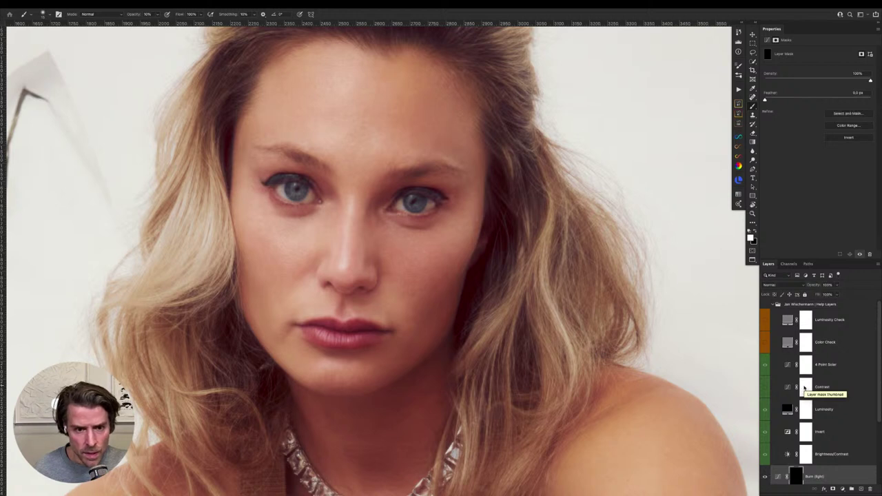
{"action": "left_click_drag", "start_coordinate": [880, 383], "coordinate": [876, 430]}
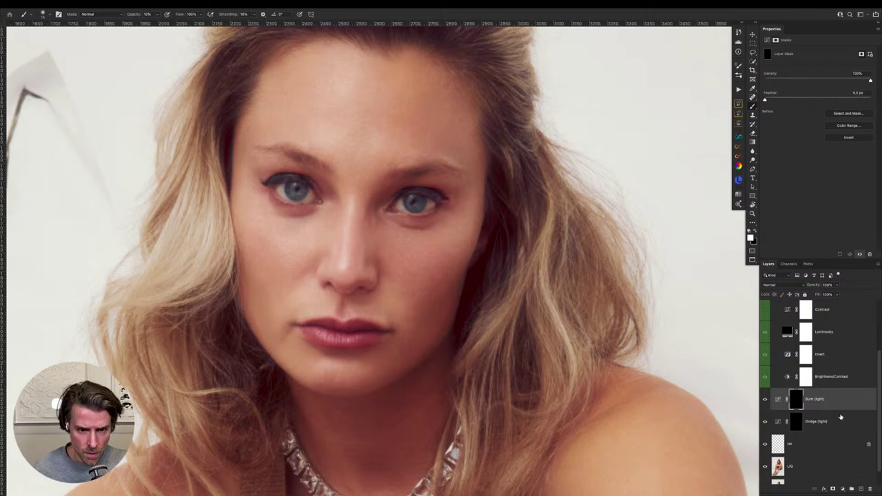
{"action": "left_click", "coordinate": [820, 447]}
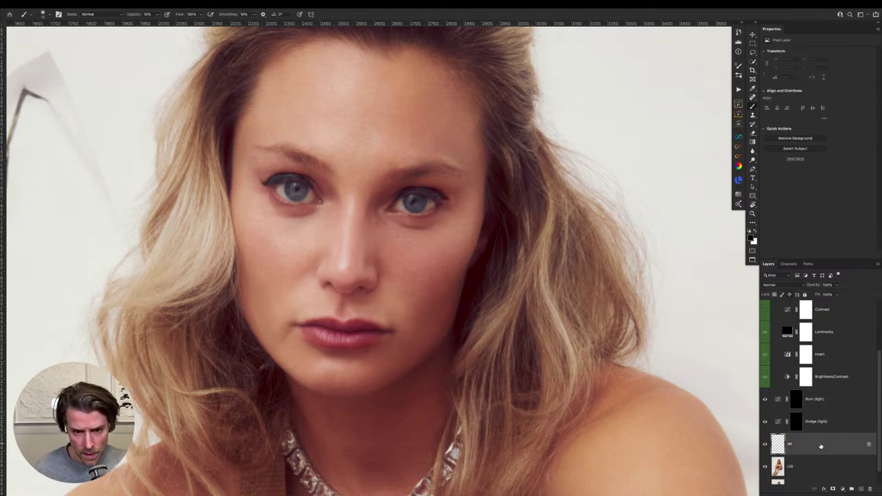
{"action": "key", "text": "s"}
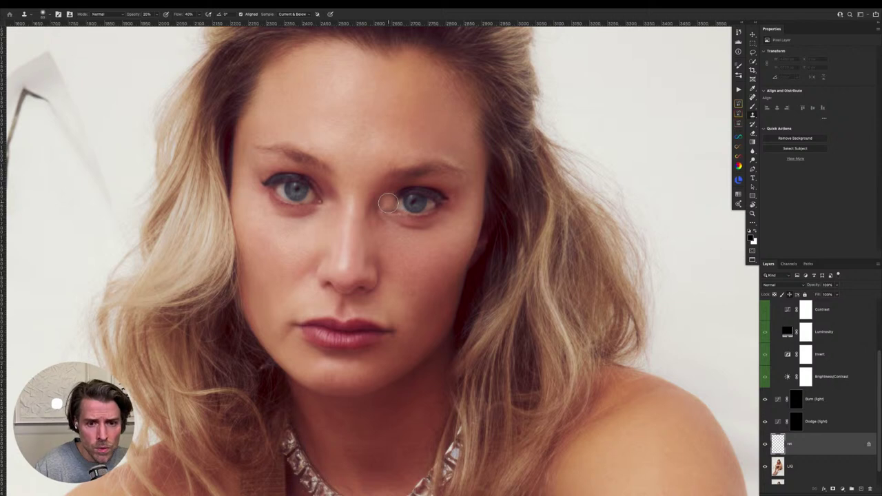
{"action": "left_click", "coordinate": [391, 240], "text": "alt"}
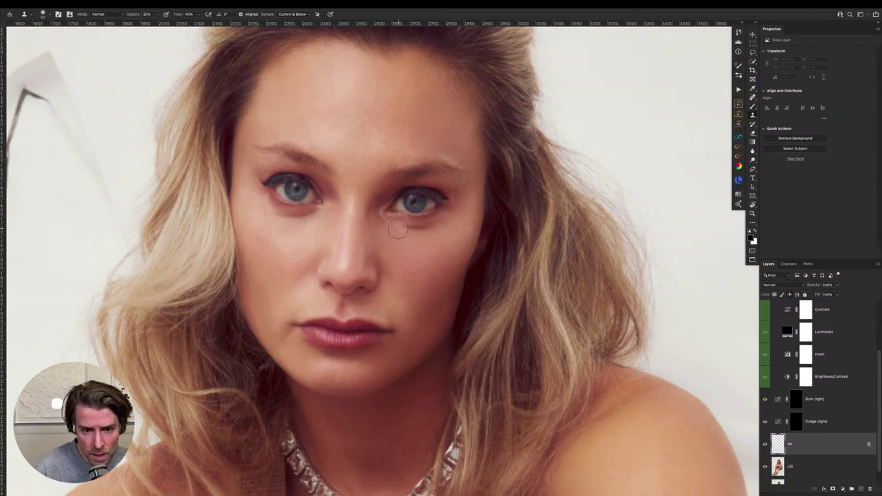
{"action": "mouse_move", "coordinate": [391, 223]}
{"action": "left_mouse_down"}
{"action": "mouse_move", "coordinate": [428, 228]}
{"action": "mouse_move", "coordinate": [423, 236]}
{"action": "mouse_move", "coordinate": [426, 229]}
{"action": "mouse_move", "coordinate": [396, 226]}
{"action": "left_mouse_up"}
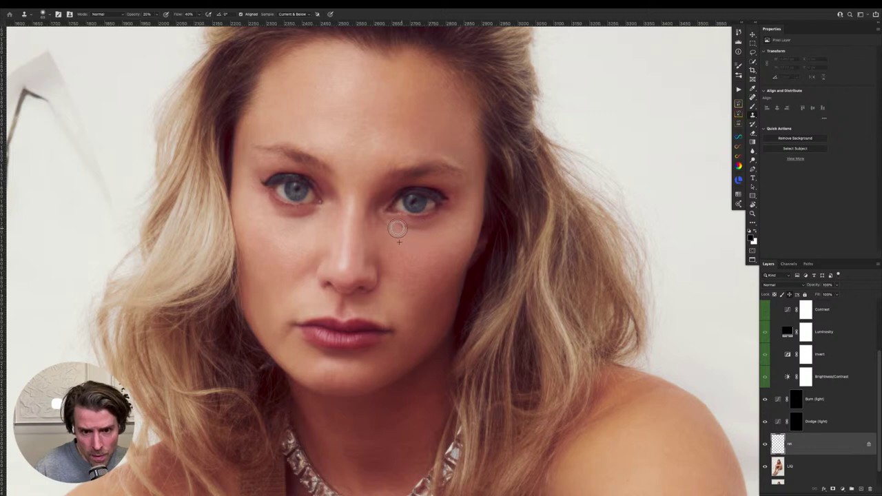
{"action": "left_click", "coordinate": [308, 235], "text": "alt"}
{"action": "mouse_move", "coordinate": [308, 227]}
{"action": "left_mouse_down"}
{"action": "mouse_move", "coordinate": [310, 217]}
{"action": "mouse_move", "coordinate": [288, 220]}
{"action": "left_mouse_up"}
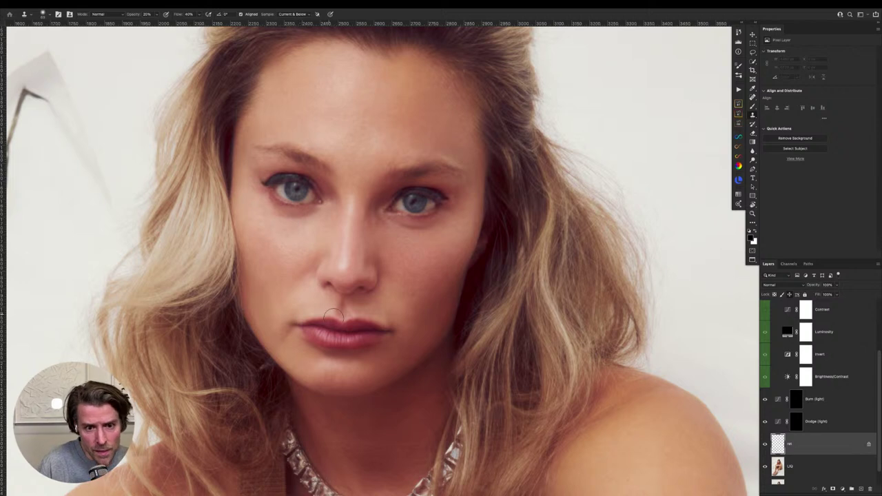
{"action": "key", "text": "ctrl+comma"}
{"action": "key", "text": "ctrl+comma"}
{"action": "key", "text": "ctrl+comma"}
{"action": "key", "text": "ctrl+comma"}
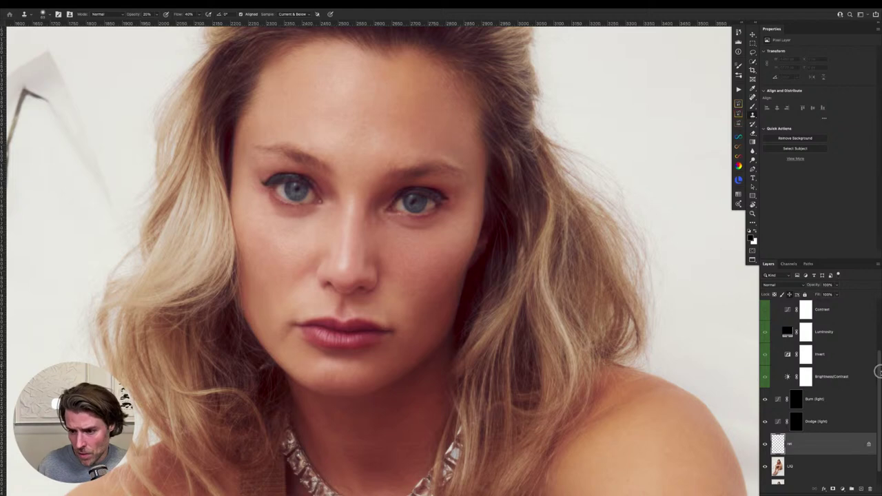
Target the Dodge (light) mask with white as foreground and show the Help Layers group to inspect the ankles and feet in black and white
{"action": "left_click", "coordinate": [797, 421]}
{"action": "key", "text": "x"}
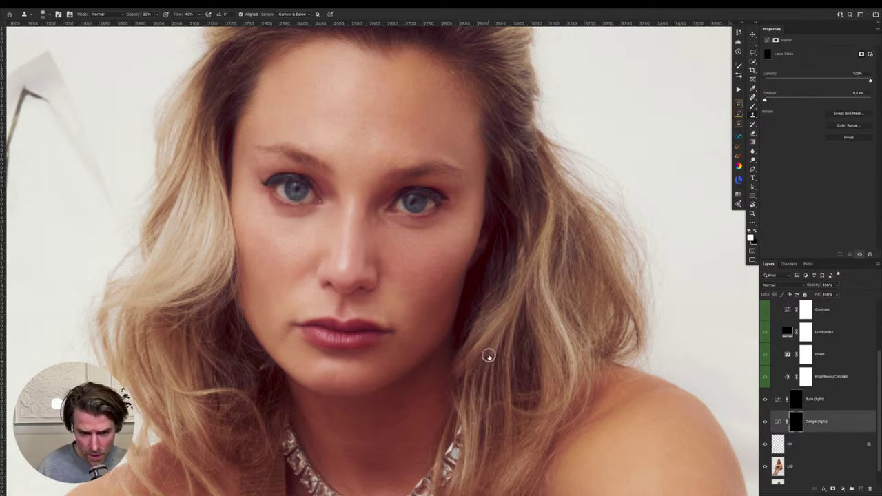
{"action": "scroll", "coordinate": [487, 357], "scroll_direction": "down", "scroll_amount": 3}
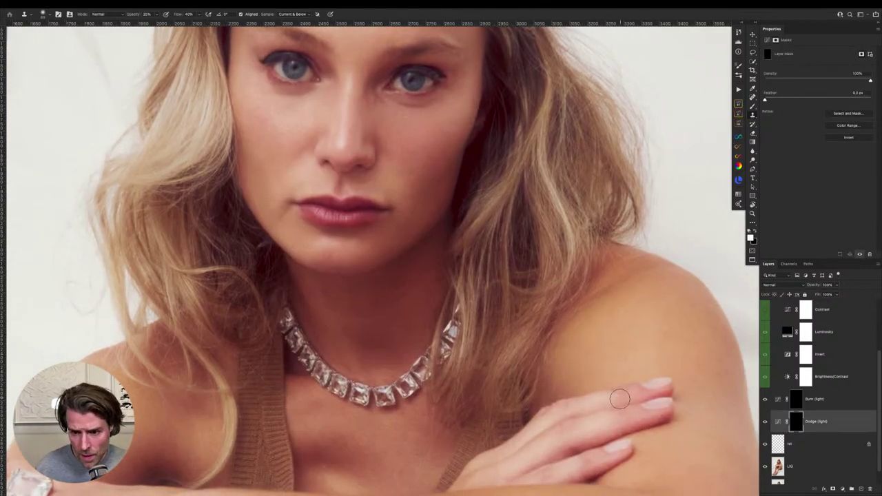
{"action": "scroll", "coordinate": [583, 283], "scroll_direction": "down", "scroll_amount": 3}
{"action": "scroll", "coordinate": [551, 280], "scroll_direction": "down", "scroll_amount": 2}
{"action": "left_click_drag", "start_coordinate": [551, 279], "coordinate": [510, 318]}
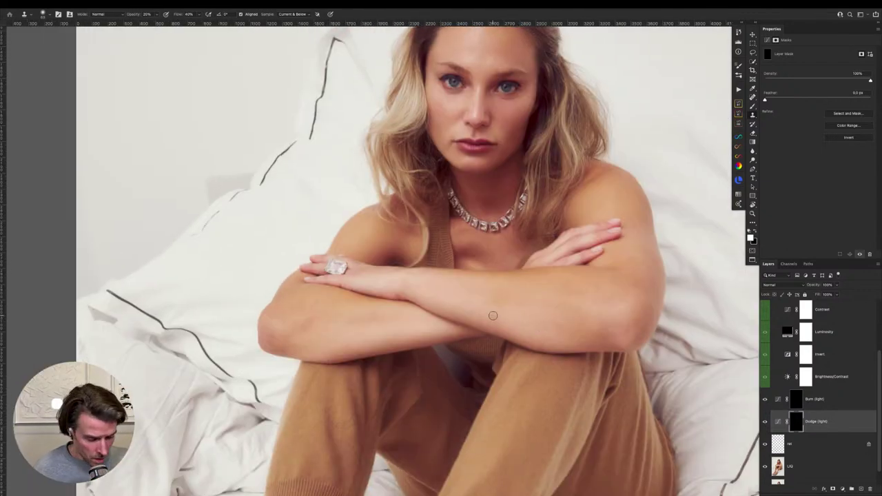
{"action": "scroll", "coordinate": [486, 303], "scroll_direction": "up", "scroll_amount": 2}
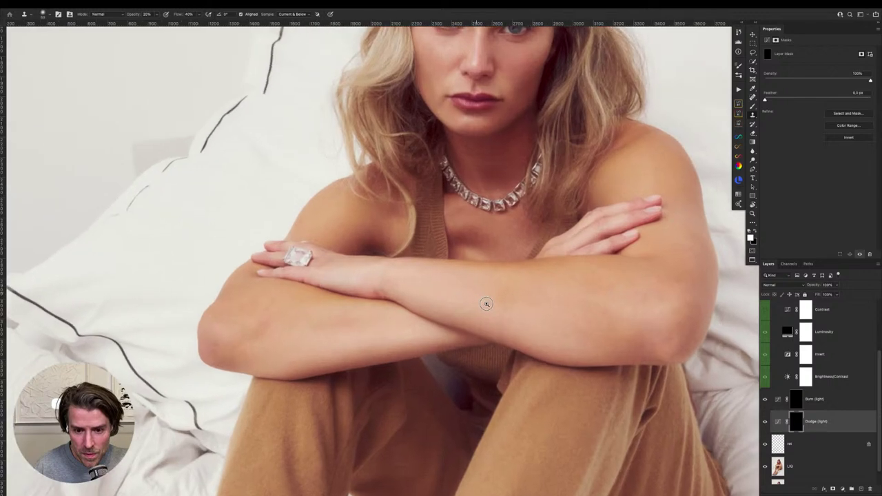
{"action": "left_click_drag", "start_coordinate": [495, 346], "coordinate": [459, 317]}
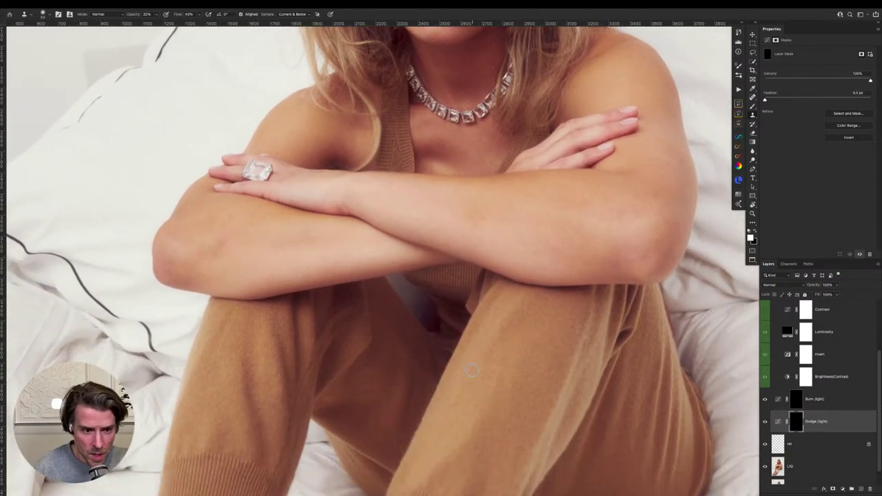
{"action": "scroll", "coordinate": [471, 371], "scroll_direction": "down", "scroll_amount": 10}
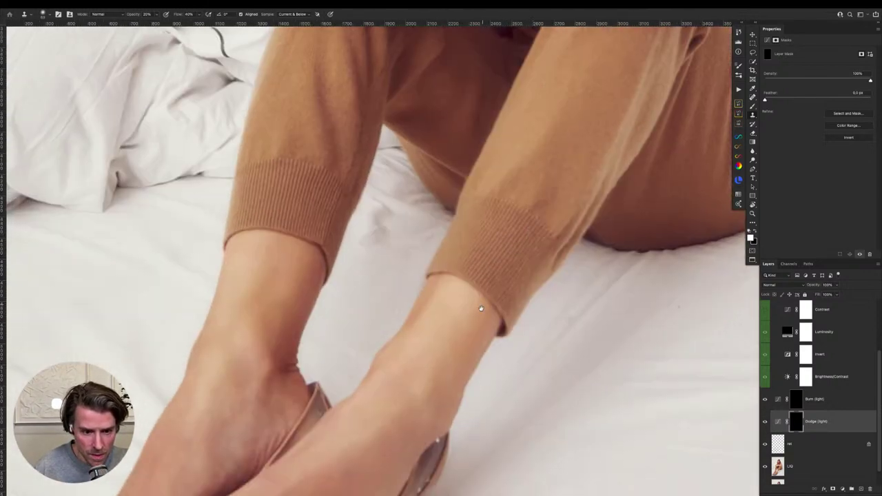
{"action": "scroll", "coordinate": [481, 308], "scroll_direction": "down", "scroll_amount": 4}
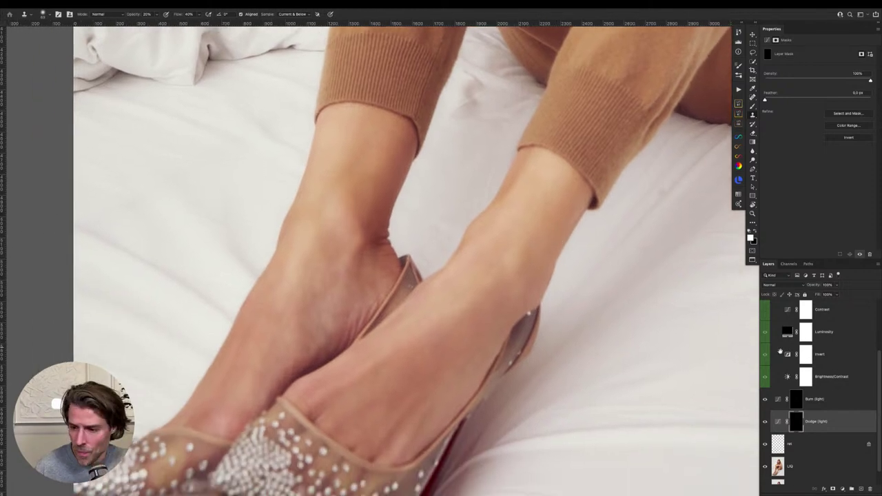
{"action": "scroll", "coordinate": [878, 375], "scroll_direction": "up", "scroll_amount": 4}
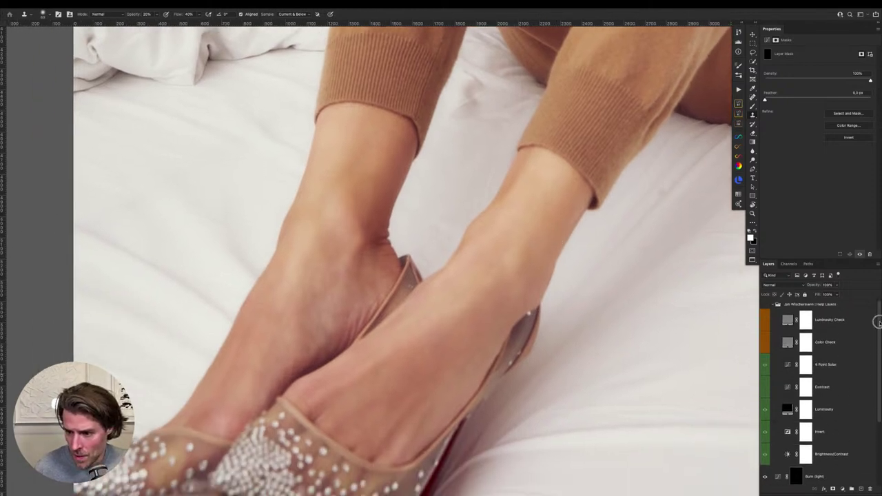
{"action": "left_click", "coordinate": [766, 305]}
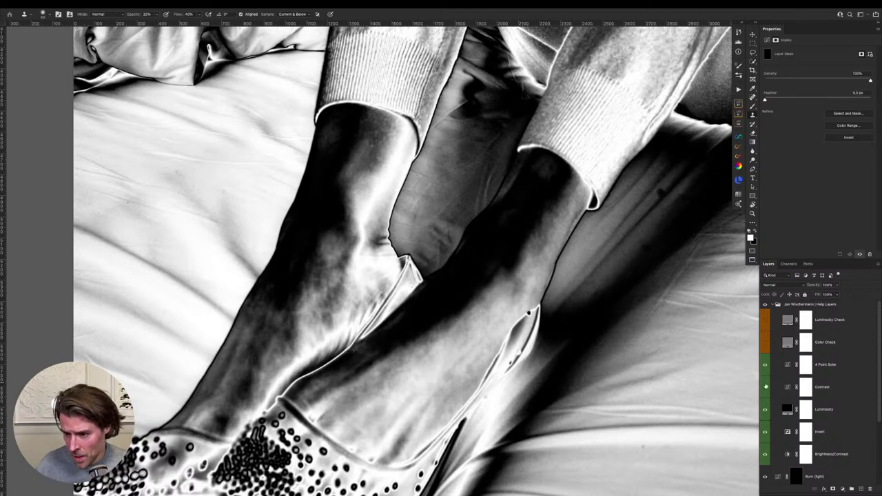
Hide the Invert helper layer and adjust the Brightness/Contrast helper to brighten the black-and-white view of the feet
{"action": "left_click", "coordinate": [764, 432]}
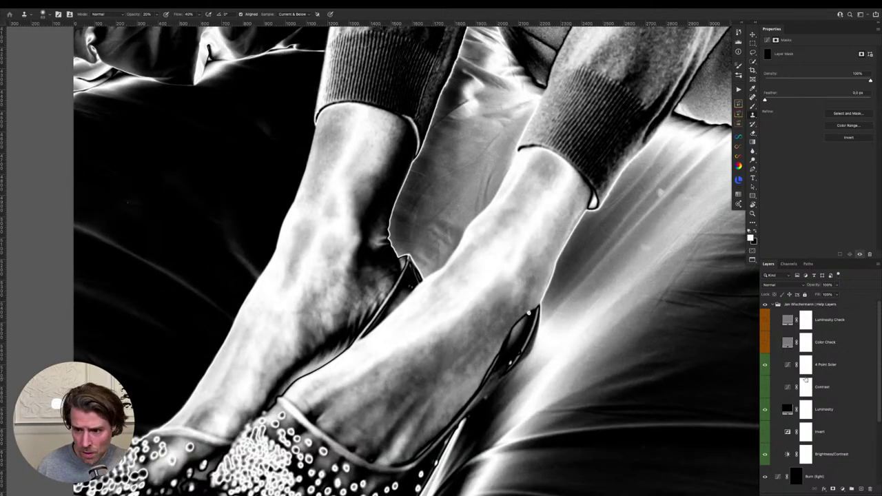
{"action": "left_click", "coordinate": [836, 453]}
{"action": "left_click_drag", "start_coordinate": [812, 73], "coordinate": [827, 84]}
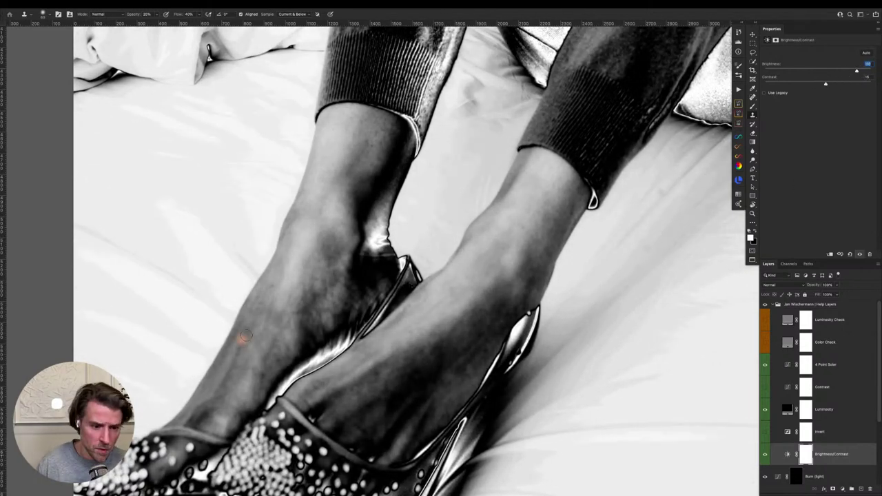
Even out the patchy skin on the rear foot's instep and ankle with the Brush, alternating the Dodge (light) and Burn (light) masks
{"action": "scroll", "coordinate": [879, 408], "scroll_direction": "down", "scroll_amount": 3}
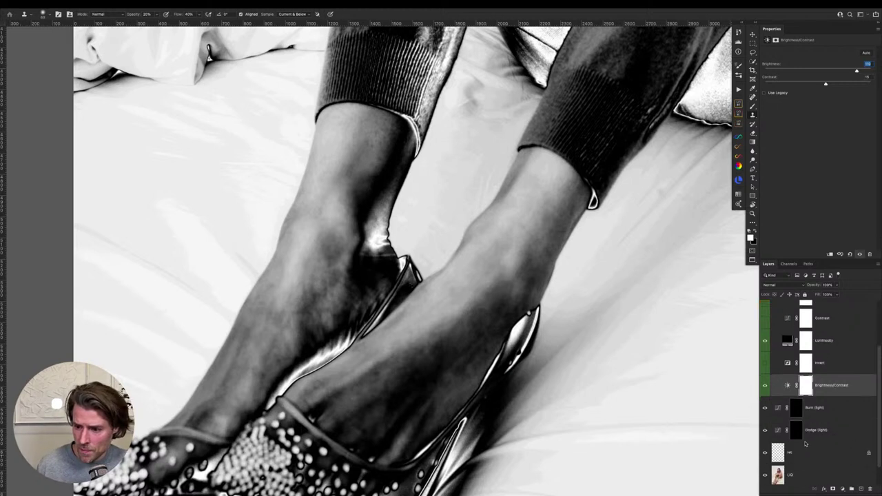
{"action": "left_click", "coordinate": [796, 430]}
{"action": "key", "text": "b"}
{"action": "left_click_drag", "start_coordinate": [256, 290], "coordinate": [257, 290]}
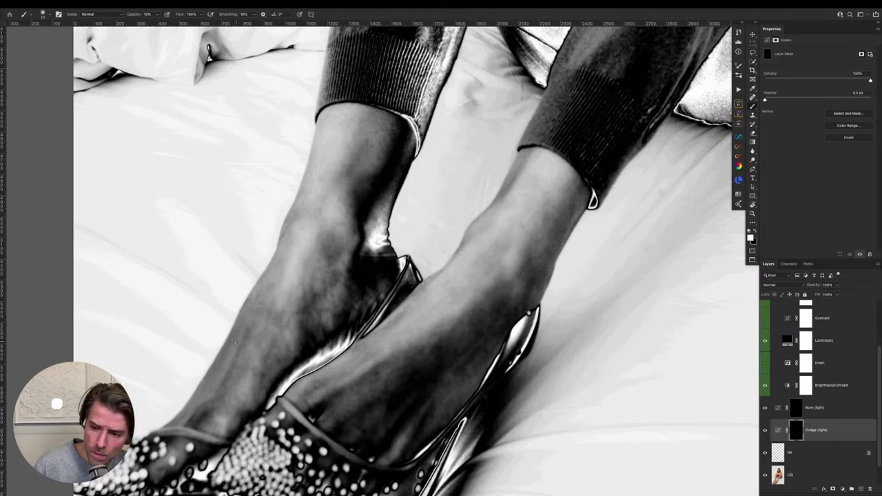
{"action": "key", "text": "alt+bracketright"}
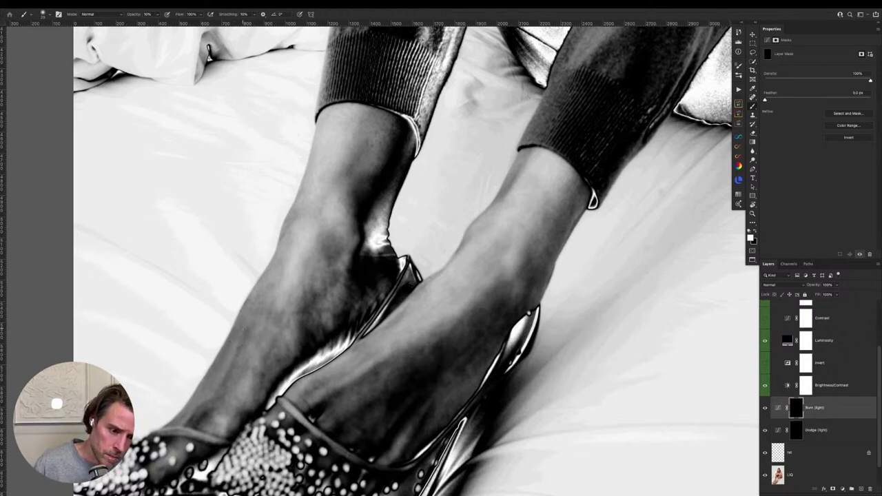
{"action": "key", "text": "alt+bracketleft"}
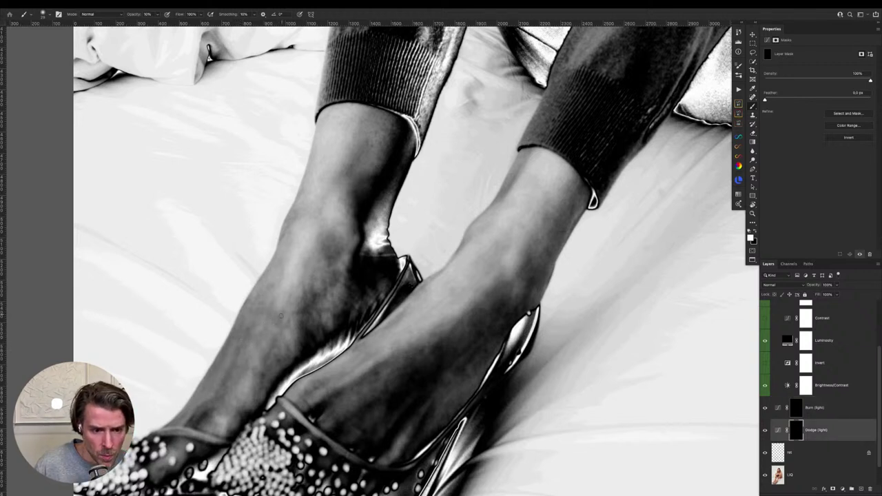
{"action": "key", "text": "alt+bracketright"}
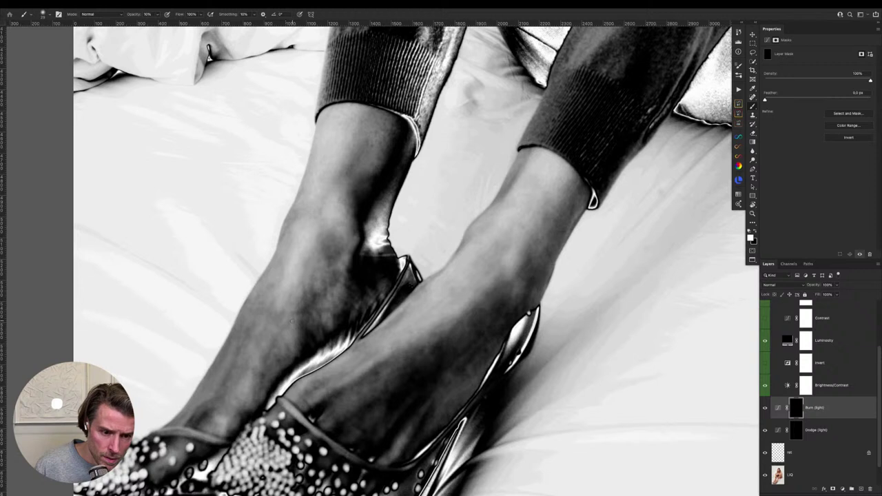
{"action": "key", "text": "alt+bracketleft"}
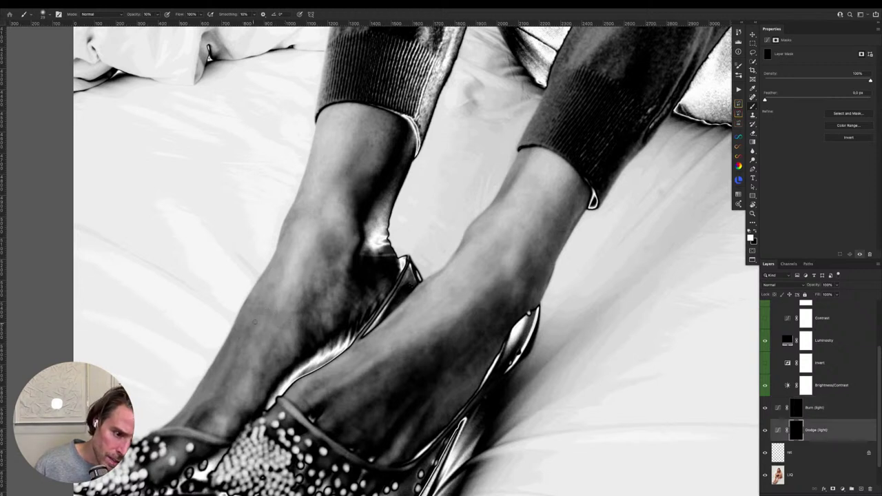
{"action": "key", "text": "alt+bracketright"}
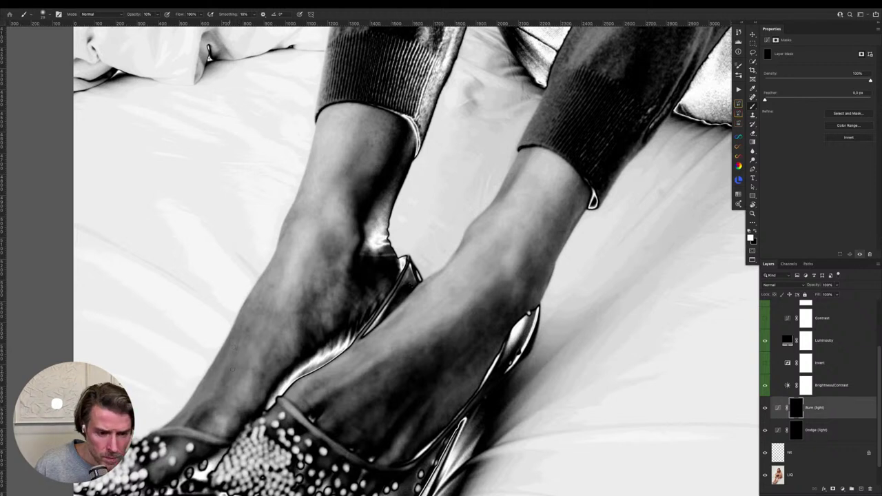
{"action": "key", "text": "alt+bracketleft"}
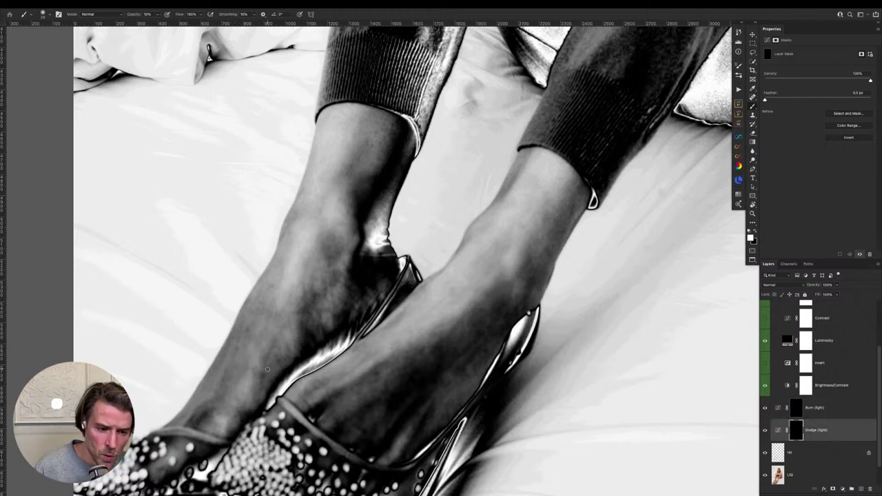
{"action": "key", "text": "alt+bracketright"}
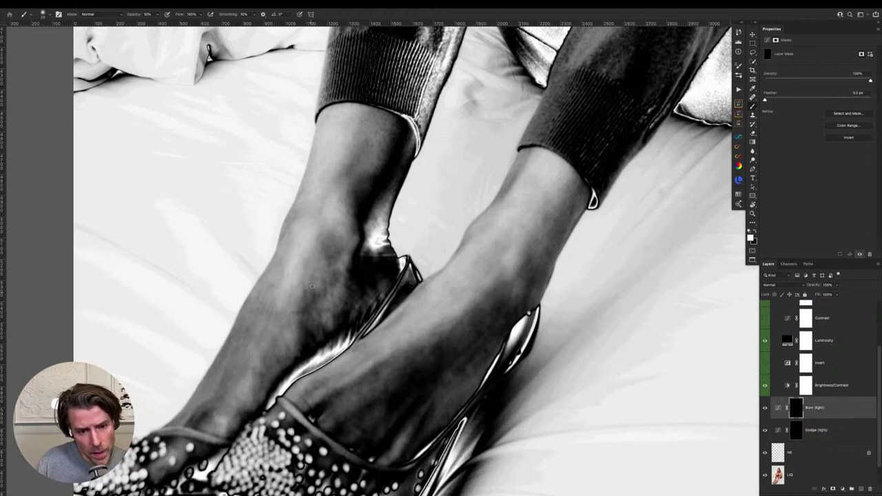
{"action": "key", "text": "alt+bracketleft"}
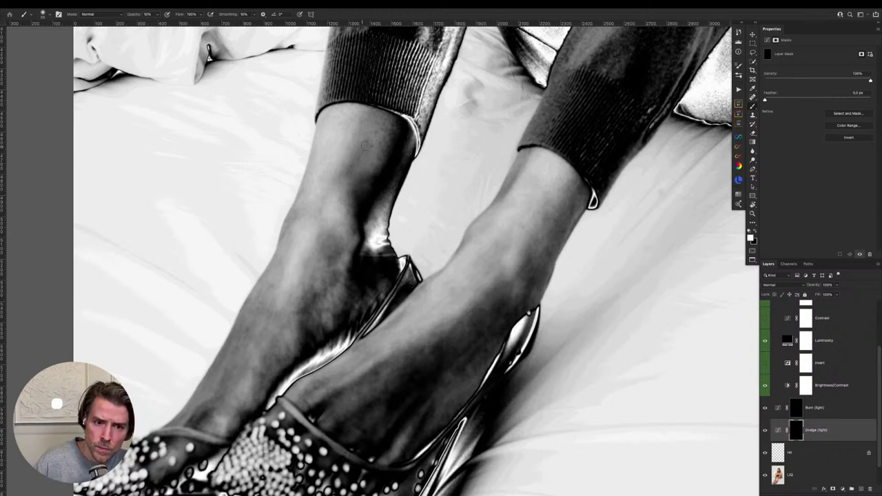
Smooth the tones of the rear foot just above the jewelled shoe edge with the Burn (light) and Dodge (light) masks, ending on Dodge (light)
{"action": "scroll", "coordinate": [341, 198], "scroll_direction": "down", "scroll_amount": 5}
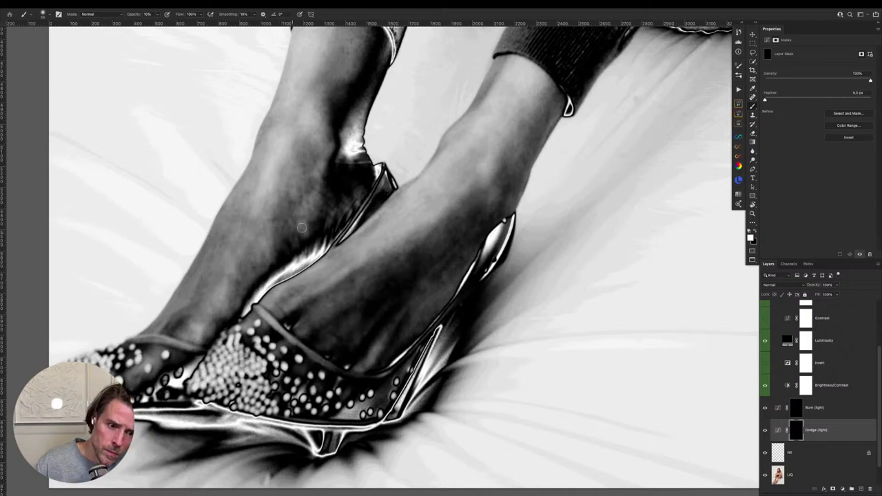
{"action": "key", "text": "alt+bracketright"}
{"action": "scroll", "coordinate": [301, 224], "scroll_direction": "down", "scroll_amount": 3}
{"action": "scroll", "coordinate": [301, 224], "scroll_direction": "left", "scroll_amount": 3}
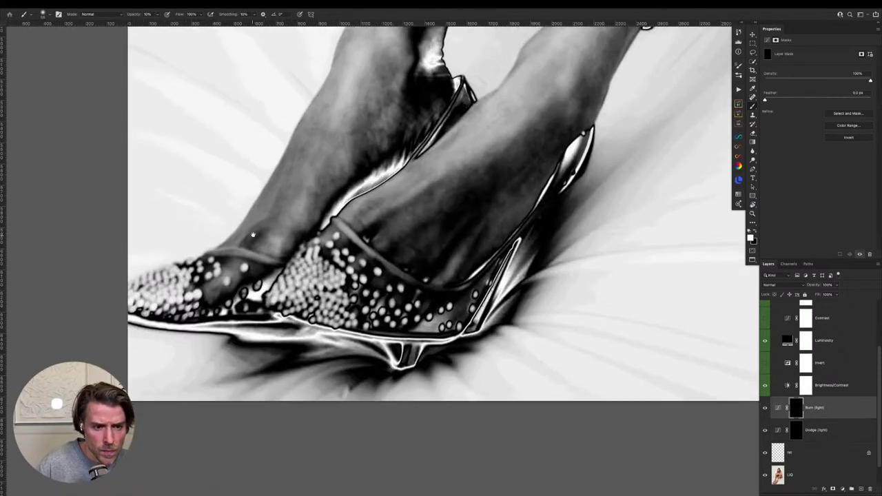
{"action": "key", "text": "alt+bracketleft"}
{"action": "key", "text": "alt+bracketright"}
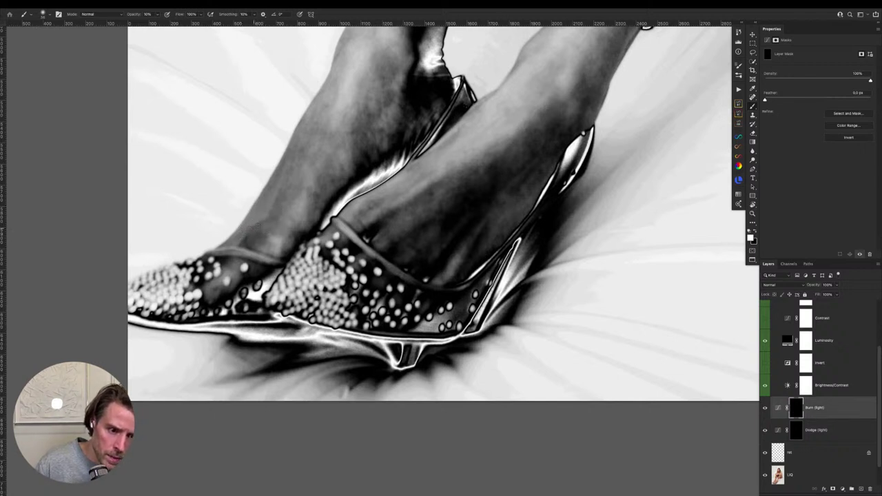
{"action": "key", "text": "alt+bracketleft"}
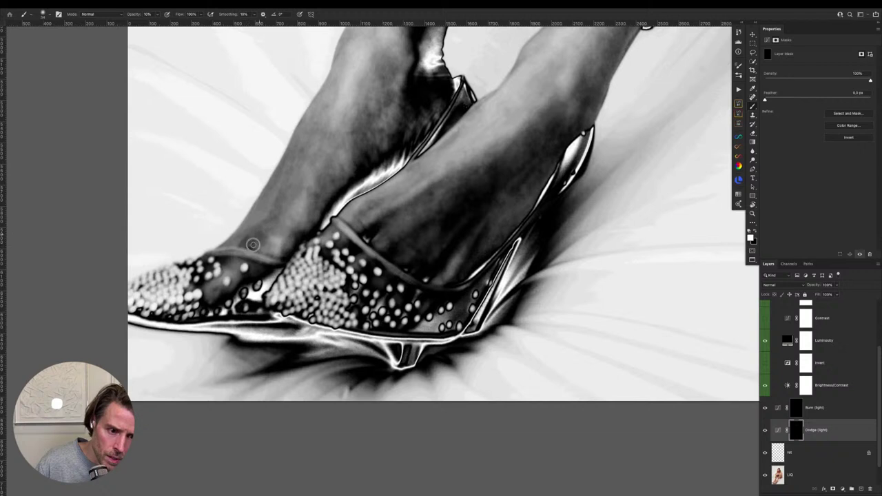
{"action": "key", "text": "alt+bracketright"}
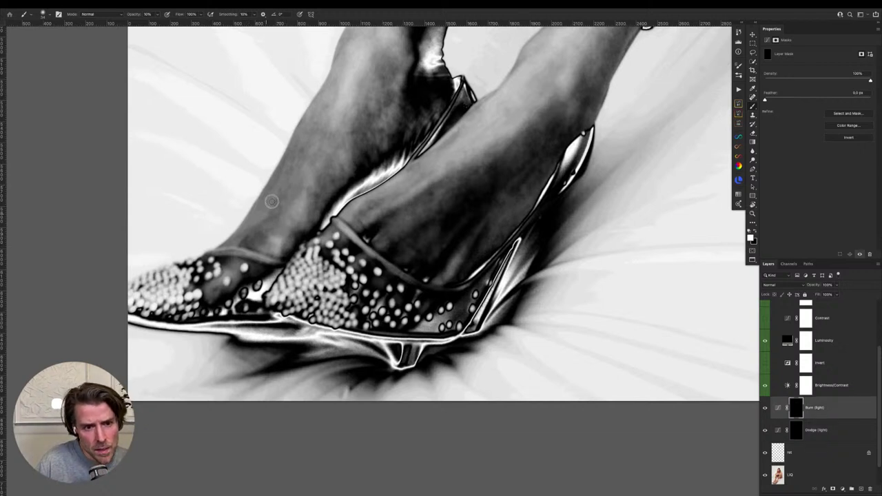
{"action": "key", "text": "alt+bracketleft"}
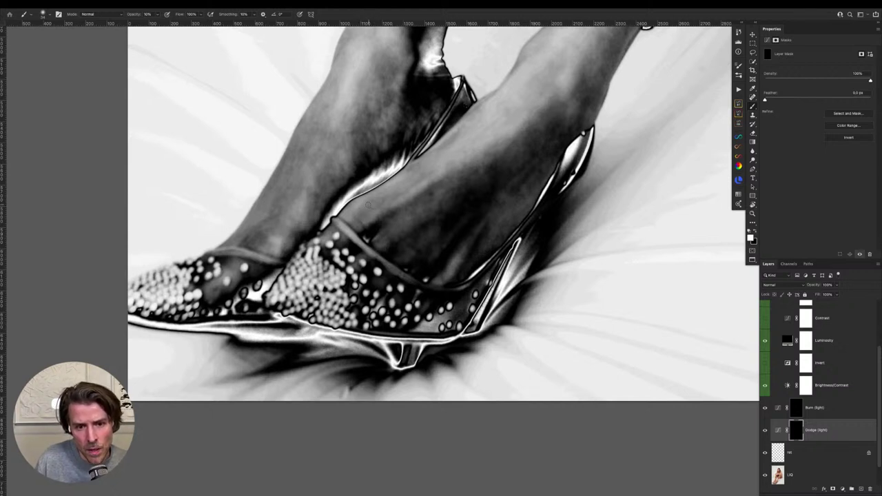
Even out the patchy skin on the front foot's instep and heel side with the Brush, alternating the Burn (light) and Dodge (light) masks
{"action": "key", "text": "alt+bracketright"}
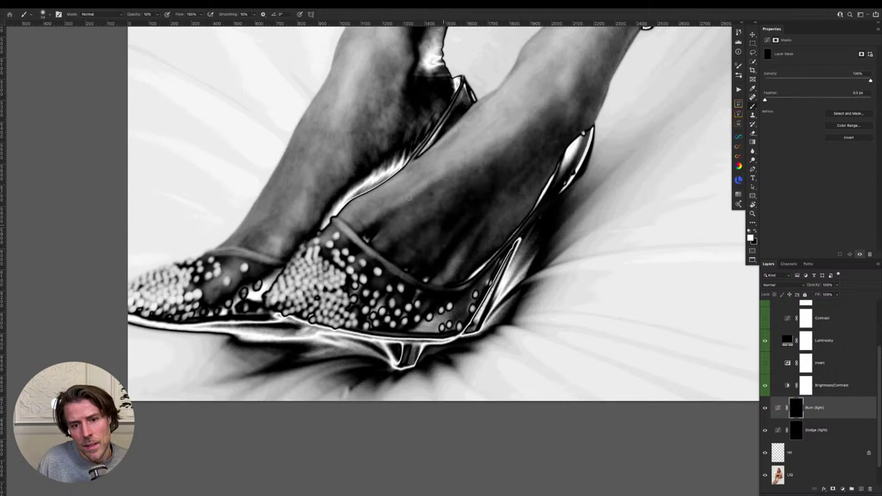
{"action": "key", "text": "alt+bracketleft"}
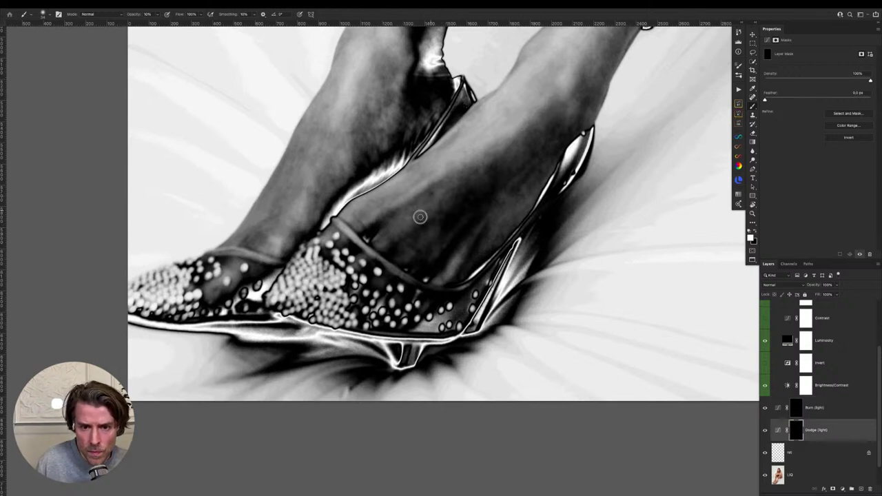
{"action": "key", "text": "alt+bracketright"}
{"action": "key", "text": "alt+bracketleft"}
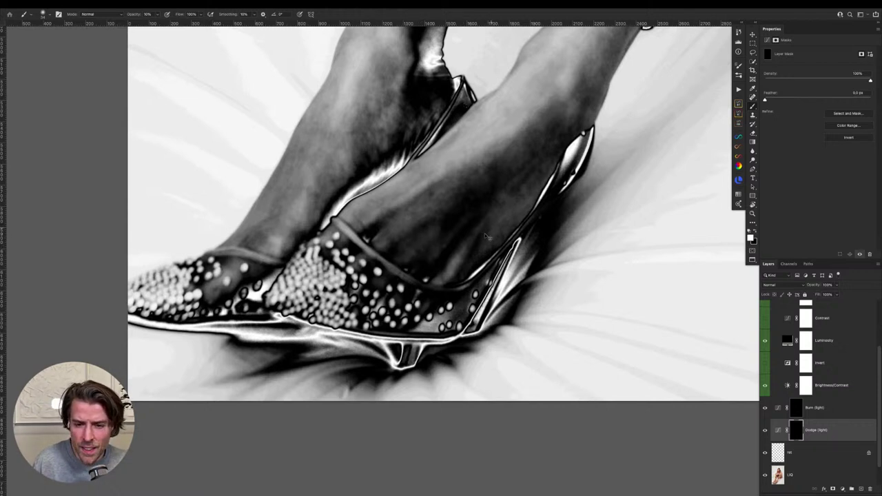
{"action": "key", "text": "alt+bracketright"}
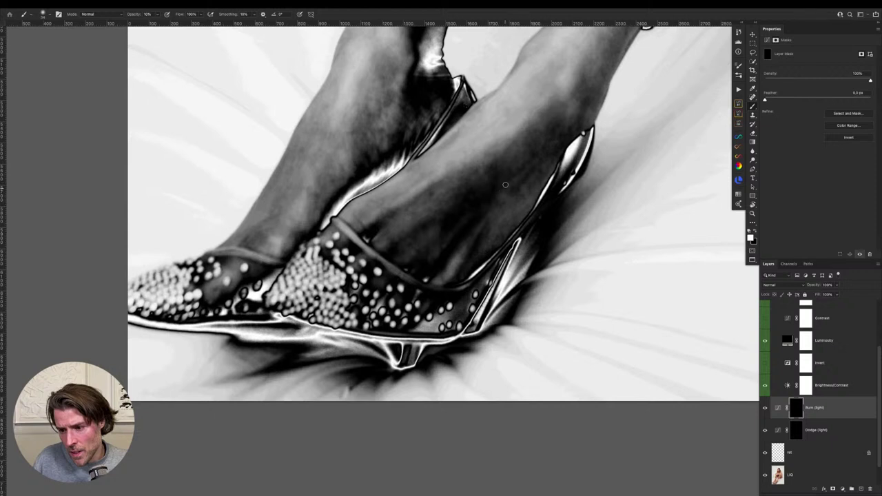
{"action": "key", "text": "alt+bracketleft"}
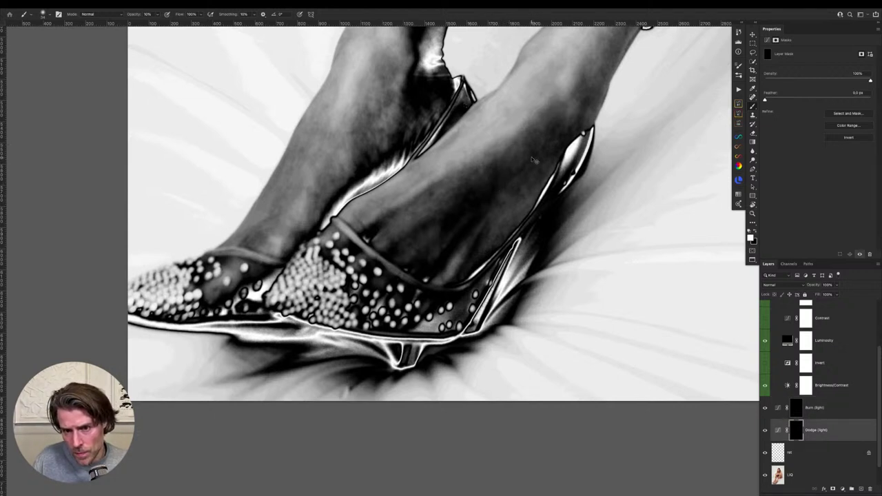
{"action": "key", "text": "alt+bracketright"}
{"action": "key", "text": "alt+bracketleft"}
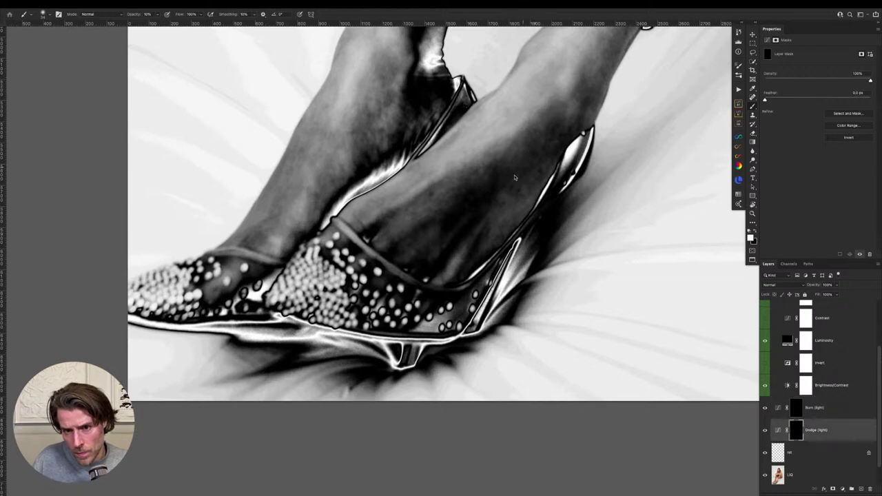
{"action": "key", "text": "alt+bracketright"}
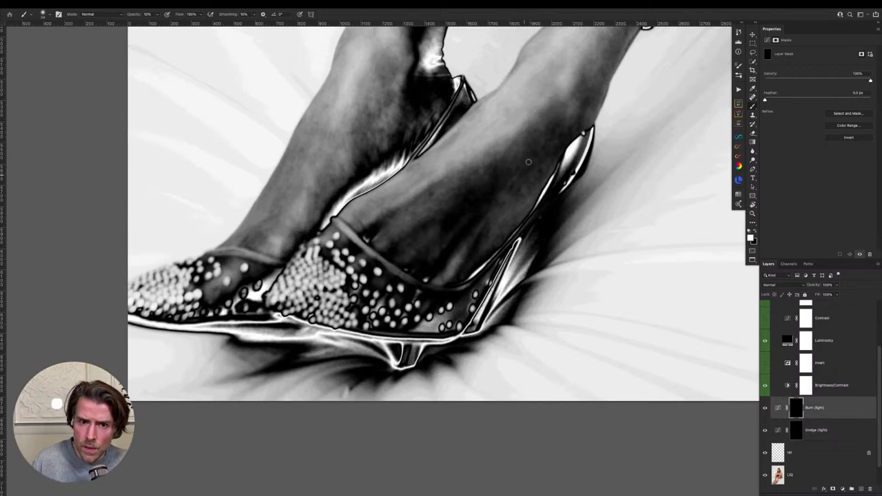
Smooth the blotchy tones on the elbow and forearm below the ringed hand with a larger soft brush, alternating the Dodge (light) and Burn (light) masks
{"action": "scroll", "coordinate": [501, 159], "scroll_direction": "up", "scroll_amount": 1}
{"action": "scroll", "coordinate": [501, 160], "scroll_direction": "down", "scroll_amount": 3}
{"action": "scroll", "coordinate": [514, 172], "scroll_direction": "up", "scroll_amount": 2}
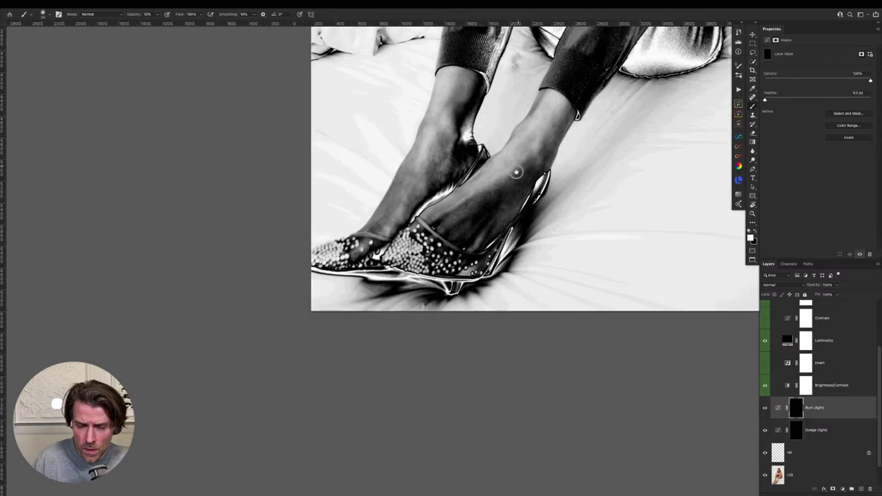
{"action": "scroll", "coordinate": [485, 225], "scroll_direction": "up", "scroll_amount": 1}
{"action": "left_click_drag", "start_coordinate": [544, 164], "coordinate": [497, 262]}
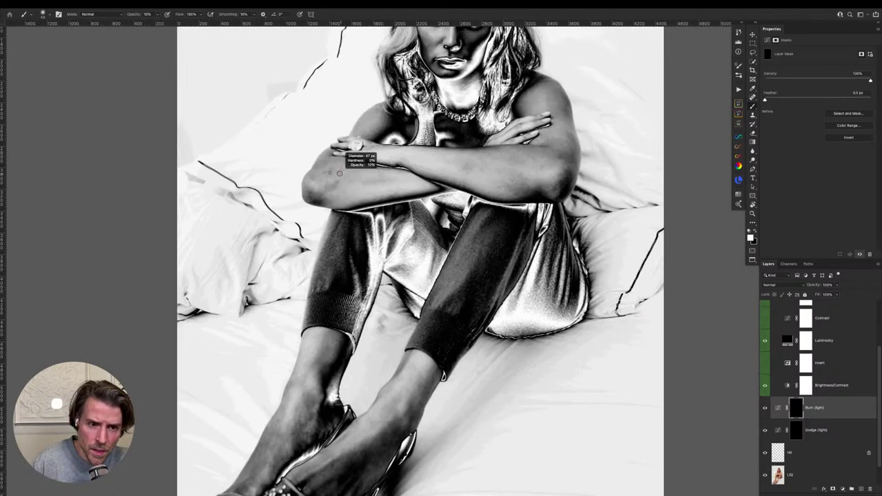
{"action": "key", "text": "alt+bracketleft"}
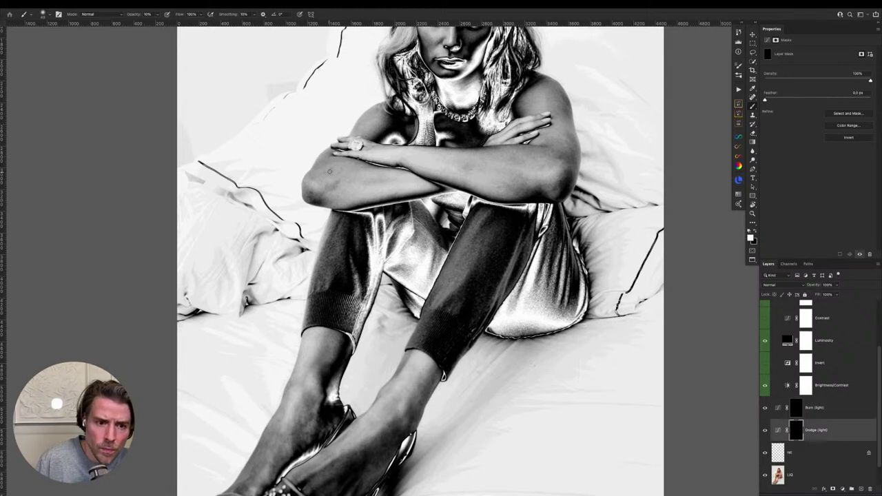
{"action": "key", "text": "alt+bracketright"}
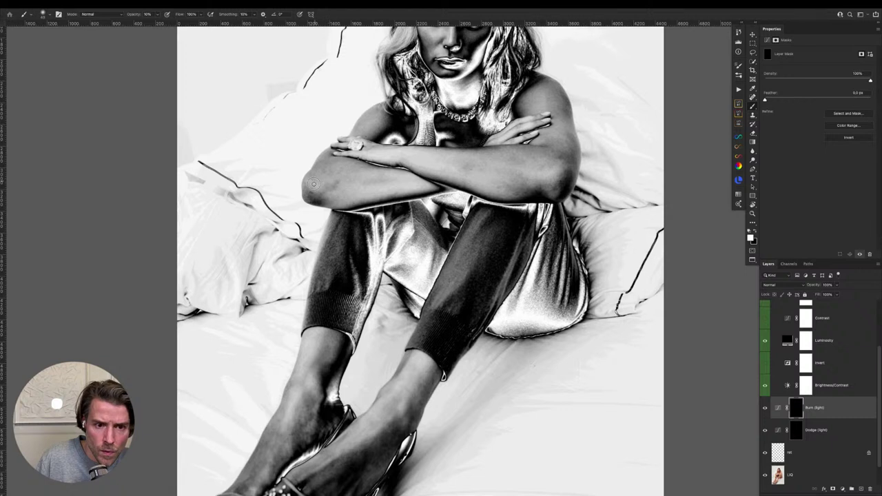
{"action": "key", "text": "alt+bracketleft"}
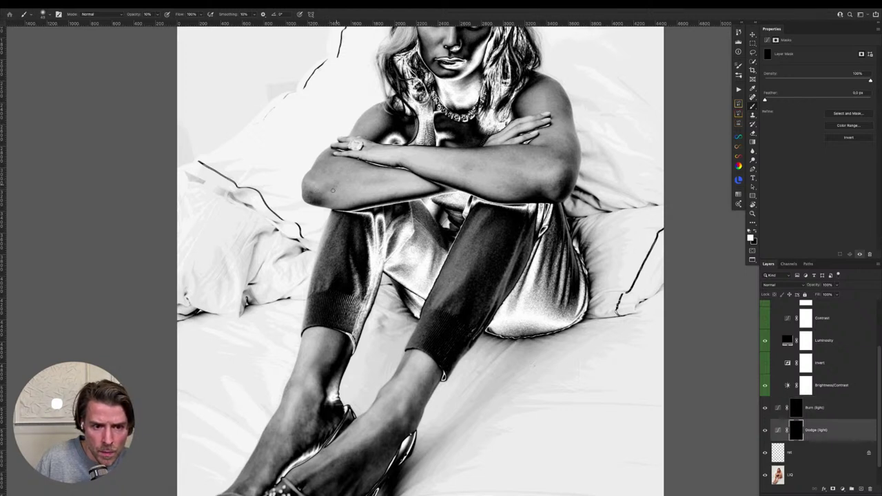
{"action": "mouse_move", "coordinate": [327, 188]}
{"action": "left_mouse_down"}
{"action": "mouse_move", "coordinate": [314, 201]}
{"action": "mouse_move", "coordinate": [329, 187]}
{"action": "left_mouse_up"}
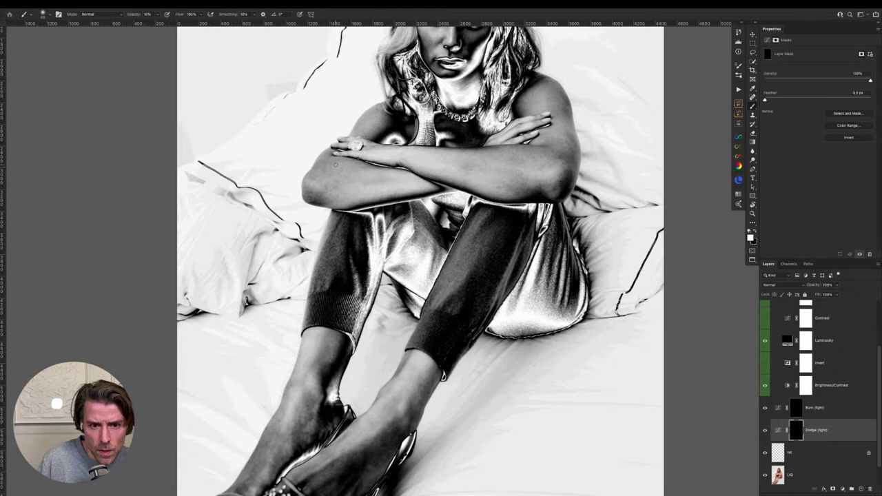
{"action": "key", "text": "alt+bracketright"}
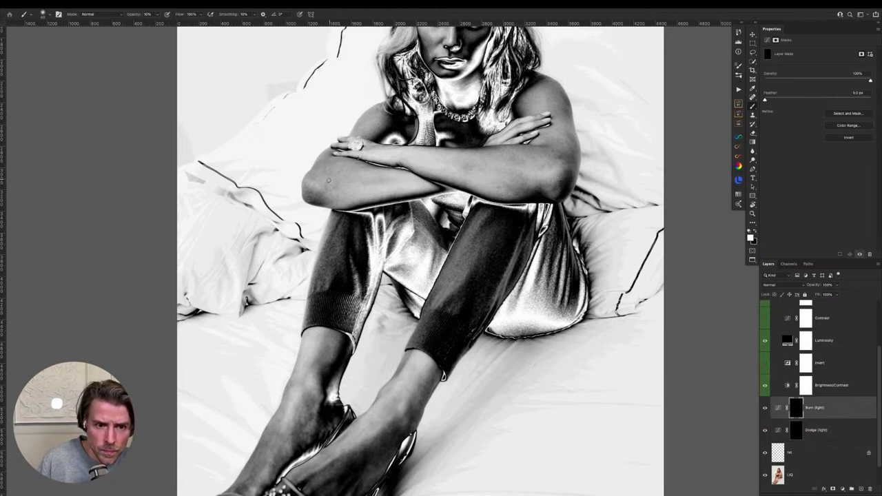
{"action": "key", "text": "alt+bracketleft"}
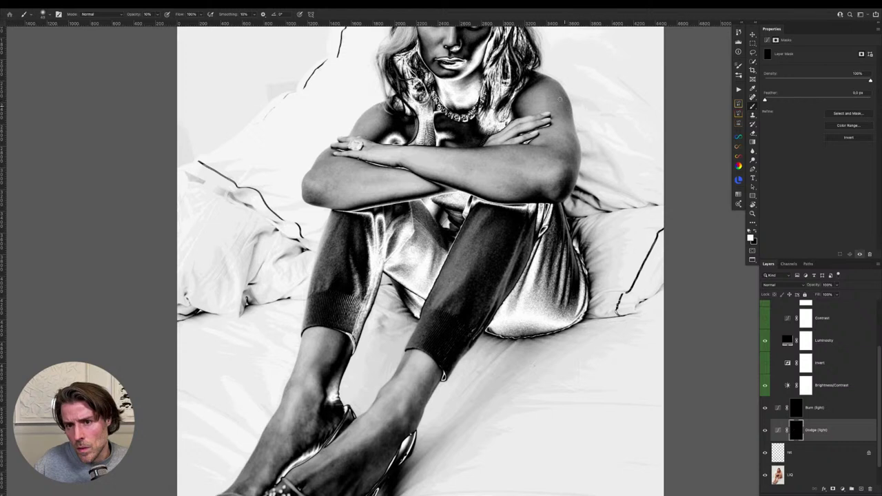
Even out the other arm's shoulder and elbow tones with the Burn (light) and Dodge (light) masks, ending on Burn (light)
{"action": "key", "text": "alt+bracketright"}
{"action": "key", "text": "alt+bracketleft"}
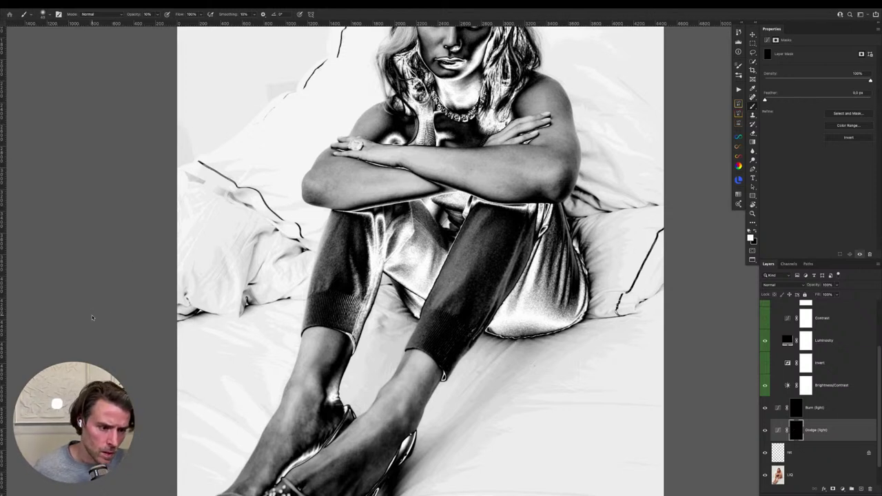
{"action": "key", "text": "alt+bracketright"}
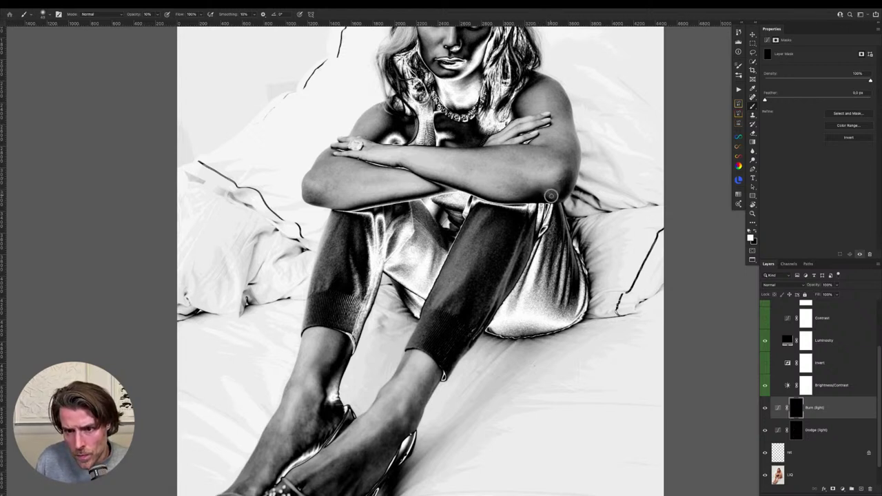
Hide and collapse the Help Layers group to return to the colour view of the portrait
{"action": "scroll", "coordinate": [808, 317], "scroll_direction": "up", "scroll_amount": 3}
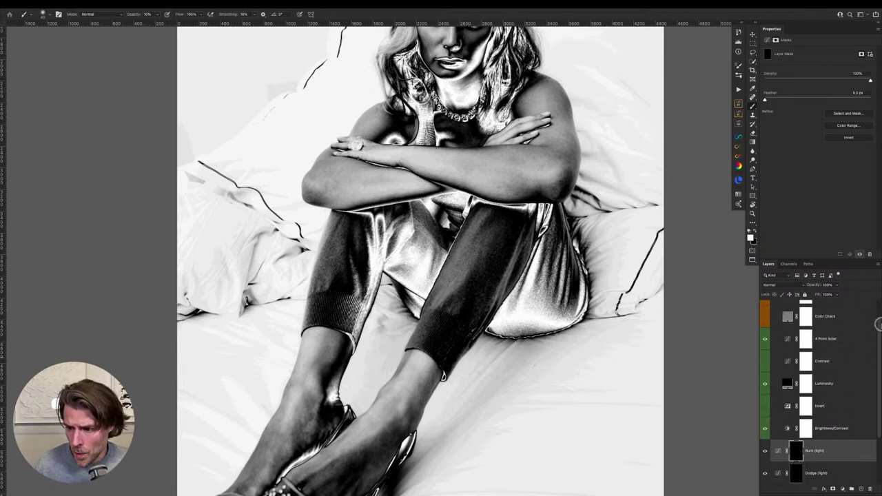
{"action": "left_click", "coordinate": [765, 304]}
{"action": "left_click", "coordinate": [775, 305]}
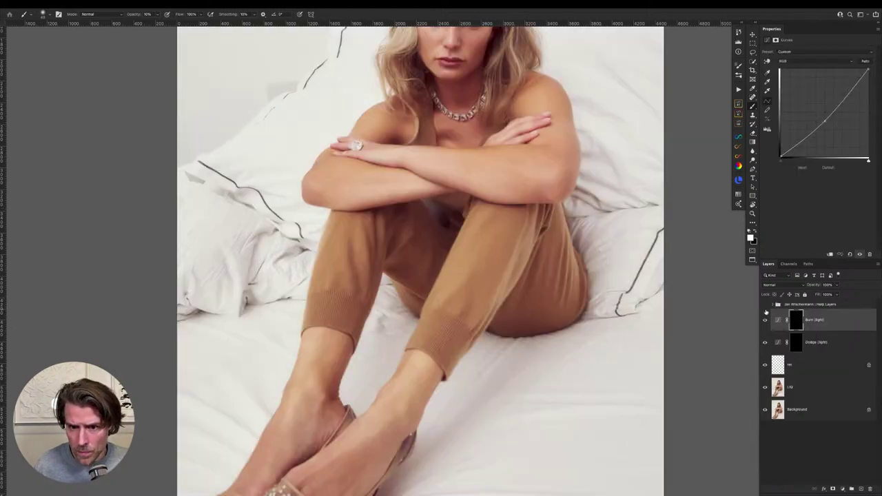
Compare the face, arms and feet before and after by toggling the Burn (light) and Dodge (light) layers together
{"action": "left_click_drag", "start_coordinate": [552, 213], "coordinate": [512, 322]}
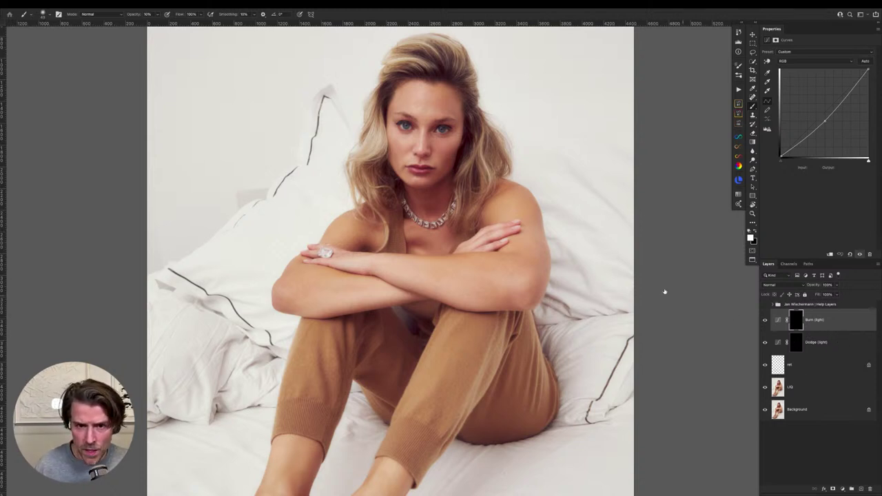
{"action": "key", "text": "ctrl+comma"}
{"action": "left_click", "coordinate": [849, 343], "text": "shift"}
{"action": "key", "text": "ctrl+comma"}
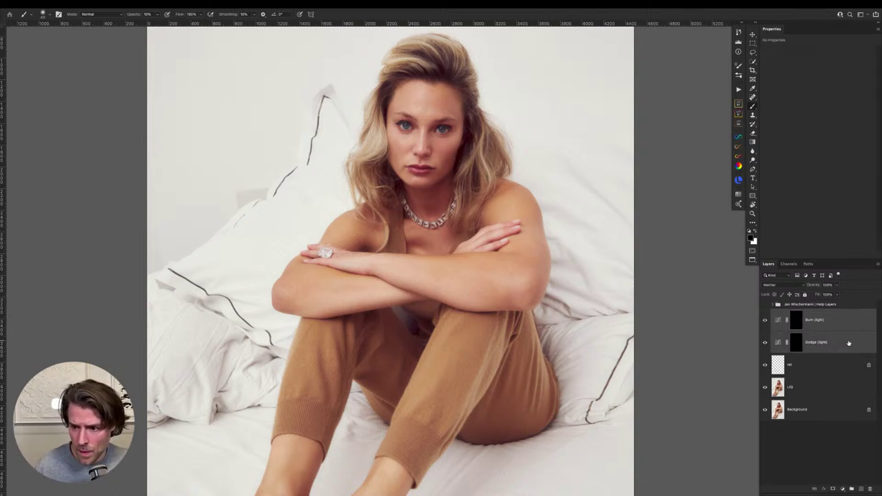
{"action": "key", "text": "ctrl+comma"}
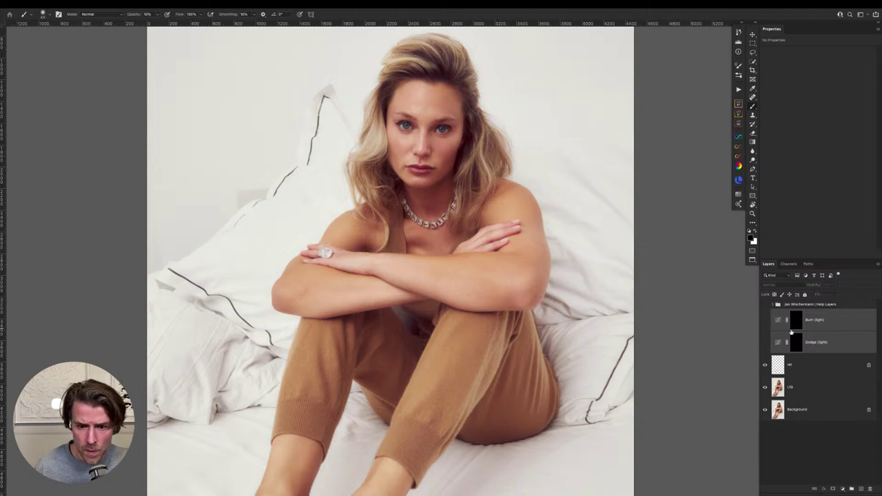
{"action": "key", "text": "ctrl+comma"}
{"action": "left_click_drag", "start_coordinate": [508, 360], "coordinate": [508, 236]}
{"action": "key", "text": "ctrl+comma"}
{"action": "key", "text": "ctrl+comma"}
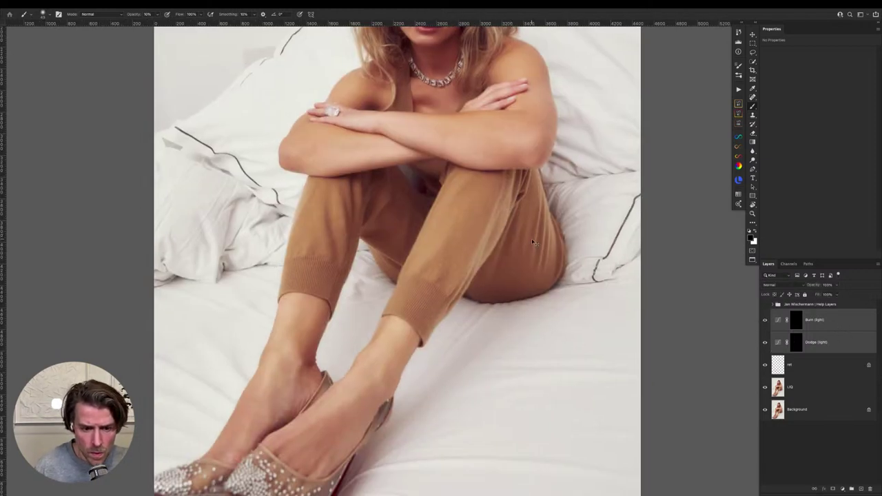
{"action": "key", "text": "ctrl+comma"}
{"action": "key", "text": "ctrl+comma"}
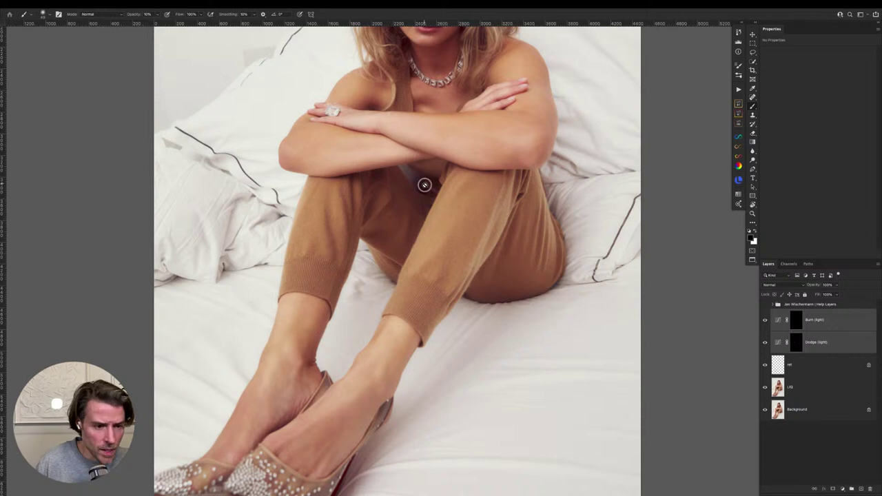
{"action": "left_click_drag", "start_coordinate": [424, 183], "coordinate": [445, 245]}
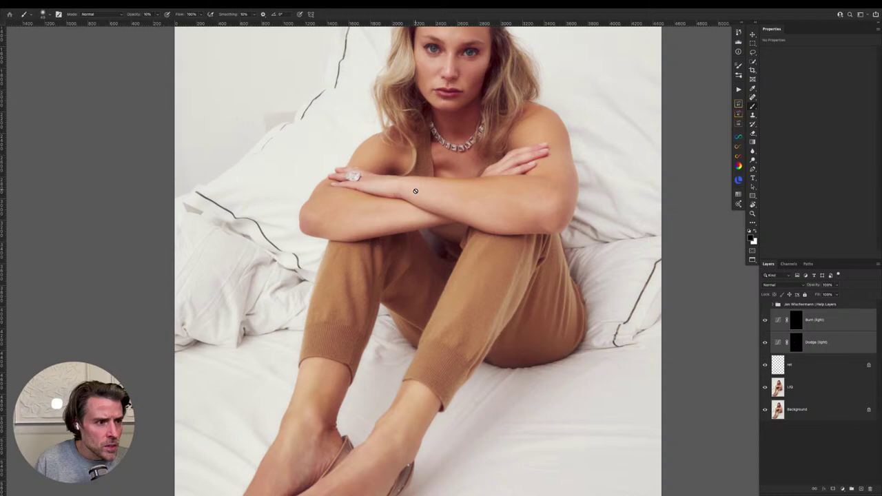
Create an empty group above the Burn (light) layer instead of grouping the curves, and name it eyes
{"action": "left_click_drag", "start_coordinate": [470, 94], "coordinate": [430, 234]}
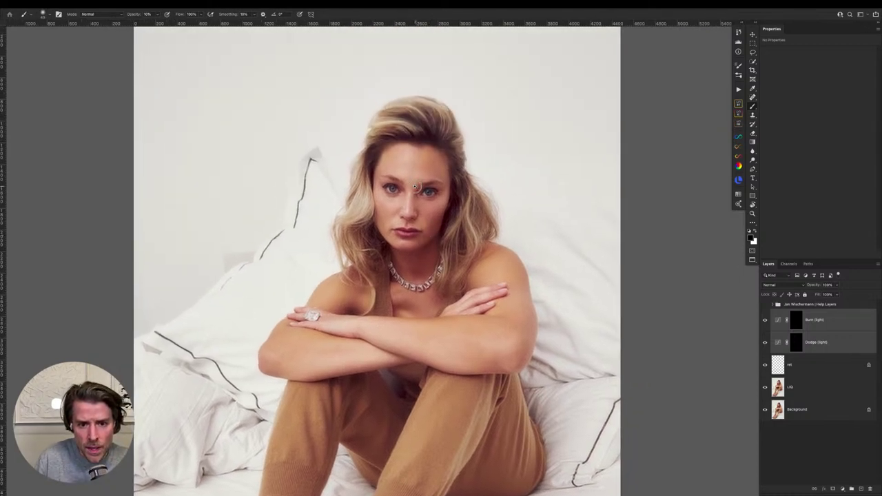
{"action": "scroll", "coordinate": [418, 188], "scroll_direction": "up", "scroll_amount": 5}
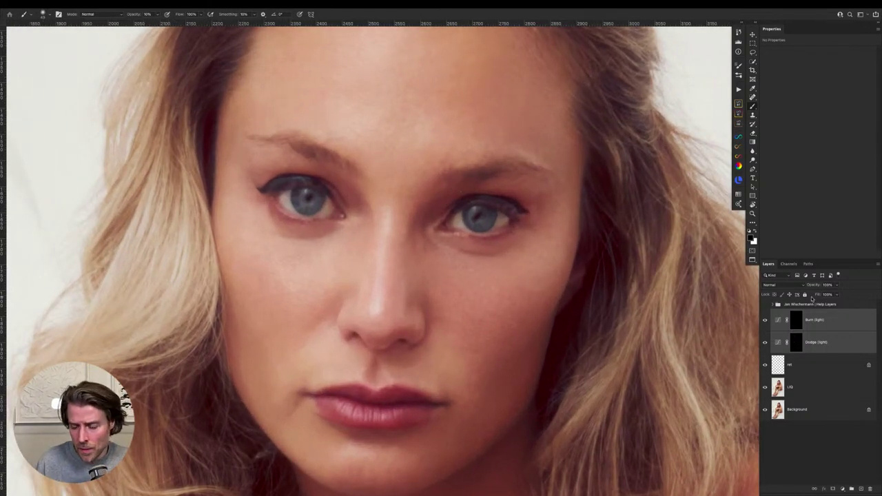
{"action": "left_click", "coordinate": [852, 489]}
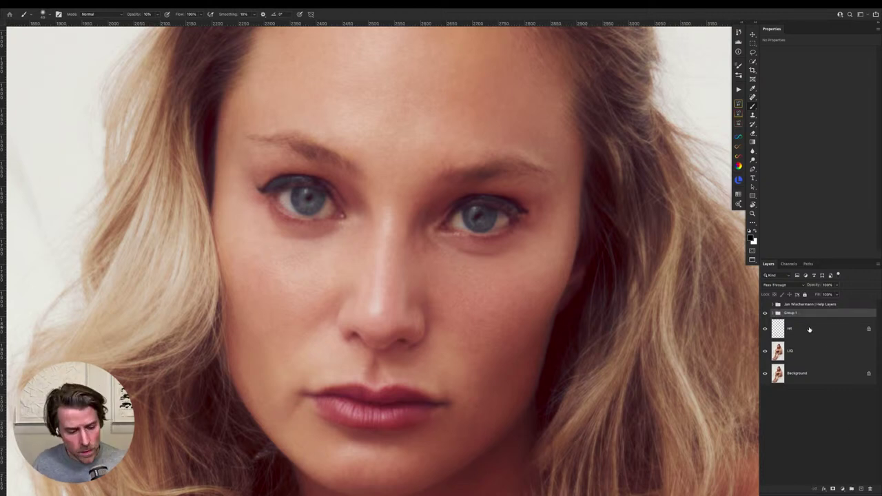
{"action": "key", "text": "ctrl+z"}
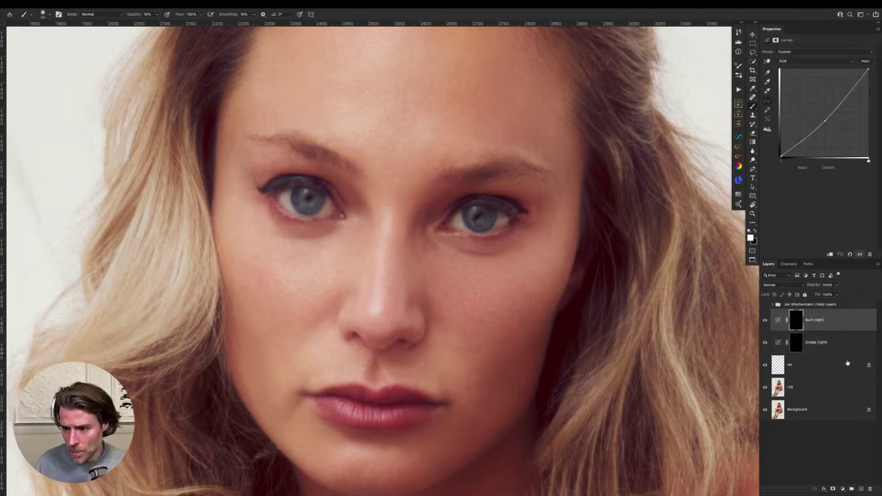
{"action": "left_click", "coordinate": [850, 489]}
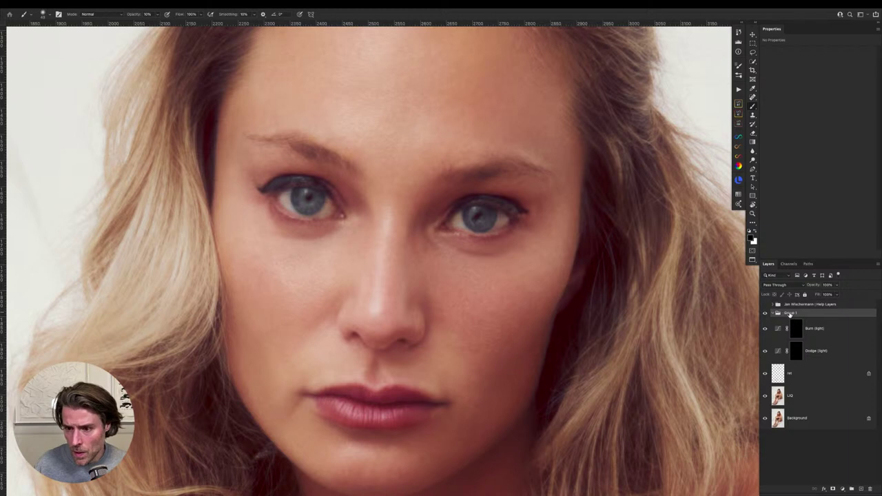
{"action": "double_click", "coordinate": [789, 313]}
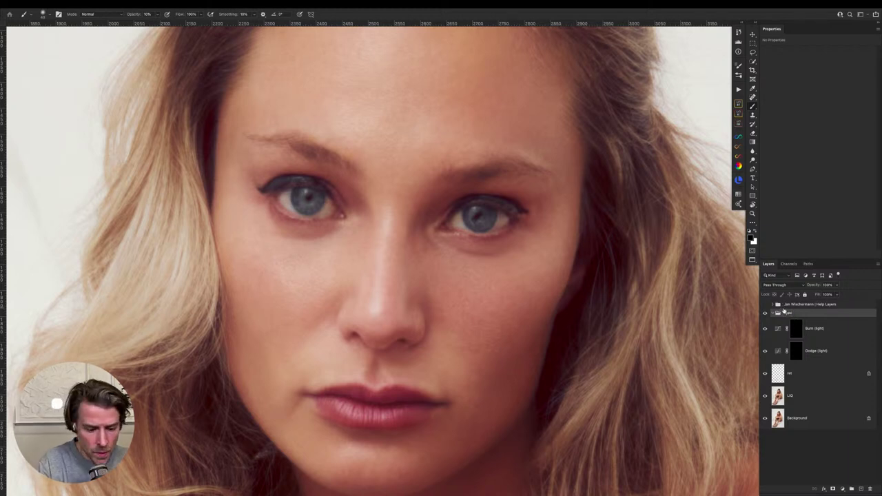
Trace a closed Pen tool path along the eyelid edges of the eye on the left side of the photo
{"action": "key", "text": "p"}
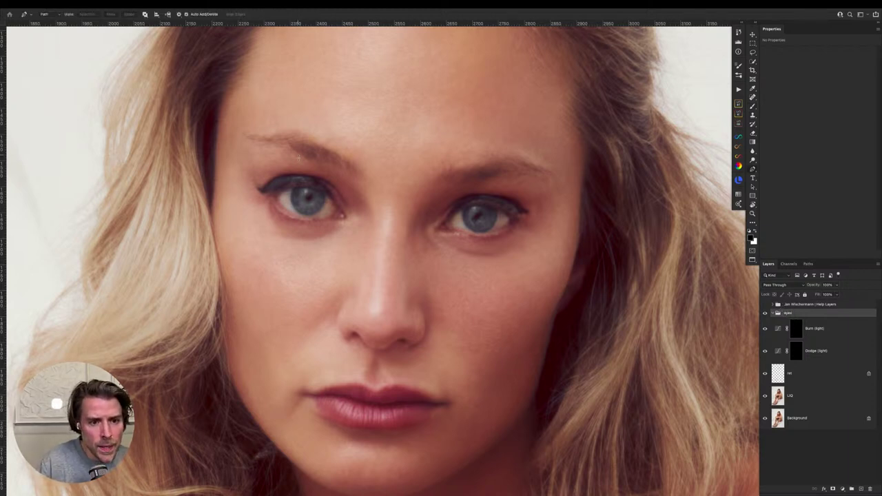
{"action": "scroll", "coordinate": [286, 192], "scroll_direction": "up", "scroll_amount": 2}
{"action": "left_click", "coordinate": [273, 198]}
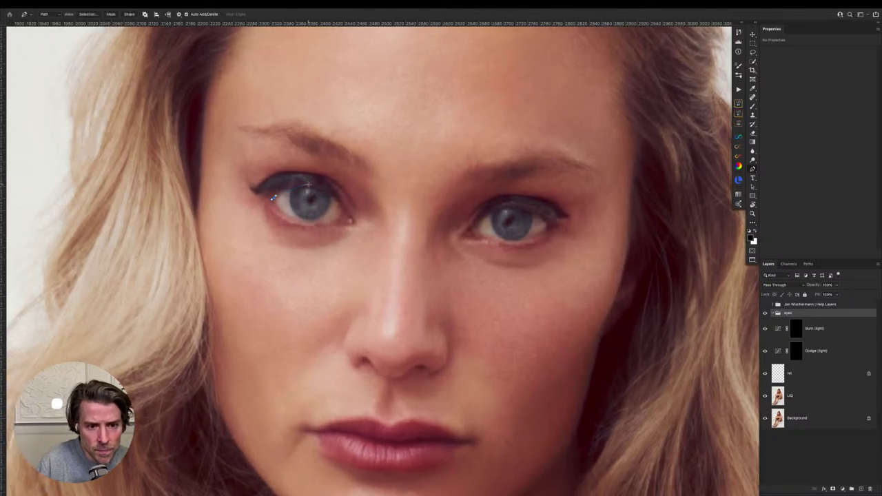
{"action": "left_click_drag", "start_coordinate": [309, 185], "coordinate": [324, 189]}
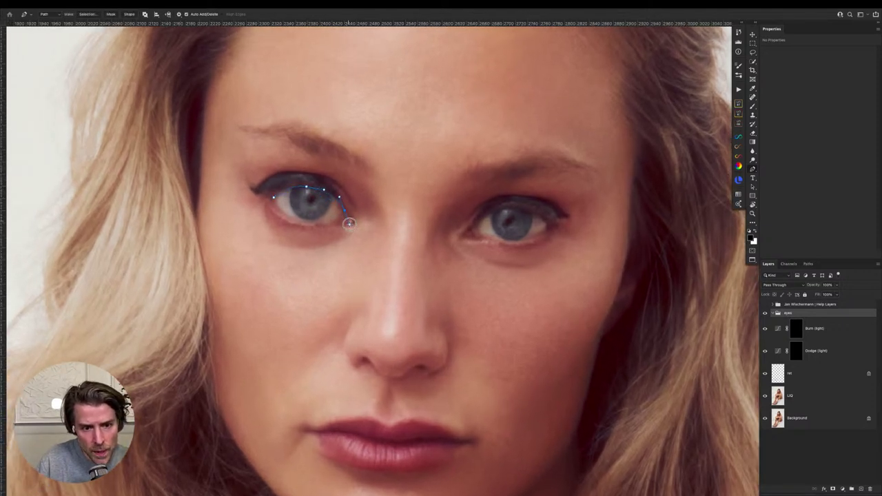
{"action": "left_click", "coordinate": [344, 211]}
{"action": "left_click_drag", "start_coordinate": [329, 226], "coordinate": [334, 224]}
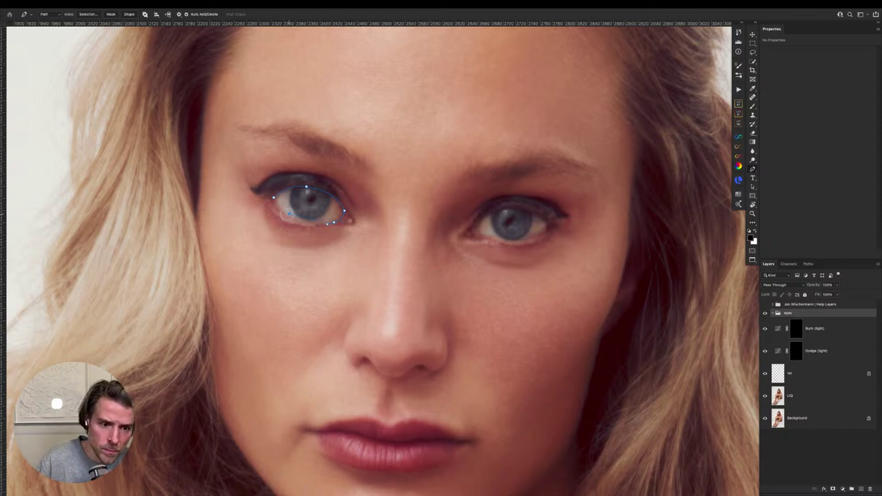
{"action": "left_click", "coordinate": [274, 198]}
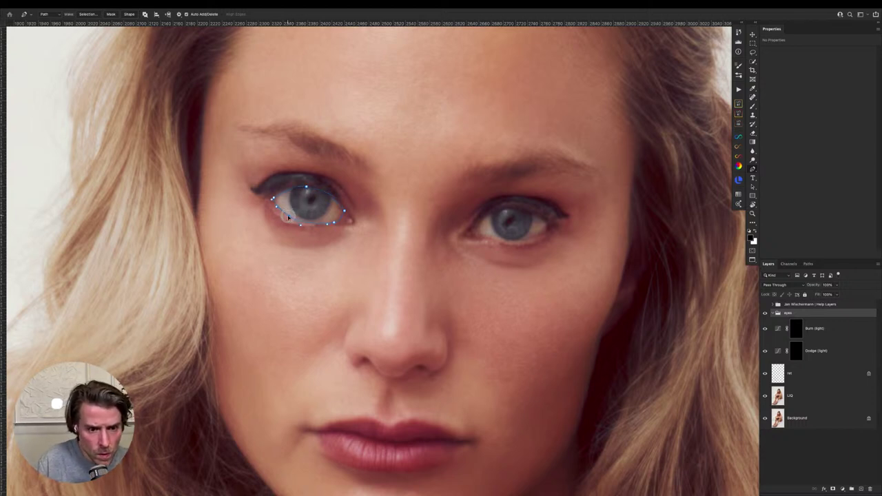
Trace a second closed path around the visible eyeball of the other eye
{"action": "left_click", "coordinate": [476, 227]}
{"action": "left_click_drag", "start_coordinate": [487, 208], "coordinate": [489, 238]}
{"action": "left_click", "coordinate": [550, 226]}
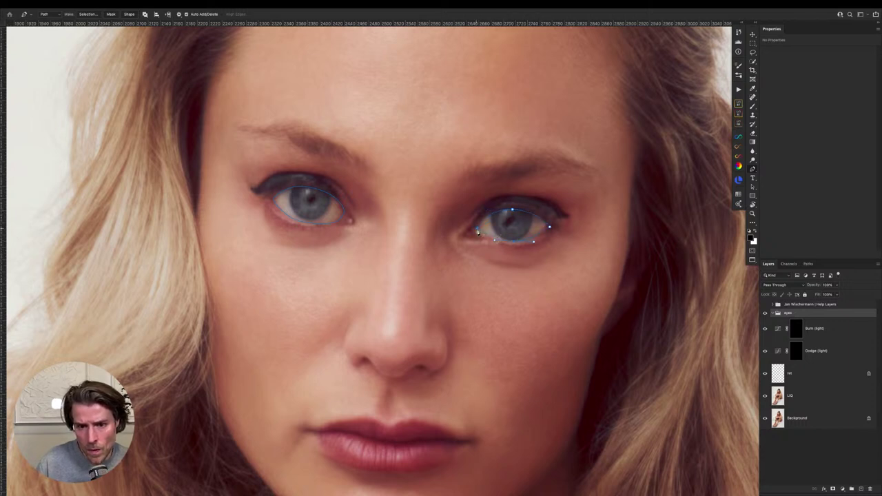
{"action": "left_click", "coordinate": [477, 229]}
Load the work path as a selection and use it to mask the eyes group
{"action": "left_click", "coordinate": [809, 264]}
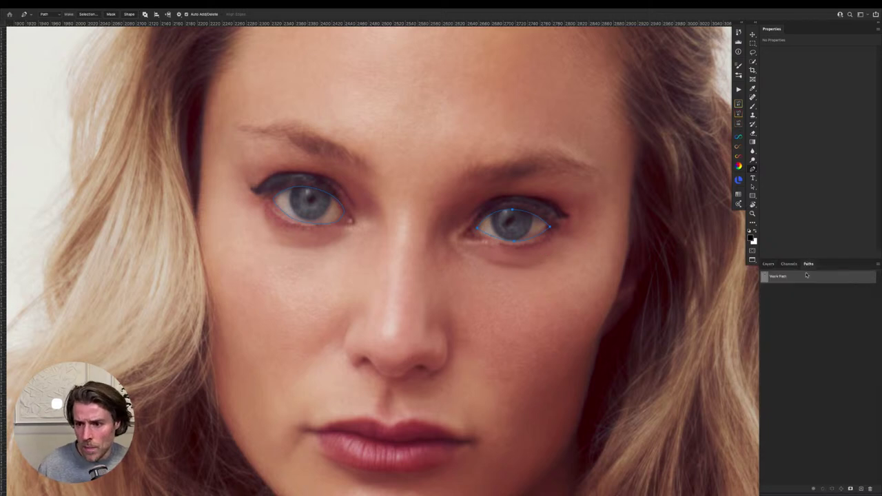
{"action": "left_click", "coordinate": [765, 278], "text": "ctrl"}
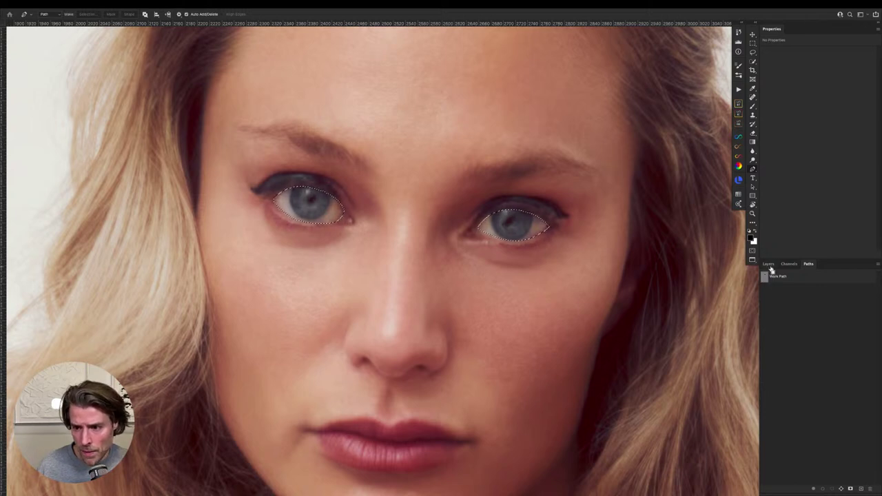
{"action": "left_click", "coordinate": [769, 264]}
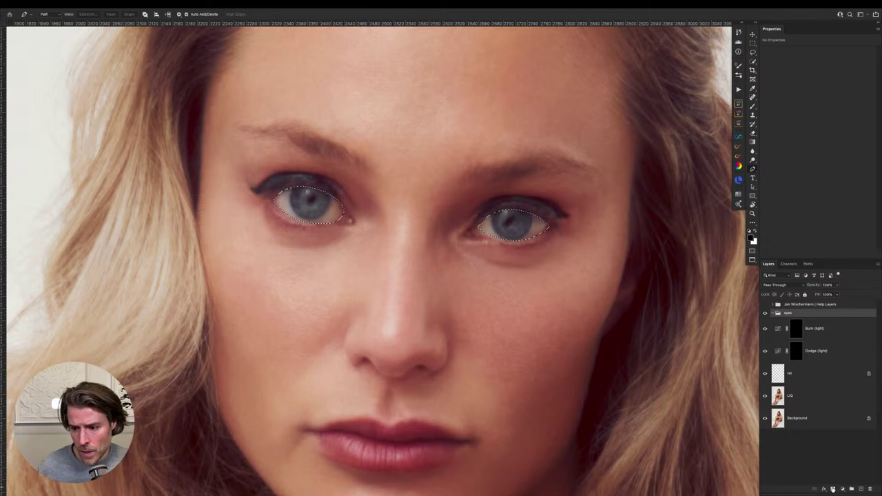
{"action": "left_click", "coordinate": [832, 489]}
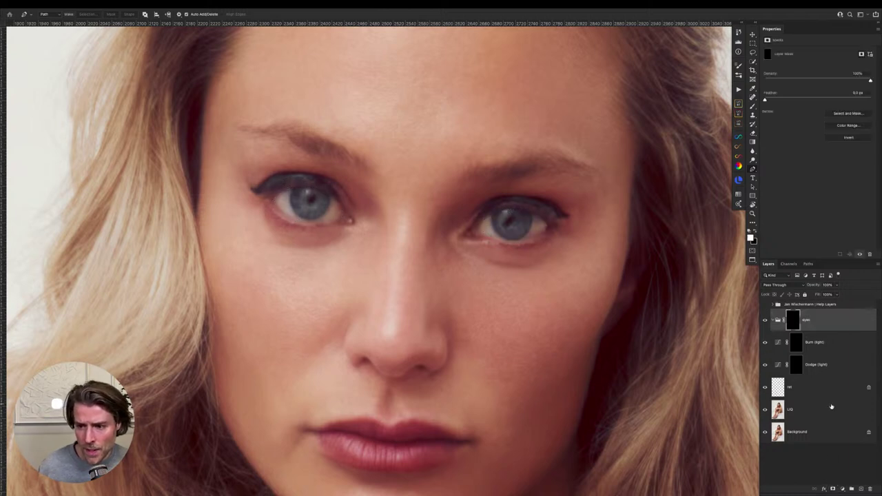
Soften the edges of both eye shapes in the eyes group mask with the Blur tool, viewing the mask alone meanwhile
{"action": "left_click", "coordinate": [792, 319], "text": "alt"}
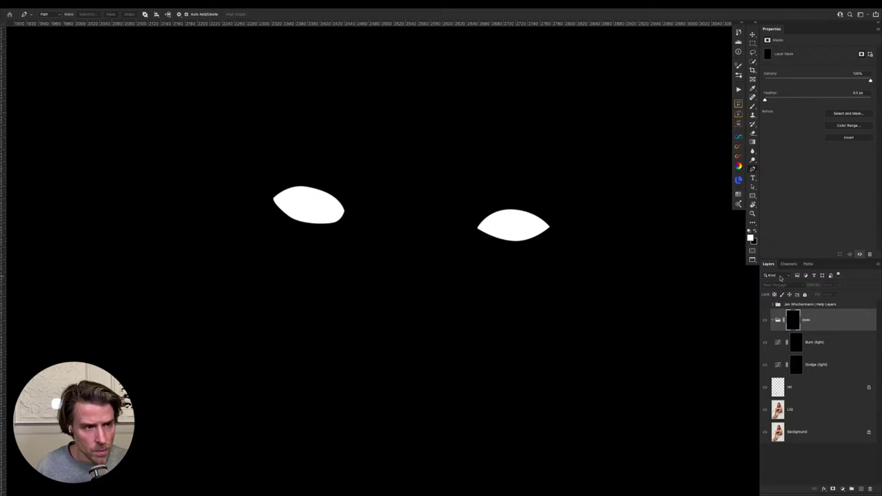
{"action": "key", "text": "r"}
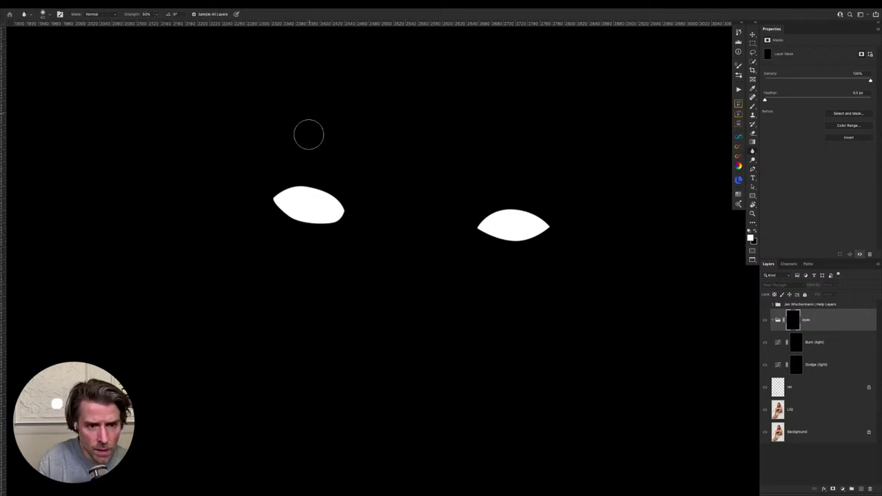
{"action": "left_click_drag", "start_coordinate": [297, 197], "coordinate": [331, 211]}
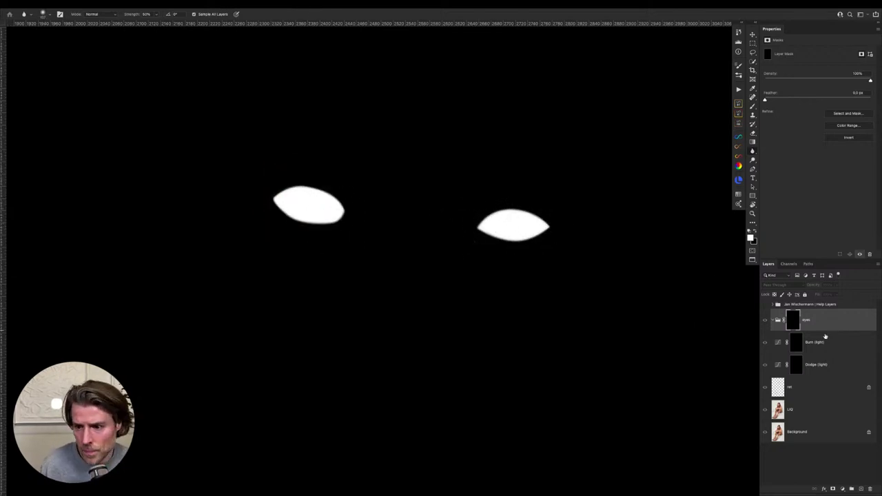
{"action": "left_click", "coordinate": [796, 322], "text": "alt"}
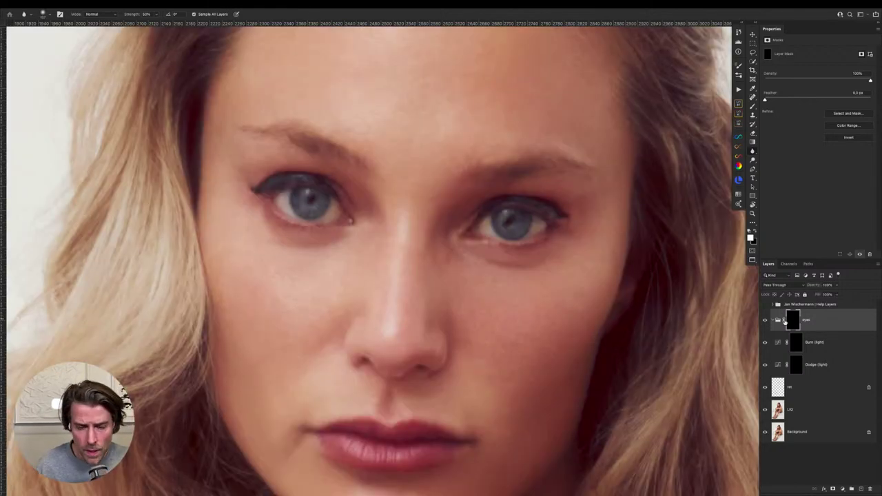
Add a Curves adjustment layer inside the eyes group
{"action": "left_click", "coordinate": [842, 489]}
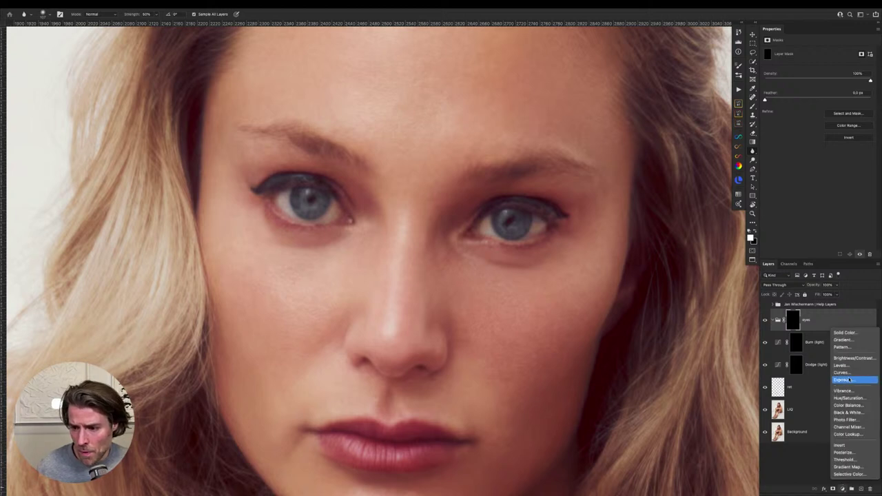
{"action": "left_click", "coordinate": [842, 372]}
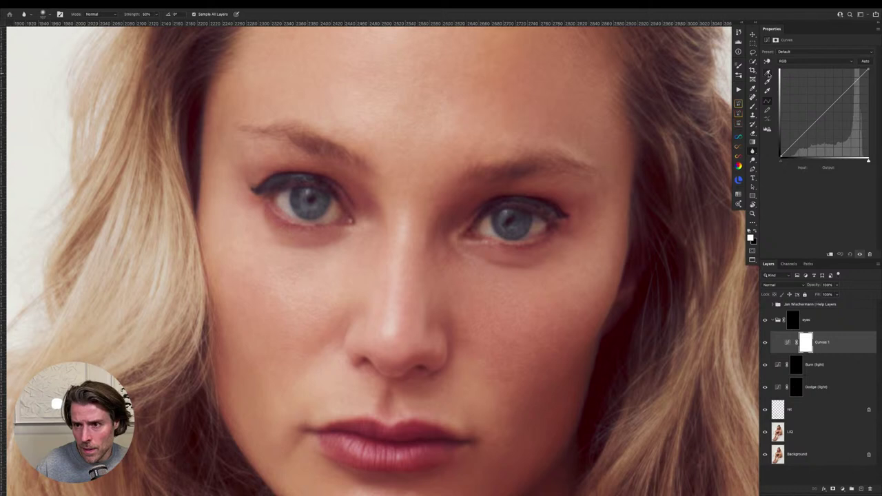
{"action": "left_click", "coordinate": [768, 74]}
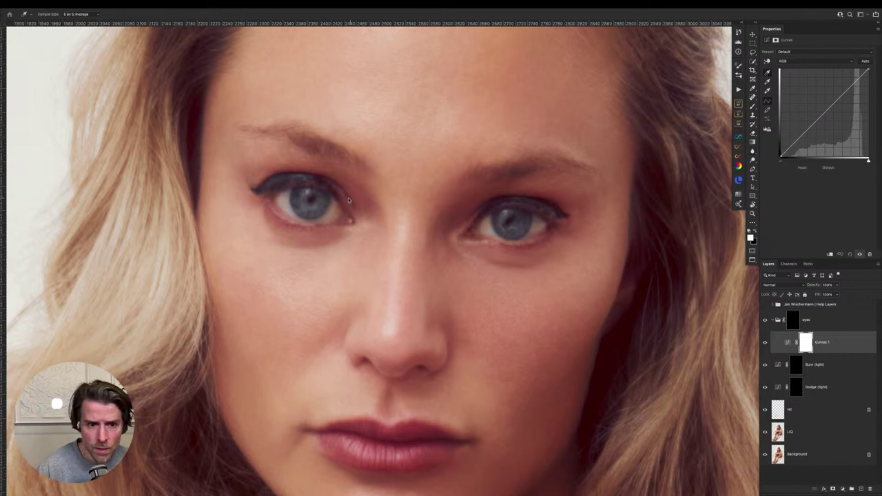
{"action": "left_click", "coordinate": [312, 199]}
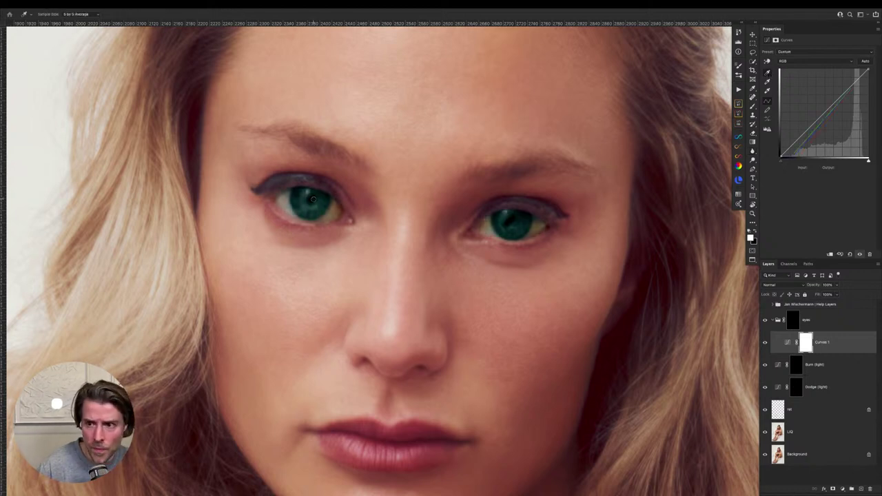
{"action": "key", "text": "ctrl+z"}
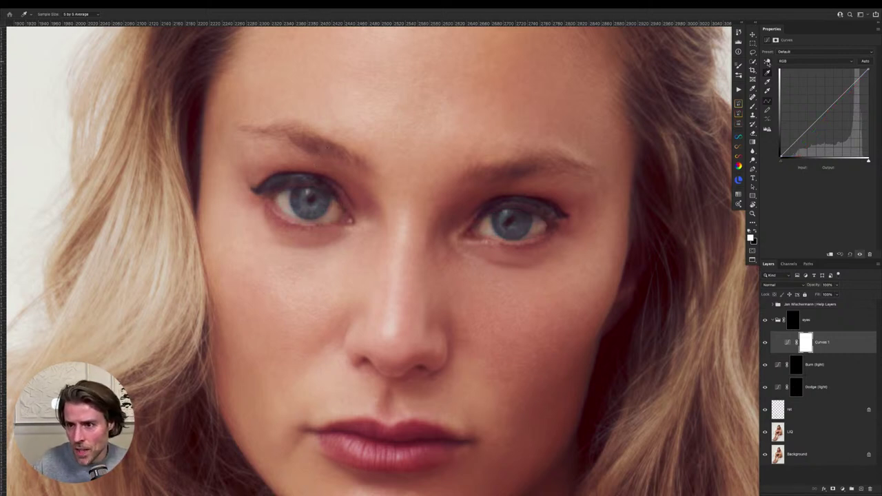
Shape a gentle contrast curve for the eyes with a shadow point sampled from the pupil and raised highlights, and slightly reduce the layer's opacity
{"action": "left_click", "coordinate": [767, 62]}
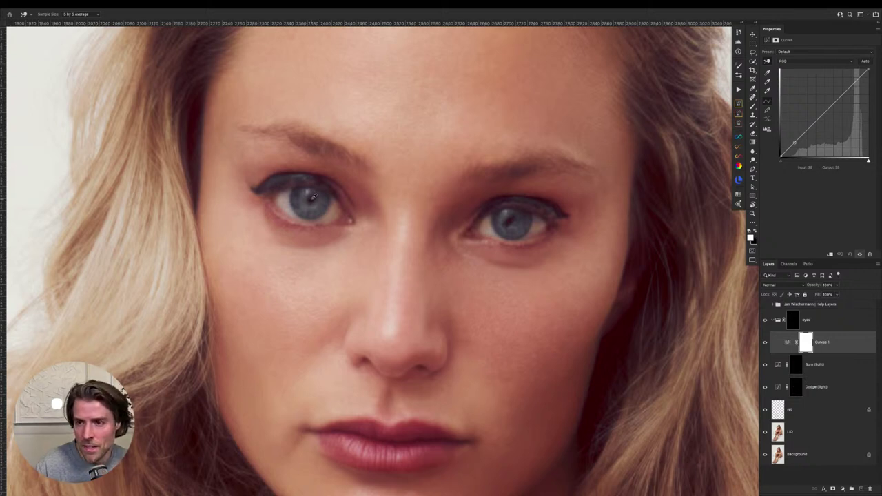
{"action": "left_click", "coordinate": [315, 197]}
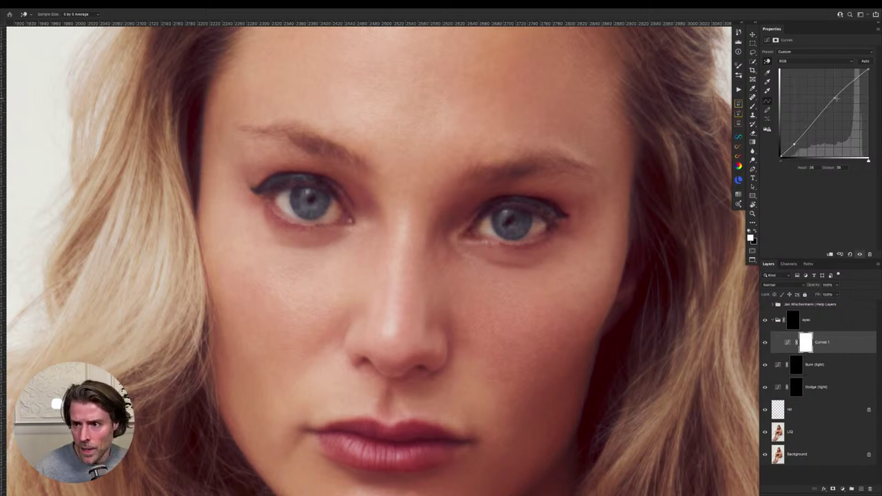
{"action": "left_click_drag", "start_coordinate": [835, 99], "coordinate": [834, 100]}
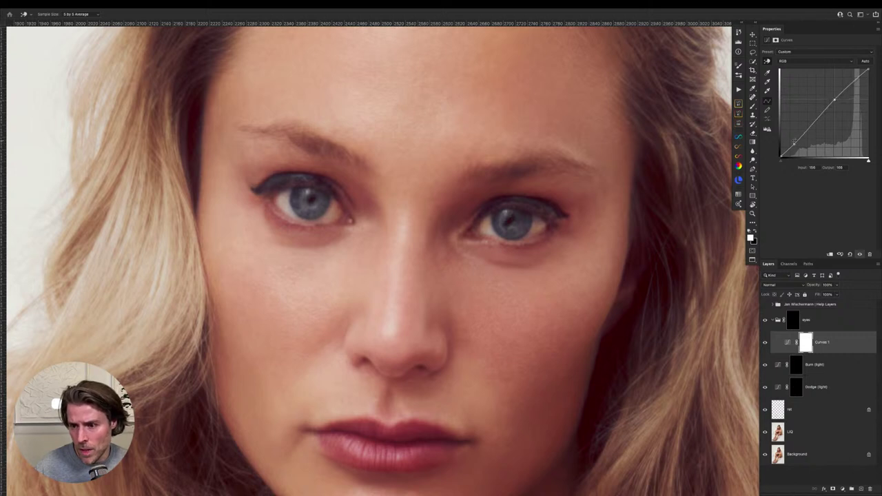
{"action": "left_click_drag", "start_coordinate": [816, 287], "coordinate": [811, 285]}
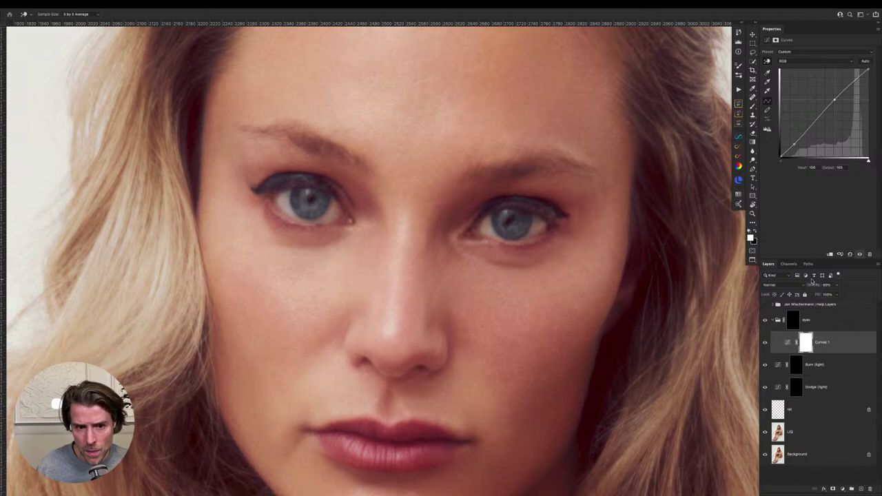
Add a Hue/Saturation adjustment layer above the curve in the eyes group
{"action": "left_click", "coordinate": [843, 488]}
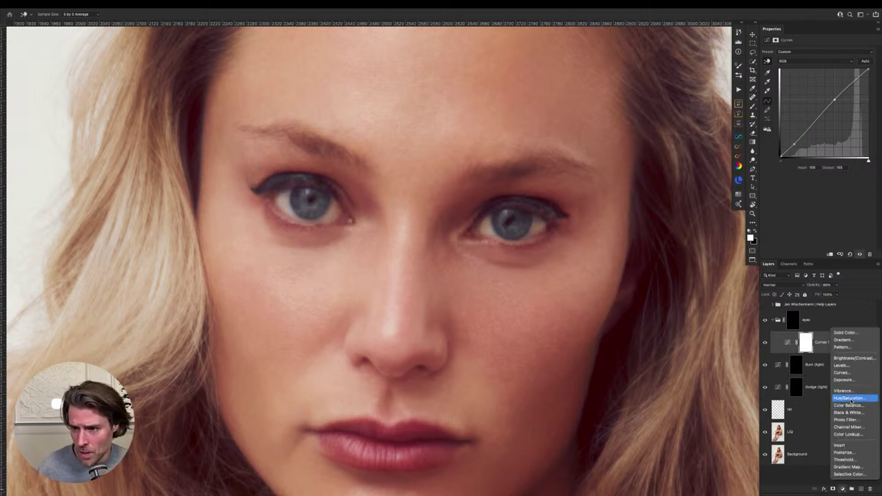
Add a Hue/Saturation adjustment in the eyes group with saturation lowered to about -45, and invert its mask to black
{"action": "left_click", "coordinate": [850, 399]}
{"action": "left_click_drag", "start_coordinate": [817, 91], "coordinate": [794, 92]}
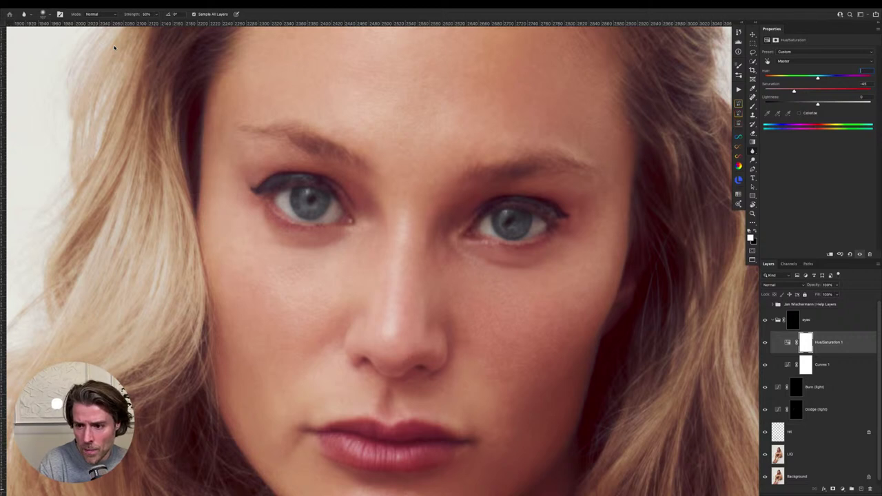
{"action": "key", "text": "v"}
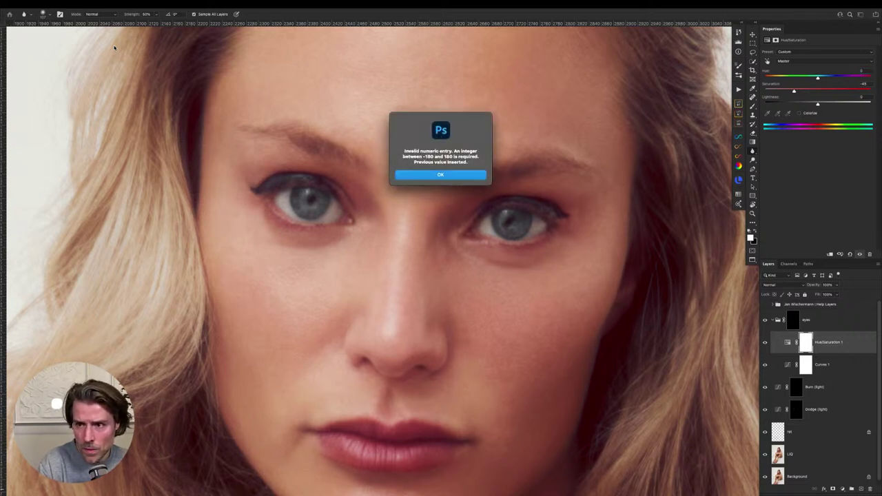
{"action": "key", "text": "Return"}
{"action": "key", "text": "v"}
{"action": "key", "text": "ctrl+i"}
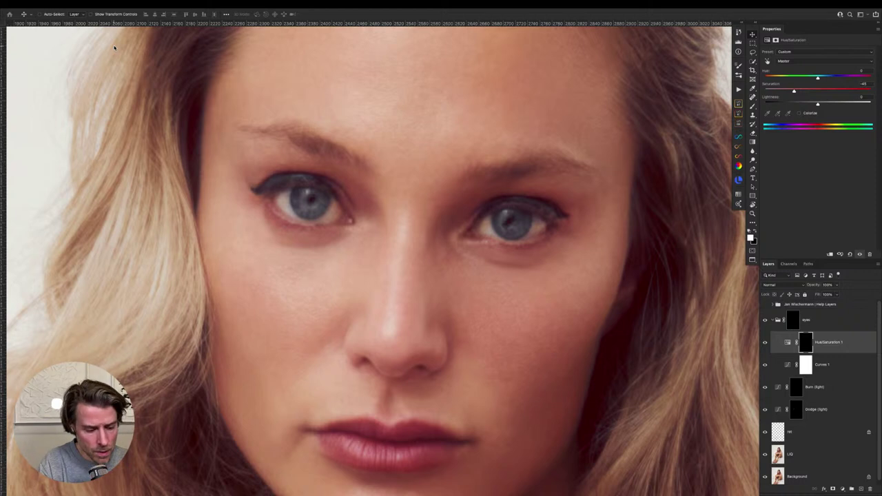
Set up the Brush tool with 100% opacity and 100% smoothing for the Hue/Saturation mask
{"action": "key", "text": "b"}
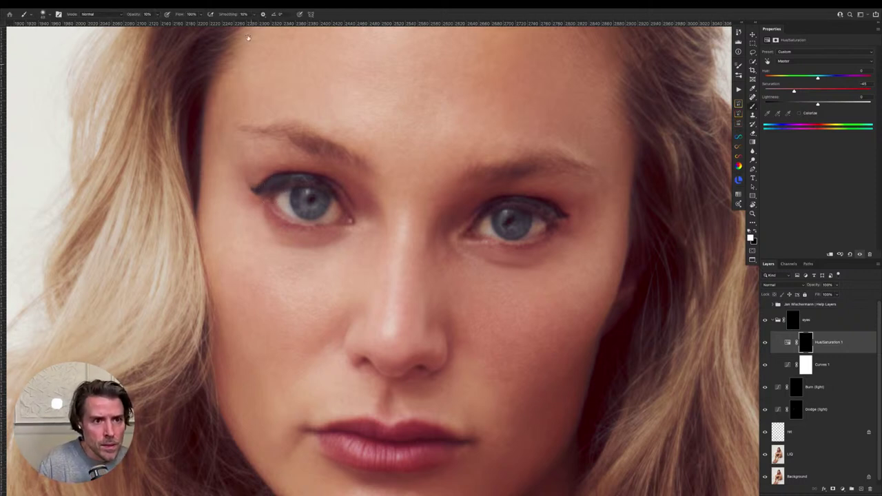
{"action": "left_click_drag", "start_coordinate": [228, 14], "coordinate": [246, 14]}
{"action": "left_click_drag", "start_coordinate": [129, 13], "coordinate": [180, 22]}
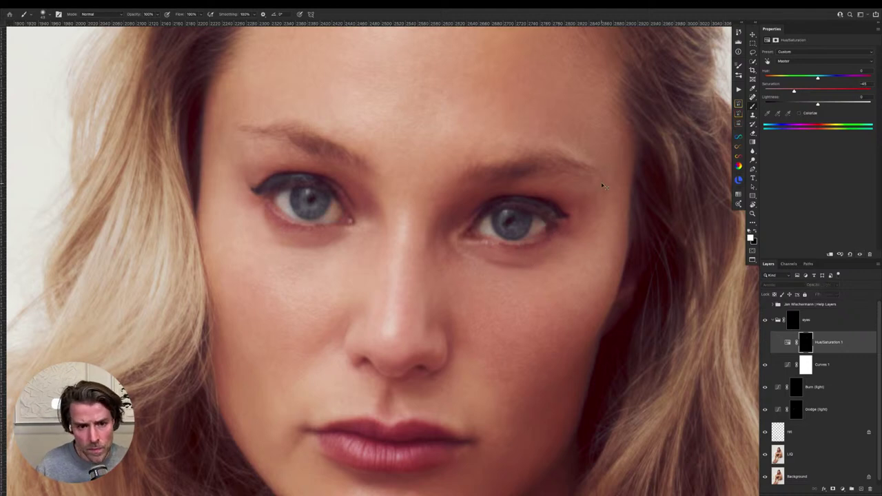
Target the Dodge (light) layer mask and set the brush to 10% opacity and 0% smoothing
{"action": "scroll", "coordinate": [459, 235], "scroll_direction": "down", "scroll_amount": 3}
{"action": "scroll", "coordinate": [459, 234], "scroll_direction": "down", "scroll_amount": 3}
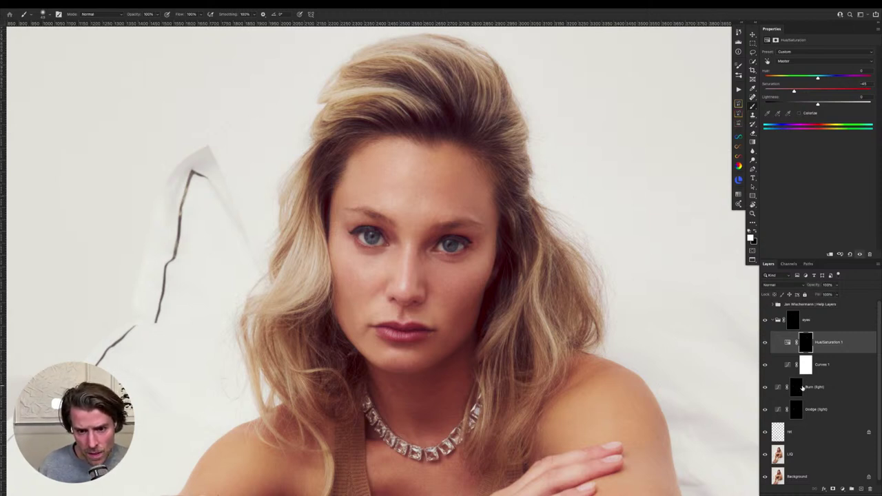
{"action": "left_click", "coordinate": [797, 410]}
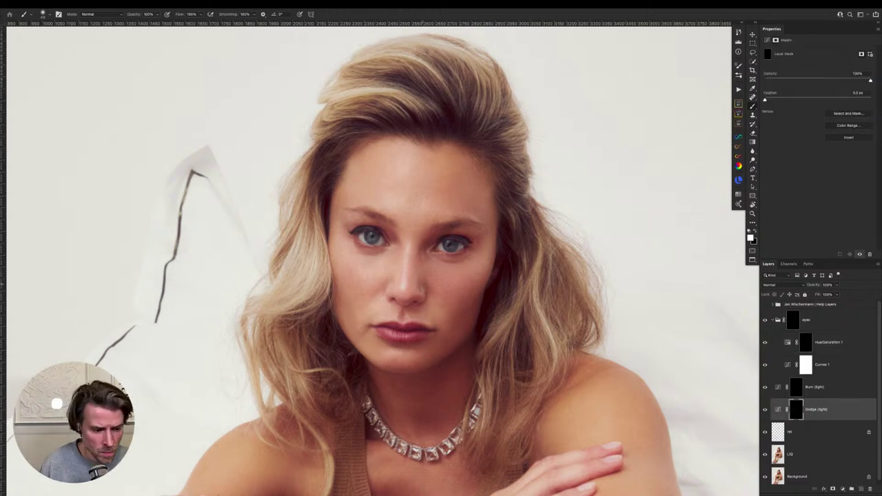
{"action": "key", "text": "1"}
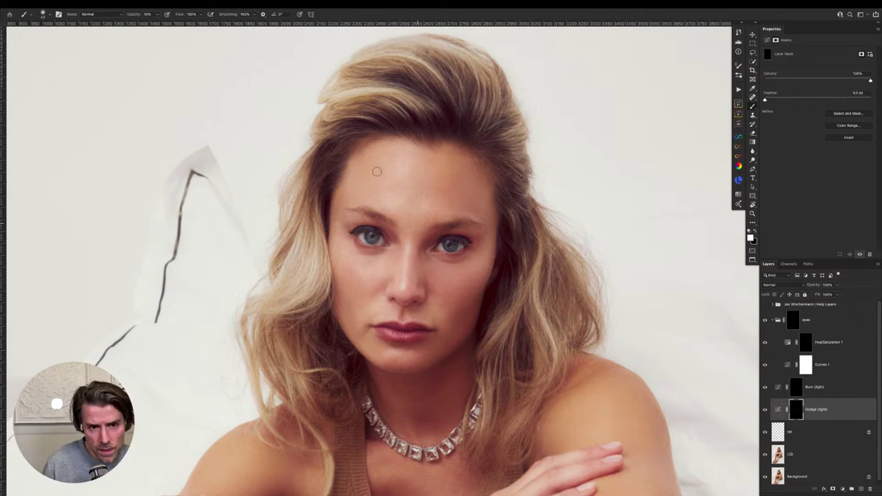
{"action": "left_click", "coordinate": [231, 14]}
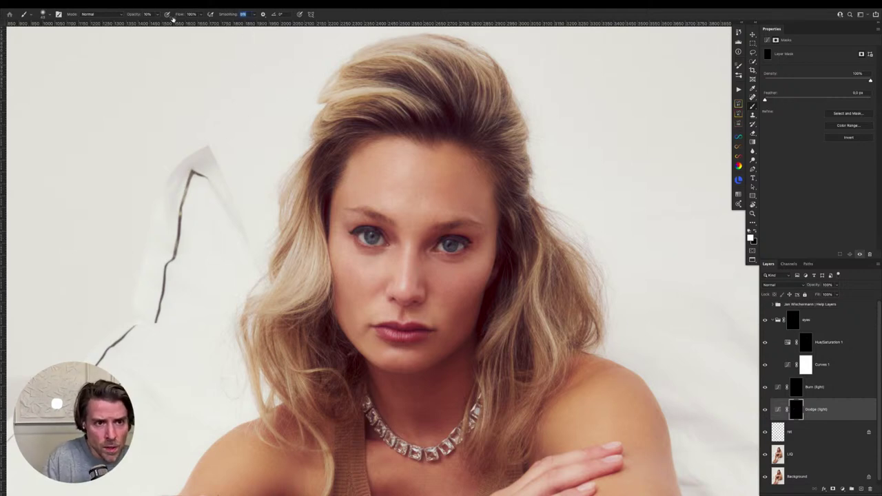
{"action": "scroll", "coordinate": [457, 245], "scroll_direction": "up", "scroll_amount": 3}
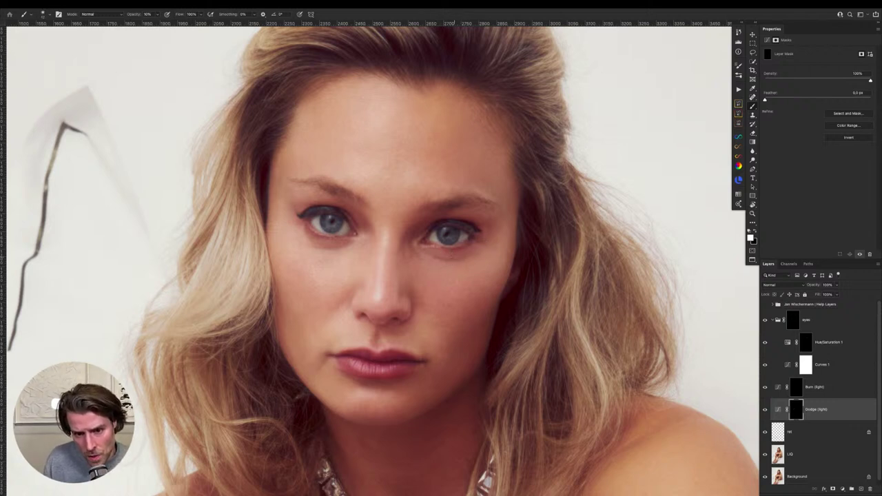
Refine the skin tones under the eyes and beside the nose, alternating between the Burn (light) and Dodge (light) masks
{"action": "key", "text": "alt+bracketright"}
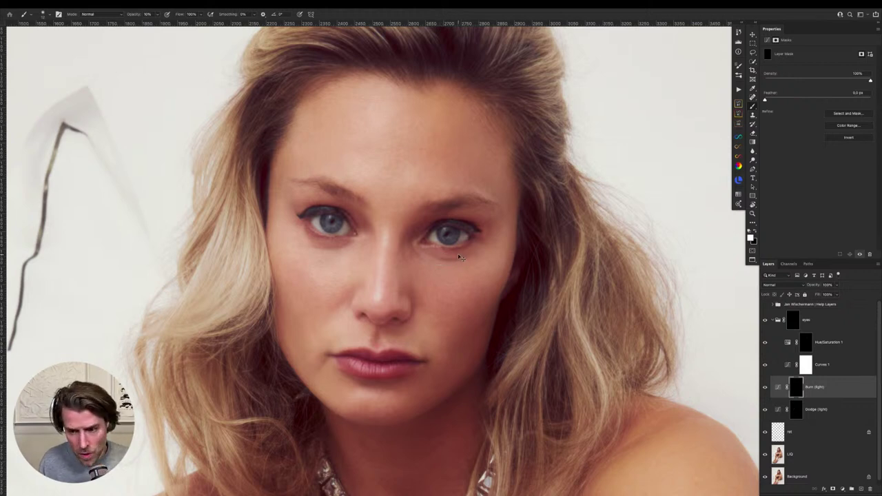
{"action": "key", "text": "alt+bracketleft"}
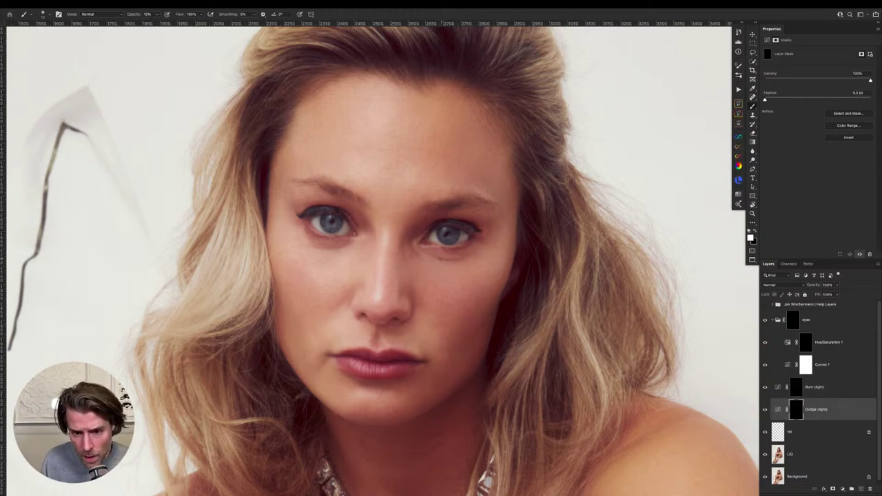
{"action": "key", "text": "alt+bracketright"}
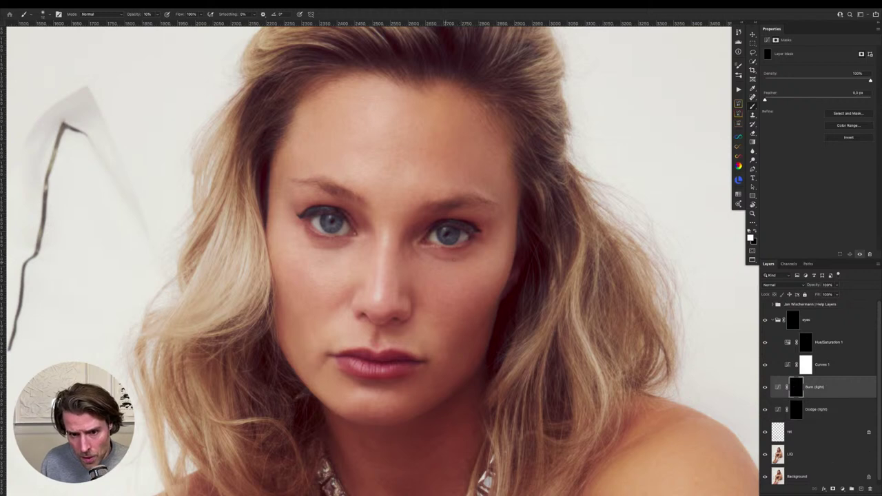
{"action": "key", "text": "alt+bracketleft"}
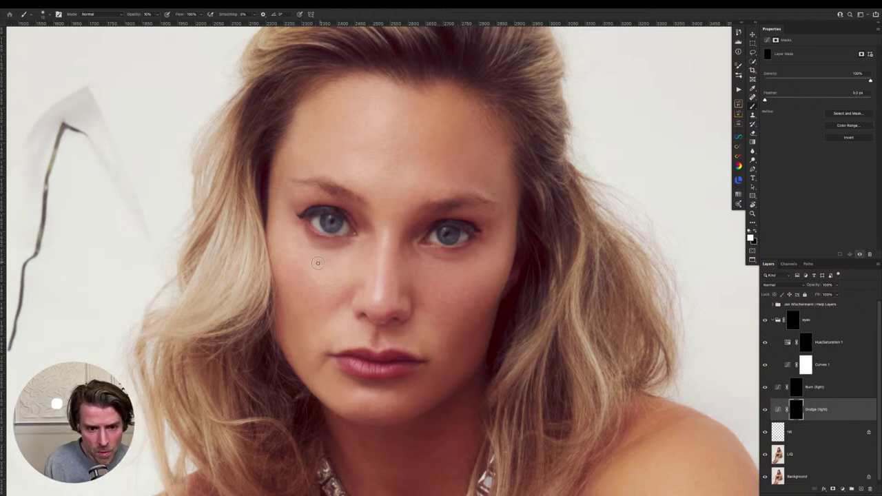
{"action": "key", "text": "bracketright"}
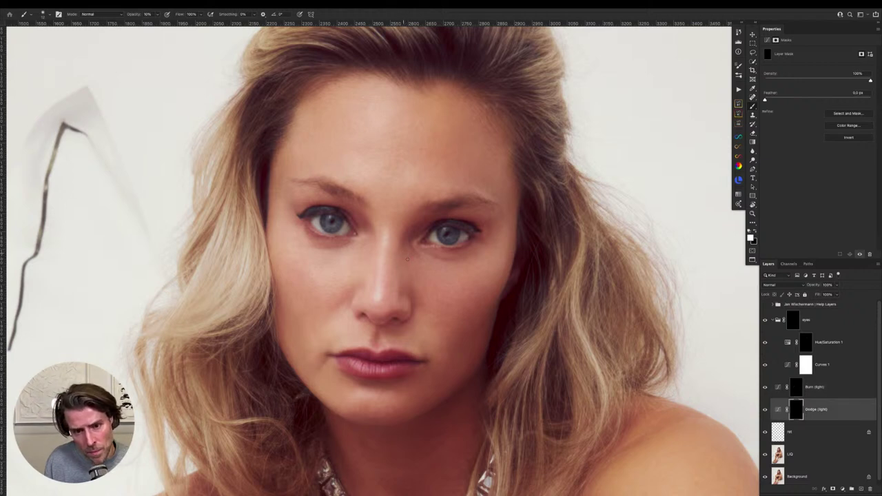
{"action": "key", "text": "alt+bracketright"}
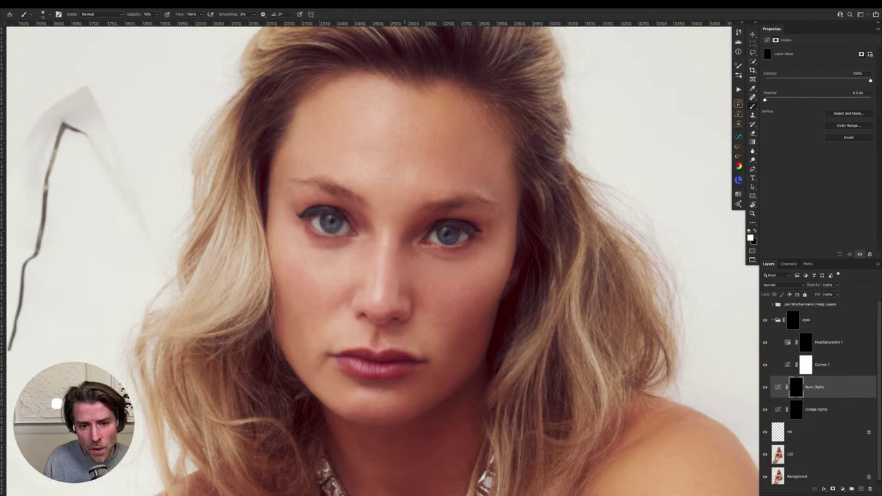
{"action": "key", "text": "alt+bracketleft"}
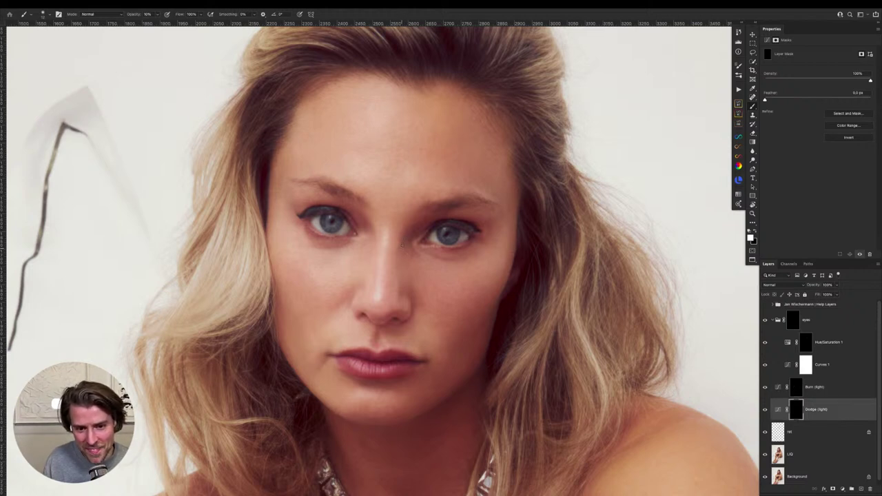
{"action": "key", "text": "alt+bracketright"}
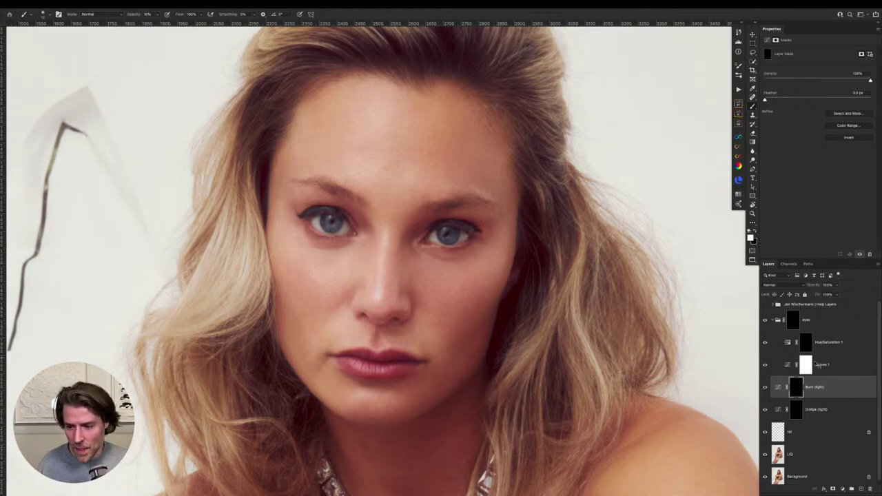
Collapse the eyes group and delete the Help Layers group above it
{"action": "left_click", "coordinate": [842, 405], "text": "shift"}
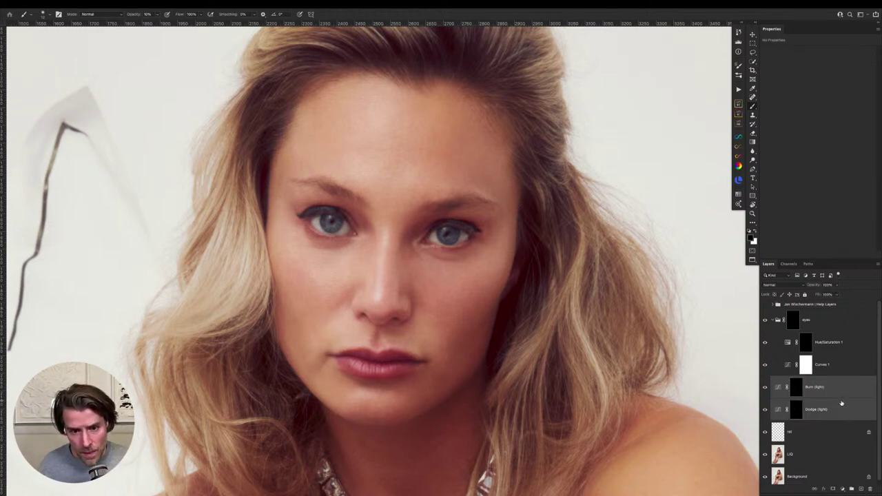
{"action": "left_click", "coordinate": [773, 320]}
{"action": "left_click", "coordinate": [814, 322]}
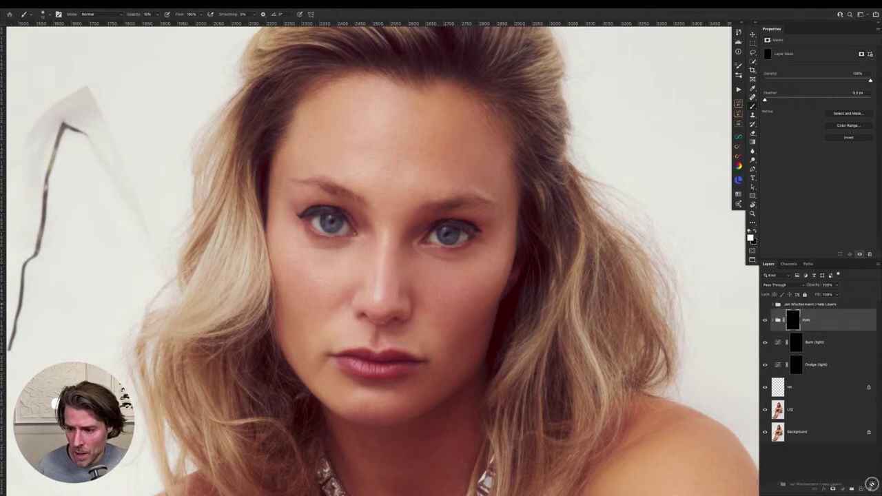
{"action": "scroll", "coordinate": [861, 438], "scroll_direction": "down", "scroll_amount": 1}
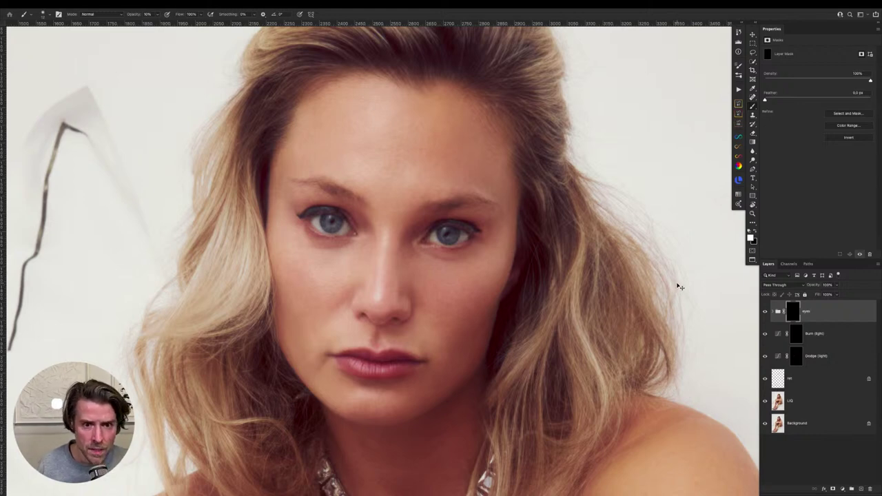
Open the Save As dialog for the layered Photoshop file and cancel it
{"action": "key", "text": "super+shift+s"}
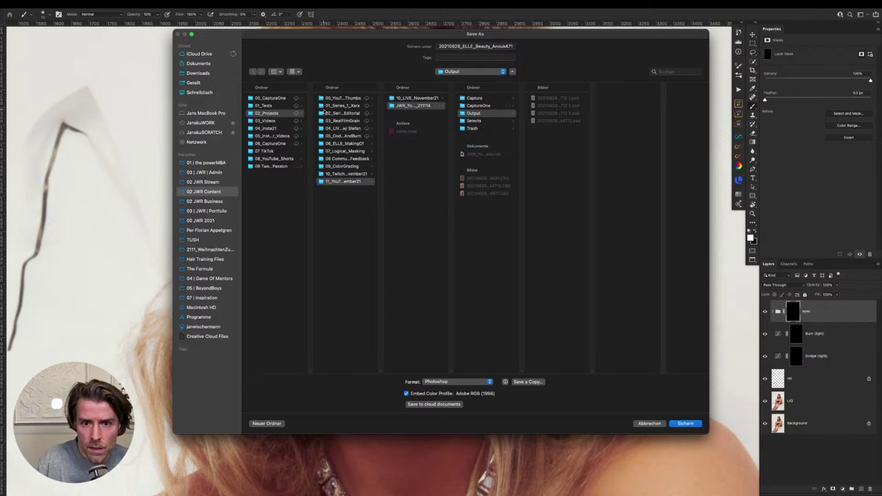
{"action": "key", "text": "Escape"}
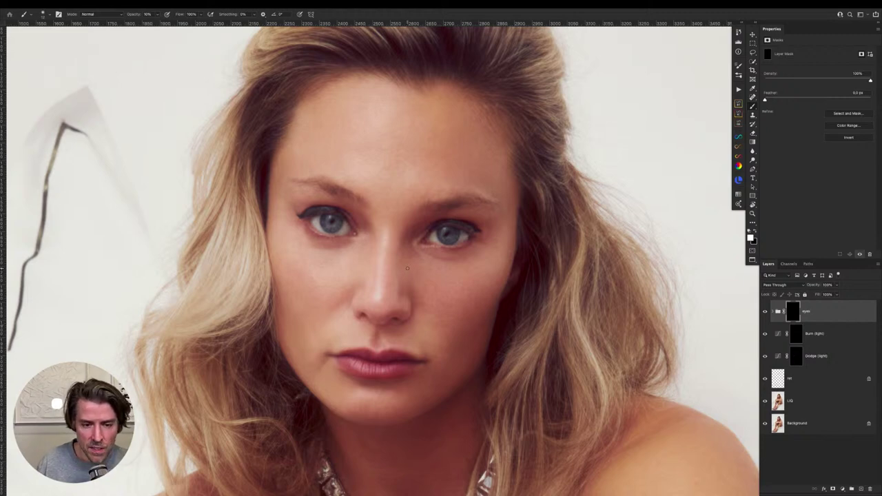
Create a new layer group above the eyes group and name it CC
{"action": "scroll", "coordinate": [422, 263], "scroll_direction": "down", "scroll_amount": 4}
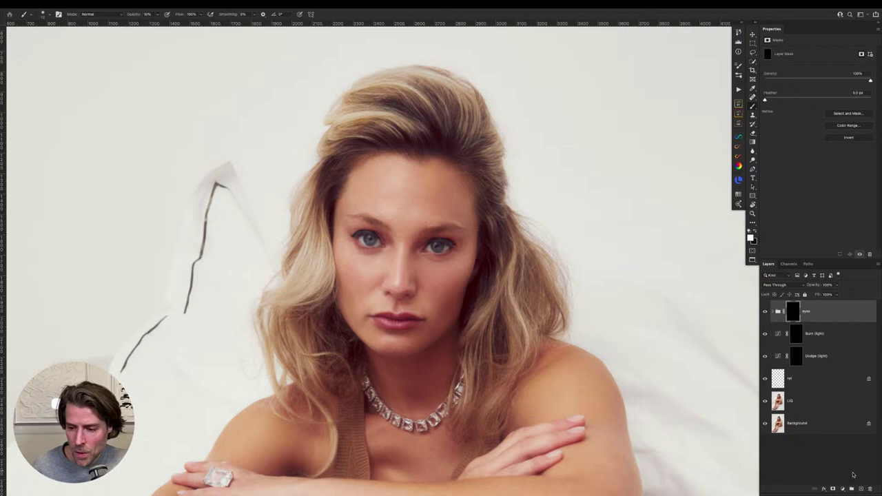
{"action": "key", "text": "ctrl+0"}
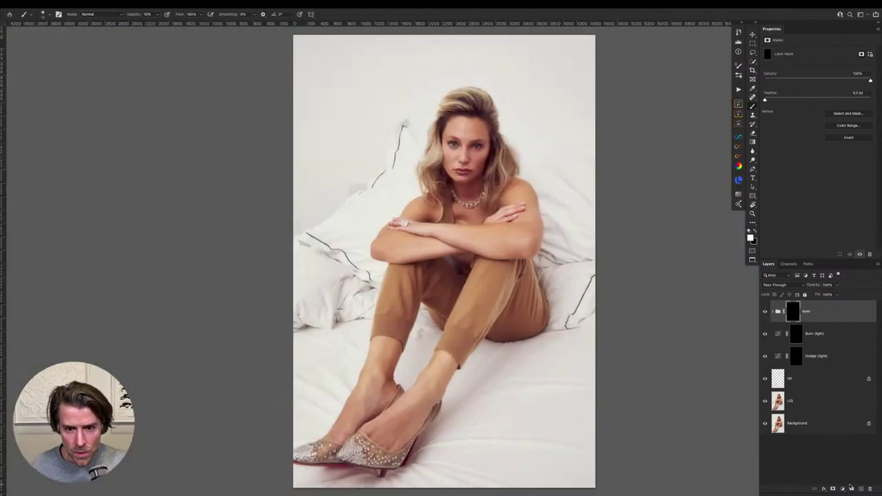
{"action": "left_click", "coordinate": [851, 488]}
{"action": "double_click", "coordinate": [793, 305]}
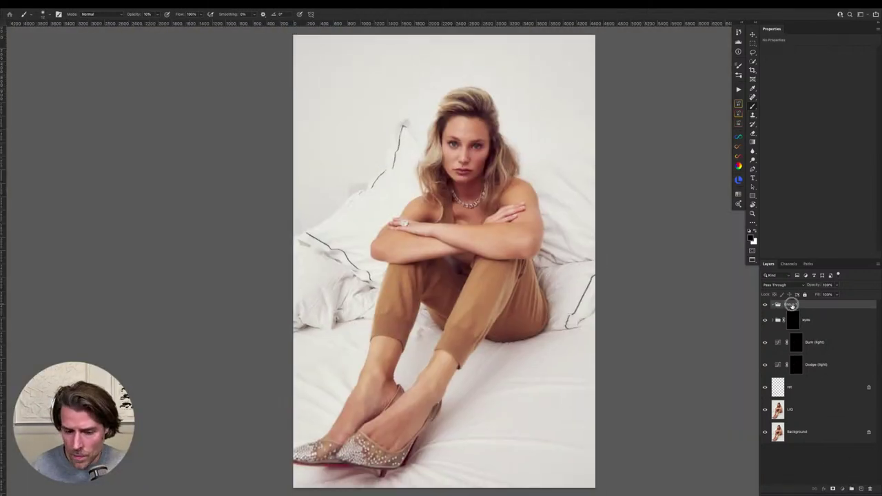
{"action": "type", "text": "CC"}
{"action": "key", "text": "Return"}
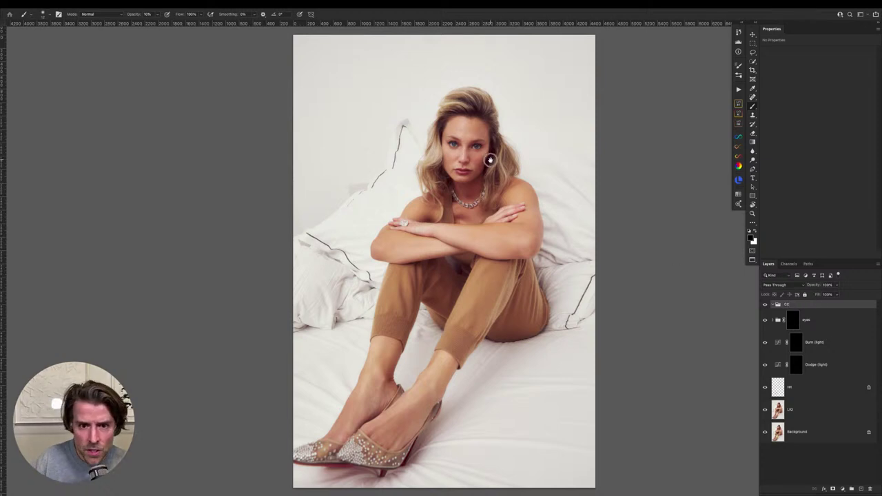
Add a Hue/Saturation adjustment inside the CC group and shift the Master hue slightly in the positive direction
{"action": "left_click_drag", "start_coordinate": [476, 157], "coordinate": [451, 163]}
{"action": "scroll", "coordinate": [442, 205], "scroll_direction": "up", "scroll_amount": 3}
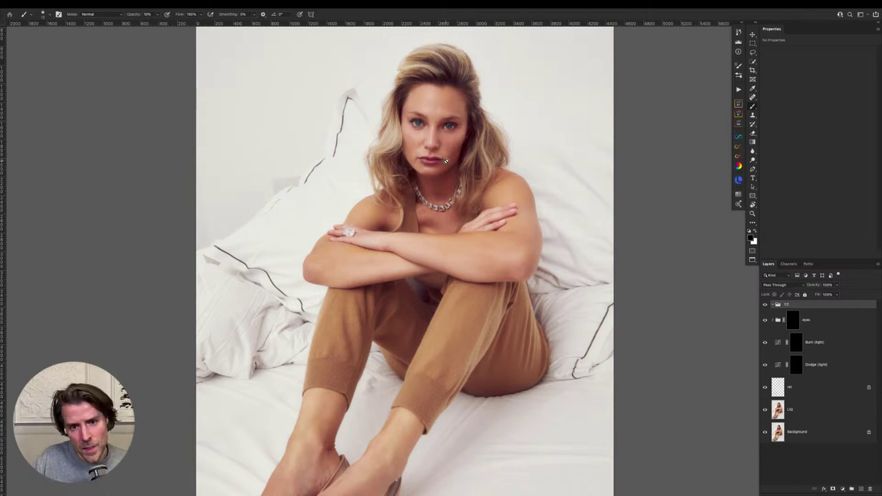
{"action": "scroll", "coordinate": [448, 171], "scroll_direction": "right", "scroll_amount": 2}
{"action": "scroll", "coordinate": [439, 169], "scroll_direction": "up", "scroll_amount": 4}
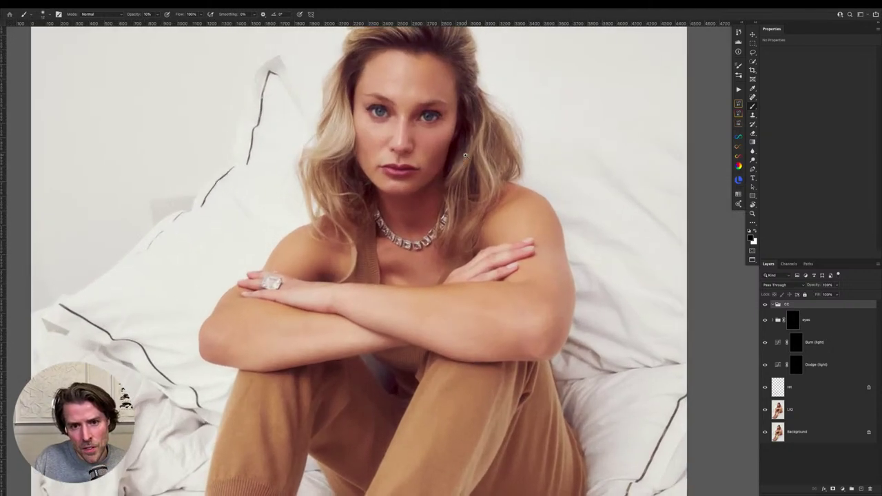
{"action": "scroll", "coordinate": [464, 187], "scroll_direction": "up", "scroll_amount": 1}
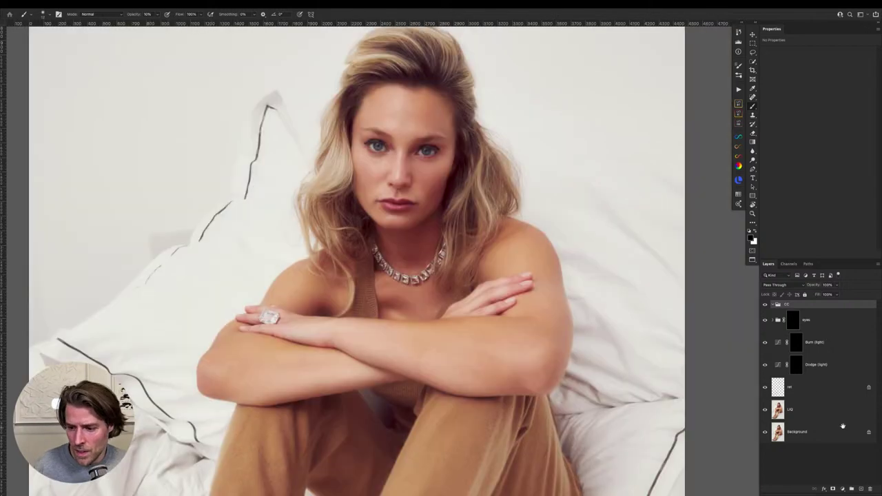
{"action": "left_click", "coordinate": [843, 490]}
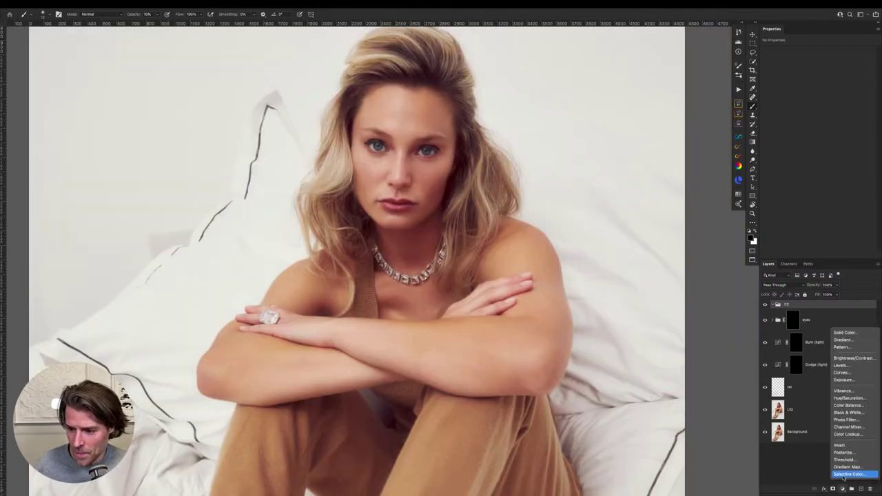
{"action": "left_click", "coordinate": [852, 398]}
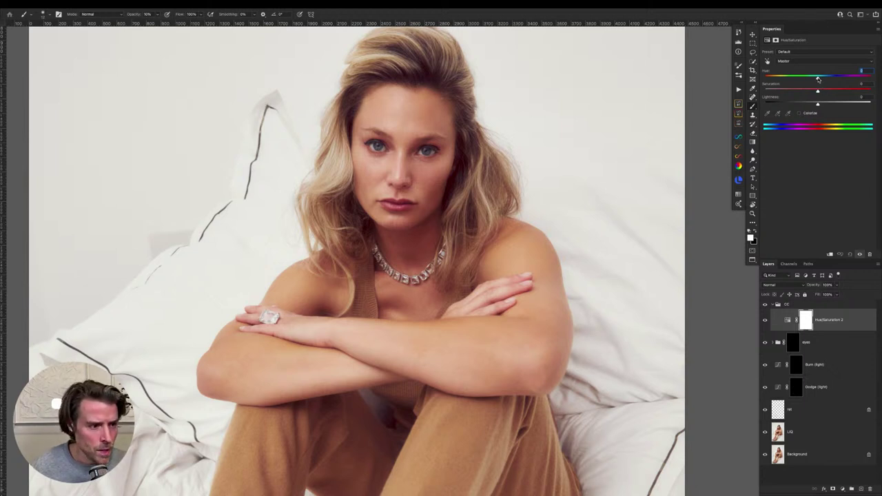
{"action": "left_click_drag", "start_coordinate": [818, 79], "coordinate": [820, 80]}
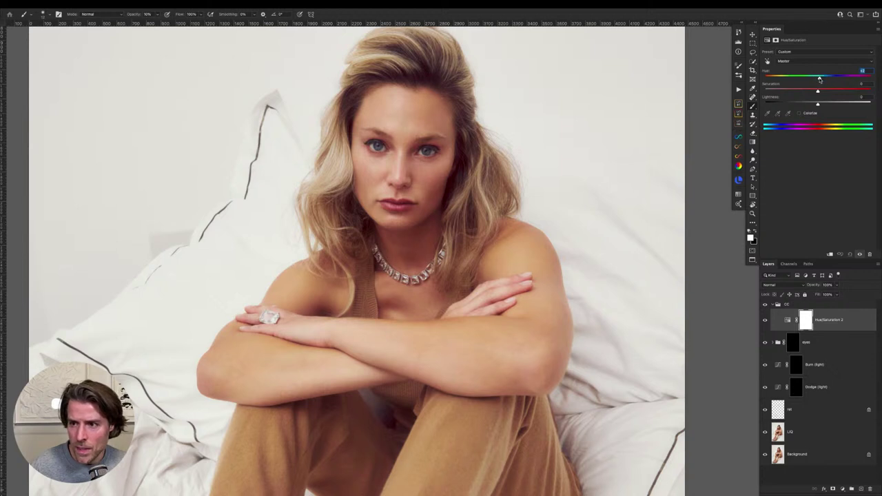
Shift the hue of the Reds range slightly in the positive direction in the CC group's Hue/Saturation adjustment
{"action": "left_click", "coordinate": [817, 62]}
{"action": "left_click", "coordinate": [815, 70]}
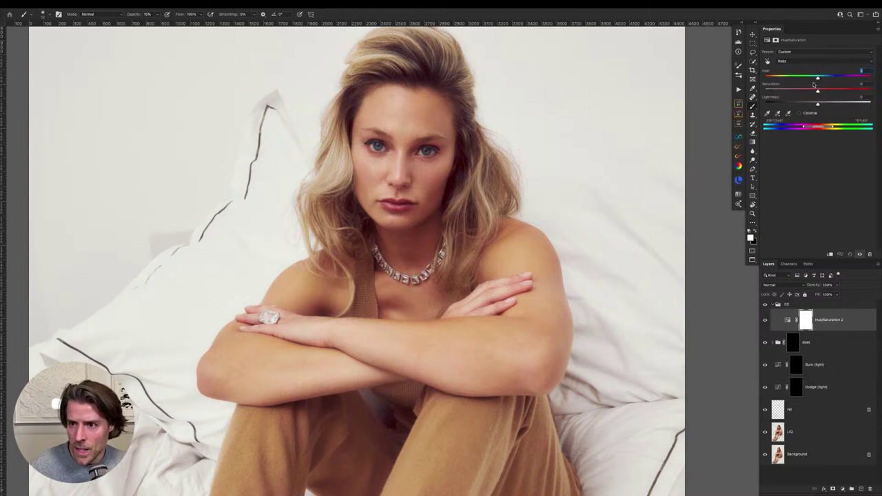
{"action": "left_click_drag", "start_coordinate": [818, 79], "coordinate": [819, 78]}
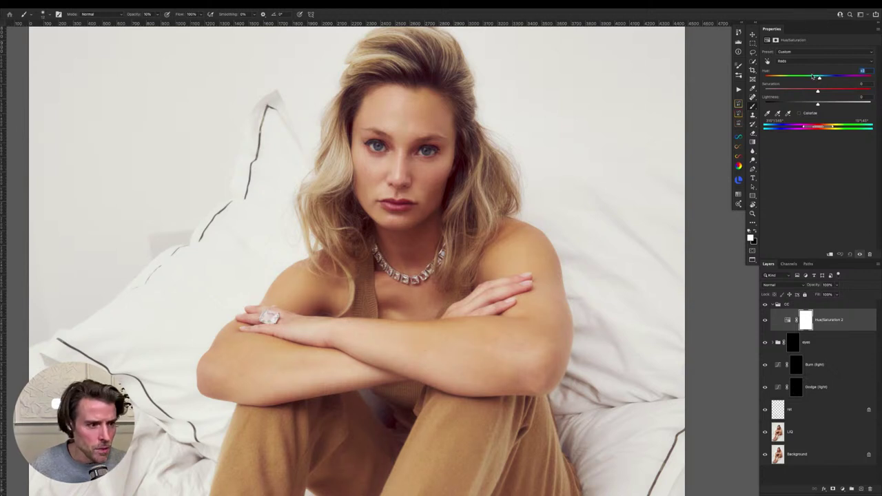
Set the hue of the Yellows range to about -20 in the CC group's Hue/Saturation adjustment
{"action": "left_click", "coordinate": [805, 62]}
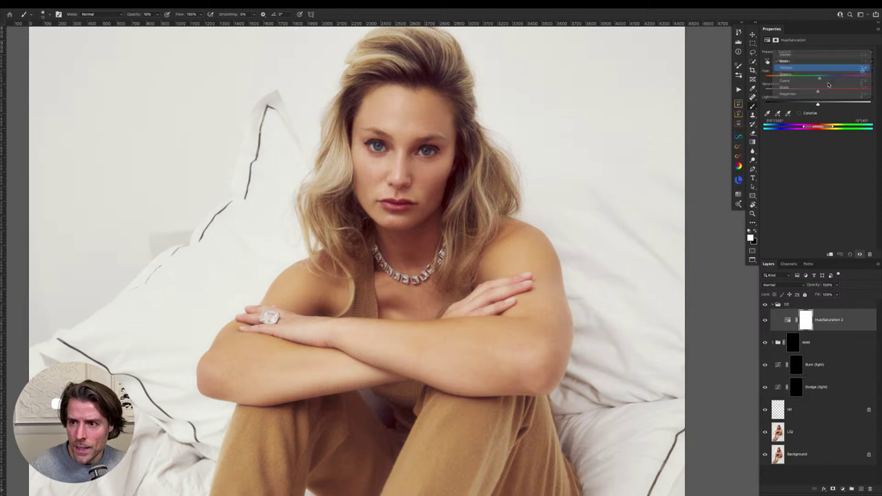
{"action": "left_click", "coordinate": [803, 70]}
{"action": "left_click_drag", "start_coordinate": [818, 80], "coordinate": [807, 78]}
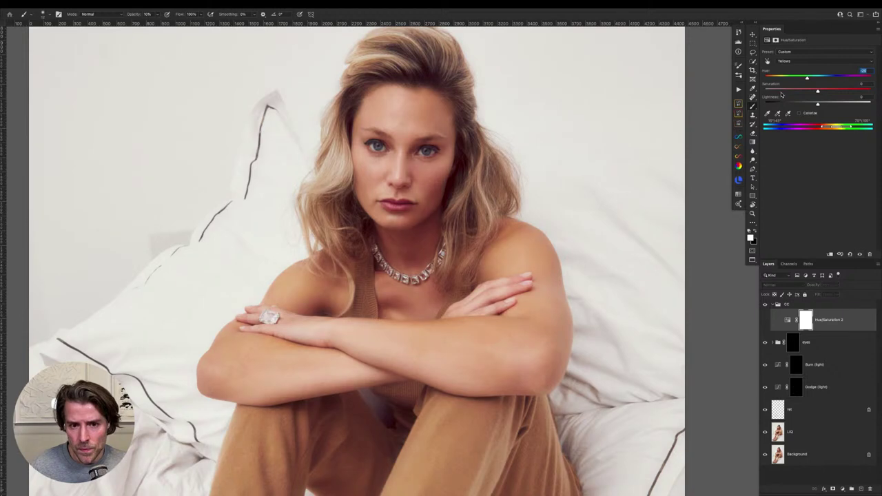
Compare the skin and hair tones around the face and neck with the Hue/Saturation adjustment hidden and shown
{"action": "scroll", "coordinate": [435, 210], "scroll_direction": "up", "scroll_amount": 3}
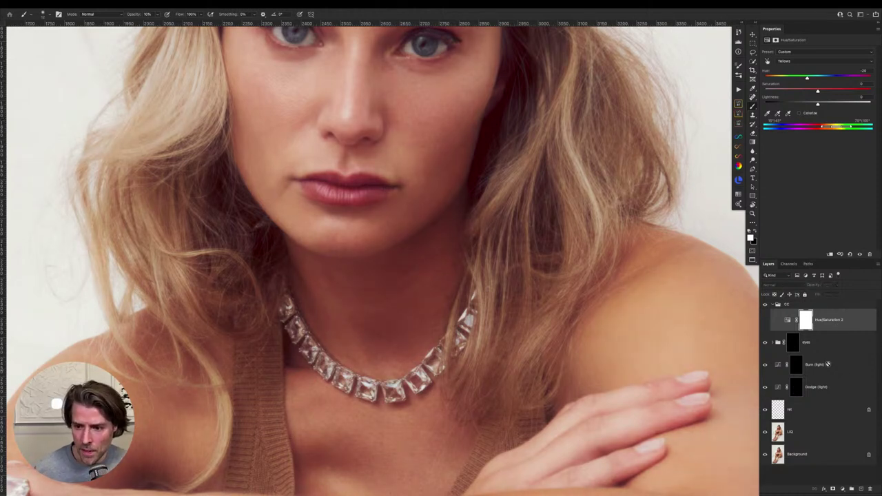
{"action": "left_click", "coordinate": [764, 322]}
{"action": "left_click", "coordinate": [806, 322]}
{"action": "key", "text": "v"}
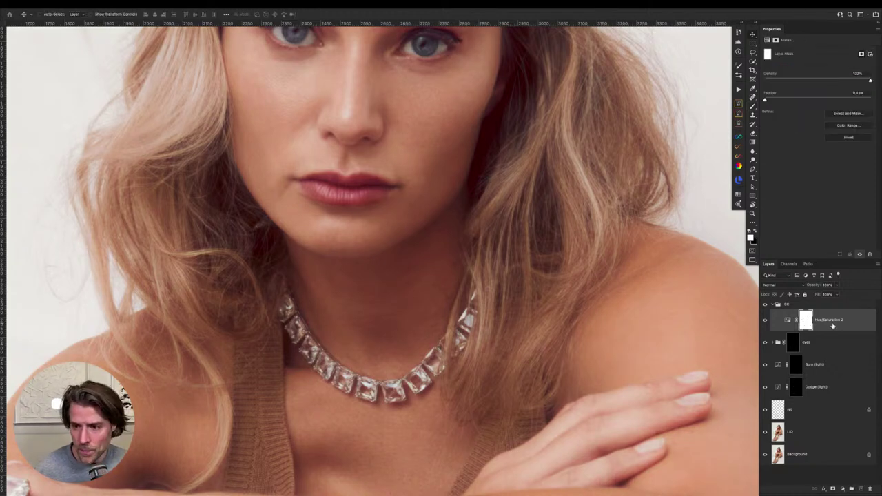
{"action": "left_click", "coordinate": [807, 322]}
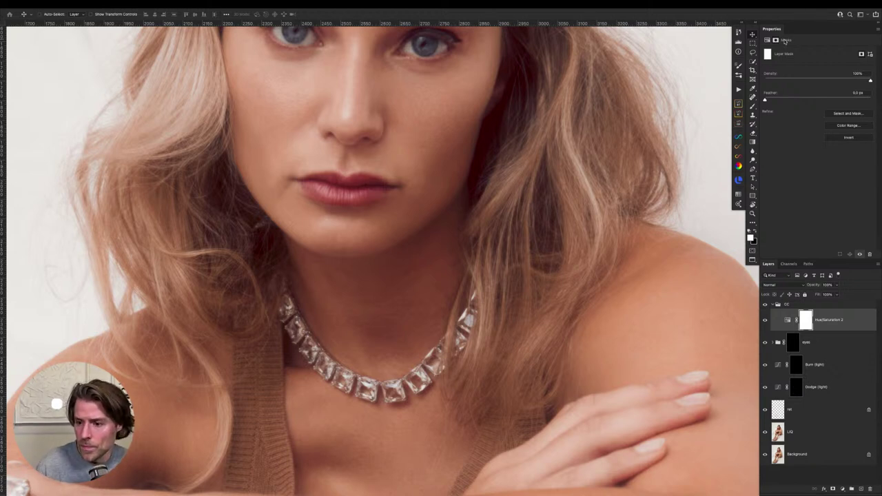
Invert the Hue/Saturation adjustment's layer mask to black and activate the Brush tool with white as the foreground colour
{"action": "left_click", "coordinate": [788, 320]}
{"action": "left_click", "coordinate": [805, 319]}
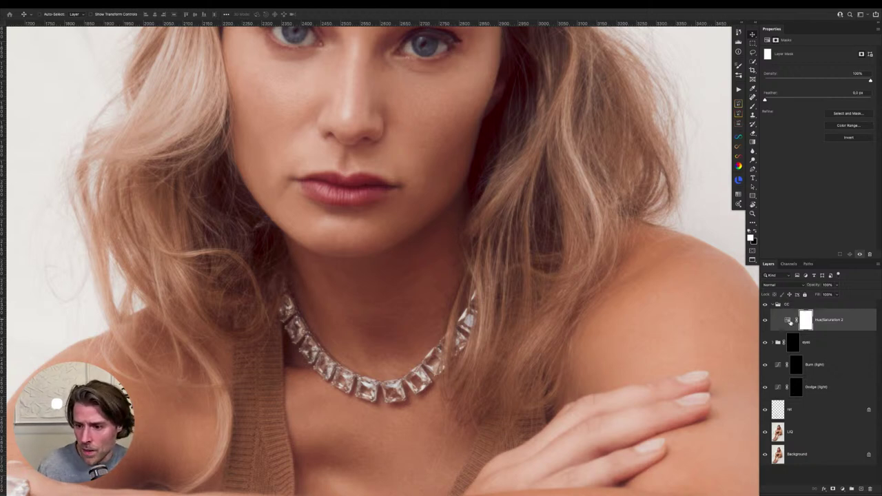
{"action": "left_click", "coordinate": [788, 320]}
{"action": "key", "text": "Return"}
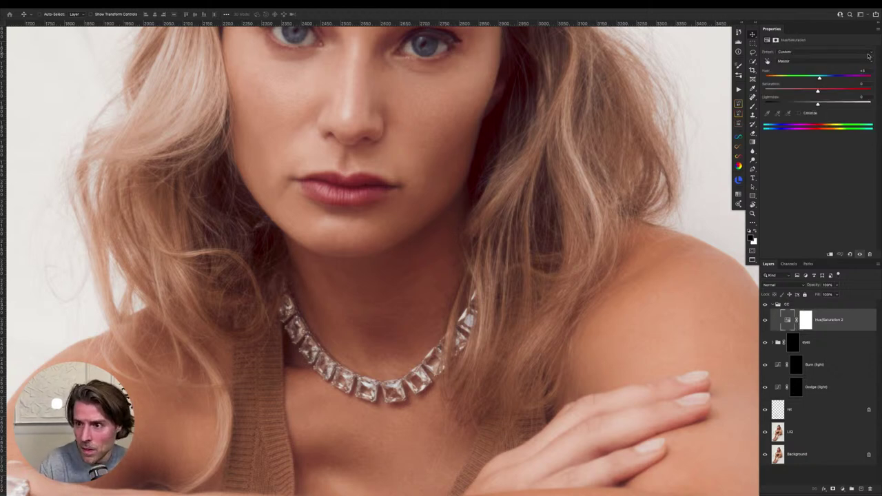
{"action": "key", "text": "ctrl+i"}
{"action": "key", "text": "b"}
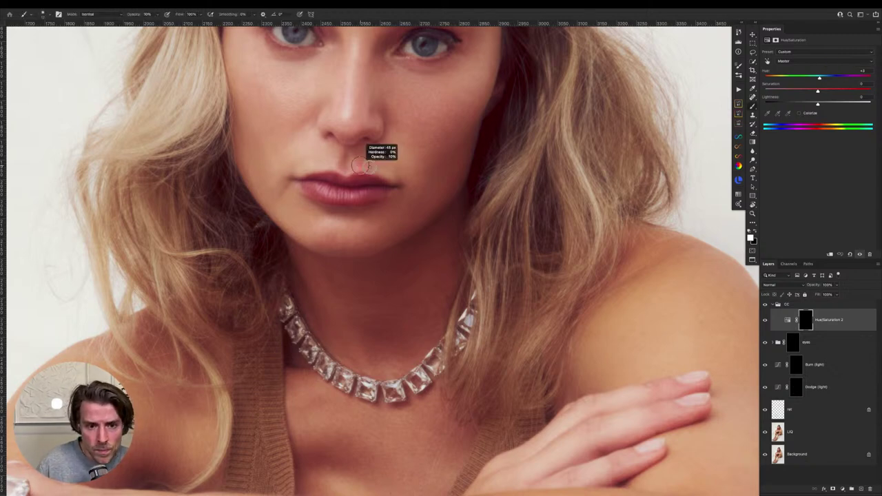
Paint the hue correction into the mask with a soft white brush over the reddish face and neck areas, comparing before and after
{"action": "key", "text": "ctrl+minus"}
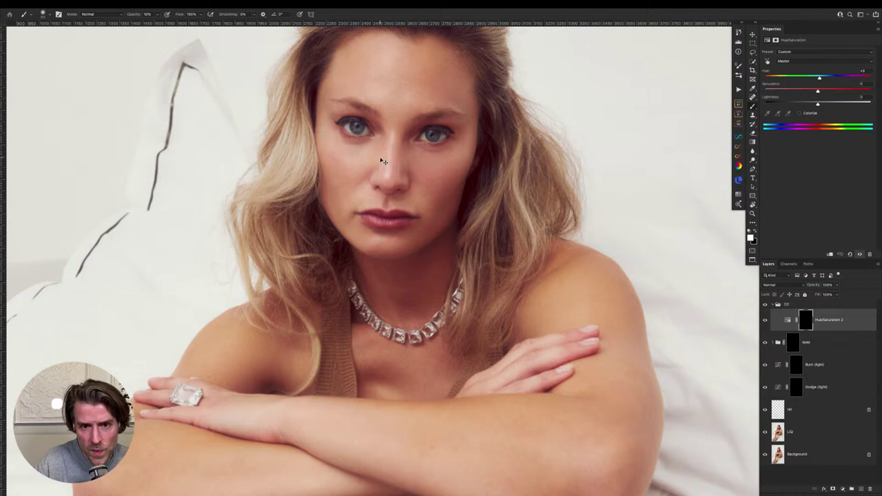
{"action": "left_click_drag", "start_coordinate": [441, 186], "coordinate": [419, 227]}
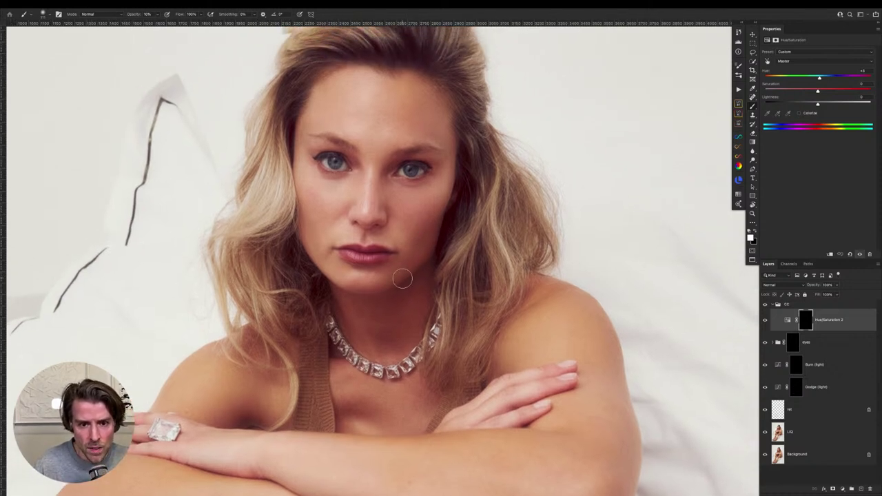
{"action": "left_click_drag", "start_coordinate": [411, 274], "coordinate": [414, 266]}
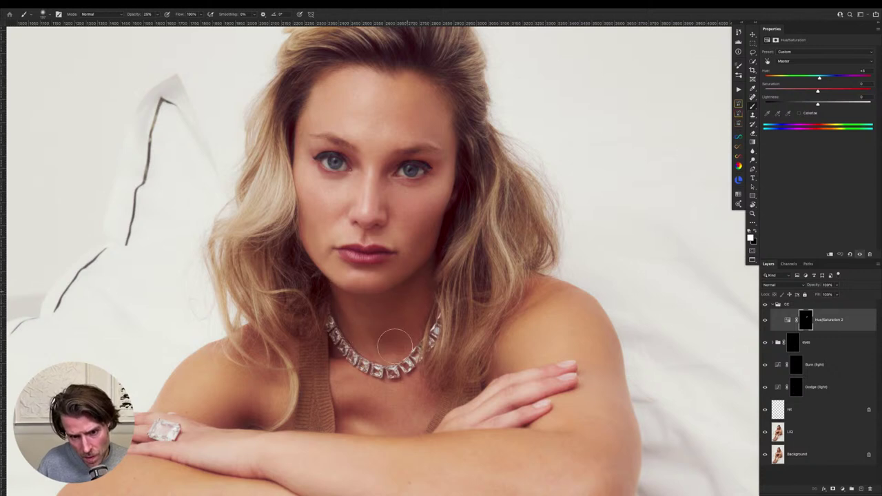
{"action": "key", "text": "ctrl+comma"}
{"action": "key", "text": "ctrl+comma"}
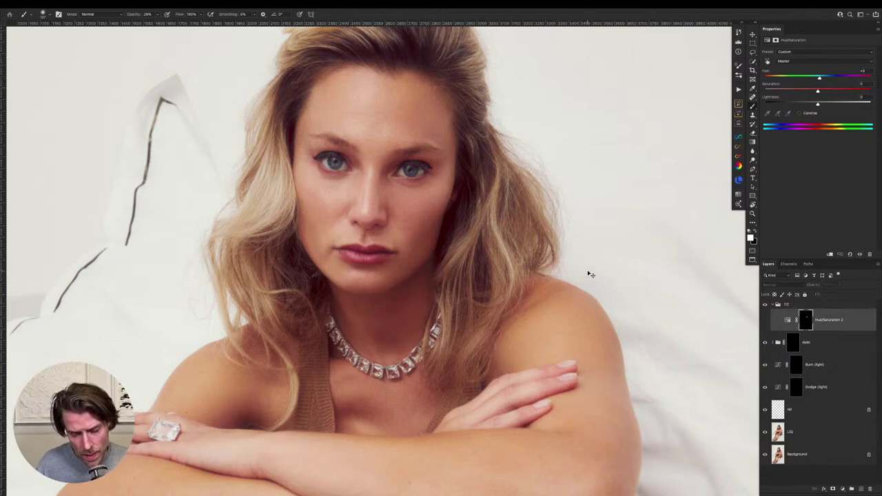
{"action": "key", "text": "ctrl+comma"}
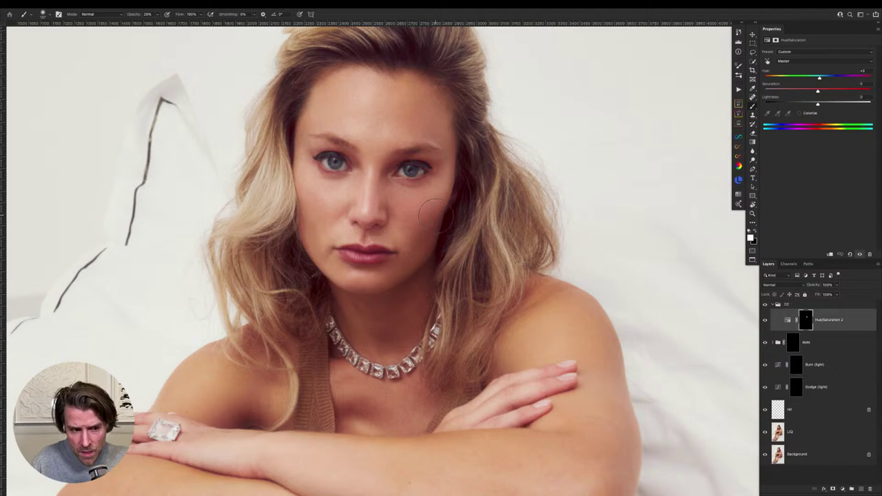
Paint white on the Hue/Saturation mask over the reddish hands and fingers, adjusting the brush size to fit
{"action": "scroll", "coordinate": [441, 290], "scroll_direction": "down", "scroll_amount": 5}
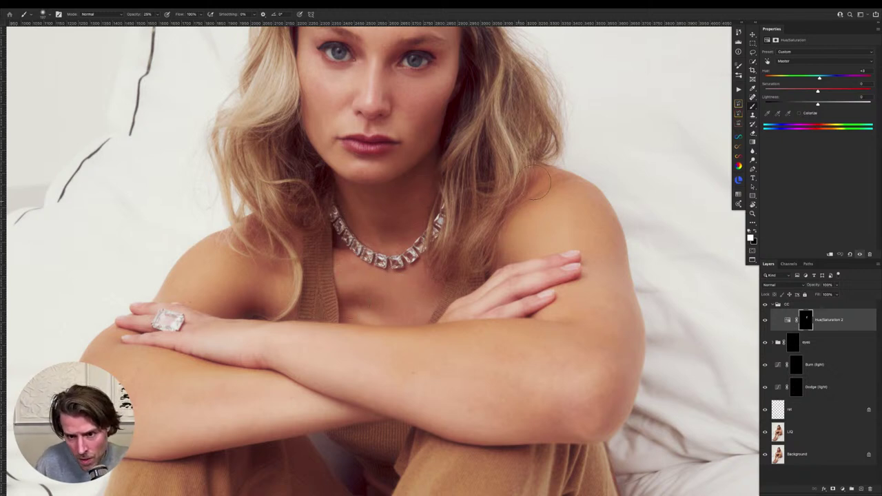
{"action": "scroll", "coordinate": [470, 301], "scroll_direction": "down", "scroll_amount": 2}
{"action": "scroll", "coordinate": [470, 301], "scroll_direction": "left", "scroll_amount": 3}
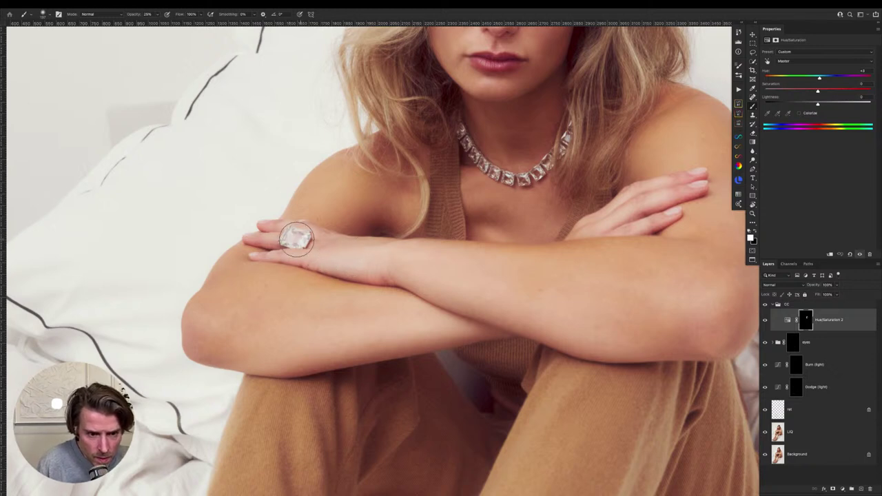
{"action": "left_click_drag", "start_coordinate": [285, 235], "coordinate": [292, 241]}
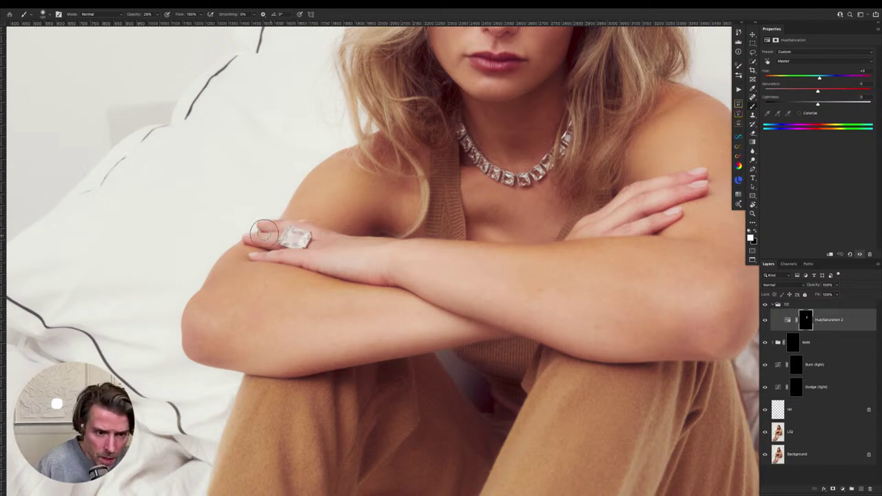
{"action": "key", "text": "bracketright"}
{"action": "key", "text": "bracketright"}
{"action": "scroll", "coordinate": [366, 248], "scroll_direction": "right", "scroll_amount": 5}
{"action": "scroll", "coordinate": [366, 248], "scroll_direction": "up", "scroll_amount": 1}
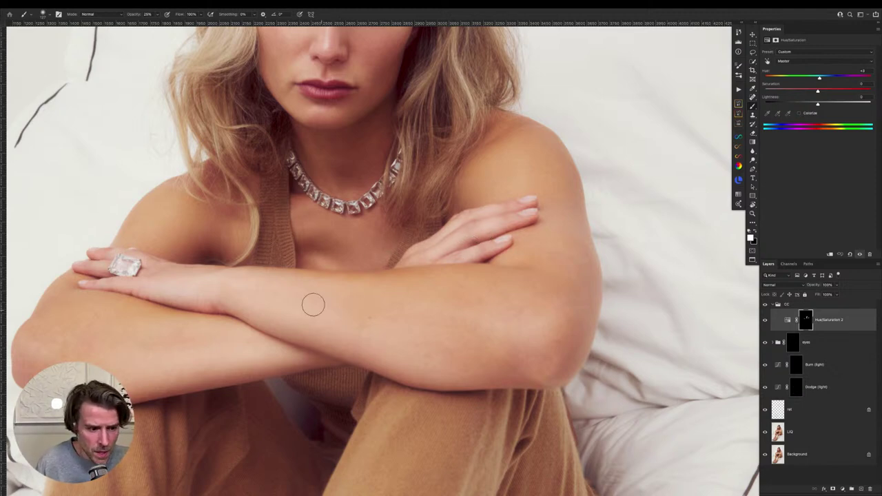
Paint white on the Hue/Saturation mask over the ankles and feet with a larger soft brush, and inspect the mask on its own
{"action": "scroll", "coordinate": [301, 287], "scroll_direction": "down", "scroll_amount": 10}
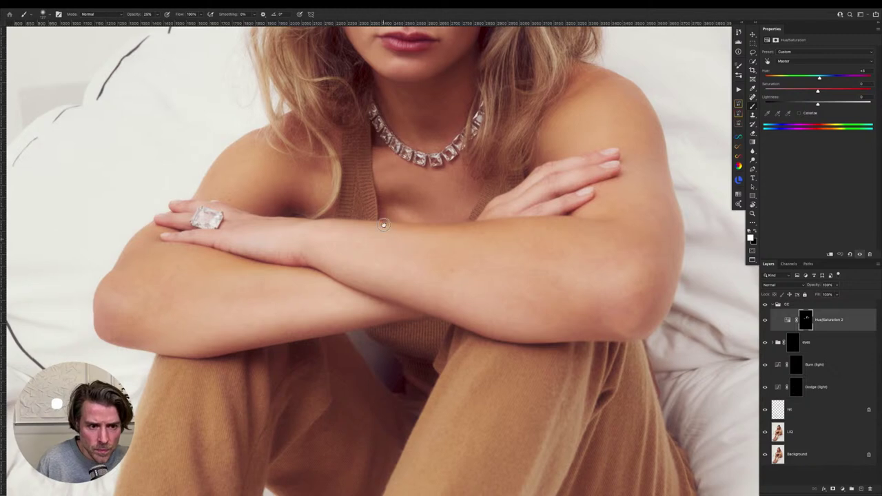
{"action": "scroll", "coordinate": [397, 260], "scroll_direction": "down", "scroll_amount": 5}
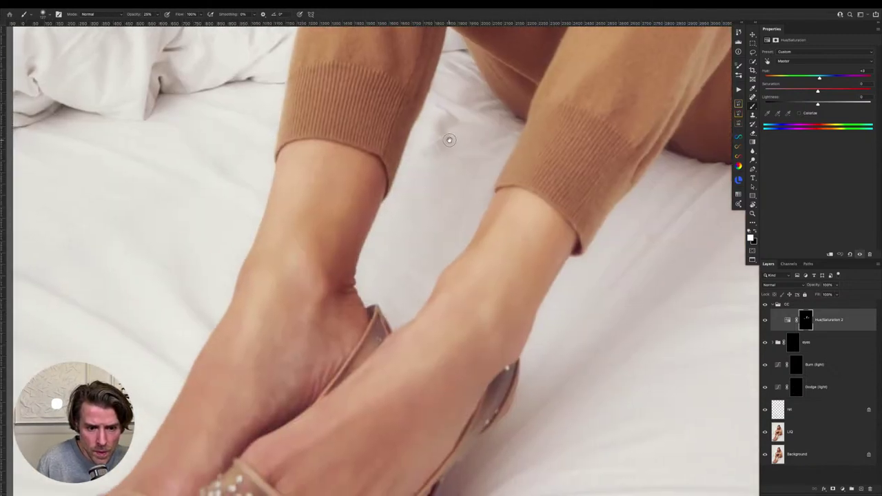
{"action": "scroll", "coordinate": [380, 253], "scroll_direction": "down", "scroll_amount": 2}
{"action": "scroll", "coordinate": [380, 253], "scroll_direction": "down", "scroll_amount": 3}
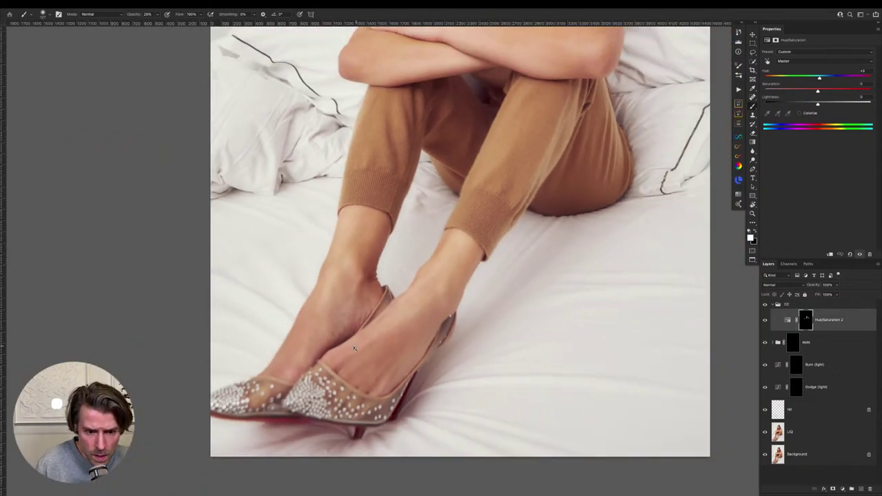
{"action": "left_click_drag", "start_coordinate": [318, 340], "coordinate": [317, 335], "text": "ctrl+alt"}
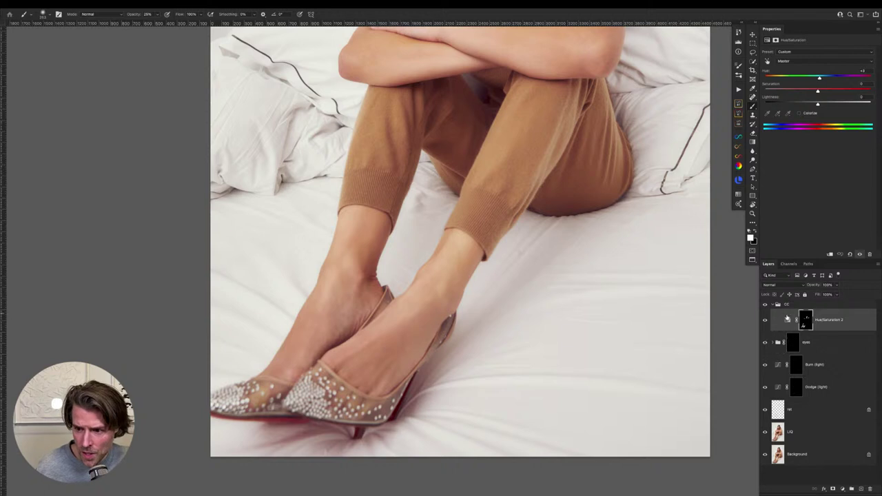
{"action": "left_click", "coordinate": [806, 320], "text": "alt"}
{"action": "left_click", "coordinate": [806, 319], "text": "alt"}
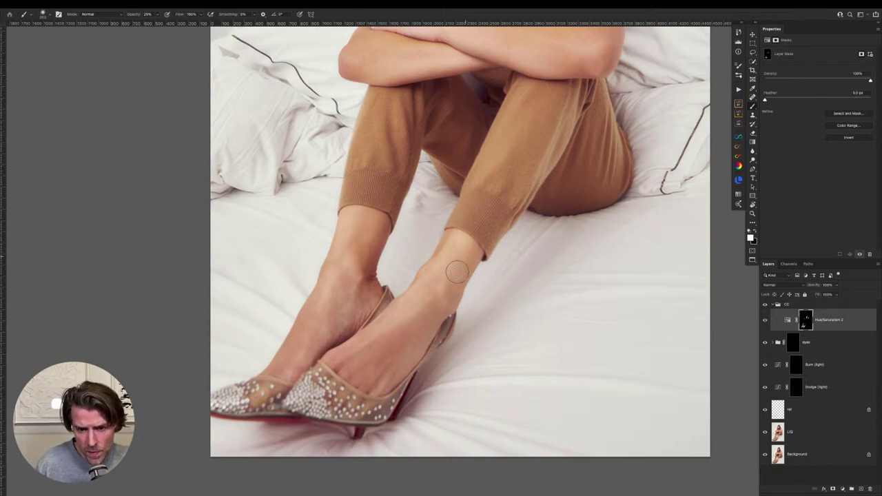
Extend the white mask painting to the reddish skin on the arms and face, resizing the soft brush as needed
{"action": "scroll", "coordinate": [441, 276], "scroll_direction": "up", "scroll_amount": 6}
{"action": "scroll", "coordinate": [442, 276], "scroll_direction": "right", "scroll_amount": 3}
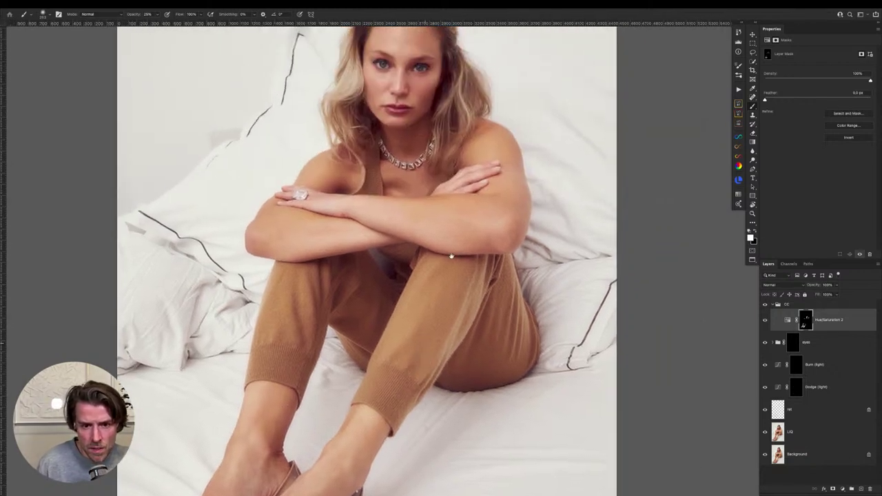
{"action": "right_click", "coordinate": [302, 223], "text": "alt"}
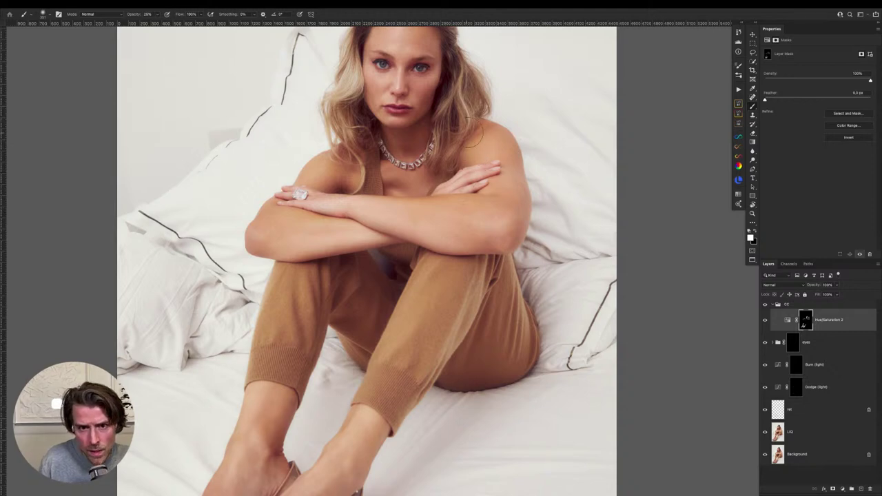
{"action": "scroll", "coordinate": [397, 140], "scroll_direction": "up", "scroll_amount": 3}
{"action": "scroll", "coordinate": [399, 137], "scroll_direction": "up", "scroll_amount": 3}
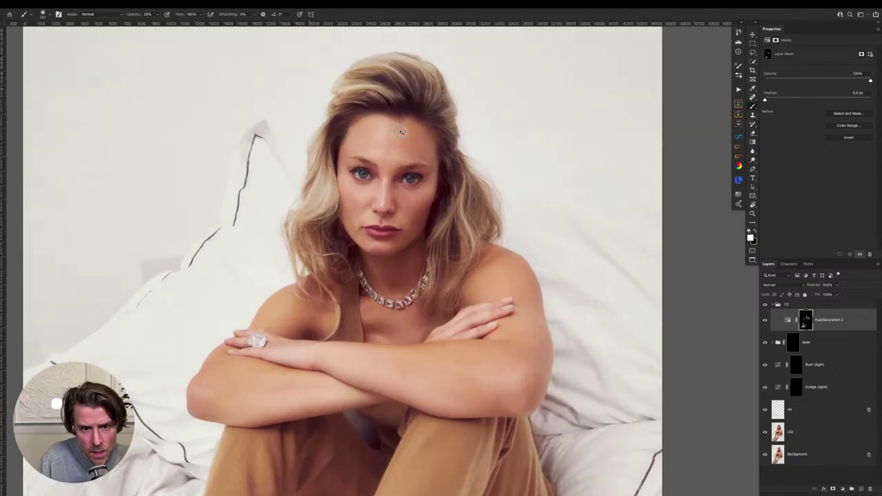
{"action": "left_click_drag", "start_coordinate": [372, 114], "coordinate": [353, 109]}
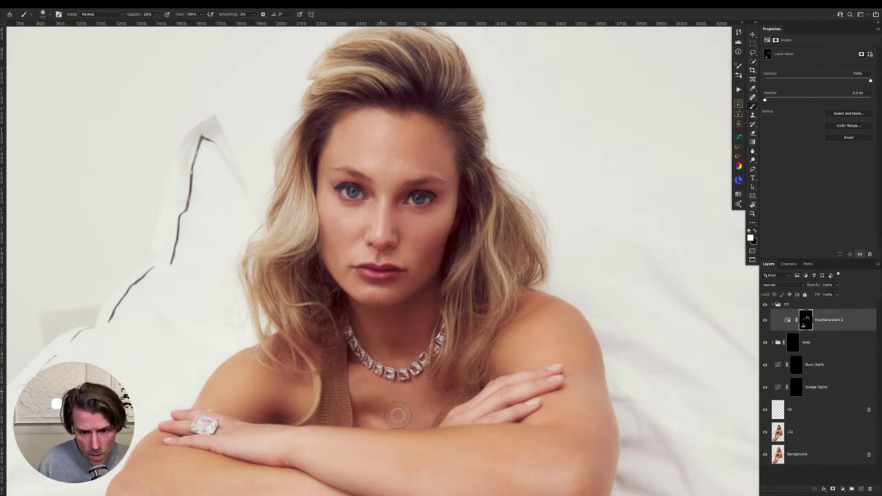
Examine the skin tone consistency between the face, arms, hands and legs at full-figure and closer views
{"action": "scroll", "coordinate": [518, 457], "scroll_direction": "down", "scroll_amount": 3}
{"action": "scroll", "coordinate": [514, 320], "scroll_direction": "down", "scroll_amount": 5}
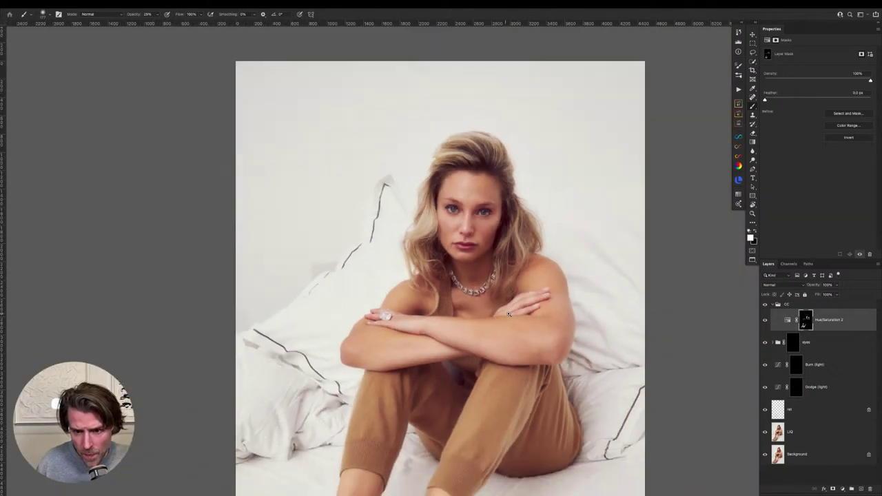
{"action": "scroll", "coordinate": [480, 282], "scroll_direction": "down", "scroll_amount": 1}
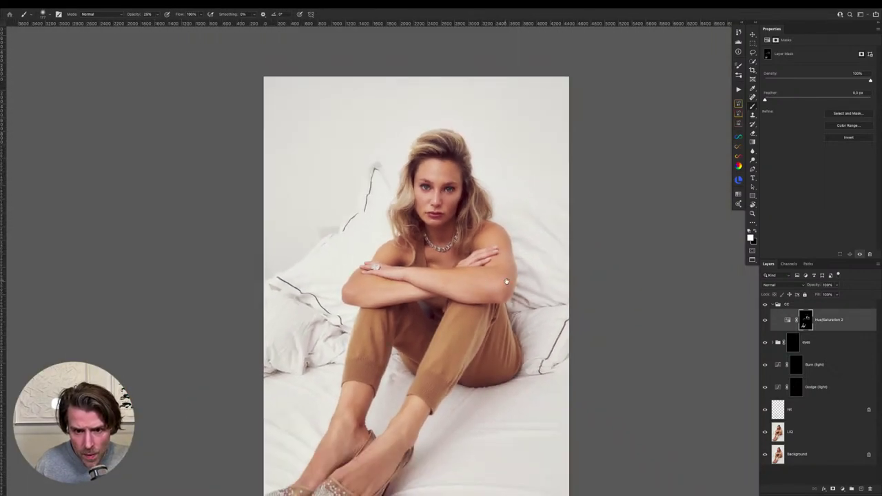
{"action": "scroll", "coordinate": [506, 284], "scroll_direction": "right", "scroll_amount": 2}
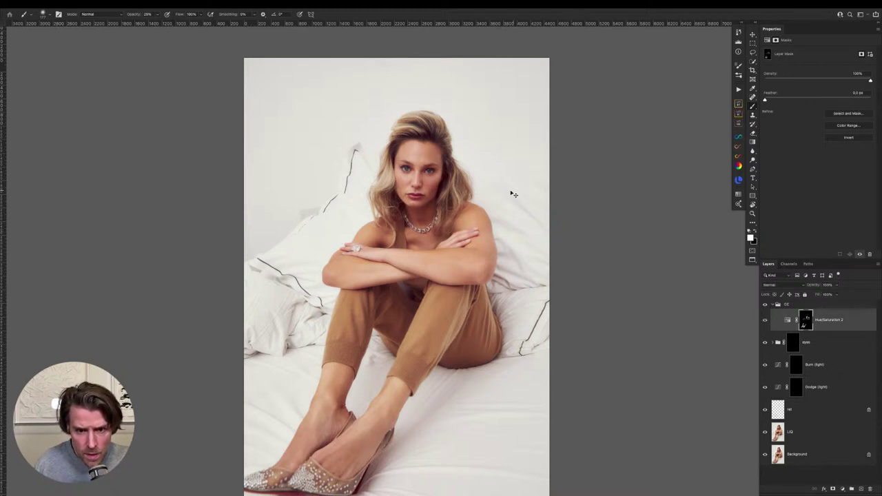
{"action": "scroll", "coordinate": [434, 179], "scroll_direction": "up", "scroll_amount": 3}
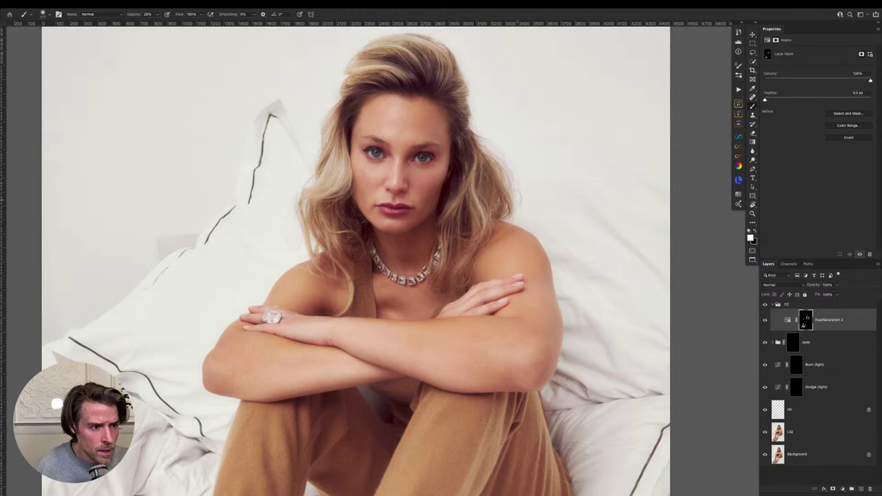
{"action": "scroll", "coordinate": [407, 200], "scroll_direction": "down", "scroll_amount": 3}
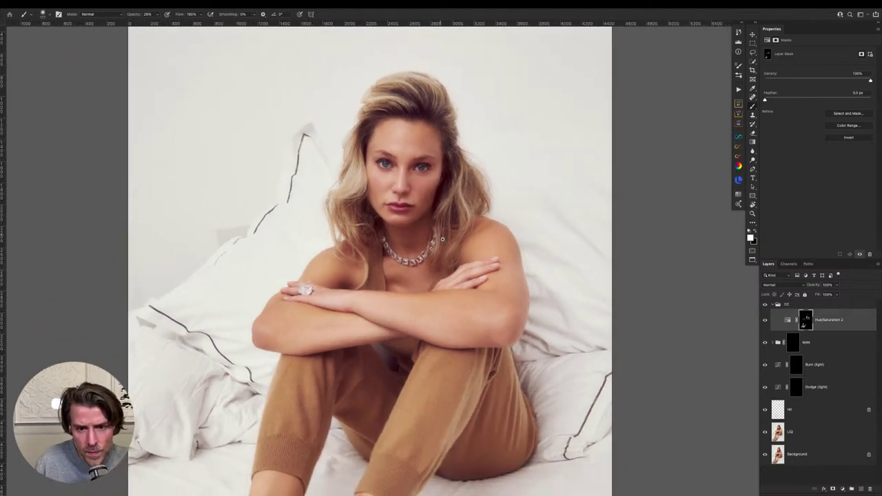
{"action": "scroll", "coordinate": [422, 248], "scroll_direction": "down", "scroll_amount": 3}
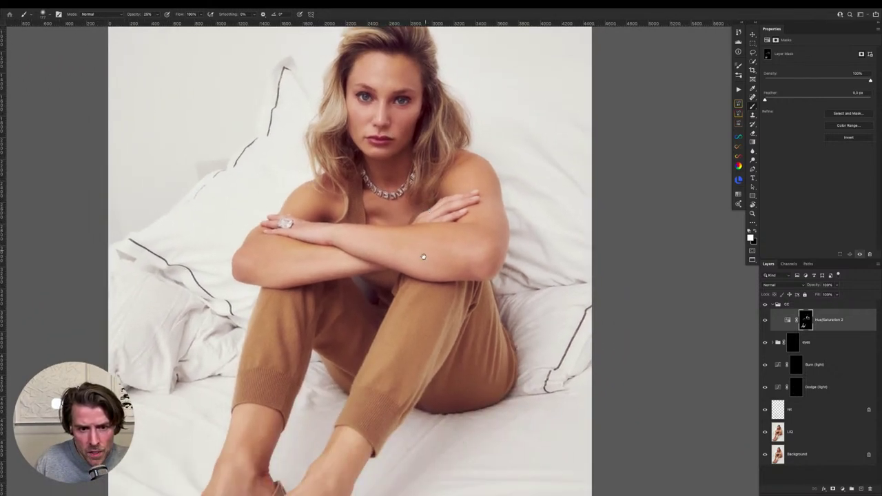
{"action": "scroll", "coordinate": [422, 248], "scroll_direction": "up", "scroll_amount": 2}
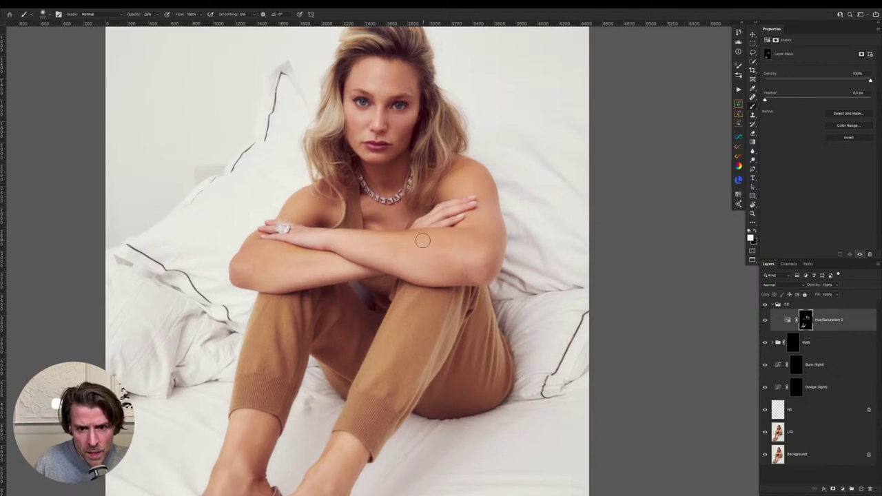
{"action": "scroll", "coordinate": [433, 227], "scroll_direction": "down", "scroll_amount": 3}
{"action": "scroll", "coordinate": [436, 222], "scroll_direction": "down", "scroll_amount": 3}
{"action": "scroll", "coordinate": [443, 187], "scroll_direction": "up", "scroll_amount": 4}
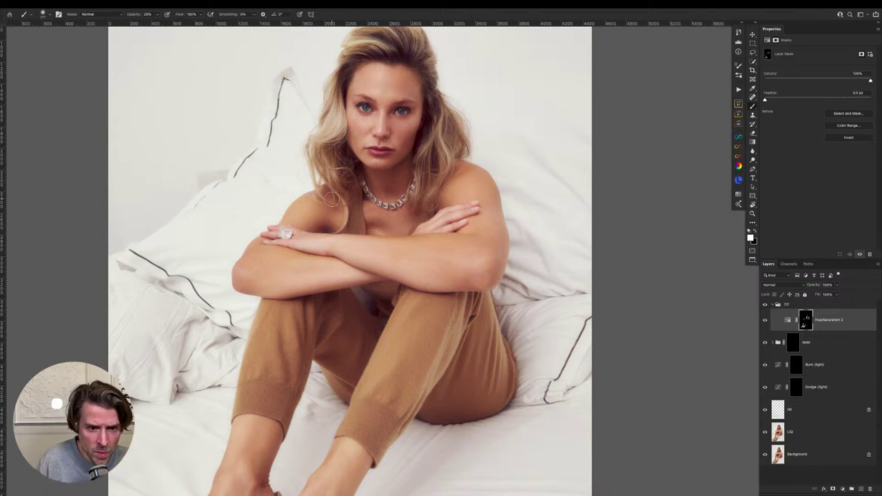
{"action": "scroll", "coordinate": [332, 199], "scroll_direction": "up", "scroll_amount": 4}
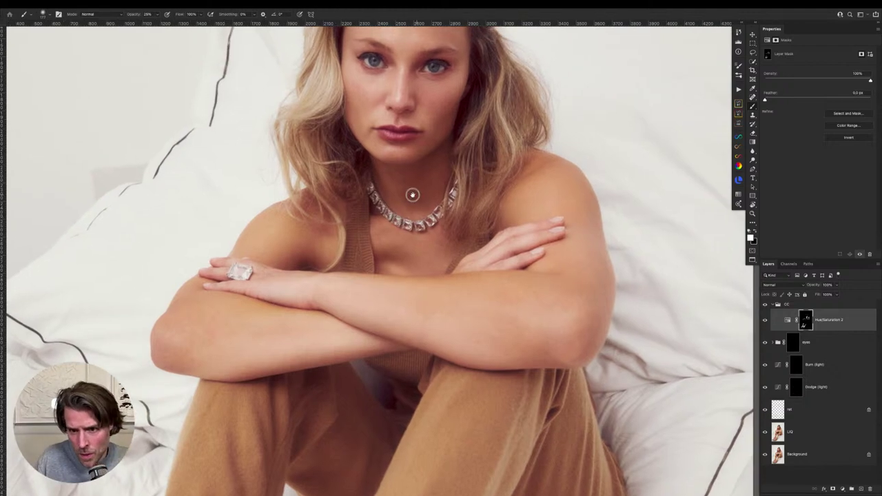
Add a Gradient Map adjustment layer above the Hue/Saturation layer and invert its mask to black
{"action": "scroll", "coordinate": [412, 195], "scroll_direction": "down", "scroll_amount": 2}
{"action": "scroll", "coordinate": [450, 180], "scroll_direction": "up", "scroll_amount": 2}
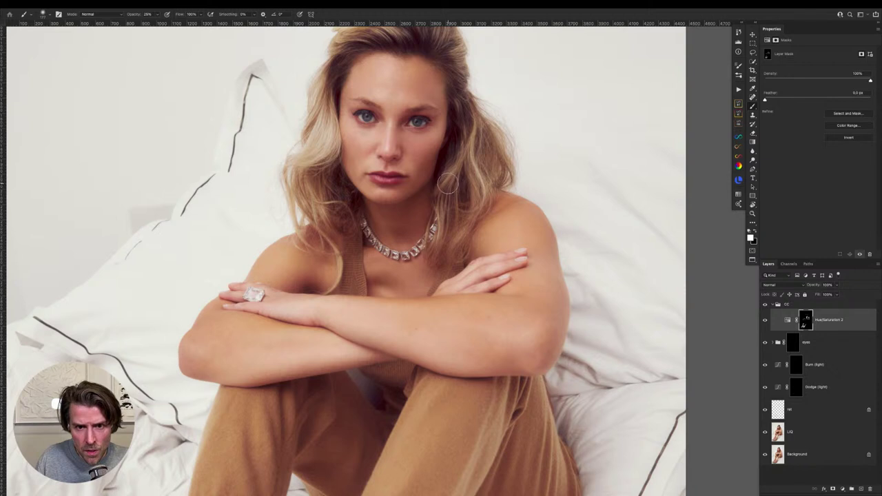
{"action": "left_click", "coordinate": [842, 489]}
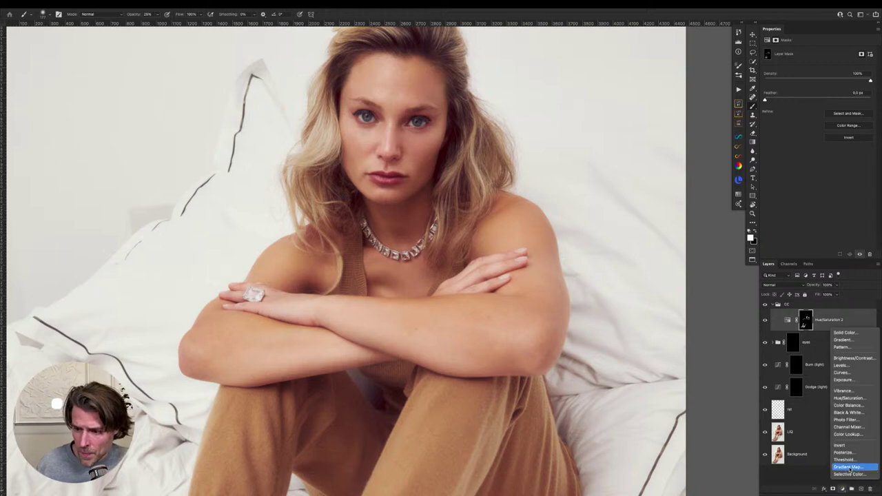
{"action": "left_click", "coordinate": [849, 468]}
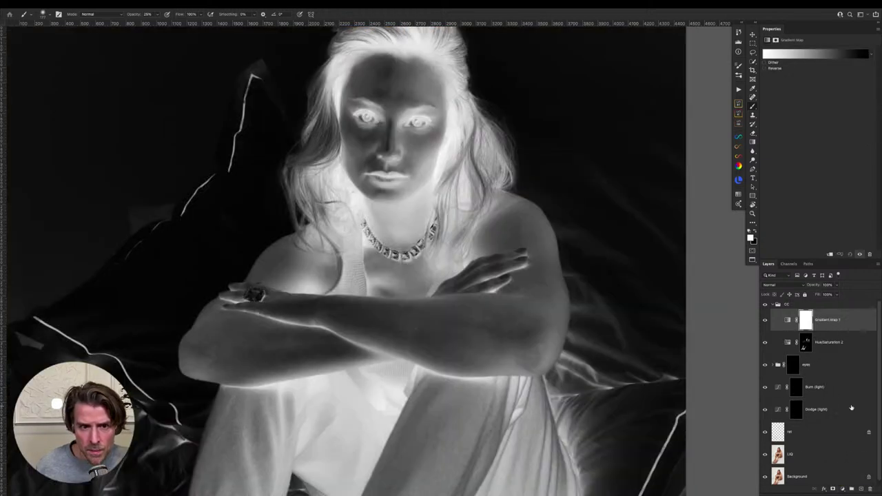
{"action": "left_click", "coordinate": [813, 59]}
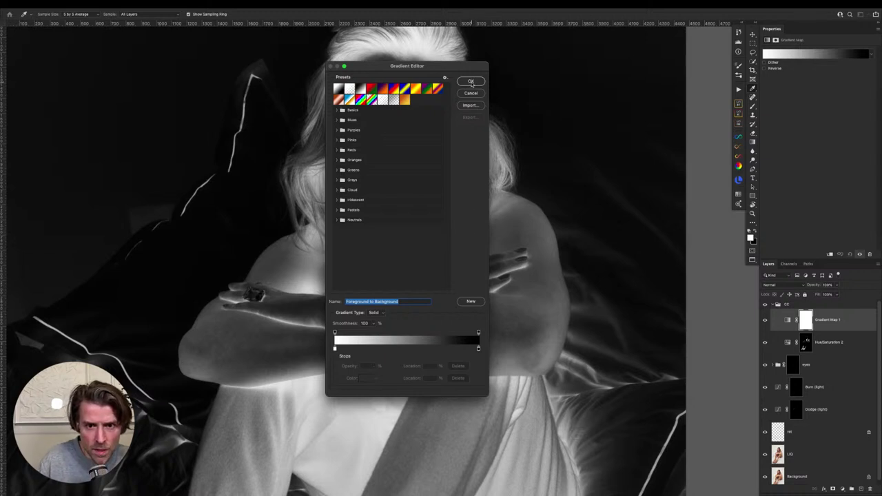
{"action": "left_click", "coordinate": [471, 93]}
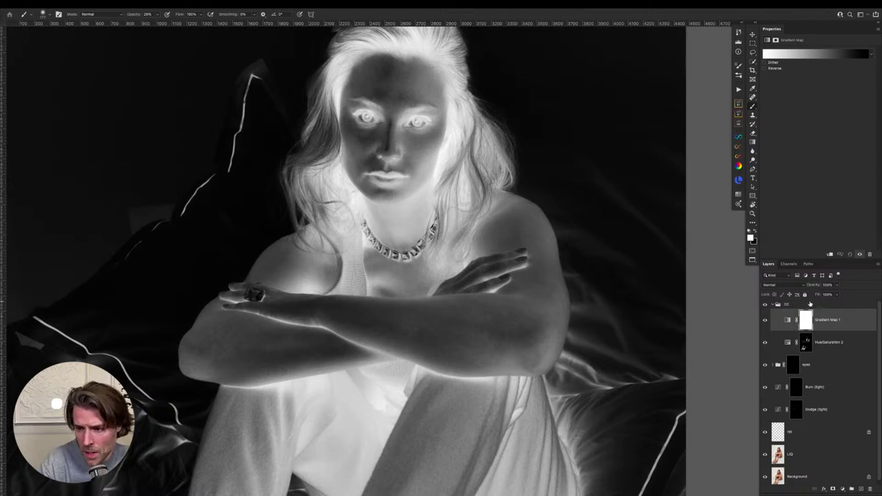
{"action": "key", "text": "ctrl+i"}
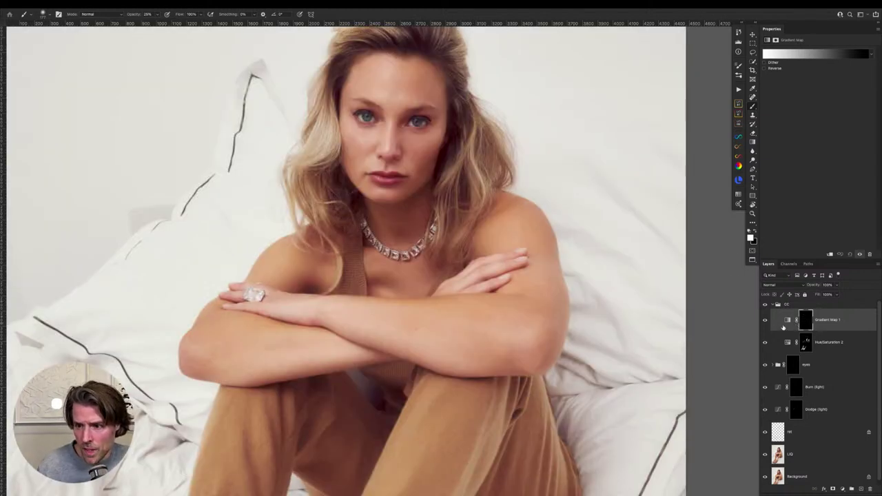
Reverse the Gradient Map's colour stops so the gradient runs from black at 0% to white at 100%
{"action": "key", "text": "x"}
{"action": "left_click", "coordinate": [802, 55]}
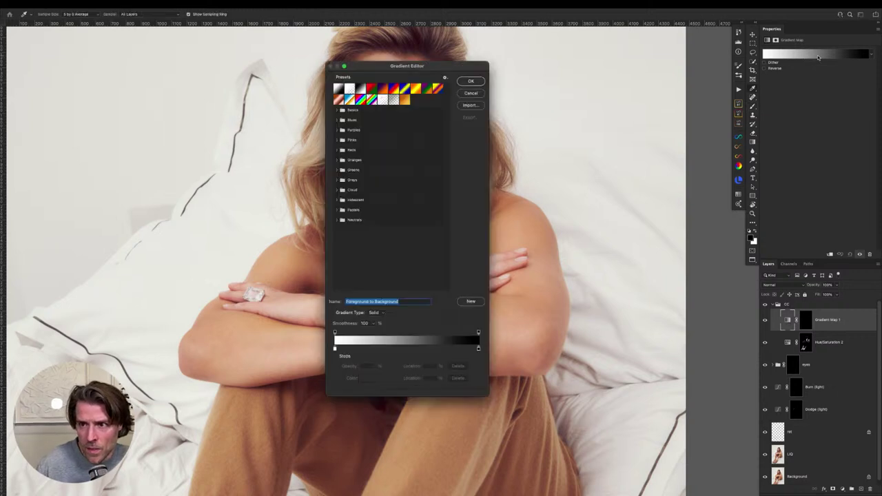
{"action": "left_click_drag", "start_coordinate": [442, 69], "coordinate": [653, 50]}
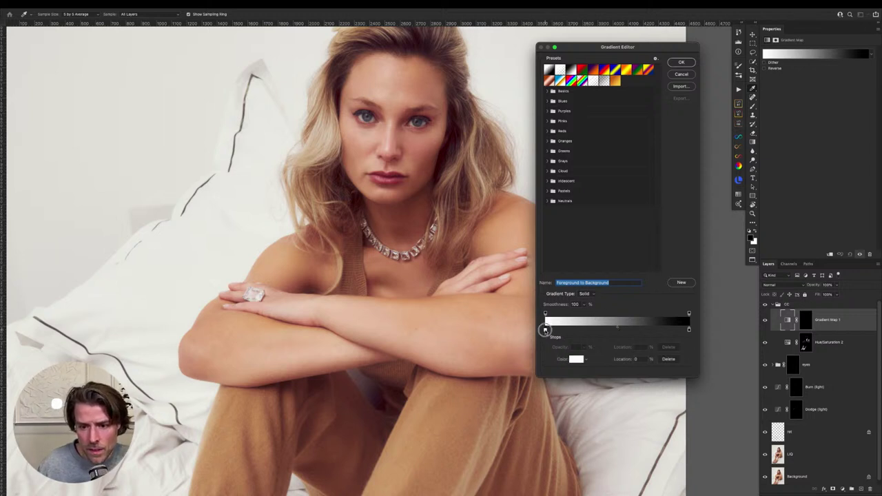
{"action": "left_click_drag", "start_coordinate": [545, 330], "coordinate": [575, 330]}
{"action": "mouse_move", "coordinate": [688, 329]}
{"action": "left_mouse_down"}
{"action": "mouse_move", "coordinate": [618, 330]}
{"action": "mouse_move", "coordinate": [646, 325]}
{"action": "mouse_move", "coordinate": [645, 335]}
{"action": "mouse_move", "coordinate": [677, 338]}
{"action": "left_mouse_up"}
{"action": "type", "text": "0"}
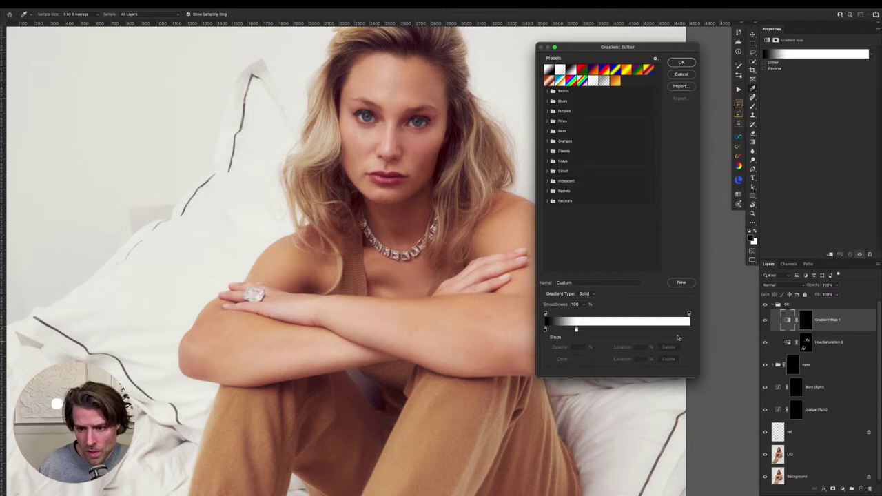
{"action": "left_click_drag", "start_coordinate": [576, 330], "coordinate": [688, 330]}
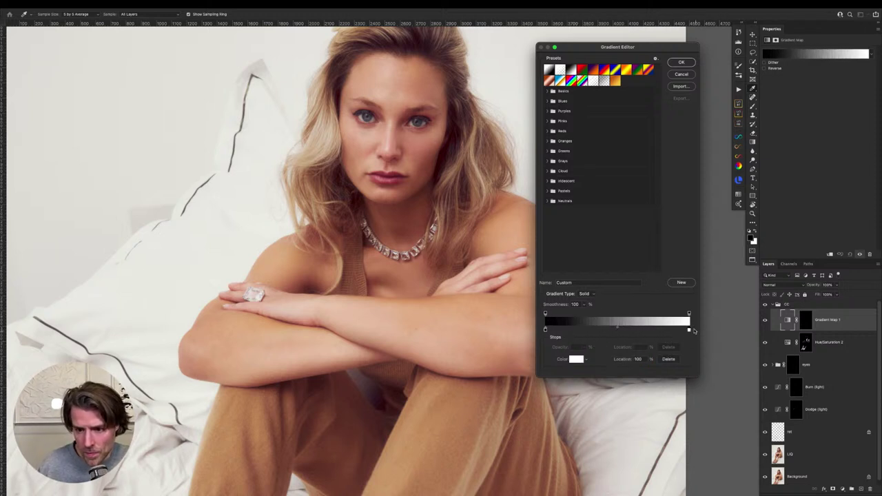
Recolour the black stop at 0% with a dark reddish brown sampled from the shadowed skin below the jaw
{"action": "left_click", "coordinate": [545, 330]}
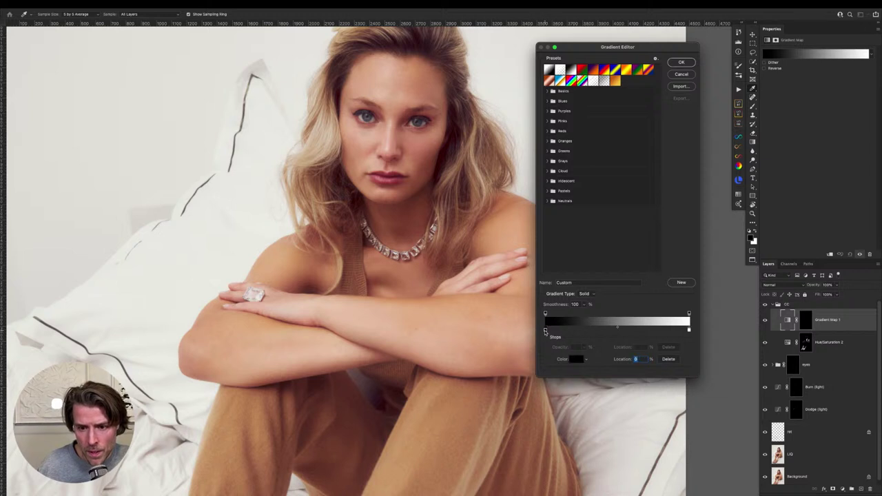
{"action": "left_click", "coordinate": [576, 359]}
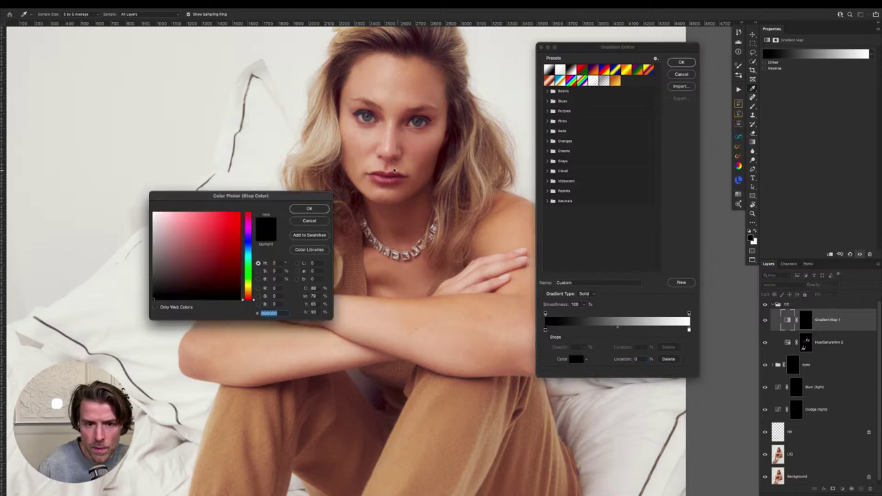
{"action": "left_click", "coordinate": [429, 188]}
{"action": "left_click", "coordinate": [309, 209]}
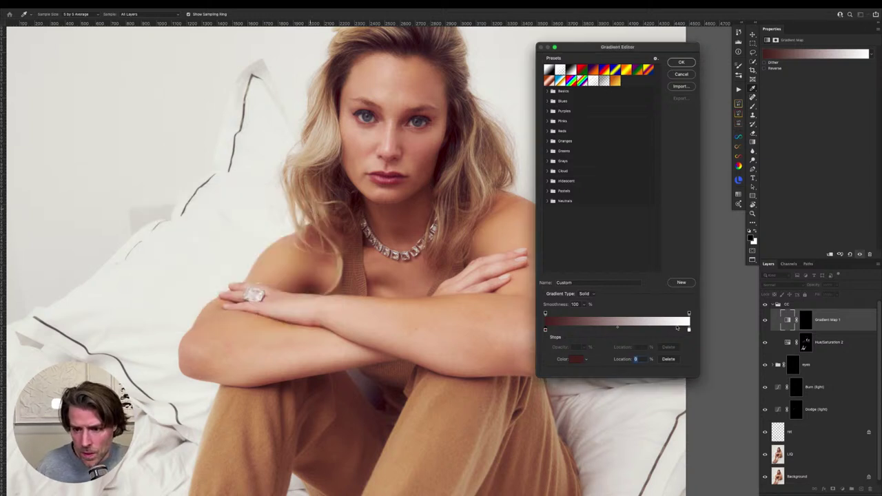
Add a second dark colour stop and opacity stop just inside the gradient's dark end, and make the outermost stop transparent
{"action": "left_click_drag", "start_coordinate": [545, 332], "coordinate": [546, 331]}
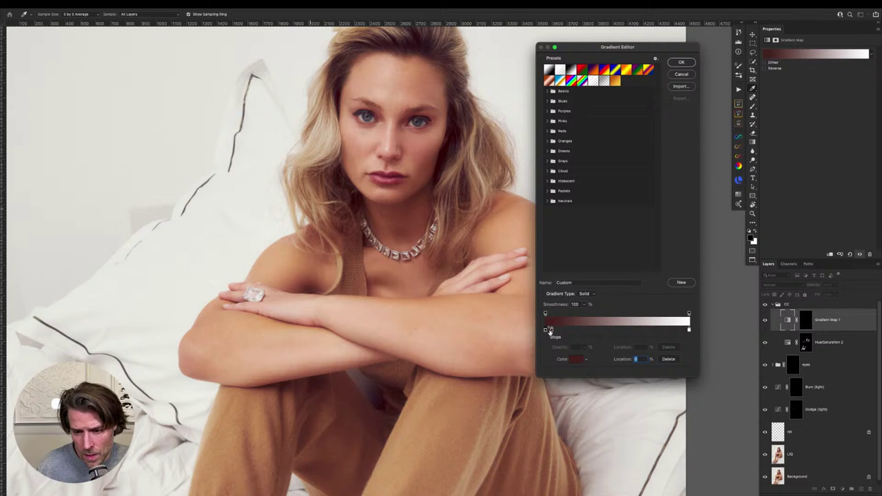
{"action": "left_click_drag", "start_coordinate": [550, 330], "coordinate": [546, 331]}
{"action": "left_click", "coordinate": [545, 314]}
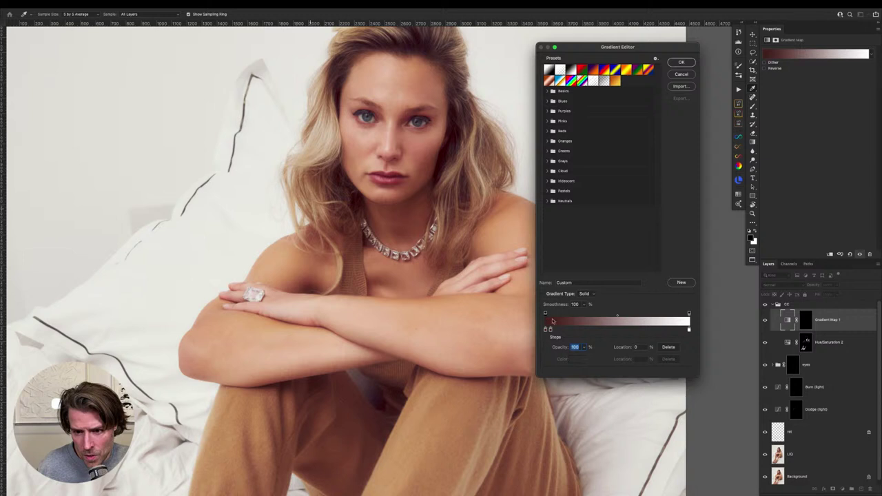
{"action": "left_click", "coordinate": [549, 314]}
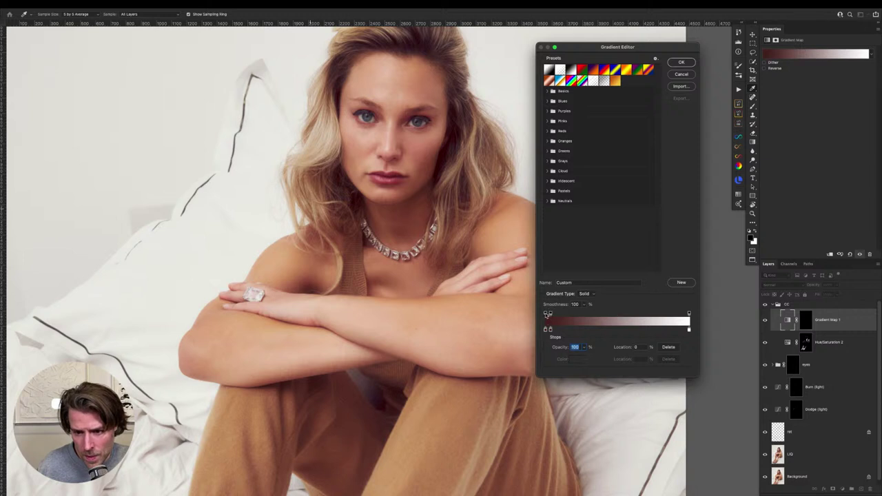
{"action": "left_click_drag", "start_coordinate": [561, 348], "coordinate": [528, 349]}
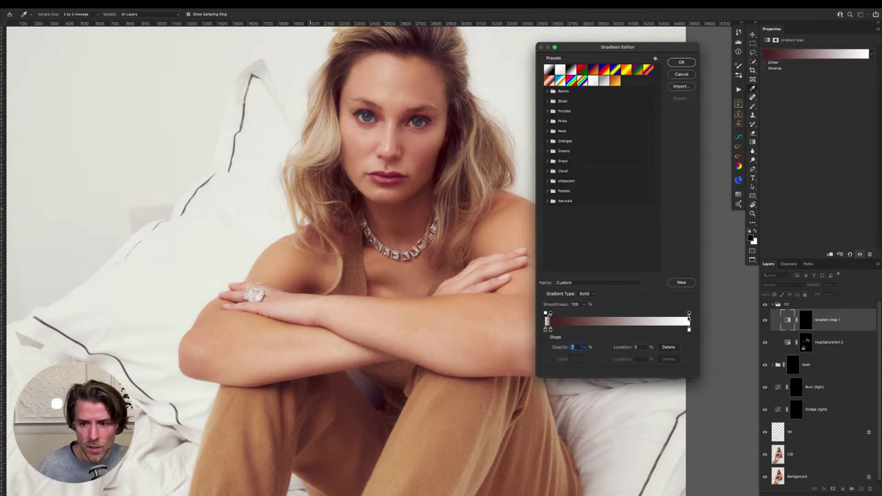
Add a colour stop at 95% and give it a light skin tone sampled from the highlight on the nose
{"action": "left_click_drag", "start_coordinate": [688, 330], "coordinate": [683, 328]}
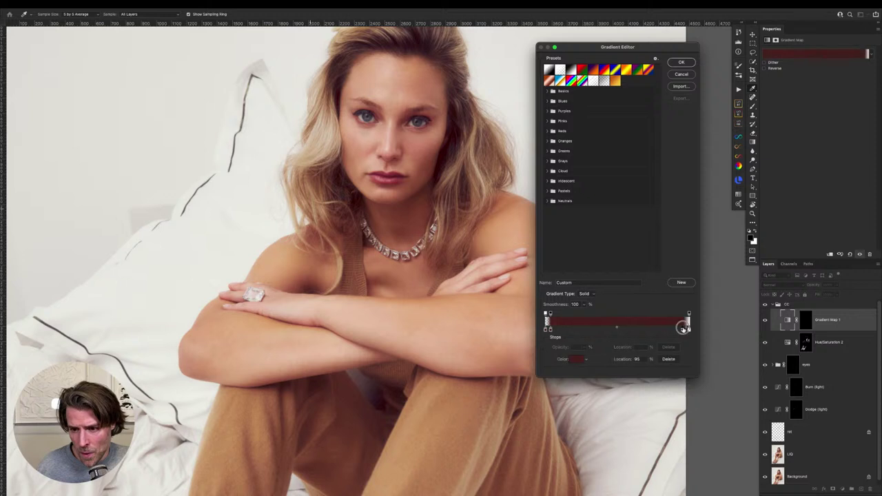
{"action": "left_click", "coordinate": [683, 330]}
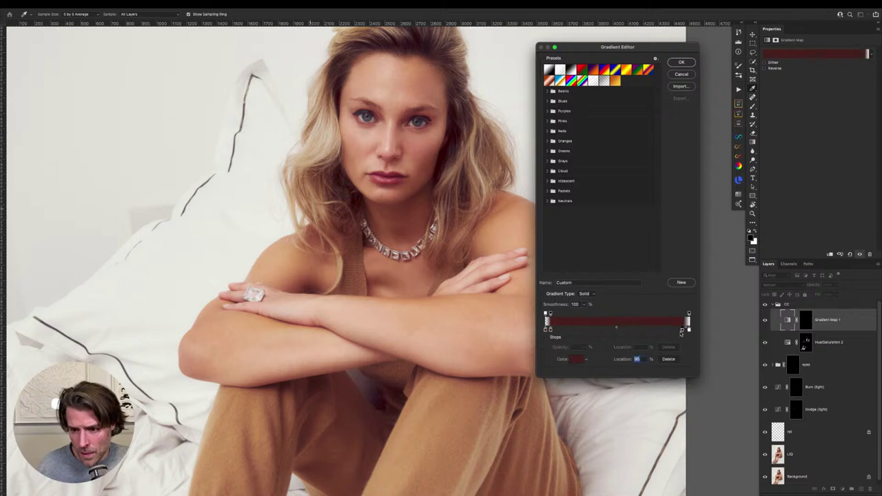
{"action": "left_click", "coordinate": [576, 360]}
{"action": "left_click", "coordinate": [389, 134]}
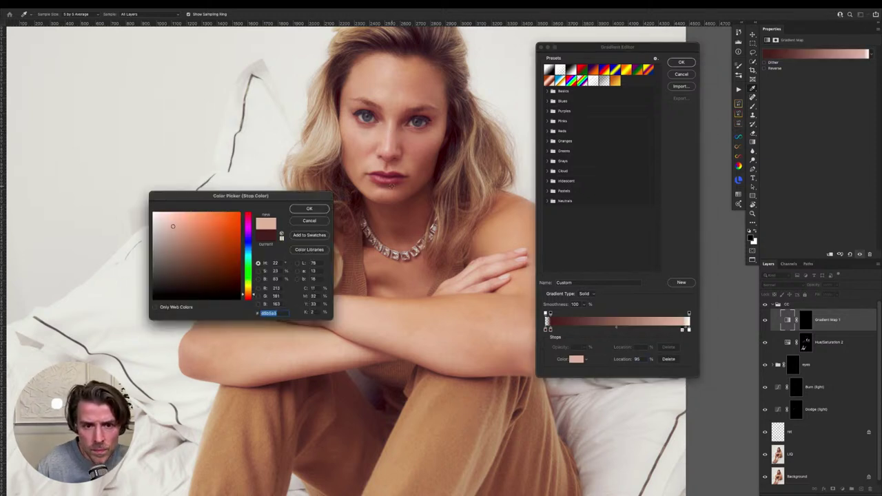
{"action": "left_click", "coordinate": [324, 211]}
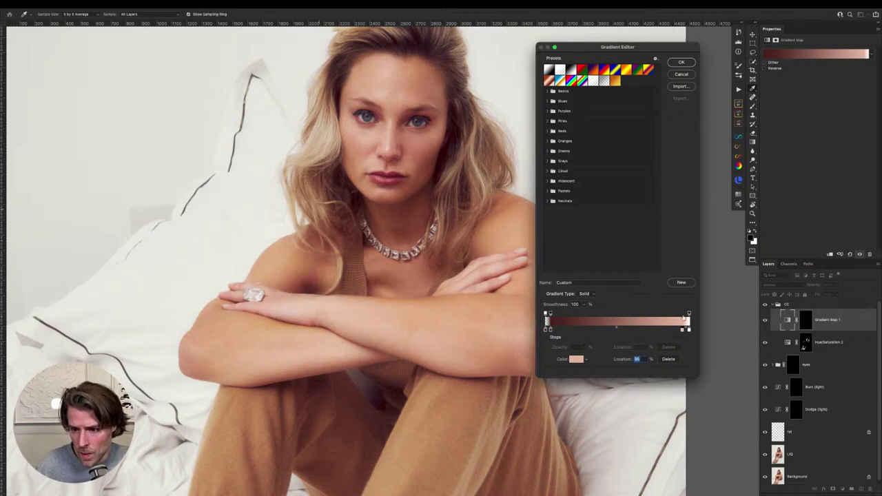
Add an opacity stop just inside the gradient's light end and make the stop at 100% transparent
{"action": "left_click", "coordinate": [689, 313]}
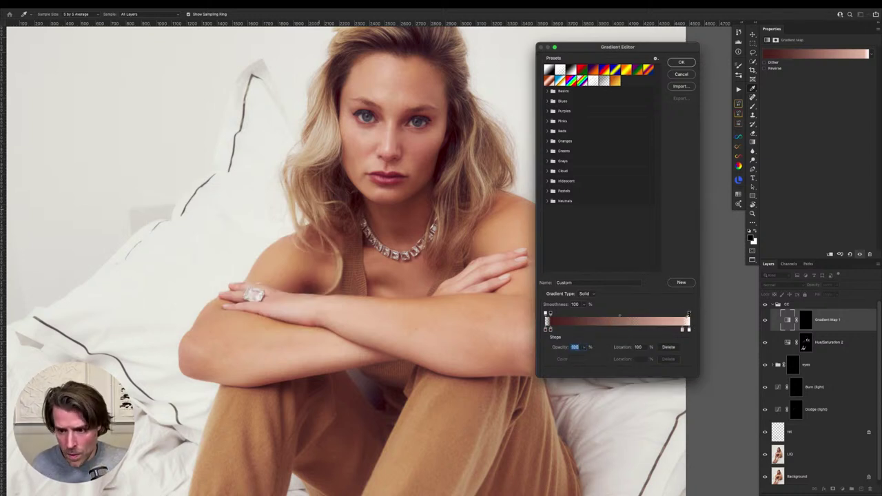
{"action": "left_click_drag", "start_coordinate": [683, 315], "coordinate": [689, 314]}
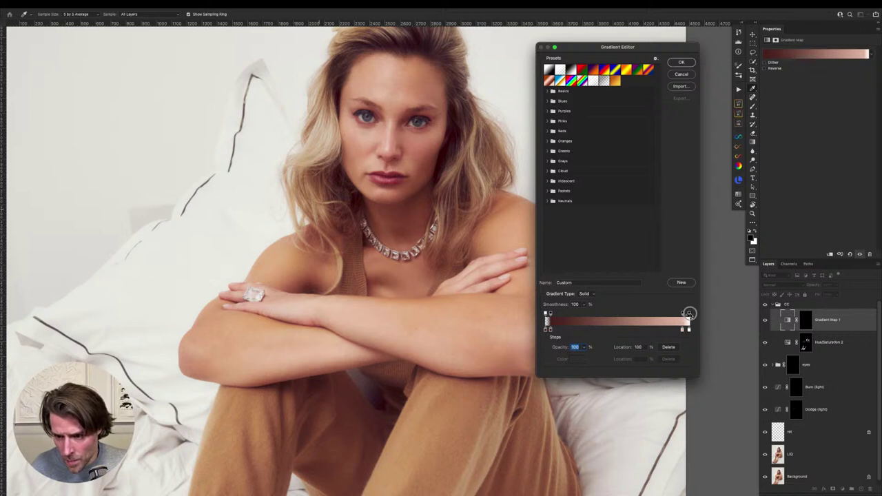
{"action": "type", "text": "8"}
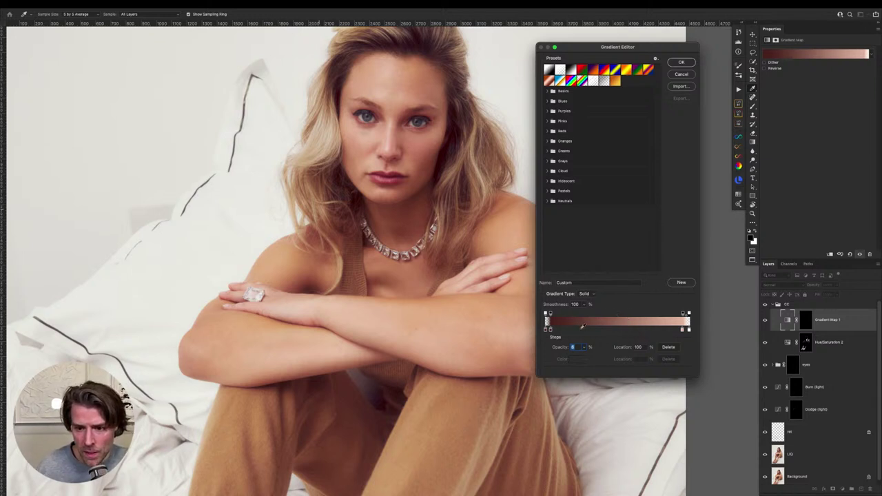
Add midtone colour stops at 30%, 58% and 76%, sampled from the neck shadow, the cheek and the hand respectively
{"action": "left_click_drag", "start_coordinate": [584, 332], "coordinate": [587, 329]}
{"action": "left_click", "coordinate": [352, 167]}
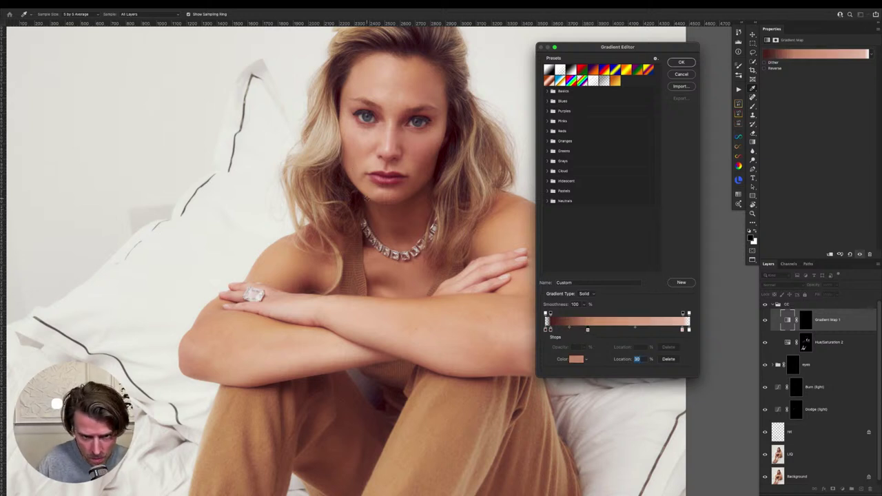
{"action": "left_click", "coordinate": [376, 215]}
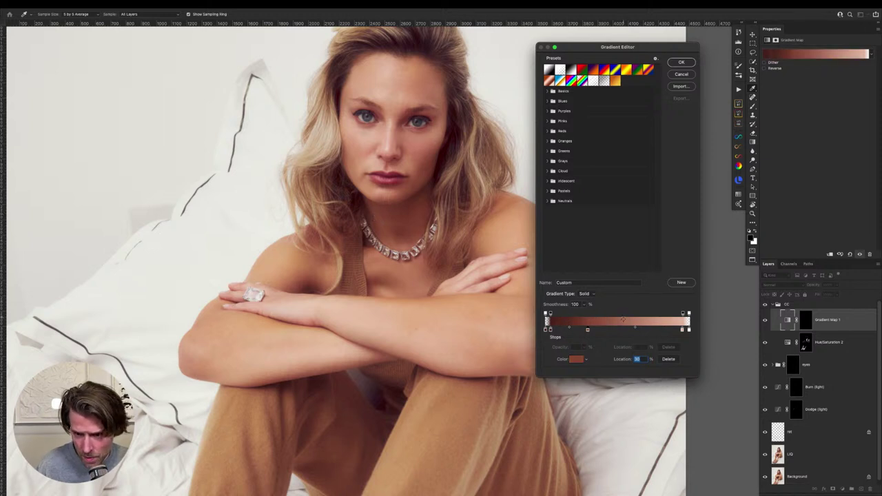
{"action": "left_click", "coordinate": [629, 330]}
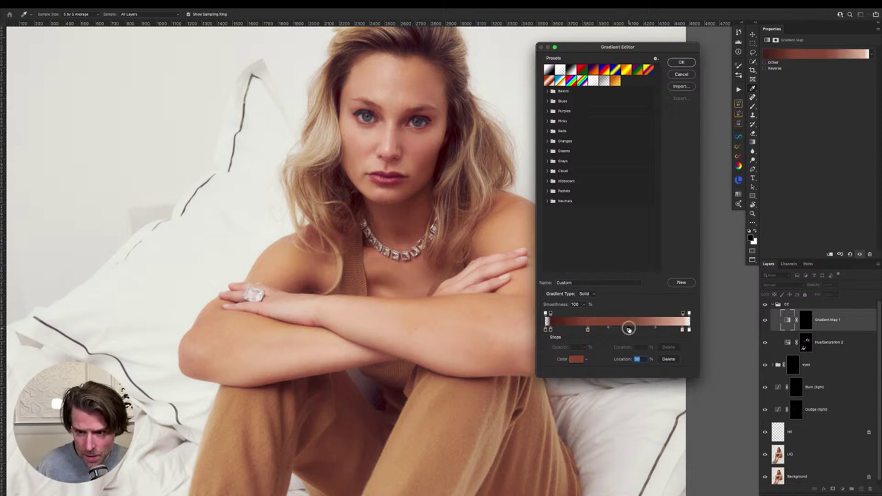
{"action": "left_click", "coordinate": [353, 142]}
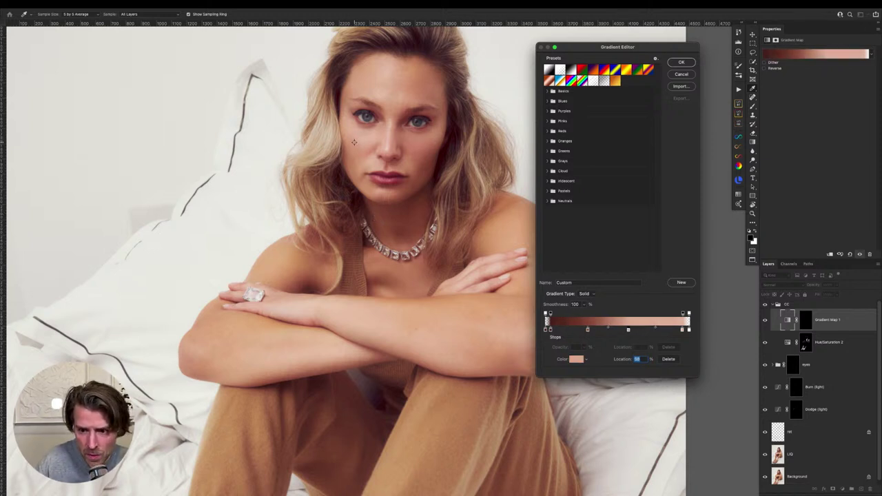
{"action": "left_click", "coordinate": [655, 330]}
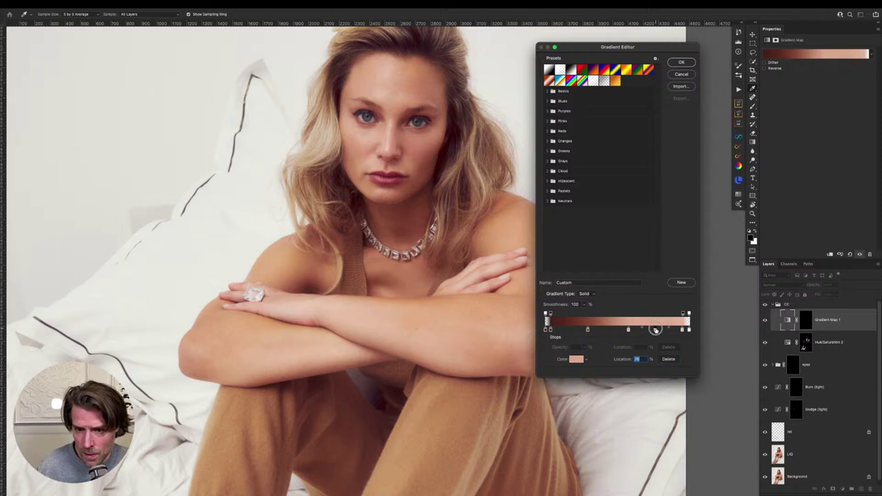
{"action": "left_click", "coordinate": [488, 271]}
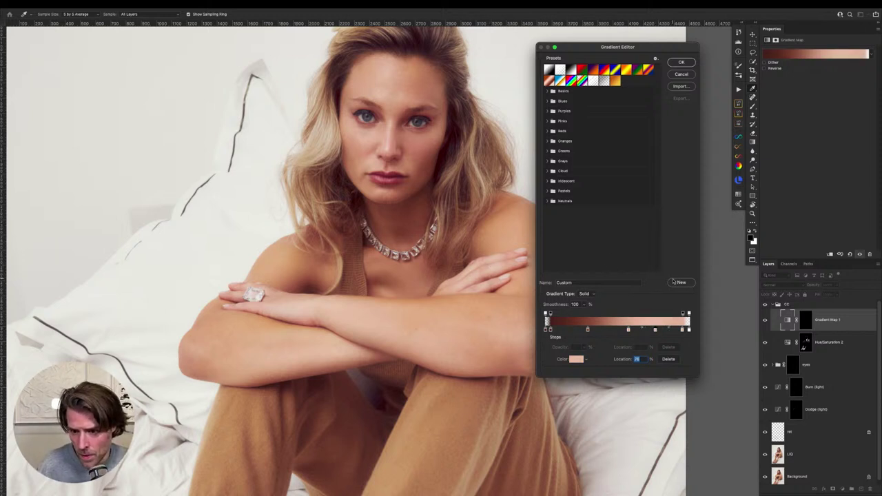
Accept the custom skin-tone gradient and set the Gradient Map layer's blend mode to Color
{"action": "left_click", "coordinate": [681, 62]}
{"action": "left_click", "coordinate": [775, 286]}
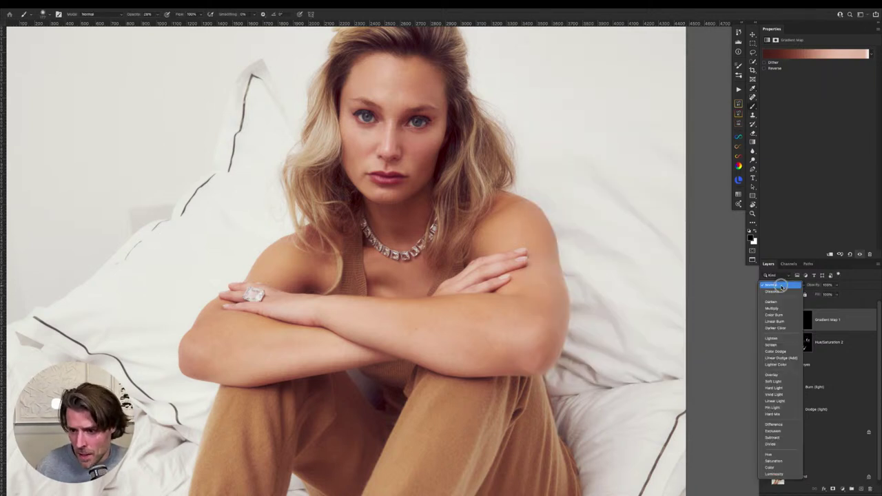
{"action": "left_click", "coordinate": [771, 467]}
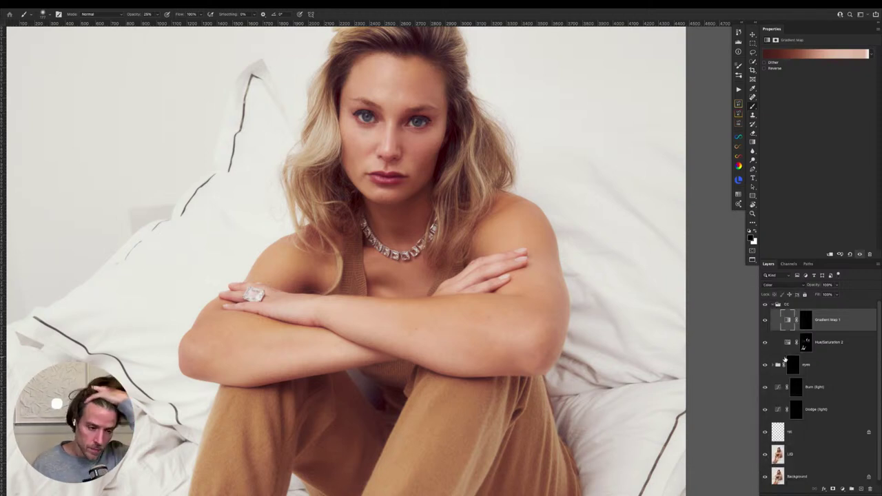
Paint white on the Gradient Map's layer mask over the shoulder and crossed arms to reveal the skin-tone correction
{"action": "left_click", "coordinate": [806, 318]}
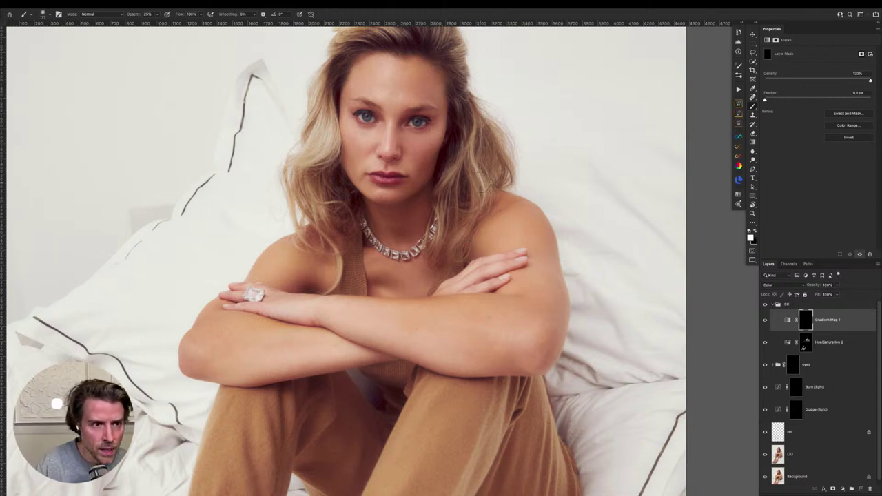
{"action": "mouse_move", "coordinate": [514, 217]}
{"action": "left_mouse_down"}
{"action": "mouse_move", "coordinate": [519, 211]}
{"action": "mouse_move", "coordinate": [508, 220]}
{"action": "left_mouse_up"}
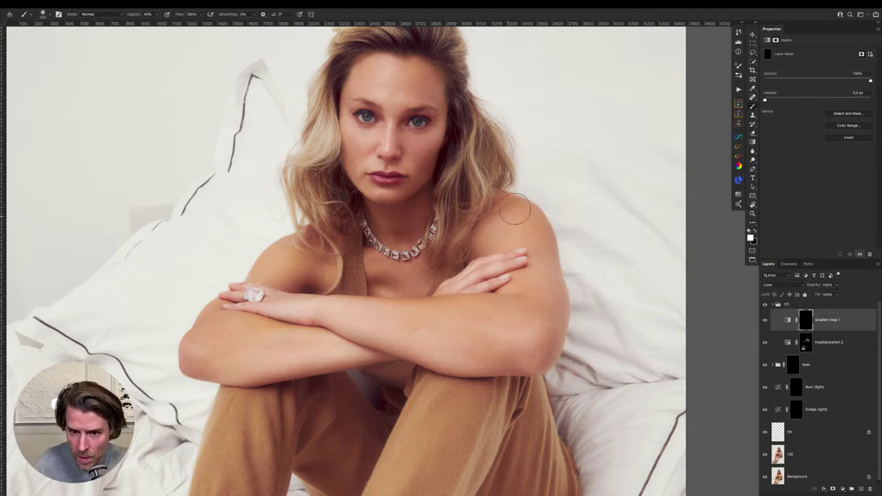
{"action": "mouse_move", "coordinate": [541, 229]}
{"action": "left_mouse_down"}
{"action": "mouse_move", "coordinate": [550, 356]}
{"action": "mouse_move", "coordinate": [522, 312]}
{"action": "mouse_move", "coordinate": [523, 294]}
{"action": "mouse_move", "coordinate": [406, 310]}
{"action": "mouse_move", "coordinate": [437, 349]}
{"action": "mouse_move", "coordinate": [494, 327]}
{"action": "left_mouse_up"}
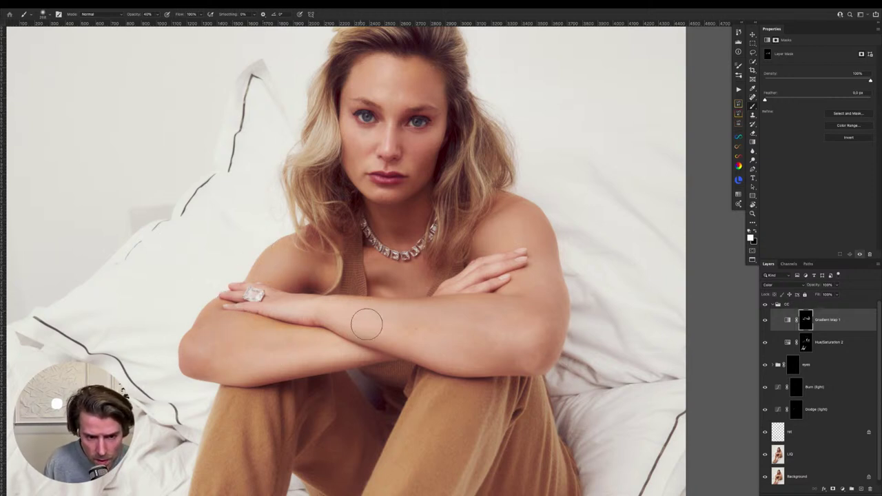
Paint the Gradient Map's mask over the ankles and feet, and compare the correction there with the layer off and on
{"action": "scroll", "coordinate": [380, 274], "scroll_direction": "down", "scroll_amount": 8}
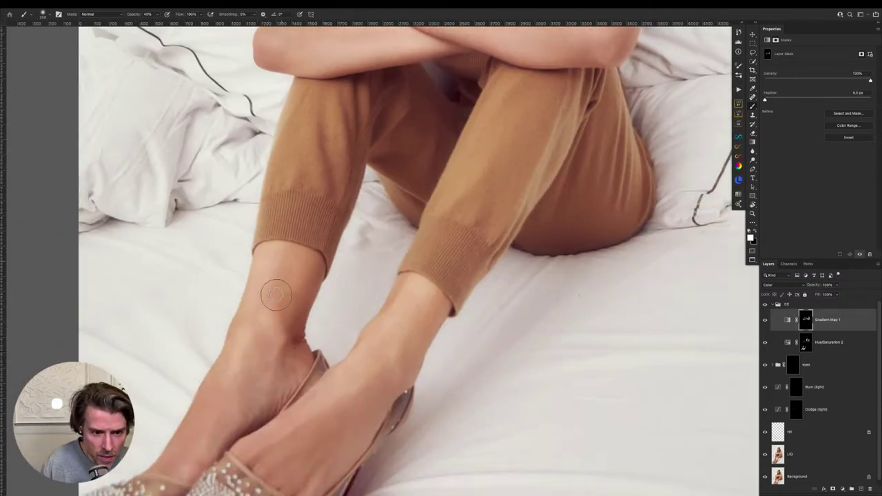
{"action": "scroll", "coordinate": [339, 157], "scroll_direction": "down", "scroll_amount": 5}
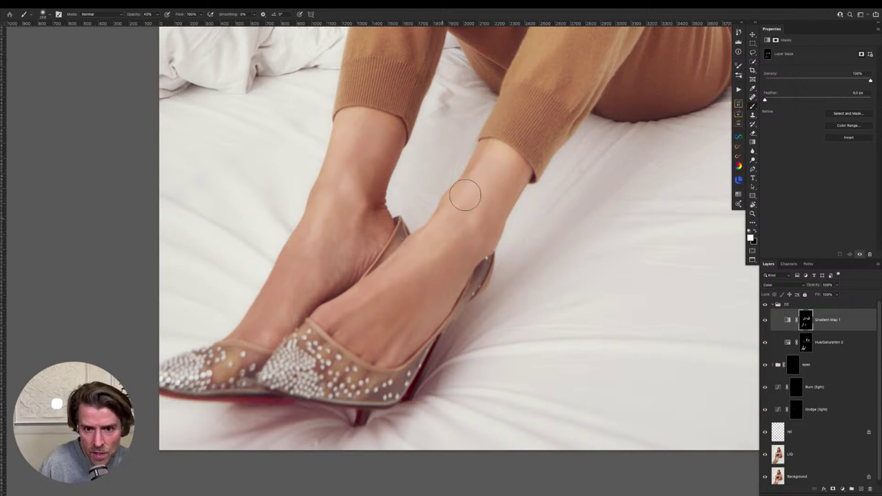
{"action": "key", "text": "ctrl+comma"}
{"action": "key", "text": "ctrl+comma"}
{"action": "key", "text": "ctrl+comma"}
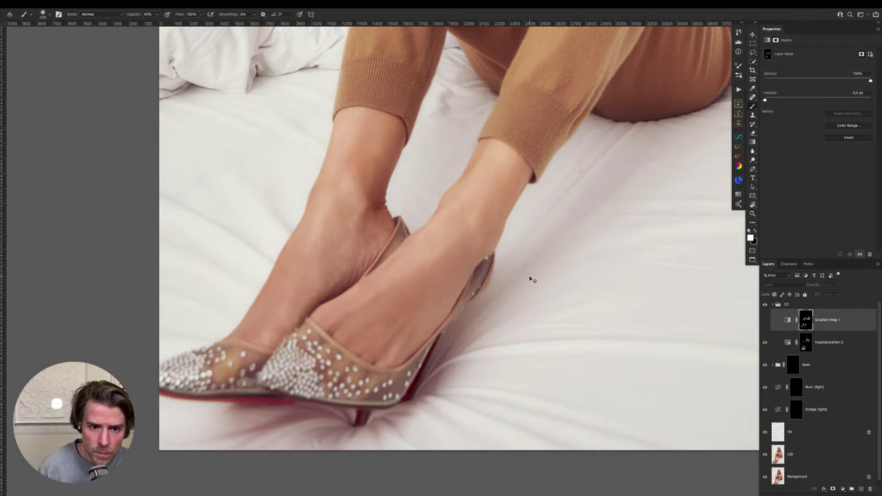
{"action": "key", "text": "ctrl+comma"}
{"action": "key", "text": "ctrl+comma"}
{"action": "key", "text": "ctrl+comma"}
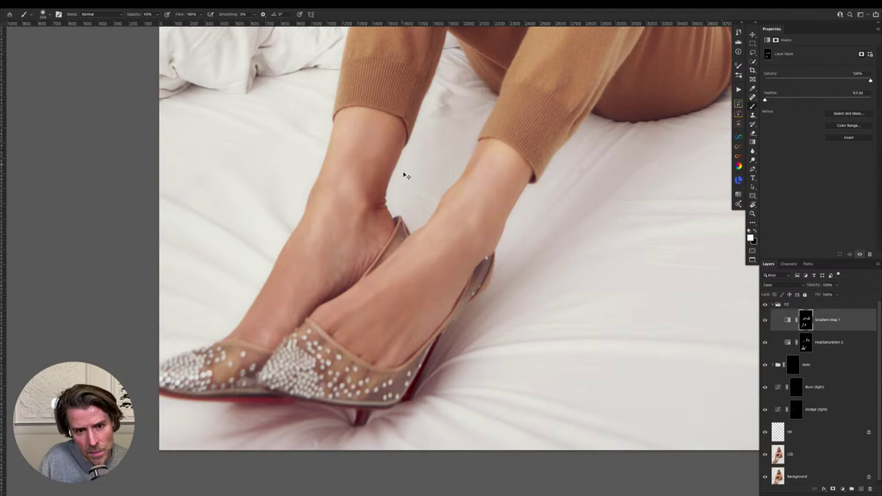
Compare the Gradient Map's effect on the upper body and brush its mask lightly along the shadowed side of the face
{"action": "scroll", "coordinate": [503, 187], "scroll_direction": "up", "scroll_amount": 1}
{"action": "scroll", "coordinate": [503, 187], "scroll_direction": "up", "scroll_amount": 6}
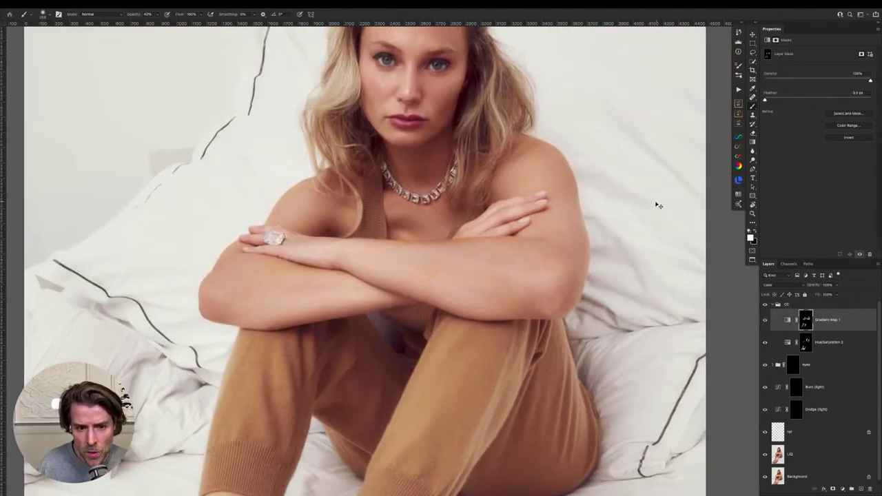
{"action": "key", "text": "ctrl+comma"}
{"action": "key", "text": "ctrl+comma"}
{"action": "scroll", "coordinate": [497, 177], "scroll_direction": "up", "scroll_amount": 2}
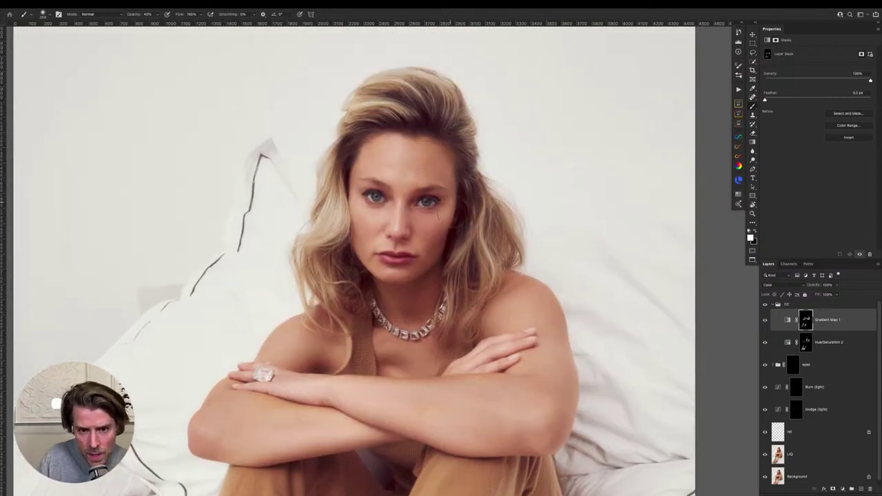
{"action": "mouse_move", "coordinate": [447, 199]}
{"action": "left_mouse_down"}
{"action": "mouse_move", "coordinate": [449, 190]}
{"action": "mouse_move", "coordinate": [452, 198]}
{"action": "left_mouse_up"}
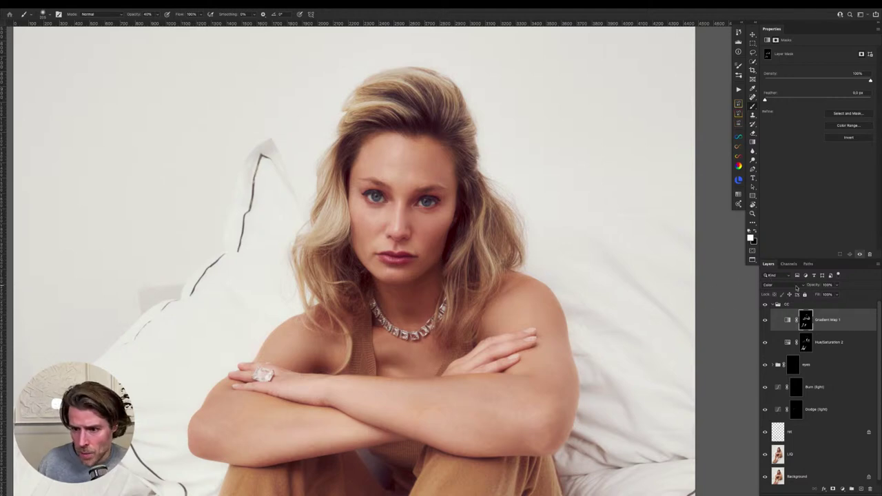
Lower the Gradient Map layer's opacity to about 58% and compare the whole figure with the layer off and on
{"action": "scroll", "coordinate": [595, 272], "scroll_direction": "down", "scroll_amount": 5}
{"action": "scroll", "coordinate": [552, 238], "scroll_direction": "down", "scroll_amount": 2}
{"action": "scroll", "coordinate": [551, 238], "scroll_direction": "down", "scroll_amount": 1}
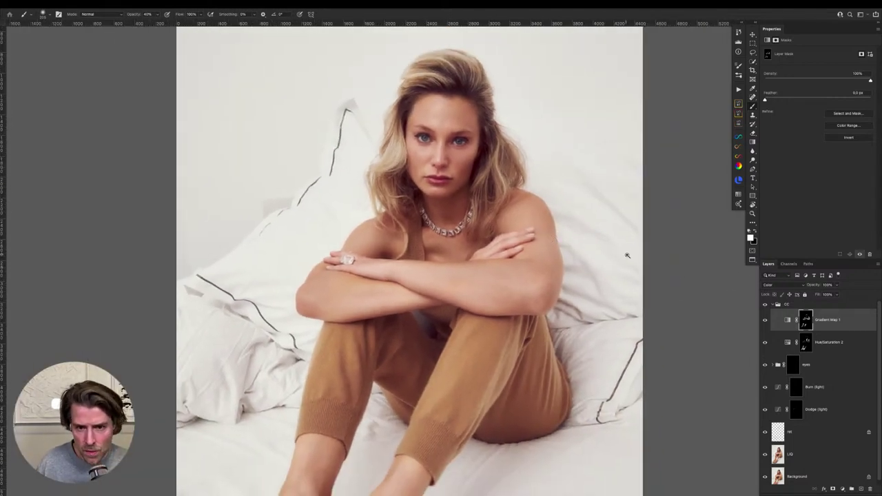
{"action": "left_click_drag", "start_coordinate": [817, 287], "coordinate": [796, 288]}
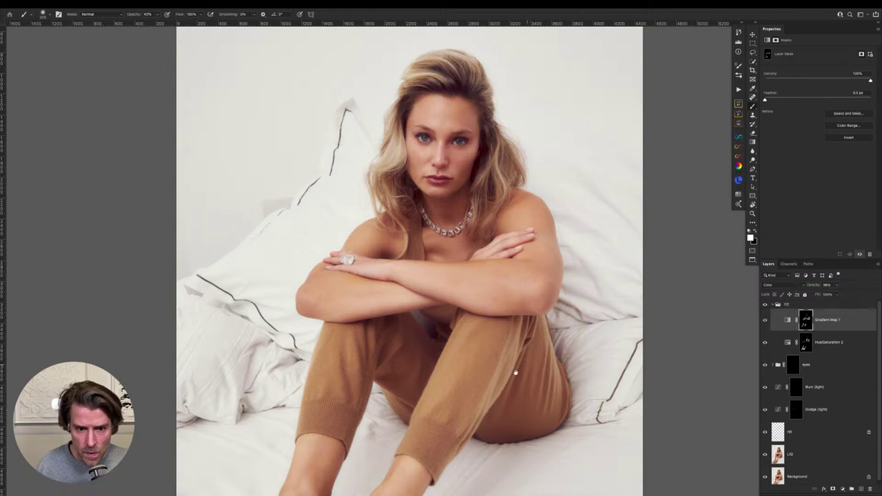
{"action": "left_click_drag", "start_coordinate": [512, 364], "coordinate": [471, 269]}
{"action": "left_click_drag", "start_coordinate": [474, 301], "coordinate": [476, 292]}
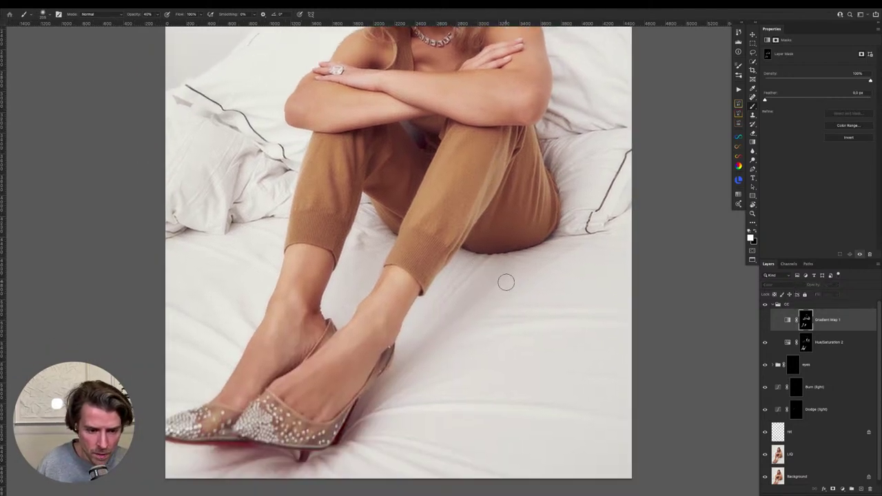
{"action": "scroll", "coordinate": [504, 225], "scroll_direction": "down", "scroll_amount": 6}
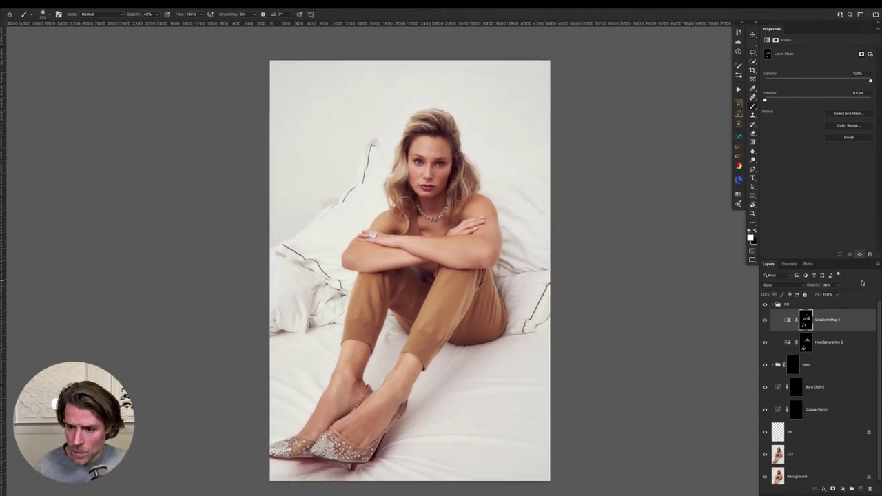
Compare the image with the CC group hidden and shown, inspect the arms and legs, and collapse the group
{"action": "left_click", "coordinate": [793, 304]}
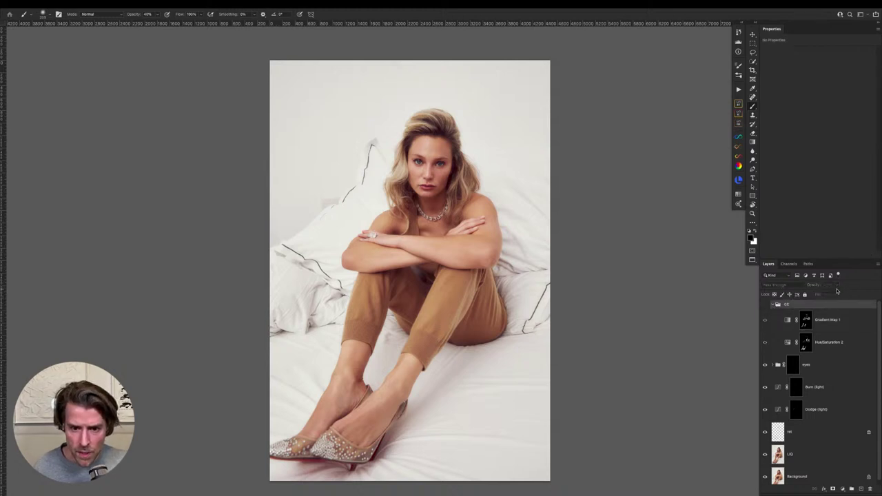
{"action": "scroll", "coordinate": [463, 247], "scroll_direction": "up", "scroll_amount": 2}
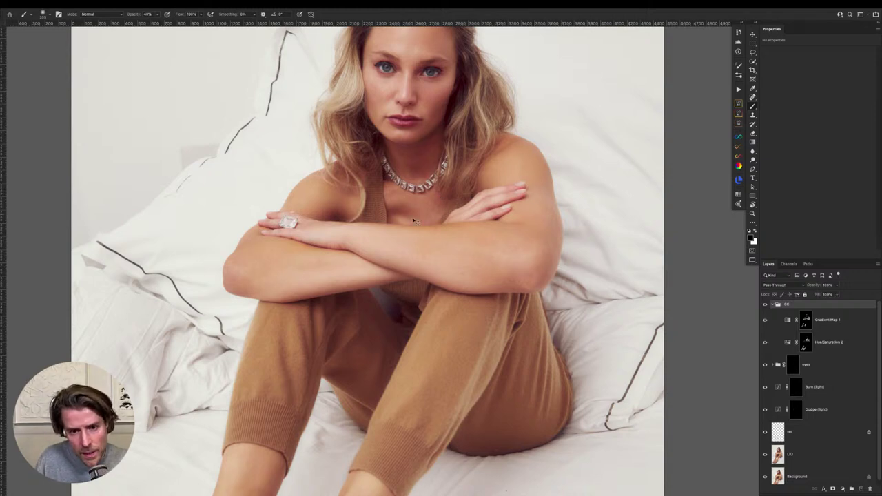
{"action": "scroll", "coordinate": [393, 313], "scroll_direction": "down", "scroll_amount": 5}
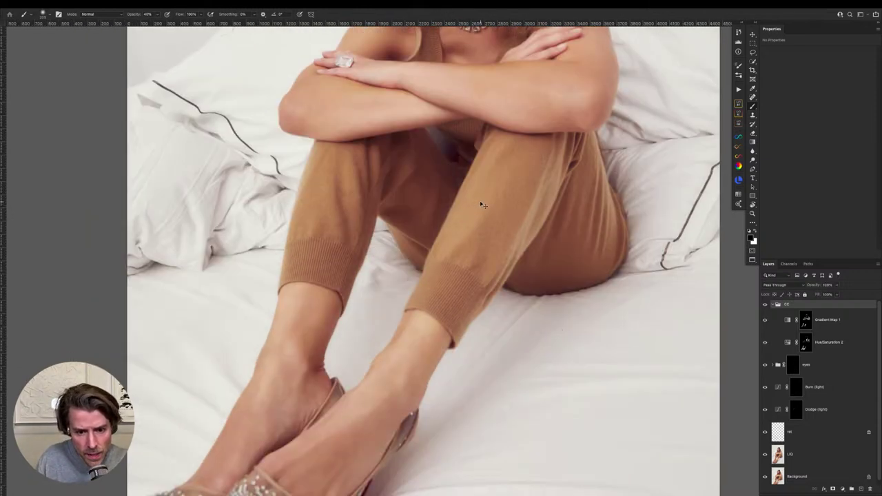
{"action": "scroll", "coordinate": [418, 242], "scroll_direction": "down", "scroll_amount": 5}
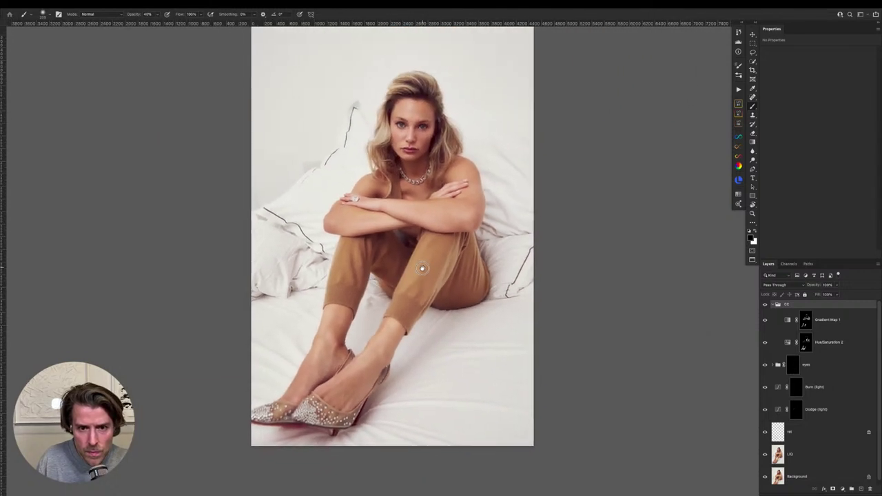
{"action": "left_click", "coordinate": [774, 304]}
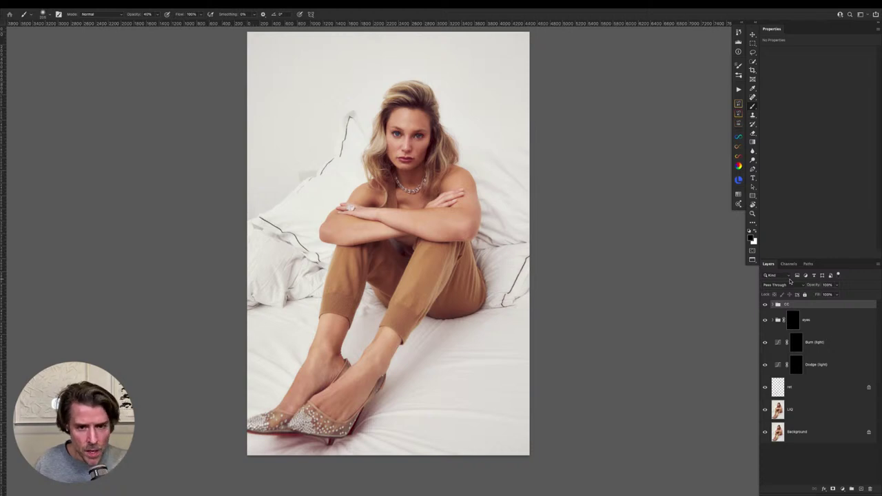
{"action": "left_click_drag", "start_coordinate": [461, 230], "coordinate": [468, 247]}
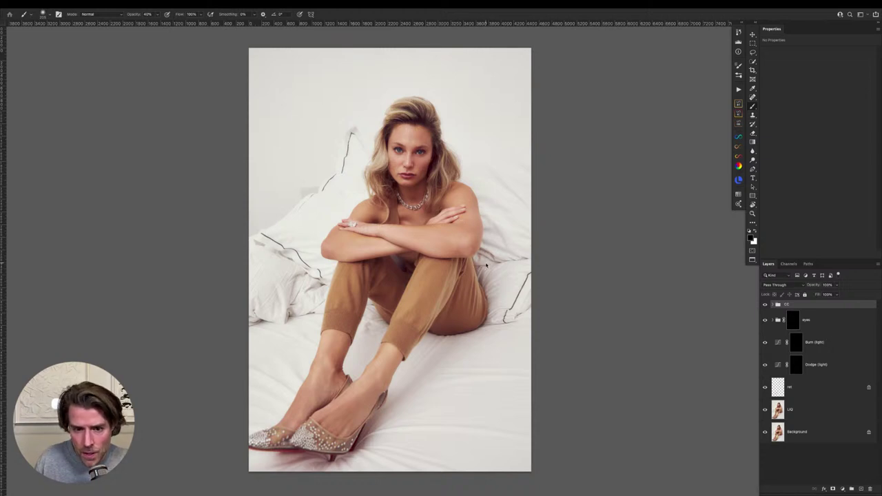
Stamp all visible layers into a new layer above the CC group, discarding the first stamped copy
{"action": "key", "text": "ctrl+shift+alt+e"}
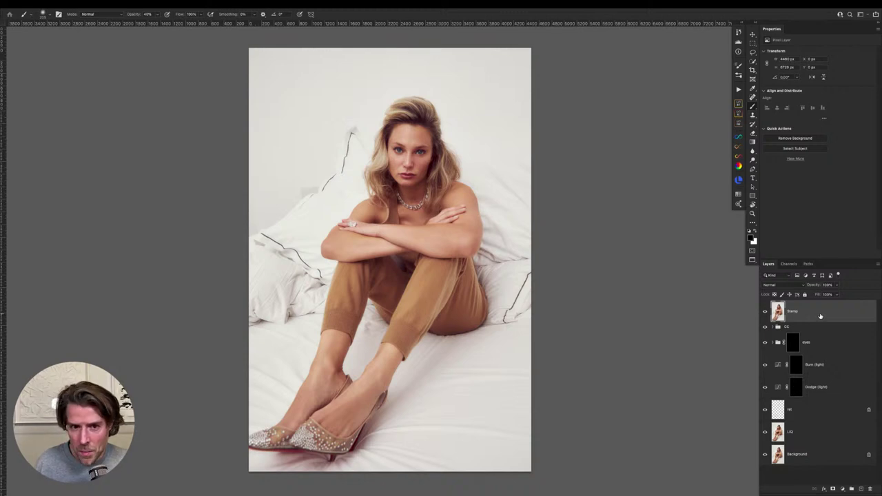
{"action": "left_click_drag", "start_coordinate": [819, 317], "coordinate": [870, 489]}
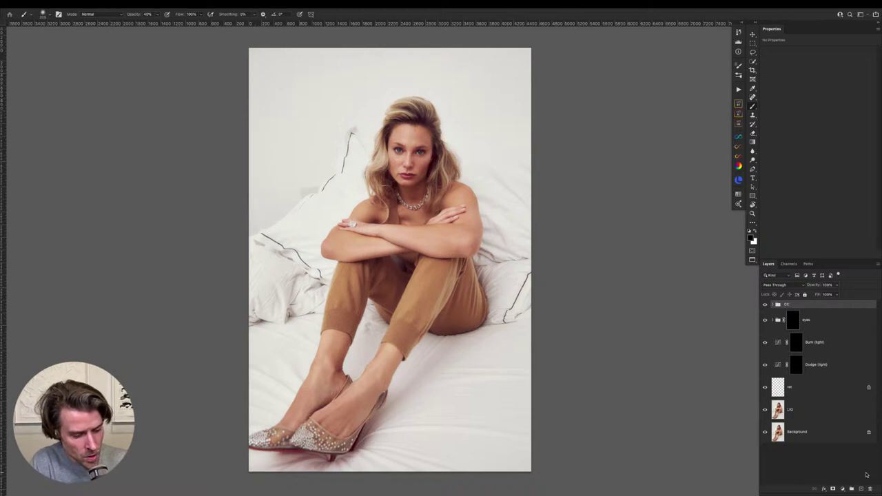
{"action": "key", "text": "ctrl+alt+shift+e"}
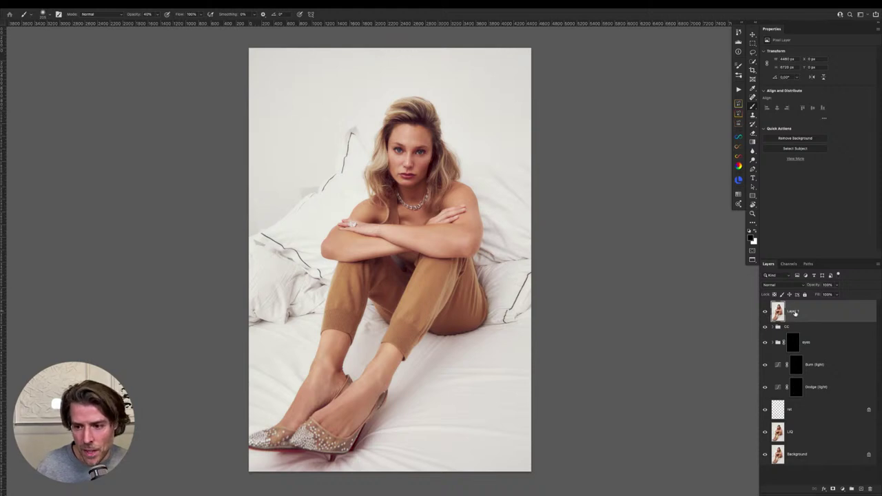
Rename the stamped layer as sharpen and convert it to a Smart Object
{"action": "double_click", "coordinate": [794, 312]}
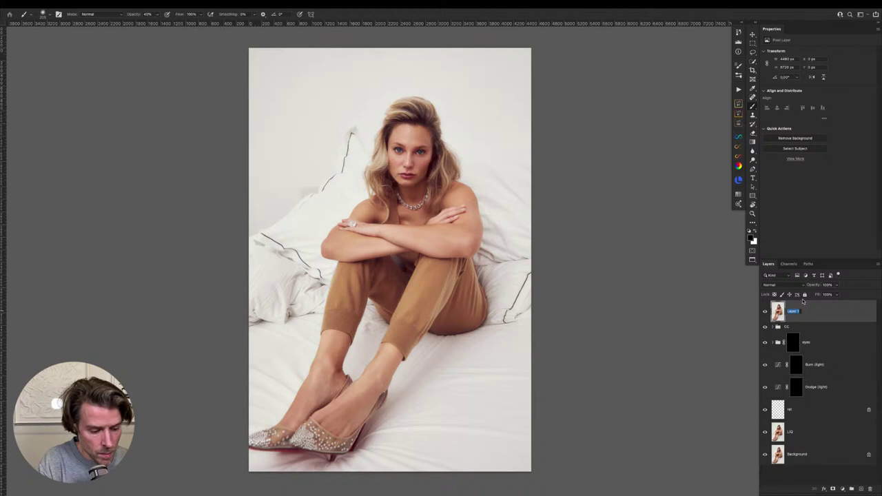
{"action": "type", "text": "sharpen"}
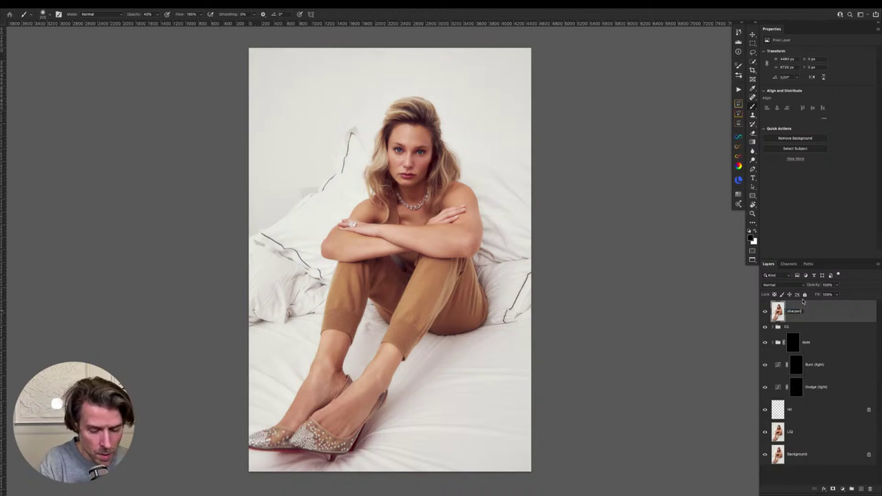
{"action": "key", "text": "Return"}
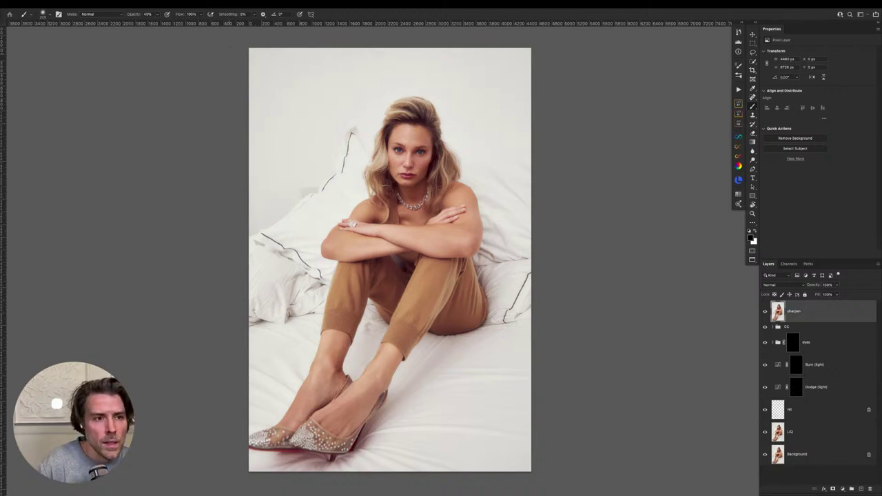
{"action": "right_click", "coordinate": [824, 311]}
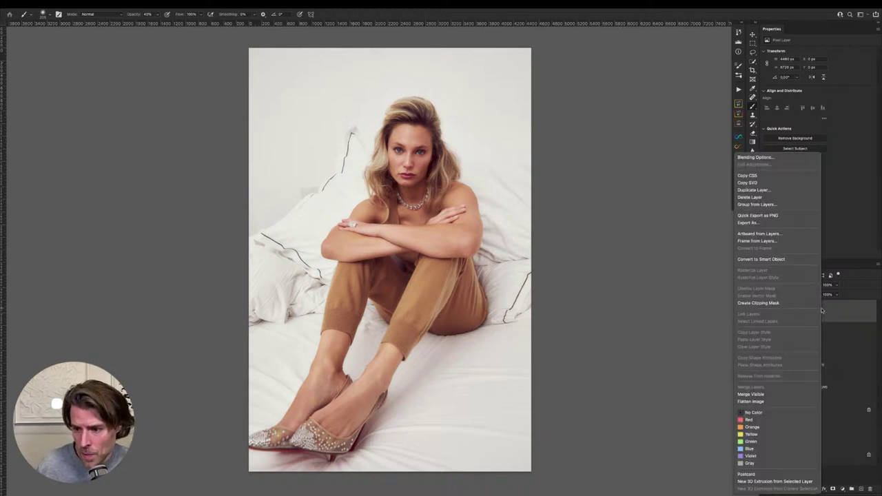
{"action": "left_click", "coordinate": [788, 260]}
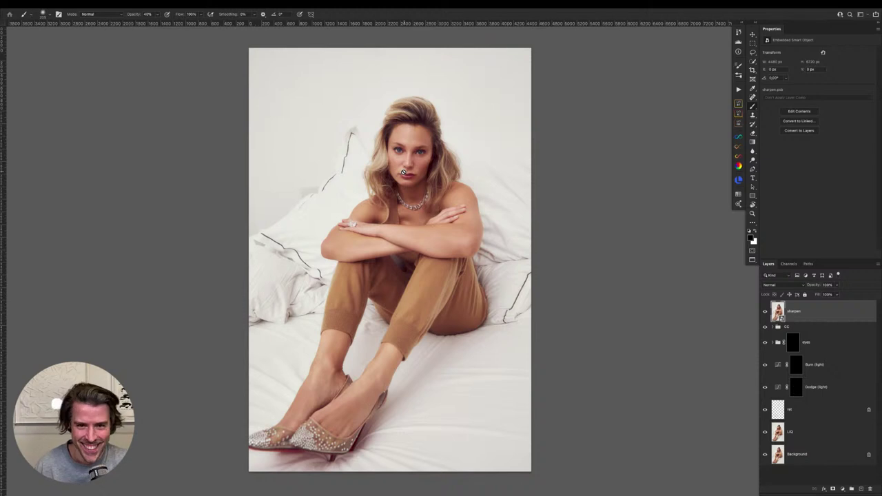
Open Unsharp Mask on the sharpen layer and, viewing the face up close, set radius 1.2 pixels and amount 180%
{"action": "left_click", "coordinate": [161, 3]}
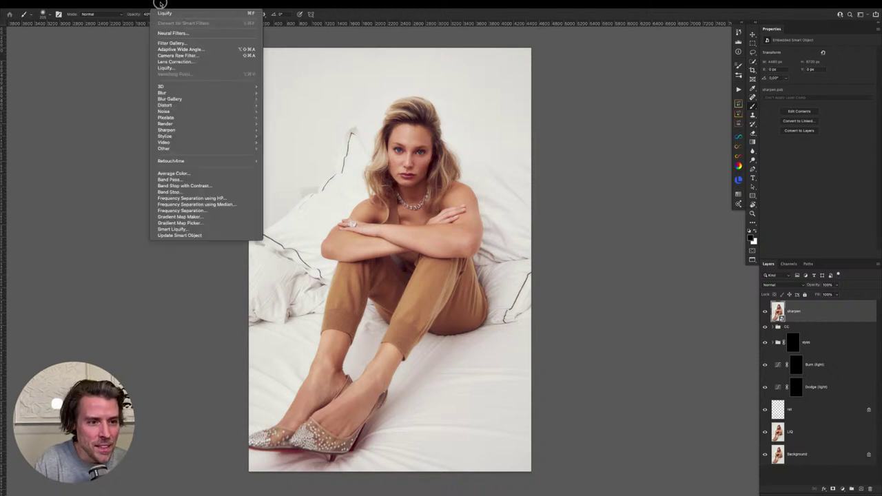
{"action": "mouse_move", "coordinate": [204, 129]}
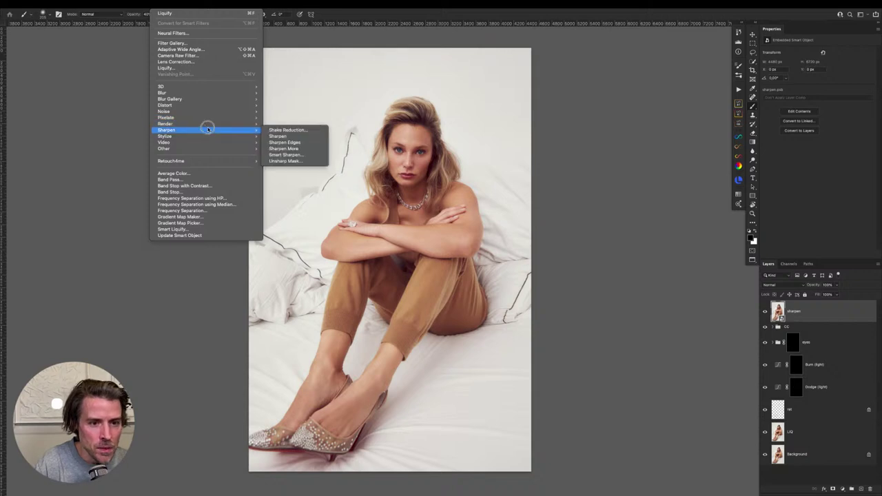
{"action": "left_click", "coordinate": [283, 162]}
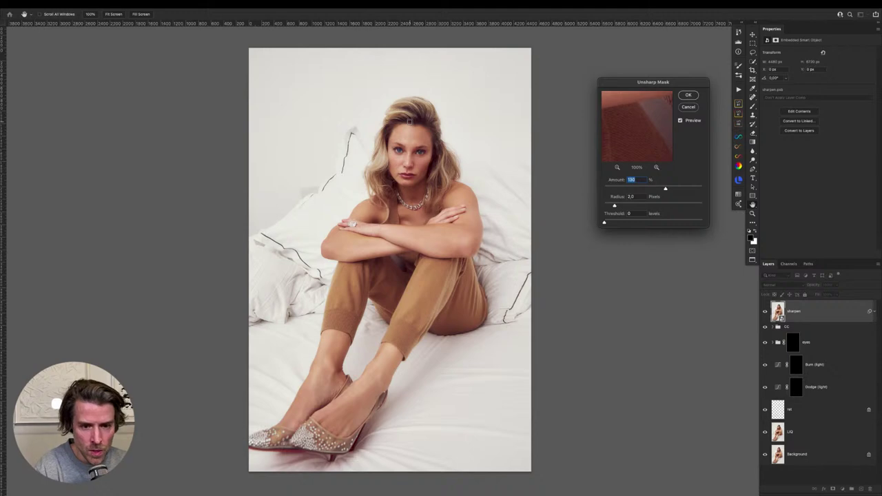
{"action": "key", "text": "ctrl+alt+0"}
{"action": "left_click_drag", "start_coordinate": [321, 98], "coordinate": [439, 224]}
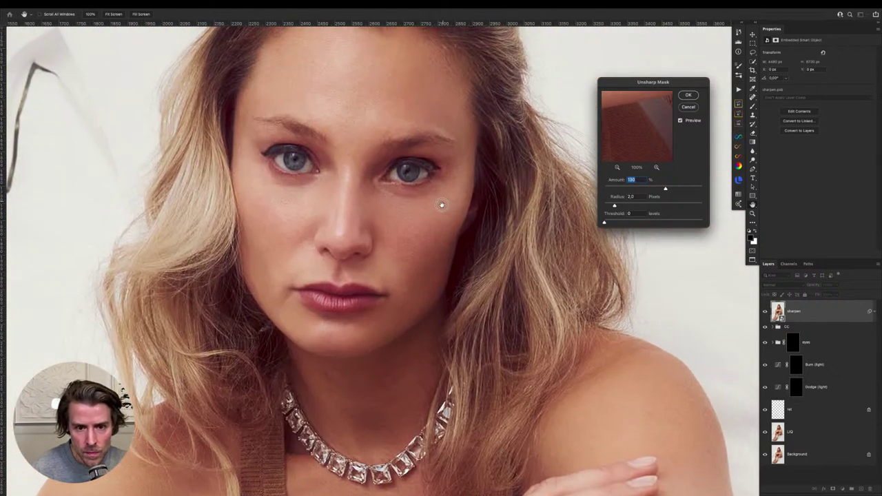
{"action": "scroll", "coordinate": [455, 201], "scroll_direction": "up", "scroll_amount": 2}
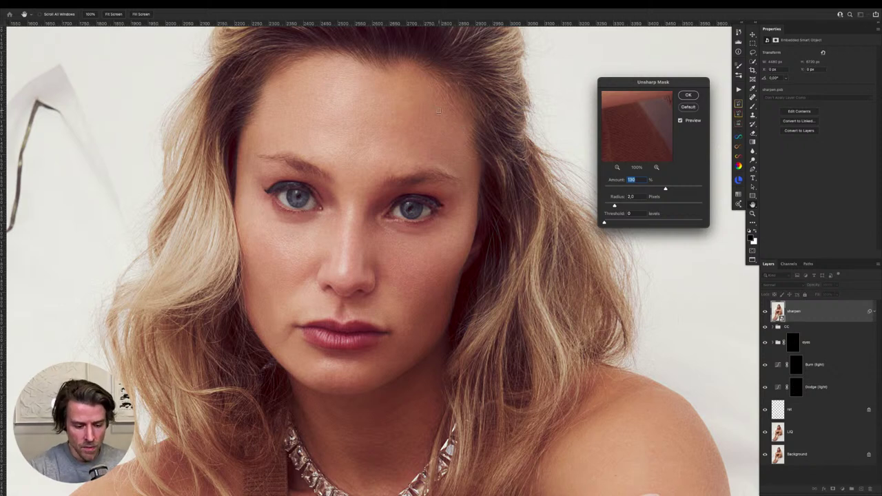
{"action": "scroll", "coordinate": [438, 111], "scroll_direction": "down", "scroll_amount": 2}
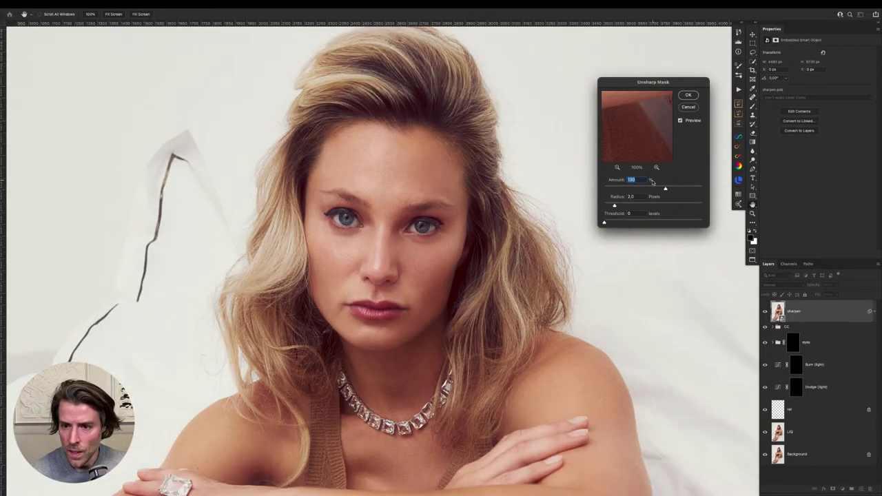
{"action": "left_click_drag", "start_coordinate": [614, 206], "coordinate": [610, 205]}
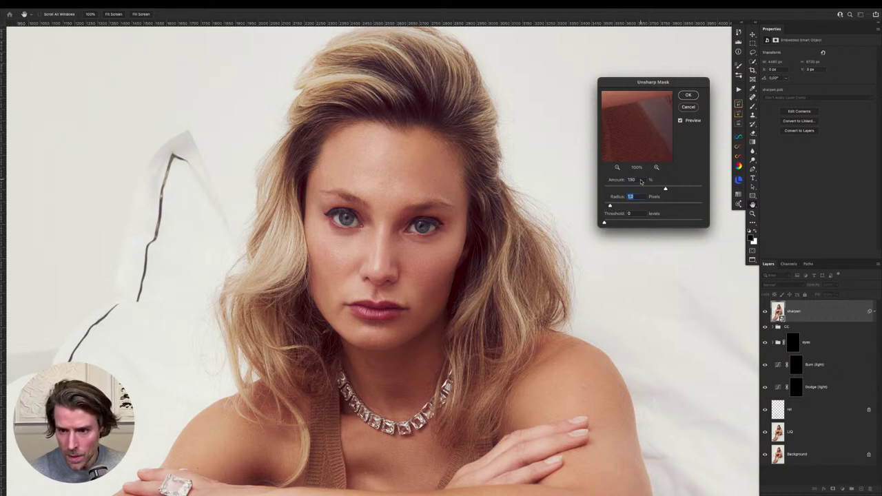
{"action": "double_click", "coordinate": [640, 180]}
{"action": "type", "text": "1"}
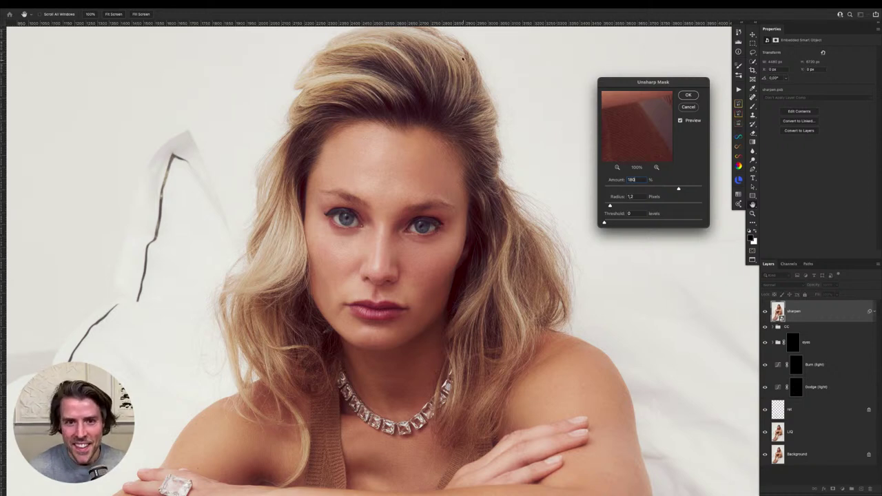
Compare the face with the sharpening preview off and on, apply the filter, and collapse the layer's Smart Filters list
{"action": "left_click", "coordinate": [680, 119]}
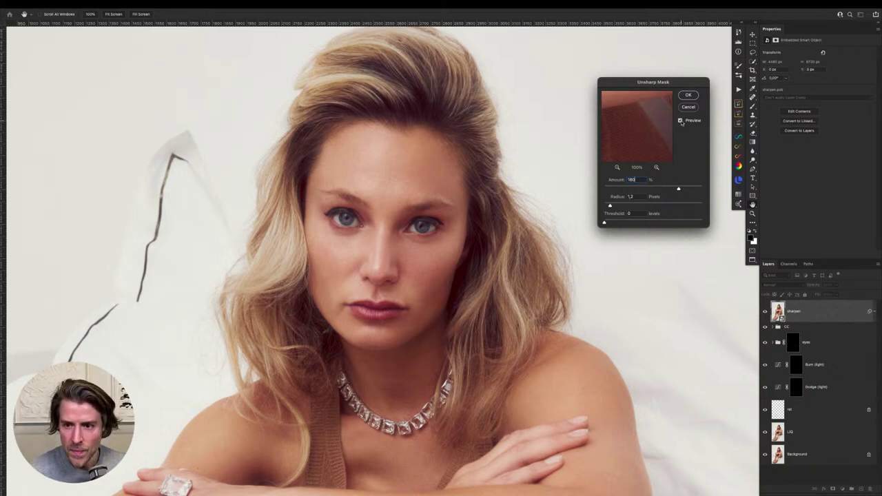
{"action": "left_click", "coordinate": [681, 121]}
{"action": "left_click", "coordinate": [680, 122]}
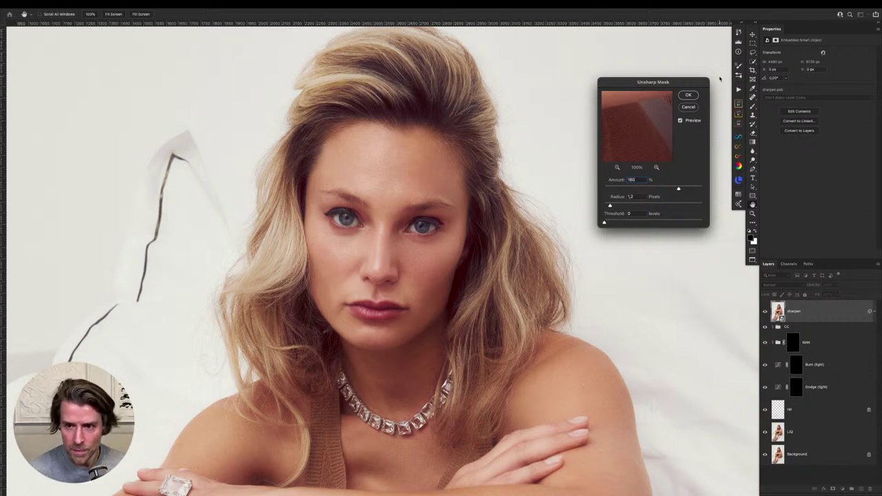
{"action": "left_click", "coordinate": [689, 97]}
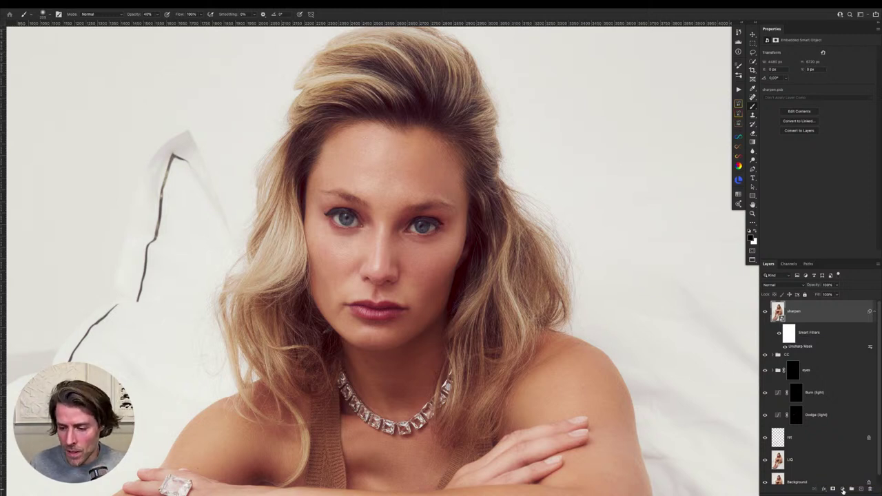
{"action": "left_click", "coordinate": [876, 312]}
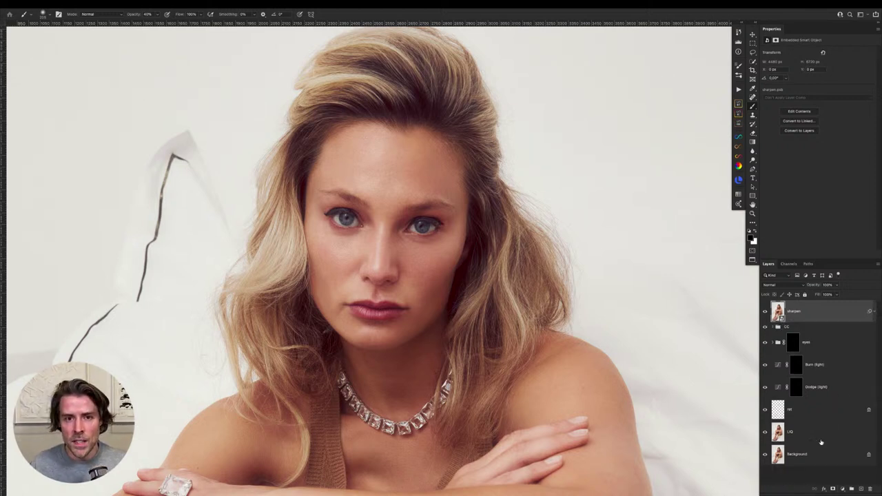
Add a Pattern fill layer above the sharpen layer using the second grain pattern in the second row
{"action": "left_click", "coordinate": [843, 489]}
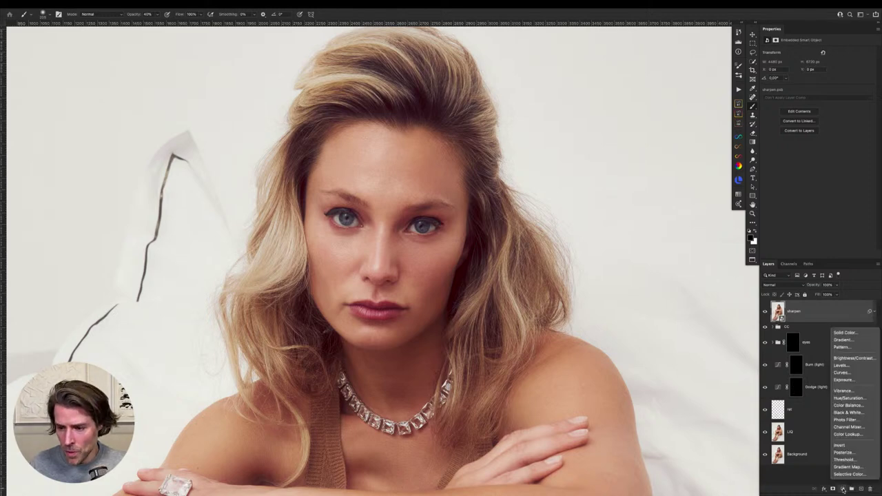
{"action": "left_click", "coordinate": [852, 347]}
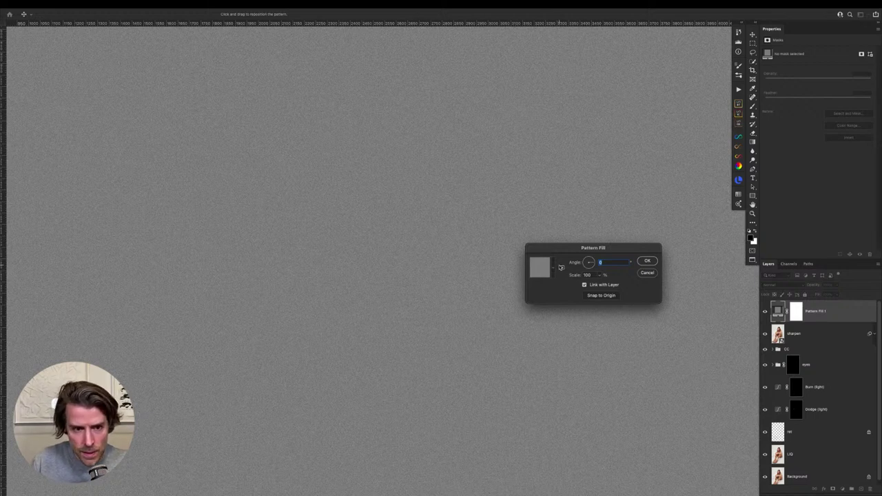
{"action": "left_click", "coordinate": [553, 269]}
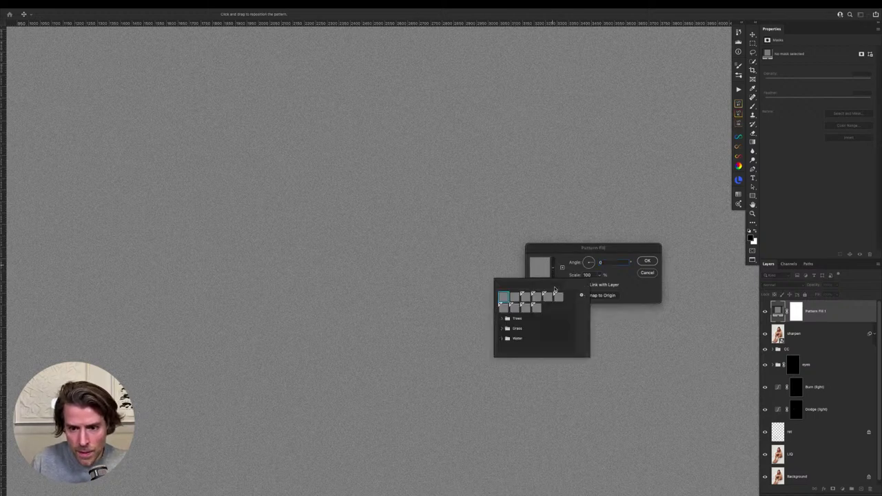
{"action": "left_click", "coordinate": [514, 309]}
{"action": "left_click", "coordinate": [525, 309]}
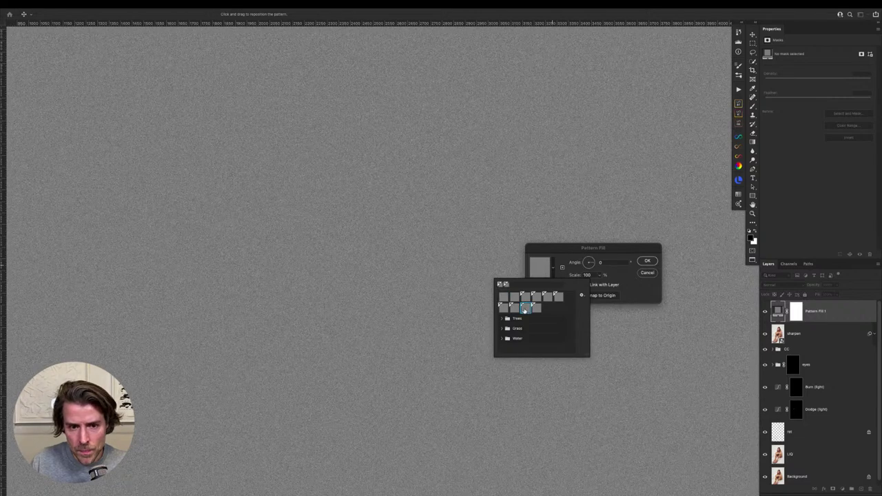
{"action": "left_click", "coordinate": [515, 310]}
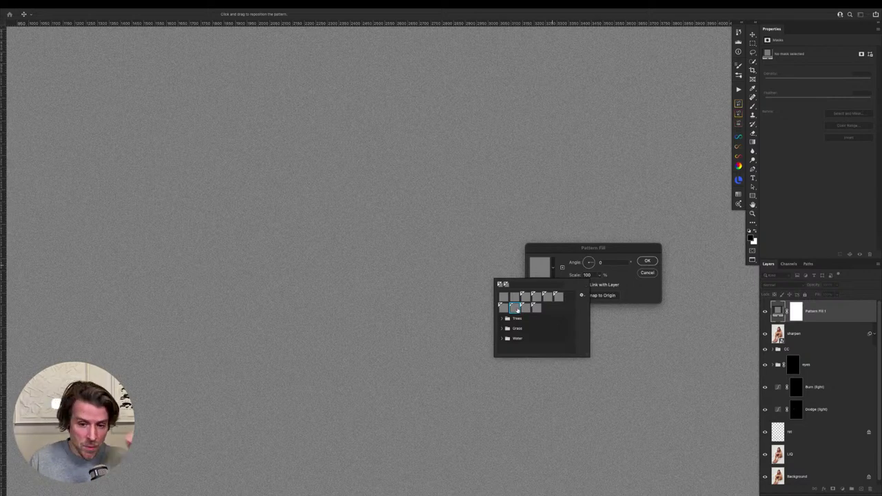
{"action": "left_click", "coordinate": [647, 261]}
{"action": "left_click", "coordinate": [647, 262]}
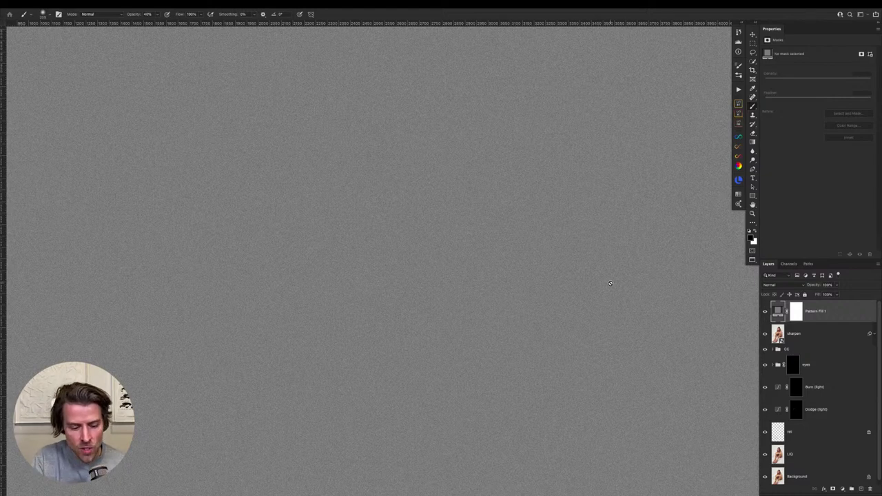
Try widening the canvas beyond its right edge with an unconstrained, full-height crop, and undo it
{"action": "key", "text": "ctrl+minus"}
{"action": "key", "text": "ctrl+minus"}
{"action": "key", "text": "ctrl+minus"}
{"action": "key", "text": "ctrl+minus"}
{"action": "scroll", "coordinate": [437, 268], "scroll_direction": "down", "scroll_amount": 2}
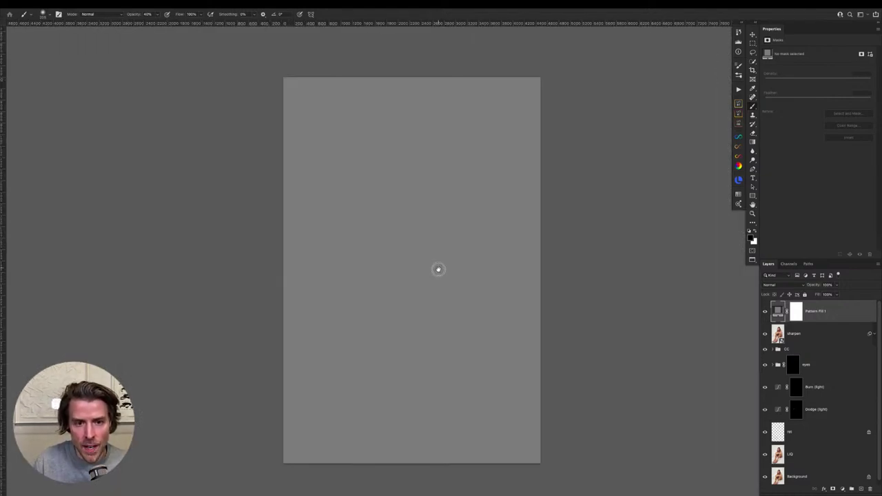
{"action": "key", "text": "c"}
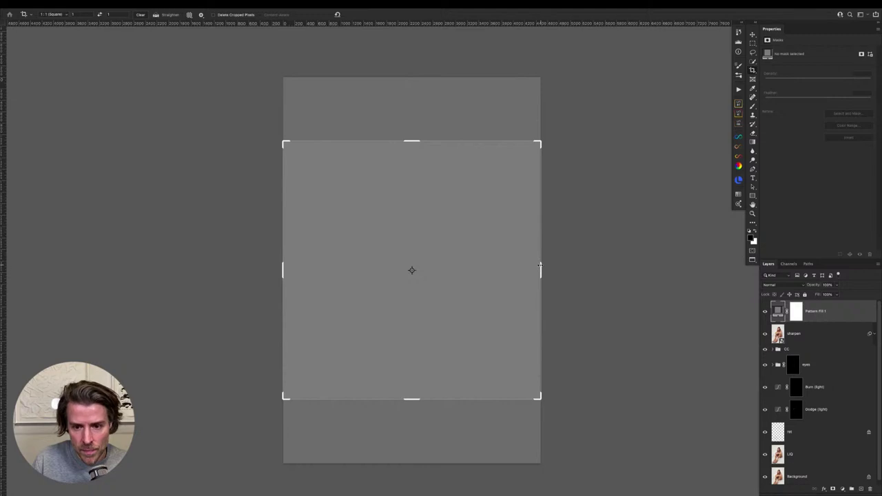
{"action": "left_click", "coordinate": [140, 15]}
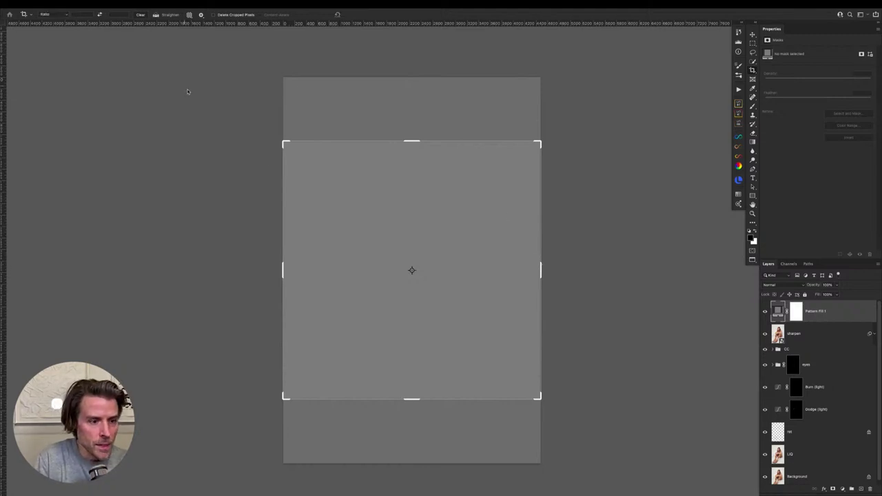
{"action": "left_click_drag", "start_coordinate": [412, 141], "coordinate": [416, 108]}
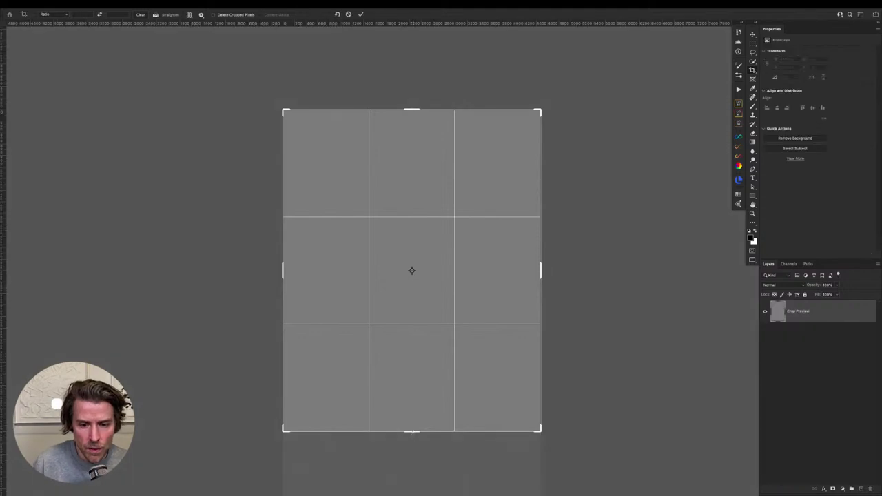
{"action": "left_click_drag", "start_coordinate": [412, 433], "coordinate": [411, 463]}
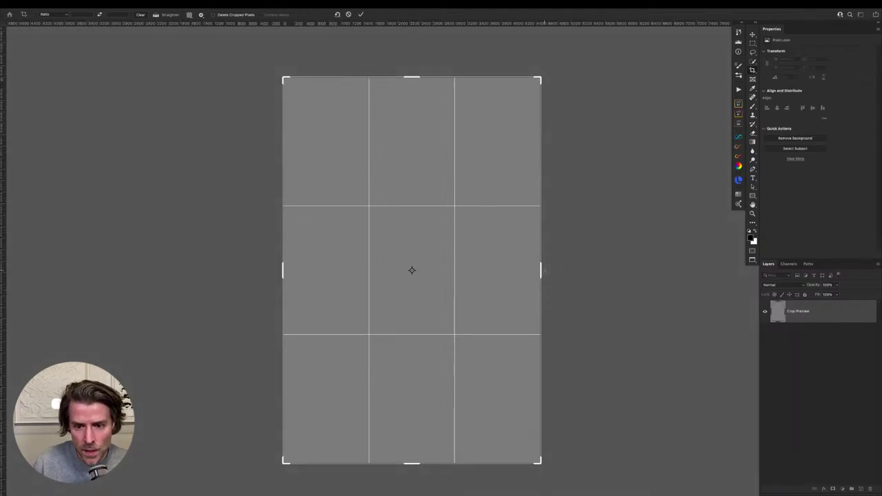
{"action": "left_click_drag", "start_coordinate": [543, 271], "coordinate": [587, 266]}
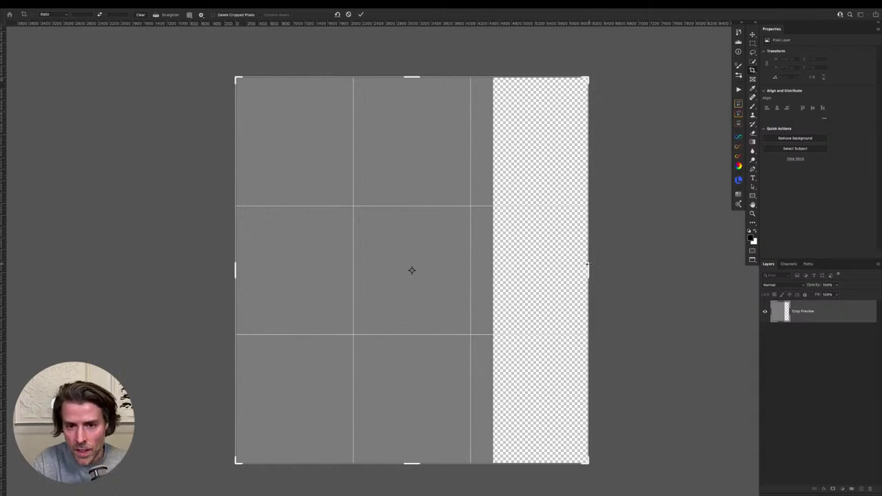
{"action": "key", "text": "Return"}
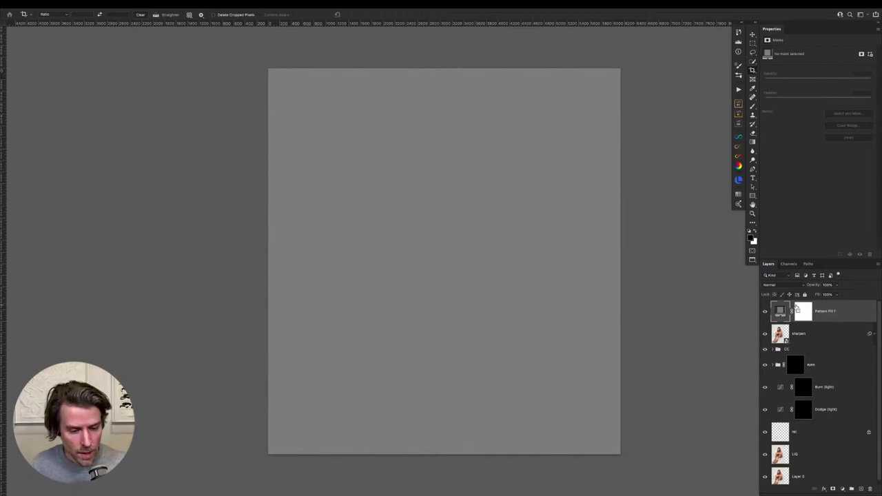
{"action": "key", "text": "ctrl+z"}
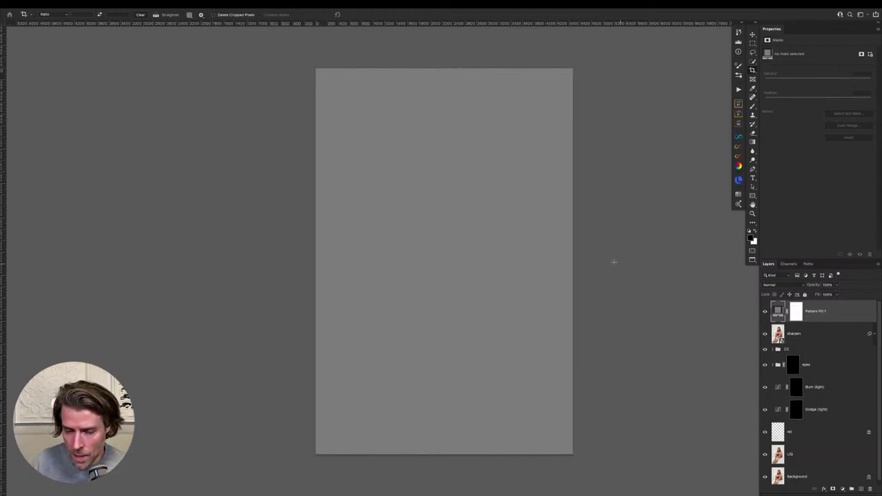
Reopen the pattern fill's settings and try grain scales of 150% and 125% at closer magnification
{"action": "scroll", "coordinate": [459, 181], "scroll_direction": "up", "scroll_amount": 3}
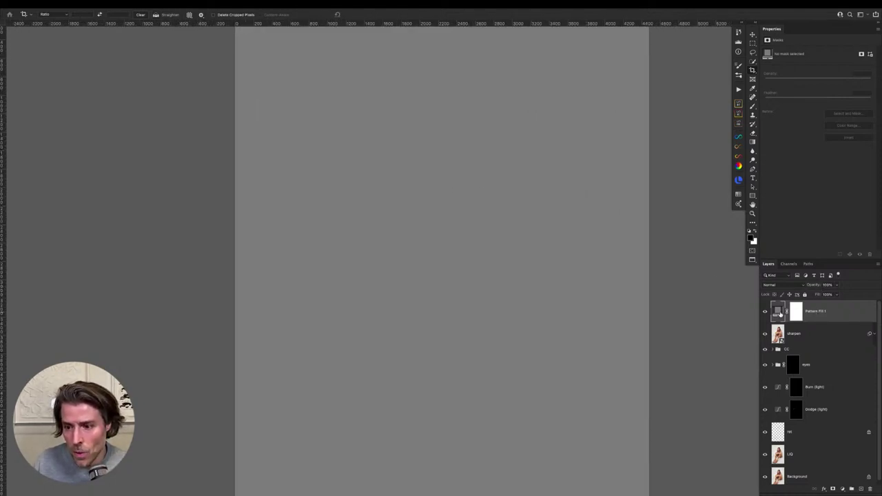
{"action": "double_click", "coordinate": [777, 312]}
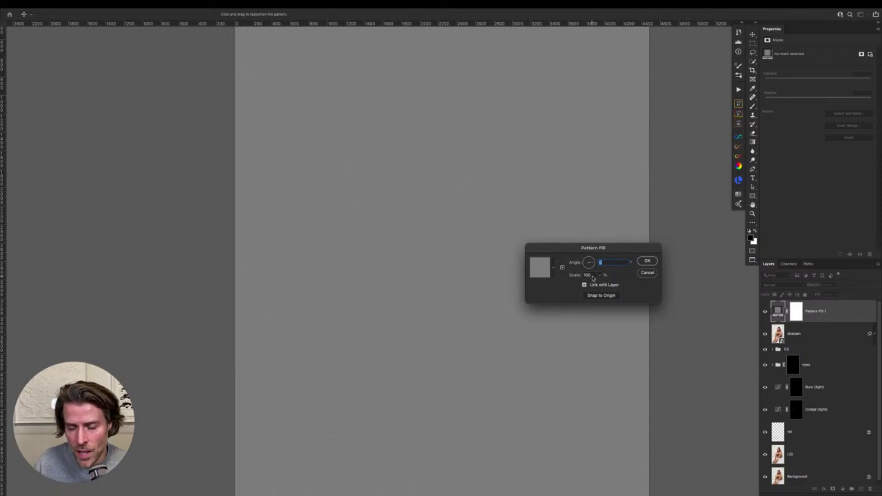
{"action": "key", "text": "Tab"}
{"action": "scroll", "coordinate": [376, 231], "scroll_direction": "up", "scroll_amount": 1}
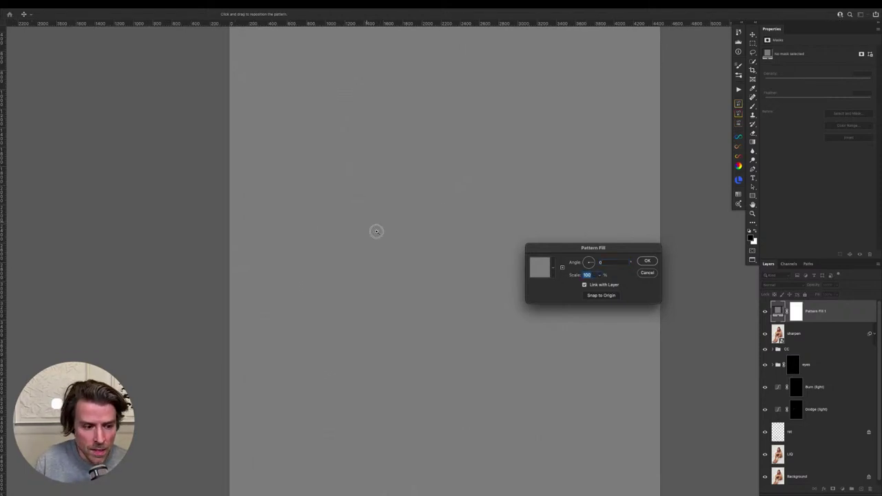
{"action": "scroll", "coordinate": [376, 231], "scroll_direction": "up", "scroll_amount": 2}
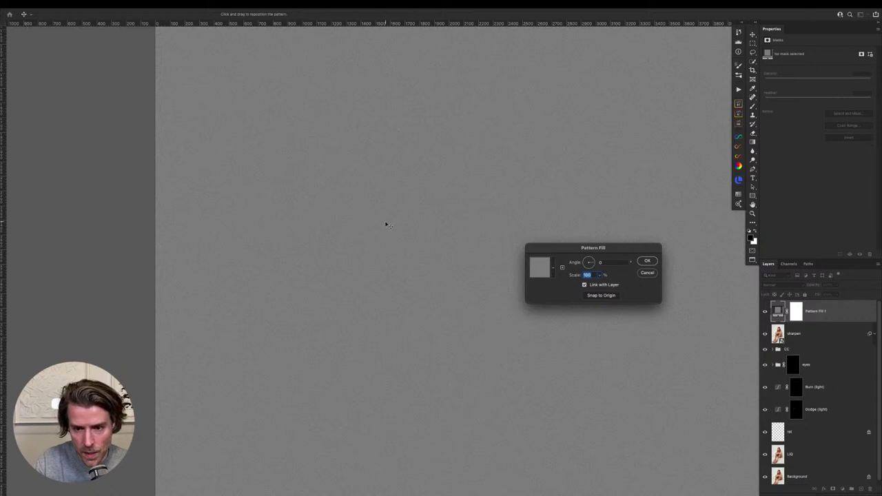
{"action": "type", "text": "150"}
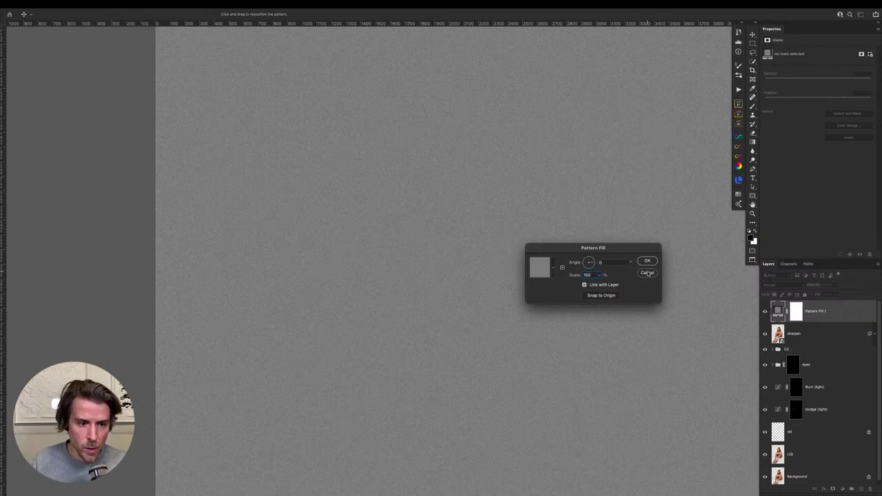
{"action": "double_click", "coordinate": [587, 275]}
{"action": "type", "text": "125"}
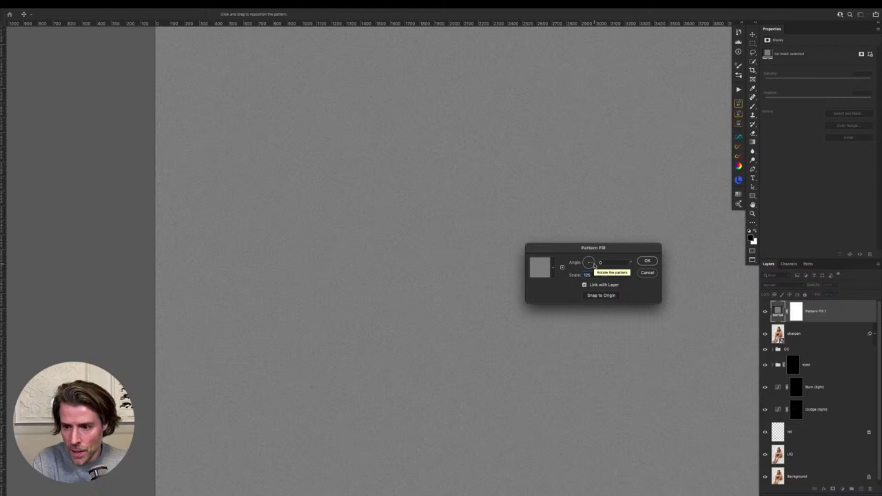
{"action": "type", "text": "c"}
Set the Pattern Fill layer's blend mode to Soft Light and inspect the grain on the face
{"action": "left_click", "coordinate": [783, 288]}
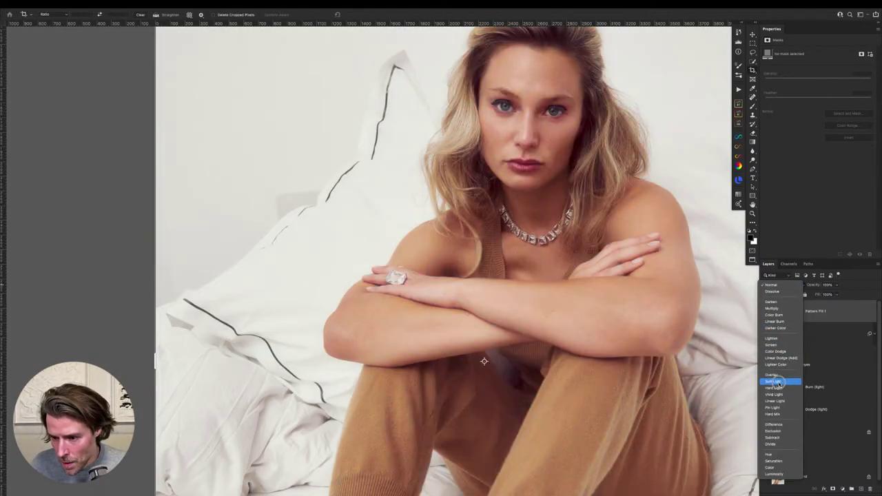
{"action": "left_click", "coordinate": [775, 381]}
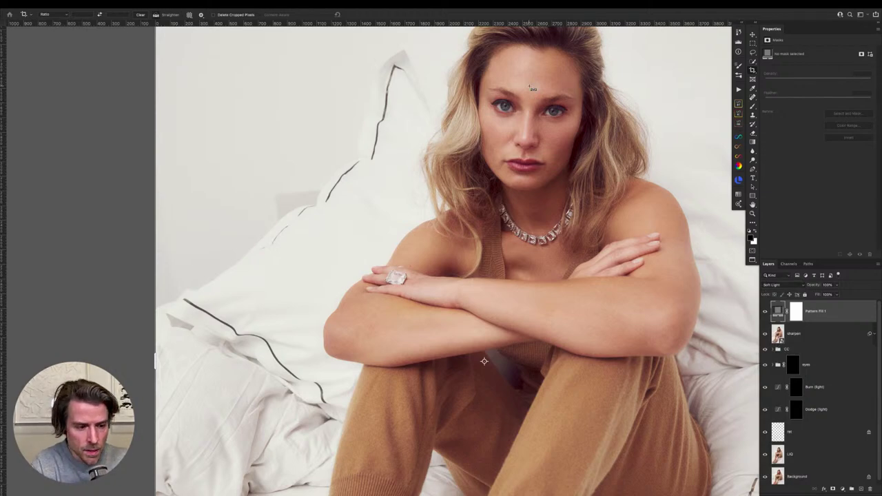
{"action": "key", "text": "super+equal"}
{"action": "scroll", "coordinate": [538, 494], "scroll_direction": "up", "scroll_amount": 10}
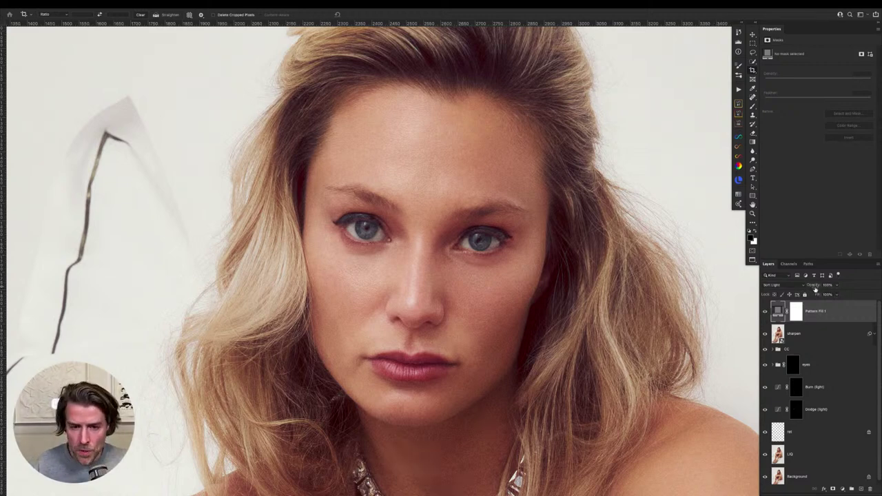
Inspect the grain on the face and upper body, and compare the face with the Background layer alone
{"action": "scroll", "coordinate": [636, 329], "scroll_direction": "down", "scroll_amount": 4}
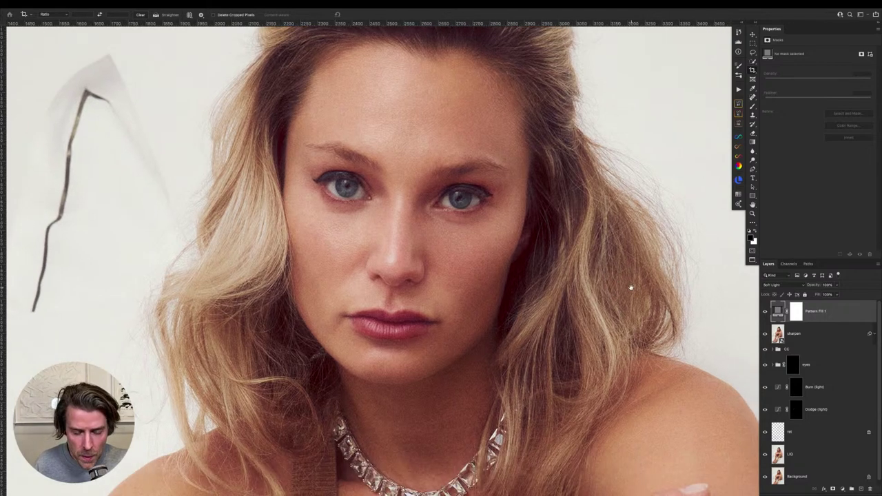
{"action": "scroll", "coordinate": [656, 329], "scroll_direction": "down", "scroll_amount": 2}
{"action": "scroll", "coordinate": [656, 329], "scroll_direction": "right", "scroll_amount": 2}
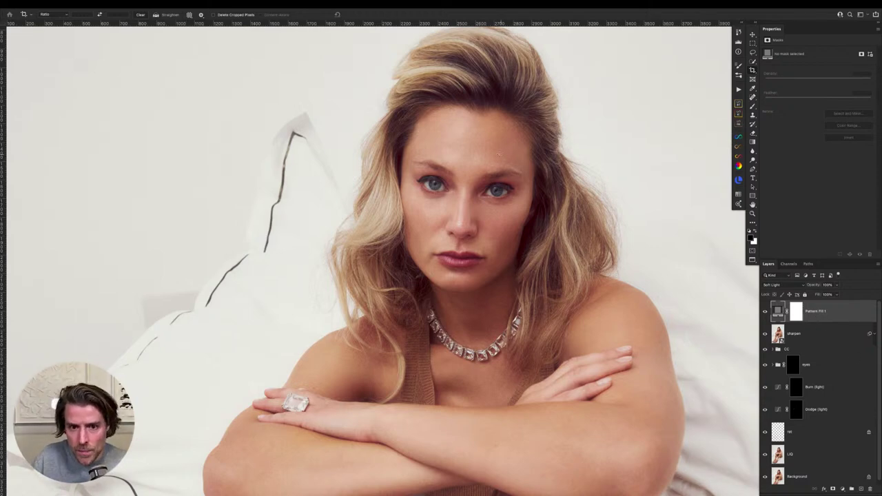
{"action": "scroll", "coordinate": [496, 153], "scroll_direction": "up", "scroll_amount": 3}
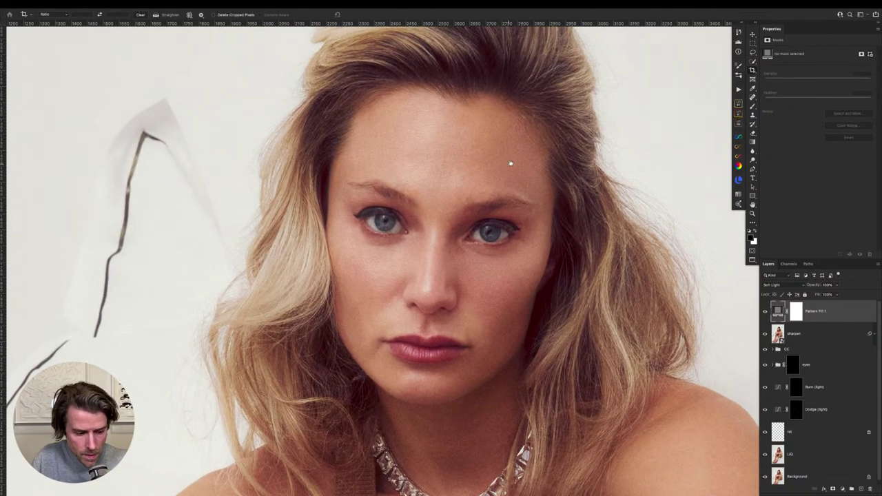
{"action": "scroll", "coordinate": [873, 344], "scroll_direction": "down", "scroll_amount": 1}
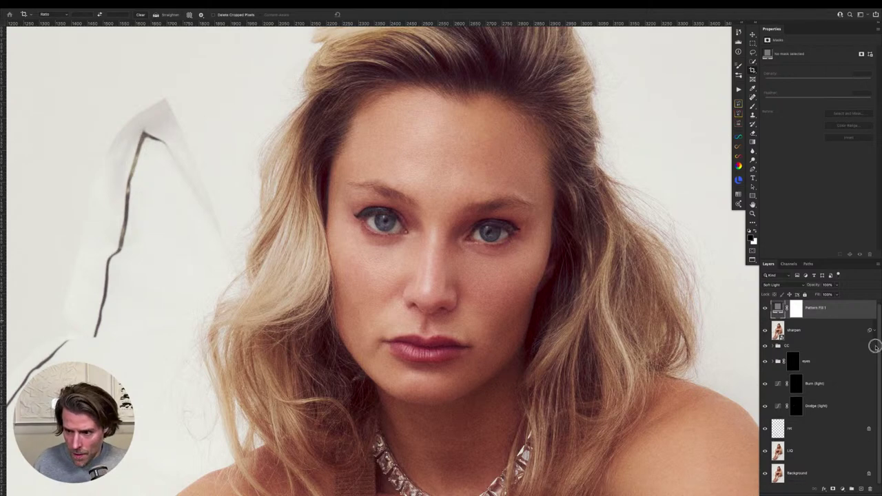
{"action": "scroll", "coordinate": [874, 413], "scroll_direction": "up", "scroll_amount": 1}
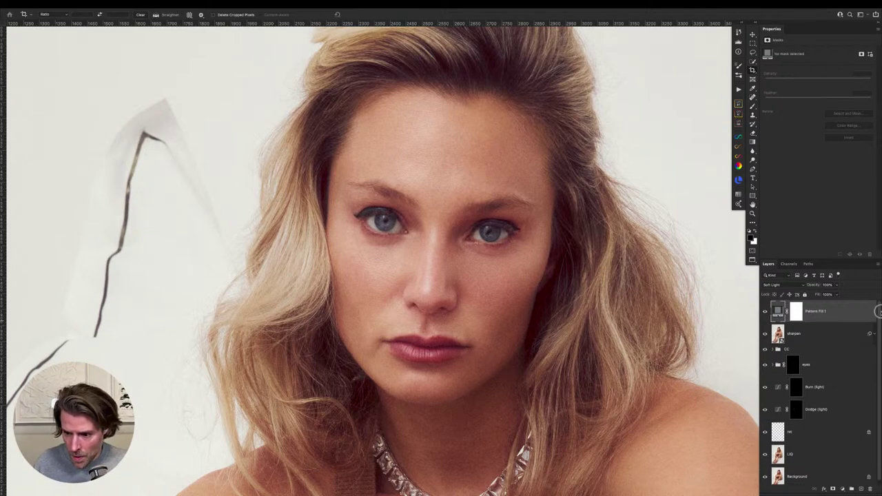
{"action": "left_click", "coordinate": [765, 477], "text": "alt"}
{"action": "left_click", "coordinate": [765, 477], "text": "alt"}
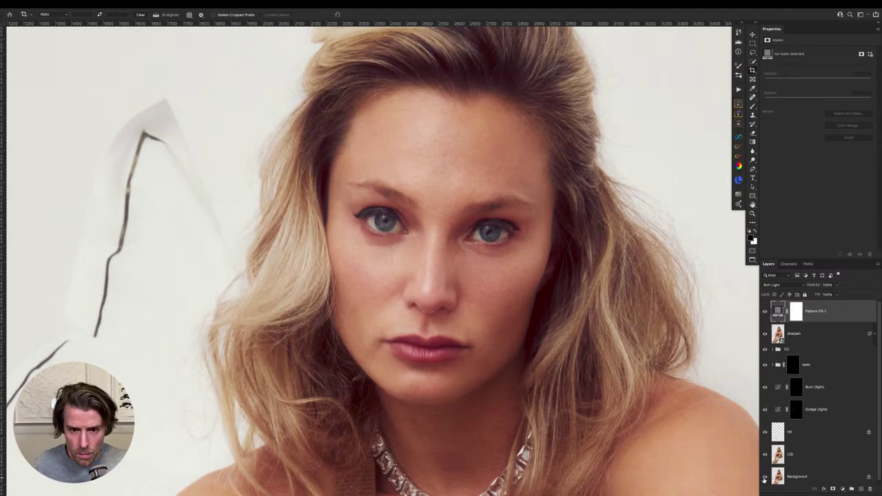
Compare the whole retouched image with the original by isolating the Background layer and restoring all layers
{"action": "key", "text": "ctrl+minus"}
{"action": "key", "text": "ctrl+minus"}
{"action": "key", "text": "ctrl+minus"}
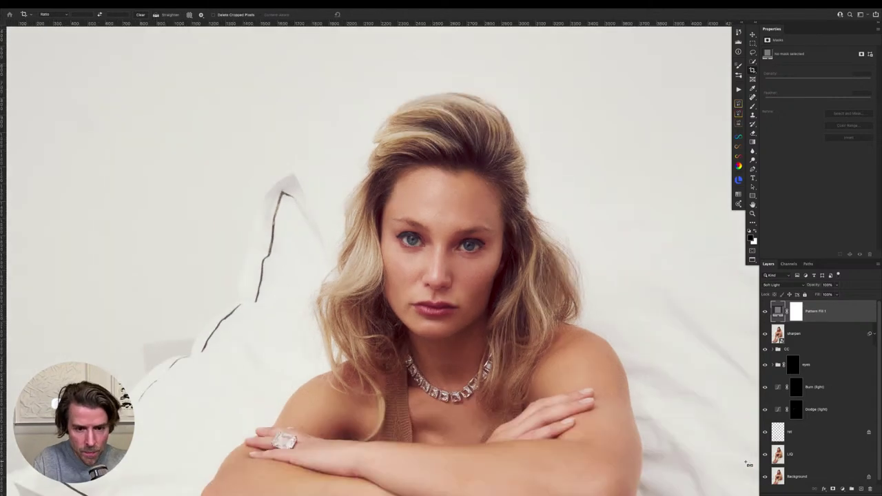
{"action": "key", "text": "ctrl+minus"}
{"action": "key", "text": "ctrl+0"}
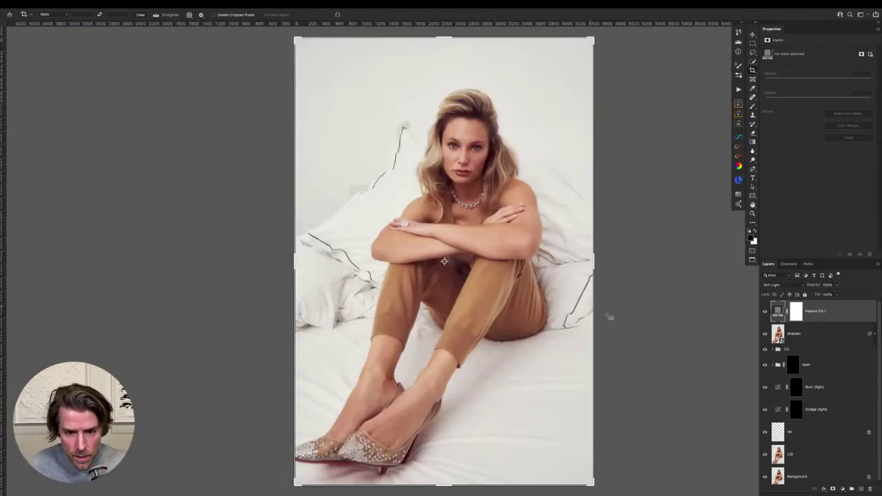
{"action": "key", "text": "v"}
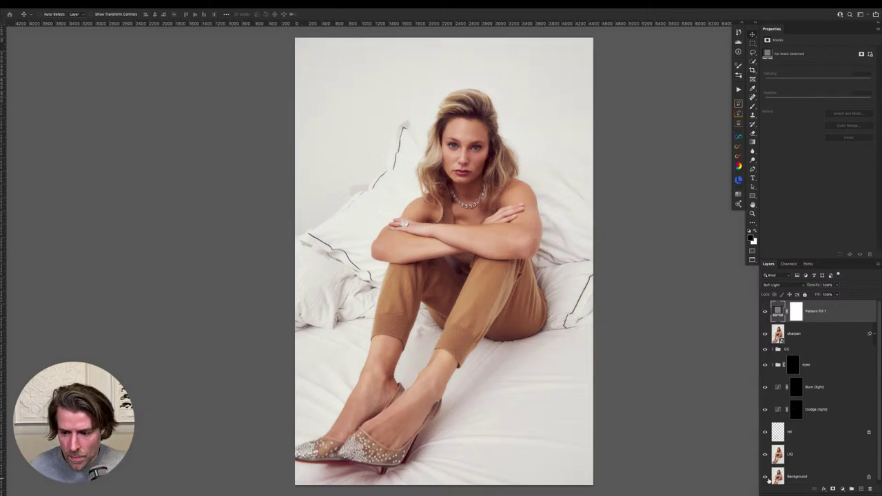
{"action": "left_click", "coordinate": [765, 477], "text": "alt"}
{"action": "left_click", "coordinate": [765, 477], "text": "alt"}
{"action": "left_click", "coordinate": [765, 477], "text": "alt"}
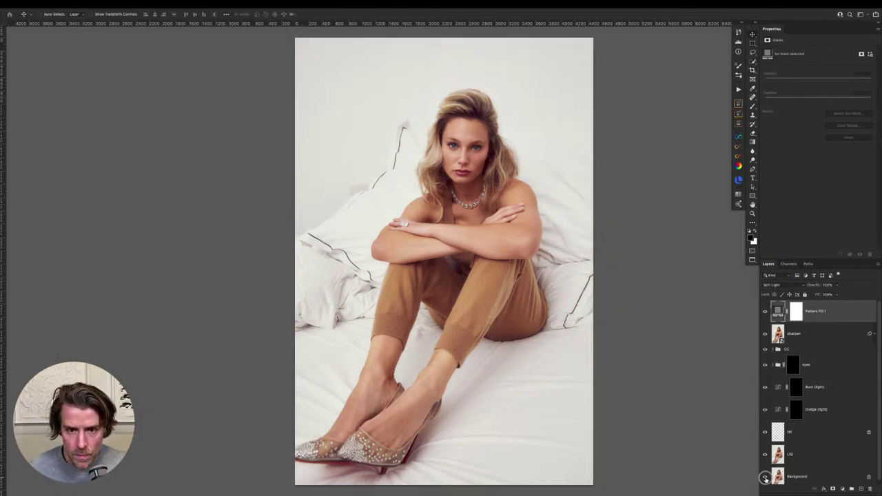
{"action": "left_click", "coordinate": [766, 477], "text": "alt"}
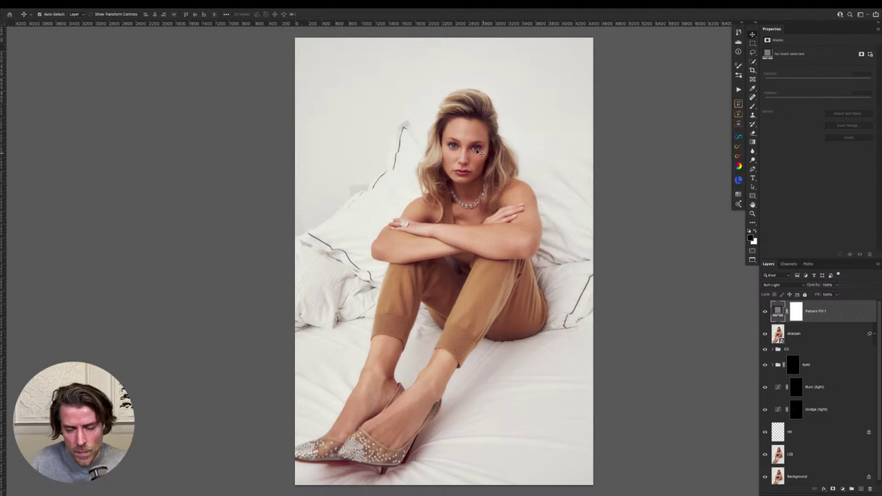
Compare the face and crossed arms with the Background layer alone, and review the full composition
{"action": "scroll", "coordinate": [483, 186], "scroll_direction": "up", "scroll_amount": 5}
{"action": "scroll", "coordinate": [507, 226], "scroll_direction": "up", "scroll_amount": 2}
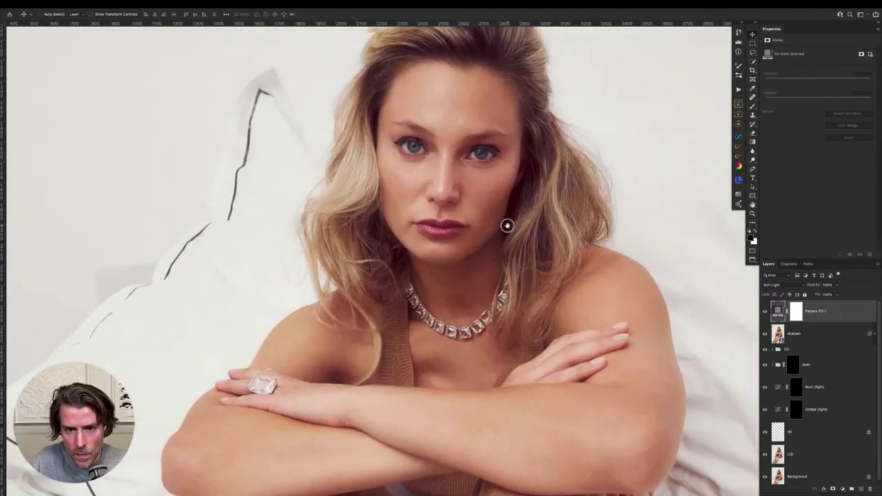
{"action": "left_click", "coordinate": [765, 477], "text": "alt"}
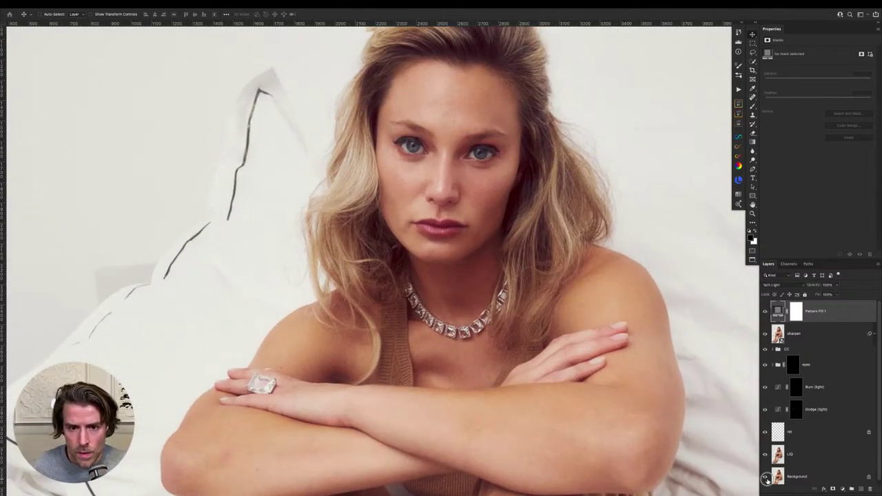
{"action": "left_click", "coordinate": [765, 477], "text": "alt"}
{"action": "left_click", "coordinate": [765, 477], "text": "alt"}
{"action": "left_click", "coordinate": [765, 477], "text": "alt"}
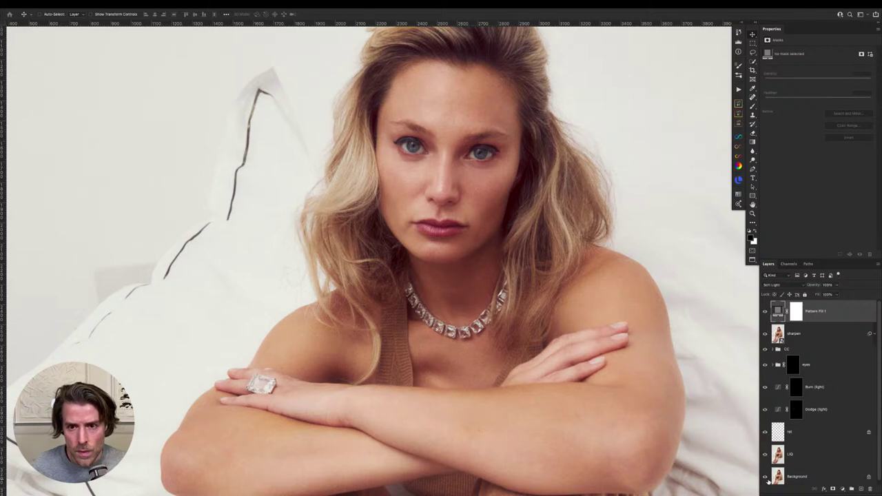
{"action": "left_click_drag", "start_coordinate": [512, 239], "coordinate": [496, 305]}
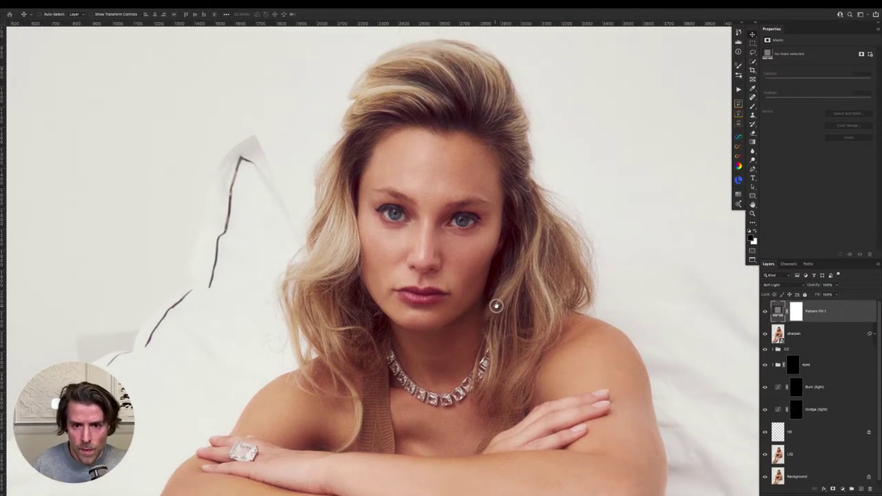
{"action": "scroll", "coordinate": [530, 262], "scroll_direction": "down", "scroll_amount": 5}
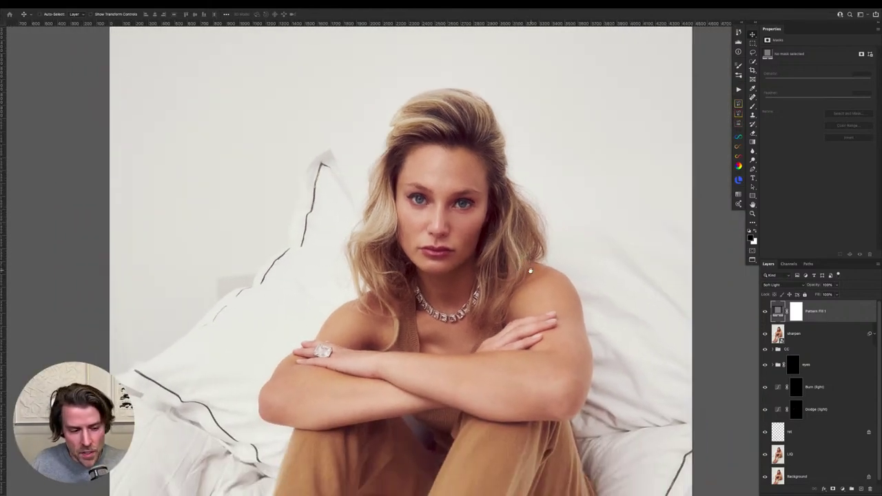
{"action": "scroll", "coordinate": [524, 272], "scroll_direction": "down", "scroll_amount": 2}
{"action": "scroll", "coordinate": [540, 292], "scroll_direction": "down", "scroll_amount": 3}
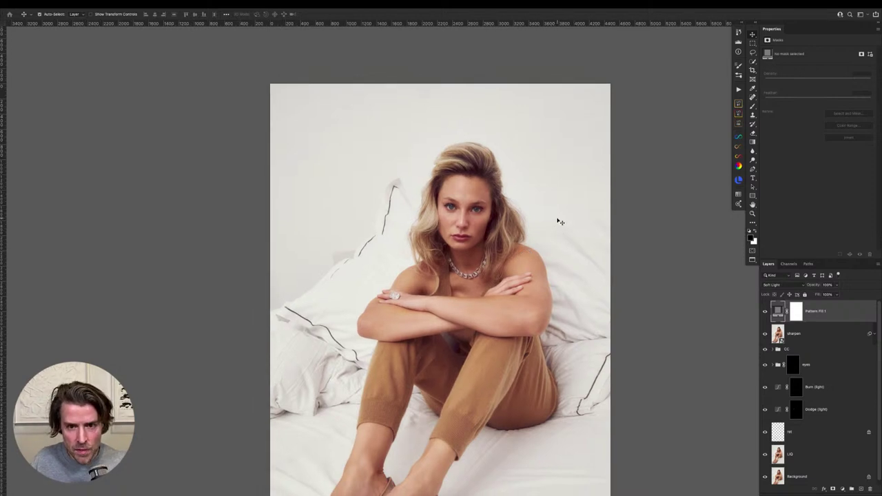
{"action": "scroll", "coordinate": [558, 227], "scroll_direction": "down", "scroll_amount": 1}
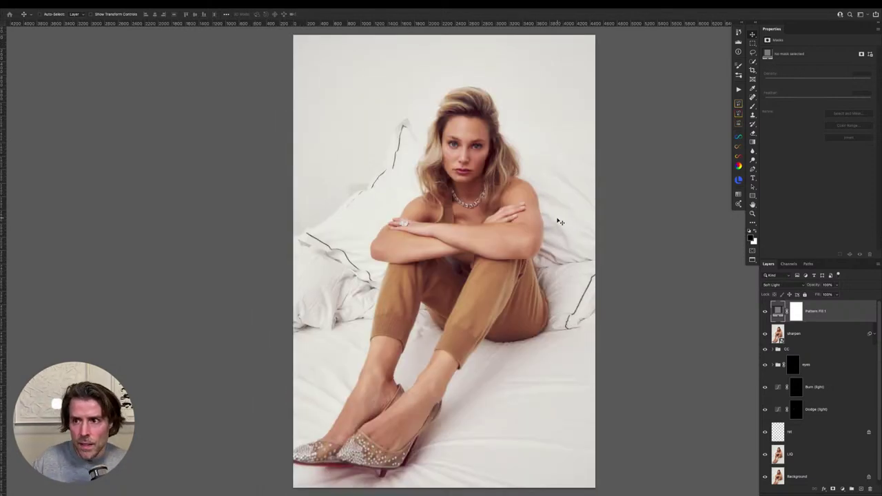
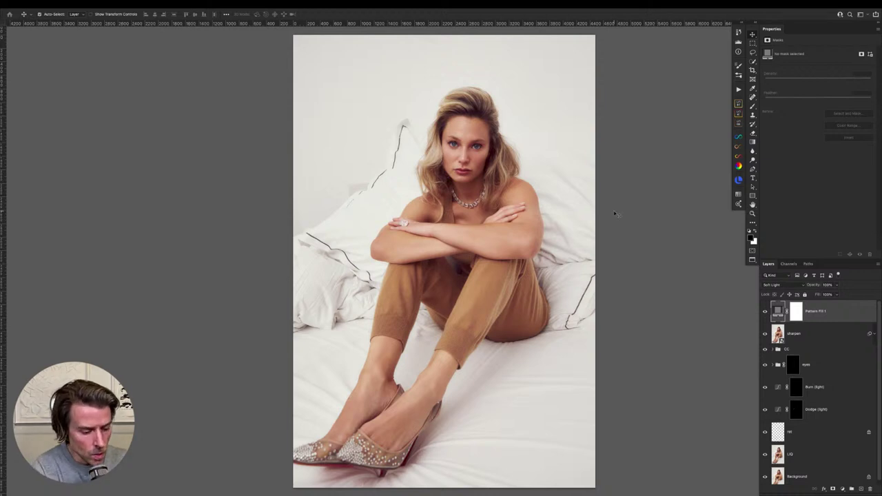
Duplicate the image with all its layers, replacing the end of the copy's name with "_final"
{"action": "key", "text": "super+o"}
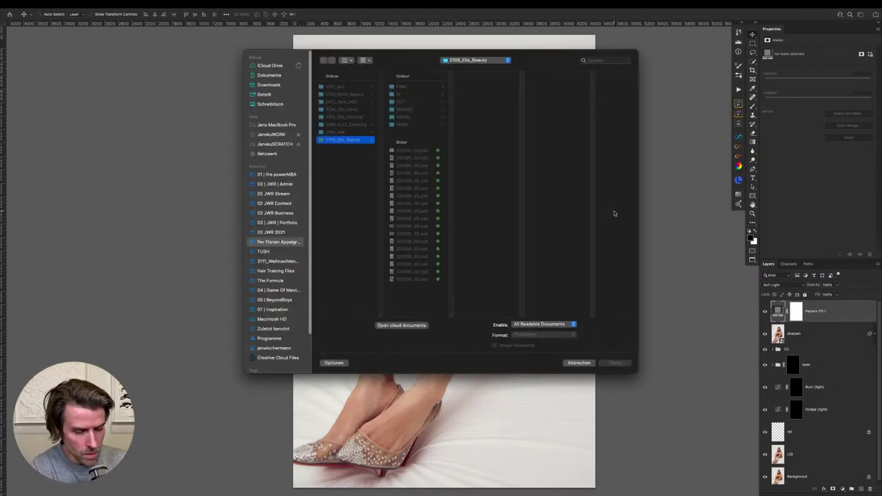
{"action": "left_click", "coordinate": [579, 363]}
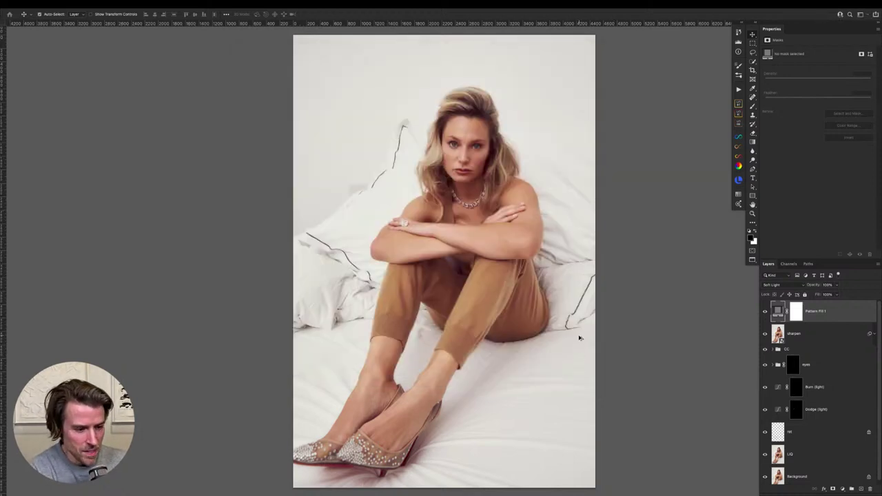
{"action": "key", "text": "super+alt+shift+d"}
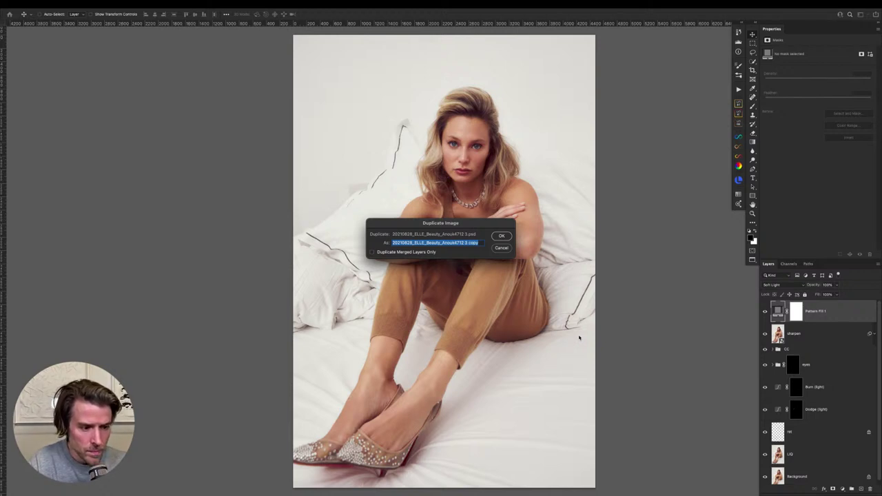
{"action": "key", "text": "Right"}
{"action": "key", "text": "BackSpace"}
{"action": "key", "text": "BackSpace"}
{"action": "key", "text": "BackSpace"}
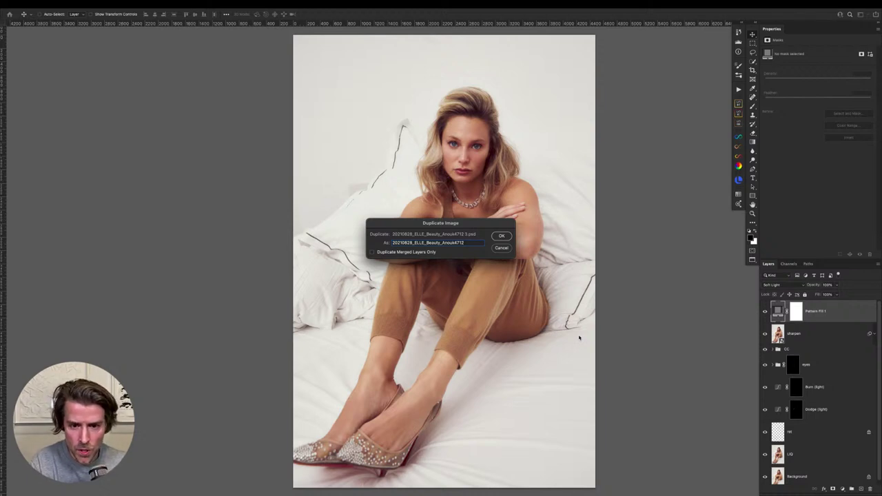
{"action": "type", "text": "_merge"}
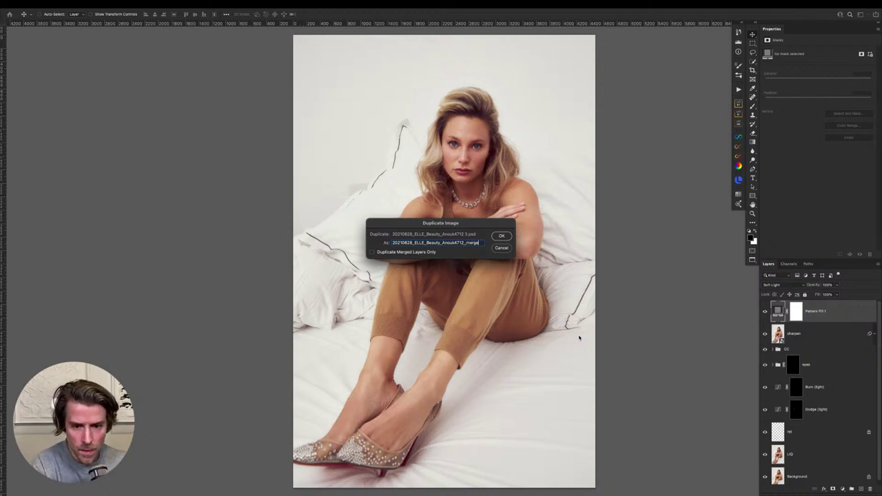
{"action": "key", "text": "BackSpace"}
{"action": "key", "text": "BackSpace"}
{"action": "key", "text": "BackSpace"}
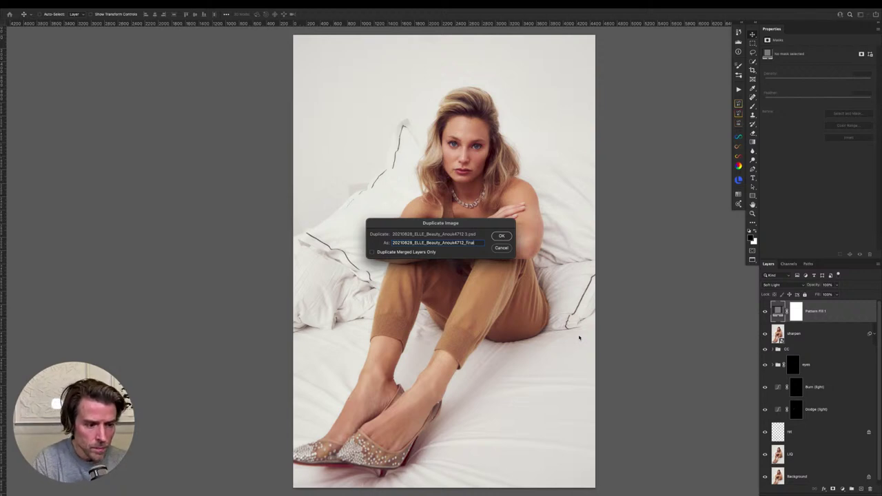
{"action": "key", "text": "Return"}
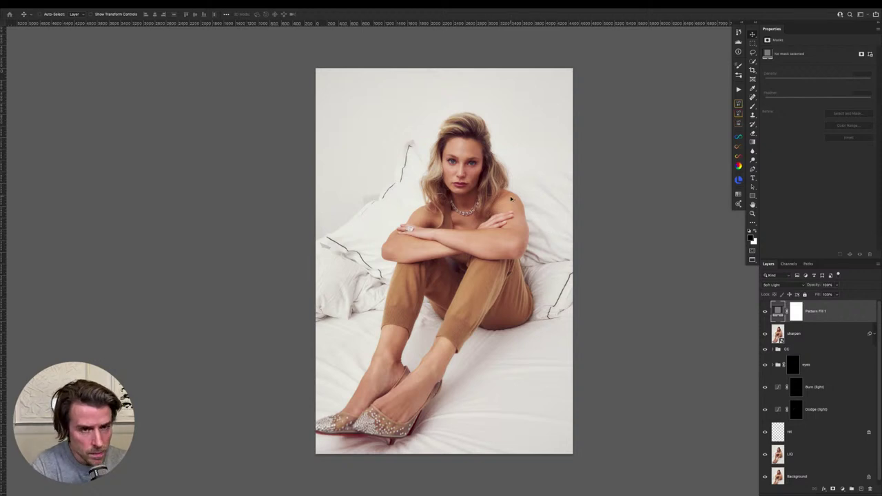
Place the duplicate's window beside the original and flatten the duplicate into a single Background layer
{"action": "key", "text": "shift+f"}
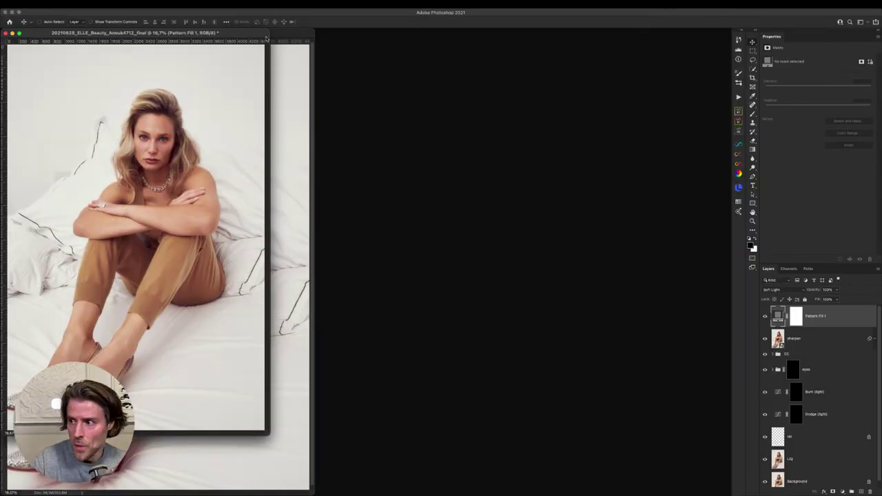
{"action": "left_click_drag", "start_coordinate": [237, 34], "coordinate": [562, 82]}
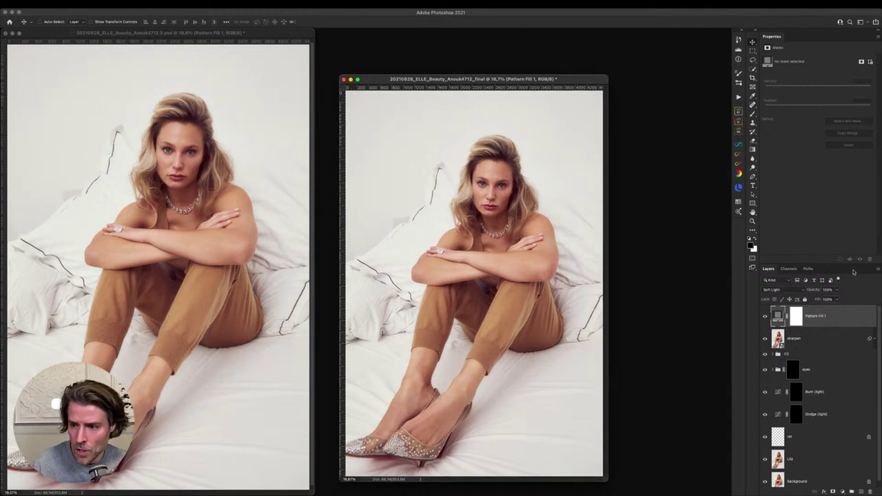
{"action": "left_click", "coordinate": [878, 269]}
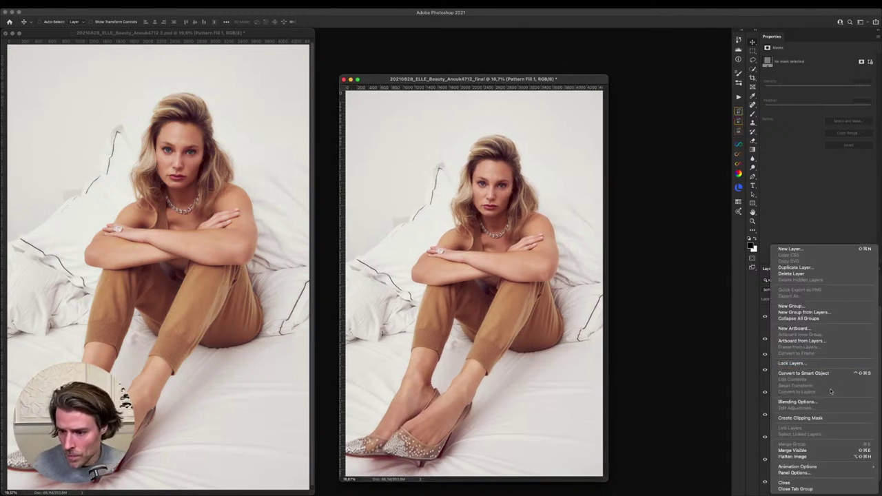
{"action": "left_click", "coordinate": [824, 460]}
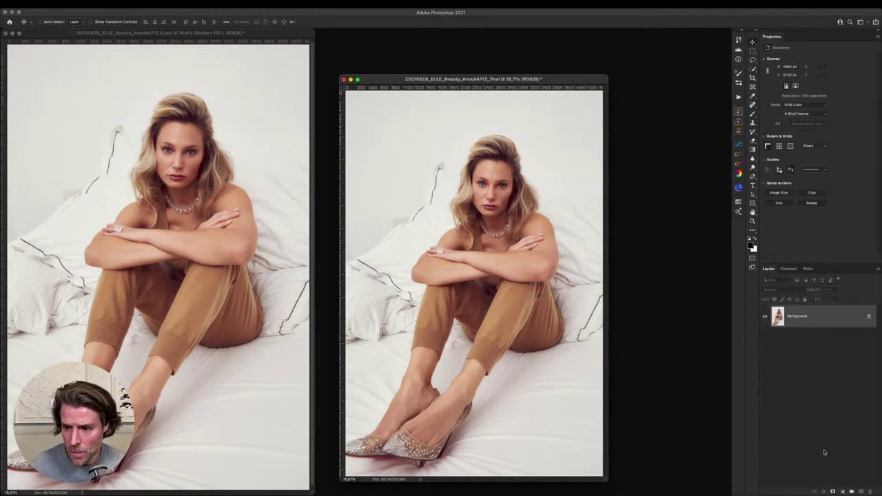
Check the flattened copy for extra channels, delete its Work Path, and return to its layers
{"action": "left_click", "coordinate": [790, 270]}
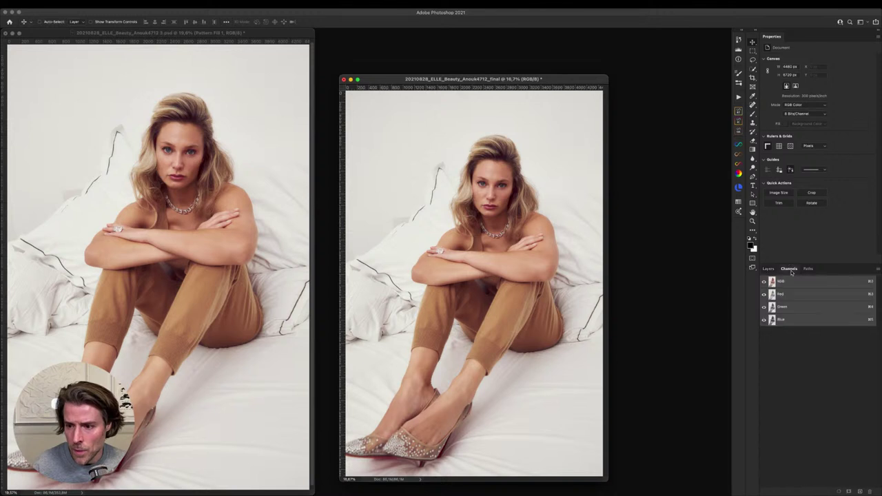
{"action": "left_click", "coordinate": [808, 268]}
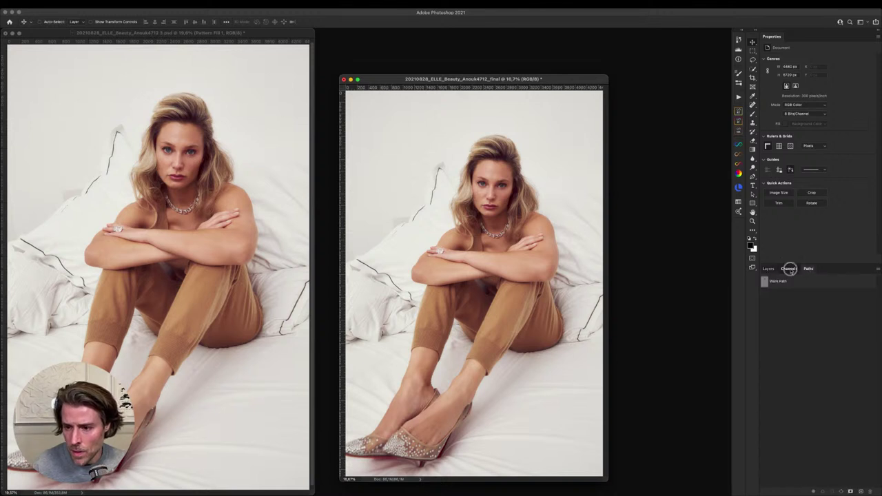
{"action": "left_click", "coordinate": [791, 269]}
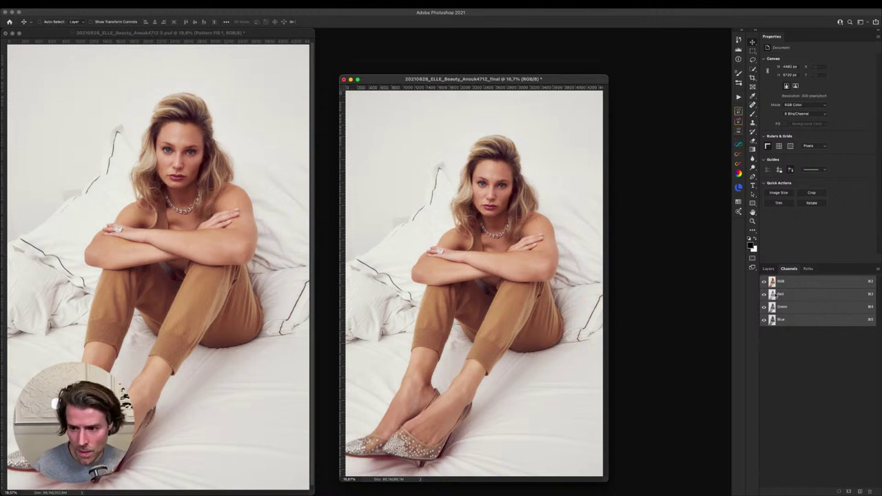
{"action": "left_click", "coordinate": [808, 269]}
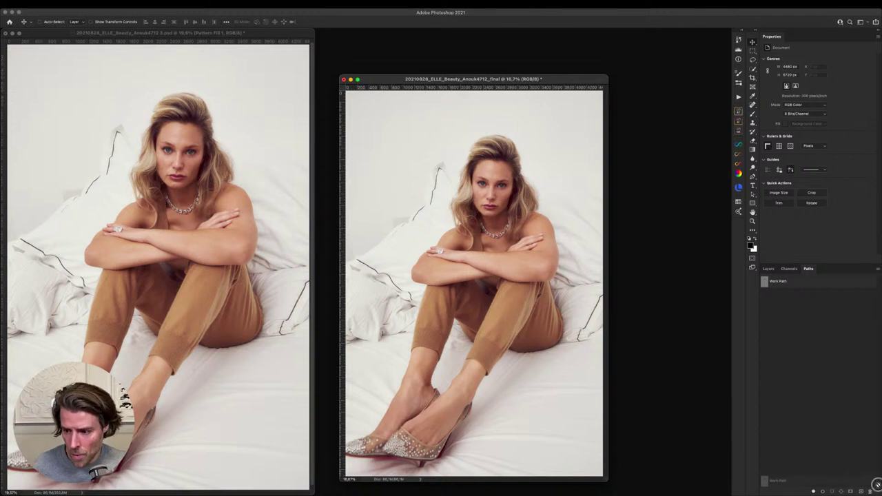
{"action": "left_click", "coordinate": [774, 270]}
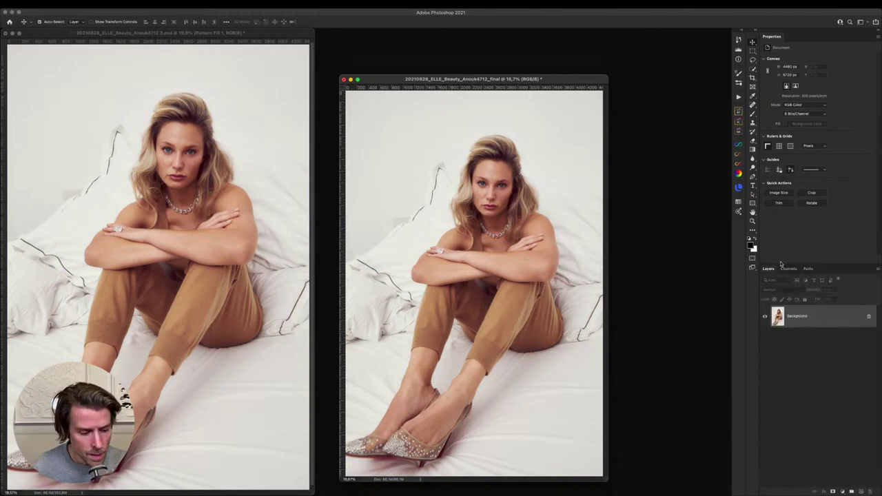
Save the flattened copy to the Schreibtisch folder as a TIFF with LZW compression and the Adobe RGB (1998) profile embedded
{"action": "key", "text": "super+shift+s"}
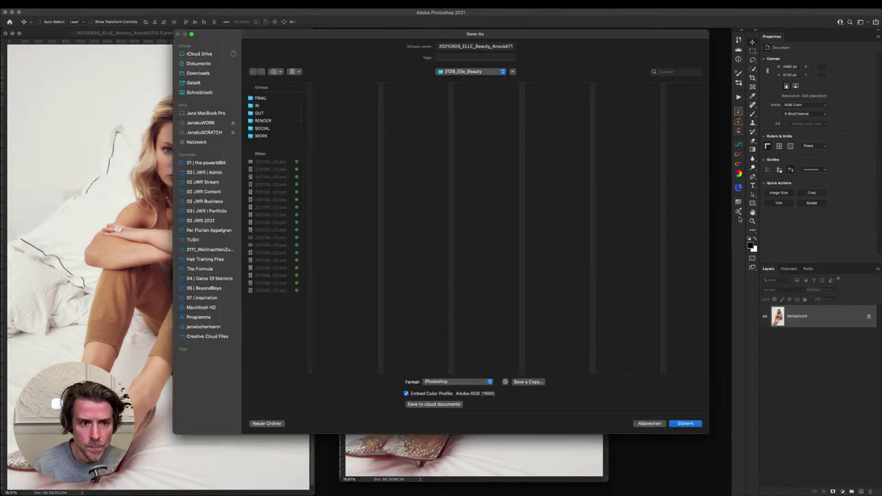
{"action": "left_click", "coordinate": [200, 92]}
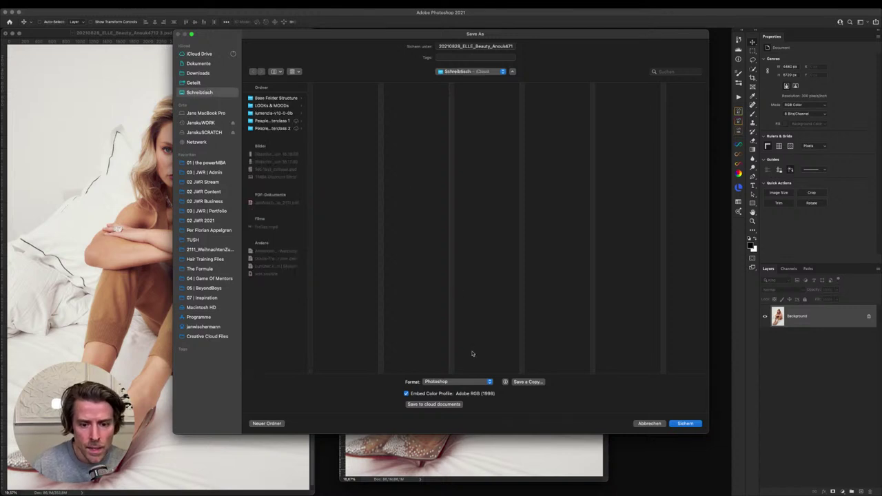
{"action": "left_click", "coordinate": [465, 384]}
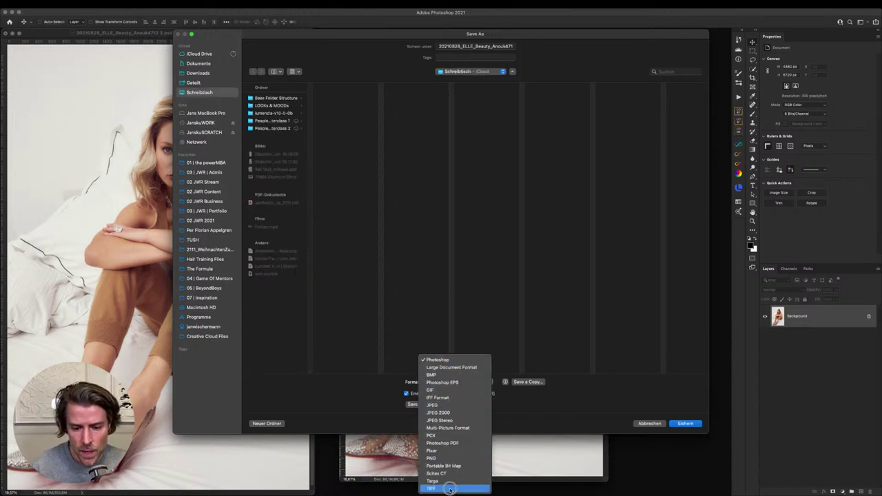
{"action": "left_click", "coordinate": [451, 489]}
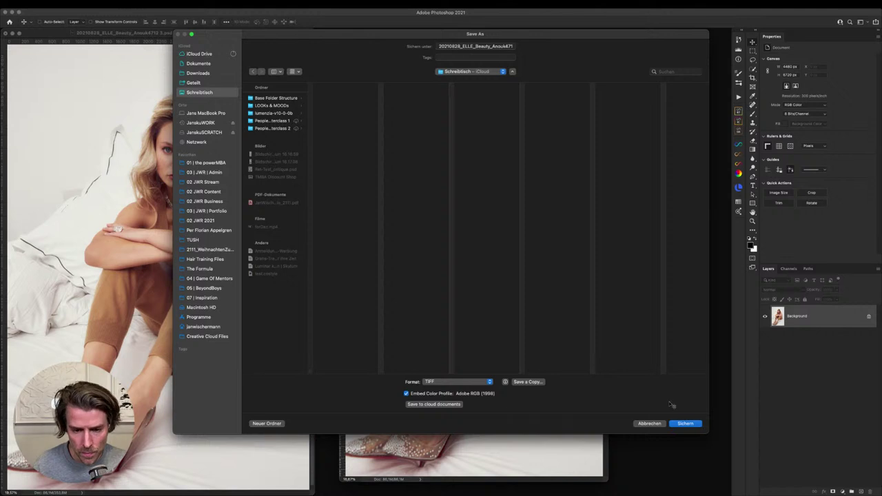
{"action": "left_click", "coordinate": [680, 423]}
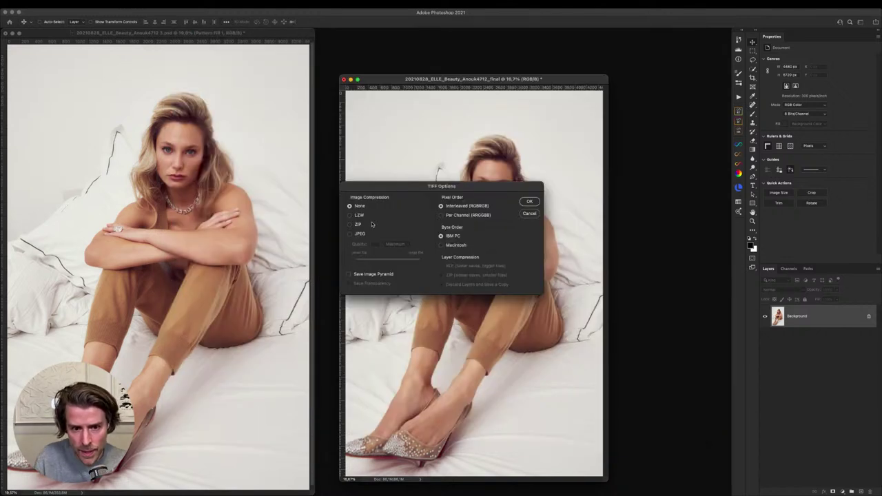
{"action": "left_click", "coordinate": [358, 217]}
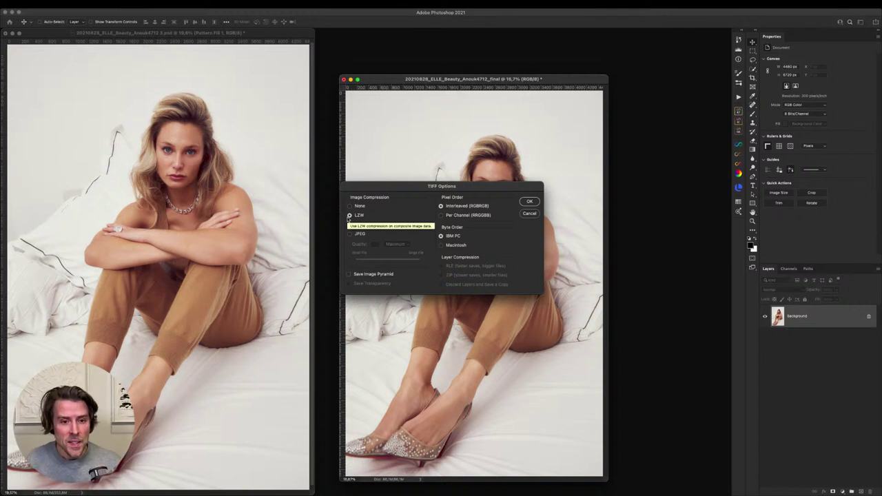
{"action": "left_click", "coordinate": [530, 202]}
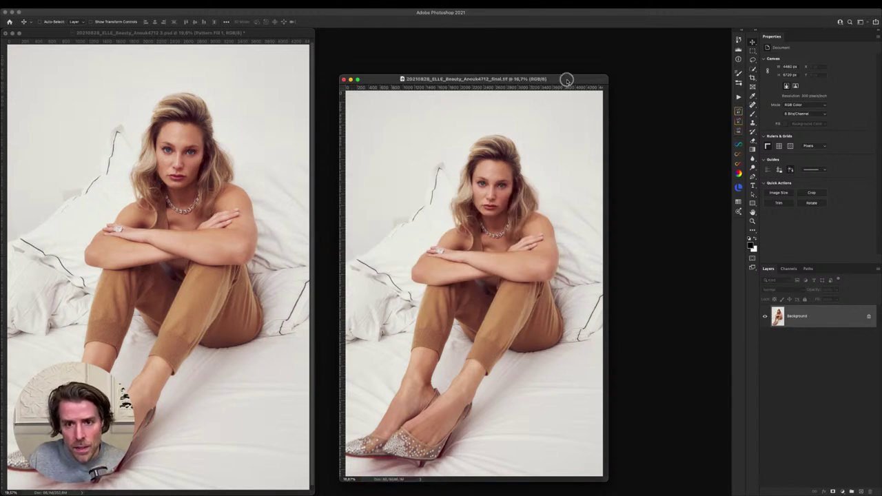
Save the flattened copy in the same folder also as a JPEG with quality 10 and Baseline ("Standard") format
{"action": "left_click_drag", "start_coordinate": [566, 79], "coordinate": [563, 79]}
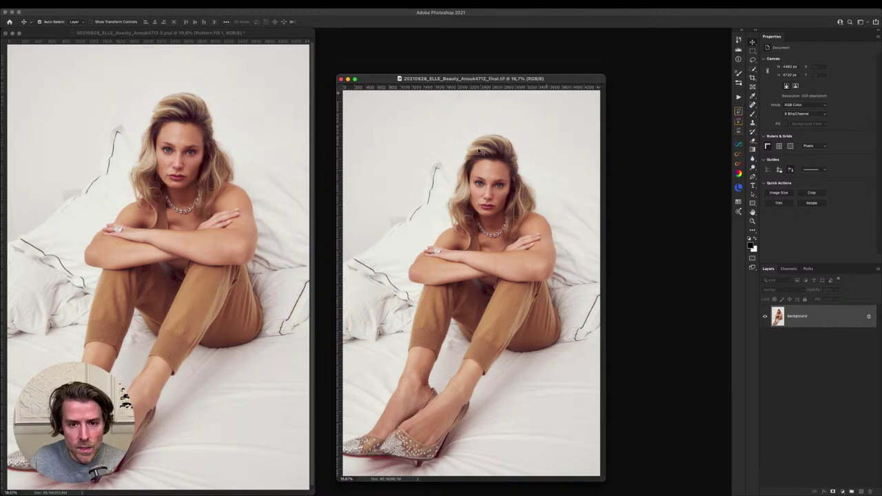
{"action": "key", "text": "super+shift+s"}
{"action": "left_click", "coordinate": [481, 382]}
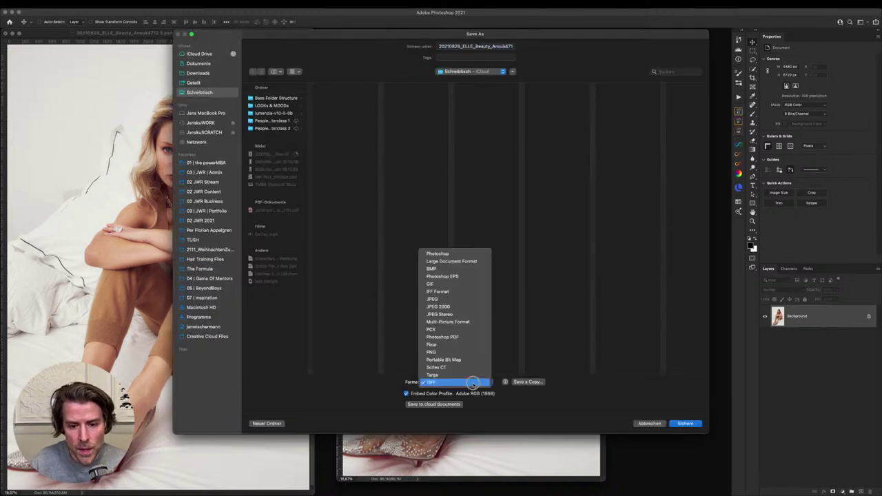
{"action": "left_click", "coordinate": [441, 298]}
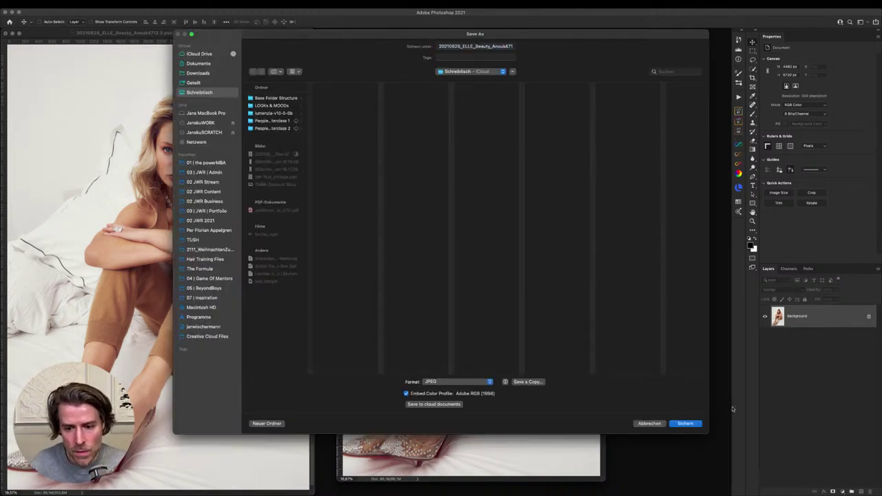
{"action": "left_click", "coordinate": [692, 424]}
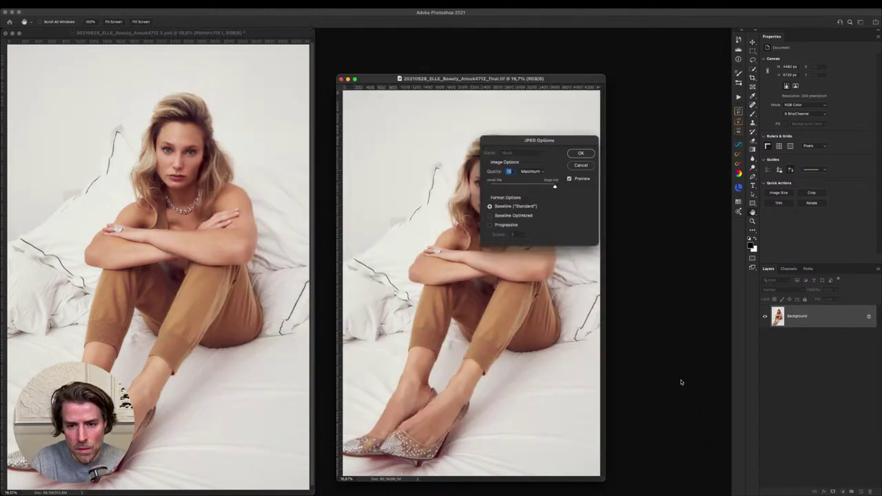
{"action": "type", "text": "10"}
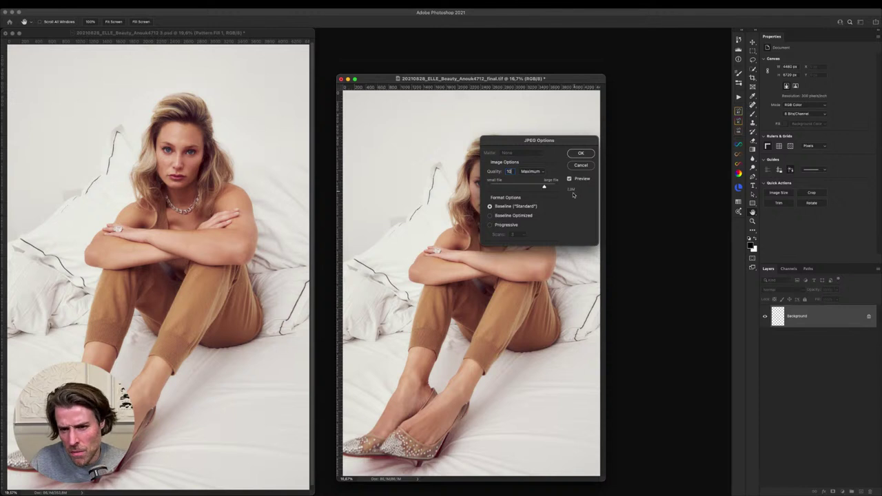
{"action": "left_click", "coordinate": [584, 157]}
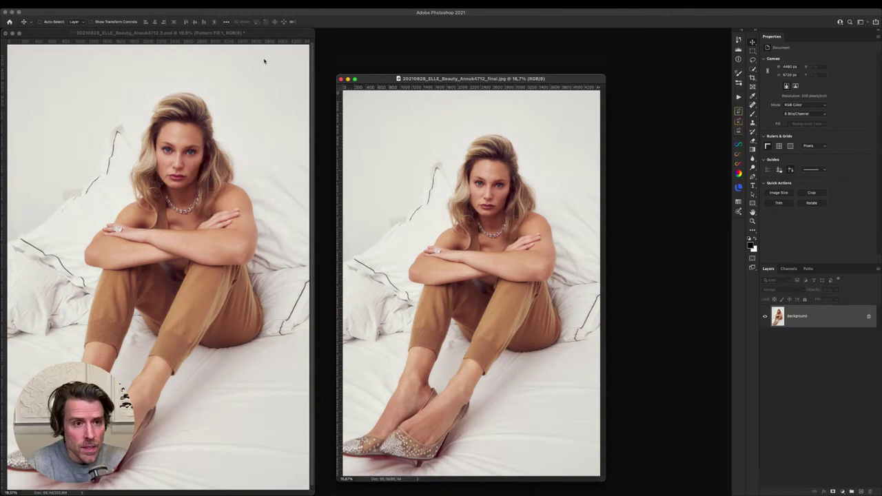
Close the flattened copy and show the layered original in full-screen view with its Pattern Fill 1 layer hidden
{"action": "left_click", "coordinate": [270, 33]}
{"action": "left_click", "coordinate": [340, 79]}
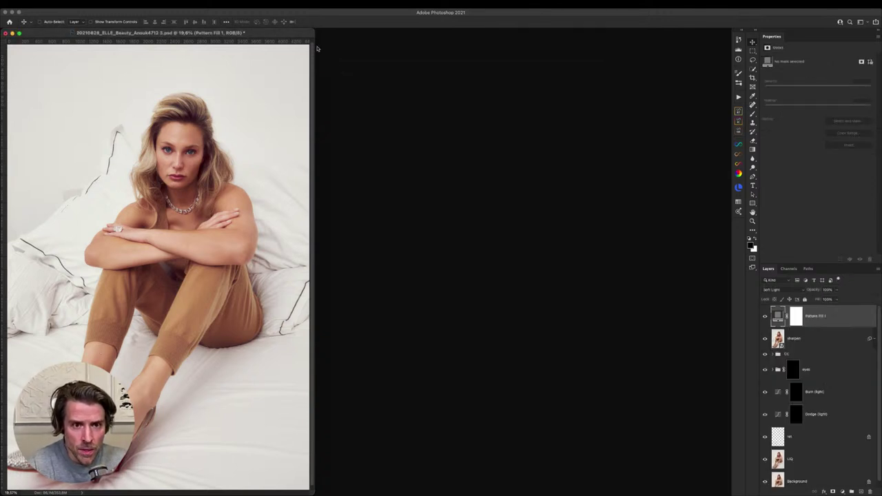
{"action": "left_click_drag", "start_coordinate": [295, 33], "coordinate": [374, 33]}
{"action": "key", "text": "f"}
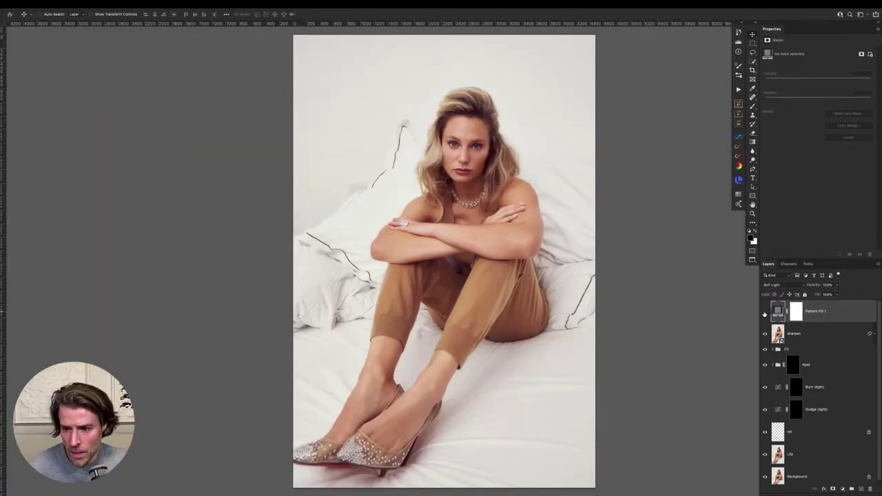
{"action": "left_click", "coordinate": [765, 311]}
Stamp the visible layers above the sharpen layer and convert the result to a smart object named "cameraraw"
{"action": "left_click", "coordinate": [793, 333]}
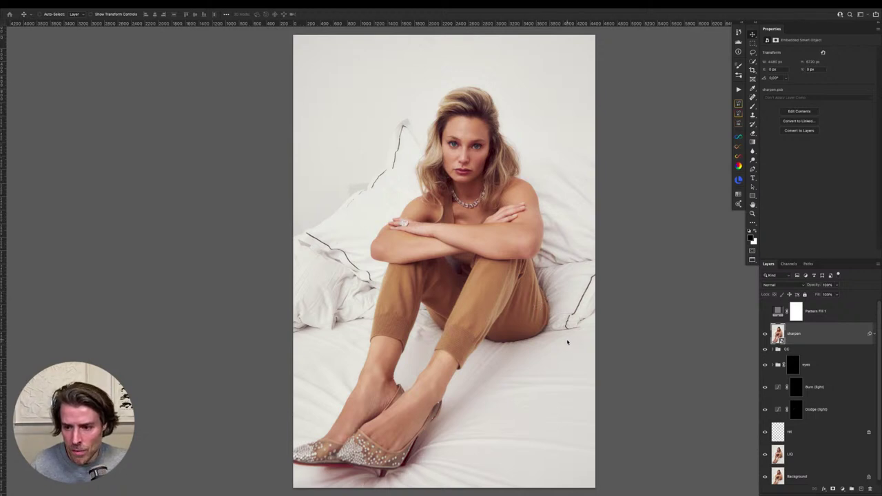
{"action": "key", "text": "ctrl+shift+alt+e"}
{"action": "double_click", "coordinate": [793, 333]}
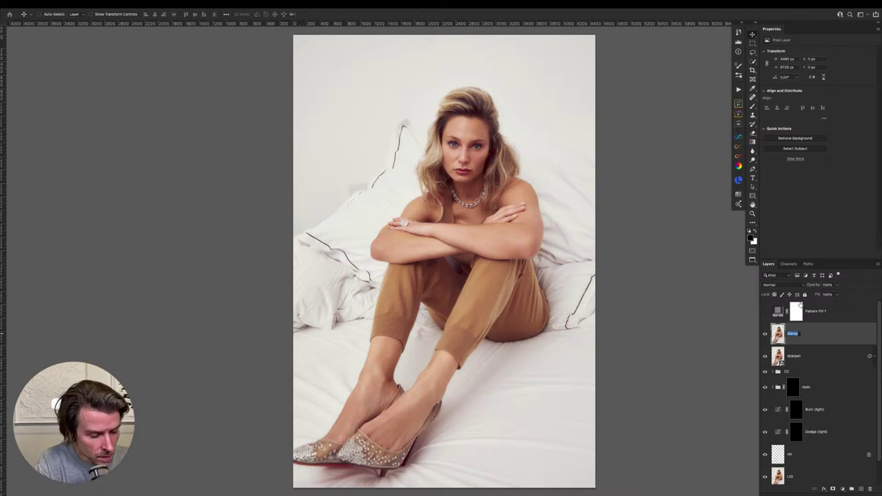
{"action": "type", "text": "cl"}
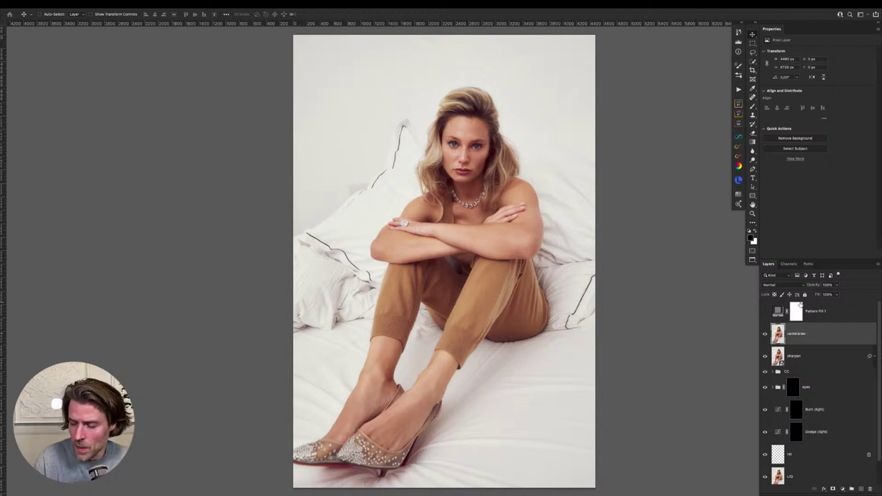
{"action": "right_click", "coordinate": [831, 334]}
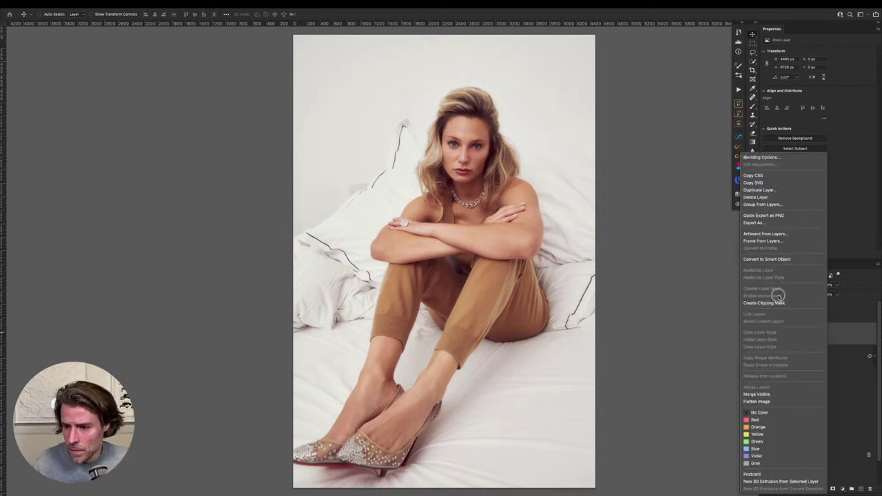
{"action": "left_click", "coordinate": [766, 259]}
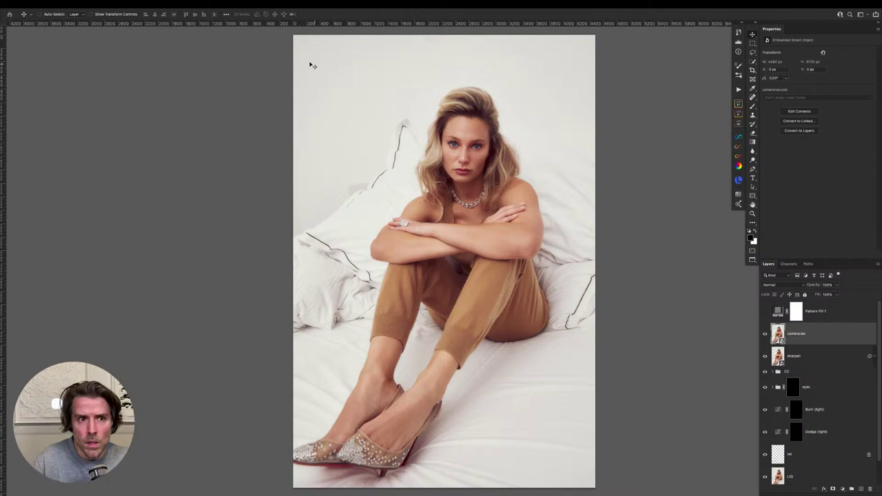
Try the Camera Raw Filter on the cameraraw smart object with Dehaze lowered to -19
{"action": "left_click", "coordinate": [161, 4]}
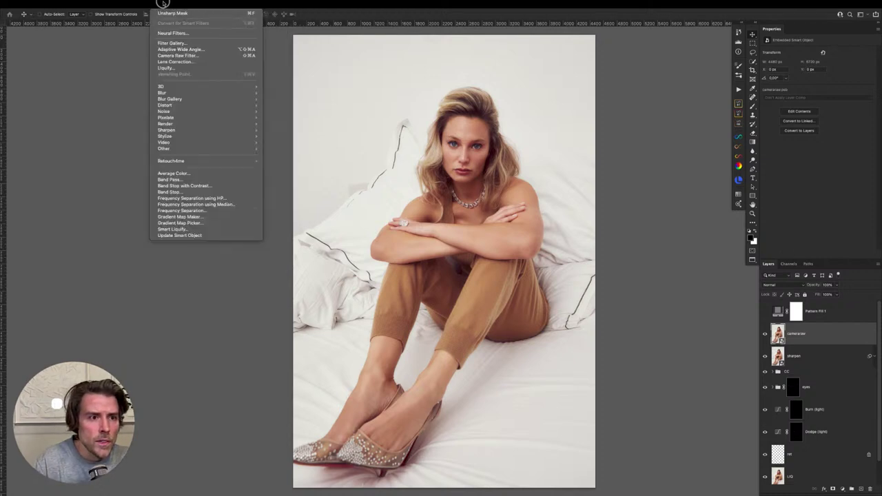
{"action": "left_click", "coordinate": [178, 55]}
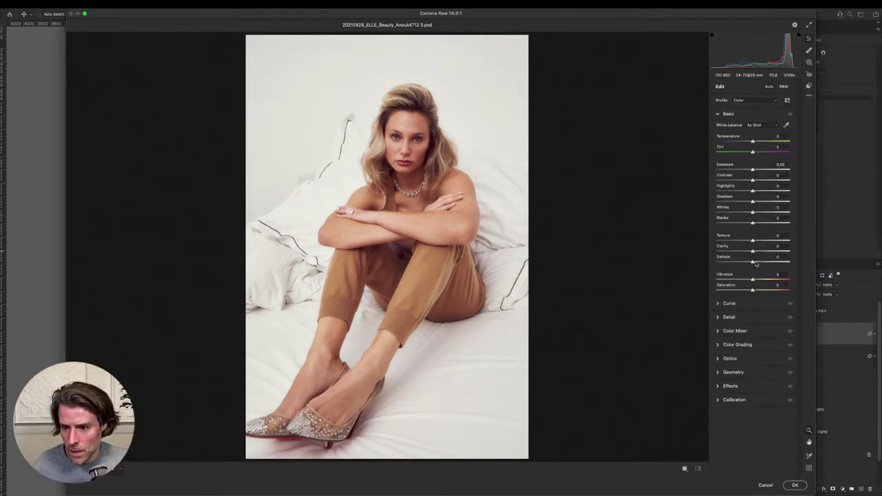
{"action": "mouse_move", "coordinate": [753, 262]}
{"action": "left_mouse_down"}
{"action": "mouse_move", "coordinate": [776, 262]}
{"action": "mouse_move", "coordinate": [746, 263]}
{"action": "left_mouse_up"}
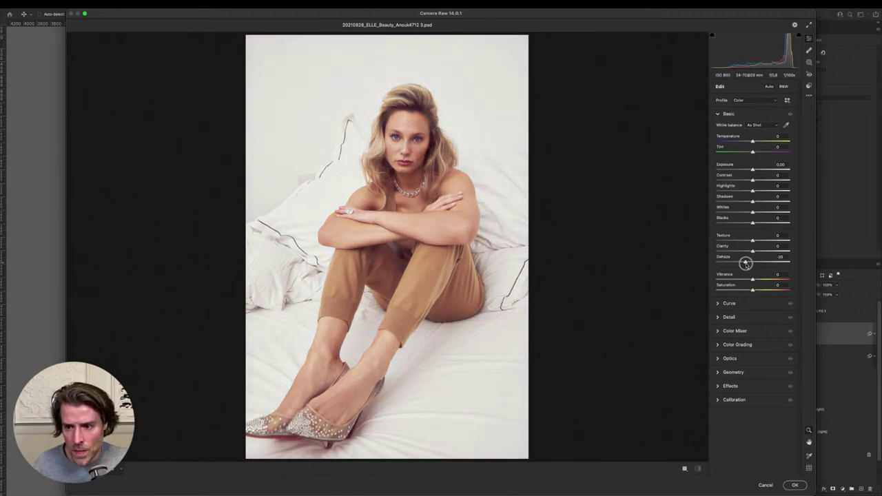
Compare the face and upper body before and after the Dehaze change, close up and at a wider zoom
{"action": "left_click", "coordinate": [408, 126]}
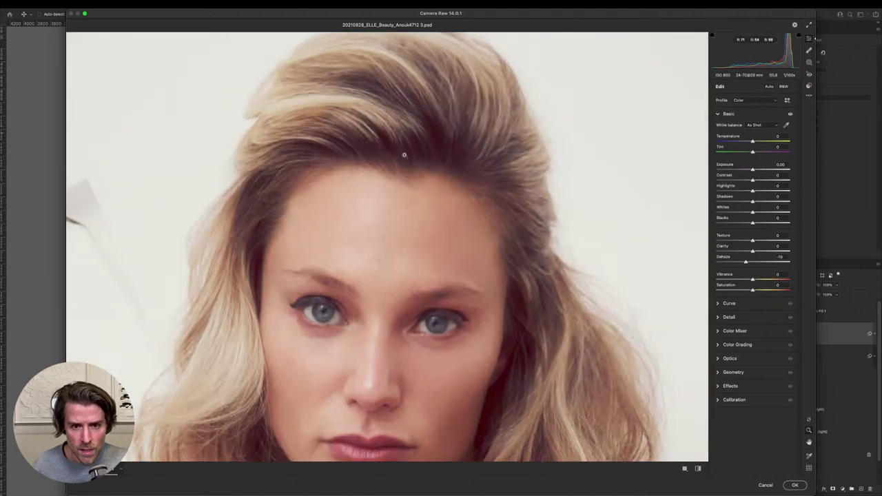
{"action": "scroll", "coordinate": [404, 152], "scroll_direction": "left", "scroll_amount": 3}
{"action": "scroll", "coordinate": [404, 151], "scroll_direction": "down", "scroll_amount": 2}
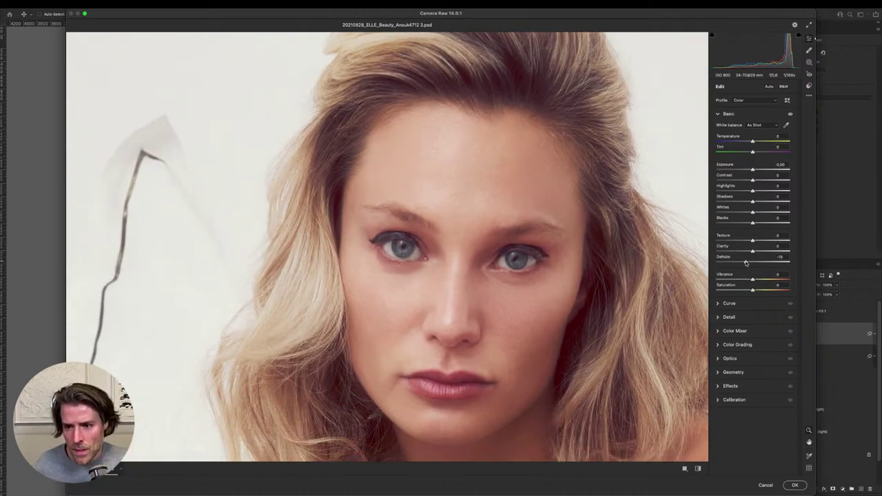
{"action": "left_click", "coordinate": [685, 469]}
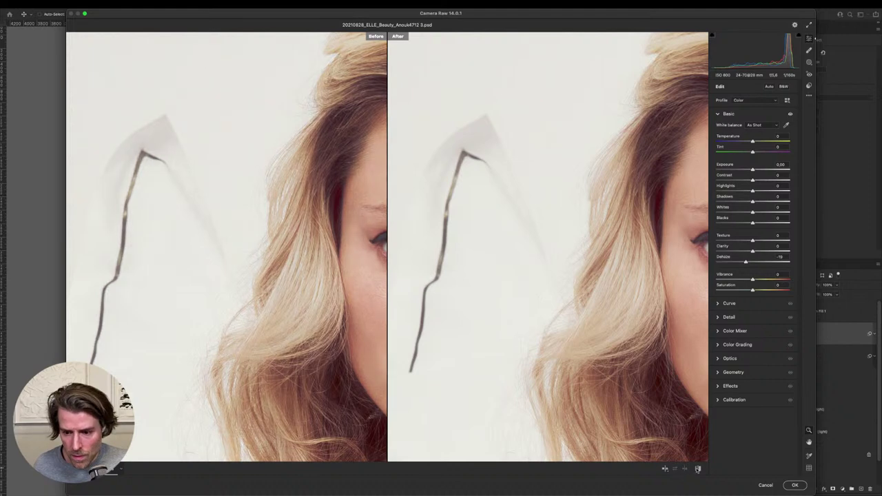
{"action": "left_click", "coordinate": [665, 469]}
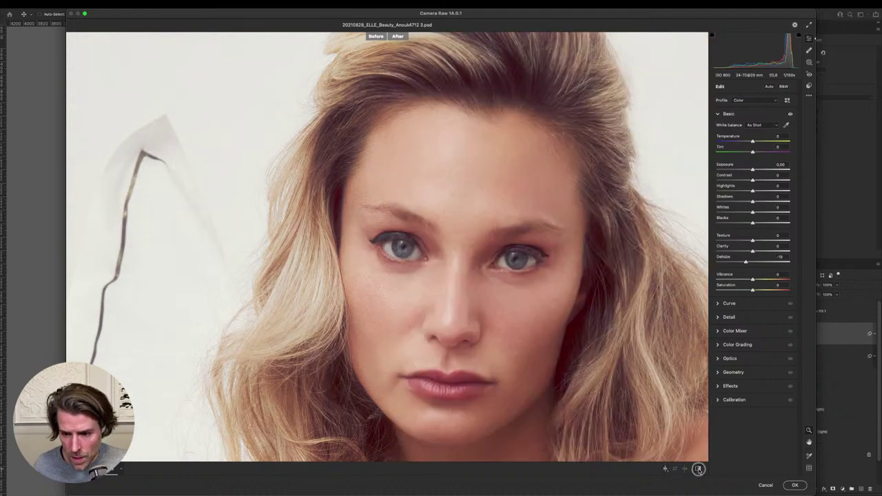
{"action": "left_click", "coordinate": [698, 469]}
{"action": "left_click", "coordinate": [698, 469]}
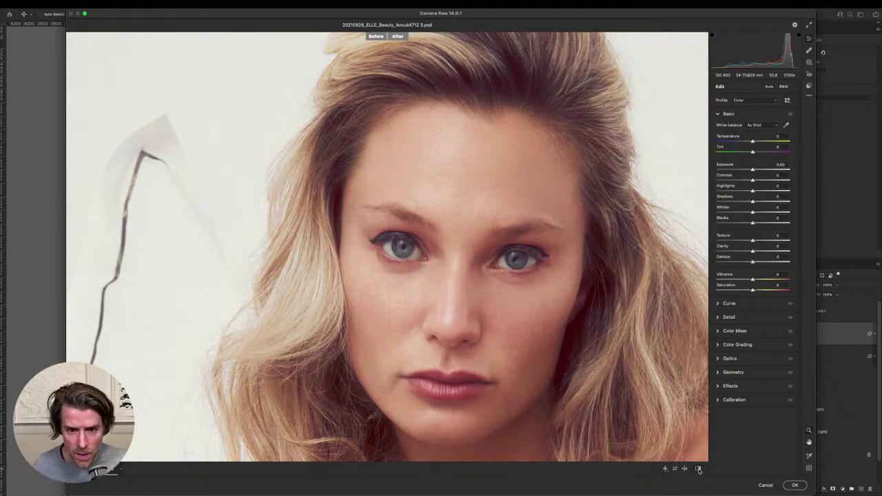
{"action": "left_click", "coordinate": [698, 469]}
{"action": "left_click", "coordinate": [698, 469]}
{"action": "left_click", "coordinate": [698, 469]}
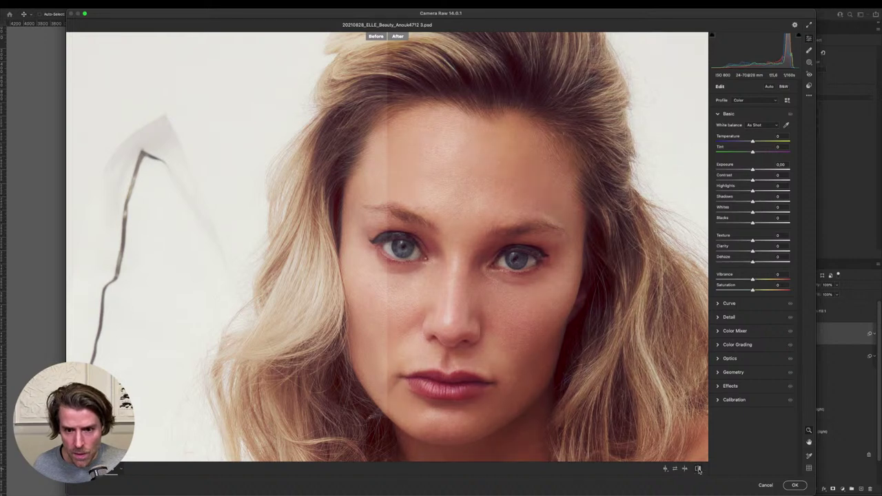
{"action": "left_click", "coordinate": [698, 469]}
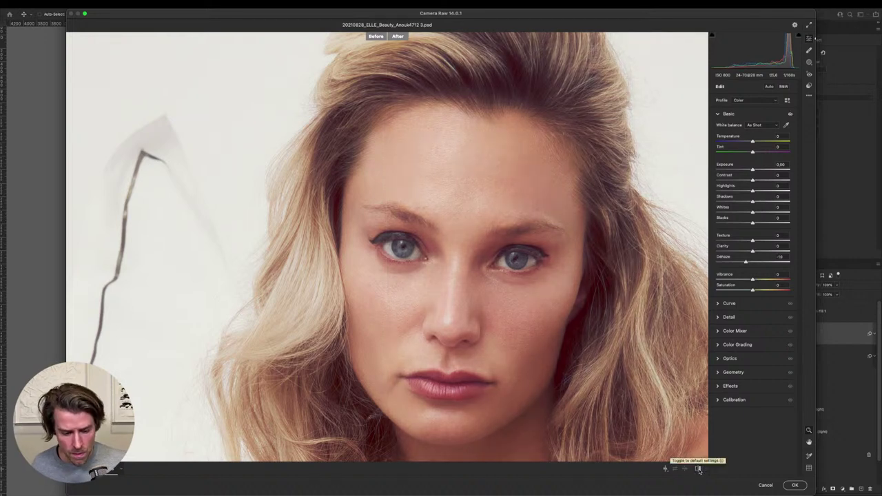
{"action": "key", "text": "super+0"}
{"action": "left_click", "coordinate": [698, 469]}
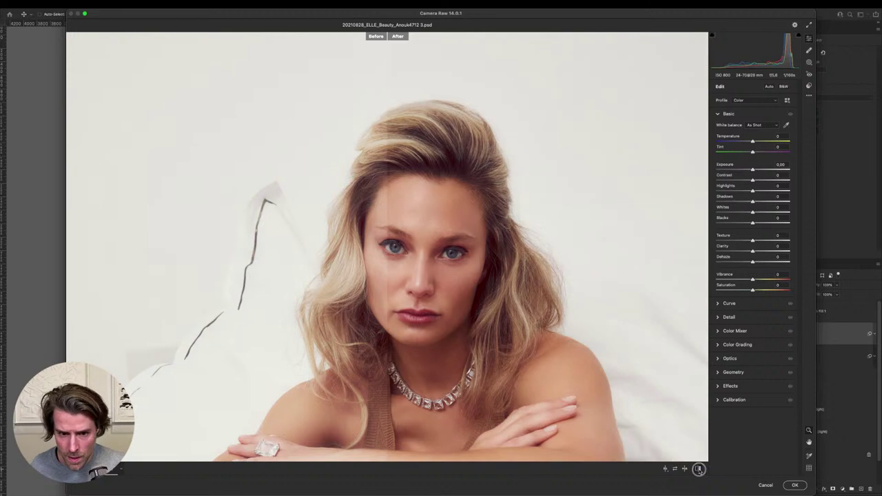
{"action": "left_click", "coordinate": [698, 469]}
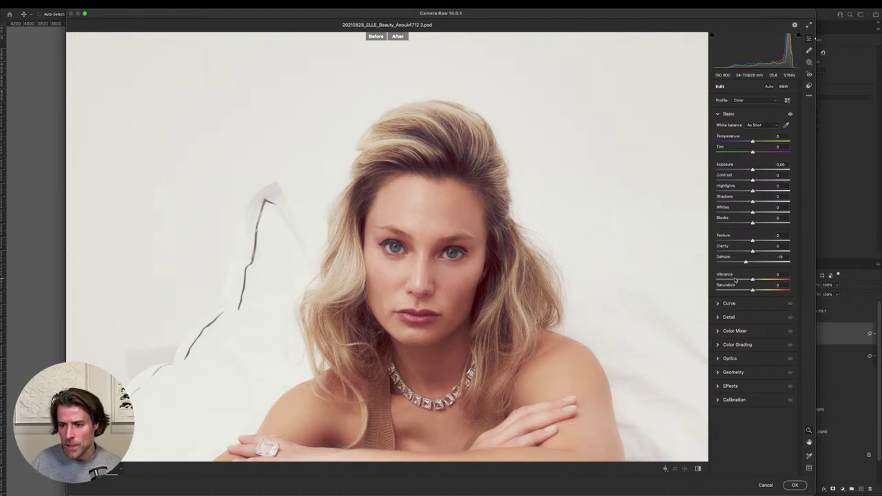
Discard the Camera Raw changes and delete the cameraraw layer
{"action": "left_click", "coordinate": [765, 486]}
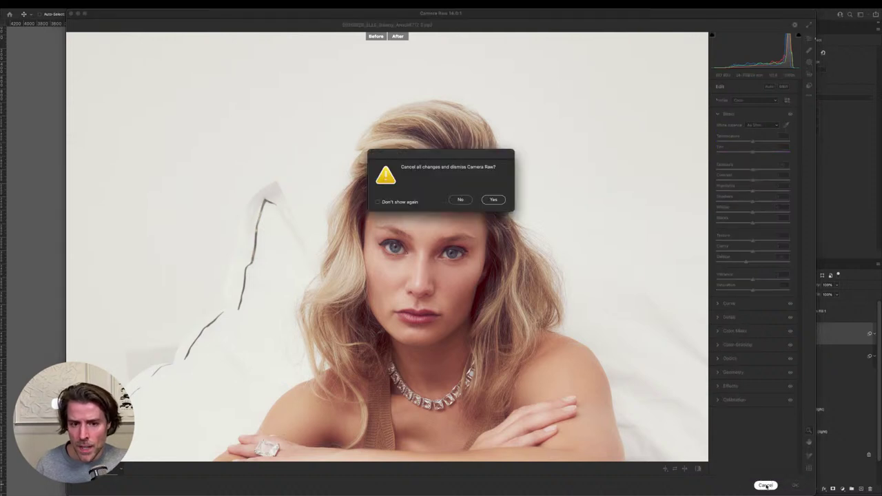
{"action": "left_click", "coordinate": [494, 200]}
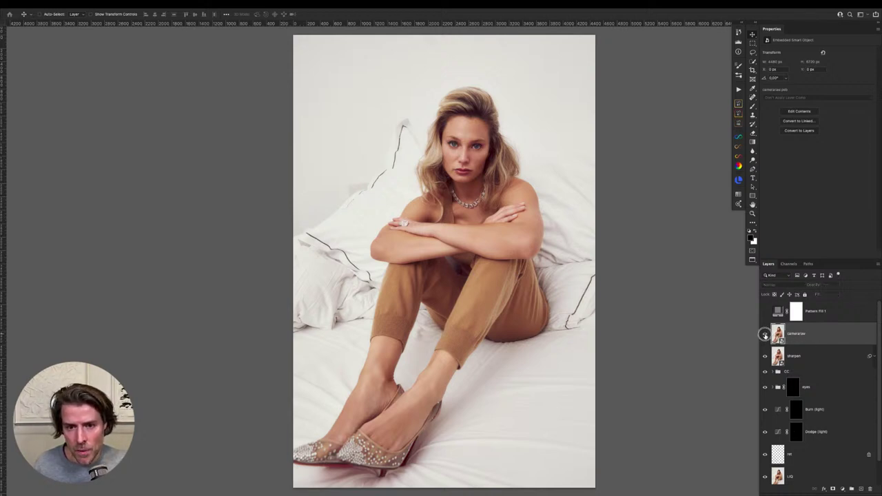
{"action": "left_click_drag", "start_coordinate": [812, 337], "coordinate": [870, 487]}
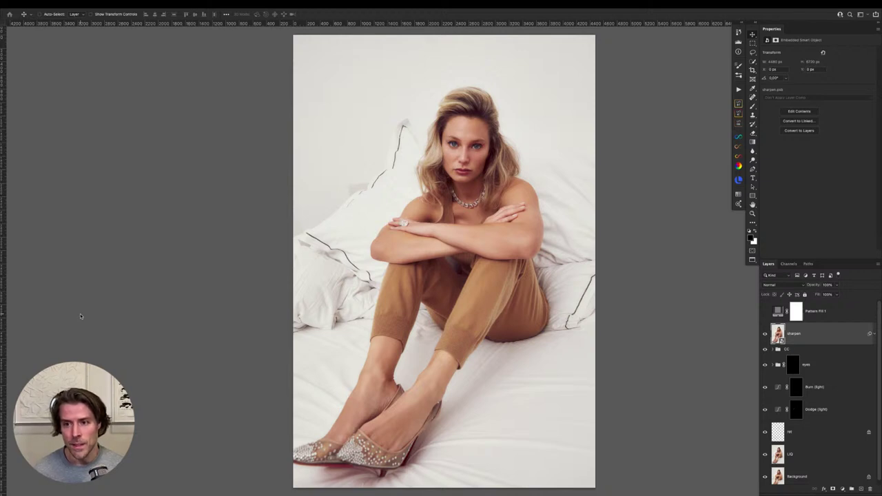
Hide the sharpen layer and stamp the visible layers into a new layer above the CC group
{"action": "left_click", "coordinate": [765, 333]}
{"action": "left_click", "coordinate": [814, 351]}
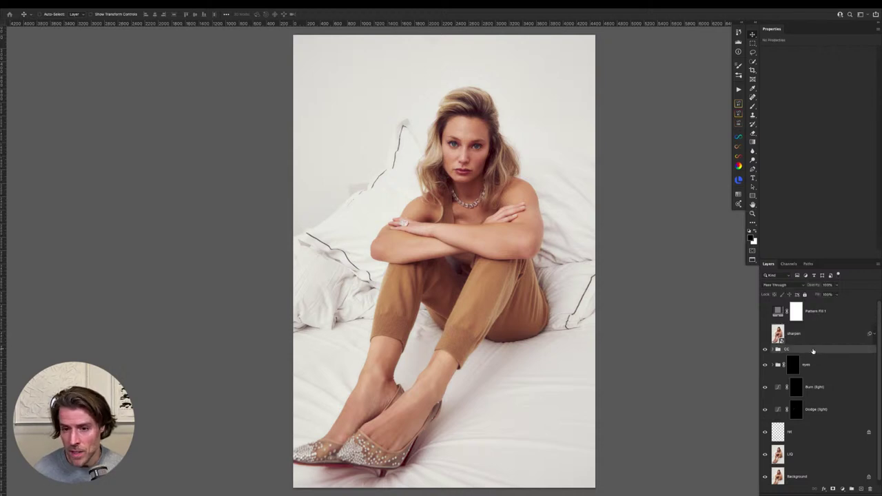
{"action": "left_click", "coordinate": [738, 105]}
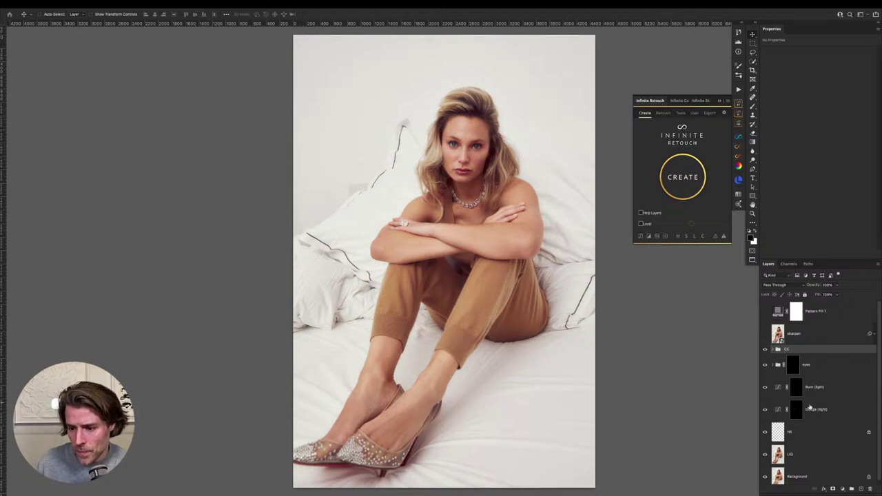
{"action": "key", "text": "ctrl+shift+alt+e"}
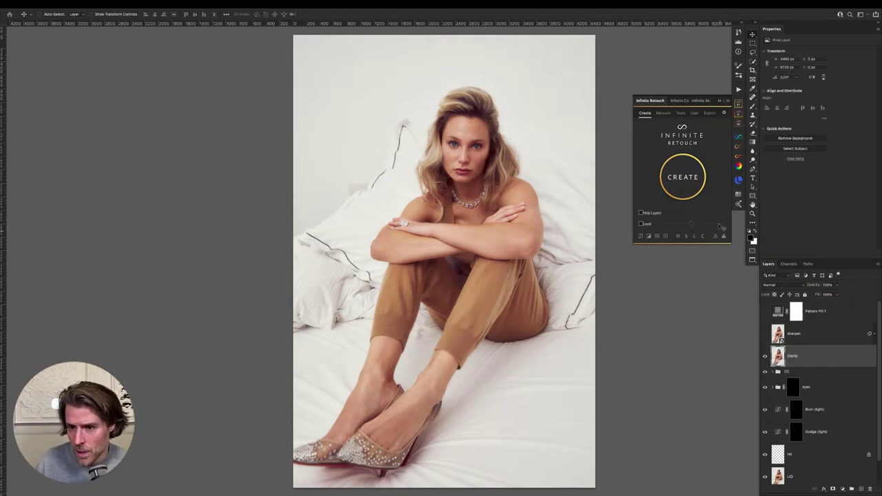
Try Infinite Retouch Sharpen on the stamped layer with the viewing distance in inches, inspect the face, and delete the resulting Sharpen group
{"action": "left_click", "coordinate": [681, 113]}
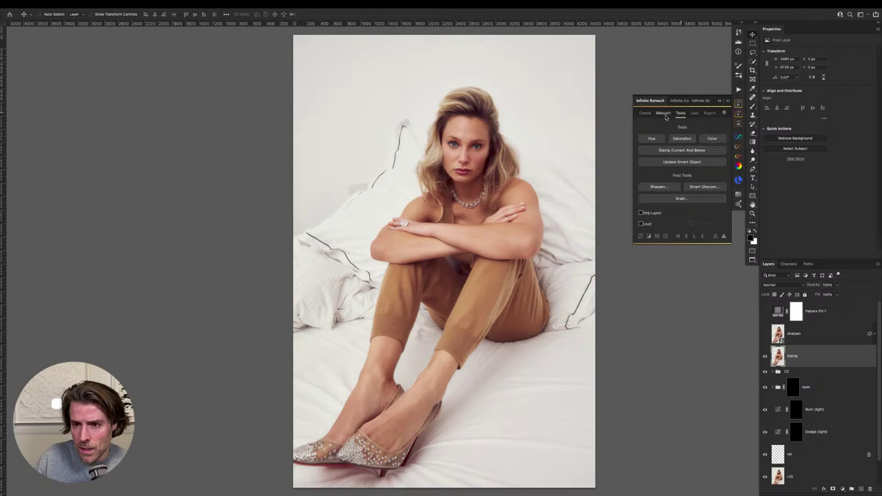
{"action": "left_click", "coordinate": [660, 191]}
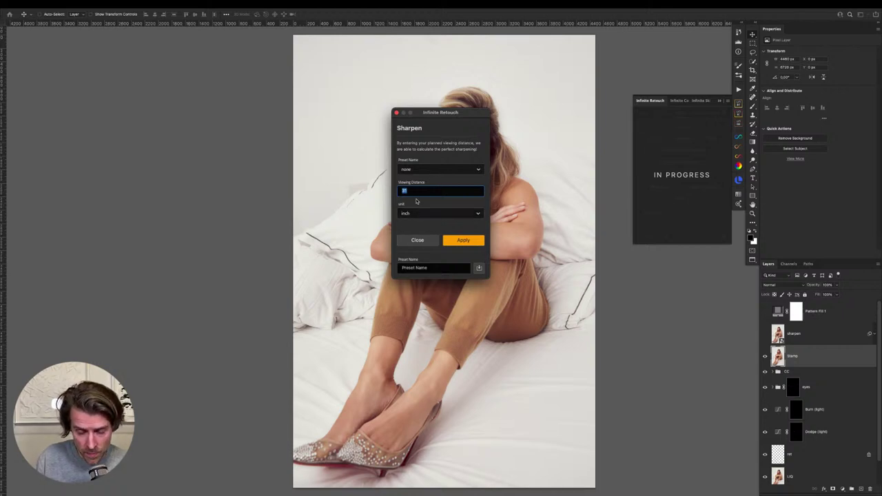
{"action": "left_click", "coordinate": [462, 241]}
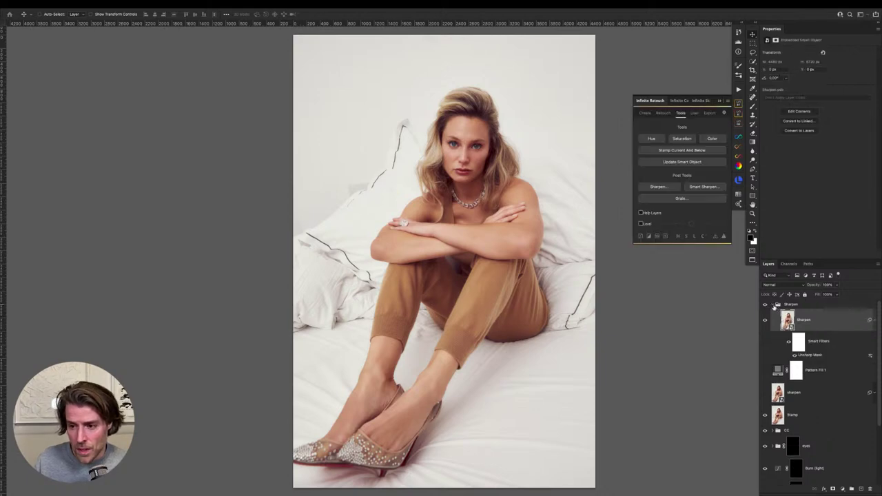
{"action": "scroll", "coordinate": [475, 157], "scroll_direction": "up", "scroll_amount": 10}
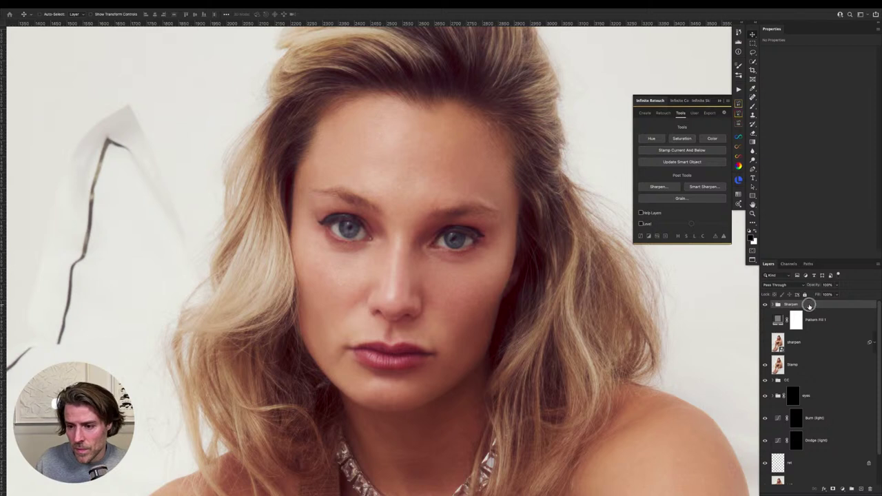
{"action": "mouse_move", "coordinate": [809, 305]}
{"action": "left_mouse_down"}
{"action": "mouse_move", "coordinate": [864, 457]}
{"action": "mouse_move", "coordinate": [859, 441]}
{"action": "left_mouse_up"}
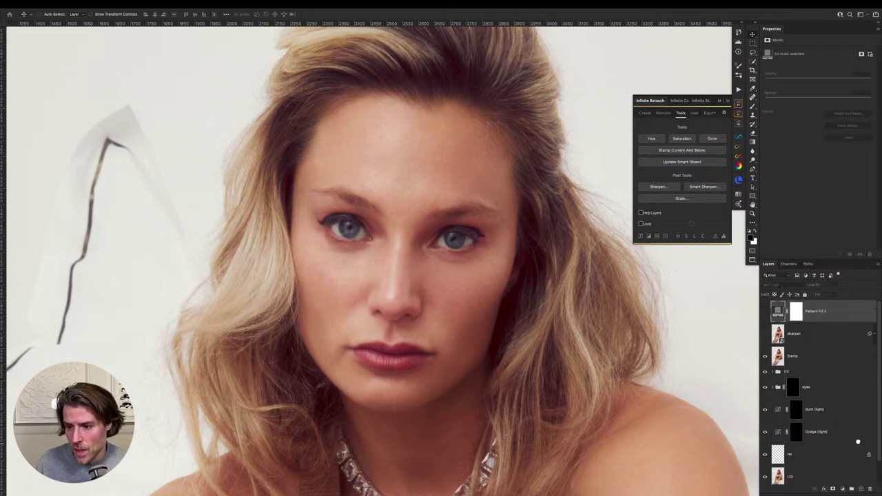
Try Infinite Retouch Sharpen on the Stamp layer with a viewing distance of 300 cm
{"action": "left_click", "coordinate": [817, 355]}
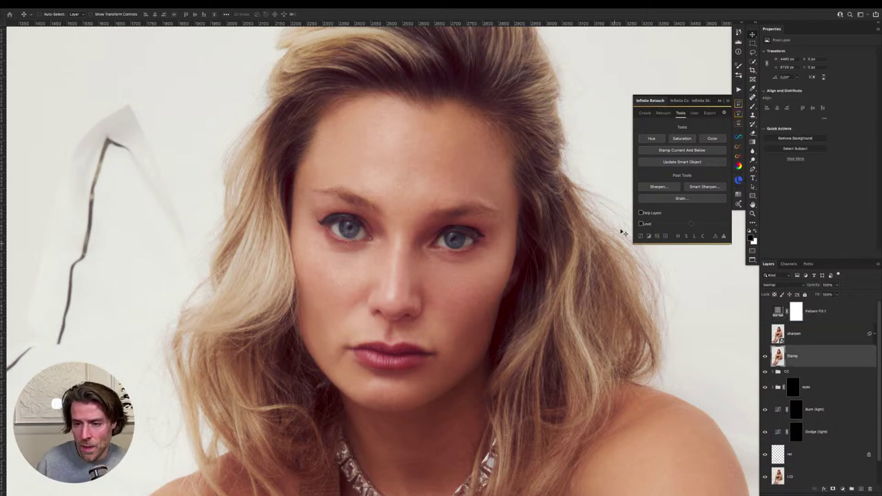
{"action": "left_click", "coordinate": [669, 189]}
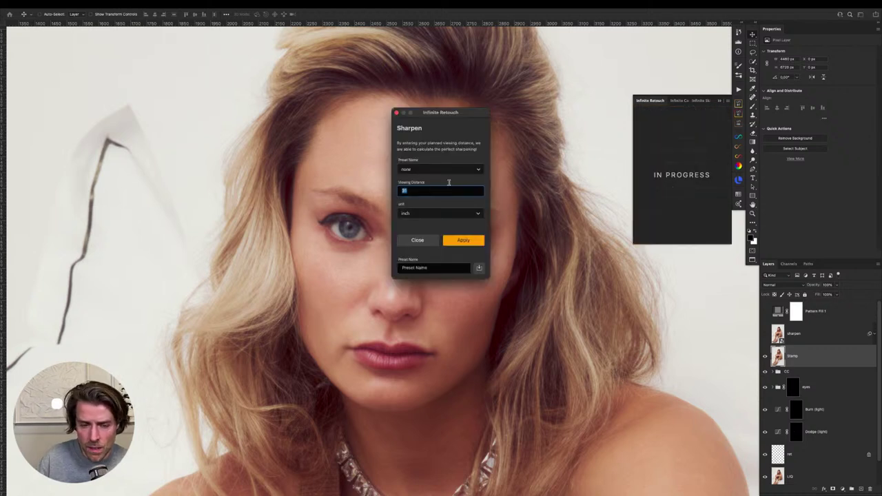
{"action": "left_click", "coordinate": [426, 237]}
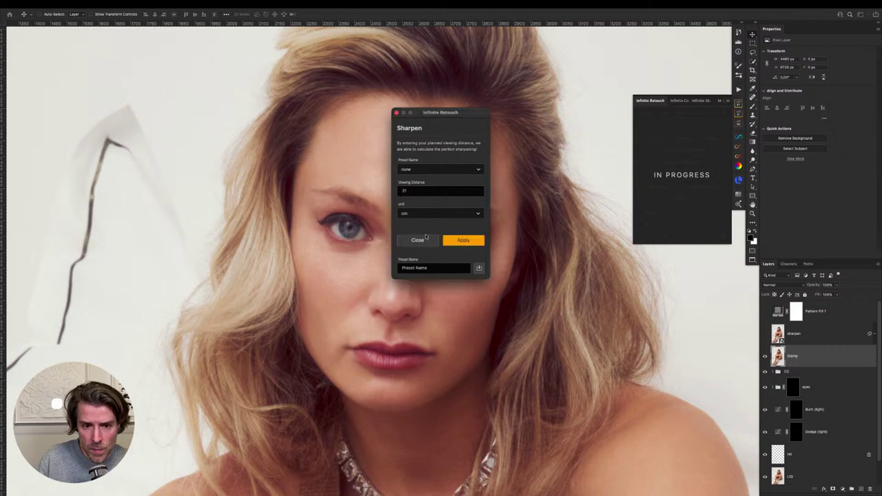
{"action": "left_click", "coordinate": [420, 191]}
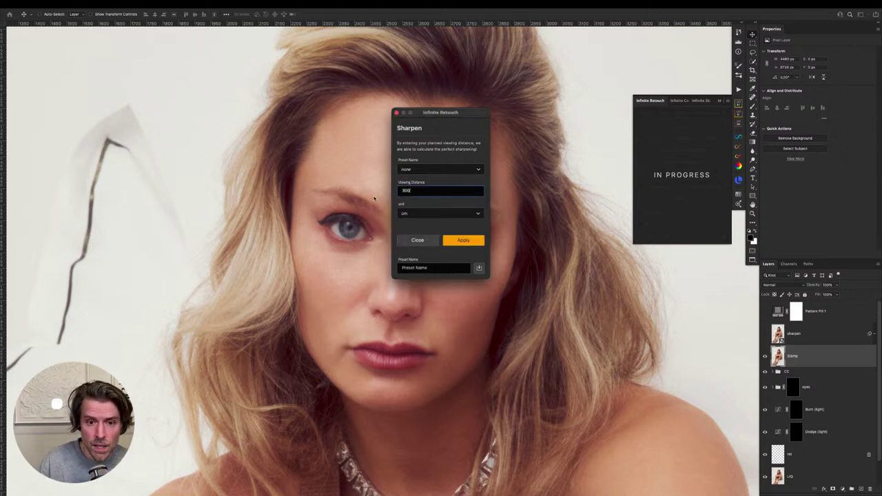
{"action": "type", "text": "300"}
{"action": "left_click", "coordinate": [463, 239]}
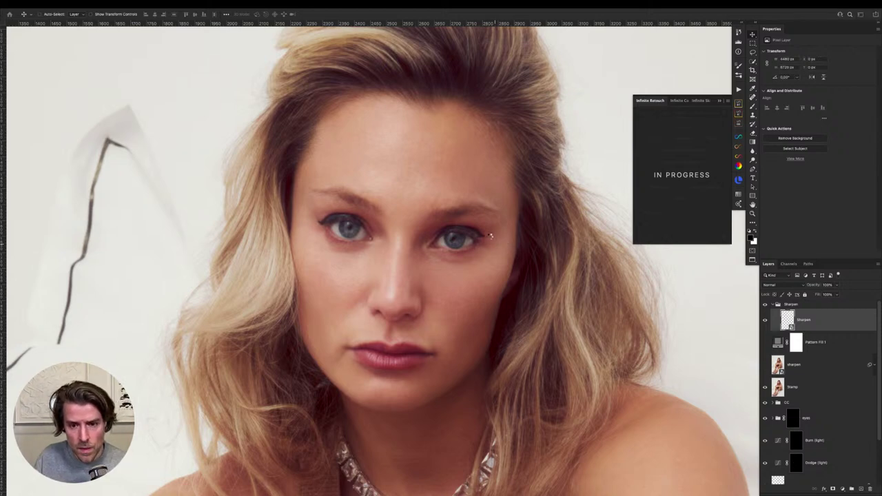
Check the sharpening on the full image at a reduced zoom and delete the Sharpen group
{"action": "key", "text": "ctrl+0"}
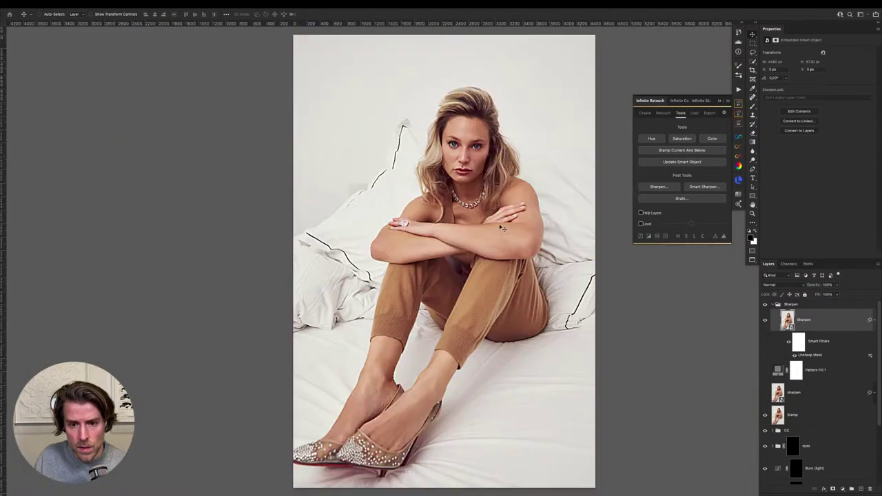
{"action": "key", "text": "ctrl+minus"}
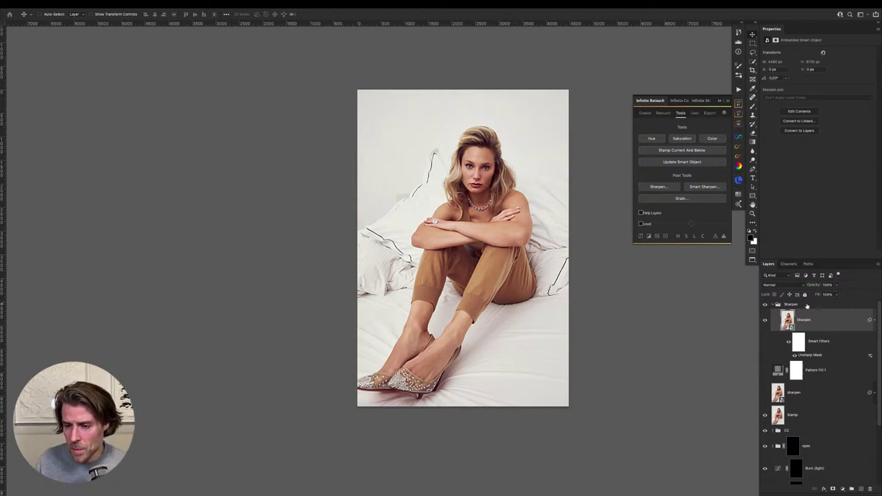
{"action": "left_click_drag", "start_coordinate": [804, 304], "coordinate": [872, 490]}
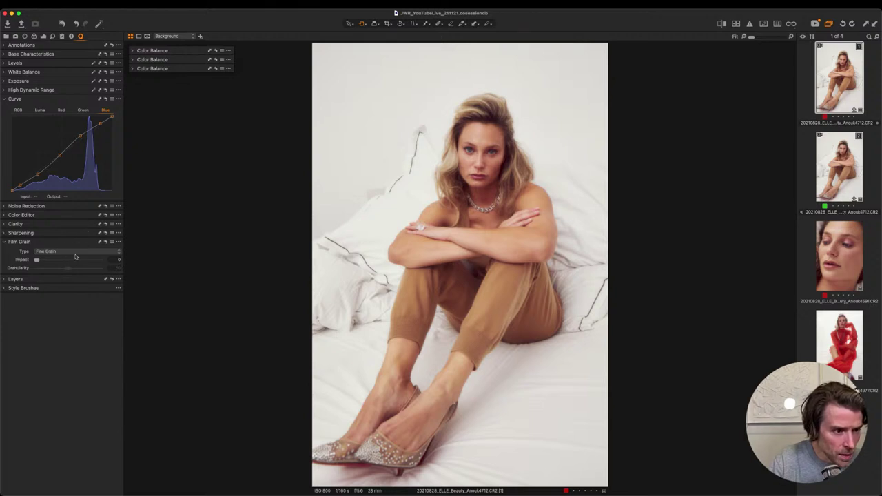
Reorder the adjustment tools so that Color Editor sits directly below Curve, and expand Color Editor
{"action": "left_click_drag", "start_coordinate": [83, 218], "coordinate": [22, 222]}
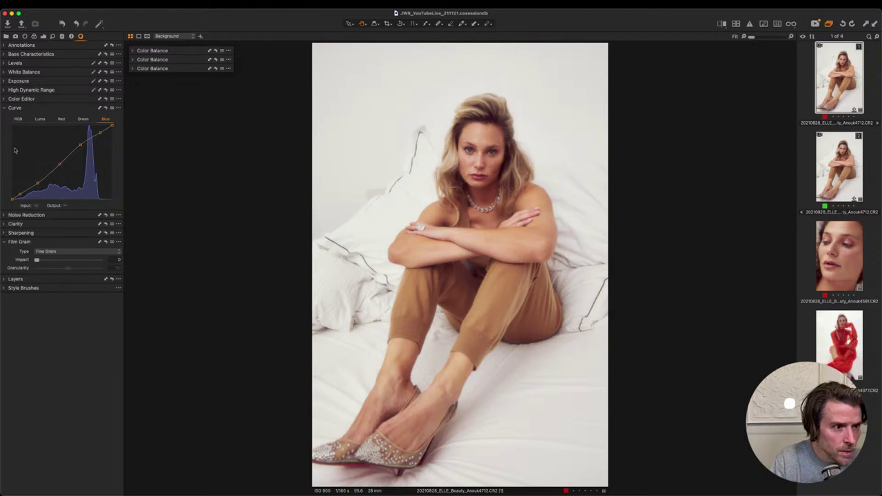
{"action": "left_click_drag", "start_coordinate": [23, 103], "coordinate": [17, 307]}
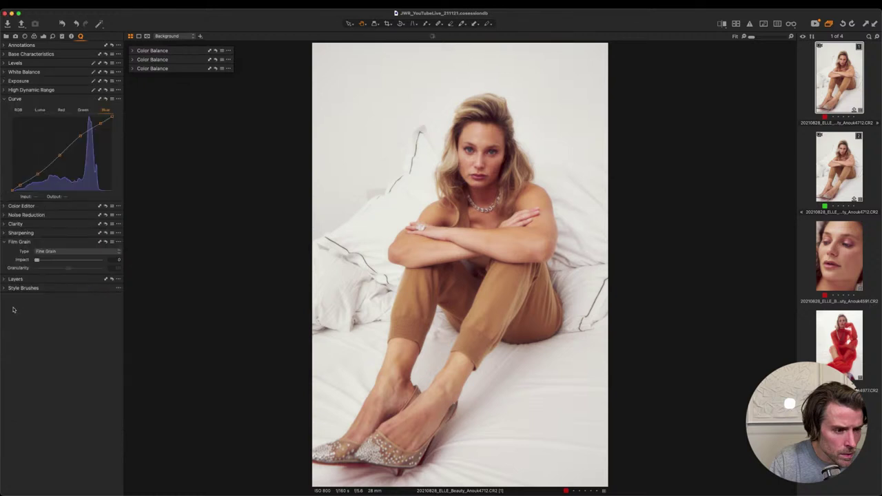
{"action": "left_click", "coordinate": [4, 207]}
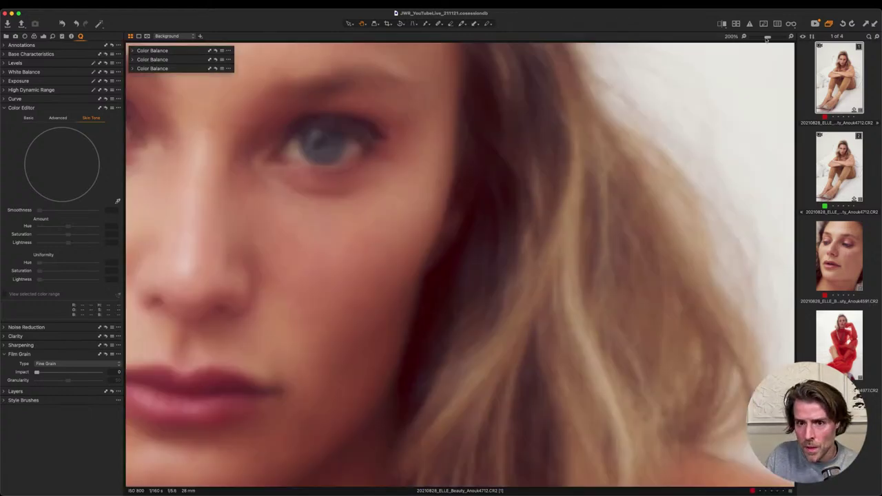
Sample the skin tone from the woman's cheek for the Color Editor's Skin Tone adjustment
{"action": "left_click", "coordinate": [767, 40]}
{"action": "left_click_drag", "start_coordinate": [767, 39], "coordinate": [760, 36]}
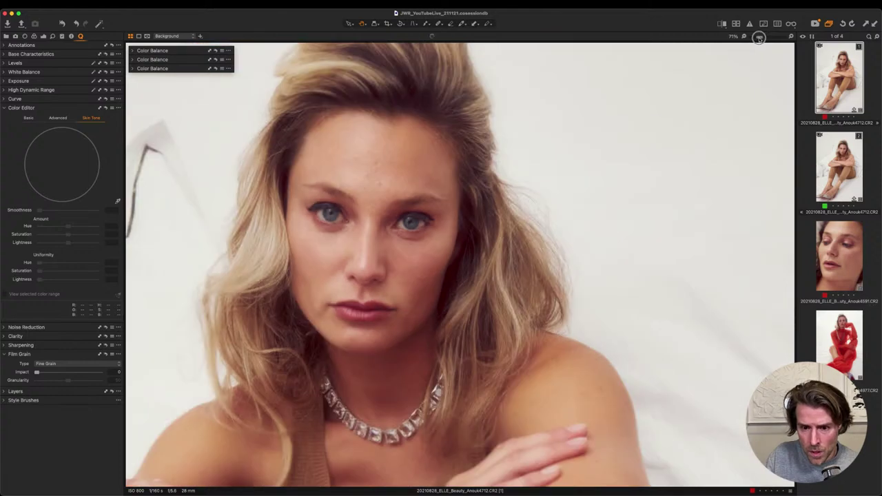
{"action": "left_click_drag", "start_coordinate": [488, 376], "coordinate": [548, 176]}
{"action": "scroll", "coordinate": [548, 177], "scroll_direction": "up", "scroll_amount": 5}
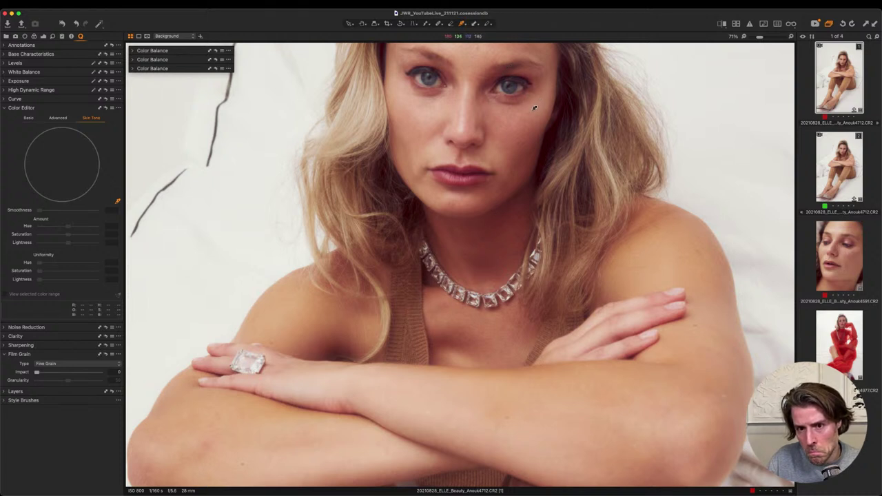
{"action": "left_click", "coordinate": [421, 118]}
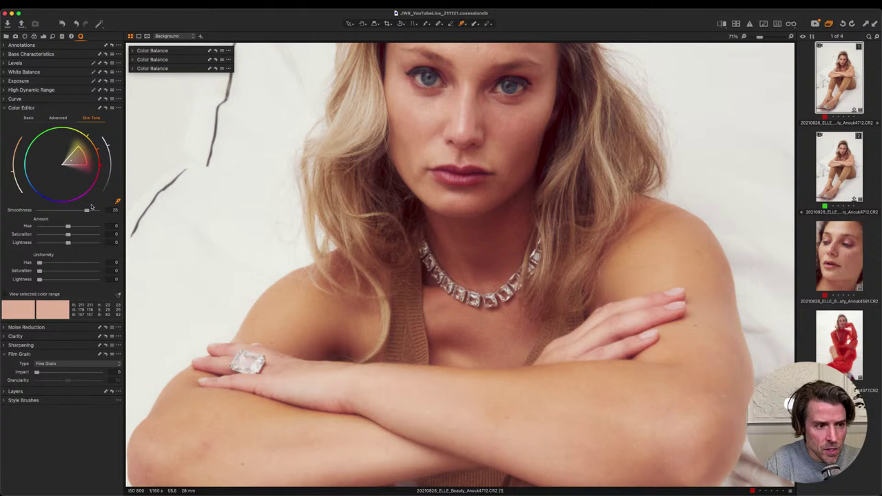
Set the skin tone smoothness to 22.1 and extend the selected range to full saturation, using the selected color range preview
{"action": "left_click_drag", "start_coordinate": [87, 211], "coordinate": [81, 210]}
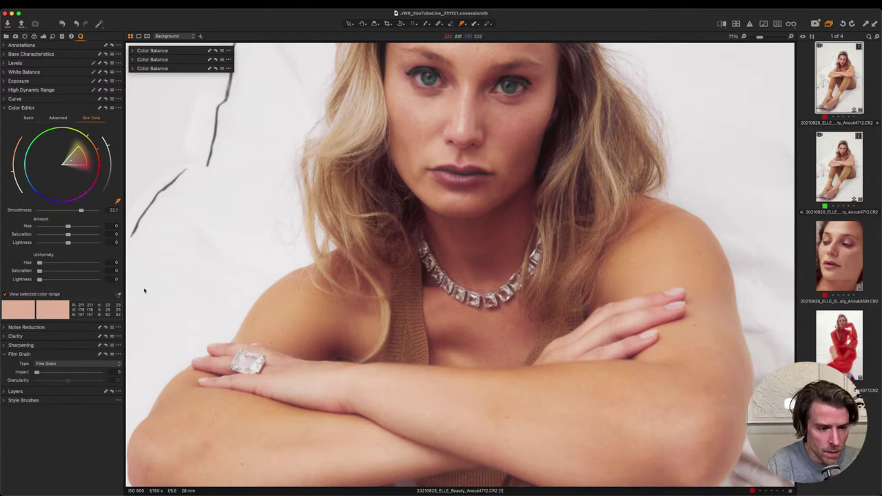
{"action": "left_click", "coordinate": [118, 297]}
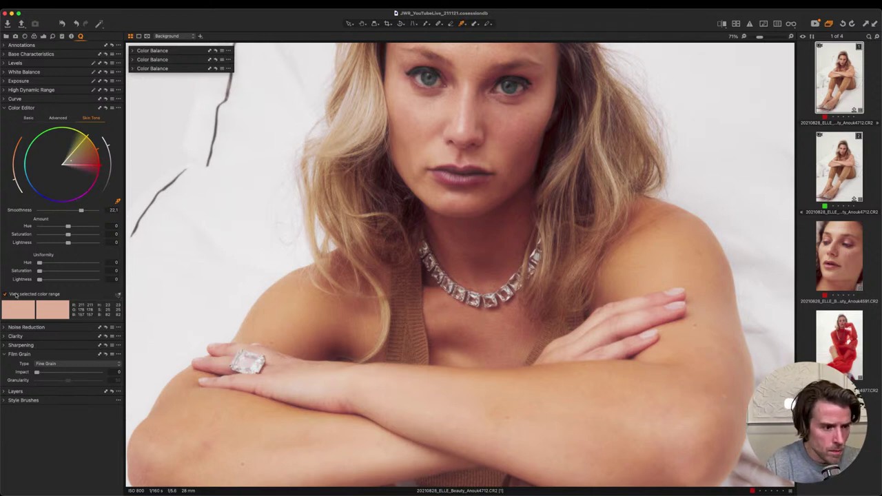
{"action": "left_click", "coordinate": [3, 297]}
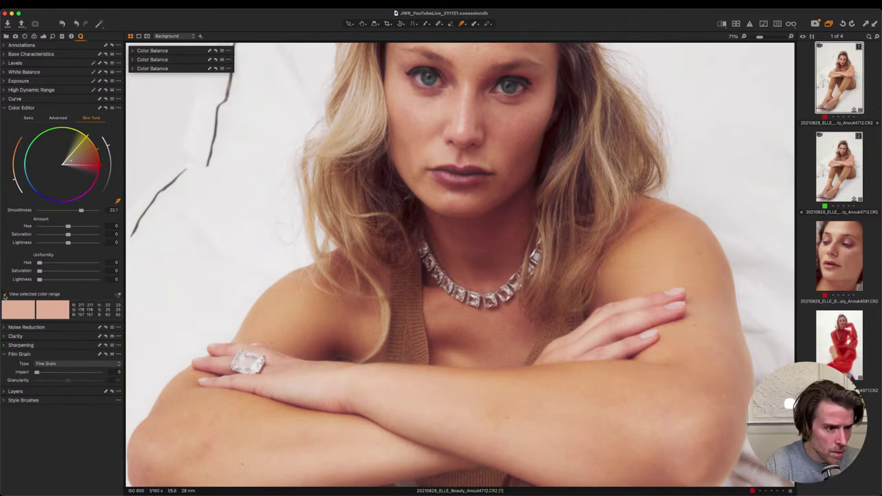
Set the skin tone Uniformity to about hue 18.6, saturation 17 and lightness 6.4
{"action": "key", "text": "super+minus"}
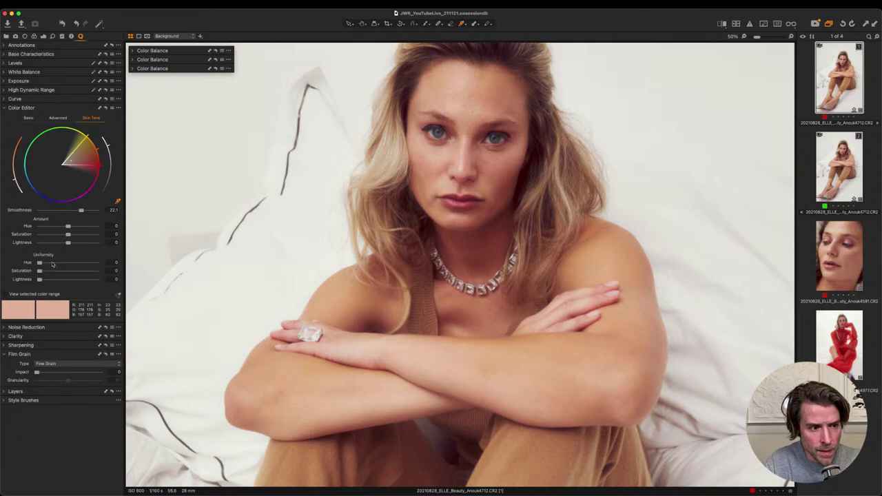
{"action": "mouse_move", "coordinate": [53, 264]}
{"action": "left_mouse_down"}
{"action": "mouse_move", "coordinate": [62, 265]}
{"action": "mouse_move", "coordinate": [54, 282]}
{"action": "mouse_move", "coordinate": [86, 272]}
{"action": "mouse_move", "coordinate": [41, 280]}
{"action": "mouse_move", "coordinate": [54, 264]}
{"action": "mouse_move", "coordinate": [49, 273]}
{"action": "left_mouse_up"}
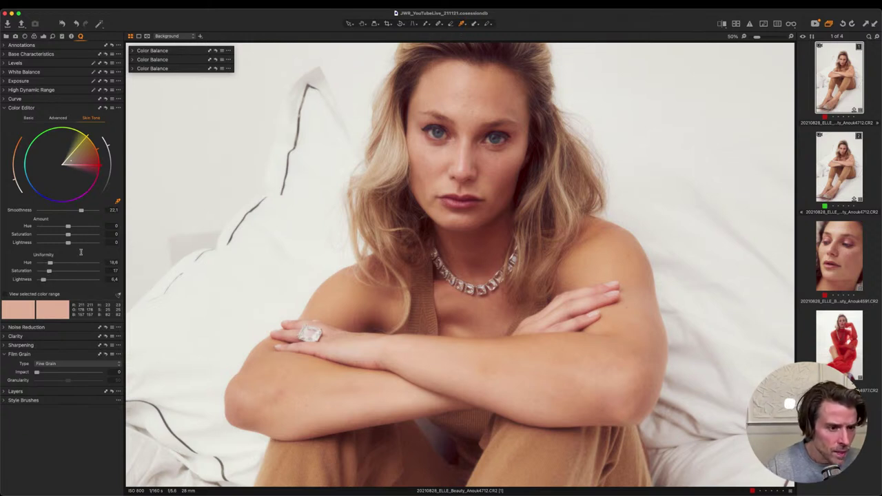
Compare the face and arms repeatedly with and without the Color Editor skin tone adjustment
{"action": "left_click", "coordinate": [106, 109]}
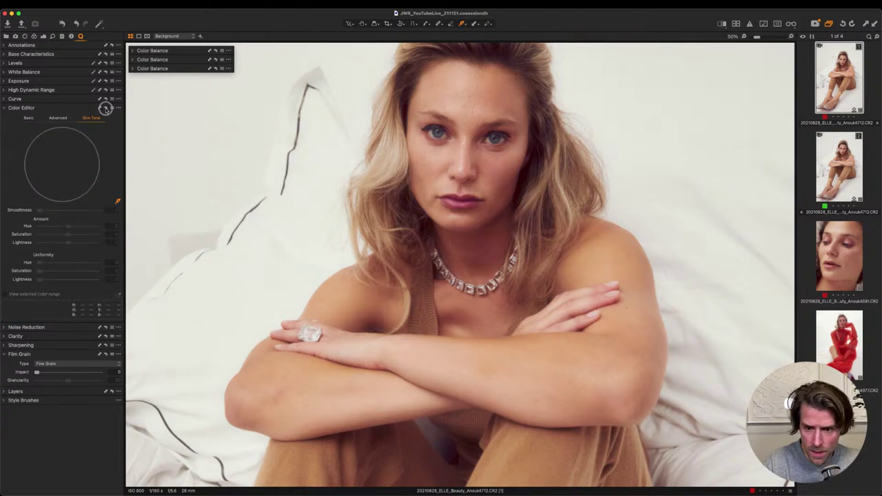
{"action": "left_click", "coordinate": [105, 108]}
{"action": "left_click", "coordinate": [104, 108]}
{"action": "left_click", "coordinate": [105, 108]}
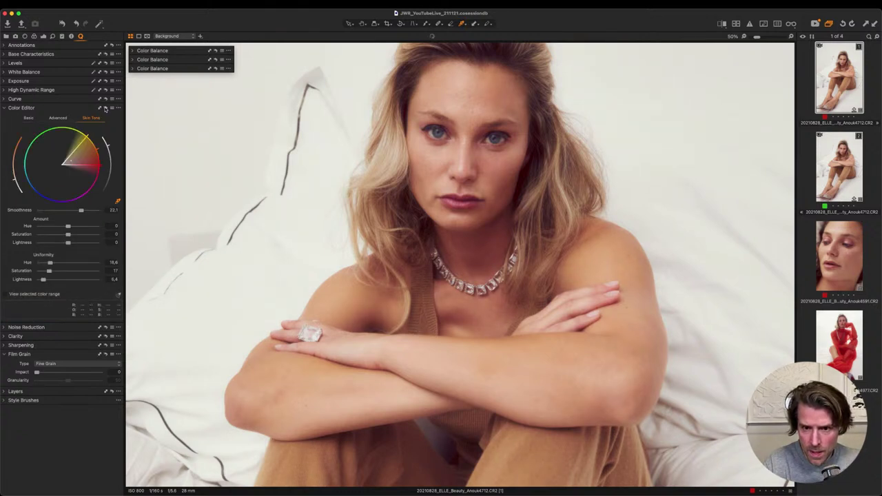
{"action": "left_click", "coordinate": [106, 109]}
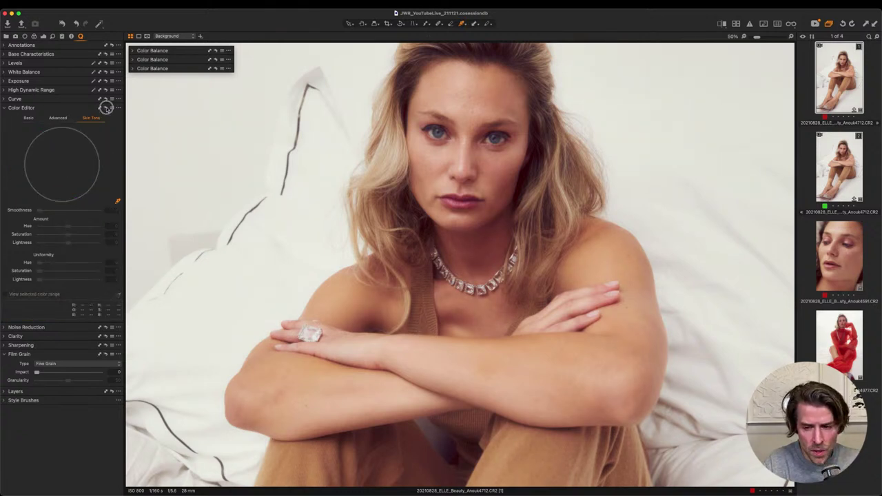
{"action": "left_click", "coordinate": [105, 108]}
{"action": "left_click", "coordinate": [106, 108]}
{"action": "left_click", "coordinate": [105, 108]}
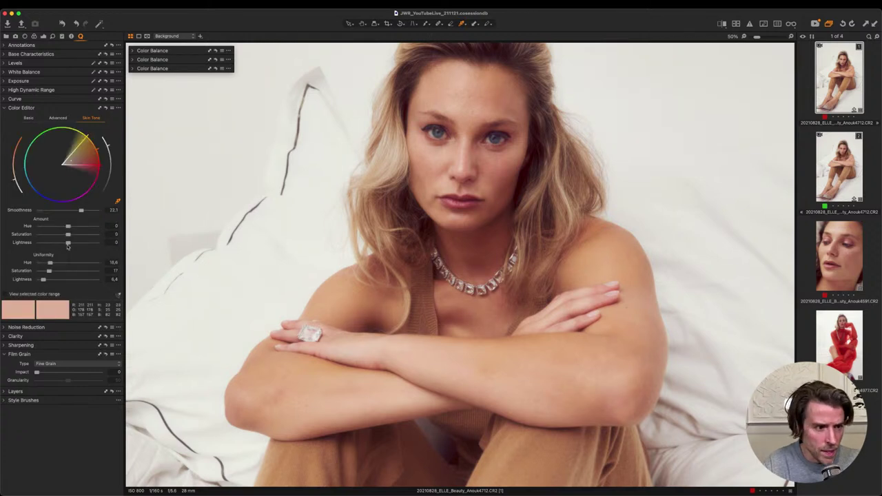
Raise the skin tone Uniformity to hue 31.3, saturation 31.1 and lightness 14.4, and compare with and without the adjustment
{"action": "left_click", "coordinate": [57, 263]}
{"action": "left_click", "coordinate": [58, 271]}
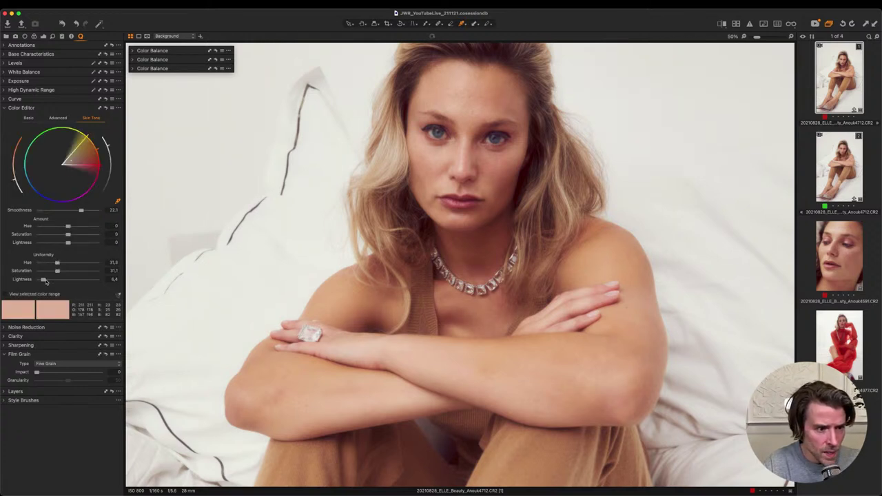
{"action": "left_click_drag", "start_coordinate": [45, 280], "coordinate": [50, 280]}
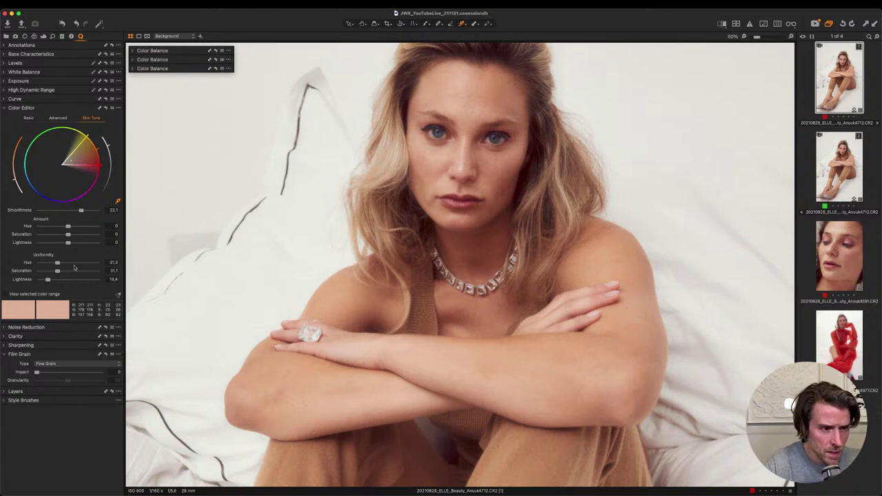
{"action": "left_click", "coordinate": [105, 109]}
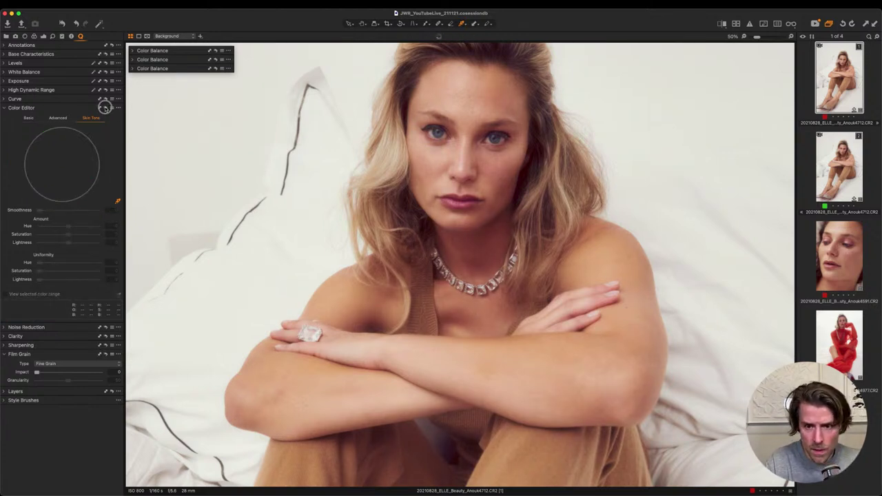
{"action": "left_click", "coordinate": [105, 108]}
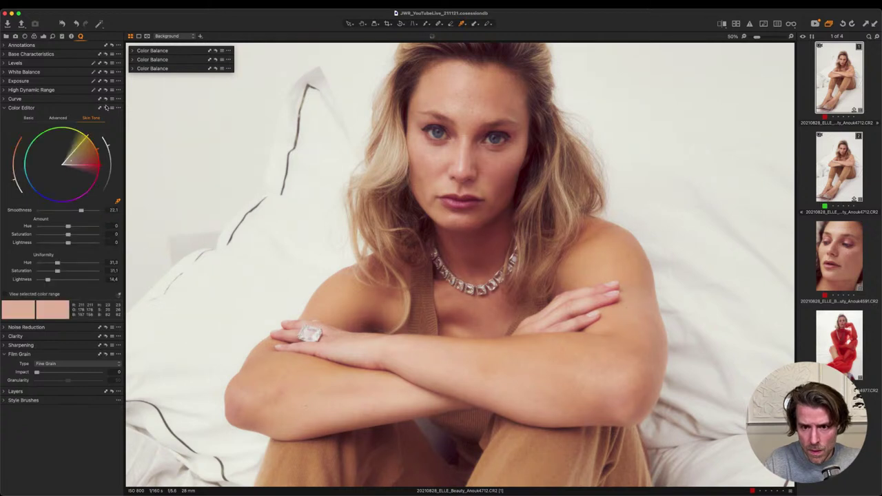
Switch to Photoshop, bring back the hidden panels, hide the Stamp layer and expand the CC group with its adjustments still visible
{"action": "left_click", "coordinate": [105, 109]}
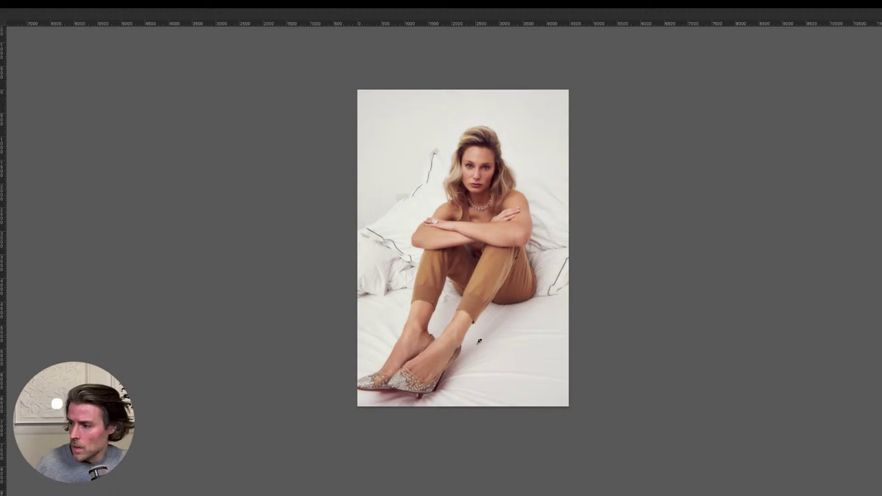
{"action": "key", "text": "Tab"}
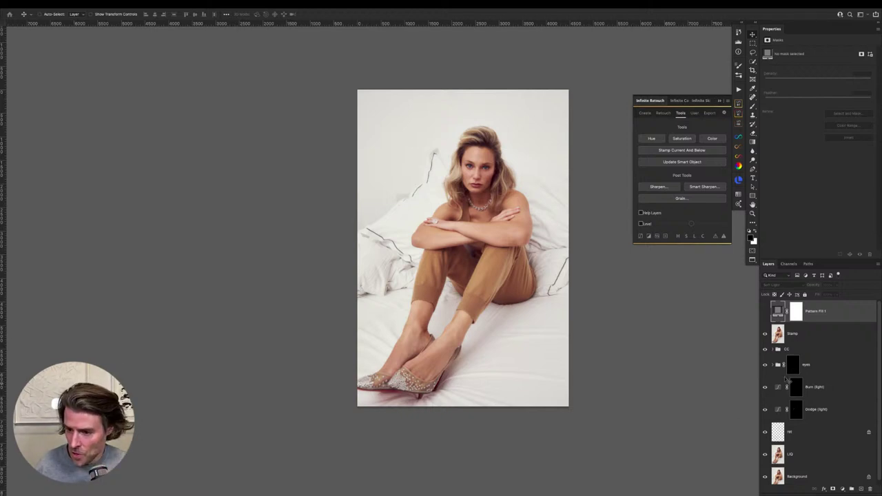
{"action": "left_click_drag", "start_coordinate": [765, 334], "coordinate": [764, 408]}
{"action": "left_click_drag", "start_coordinate": [765, 365], "coordinate": [766, 417]}
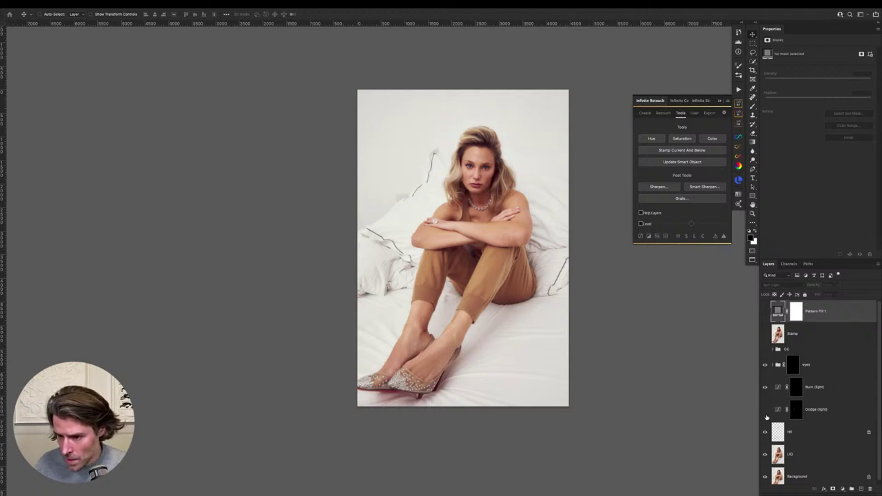
{"action": "left_click", "coordinate": [765, 349]}
{"action": "left_click", "coordinate": [772, 349]}
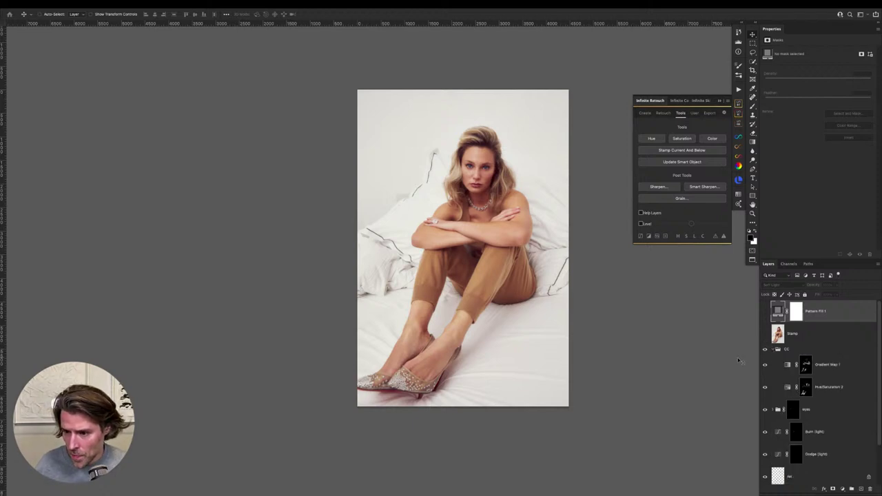
Examine the skin tone colour stops of the Gradient Map 1 adjustment in the Gradient Editor
{"action": "left_click", "coordinate": [788, 366]}
{"action": "left_click", "coordinate": [788, 366]}
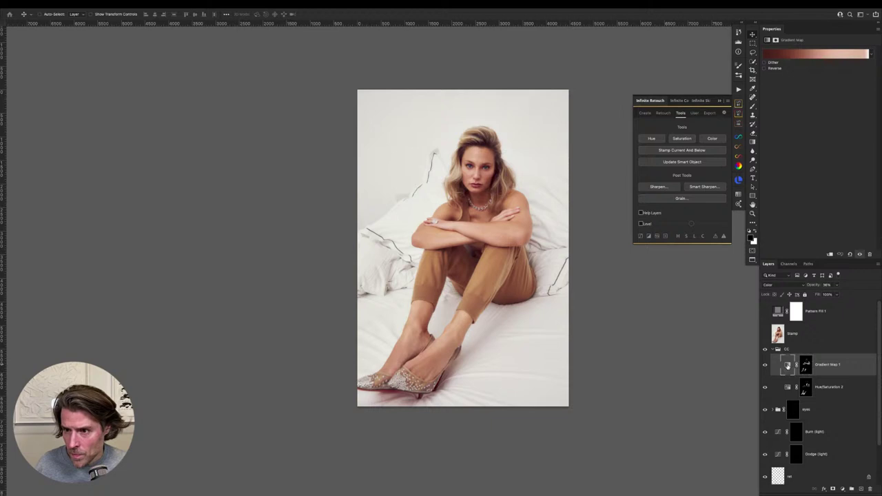
{"action": "left_click", "coordinate": [817, 57]}
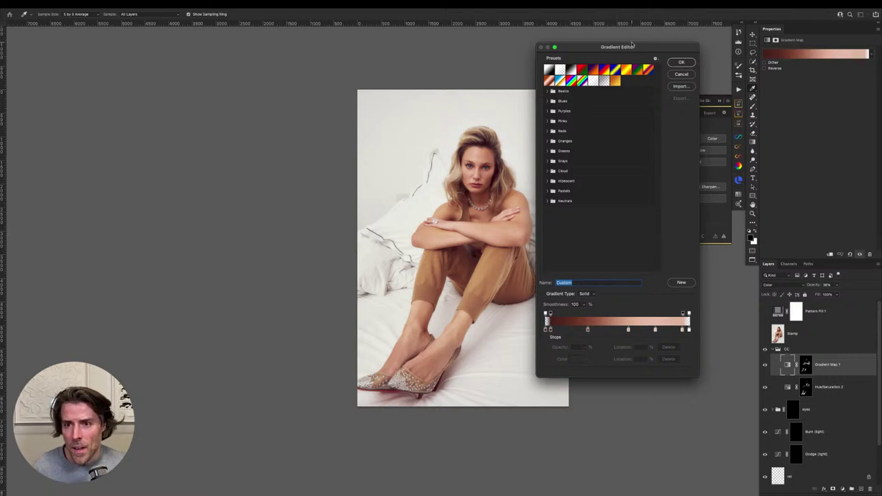
{"action": "mouse_move", "coordinate": [632, 45]}
{"action": "left_mouse_down"}
{"action": "mouse_move", "coordinate": [287, 40]}
{"action": "mouse_move", "coordinate": [241, 63]}
{"action": "mouse_move", "coordinate": [257, 71]}
{"action": "left_mouse_up"}
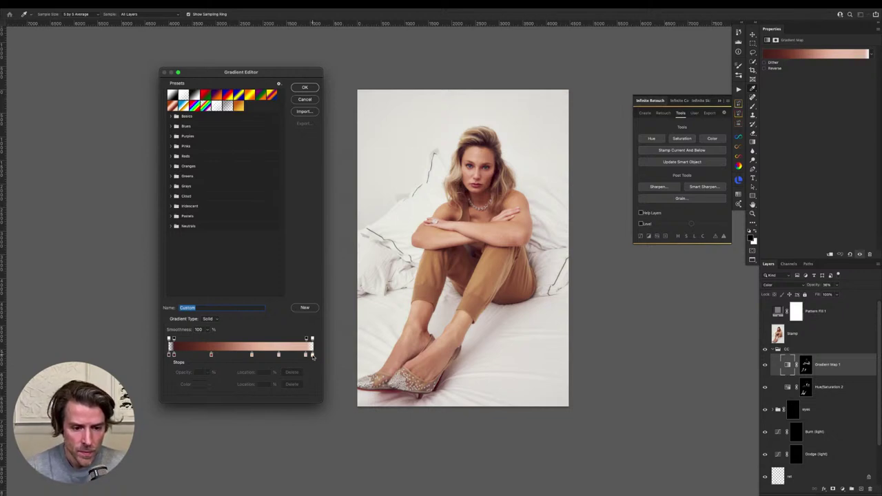
{"action": "left_click", "coordinate": [313, 355]}
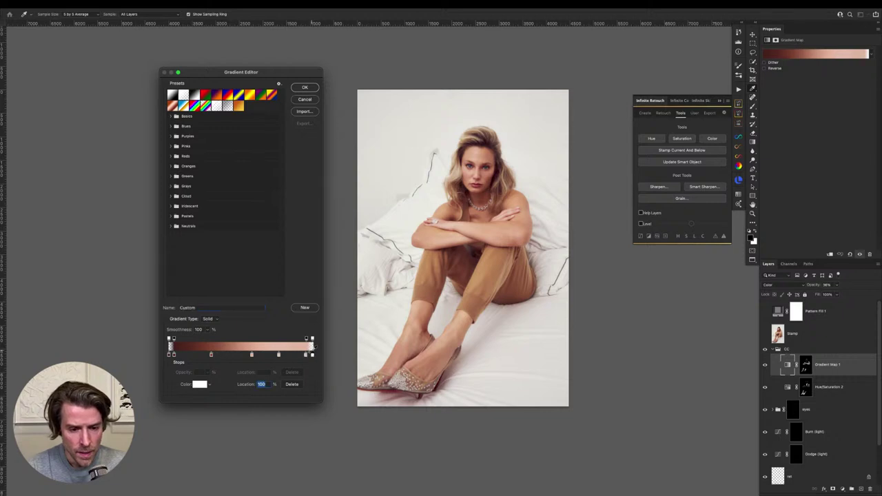
{"action": "mouse_move", "coordinate": [313, 355]}
{"action": "left_mouse_down"}
{"action": "mouse_move", "coordinate": [314, 369]}
{"action": "mouse_move", "coordinate": [310, 348]}
{"action": "left_mouse_up"}
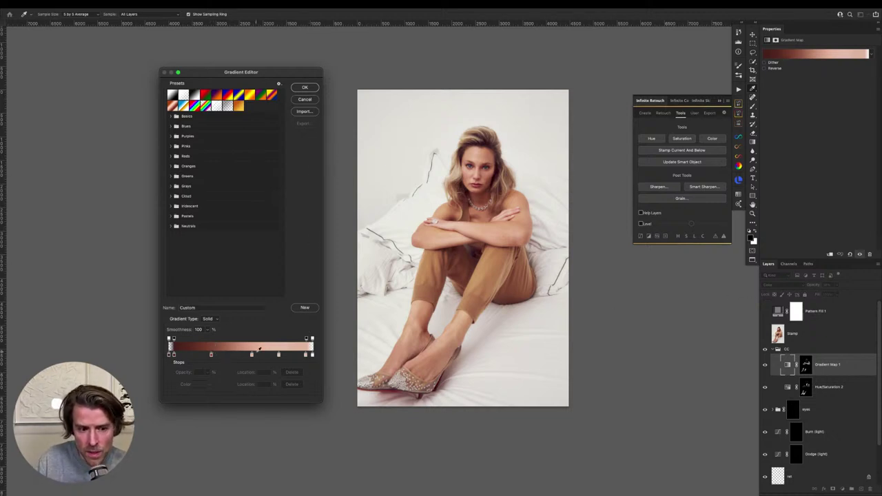
{"action": "left_click", "coordinate": [305, 87]}
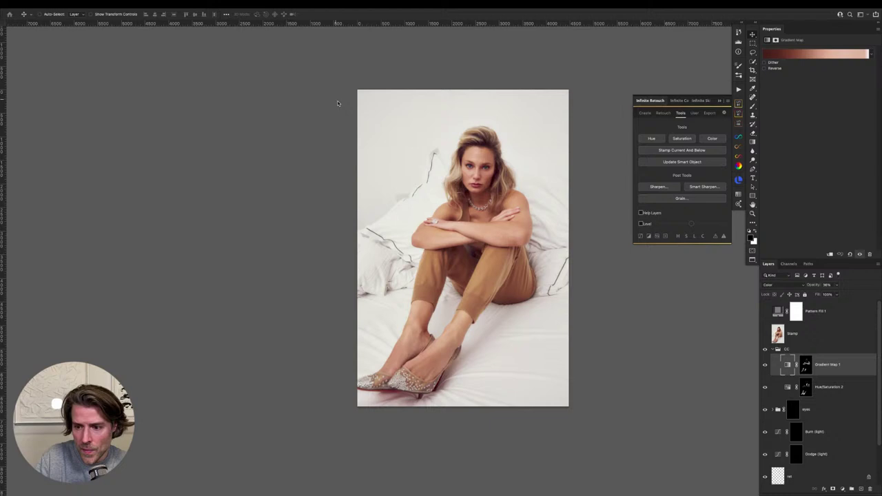
View the Gradient Map 1 layer mask on its own to examine the painted skin areas, and return to the image
{"action": "left_click", "coordinate": [807, 367]}
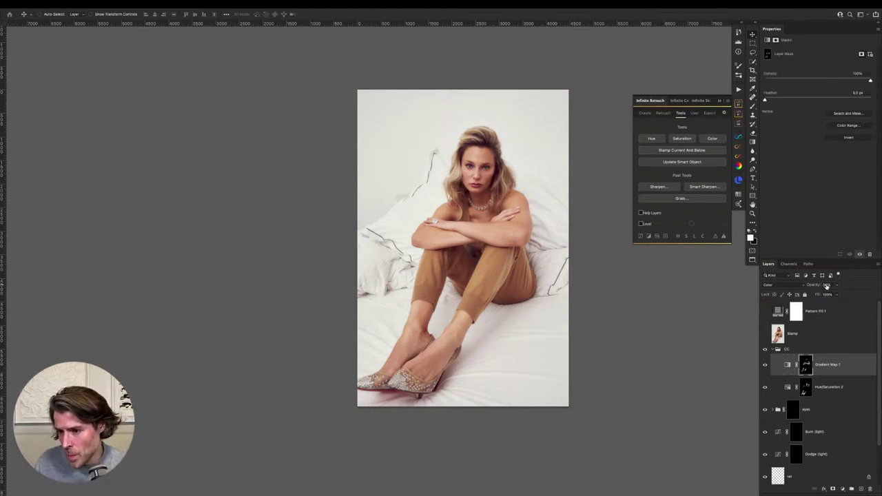
{"action": "left_click", "coordinate": [806, 368], "text": "alt"}
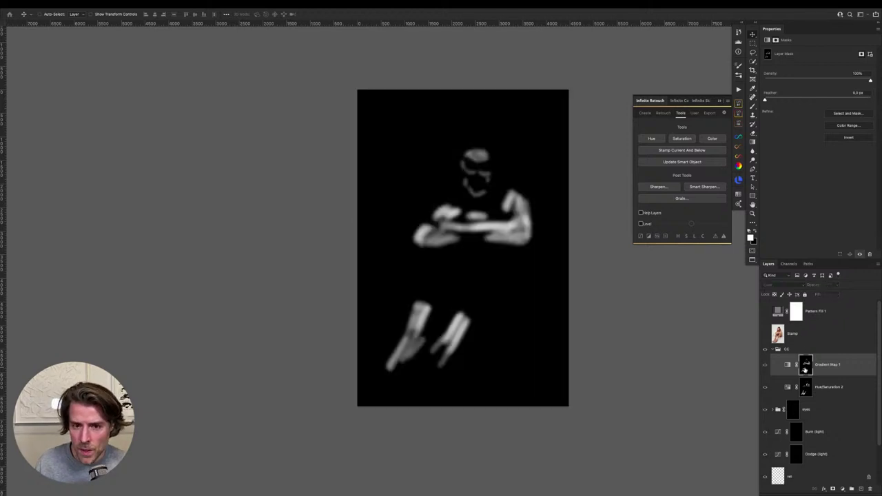
{"action": "left_click", "coordinate": [806, 367], "text": "alt"}
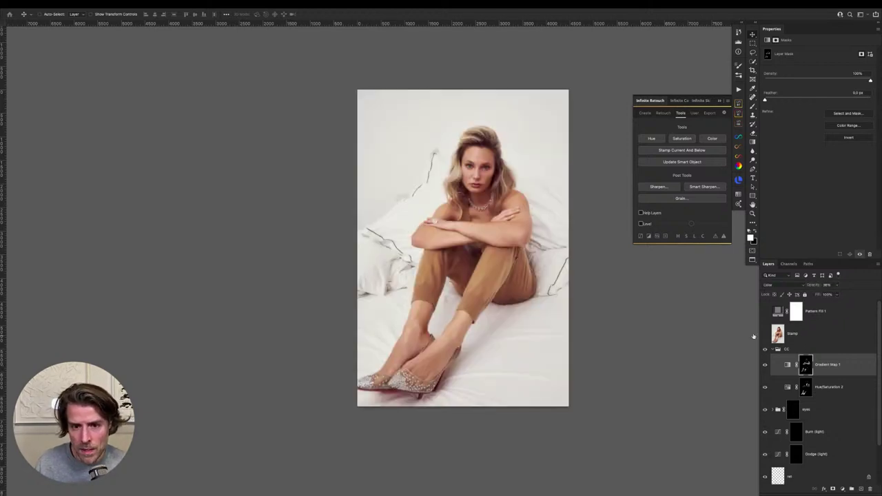
Compare the arms and face up close with and without the Gradient Map 1 layer, and return to the full image
{"action": "left_click_drag", "start_coordinate": [489, 217], "coordinate": [553, 248]}
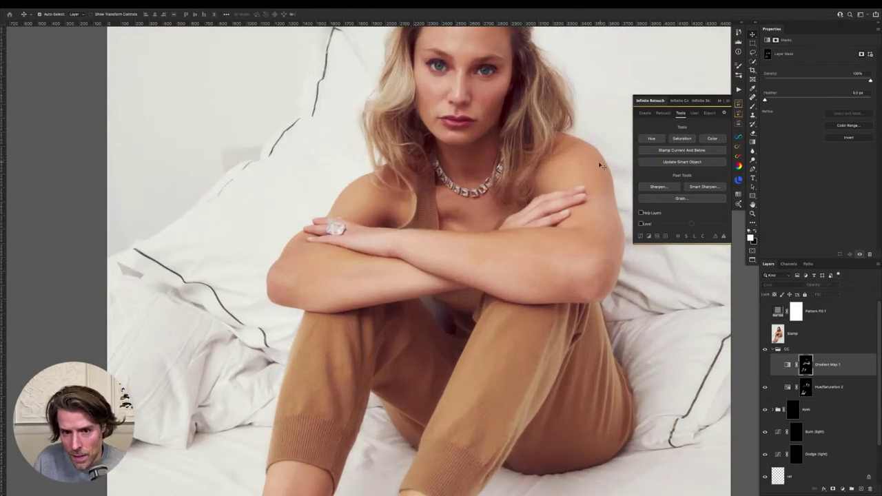
{"action": "key", "text": "ctrl+comma"}
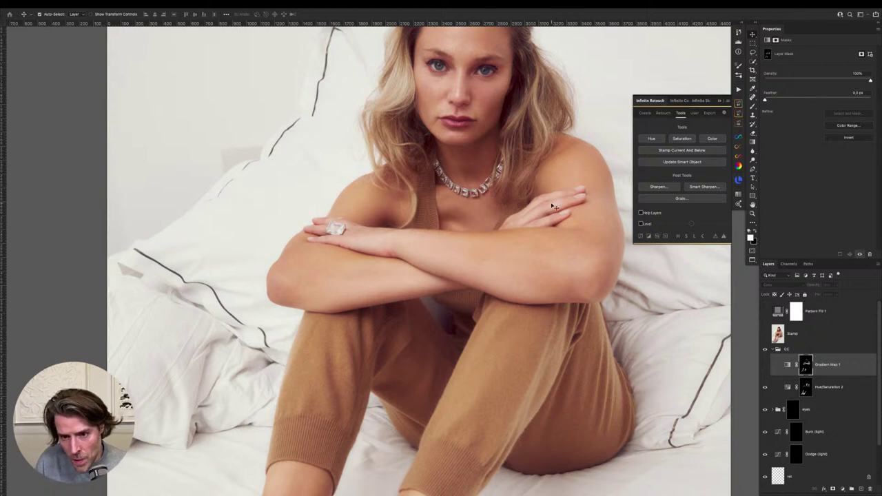
{"action": "key", "text": "ctrl+comma"}
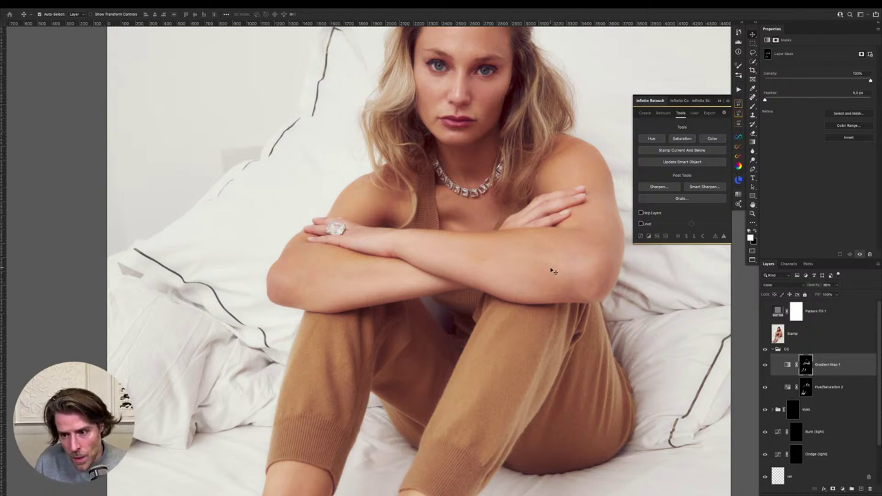
{"action": "key", "text": "ctrl+comma"}
{"action": "key", "text": "ctrl+comma"}
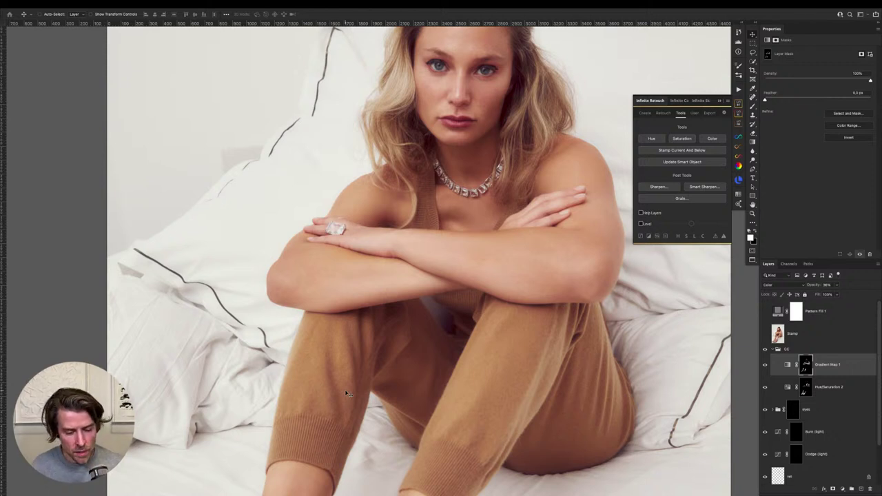
{"action": "key", "text": "ctrl+0"}
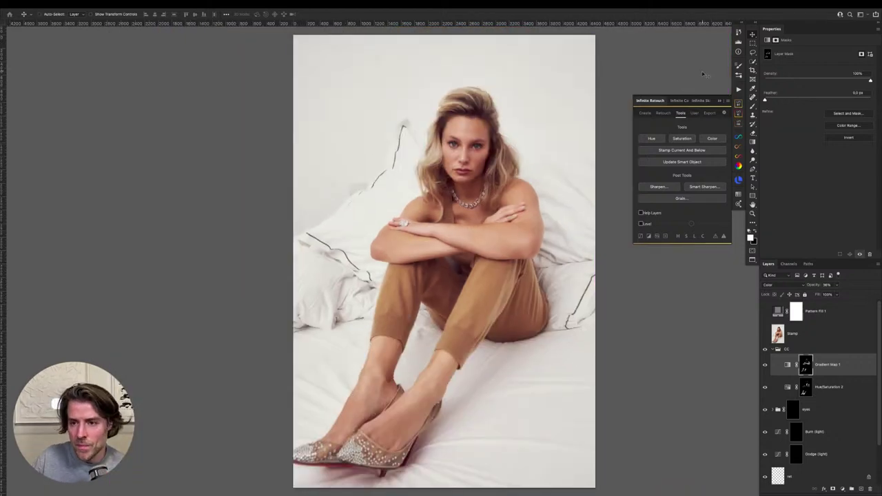
Collapse the Infinite Retouch panel and display the Histogram with its channel set to RGB
{"action": "left_click", "coordinate": [720, 101]}
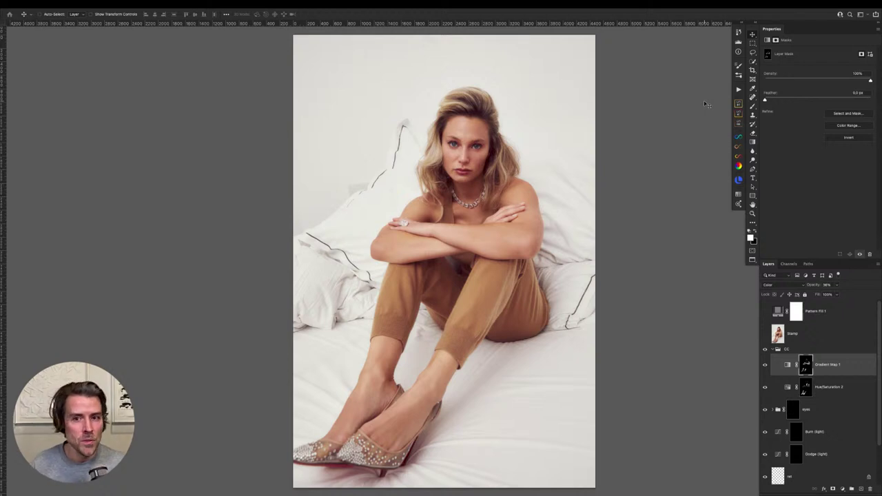
{"action": "left_click", "coordinate": [738, 42]}
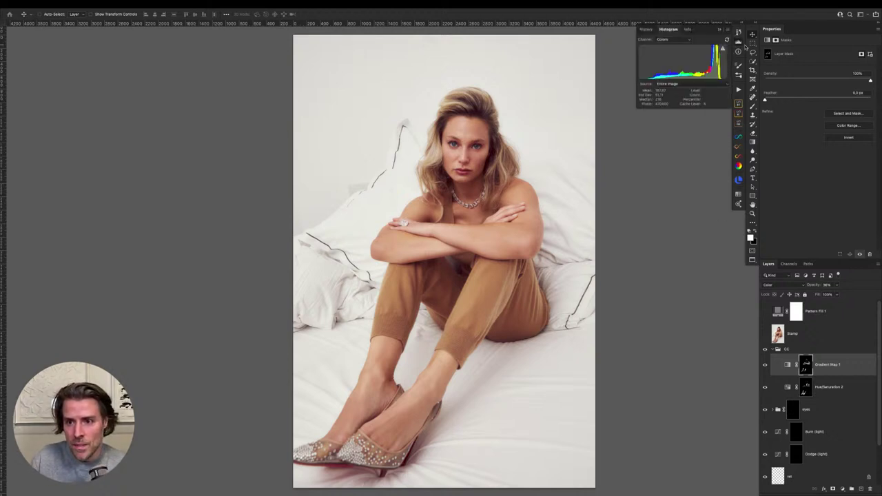
{"action": "left_click", "coordinate": [681, 41]}
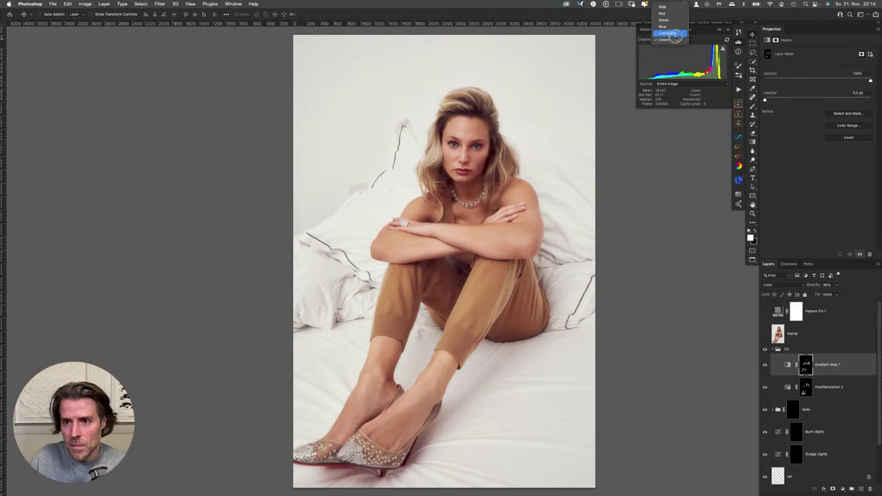
{"action": "left_click", "coordinate": [679, 11]}
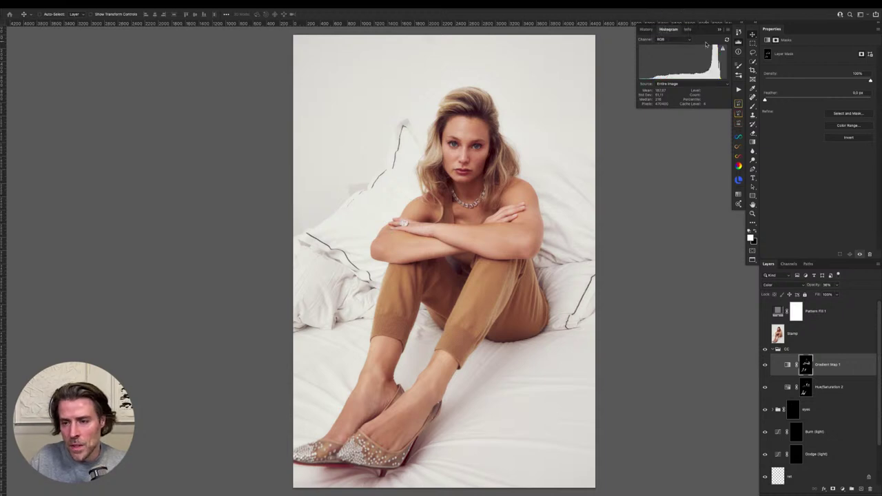